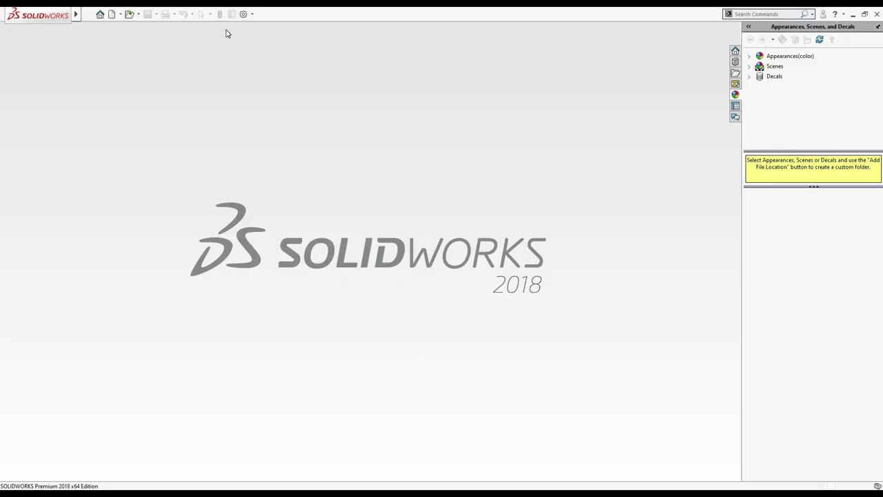
Create a new blank Part document from the New SOLIDWORKS Document dialog
{"action": "left_click", "coordinate": [111, 13]}
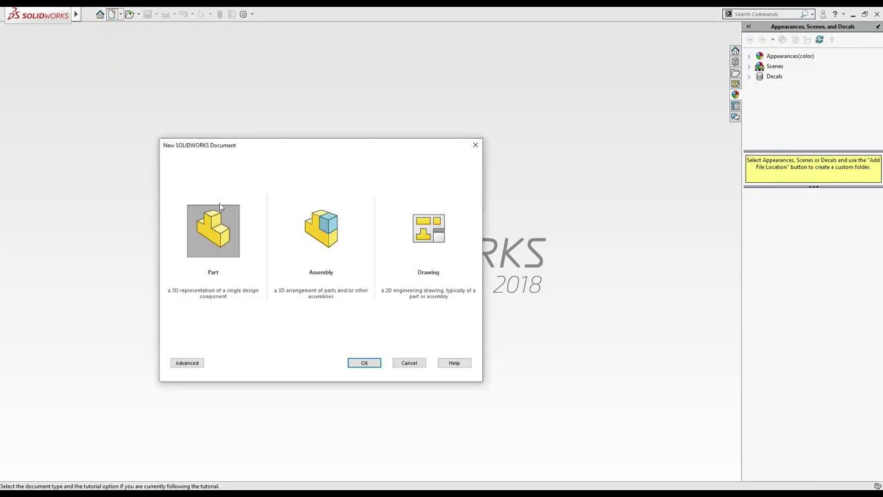
{"action": "left_click", "coordinate": [216, 221]}
{"action": "left_click", "coordinate": [374, 366]}
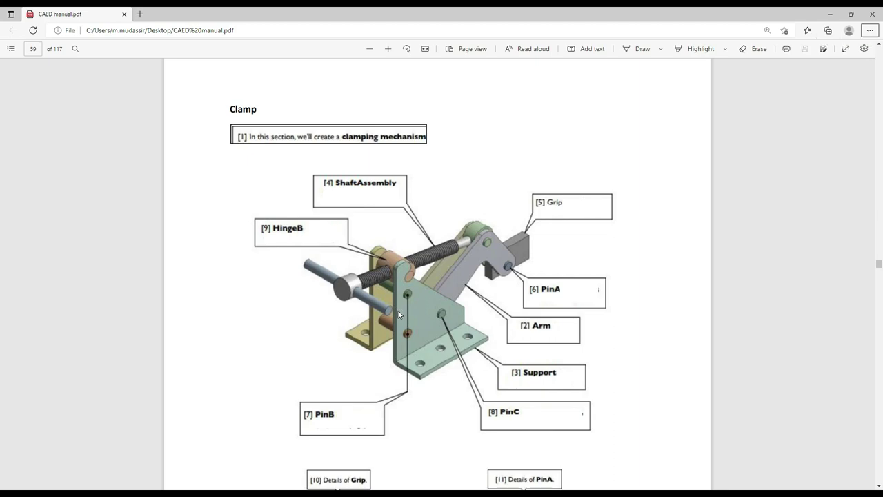
Return to Part1, show the Sketch tools, and switch the units from MMGS to IPS
{"action": "key", "text": "alt+Tab"}
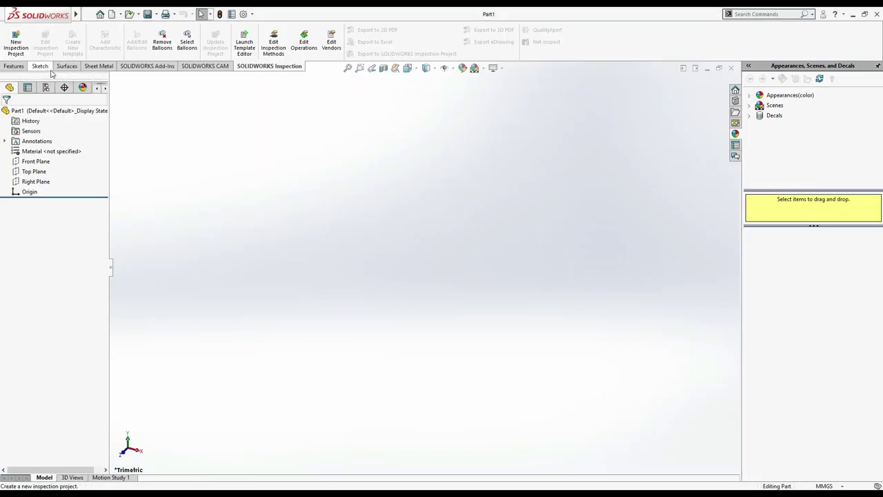
{"action": "left_click", "coordinate": [50, 73]}
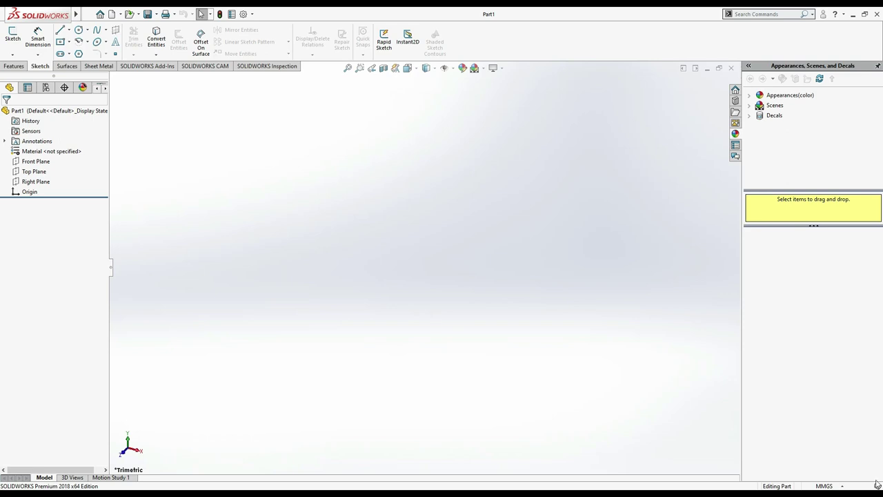
{"action": "left_click", "coordinate": [834, 487]}
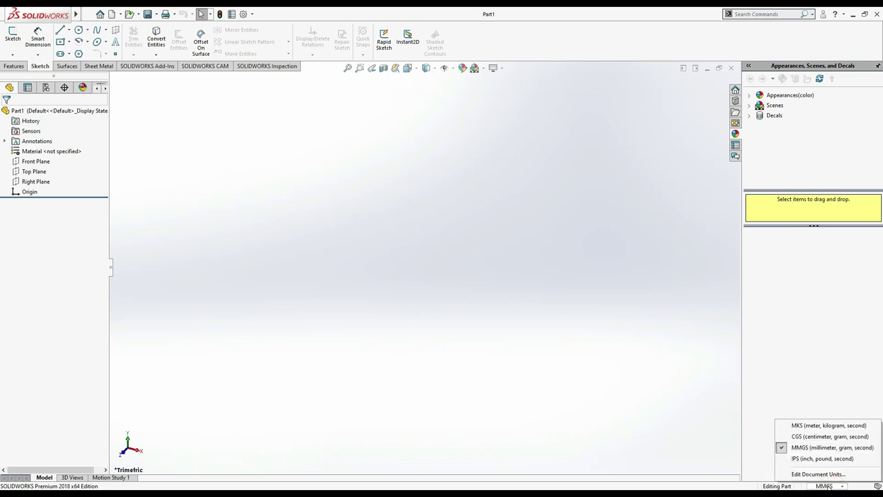
{"action": "left_click", "coordinate": [807, 457]}
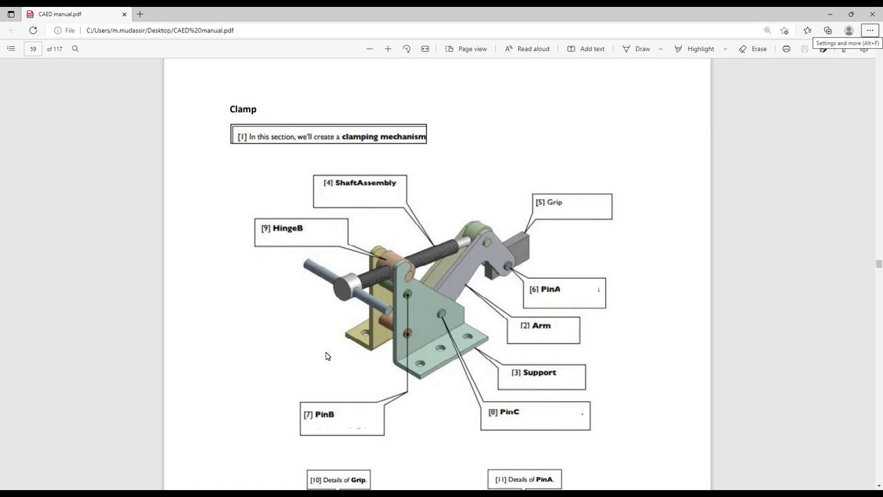
Jump to page 26 of the manual and read down to 'Create a Shaft Base' on page 27
{"action": "left_click", "coordinate": [35, 48]}
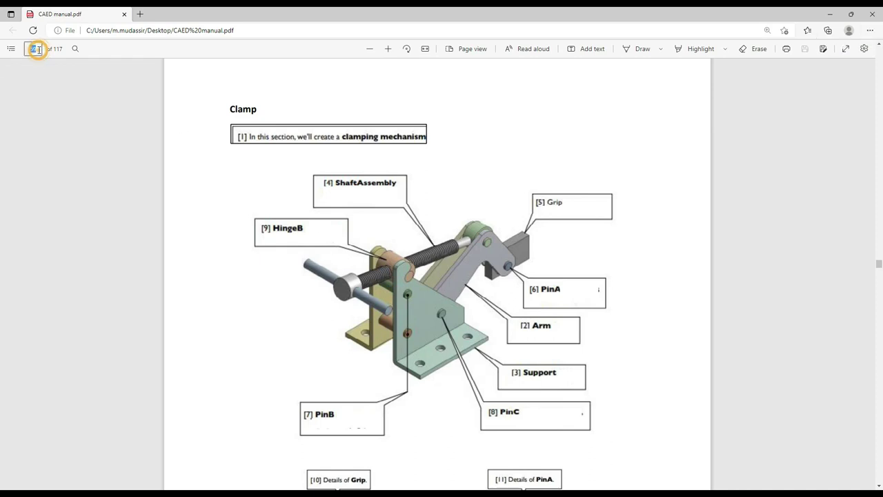
{"action": "type", "text": "26"}
{"action": "key", "text": "Return"}
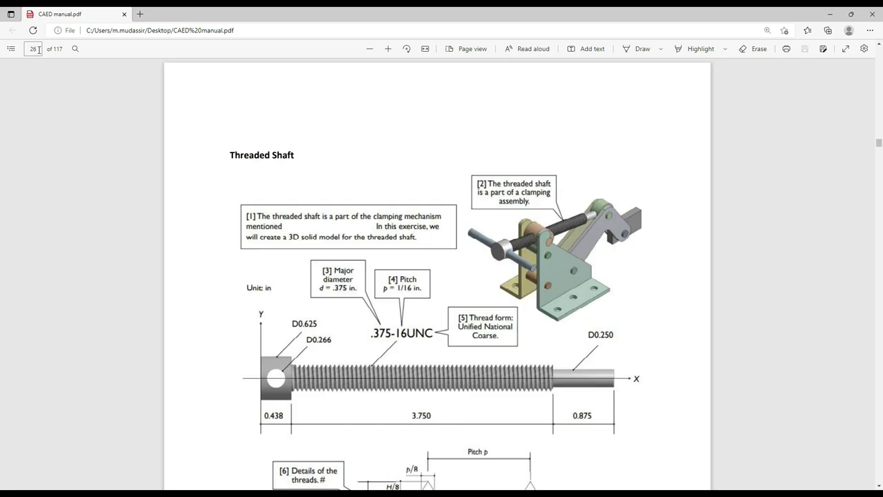
{"action": "scroll", "coordinate": [726, 262], "scroll_direction": "down", "scroll_amount": 2}
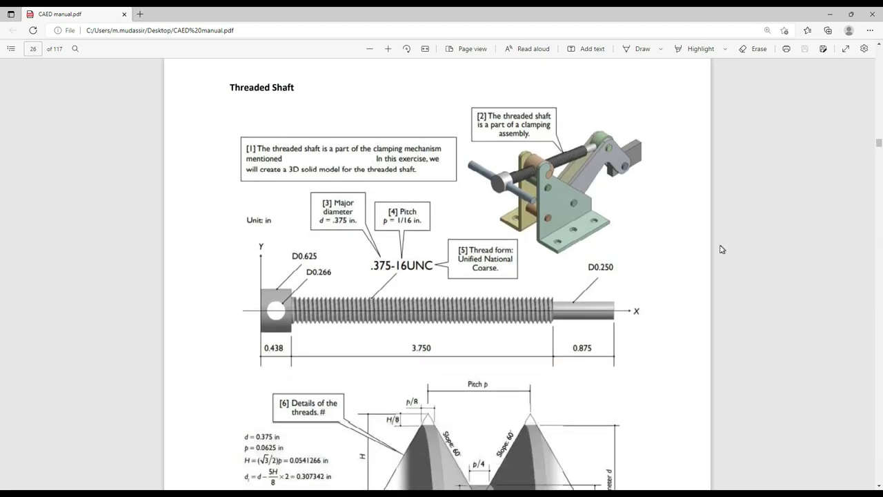
{"action": "scroll", "coordinate": [690, 298], "scroll_direction": "down", "scroll_amount": 1}
{"action": "scroll", "coordinate": [688, 299], "scroll_direction": "down", "scroll_amount": 3}
{"action": "scroll", "coordinate": [686, 301], "scroll_direction": "down", "scroll_amount": 3}
{"action": "scroll", "coordinate": [686, 301], "scroll_direction": "down", "scroll_amount": 4}
{"action": "scroll", "coordinate": [681, 300], "scroll_direction": "down", "scroll_amount": 2}
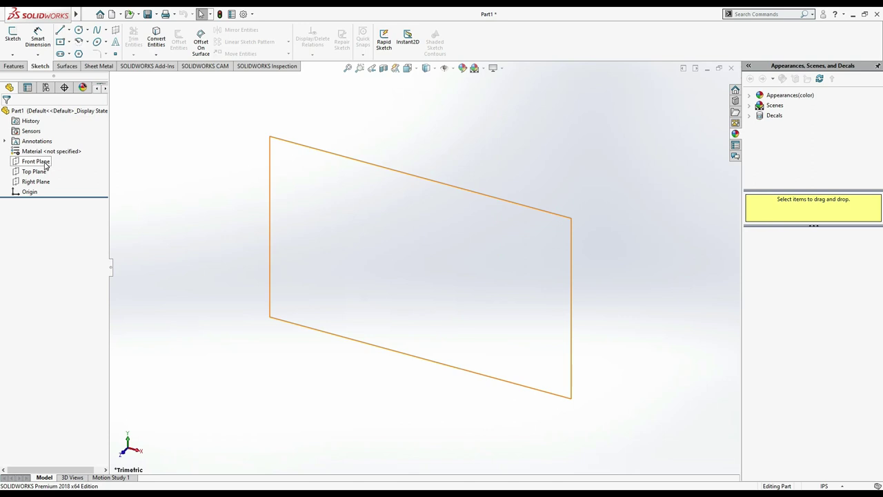
Start a new sketch on the Front Plane with the Line tool
{"action": "left_click", "coordinate": [44, 162]}
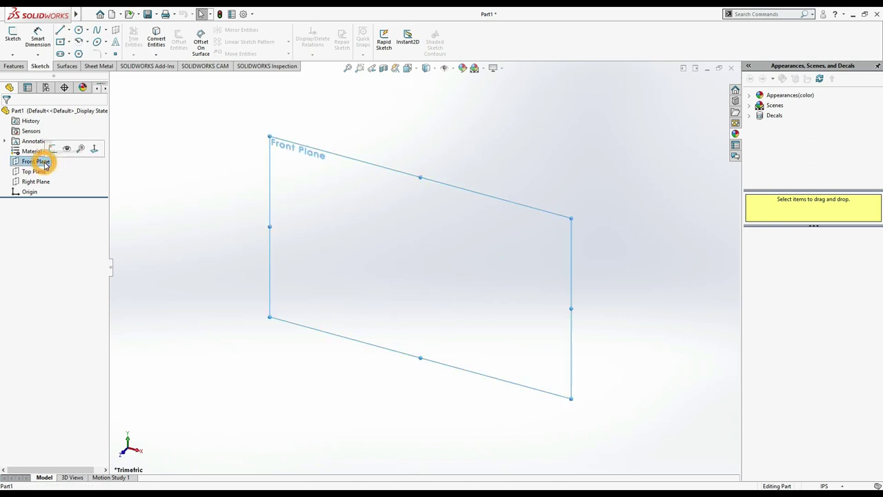
{"action": "left_click", "coordinate": [53, 149]}
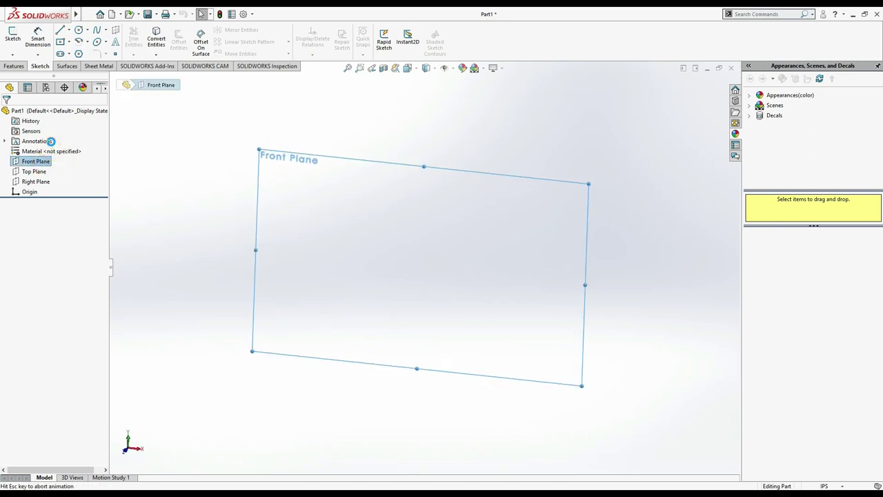
{"action": "left_click", "coordinate": [61, 31]}
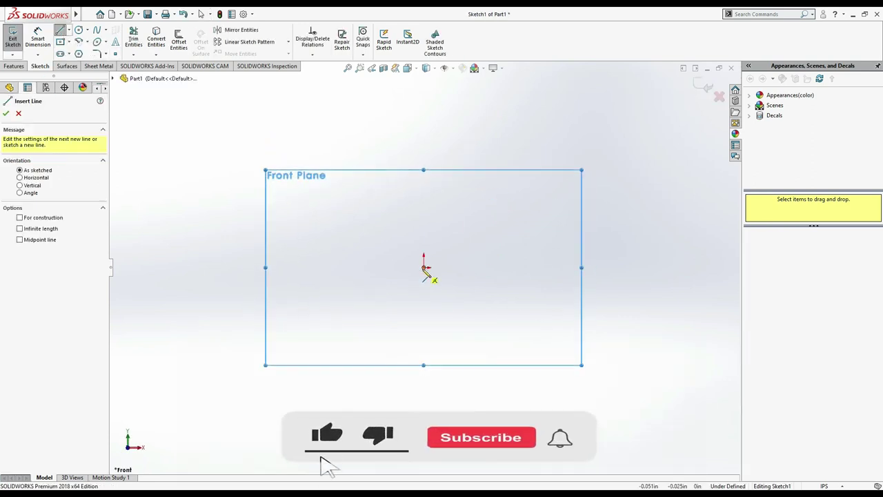
Draw the closed stepped shaft outline from the origin with six connected lines
{"action": "left_click", "coordinate": [424, 267]}
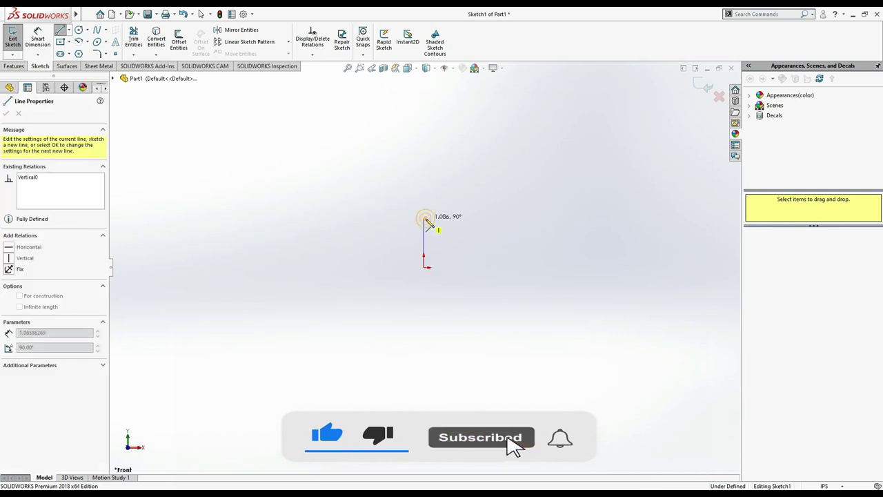
{"action": "left_click", "coordinate": [475, 219]}
{"action": "left_click", "coordinate": [475, 235]}
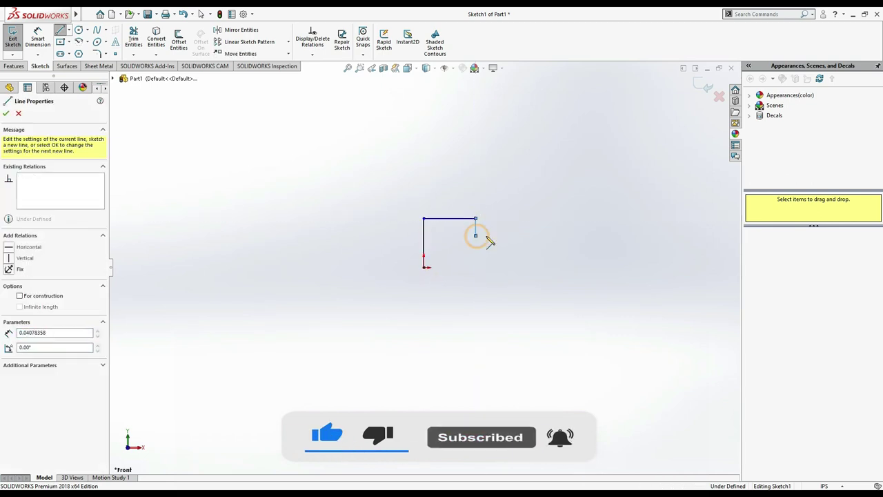
{"action": "left_click", "coordinate": [650, 236]}
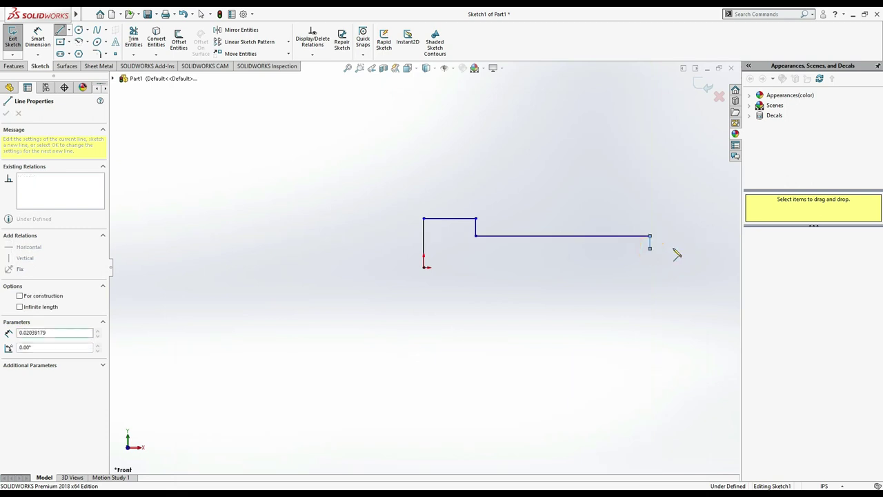
{"action": "left_click", "coordinate": [676, 248]}
{"action": "left_click", "coordinate": [676, 267]}
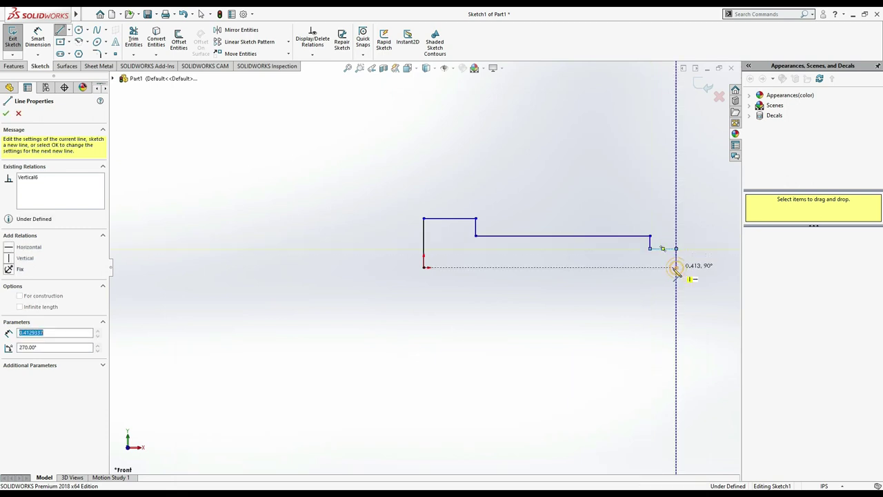
{"action": "left_click", "coordinate": [423, 267]}
{"action": "key", "text": "Escape"}
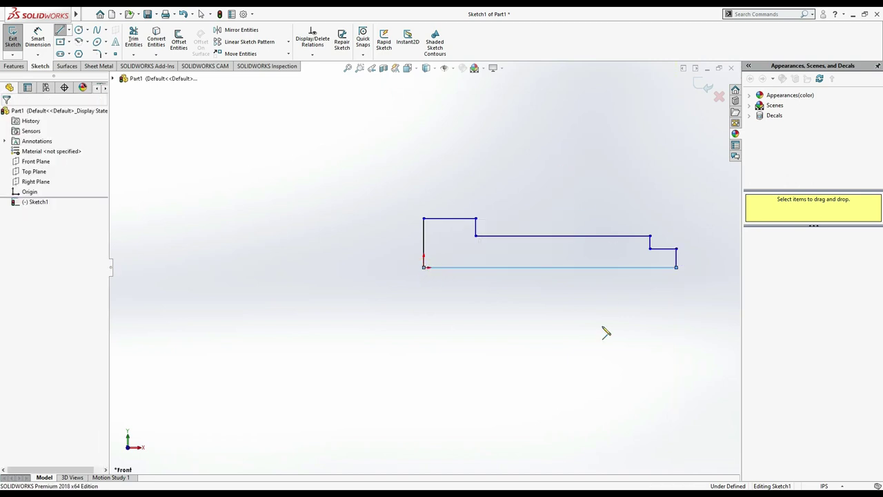
{"action": "key", "text": "Escape"}
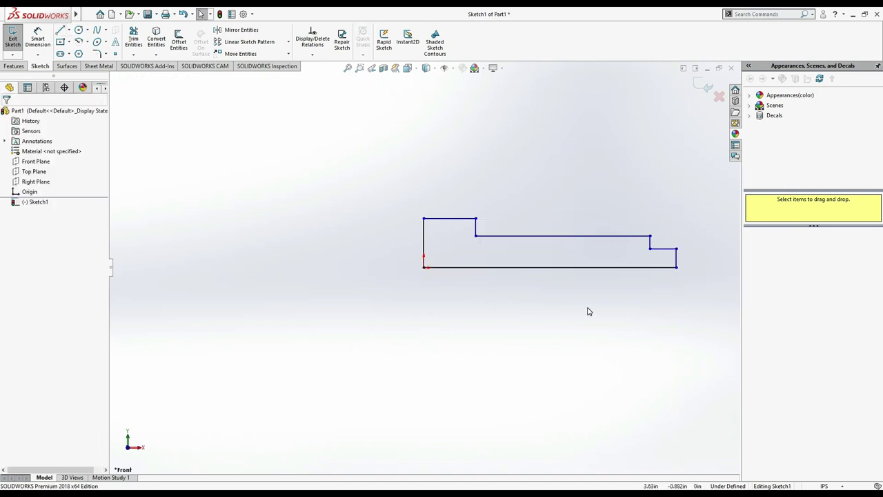
{"action": "middle_click_drag", "start_coordinate": [477, 321], "coordinate": [370, 324], "text": "ctrl"}
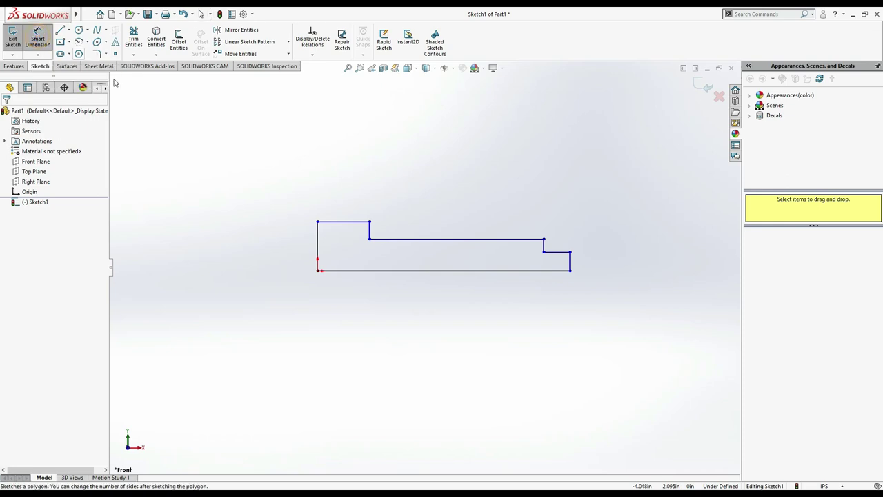
Zoom in on the manual page to read the shaft dimensions
{"action": "key", "text": "alt+Tab"}
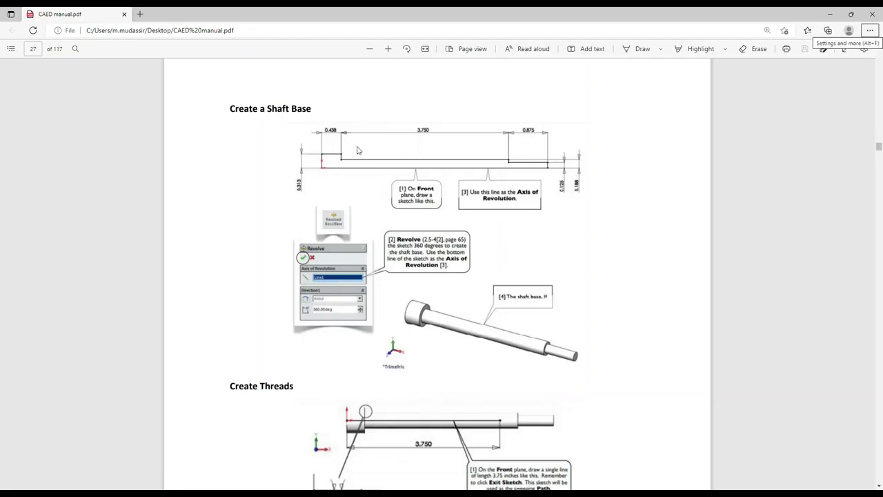
{"action": "left_click", "coordinate": [388, 48]}
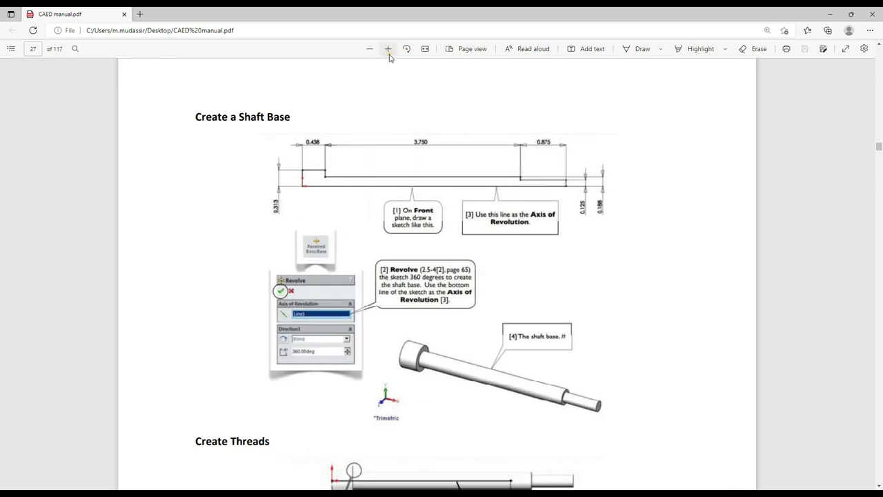
{"action": "left_click", "coordinate": [389, 51]}
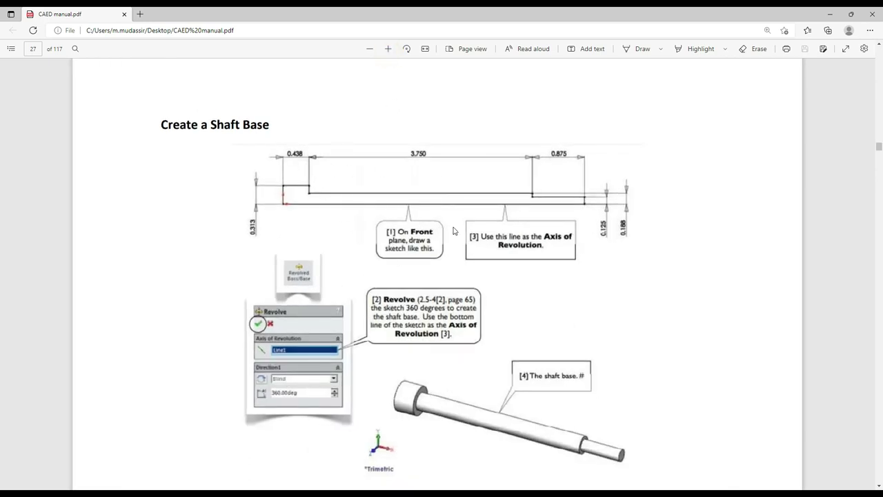
{"action": "key", "text": "alt+Tab"}
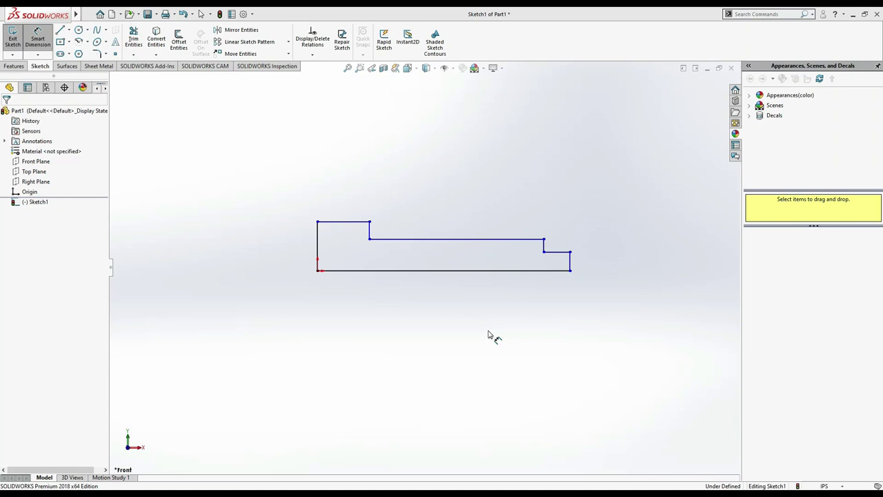
Dimension the bottom line's overall length as 0.438+3.750+0.875 (5.063)
{"action": "left_click", "coordinate": [476, 270]}
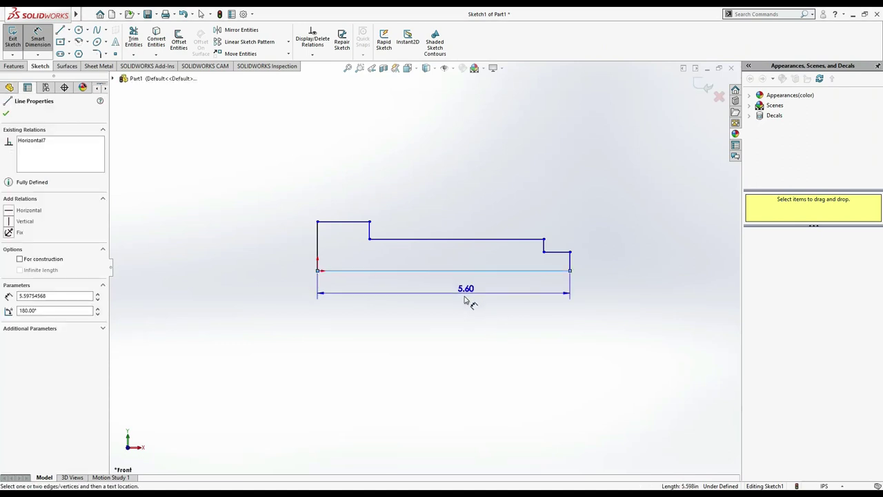
{"action": "left_click", "coordinate": [457, 299]}
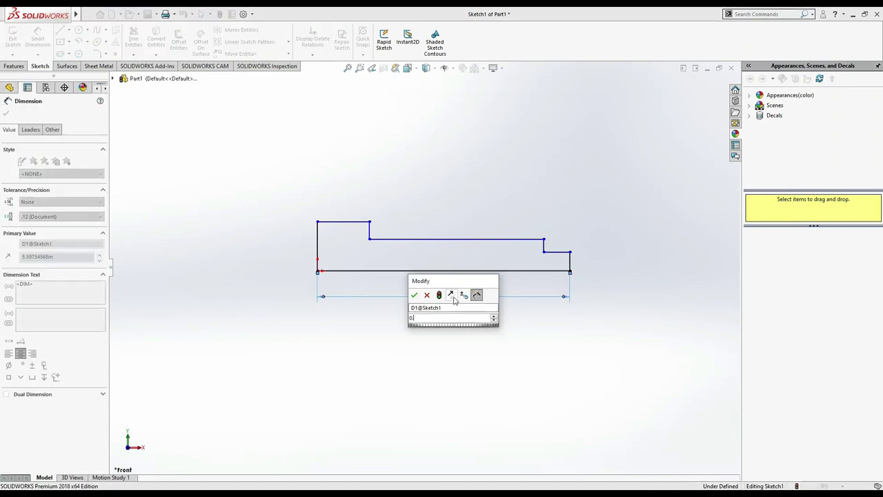
{"action": "type", "text": "0.438+"}
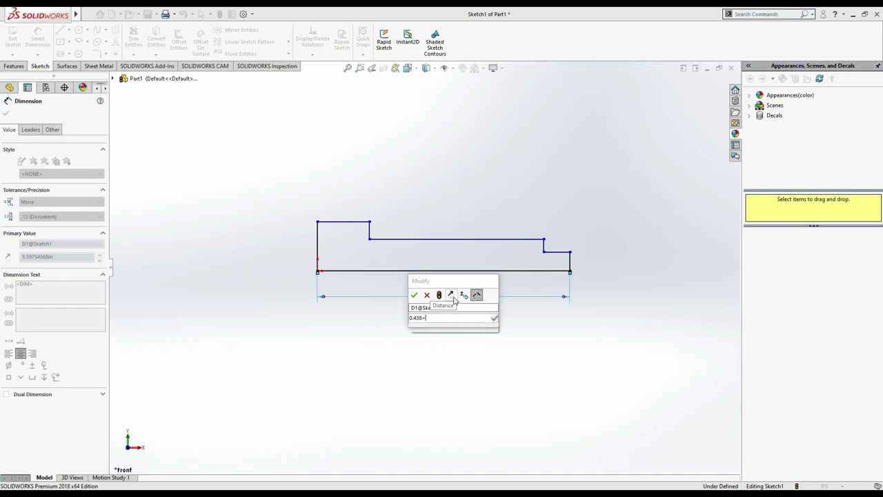
{"action": "type", "text": "0.75"}
{"action": "key", "text": "alt+Tab"}
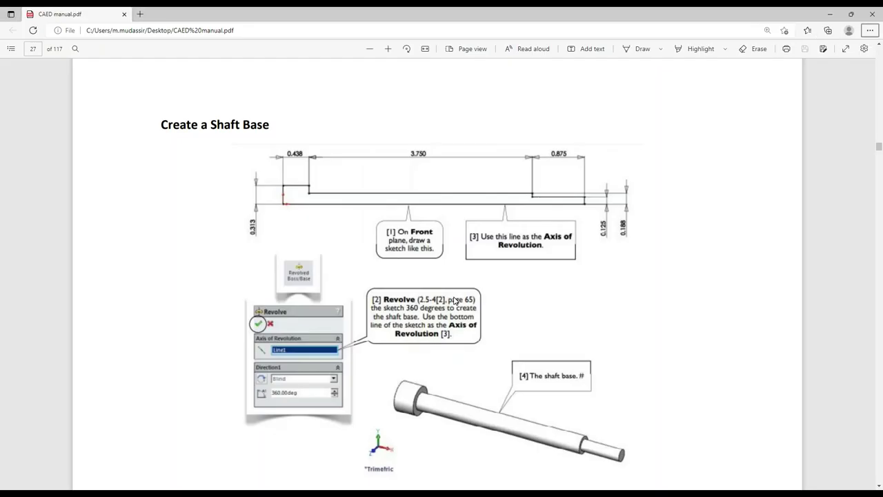
{"action": "key", "text": "alt+Tab"}
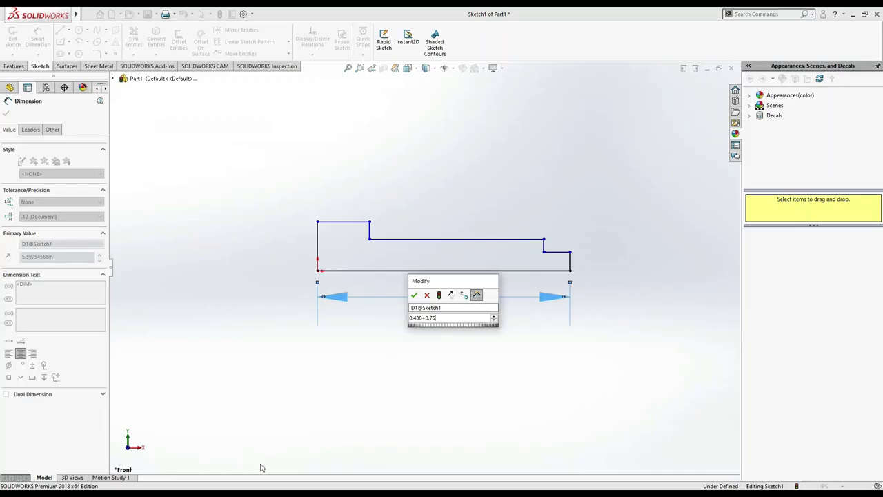
{"action": "left_click", "coordinate": [443, 317]}
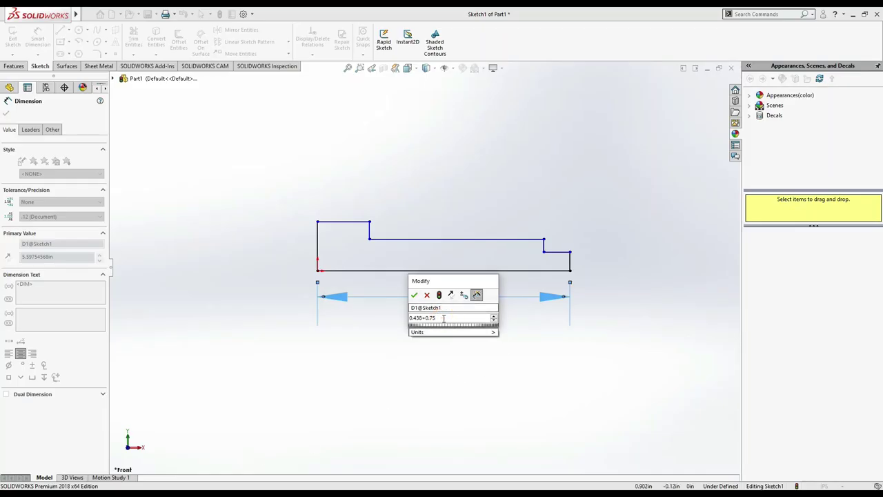
{"action": "key", "text": "BackSpace"}
{"action": "key", "text": "BackSpace"}
{"action": "key", "text": "BackSpace"}
{"action": "type", "text": "3"}
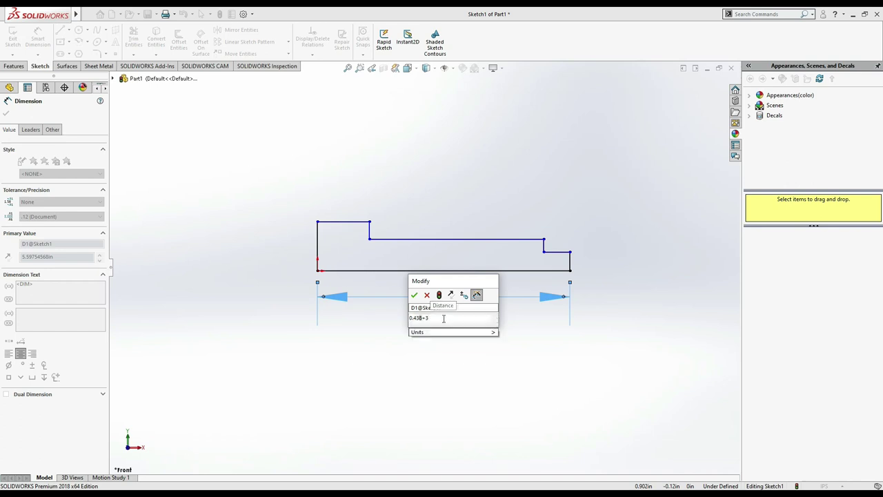
{"action": "type", "text": ".750"}
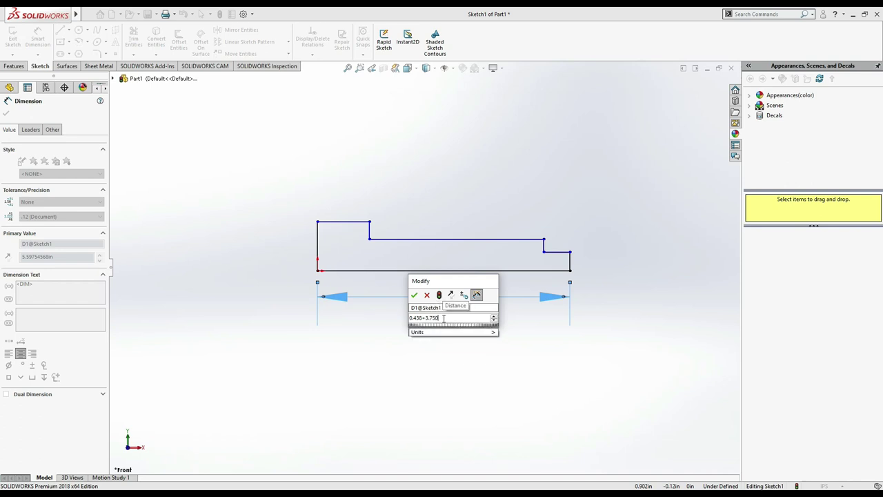
{"action": "type", "text": "="}
{"action": "key", "text": "alt+Tab"}
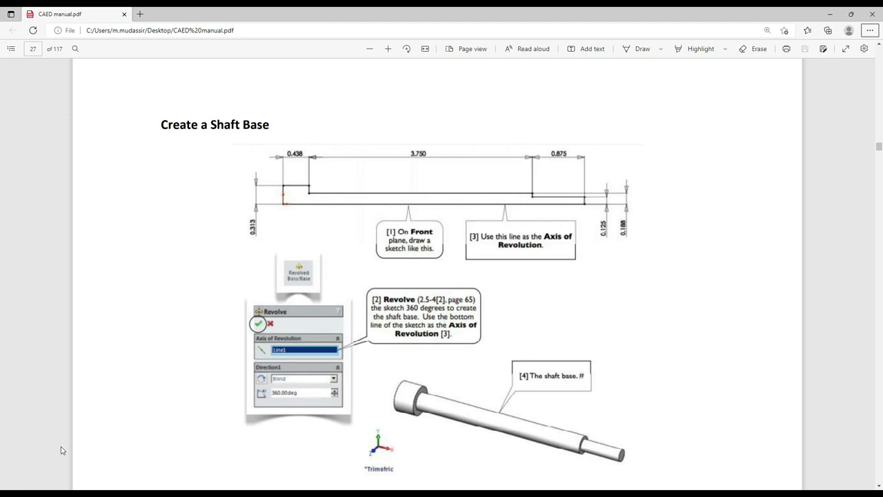
{"action": "key", "text": "alt+Tab"}
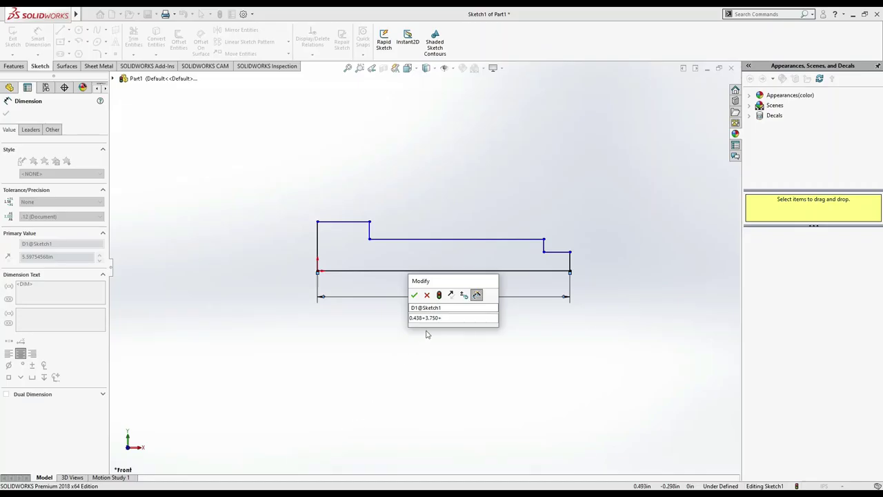
{"action": "key", "text": "BackSpace"}
{"action": "type", "text": "+0.875"}
{"action": "key", "text": "Return"}
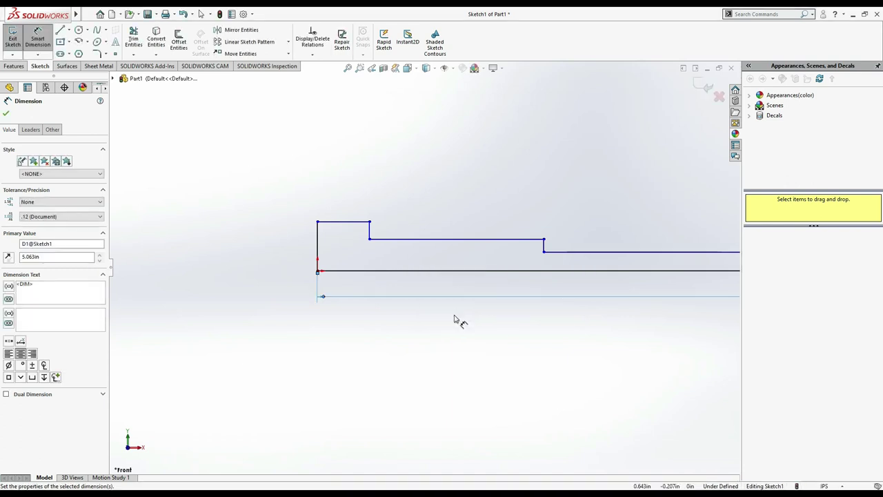
Fit the sketch to view and dimension the left vertical line at 0.313
{"action": "left_click", "coordinate": [347, 67]}
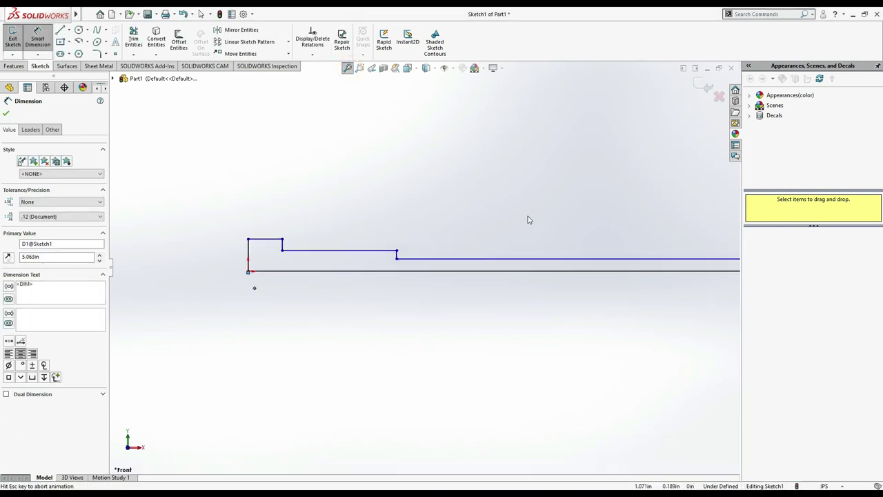
{"action": "key", "text": "alt+Tab"}
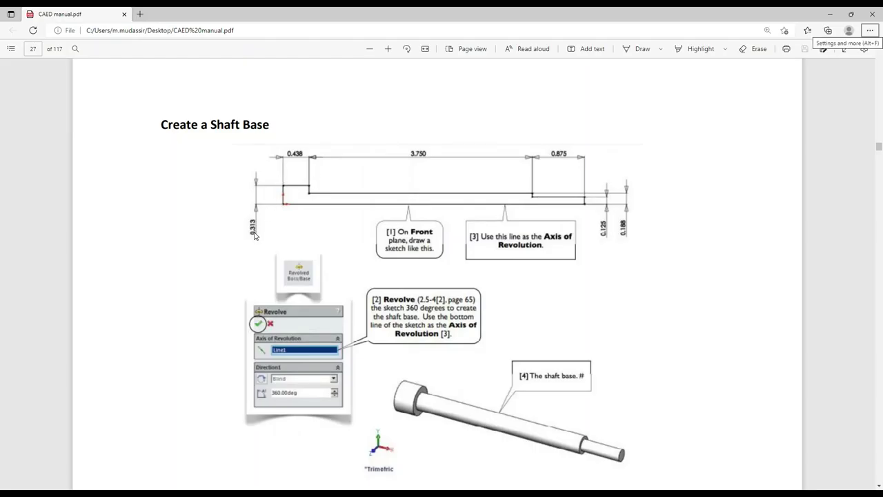
{"action": "key", "text": "alt+Tab"}
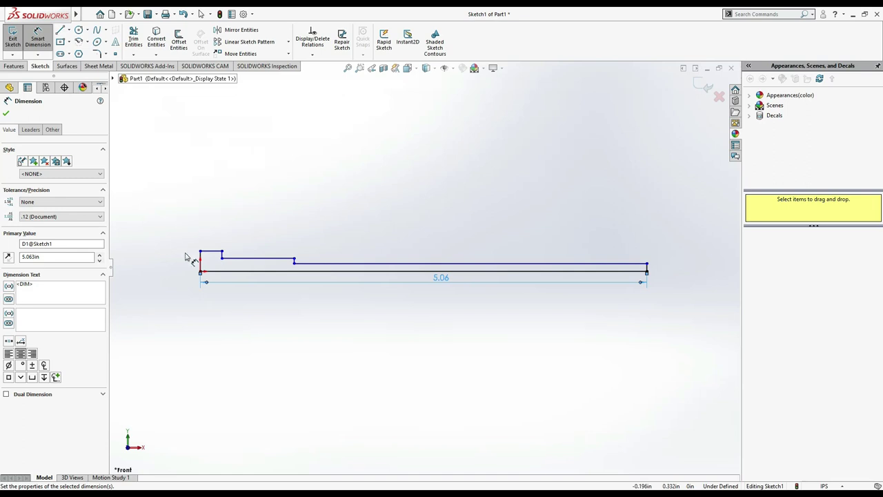
{"action": "left_click", "coordinate": [200, 252]}
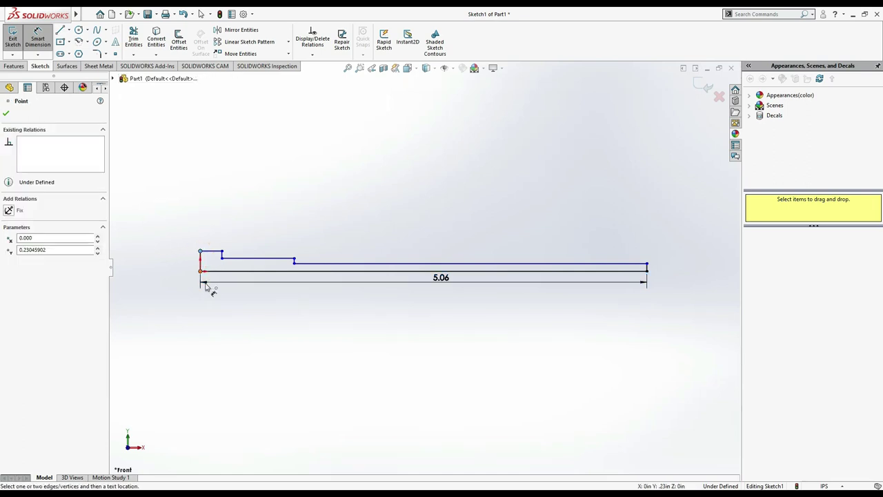
{"action": "key", "text": "Escape"}
{"action": "left_click", "coordinate": [200, 260]}
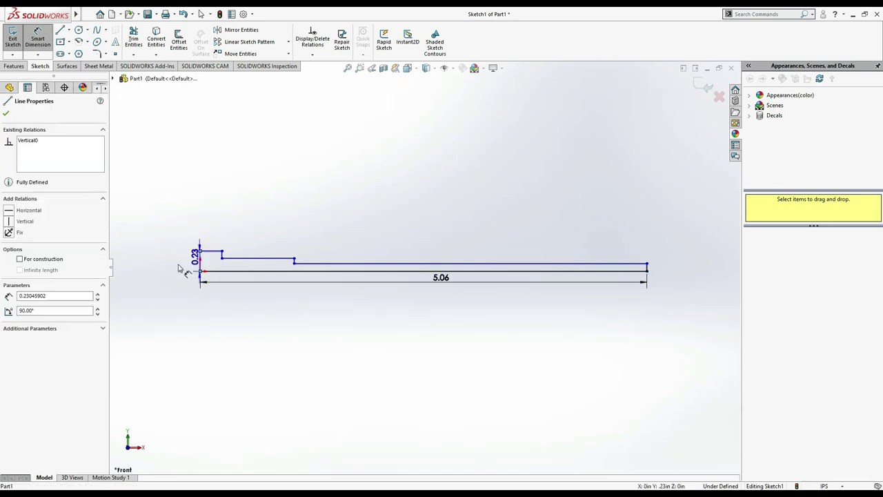
{"action": "left_click", "coordinate": [181, 266]}
{"action": "type", "text": "0.313"}
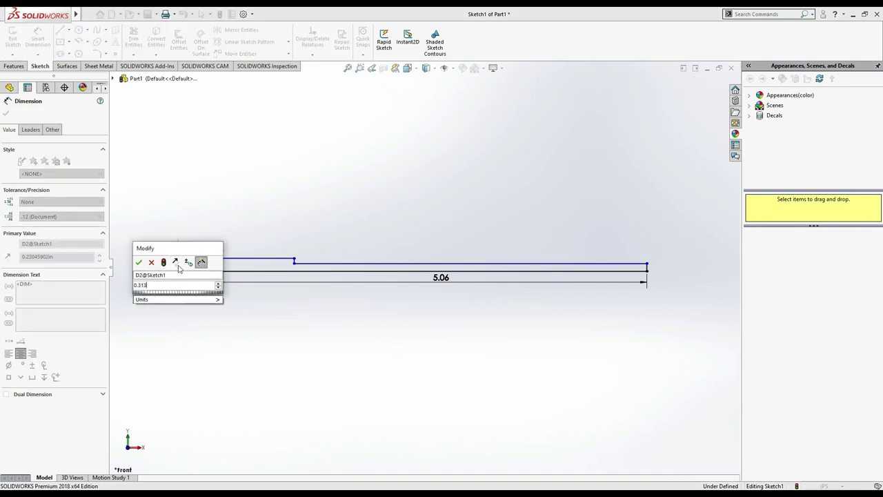
{"action": "key", "text": "Return"}
Dimension the top-left step at 0.438 and the long middle line at 3.75
{"action": "key", "text": "alt+Tab"}
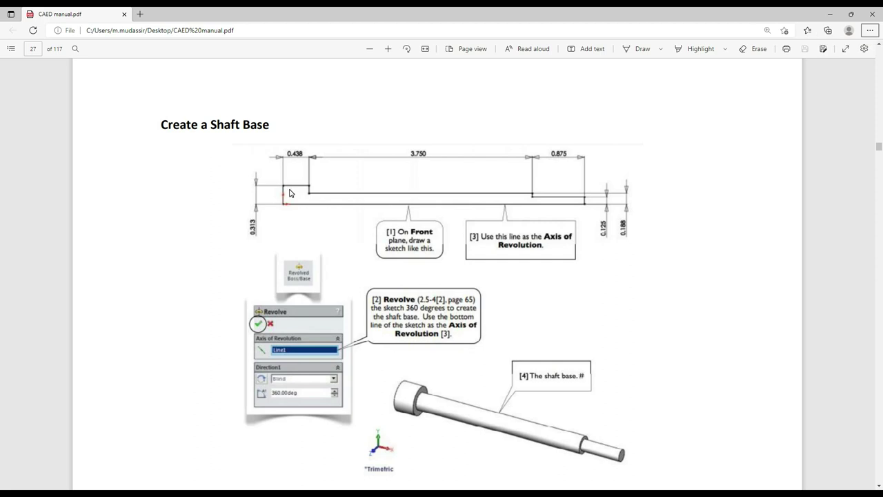
{"action": "key", "text": "alt+Tab"}
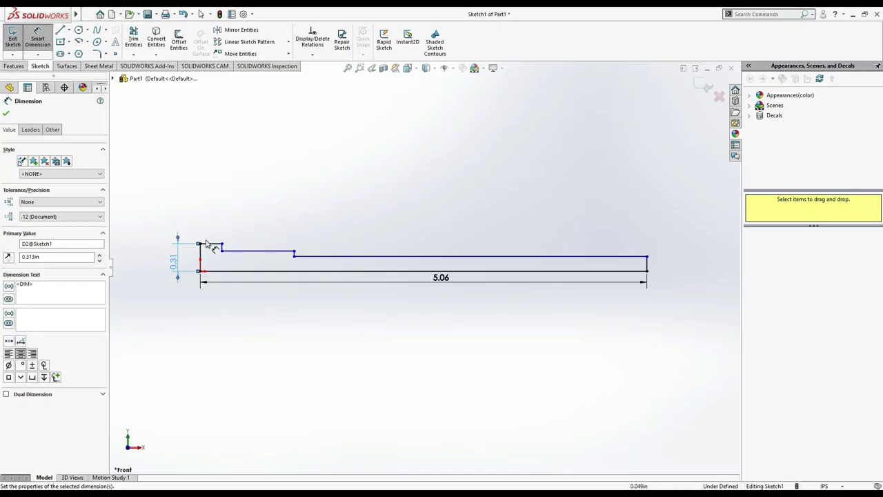
{"action": "left_click", "coordinate": [210, 247]}
{"action": "left_click", "coordinate": [216, 211]}
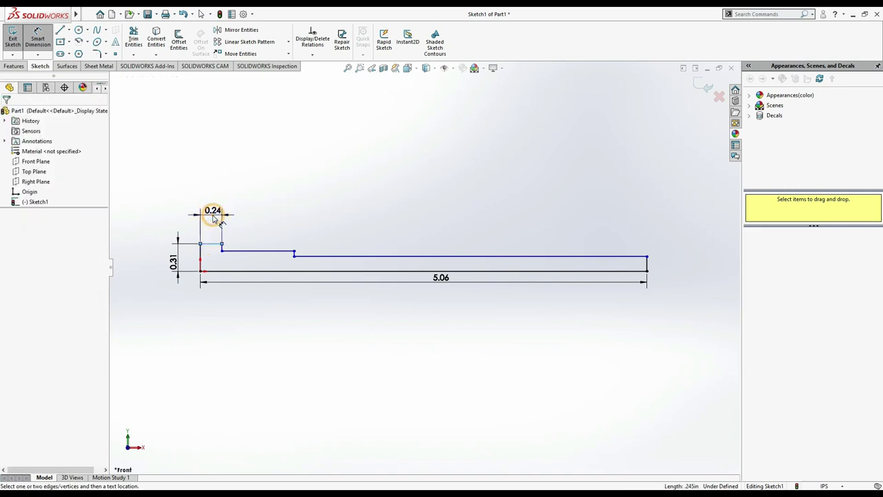
{"action": "type", "text": "0."}
{"action": "type", "text": "24"}
{"action": "key", "text": "Return"}
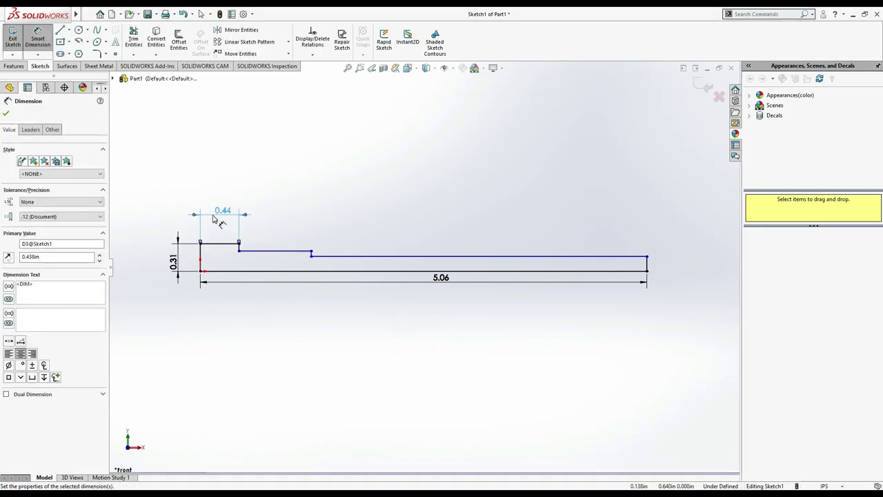
{"action": "key", "text": "alt+Tab"}
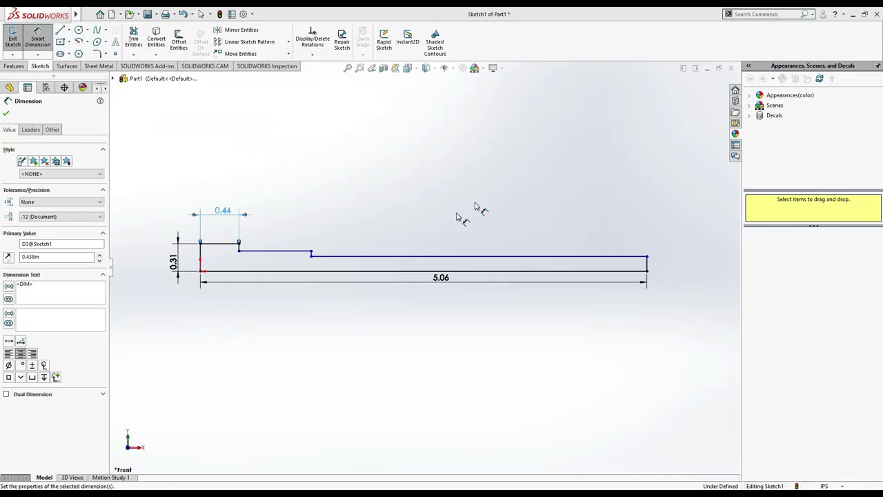
{"action": "key", "text": "alt+Tab"}
{"action": "left_click", "coordinate": [289, 238]}
{"action": "left_click", "coordinate": [289, 221]}
{"action": "type", "text": "3.75"}
{"action": "key", "text": "Return"}
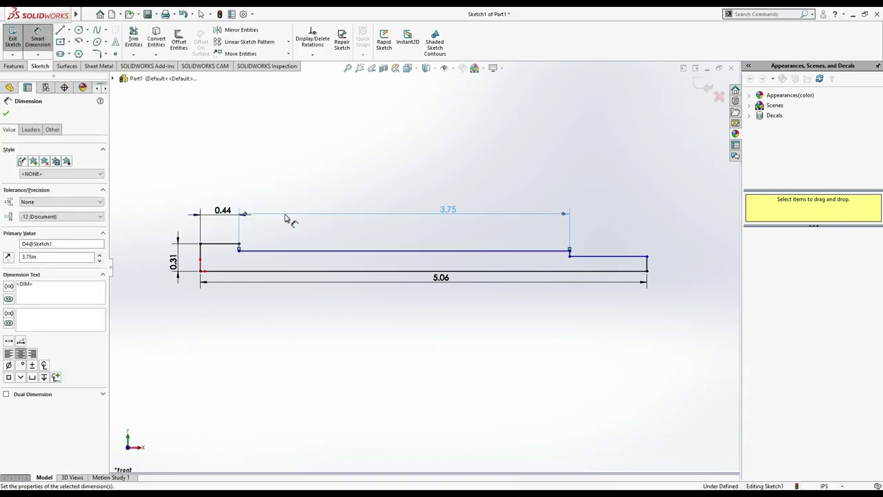
Add the 0.875 right step length as a driven dimension
{"action": "key", "text": "alt+Tab"}
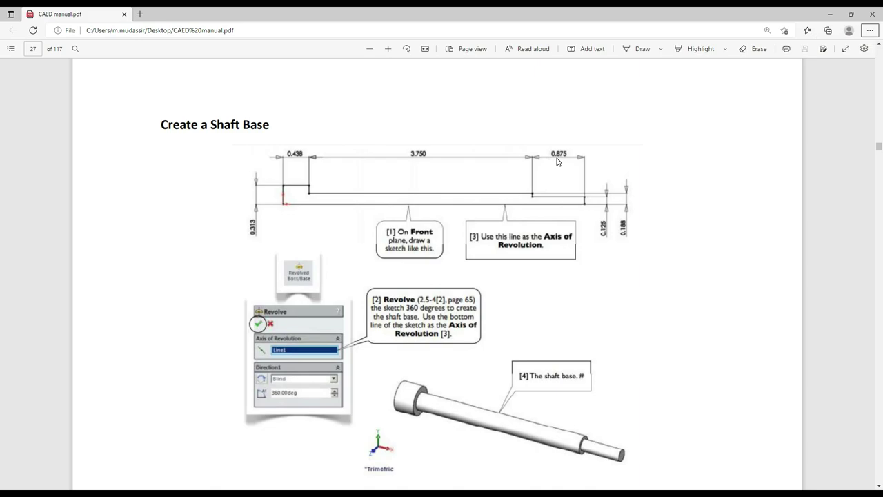
{"action": "key", "text": "alt+Tab"}
{"action": "left_click", "coordinate": [605, 257]}
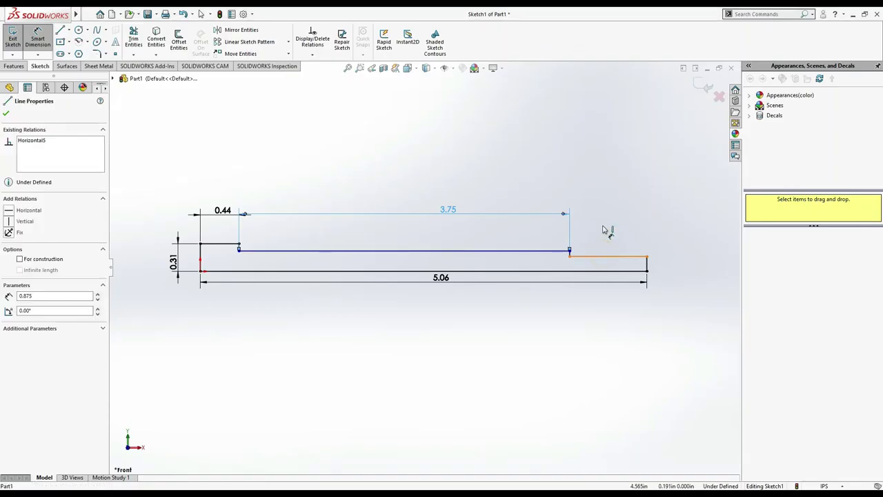
{"action": "left_click", "coordinate": [602, 215]}
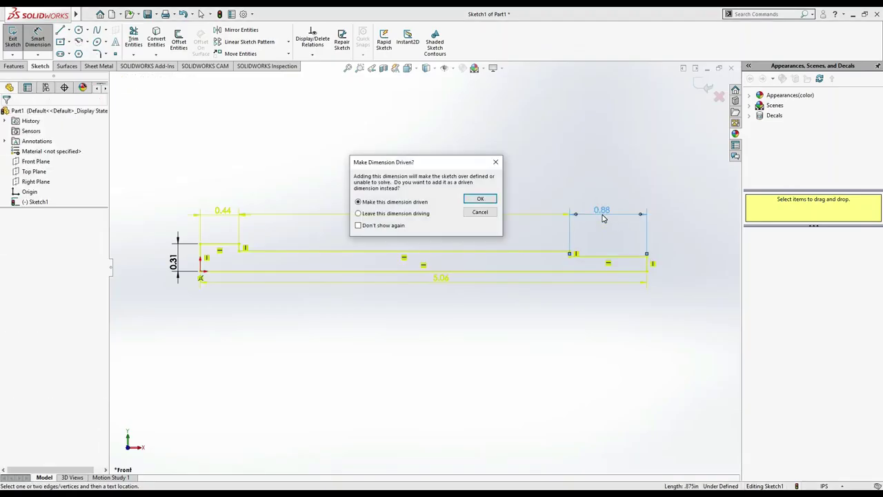
{"action": "left_click", "coordinate": [480, 198]}
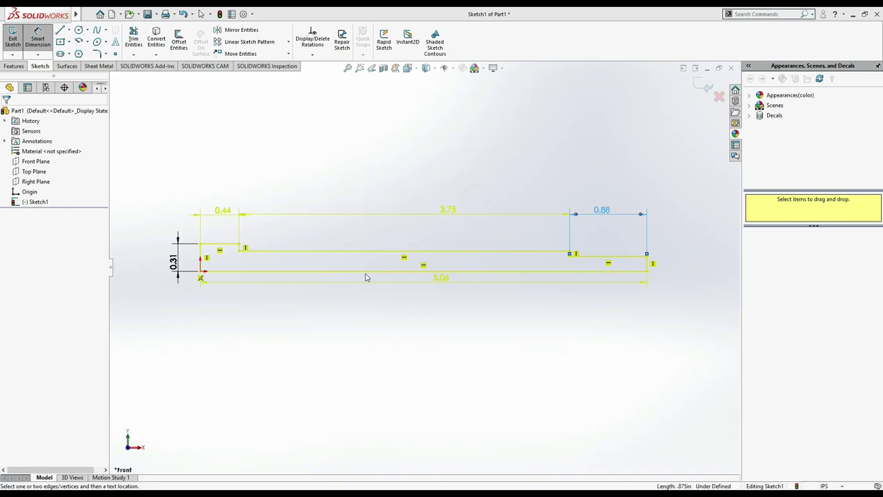
{"action": "key", "text": "alt+Tab"}
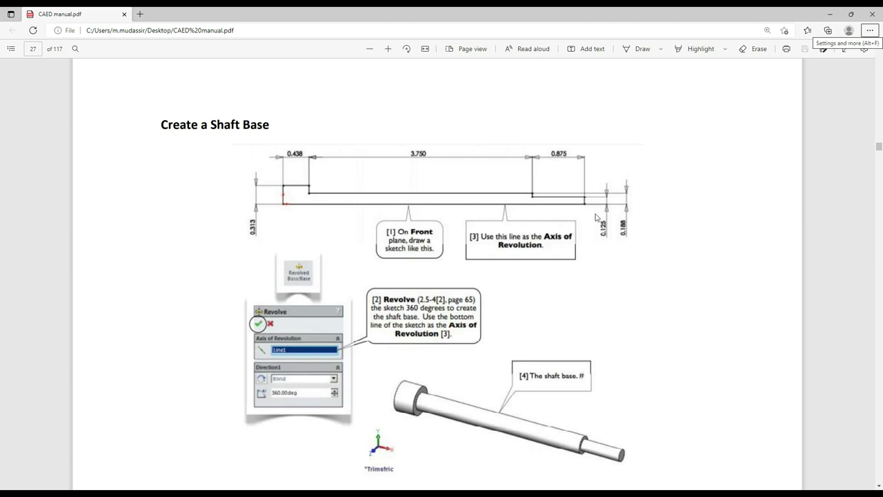
{"action": "key", "text": "alt+Tab"}
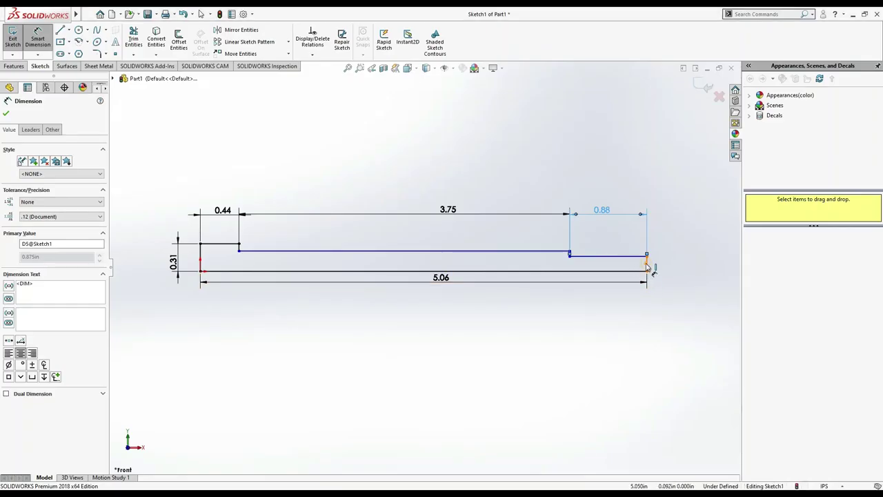
Dimension the short right vertical line at 0.125
{"action": "left_click", "coordinate": [647, 264]}
{"action": "left_click", "coordinate": [655, 267]}
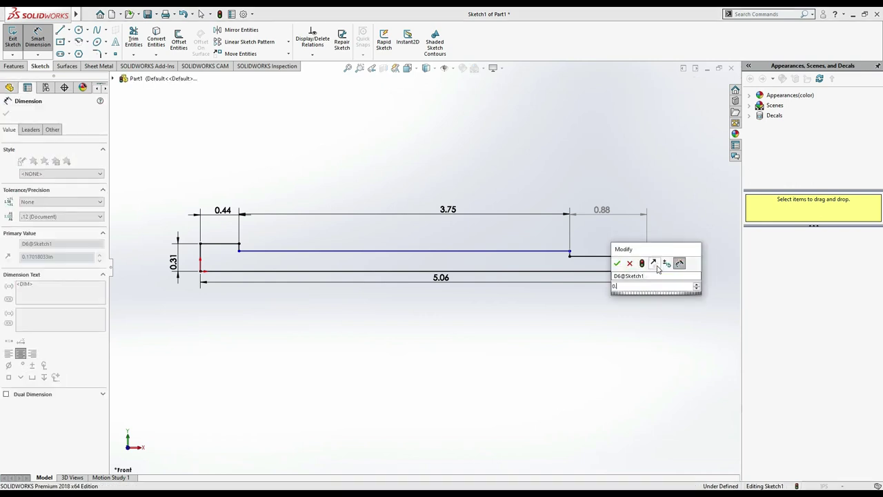
{"action": "type", "text": "245"}
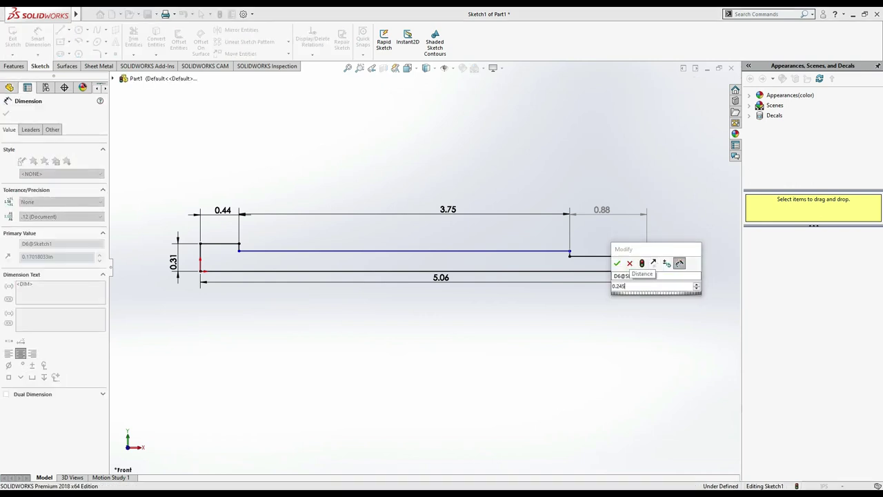
{"action": "key", "text": "BackSpace"}
{"action": "key", "text": "BackSpace"}
{"action": "key", "text": "BackSpace"}
{"action": "type", "text": "12"}
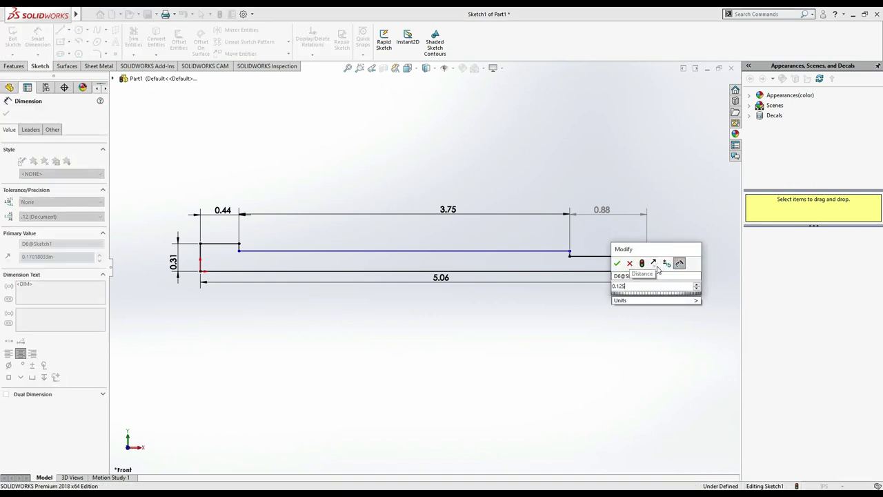
{"action": "key", "text": "Return"}
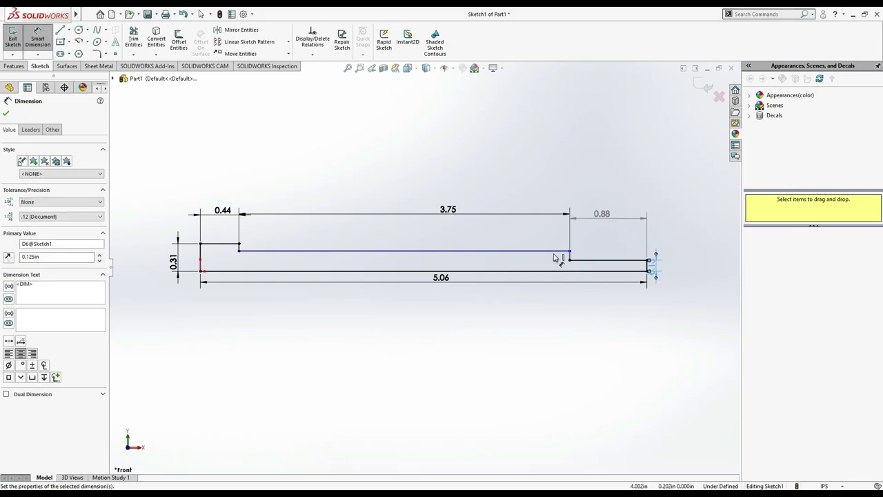
Set the distance from the upper right line to the bottom axis to 0.188
{"action": "left_click", "coordinate": [556, 251]}
{"action": "left_click", "coordinate": [554, 271]}
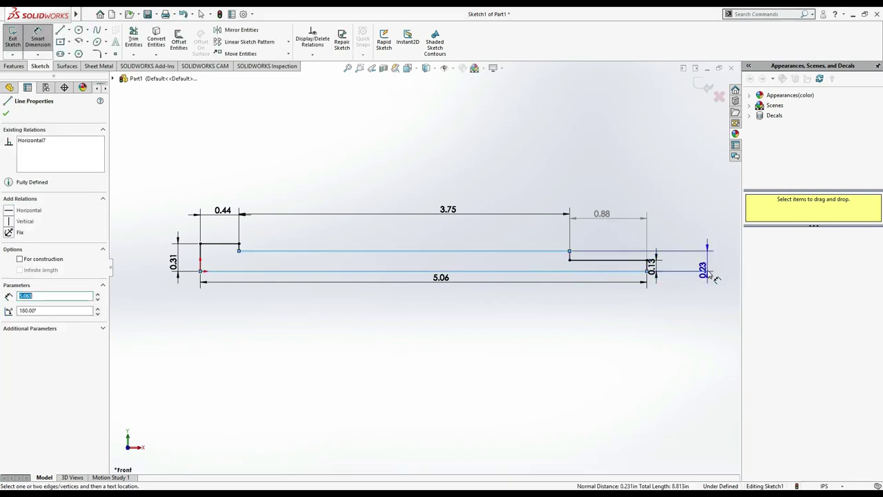
{"action": "left_click", "coordinate": [710, 266]}
{"action": "key", "text": "alt+Tab"}
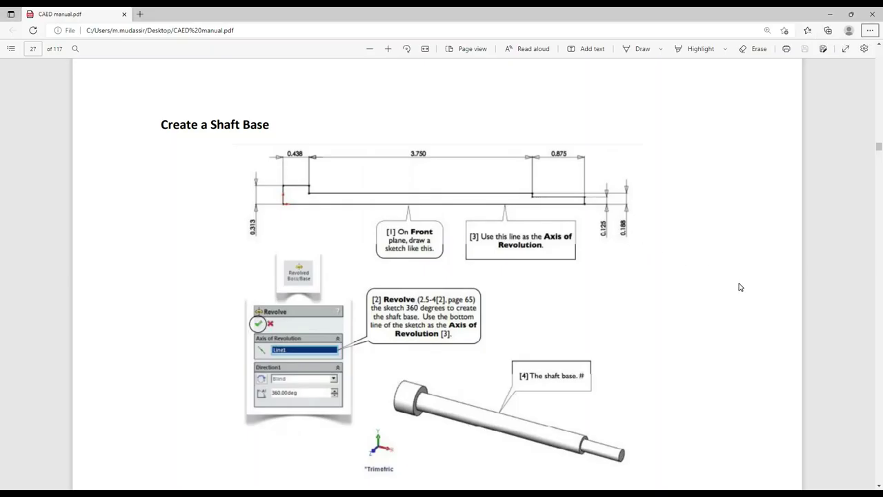
{"action": "key", "text": "alt+Tab"}
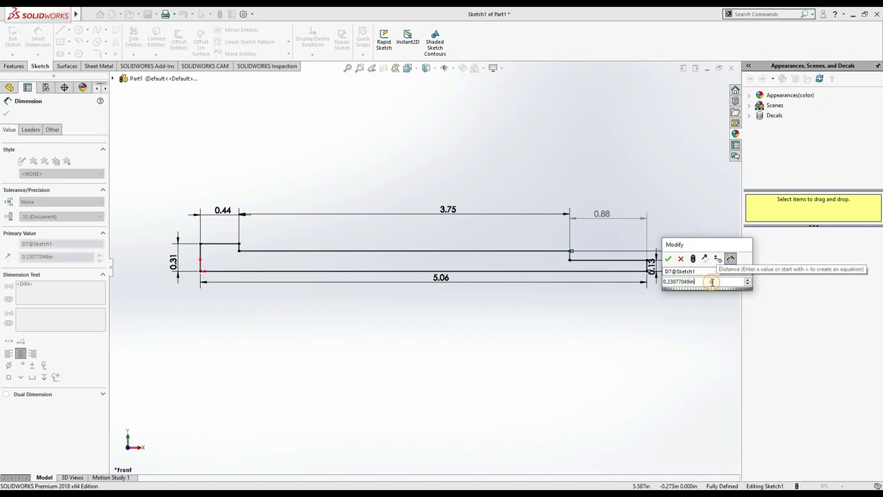
{"action": "type", "text": "0"}
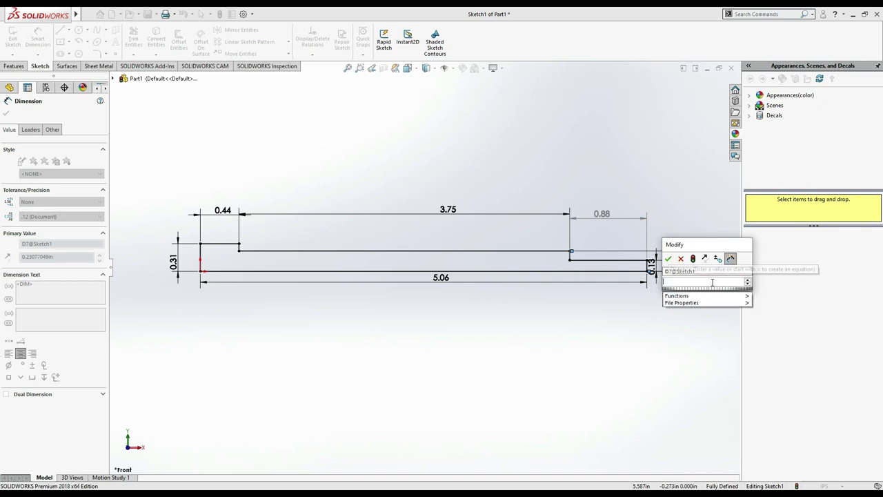
{"action": "type", "text": ".188"}
{"action": "key", "text": "Return"}
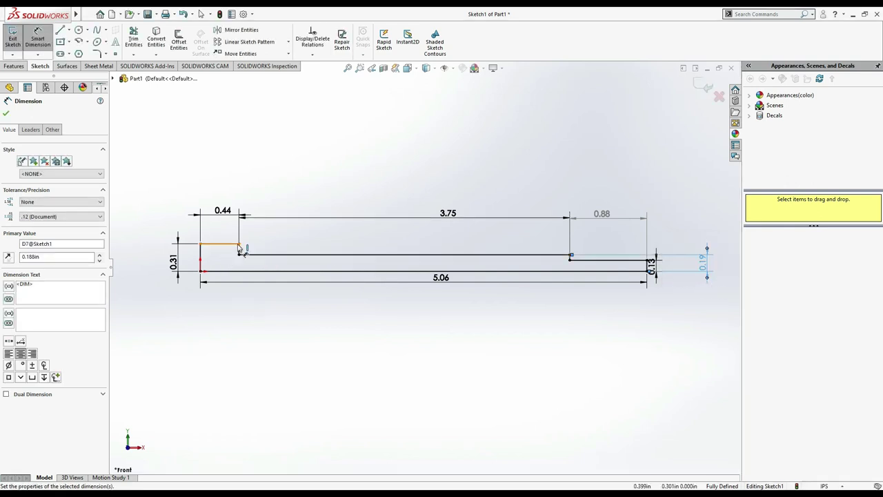
{"action": "key", "text": "alt+Tab"}
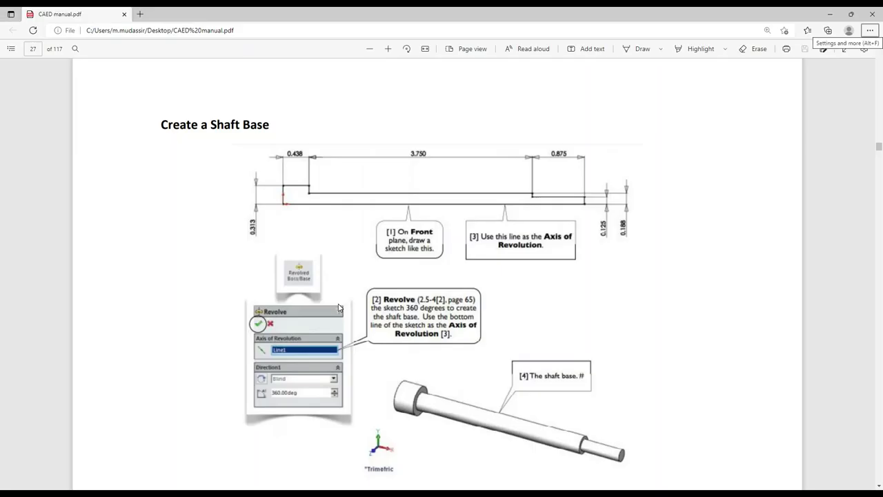
{"action": "key", "text": "alt+Tab"}
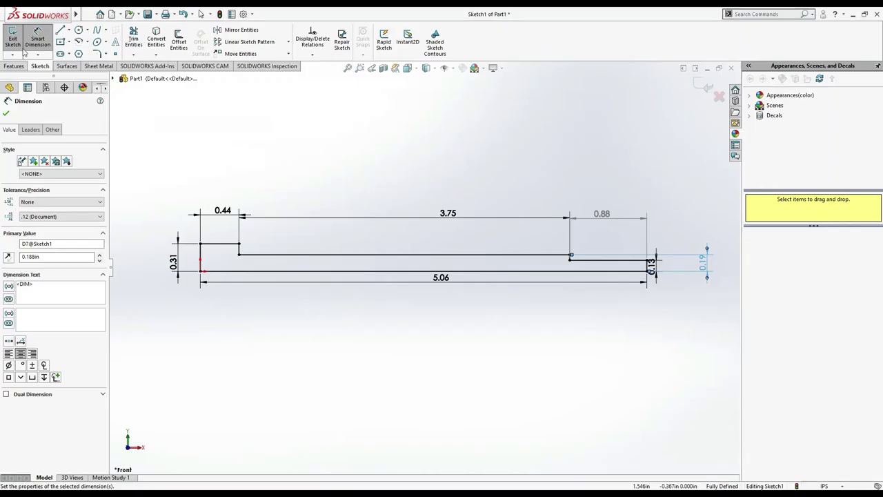
Revolve the profile 360° about its bottom line to create Revolve1
{"action": "left_click", "coordinate": [9, 66]}
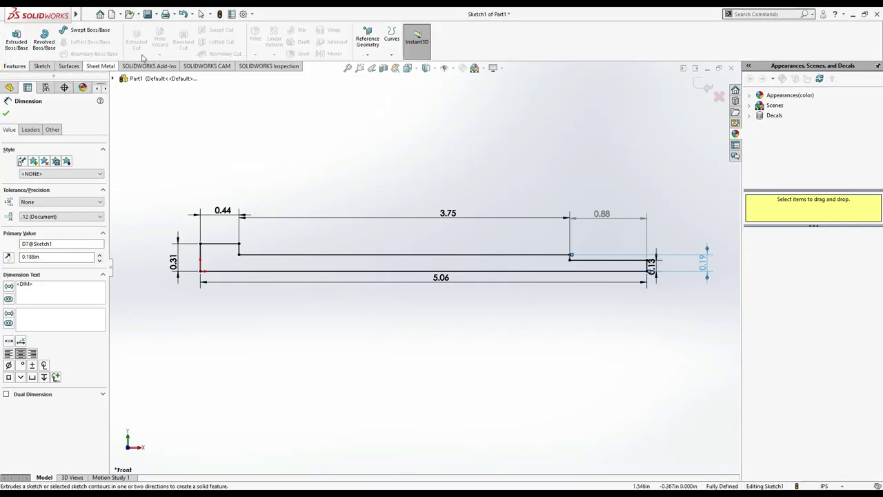
{"action": "left_click", "coordinate": [49, 43]}
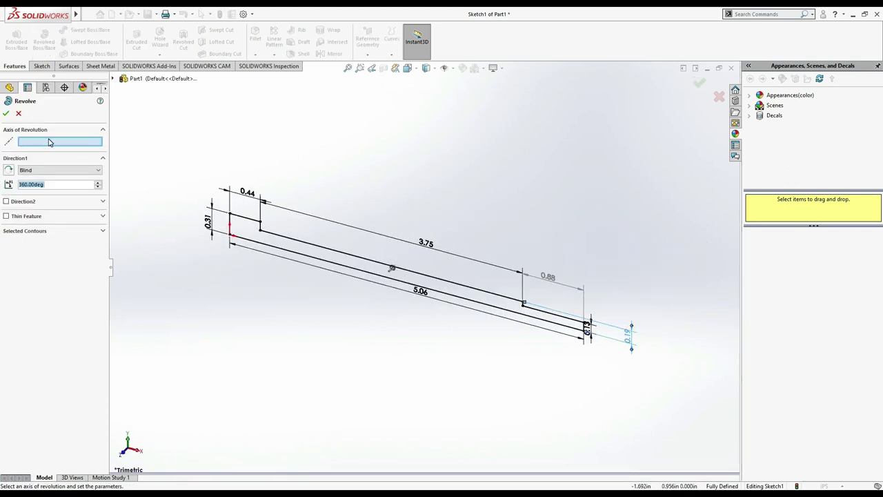
{"action": "left_click", "coordinate": [273, 249]}
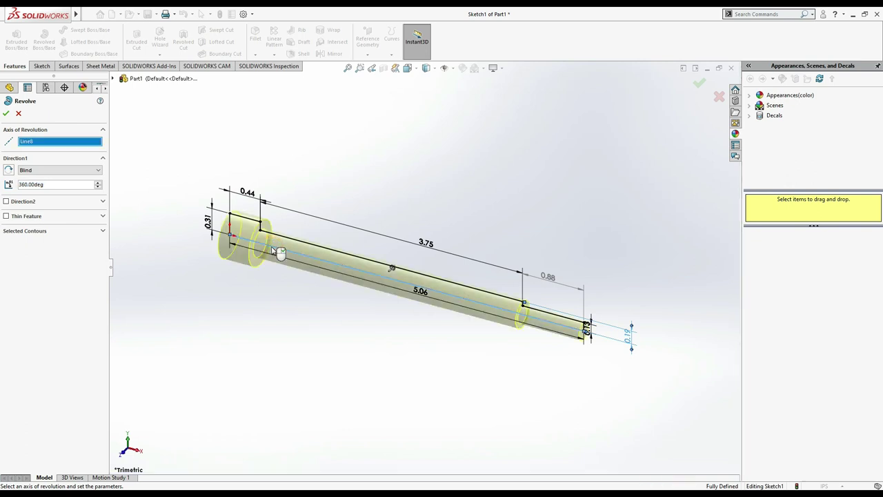
{"action": "left_click", "coordinate": [6, 113]}
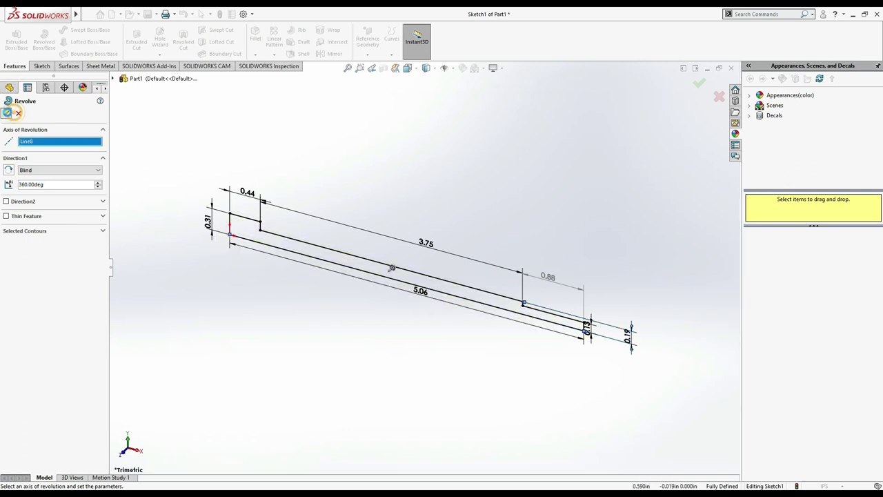
{"action": "left_click", "coordinate": [541, 255]}
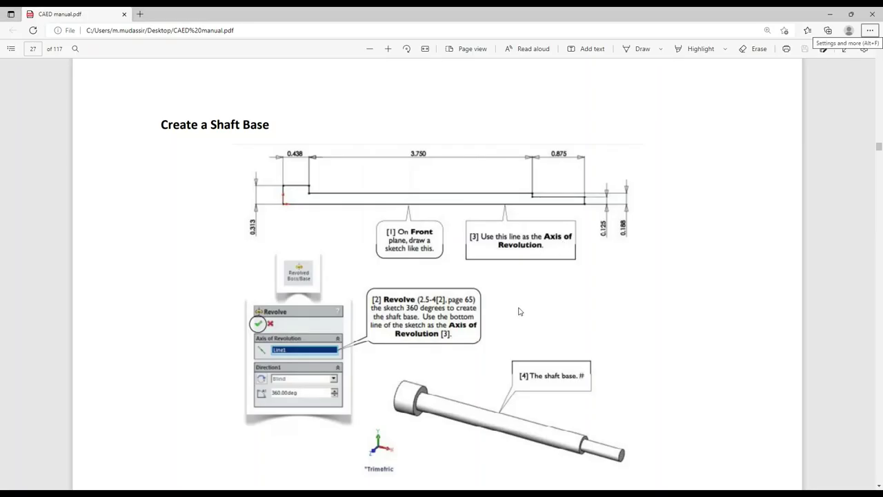
Scroll the manual down to the Create Threads steps
{"action": "scroll", "coordinate": [520, 324], "scroll_direction": "down", "scroll_amount": 5}
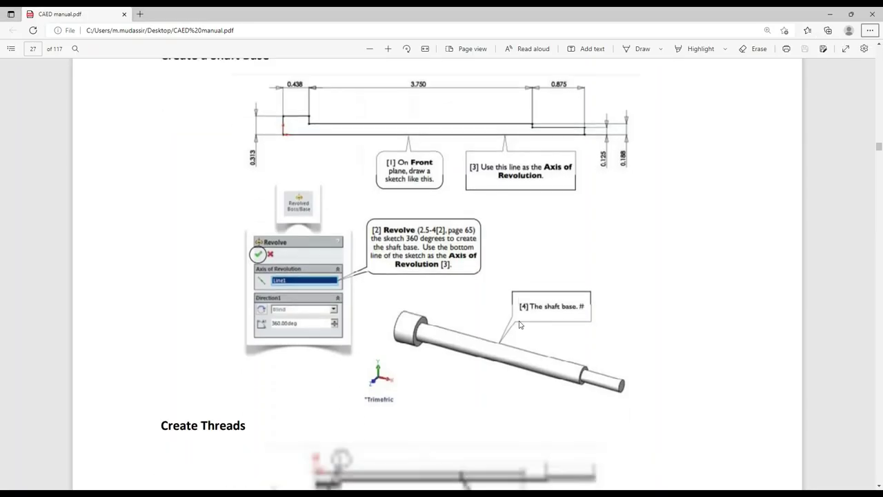
{"action": "scroll", "coordinate": [520, 325], "scroll_direction": "down", "scroll_amount": 1}
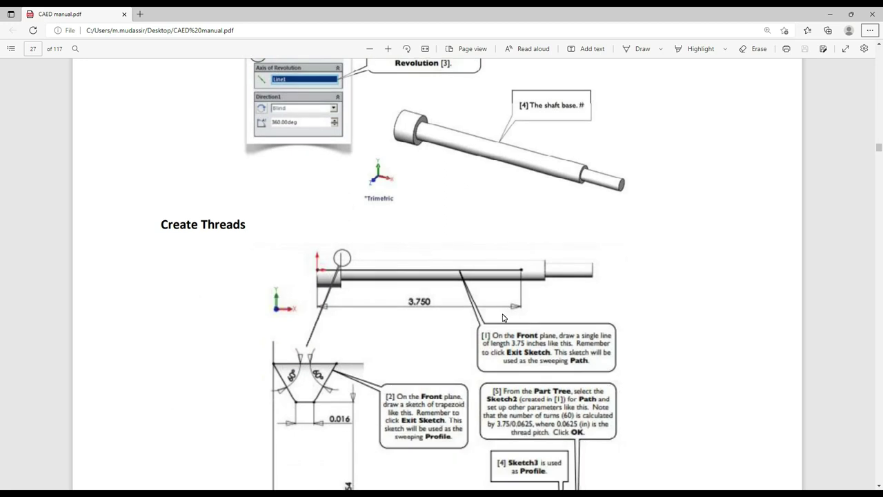
{"action": "scroll", "coordinate": [502, 318], "scroll_direction": "down", "scroll_amount": 2}
{"action": "scroll", "coordinate": [368, 305], "scroll_direction": "down", "scroll_amount": 4}
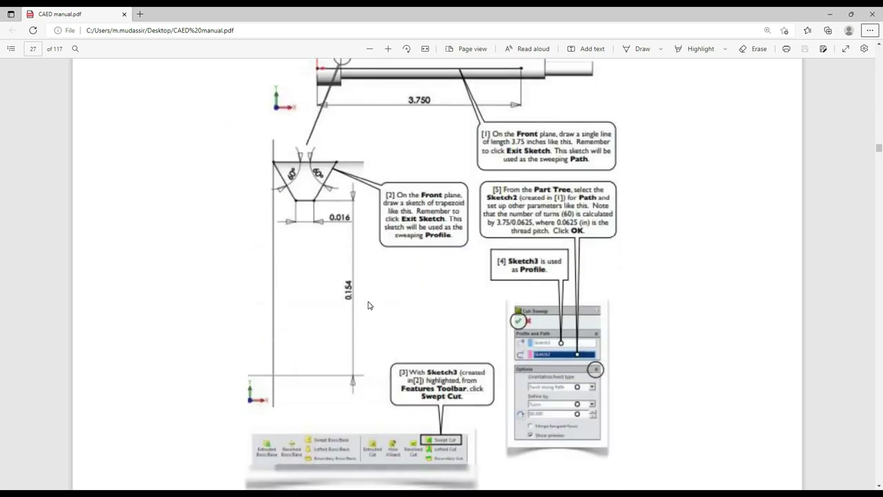
Open a new sketch on the Front Plane, viewed normal to it
{"action": "key", "text": "alt+Tab"}
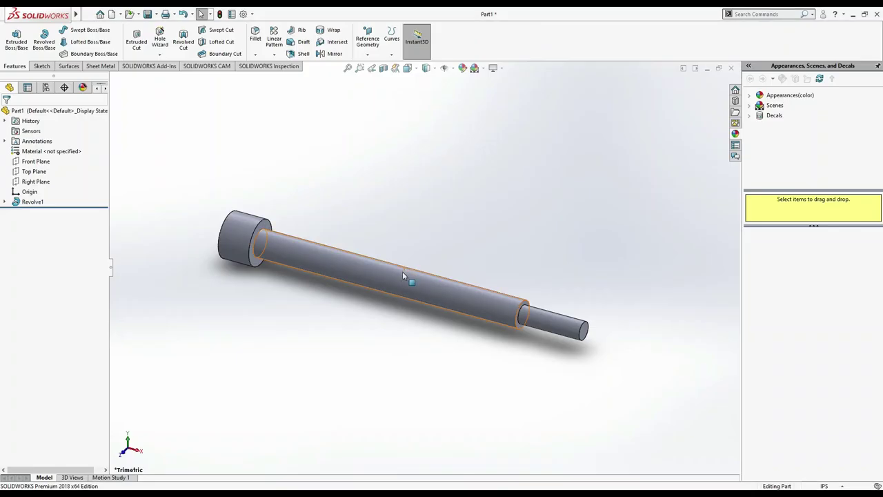
{"action": "left_click", "coordinate": [35, 163]}
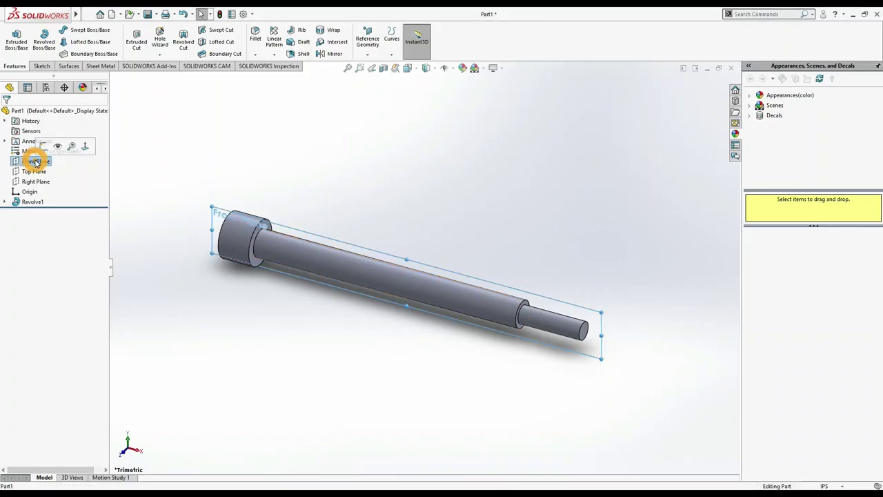
{"action": "key", "text": "ctrl+8"}
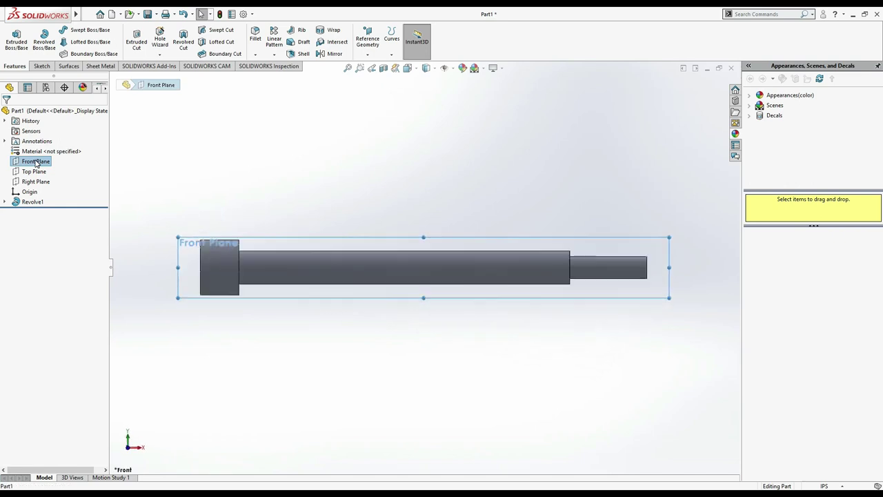
{"action": "left_click", "coordinate": [41, 67]}
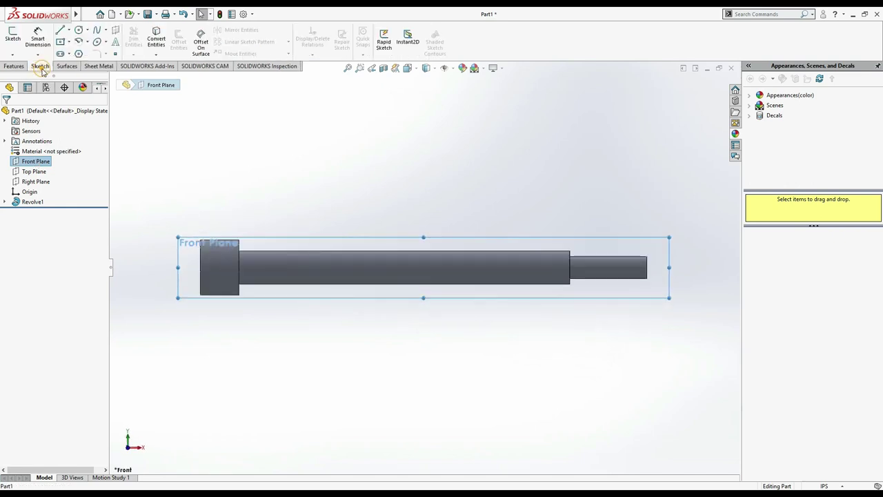
{"action": "left_click", "coordinate": [12, 38]}
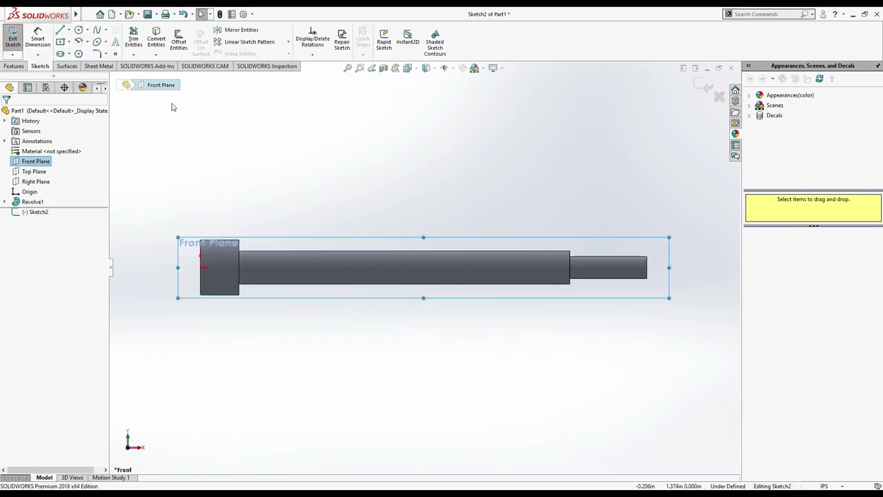
Draw a horizontal line from the origin along the axis, dimension it 3.750, and exit the sketch
{"action": "left_click", "coordinate": [60, 30]}
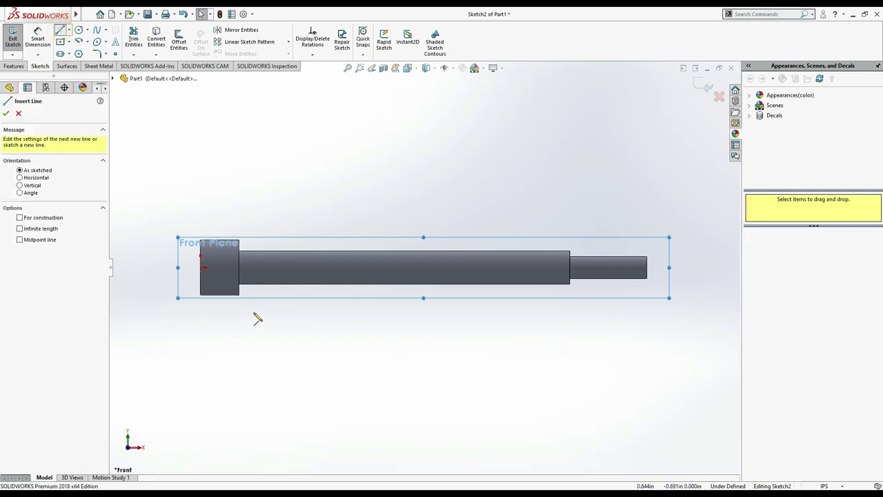
{"action": "left_click", "coordinate": [201, 268]}
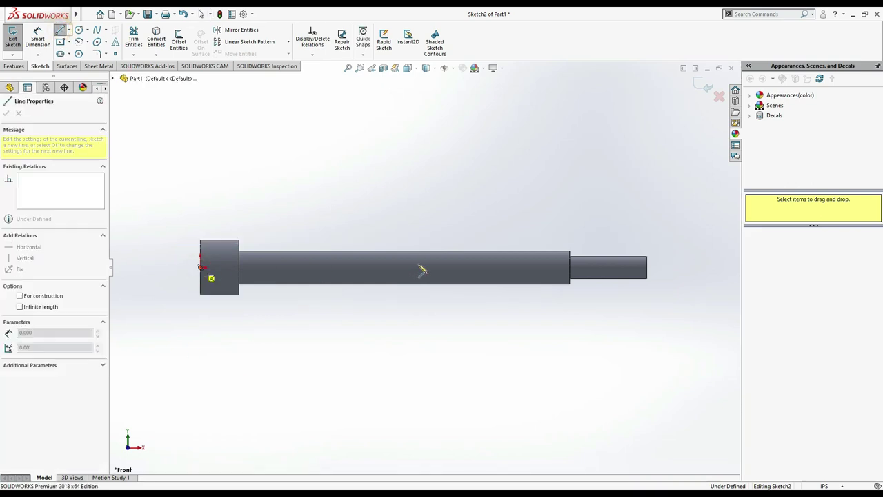
{"action": "left_click", "coordinate": [444, 268]}
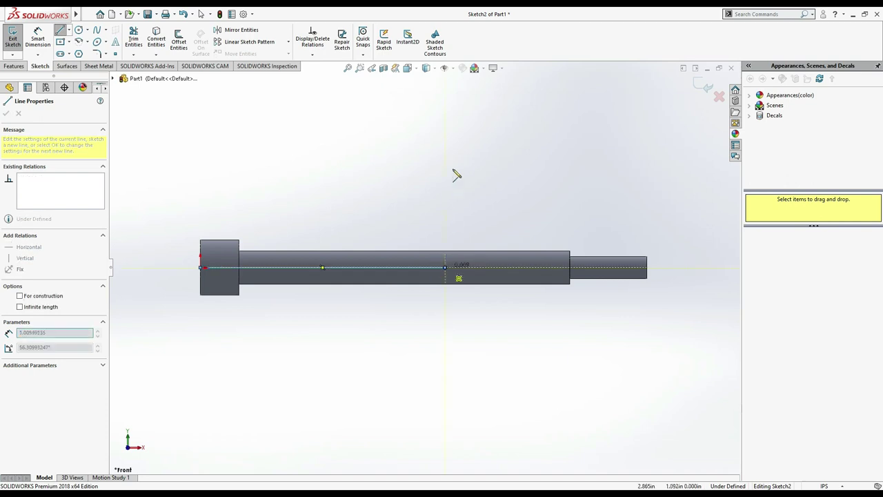
{"action": "key", "text": "Escape"}
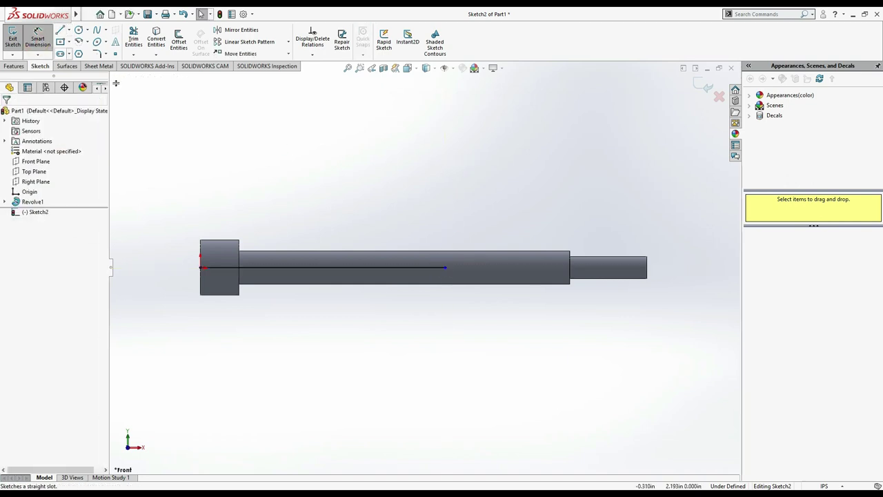
{"action": "left_click", "coordinate": [326, 268]}
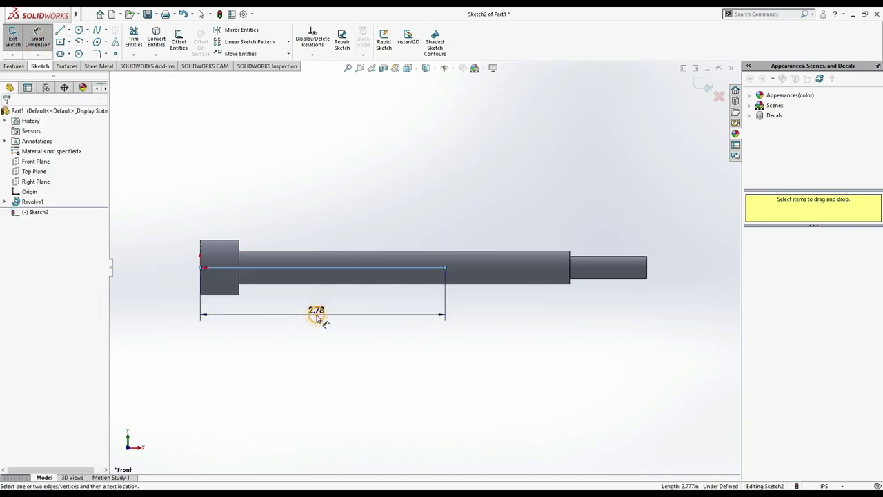
{"action": "left_click", "coordinate": [316, 314]}
{"action": "type", "text": "3.750"}
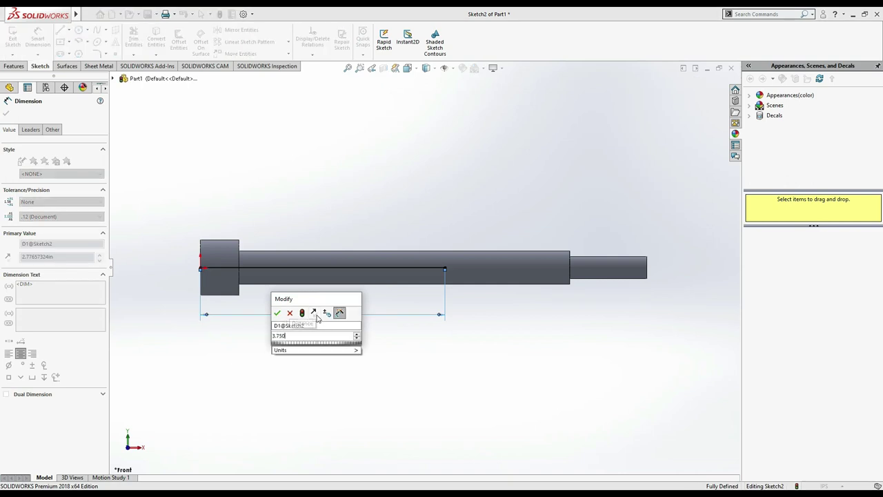
{"action": "key", "text": "Return"}
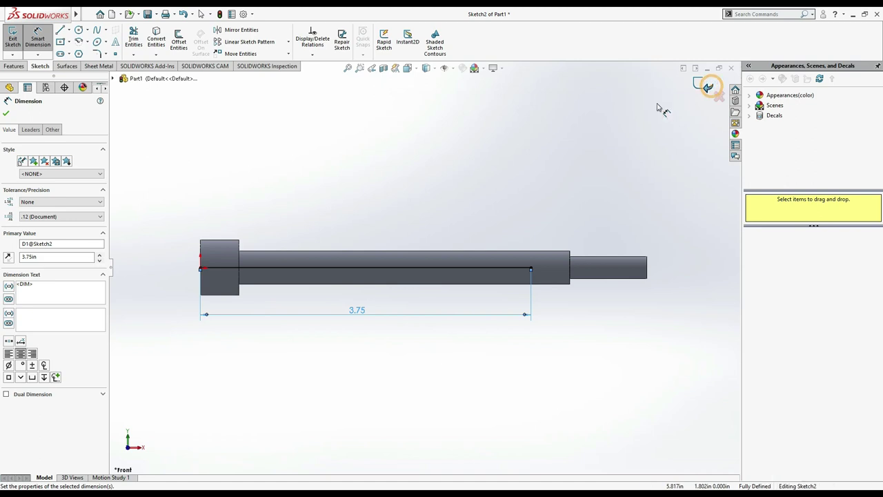
{"action": "key", "text": "Escape"}
{"action": "left_click", "coordinate": [482, 200]}
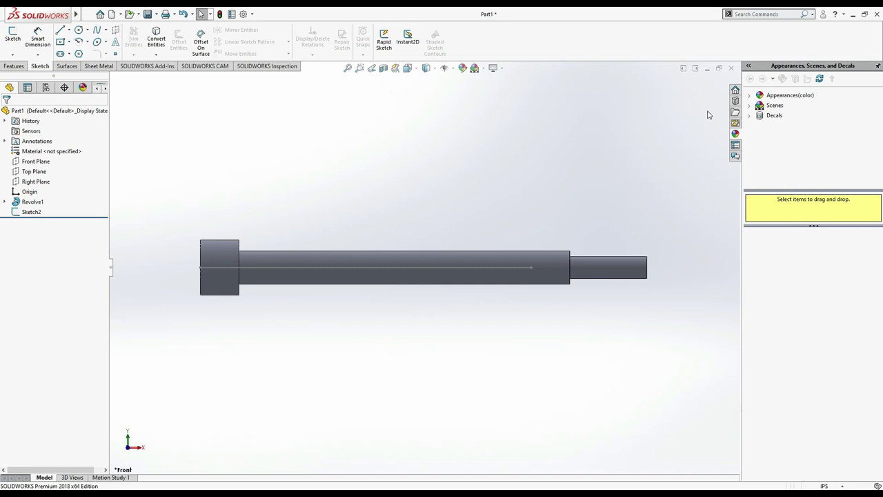
{"action": "left_click", "coordinate": [397, 207]}
Start another sketch on the Front Plane
{"action": "left_click", "coordinate": [35, 161]}
{"action": "left_click", "coordinate": [44, 150]}
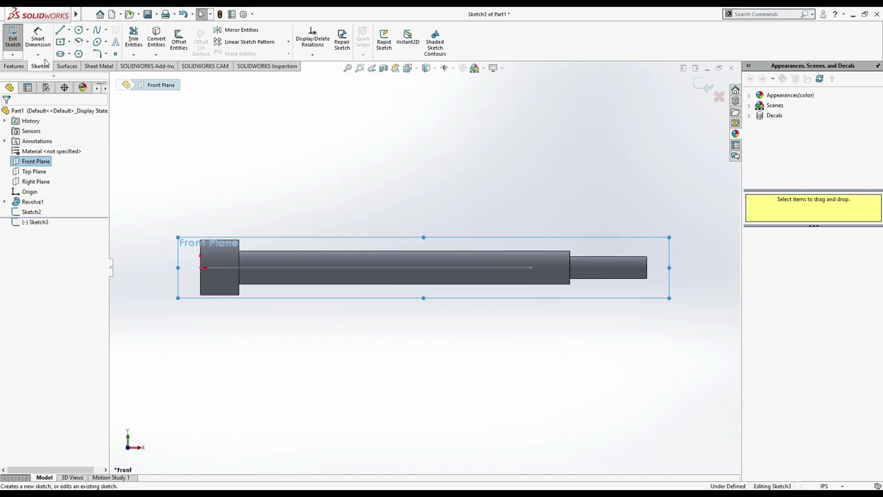
{"action": "left_click", "coordinate": [60, 30]}
Draw a closed trapezoid hanging below the top edge at the head-shaft corner
{"action": "scroll", "coordinate": [237, 251], "scroll_direction": "down", "scroll_amount": 2}
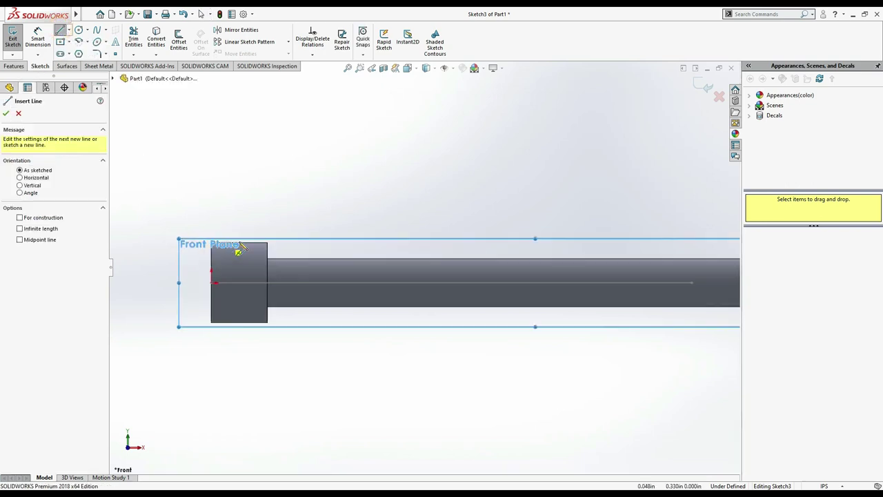
{"action": "scroll", "coordinate": [338, 296], "scroll_direction": "down", "scroll_amount": 3}
{"action": "scroll", "coordinate": [286, 262], "scroll_direction": "down", "scroll_amount": 3}
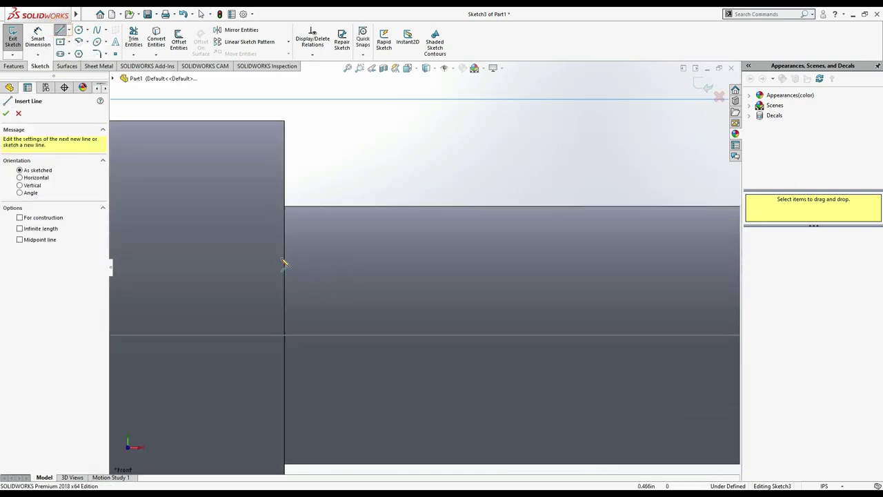
{"action": "left_click", "coordinate": [285, 207]}
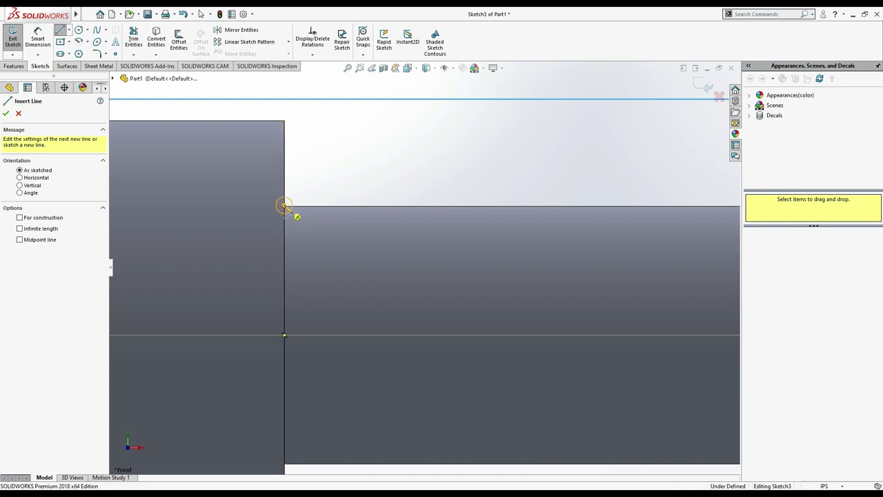
{"action": "left_click", "coordinate": [345, 207]}
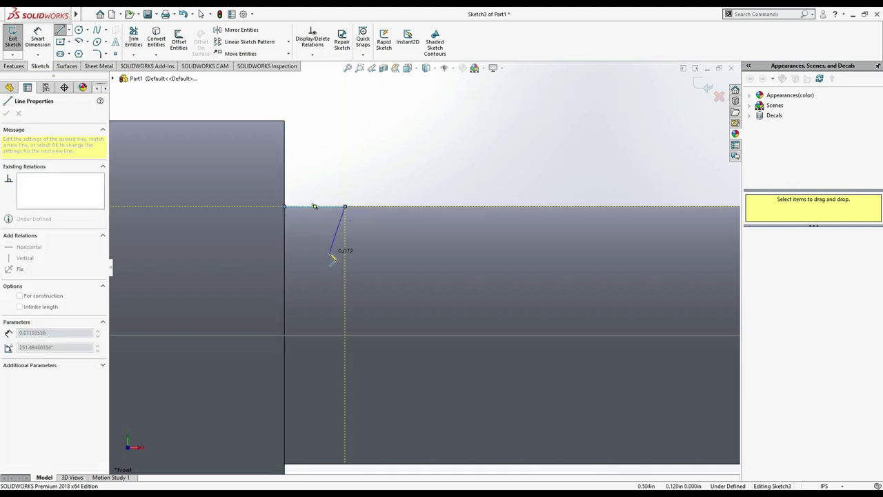
{"action": "left_click", "coordinate": [329, 252]}
{"action": "left_click", "coordinate": [301, 252]}
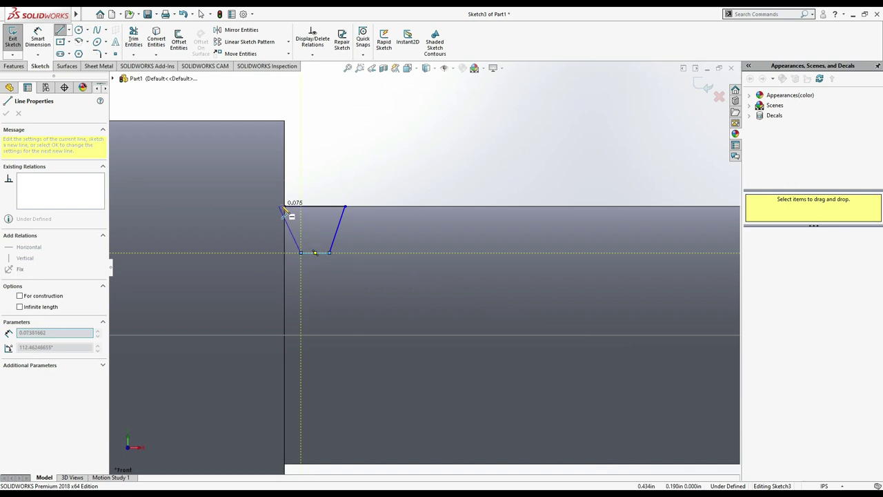
{"action": "left_click", "coordinate": [285, 206]}
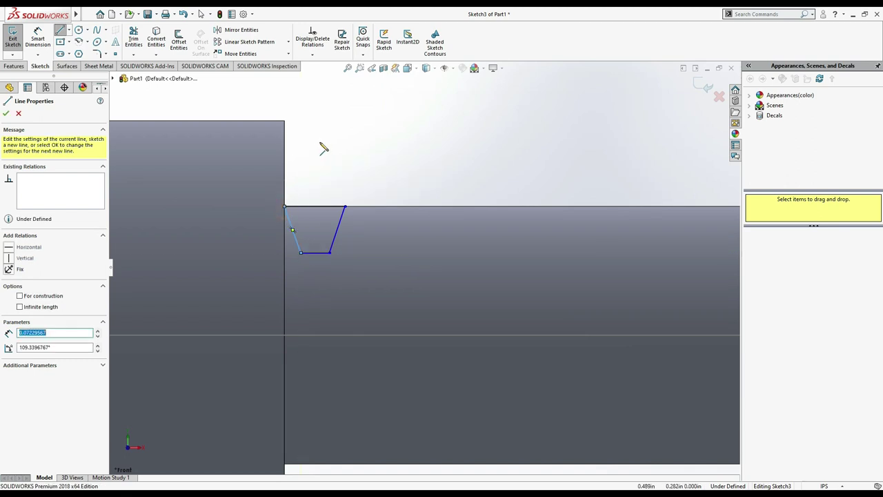
{"action": "key", "text": "Escape"}
{"action": "key", "text": "Escape"}
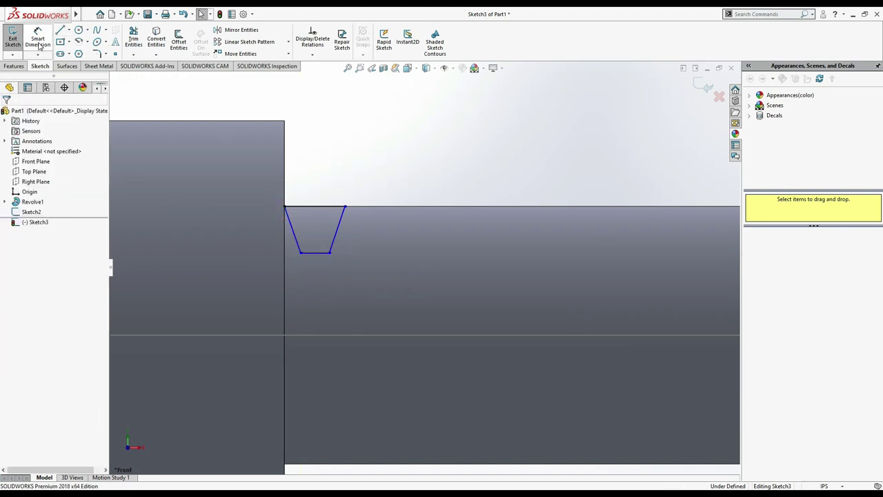
Dimension both slanted sides of the trapezoid at 60°
{"action": "left_click", "coordinate": [293, 233]}
{"action": "left_click", "coordinate": [300, 209]}
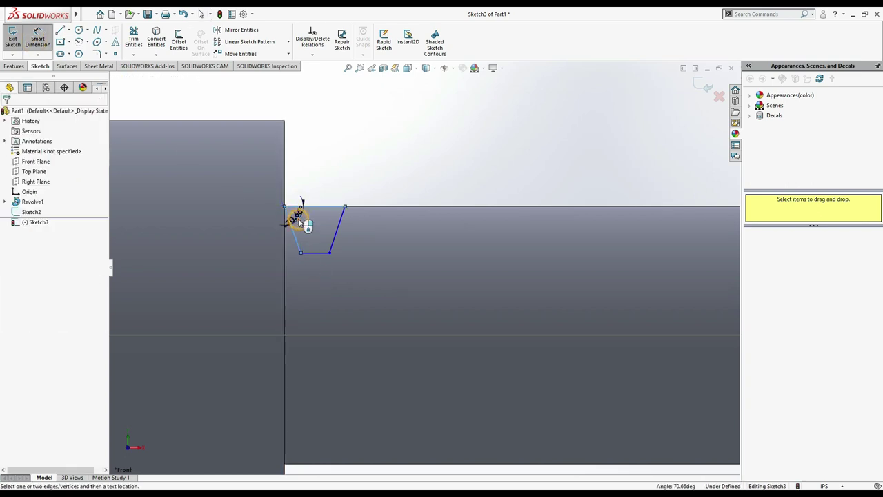
{"action": "left_click", "coordinate": [304, 224]}
{"action": "type", "text": "60"}
{"action": "key", "text": "Return"}
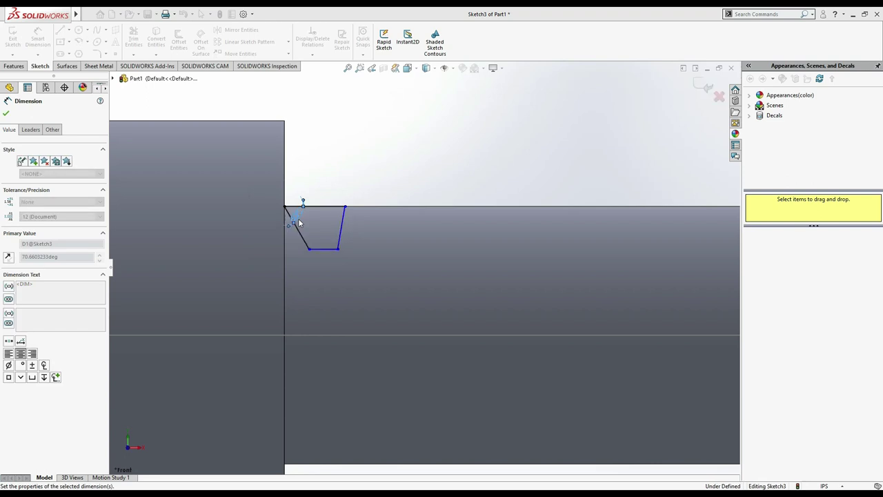
{"action": "left_click", "coordinate": [341, 219]}
{"action": "left_click", "coordinate": [338, 226]}
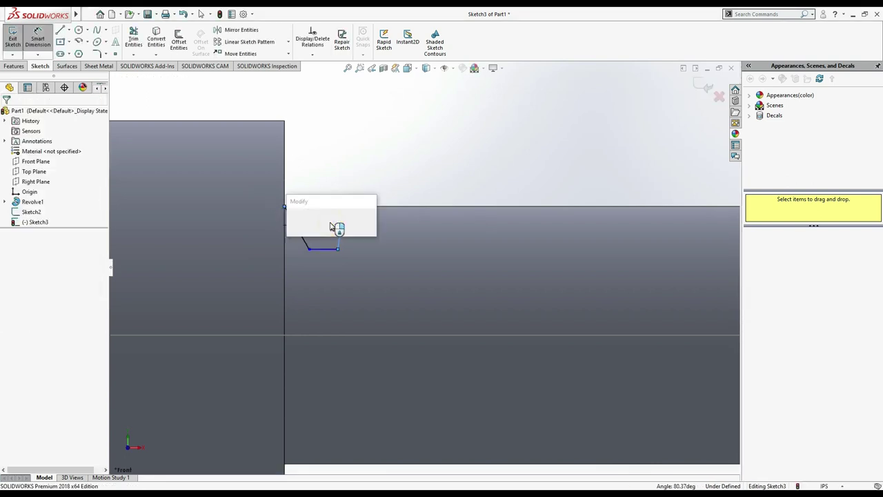
{"action": "key", "text": "Return"}
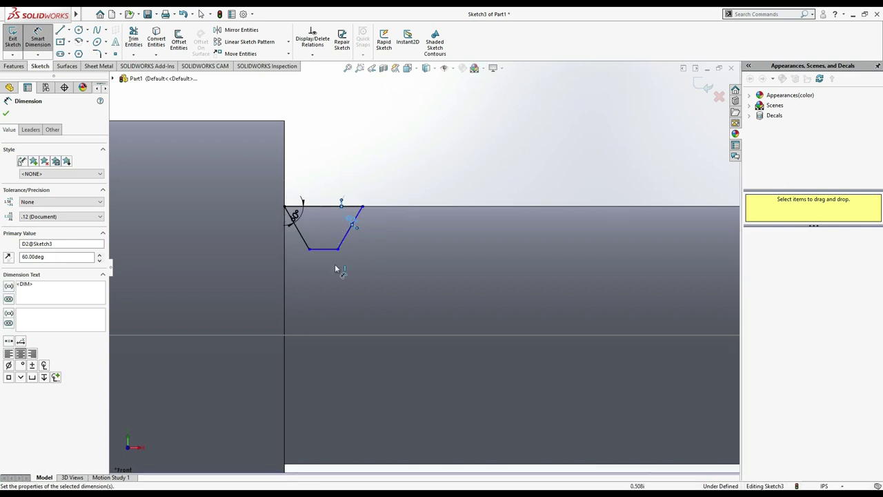
Set the trapezoid's bottom line width to 0.016 in
{"action": "key", "text": "alt+Tab"}
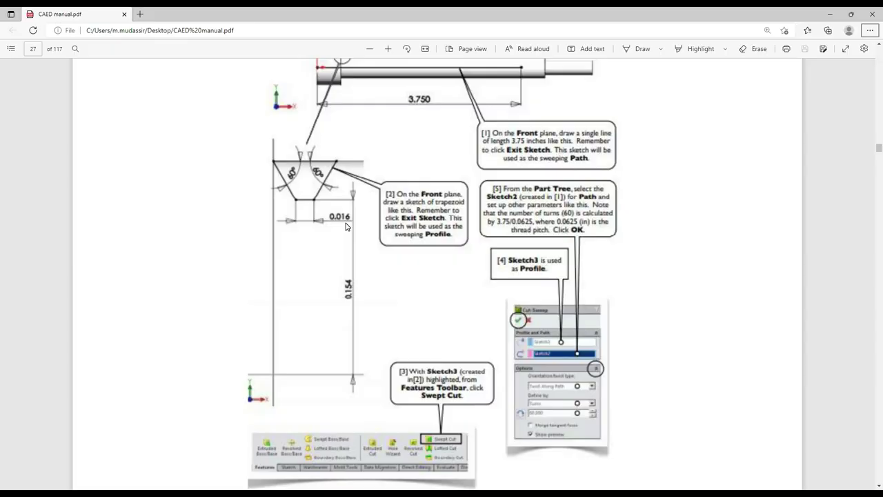
{"action": "key", "text": "alt+Tab"}
{"action": "left_click", "coordinate": [324, 269]}
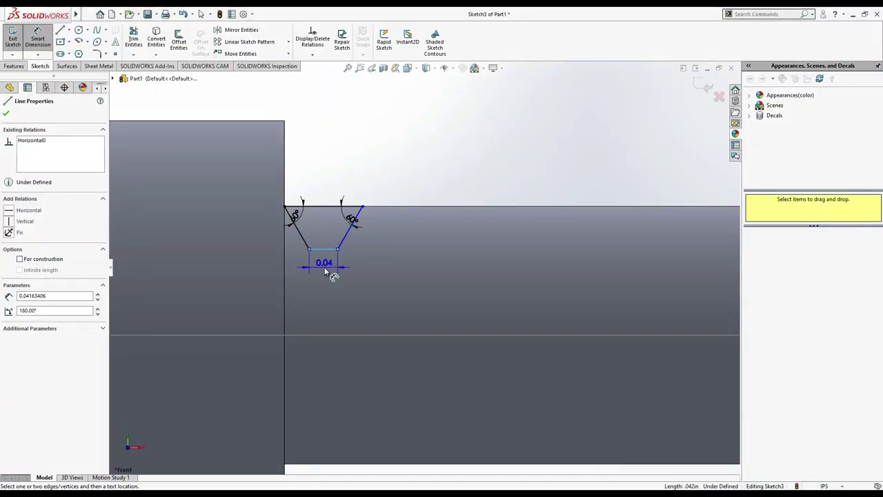
{"action": "left_click", "coordinate": [324, 268]}
{"action": "type", "text": "0.016"}
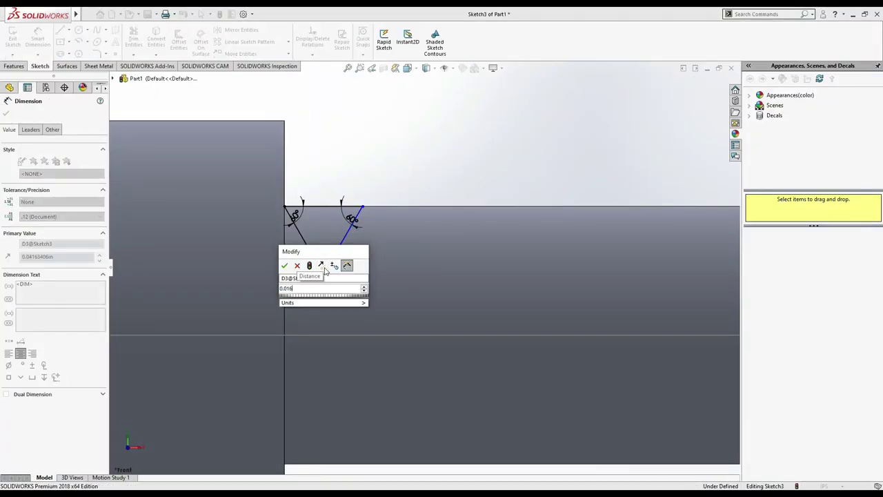
{"action": "key", "text": "Return"}
{"action": "key", "text": "alt+Tab"}
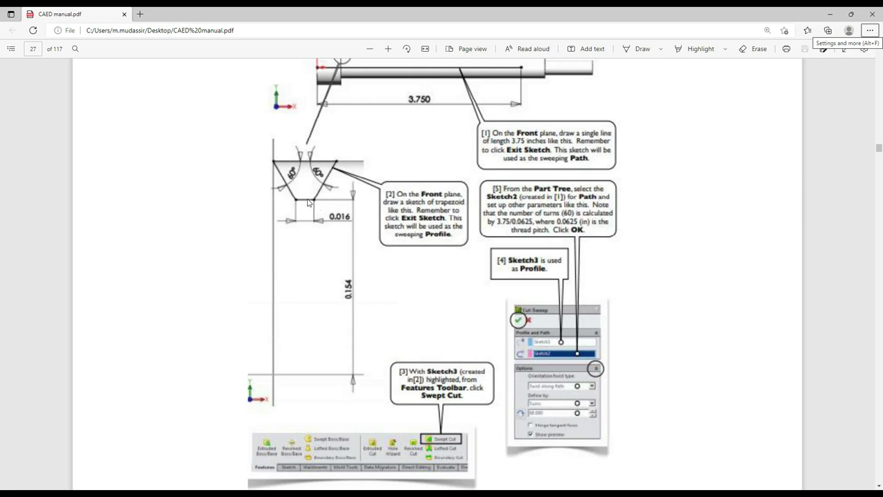
{"action": "key", "text": "alt+Tab"}
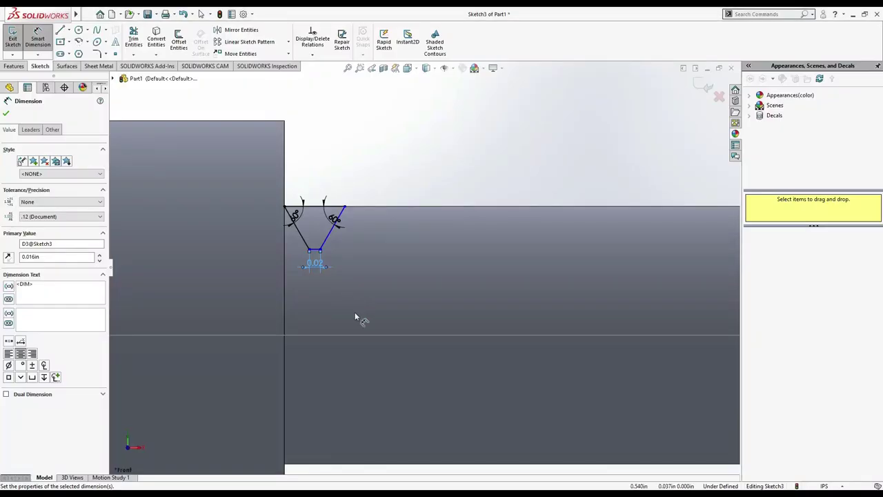
Dimension the trapezoid bottom 0.154 in above the centre axis, fully defining the sketch
{"action": "left_click", "coordinate": [311, 252]}
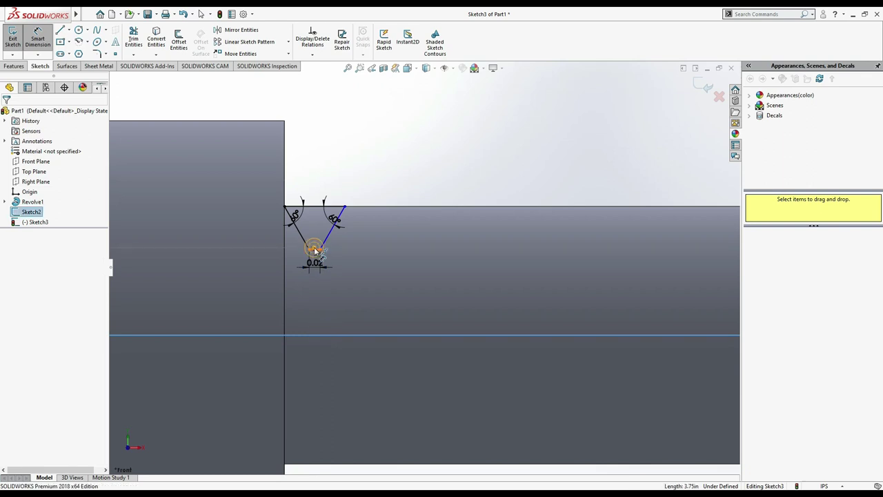
{"action": "left_click_drag", "start_coordinate": [311, 285], "coordinate": [350, 285]}
{"action": "left_click", "coordinate": [351, 285]}
{"action": "type", "text": "0."}
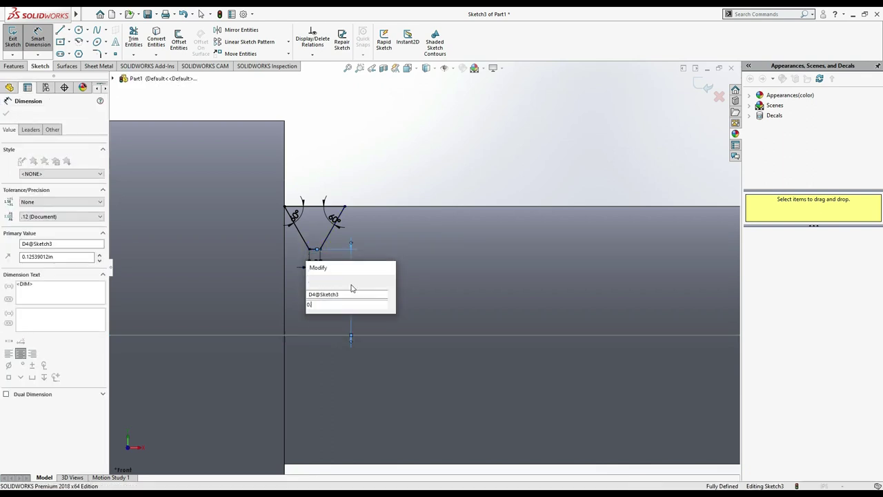
{"action": "type", "text": "154"}
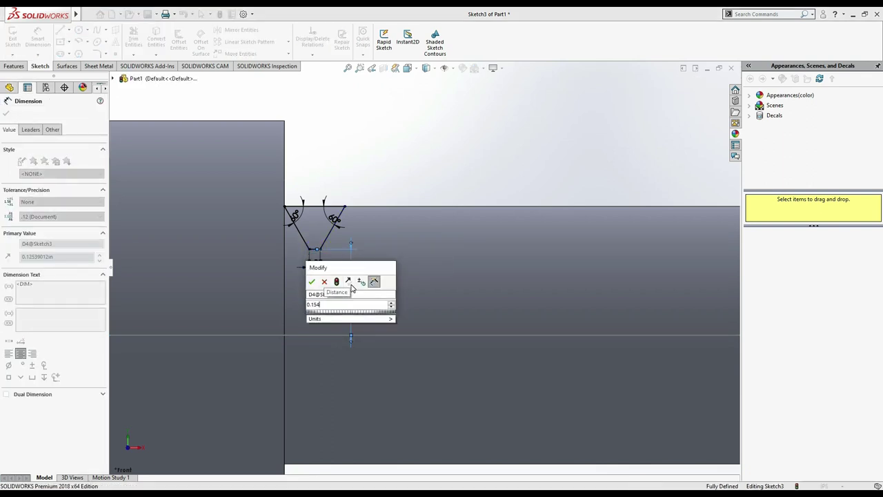
{"action": "key", "text": "Return"}
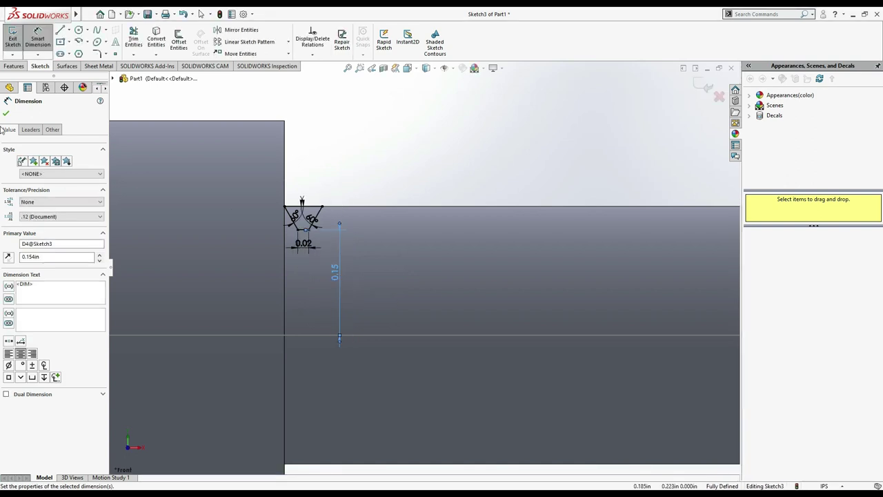
{"action": "left_click", "coordinate": [5, 113]}
{"action": "scroll", "coordinate": [461, 206], "scroll_direction": "up", "scroll_amount": 2}
{"action": "scroll", "coordinate": [461, 206], "scroll_direction": "up", "scroll_amount": 2}
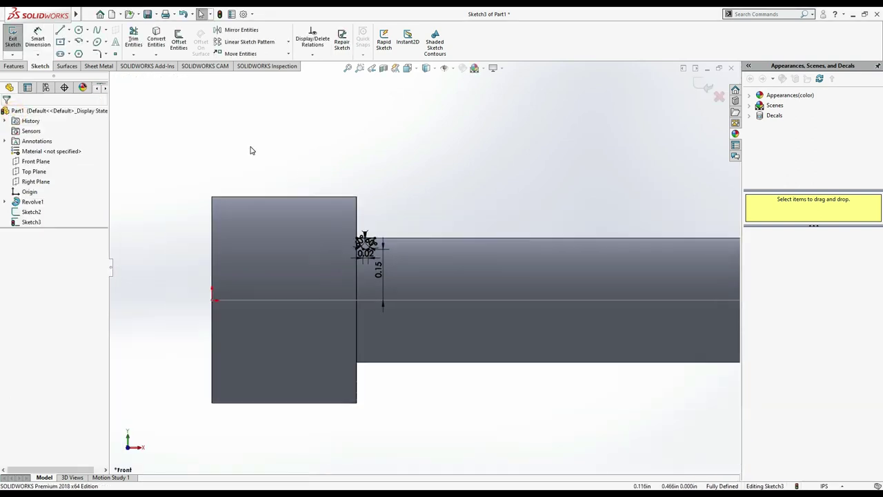
Exit Sketch3 and start a Swept Cut that uses the trapezoid as its profile
{"action": "left_click", "coordinate": [14, 66]}
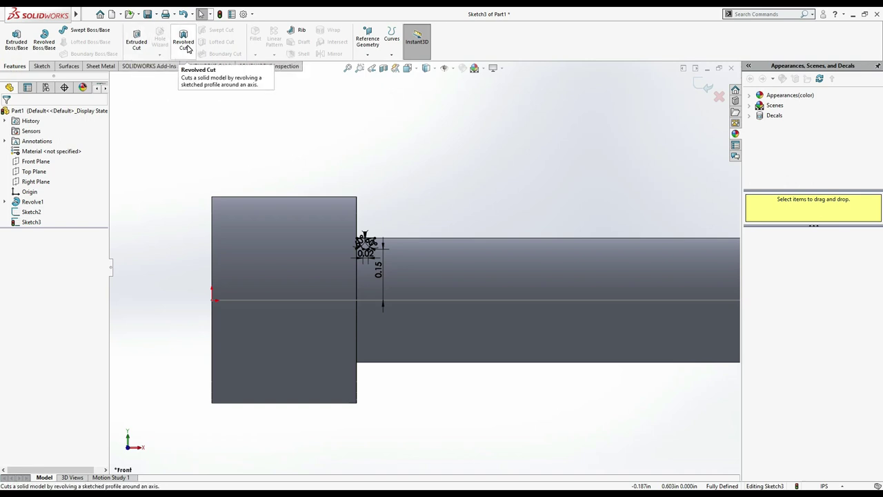
{"action": "left_click", "coordinate": [209, 131]}
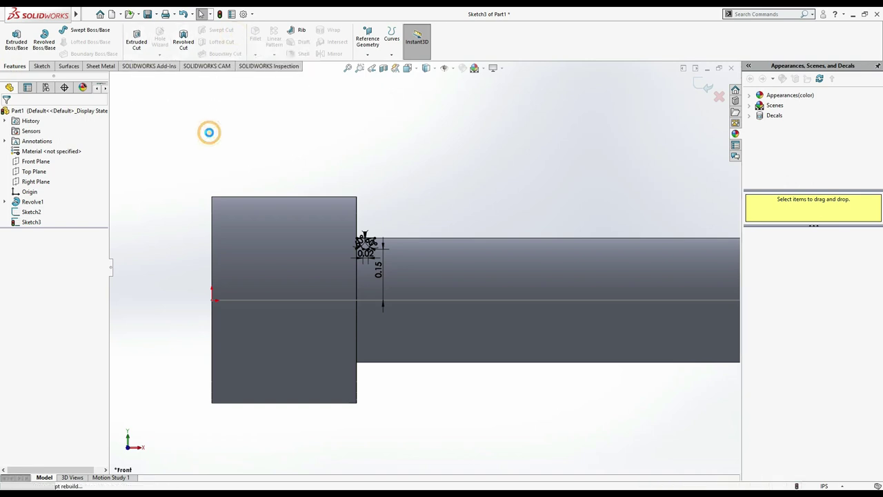
{"action": "left_click", "coordinate": [221, 30]}
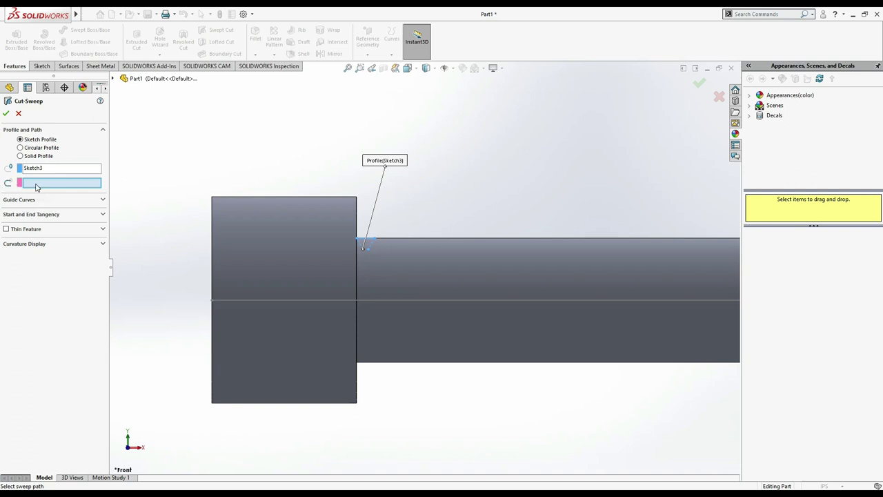
Pick Sketch2 as the sweep path, with Follow Path orientation and no profile twist
{"action": "left_click", "coordinate": [114, 80]}
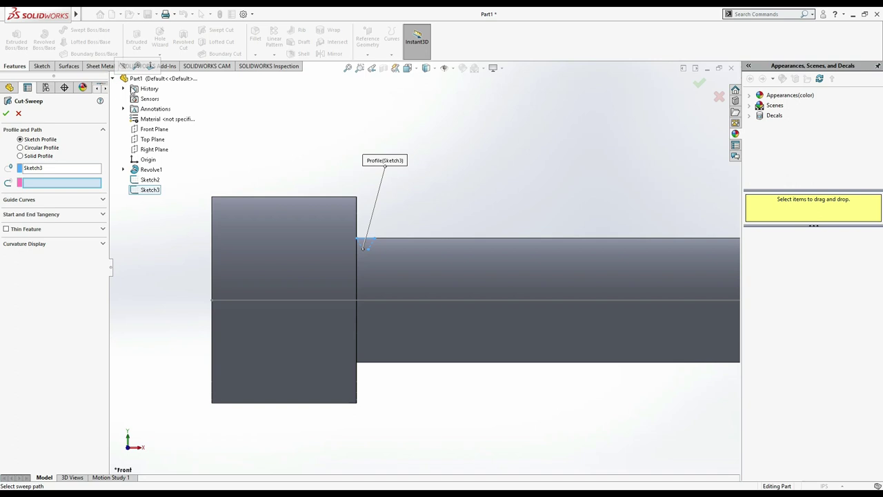
{"action": "left_click", "coordinate": [148, 181]}
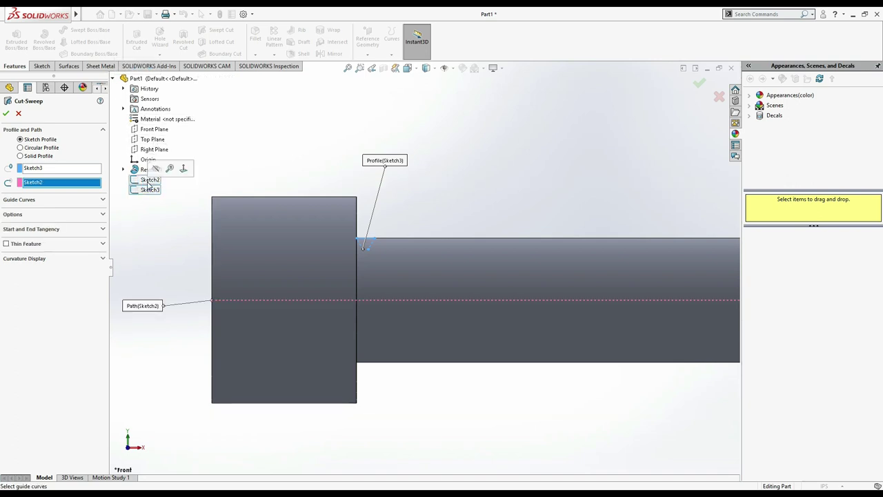
{"action": "left_click", "coordinate": [103, 215]}
{"action": "left_click", "coordinate": [98, 238]}
{"action": "left_click", "coordinate": [98, 241]}
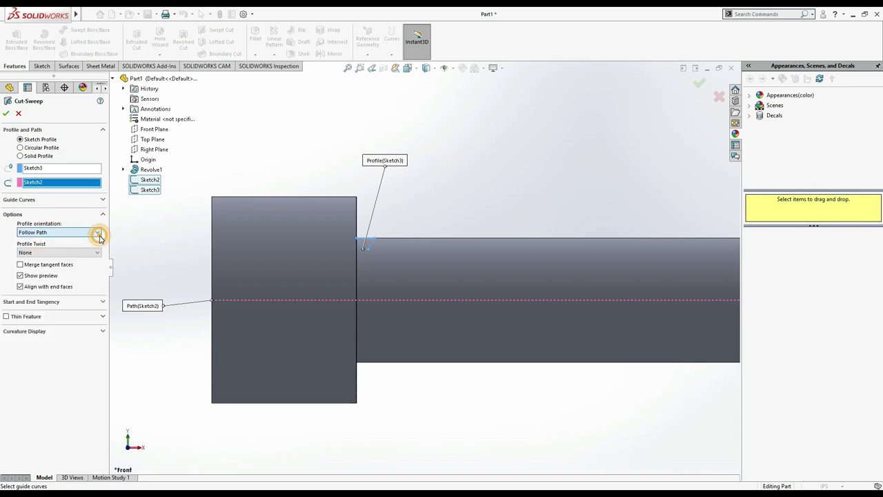
{"action": "left_click", "coordinate": [100, 251]}
{"action": "left_click", "coordinate": [82, 358]}
Set both start and end tangency of the swept cut to None
{"action": "left_click", "coordinate": [102, 301]}
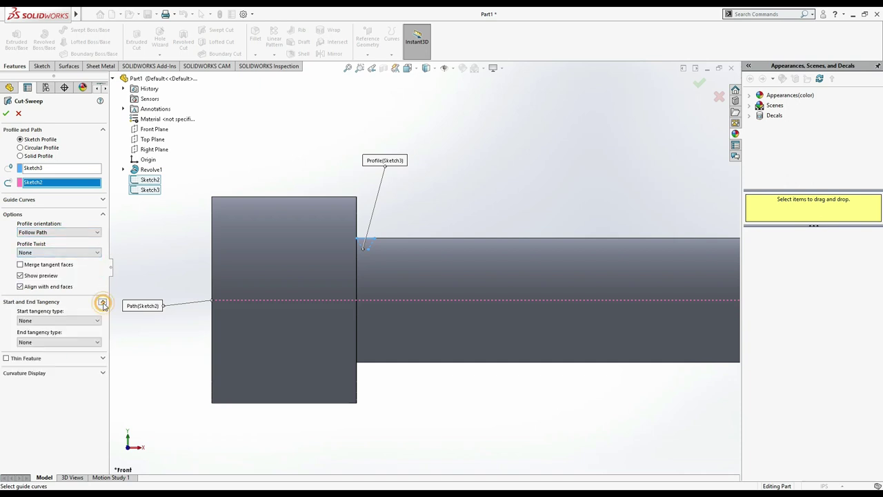
{"action": "left_click", "coordinate": [90, 320]}
{"action": "left_click", "coordinate": [90, 320]}
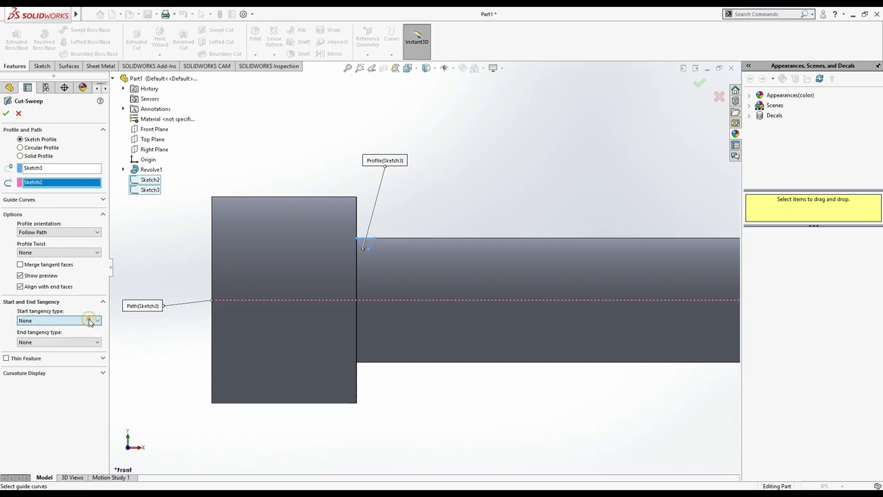
{"action": "left_click", "coordinate": [90, 342]}
{"action": "left_click", "coordinate": [90, 411]}
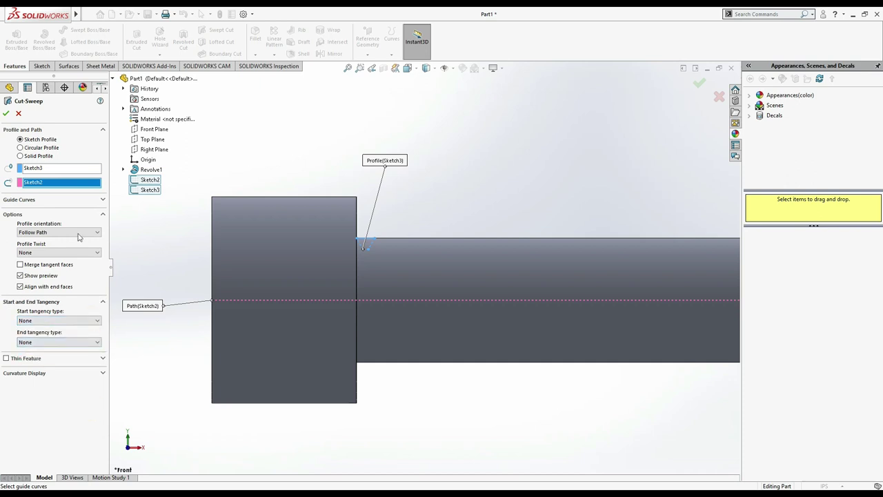
{"action": "left_click", "coordinate": [105, 199]}
Review the guide curve, thin feature and tangency settings, keeping tangency at None
{"action": "left_click", "coordinate": [103, 200]}
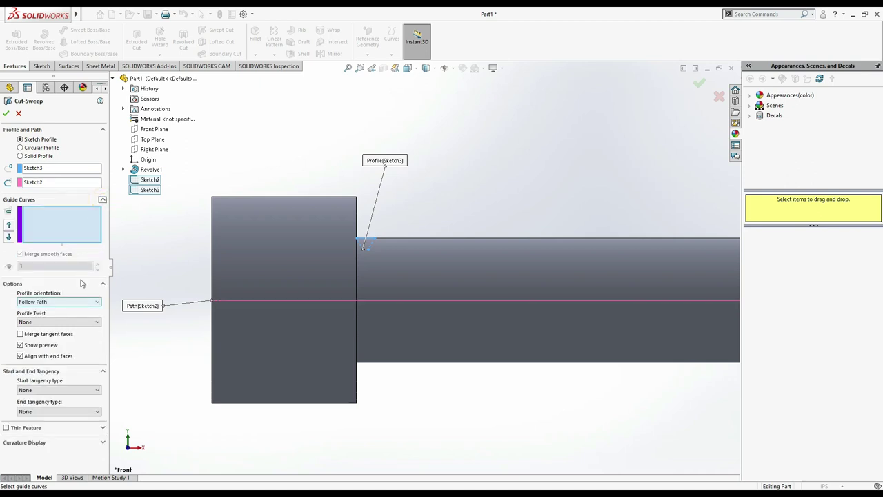
{"action": "scroll", "coordinate": [81, 303], "scroll_direction": "down", "scroll_amount": 1}
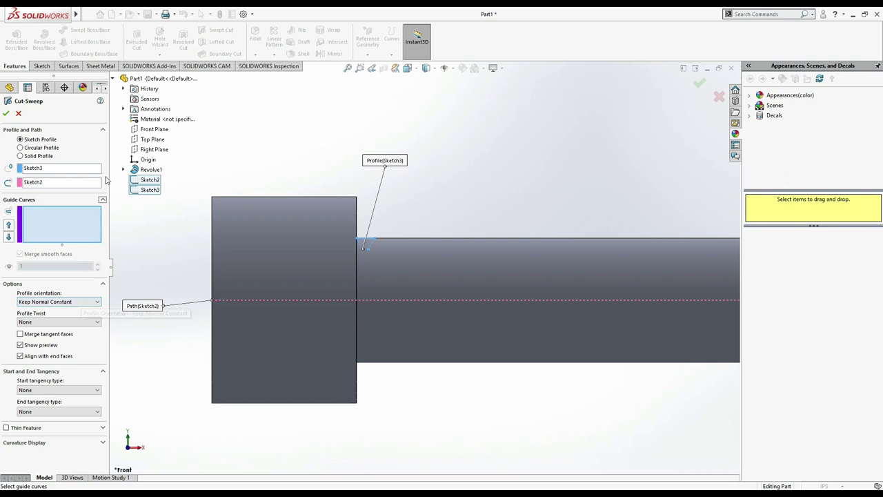
{"action": "left_click", "coordinate": [102, 200]}
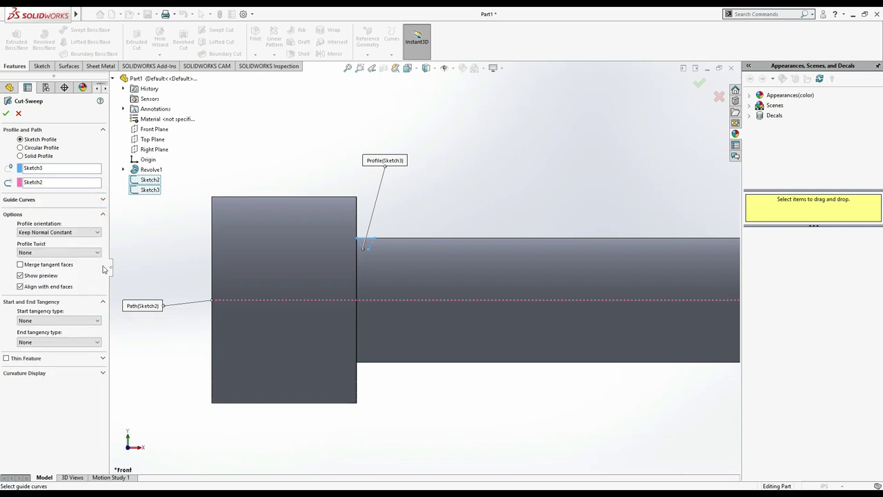
{"action": "left_click", "coordinate": [103, 214]}
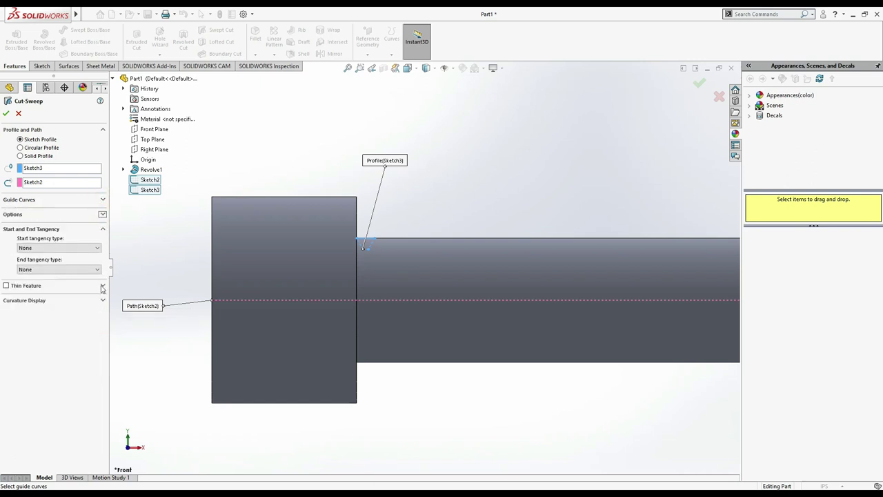
{"action": "left_click", "coordinate": [102, 286]}
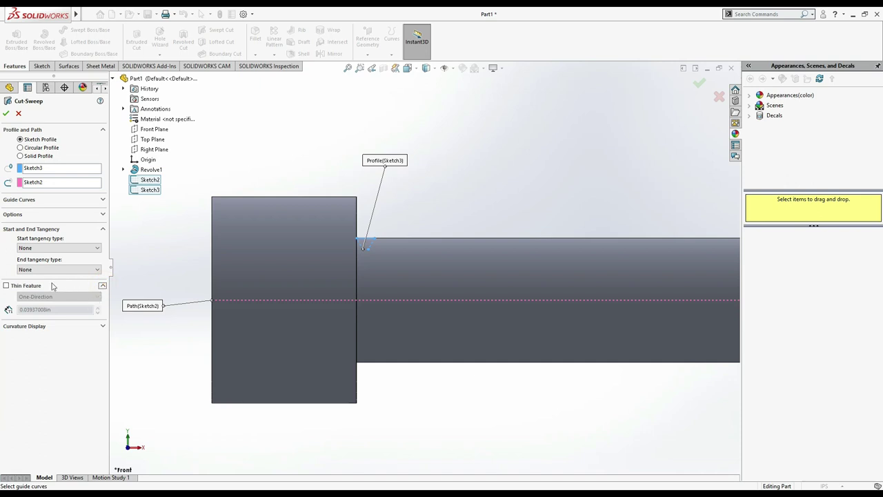
{"action": "left_click", "coordinate": [8, 286]}
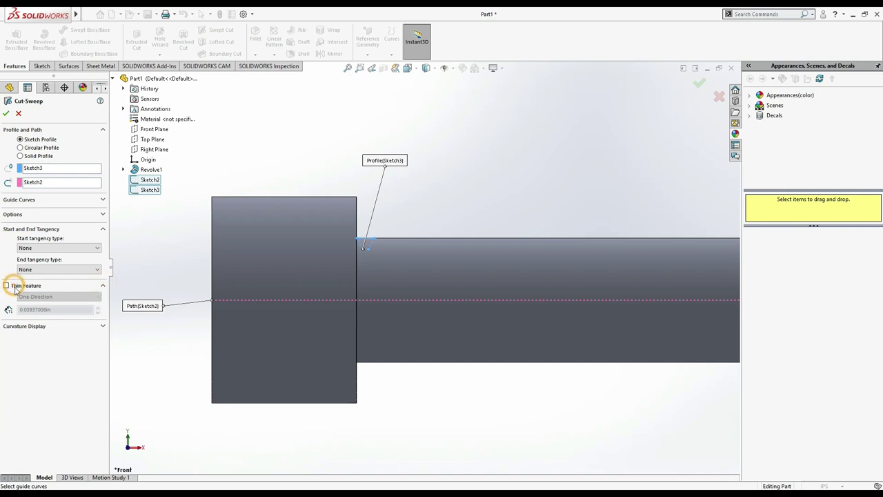
{"action": "left_click", "coordinate": [84, 249]}
{"action": "left_click", "coordinate": [64, 347]}
{"action": "left_click", "coordinate": [66, 326]}
{"action": "left_click", "coordinate": [66, 326]}
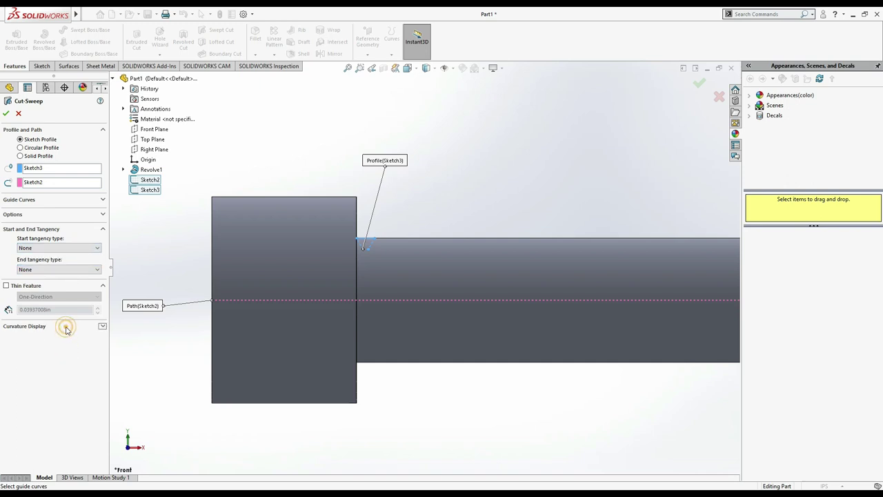
{"action": "left_click", "coordinate": [100, 287]}
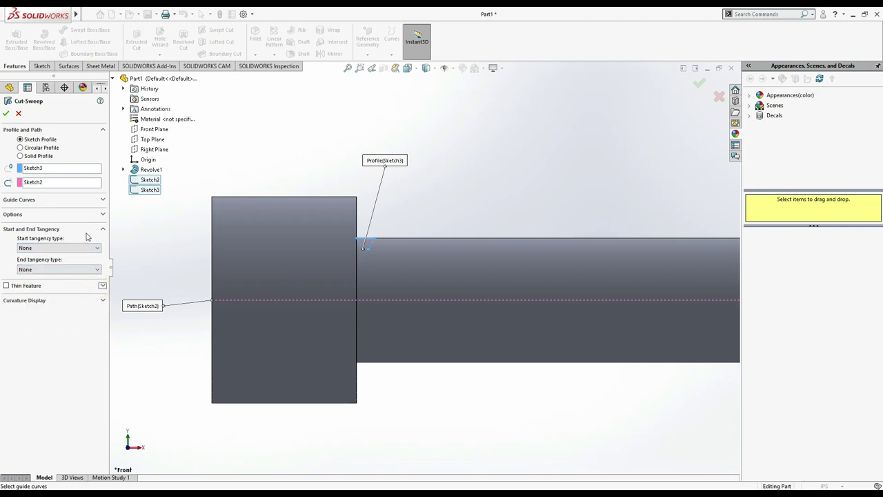
{"action": "left_click", "coordinate": [102, 199]}
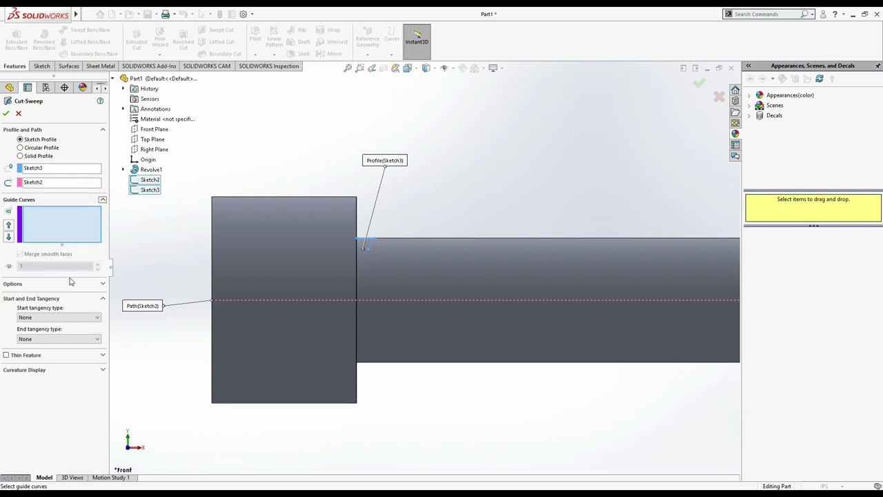
{"action": "left_click", "coordinate": [102, 200]}
Twist the Follow Path profile 60 revolutions and apply the swept cut as Cut-Sweep1
{"action": "left_click", "coordinate": [102, 215]}
{"action": "left_click", "coordinate": [72, 233]}
{"action": "left_click", "coordinate": [68, 240]}
{"action": "left_click", "coordinate": [69, 252]}
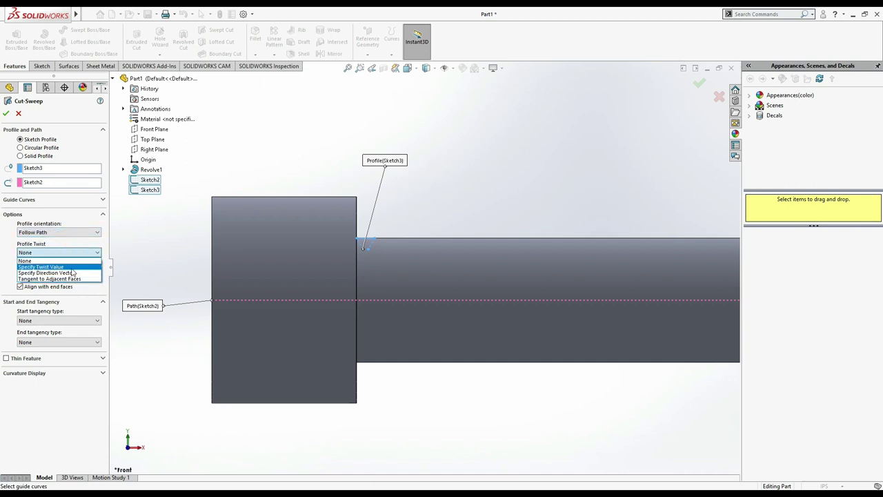
{"action": "left_click", "coordinate": [71, 267]}
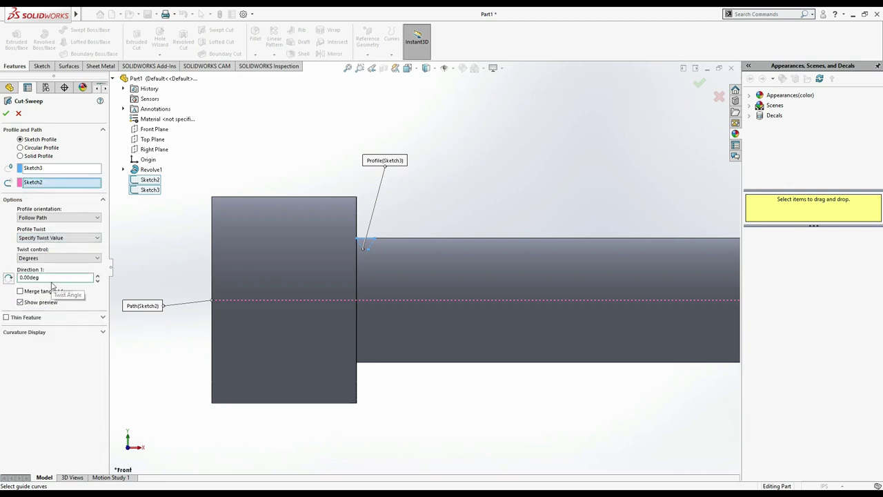
{"action": "left_click", "coordinate": [67, 257]}
{"action": "left_click", "coordinate": [58, 278]}
{"action": "double_click", "coordinate": [58, 278]}
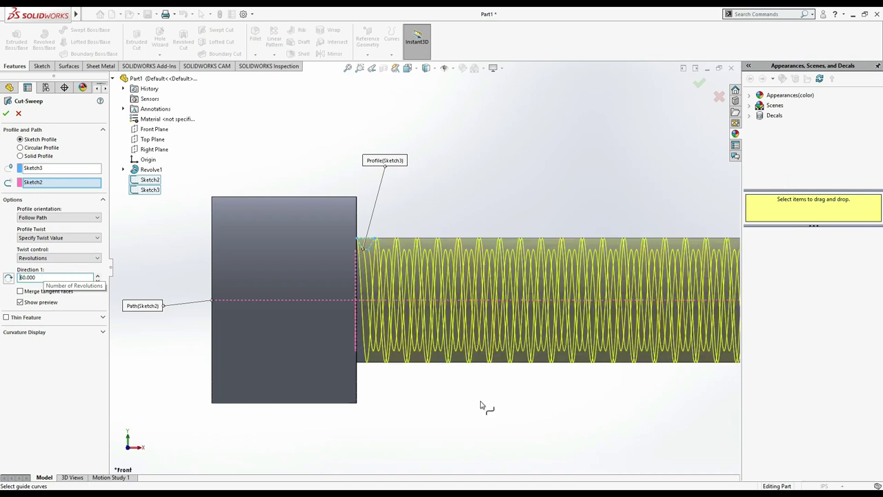
{"action": "scroll", "coordinate": [483, 404], "scroll_direction": "up", "scroll_amount": 2}
{"action": "scroll", "coordinate": [522, 404], "scroll_direction": "up", "scroll_amount": 2}
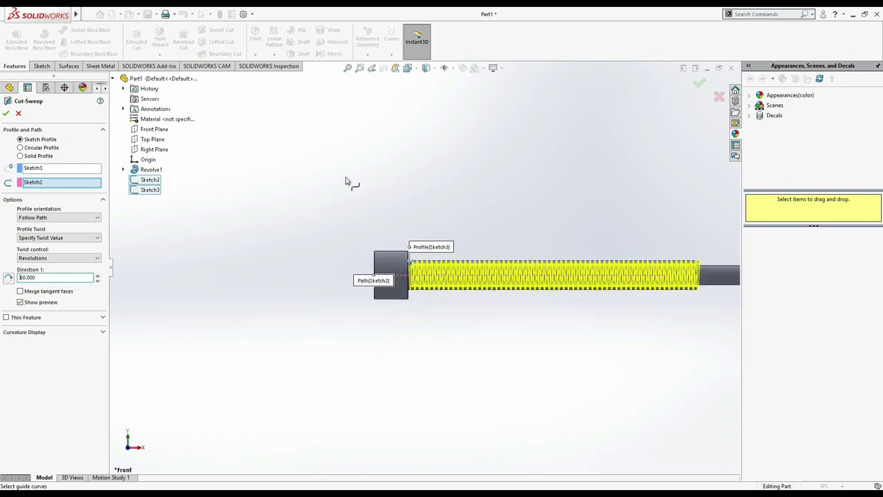
{"action": "left_click", "coordinate": [6, 115]}
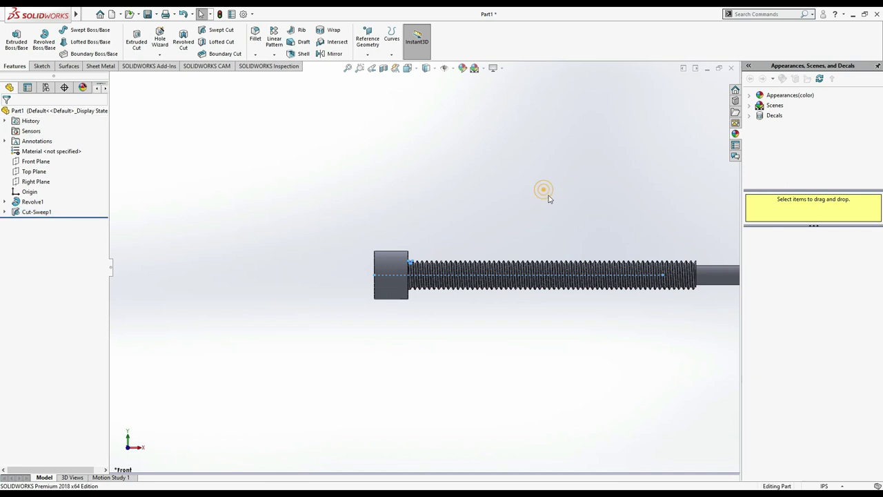
Zoom and orbit to the head–thread junction and select Cut-Sweep1 to show its profile dimensions
{"action": "scroll", "coordinate": [354, 221], "scroll_direction": "down", "scroll_amount": 3}
{"action": "scroll", "coordinate": [356, 238], "scroll_direction": "down", "scroll_amount": 3}
{"action": "left_click", "coordinate": [447, 270]}
{"action": "middle_click_drag", "start_coordinate": [610, 239], "coordinate": [585, 316]}
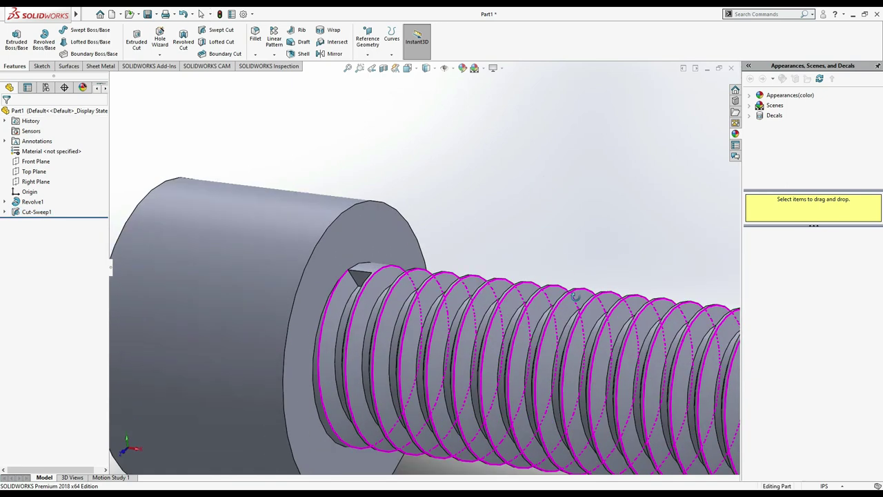
{"action": "middle_click_drag", "start_coordinate": [451, 172], "coordinate": [347, 202]}
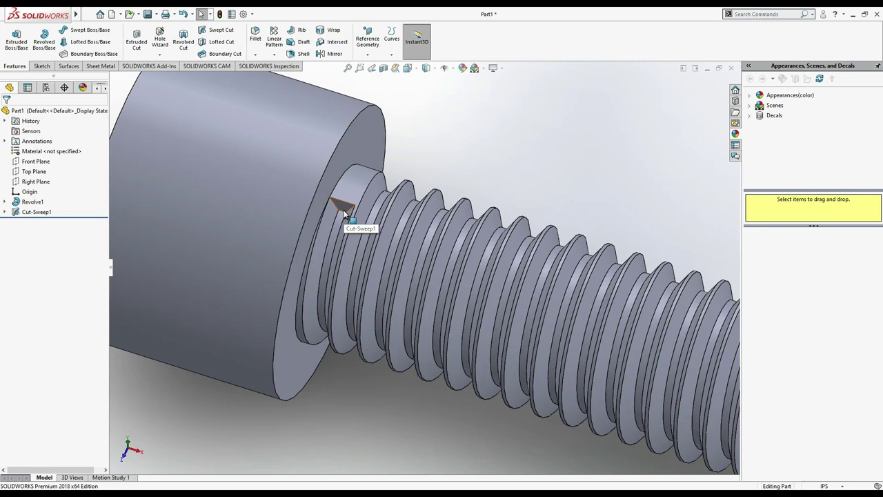
{"action": "middle_click_drag", "start_coordinate": [437, 173], "coordinate": [410, 179]}
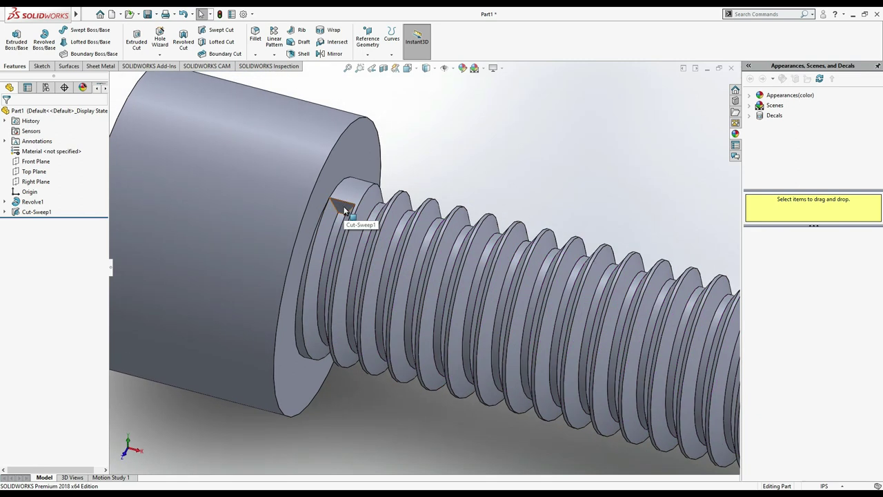
{"action": "middle_click_drag", "start_coordinate": [437, 181], "coordinate": [451, 132]}
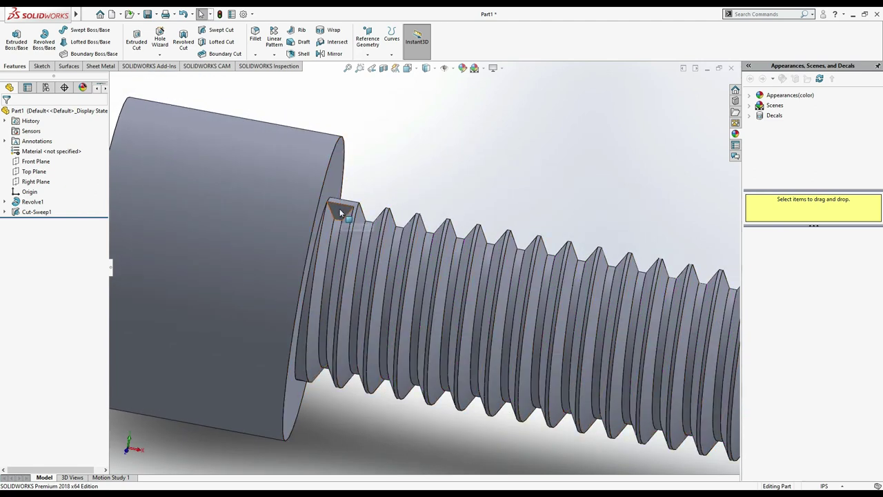
{"action": "left_click", "coordinate": [340, 213]}
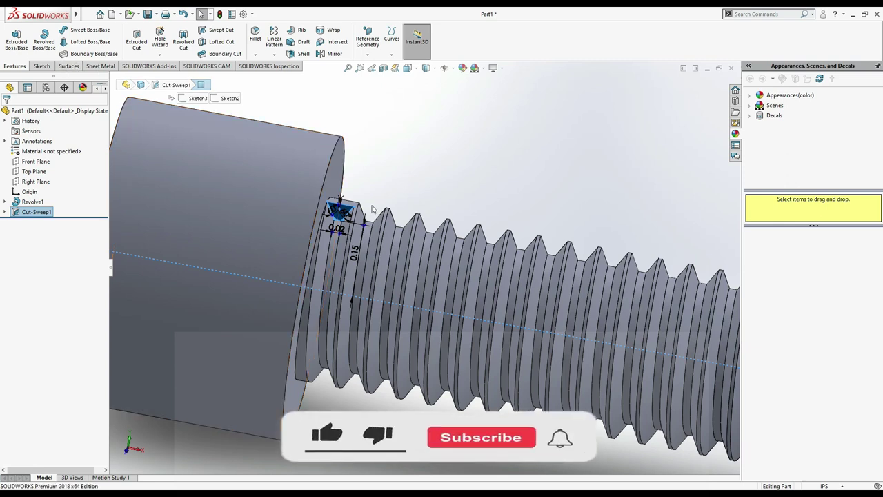
Convert the triangular thread profile into Sketch4 and extrude-cut it Through All
{"action": "left_click", "coordinate": [137, 40]}
{"action": "left_click", "coordinate": [155, 40]}
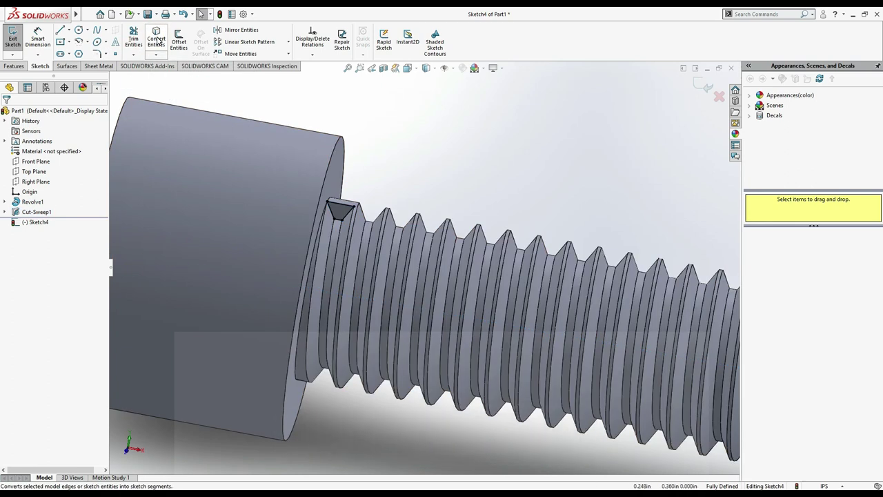
{"action": "left_click", "coordinate": [14, 66]}
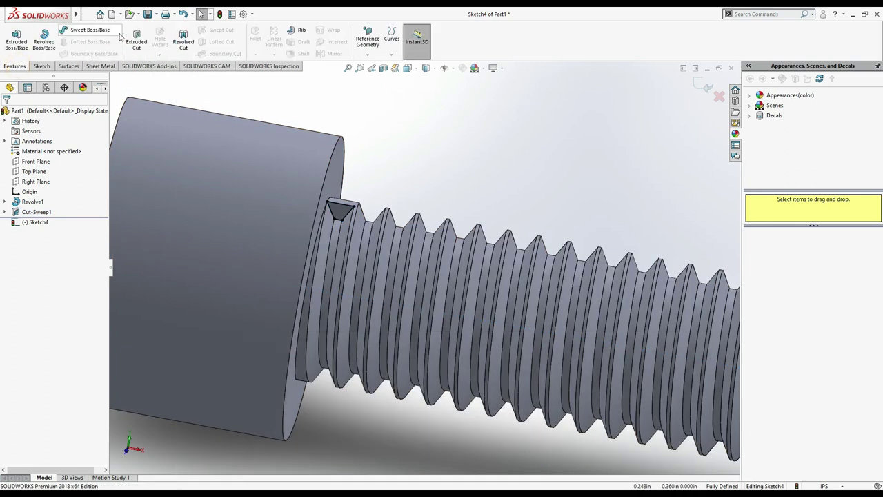
{"action": "left_click", "coordinate": [136, 38]}
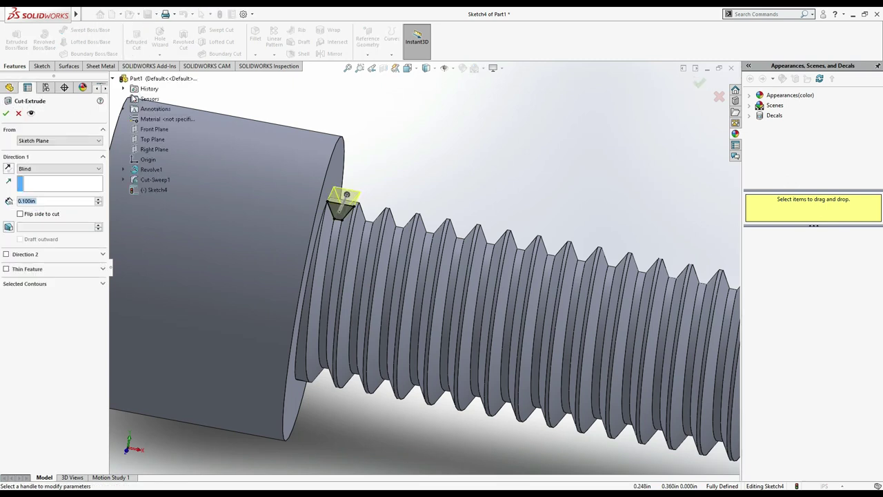
{"action": "left_click", "coordinate": [97, 168]}
{"action": "left_click", "coordinate": [81, 183]}
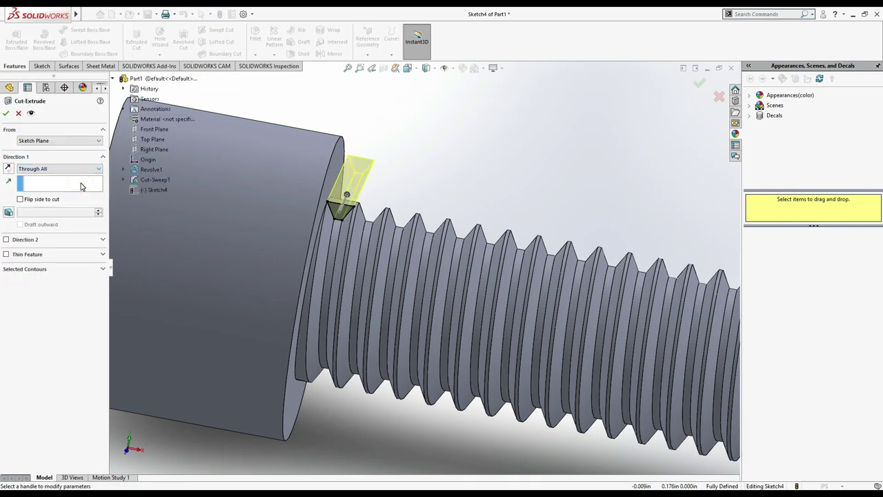
{"action": "left_click", "coordinate": [6, 113]}
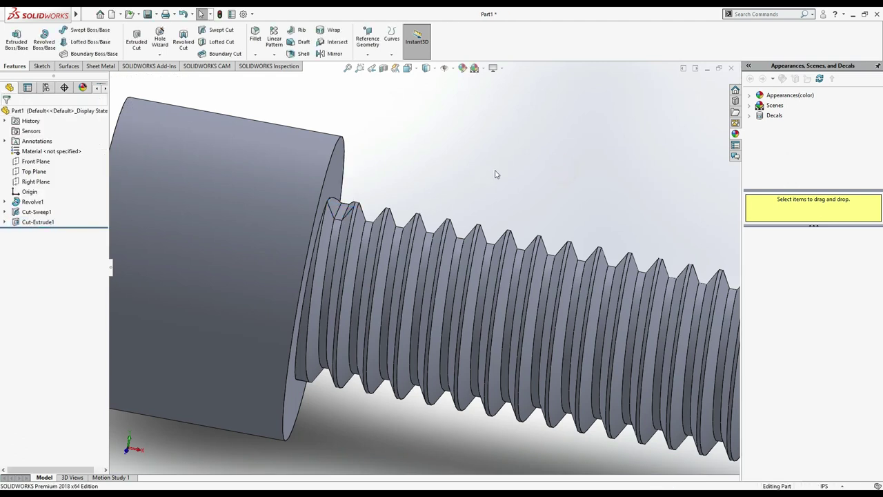
{"action": "scroll", "coordinate": [482, 158], "scroll_direction": "down", "scroll_amount": 2}
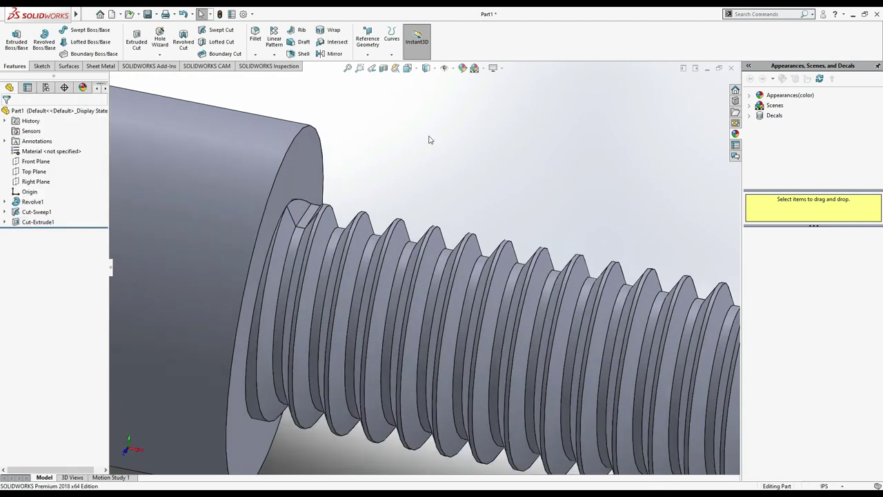
{"action": "left_click", "coordinate": [348, 69]}
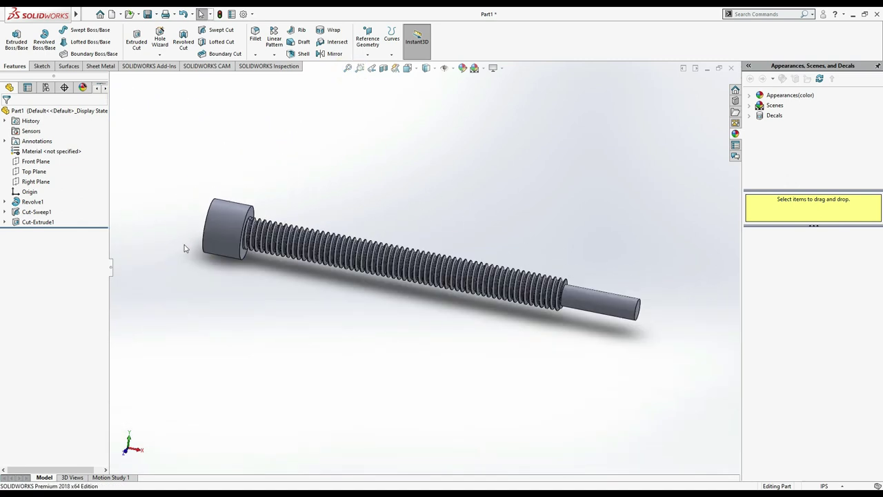
{"action": "key", "text": "alt+Tab"}
{"action": "scroll", "coordinate": [347, 268], "scroll_direction": "up", "scroll_amount": 1}
{"action": "scroll", "coordinate": [347, 268], "scroll_direction": "up", "scroll_amount": 4}
{"action": "scroll", "coordinate": [347, 268], "scroll_direction": "up", "scroll_amount": 3}
{"action": "scroll", "coordinate": [349, 268], "scroll_direction": "up", "scroll_amount": 3}
{"action": "scroll", "coordinate": [348, 268], "scroll_direction": "up", "scroll_amount": 4}
{"action": "scroll", "coordinate": [347, 268], "scroll_direction": "up", "scroll_amount": 2}
{"action": "scroll", "coordinate": [228, 275], "scroll_direction": "up", "scroll_amount": 3}
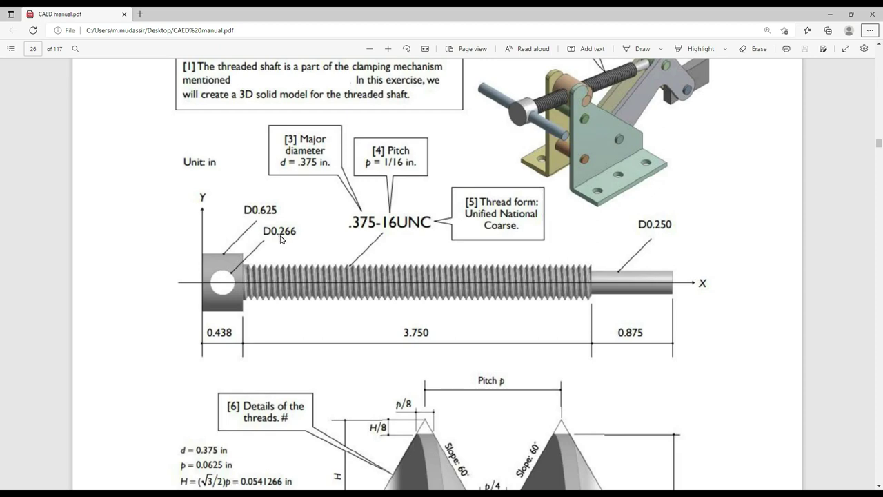
{"action": "key", "text": "alt+Tab"}
Draw a circle on the bolt head in a Front Plane sketch, viewed from the front
{"action": "left_click", "coordinate": [34, 162]}
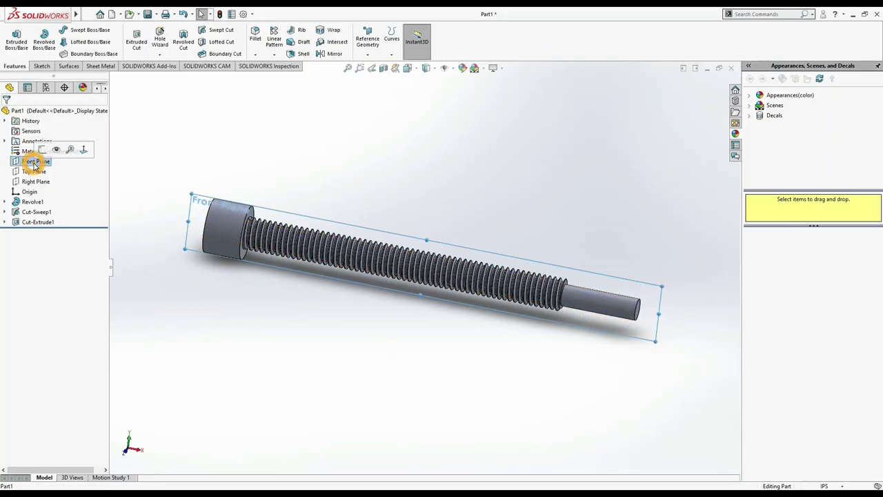
{"action": "left_click", "coordinate": [70, 150]}
{"action": "left_click", "coordinate": [80, 32]}
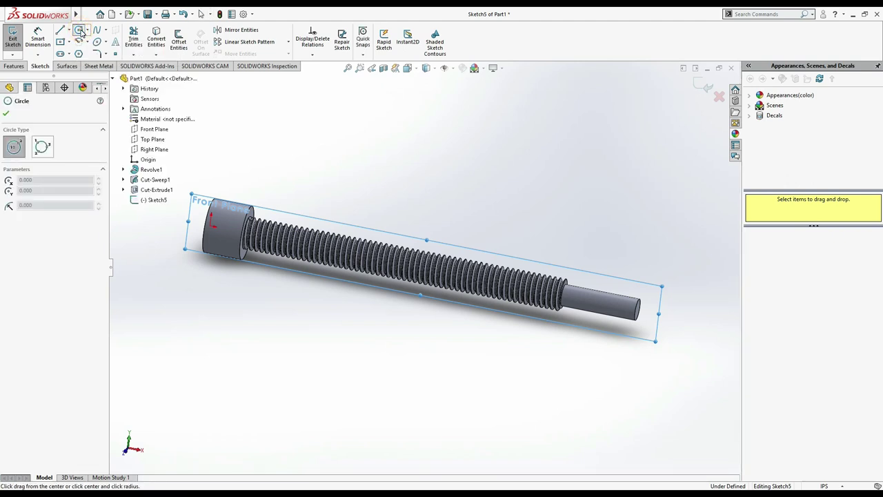
{"action": "key", "text": "ctrl+1"}
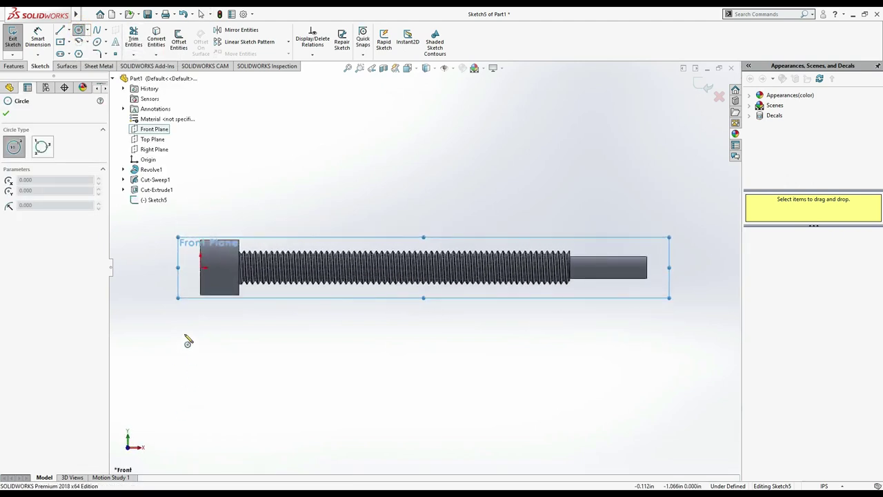
{"action": "scroll", "coordinate": [241, 288], "scroll_direction": "down", "scroll_amount": 2}
{"action": "scroll", "coordinate": [245, 296], "scroll_direction": "down", "scroll_amount": 2}
{"action": "scroll", "coordinate": [228, 269], "scroll_direction": "down", "scroll_amount": 2}
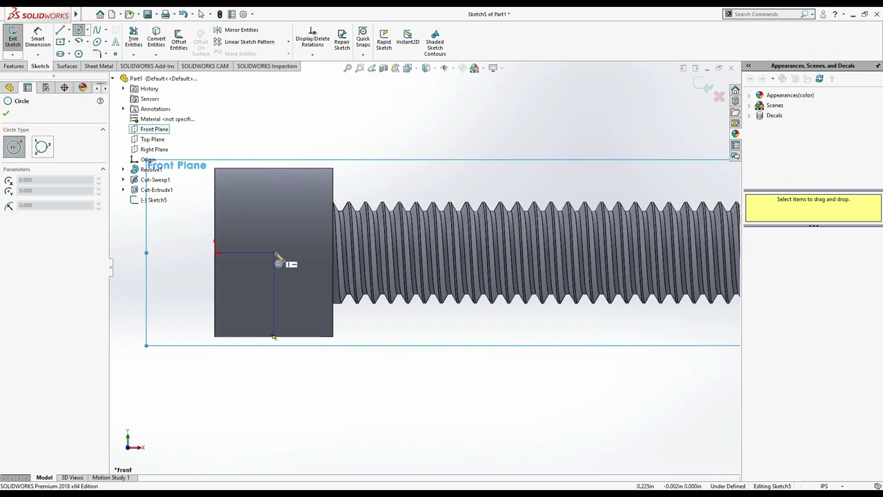
{"action": "left_click", "coordinate": [274, 252]}
{"action": "left_click", "coordinate": [292, 213]}
Dimension the circle's diameter to 0.266 in
{"action": "left_click", "coordinate": [38, 38]}
{"action": "left_click", "coordinate": [286, 216]}
{"action": "left_click", "coordinate": [278, 248]}
{"action": "type", "text": "0.266"}
{"action": "key", "text": "Return"}
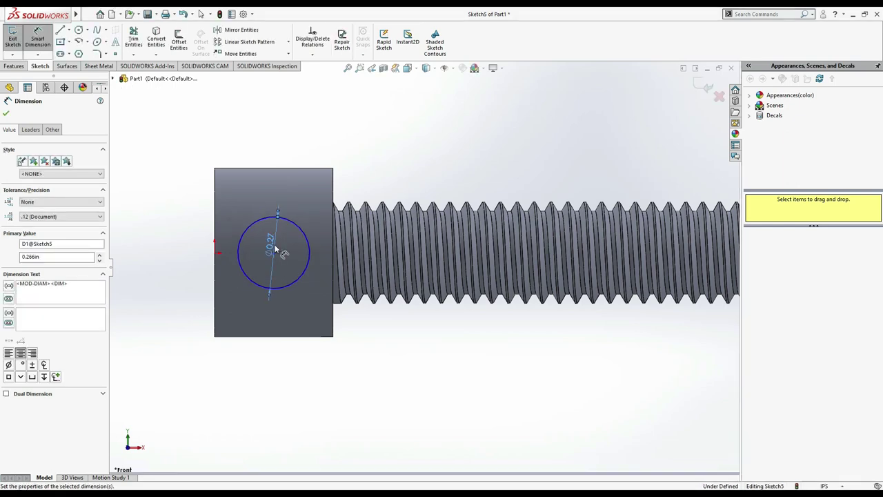
{"action": "key", "text": "alt+Tab"}
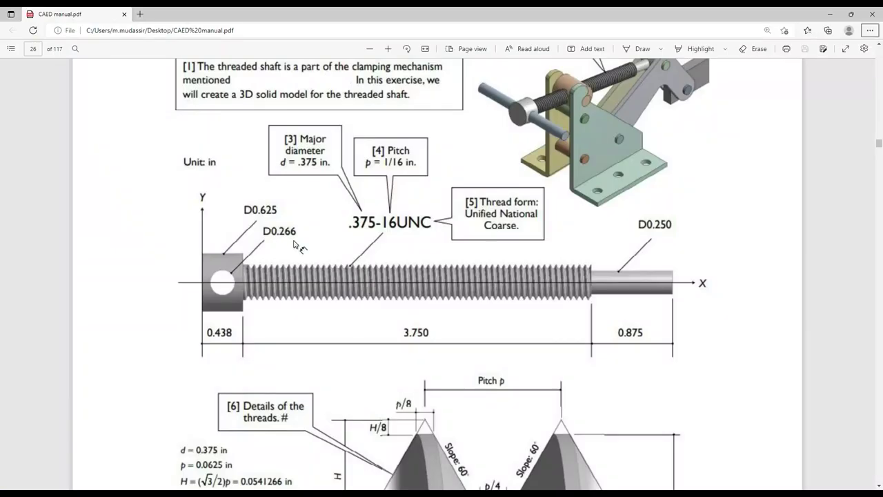
{"action": "key", "text": "alt+Tab"}
Extrude-cut the 0.266-in circle Through All - Both as Cut-Extrude2, then zoom to fit
{"action": "left_click", "coordinate": [7, 112]}
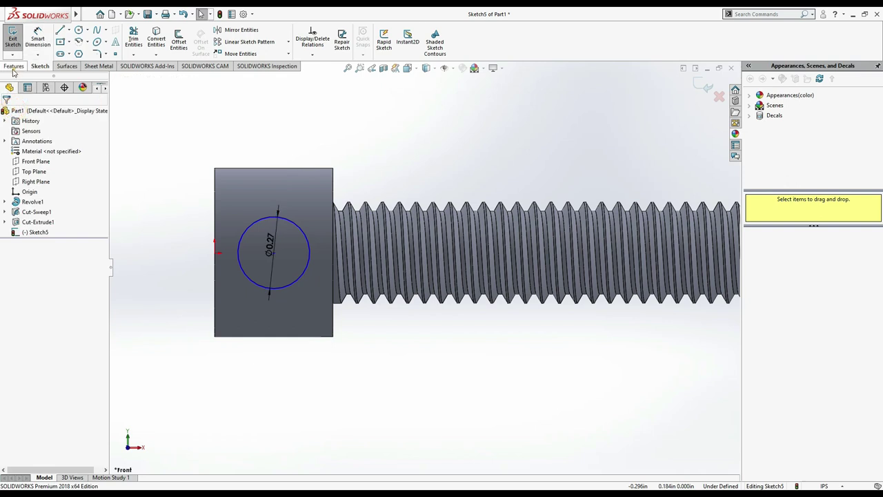
{"action": "left_click", "coordinate": [14, 66]}
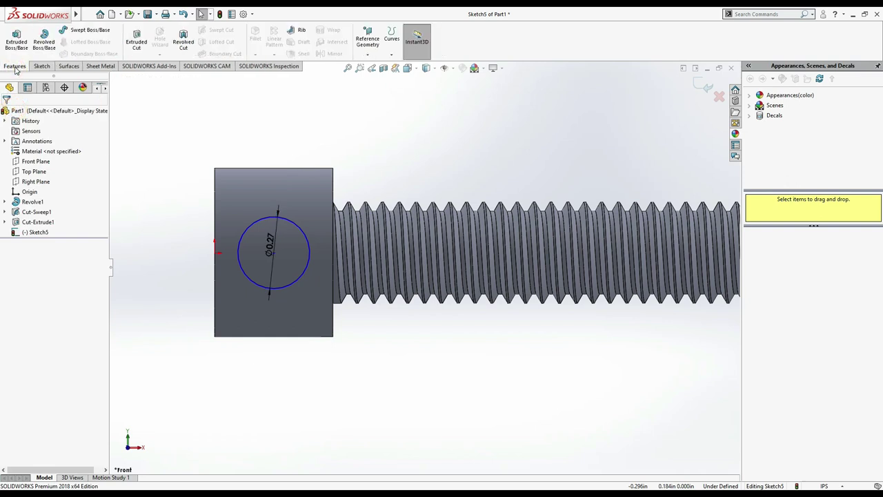
{"action": "left_click", "coordinate": [138, 40]}
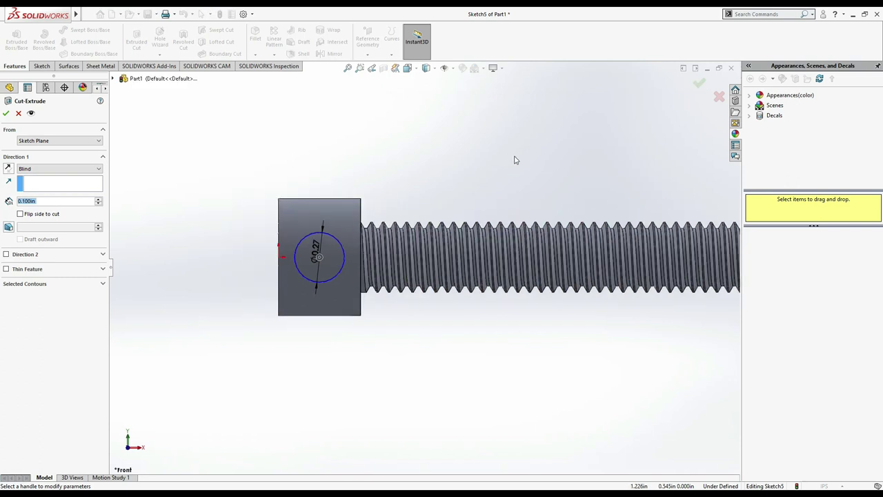
{"action": "left_click", "coordinate": [72, 169]}
{"action": "left_click", "coordinate": [63, 225]}
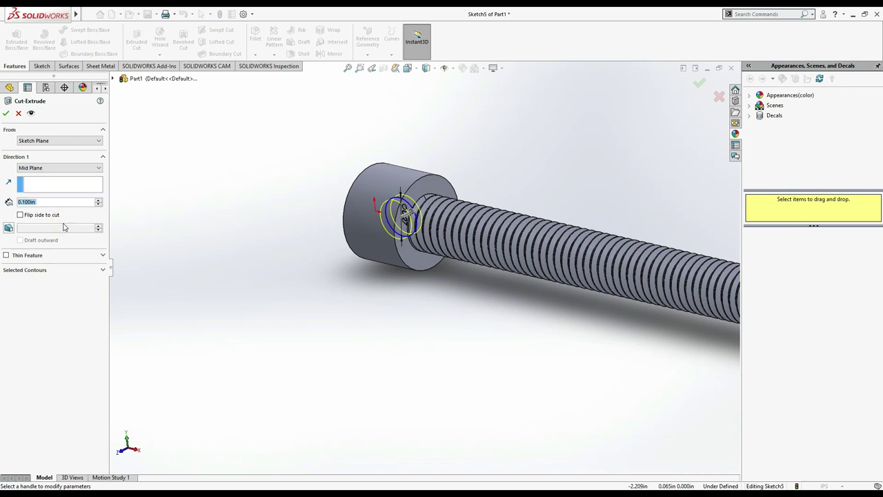
{"action": "left_click", "coordinate": [97, 169]}
{"action": "left_click", "coordinate": [81, 193]}
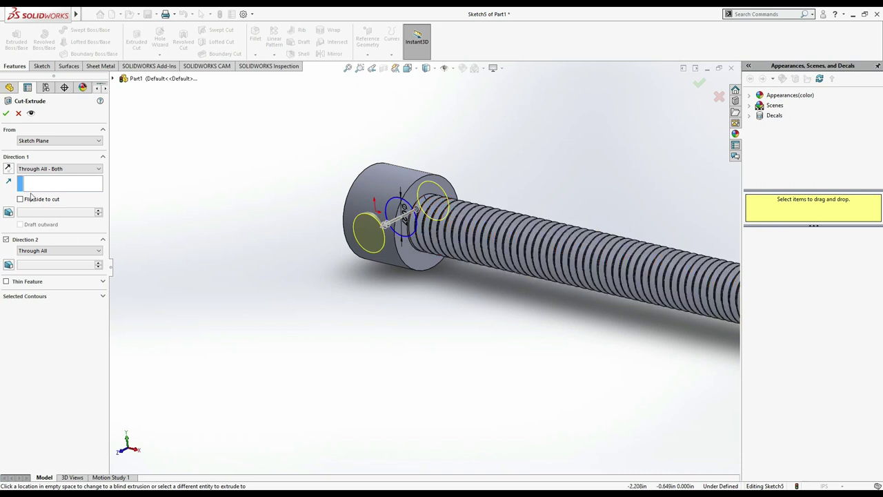
{"action": "left_click", "coordinate": [6, 114]}
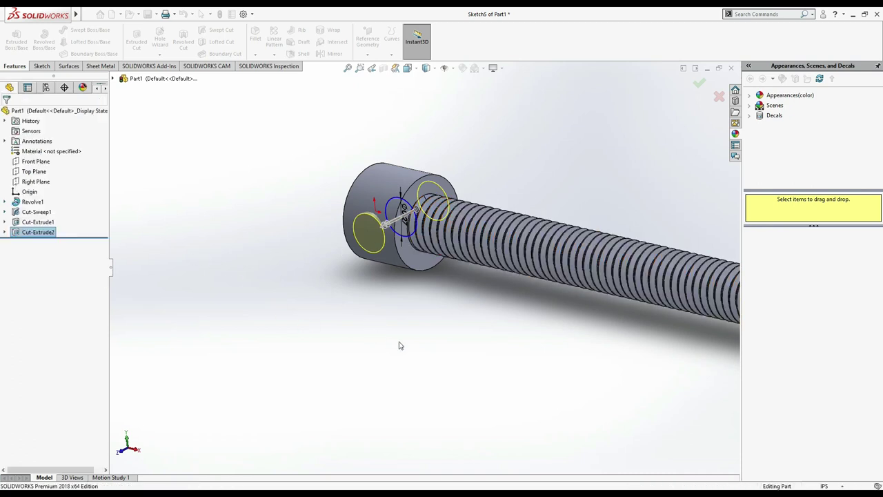
{"action": "left_click", "coordinate": [432, 362]}
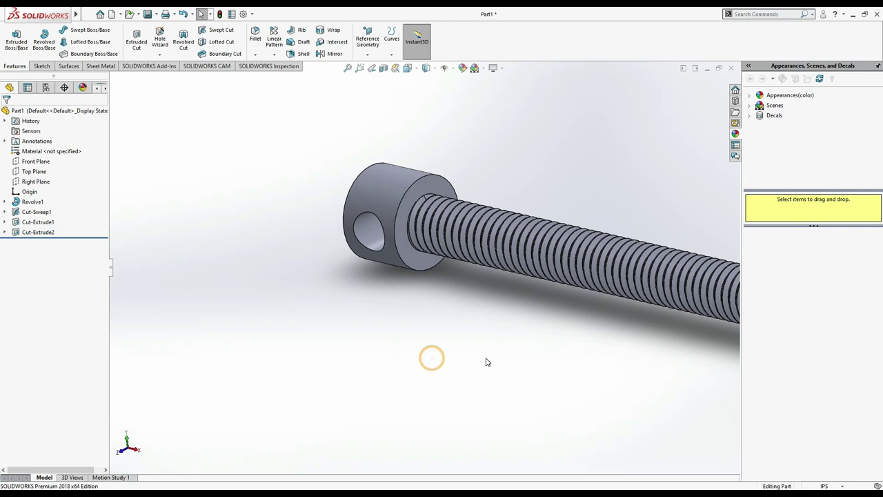
{"action": "left_click", "coordinate": [347, 69]}
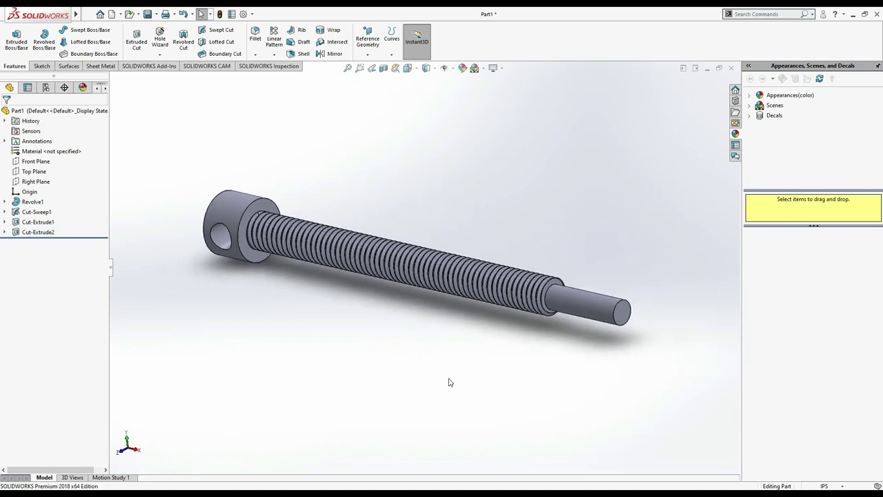
Colour the whole shaft part red, RGB 255, 117, 93, and accept
{"action": "left_click", "coordinate": [462, 67]}
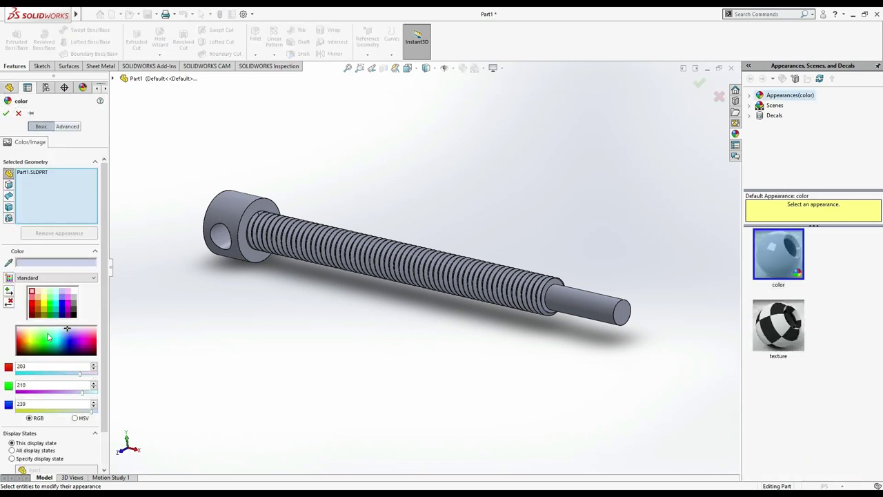
{"action": "left_click", "coordinate": [31, 301]}
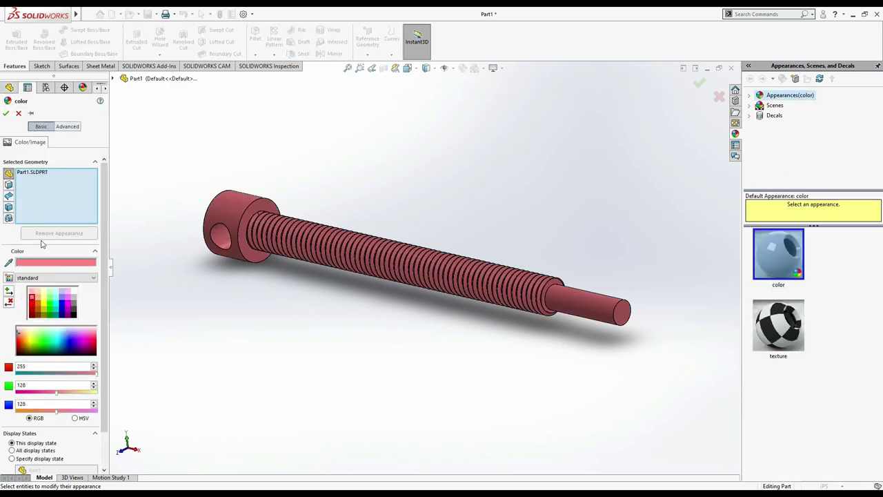
{"action": "left_click", "coordinate": [33, 306]}
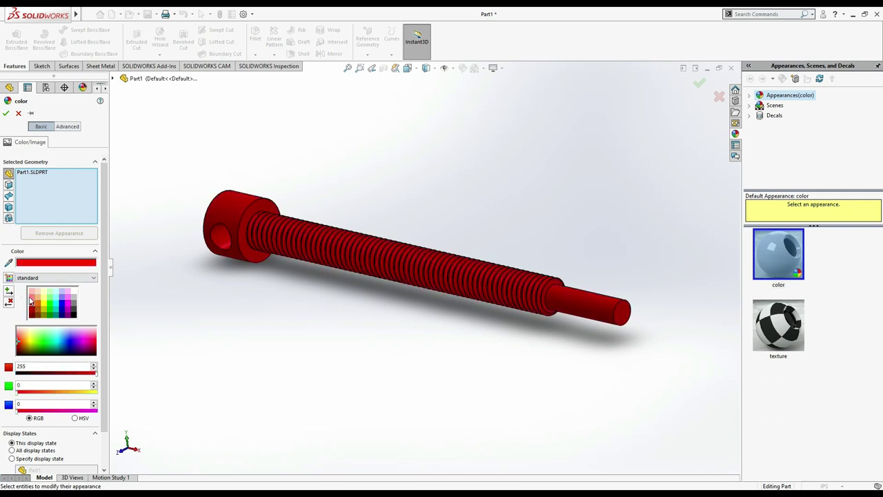
{"action": "left_click", "coordinate": [31, 297]}
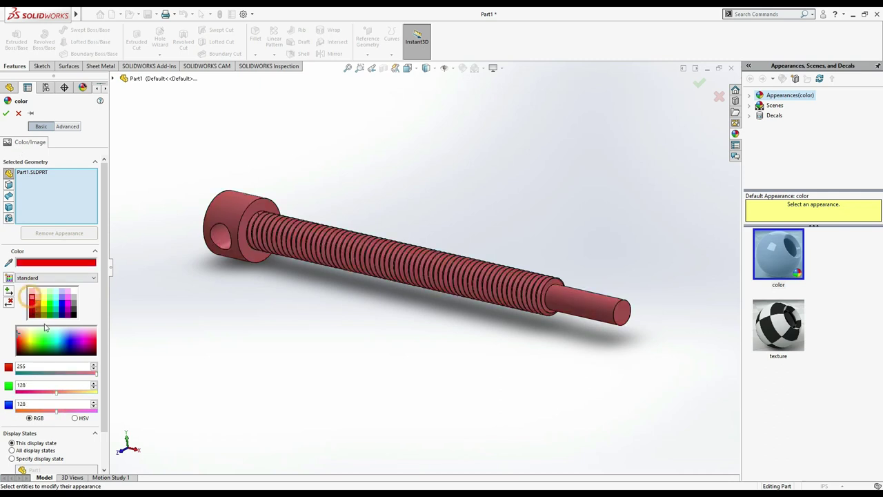
{"action": "left_click", "coordinate": [46, 392]}
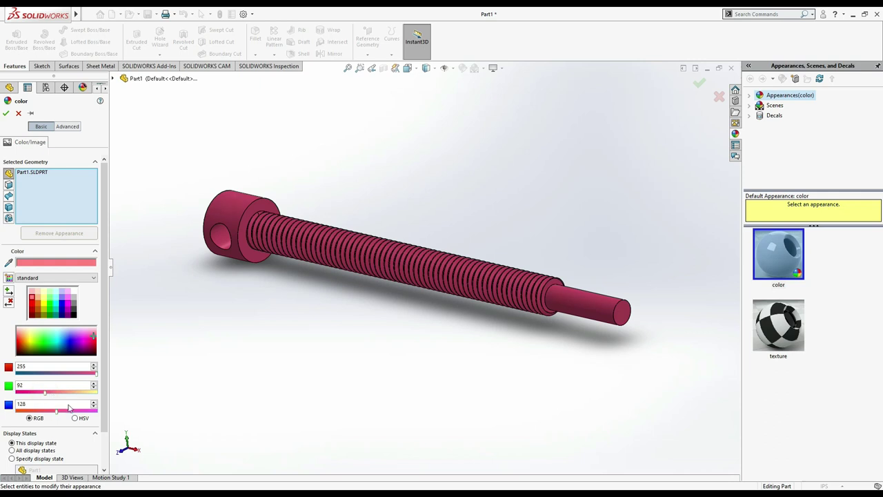
{"action": "mouse_move", "coordinate": [58, 415]}
{"action": "left_mouse_down"}
{"action": "mouse_move", "coordinate": [48, 414]}
{"action": "mouse_move", "coordinate": [59, 399]}
{"action": "left_mouse_up"}
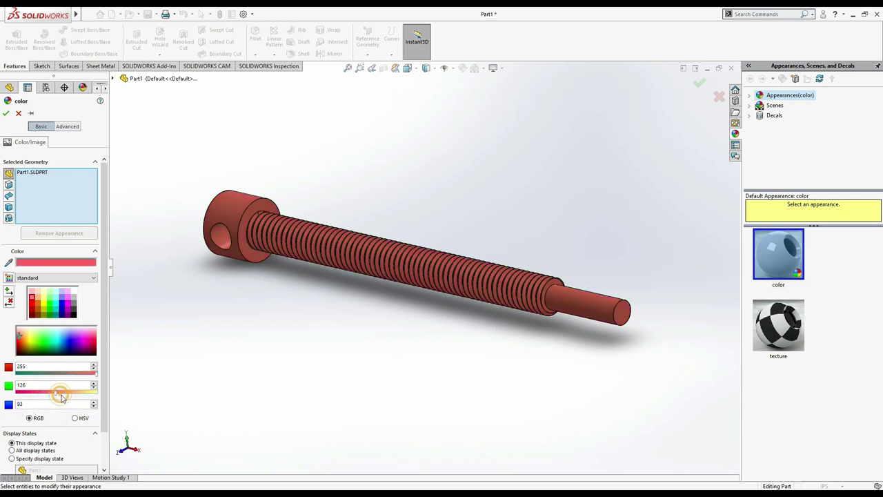
{"action": "left_click", "coordinate": [46, 392]}
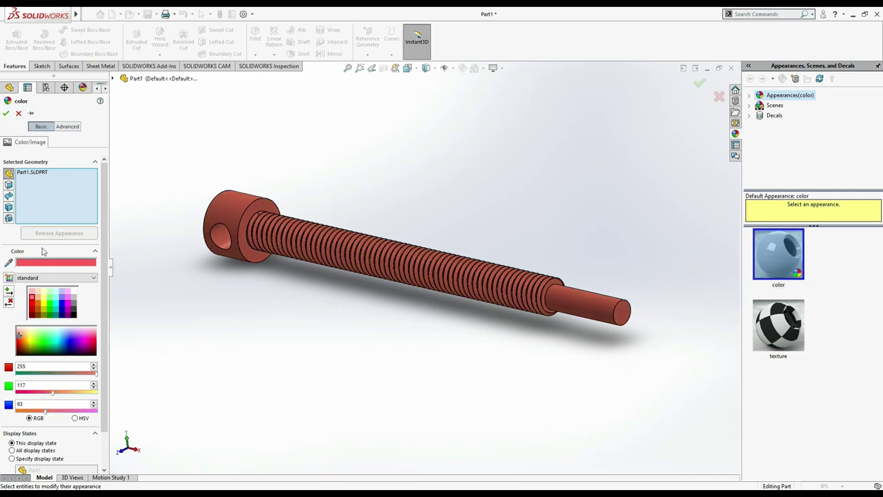
{"action": "left_click", "coordinate": [7, 114]}
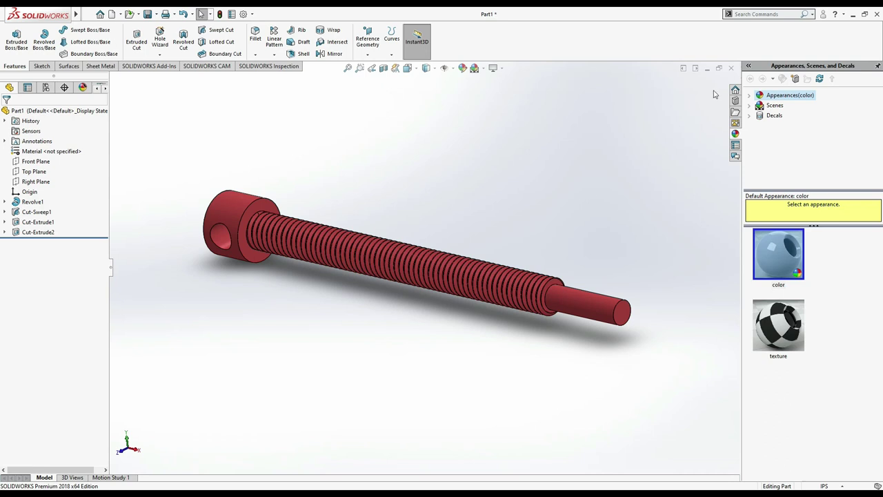
Close the part, choose to save it, and create a new folder in Documents
{"action": "left_click", "coordinate": [731, 68]}
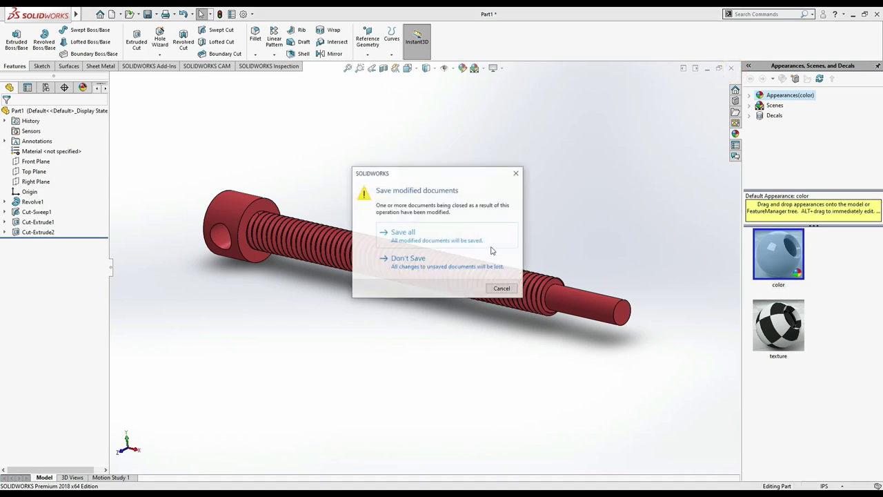
{"action": "left_click", "coordinate": [469, 241]}
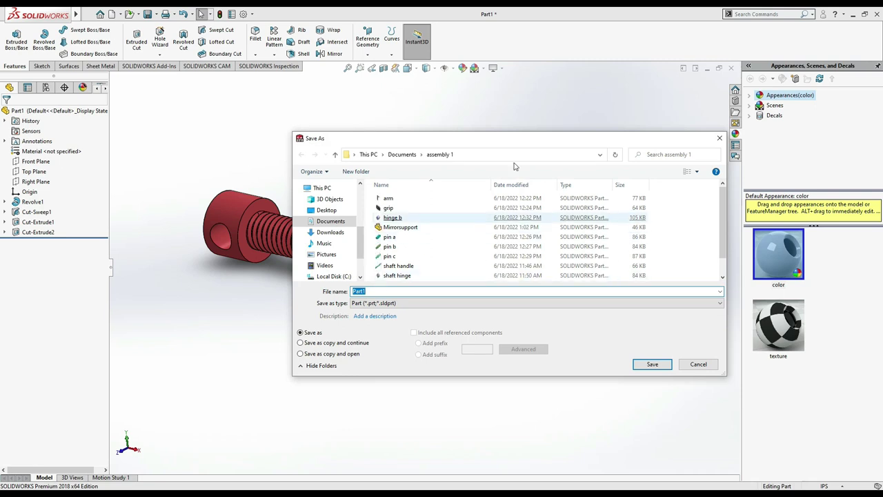
{"action": "left_click", "coordinate": [402, 154]}
{"action": "right_click", "coordinate": [451, 282]}
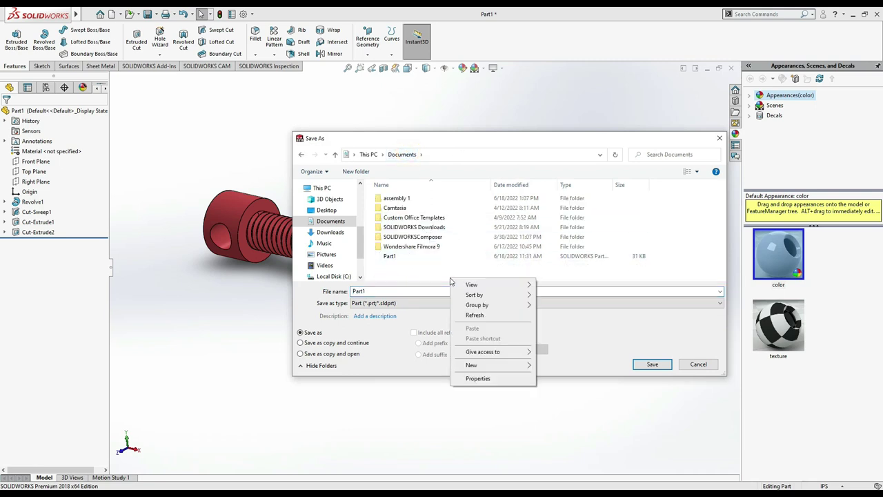
{"action": "left_click", "coordinate": [472, 364]}
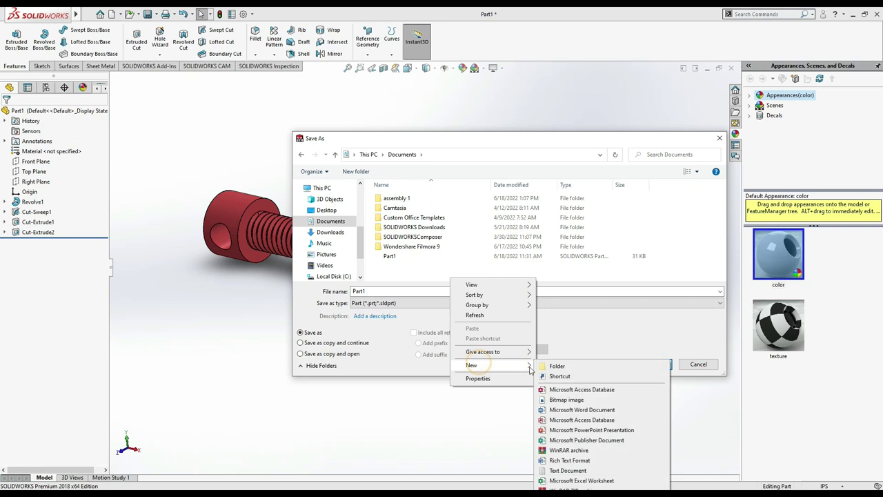
{"action": "left_click", "coordinate": [545, 367]}
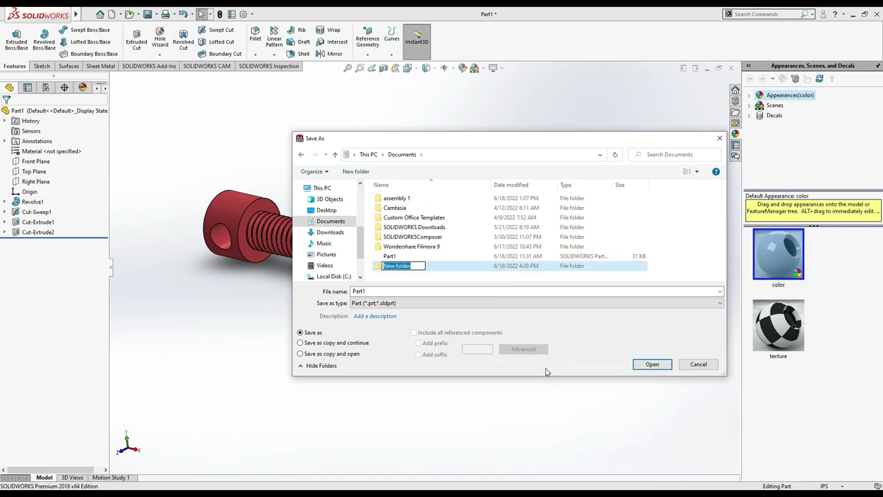
Name the folder 'assembly drawing' and save the part inside it as 'shaft'
{"action": "type", "text": "assembly drawing"}
{"action": "key", "text": "Return"}
{"action": "key", "text": "Return"}
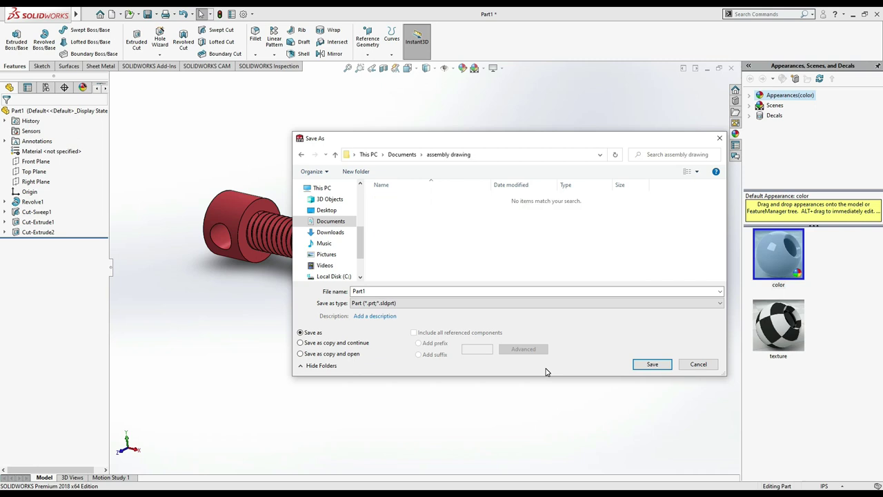
{"action": "left_click", "coordinate": [582, 292]}
{"action": "type", "text": "shaft"}
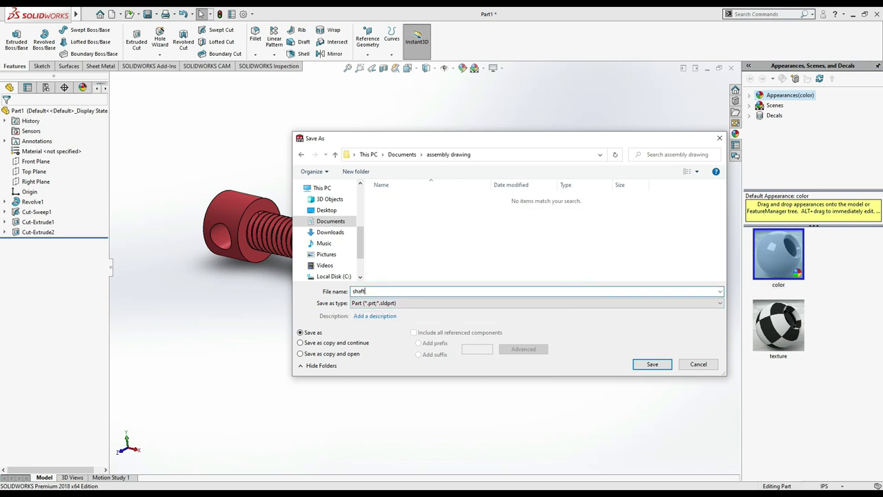
{"action": "key", "text": "Return"}
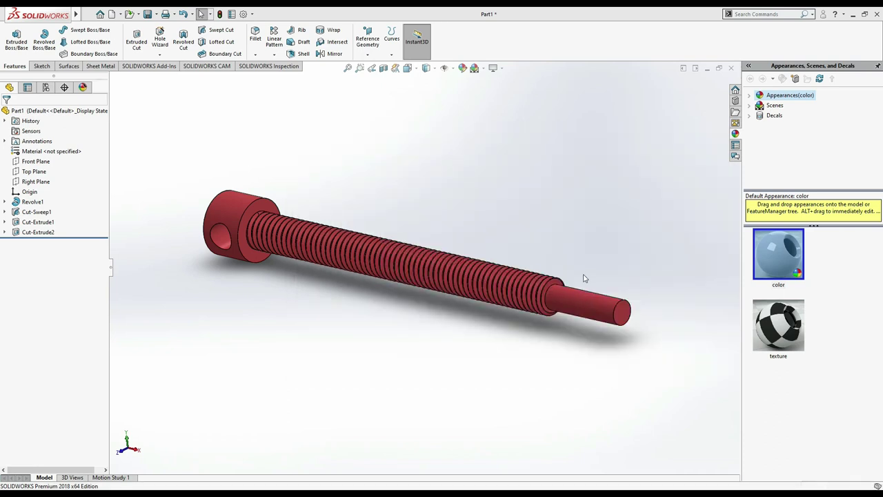
Close the shaft part and start a new part, Part2, in inch-pound-second (IPS) units
{"action": "key", "text": "ctrl+w"}
{"action": "left_click", "coordinate": [115, 14]}
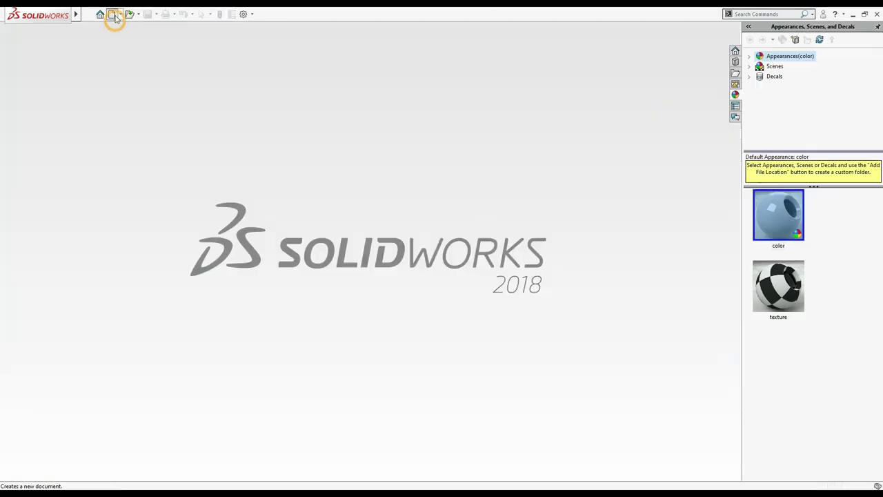
{"action": "left_click", "coordinate": [231, 251]}
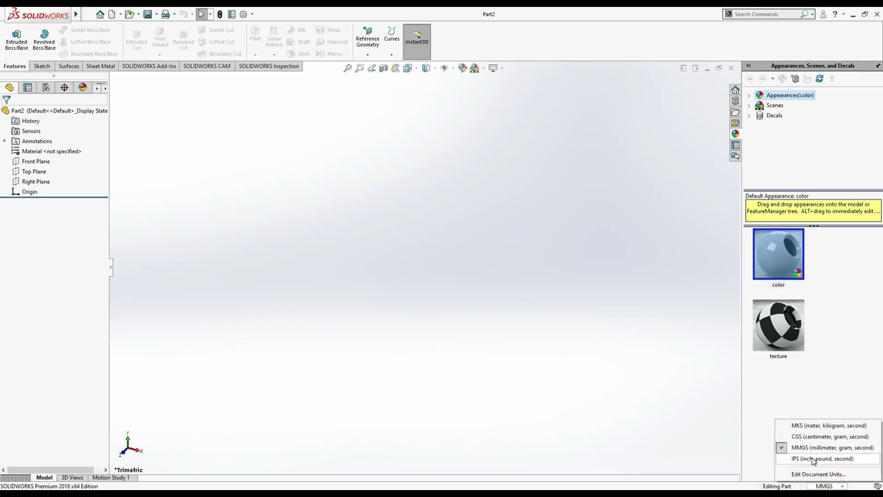
{"action": "left_click", "coordinate": [810, 458]}
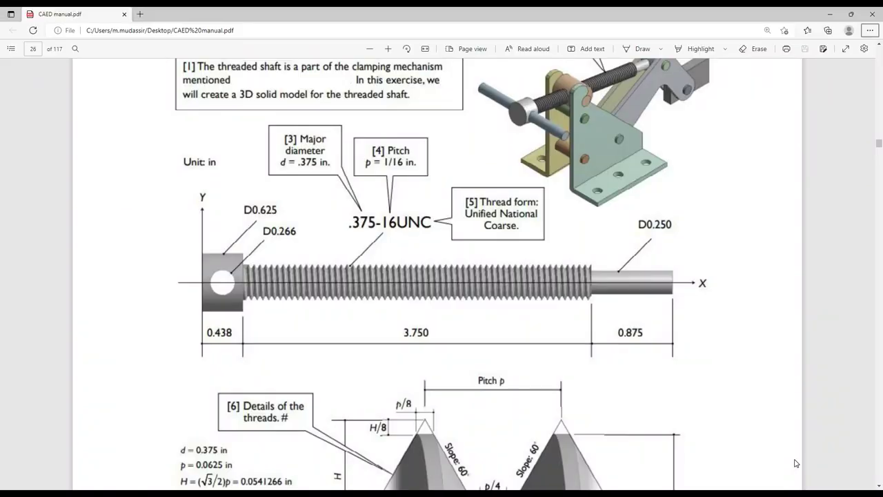
Jump to the manual's Create Handle page (53), read its steps, and return to SOLIDWORKS
{"action": "left_click", "coordinate": [33, 50]}
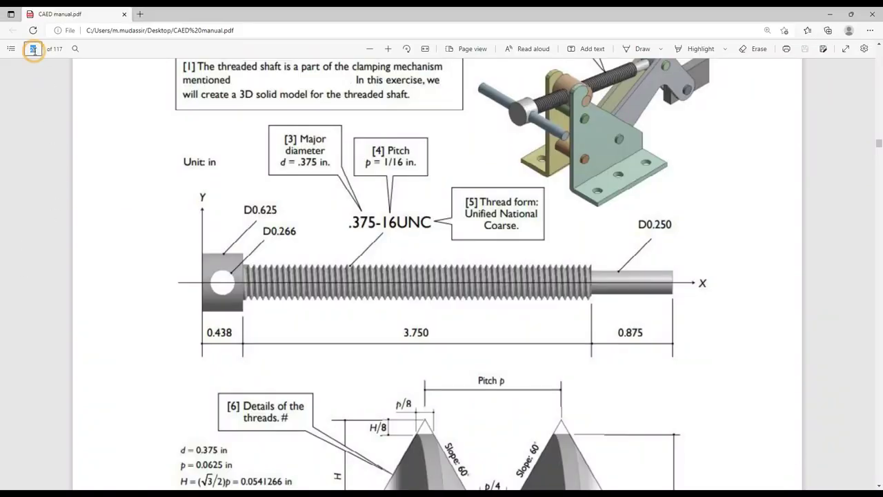
{"action": "type", "text": "37"}
{"action": "key", "text": "Return"}
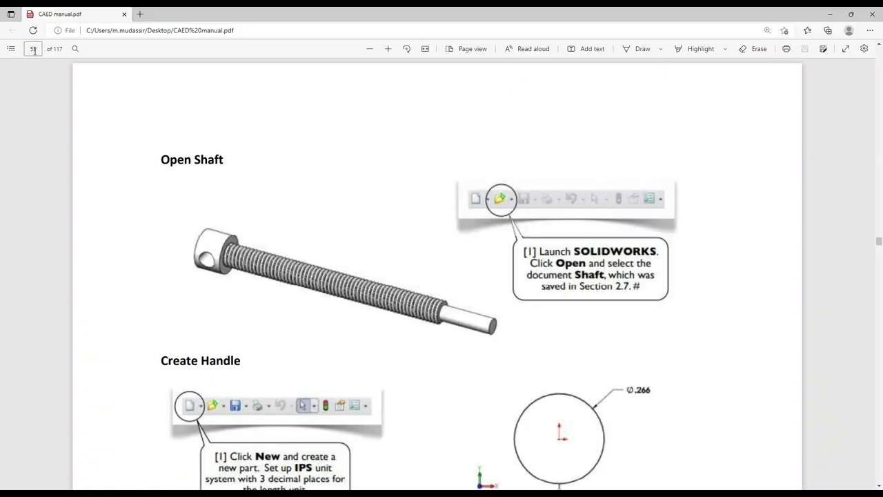
{"action": "scroll", "coordinate": [450, 276], "scroll_direction": "down", "scroll_amount": 3}
{"action": "scroll", "coordinate": [490, 253], "scroll_direction": "down", "scroll_amount": 2}
{"action": "scroll", "coordinate": [491, 254], "scroll_direction": "down", "scroll_amount": 1}
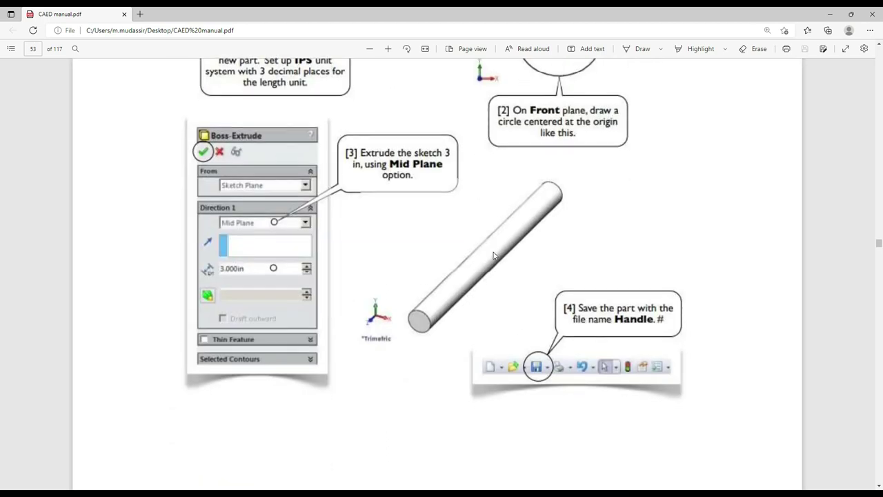
{"action": "scroll", "coordinate": [493, 256], "scroll_direction": "down", "scroll_amount": 3}
{"action": "scroll", "coordinate": [493, 256], "scroll_direction": "up", "scroll_amount": 3}
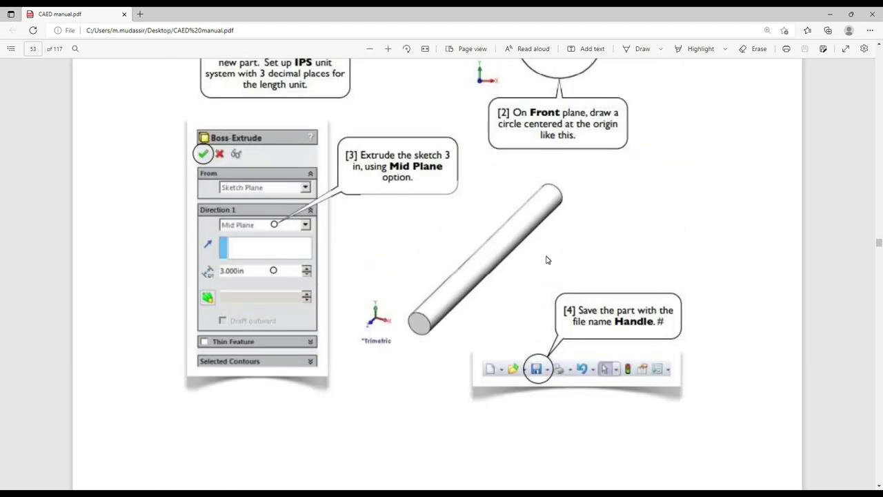
{"action": "scroll", "coordinate": [572, 250], "scroll_direction": "up", "scroll_amount": 3}
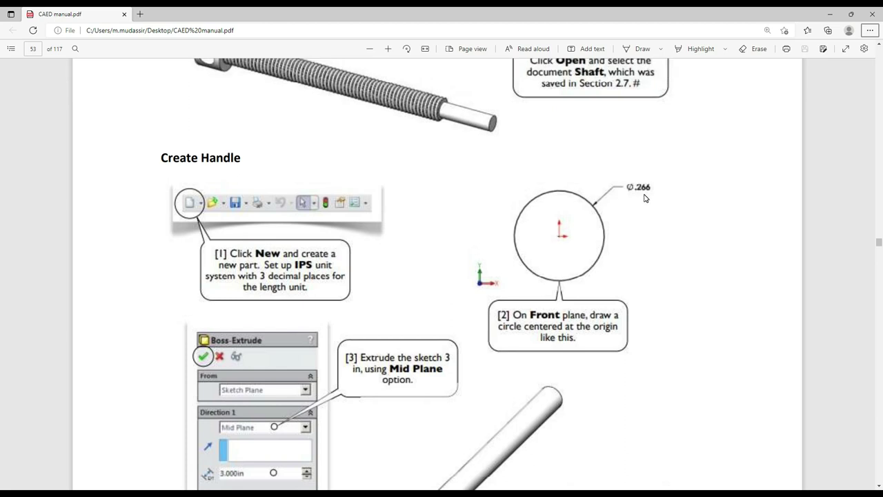
{"action": "key", "text": "alt+Tab"}
Sketch a circle centred on the origin on the Front Plane
{"action": "left_click", "coordinate": [35, 160]}
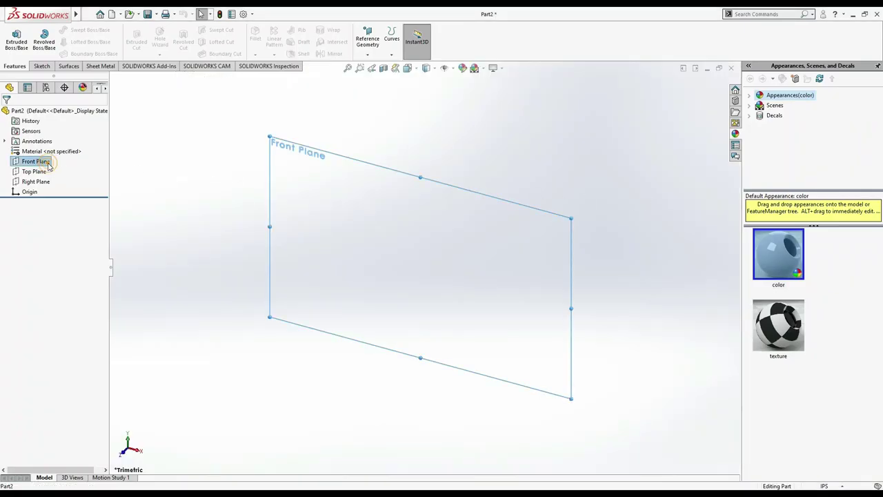
{"action": "left_click", "coordinate": [58, 153]}
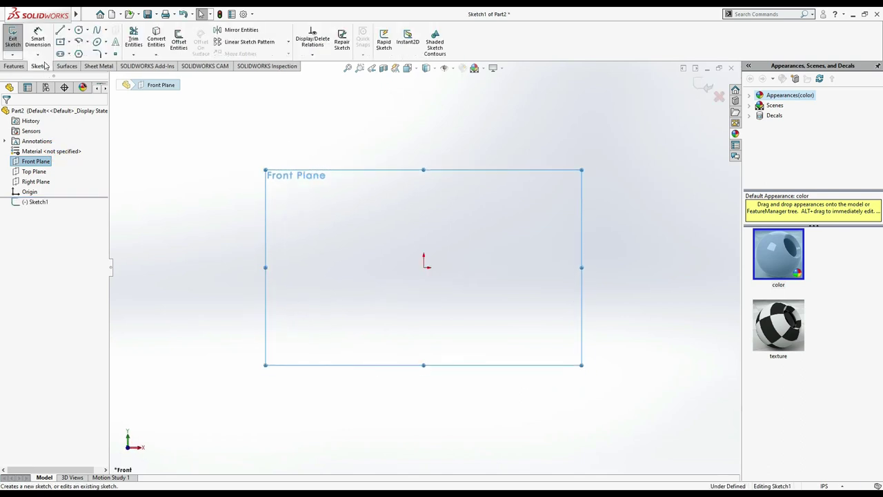
{"action": "left_click", "coordinate": [77, 31]}
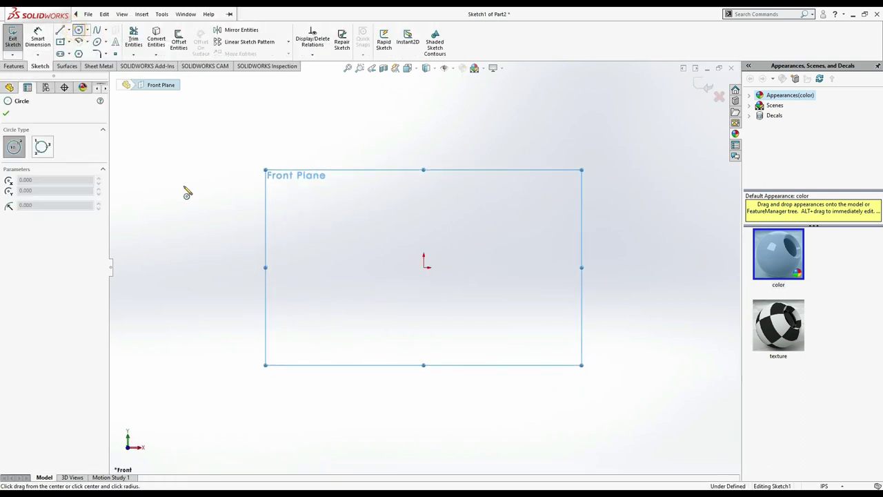
{"action": "left_click", "coordinate": [425, 269]}
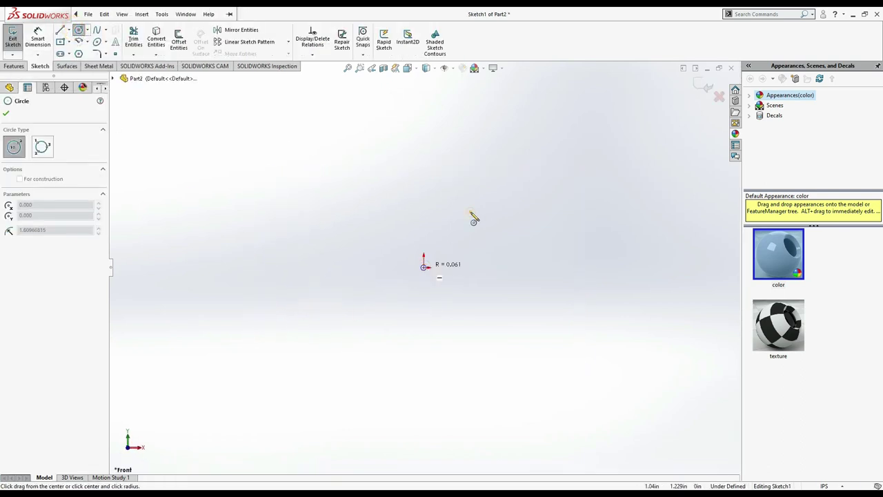
{"action": "left_click", "coordinate": [481, 222]}
{"action": "key", "text": "Escape"}
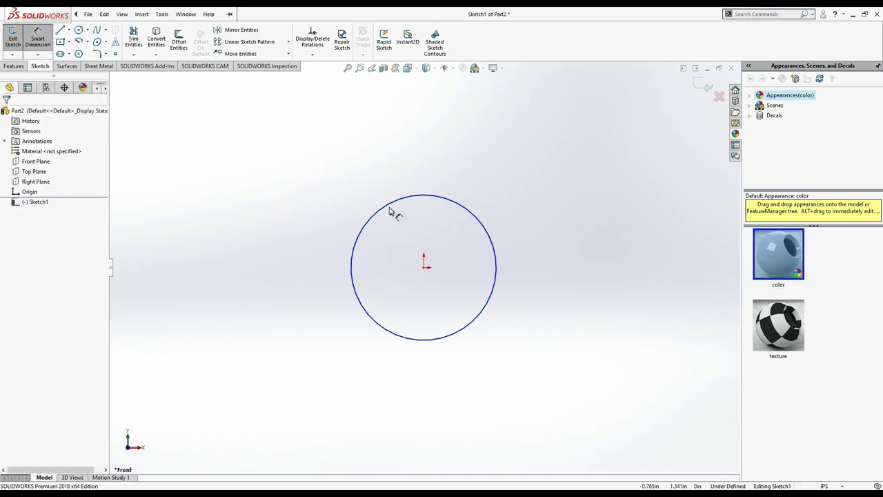
Dimension the circle's diameter to 0.266 in
{"action": "left_click", "coordinate": [388, 201]}
{"action": "left_click", "coordinate": [406, 233]}
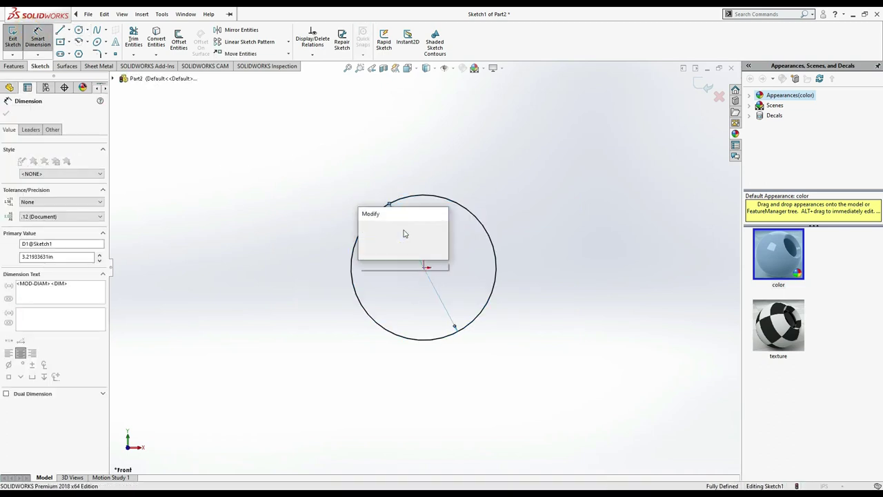
{"action": "type", "text": "0.266"}
{"action": "key", "text": "Return"}
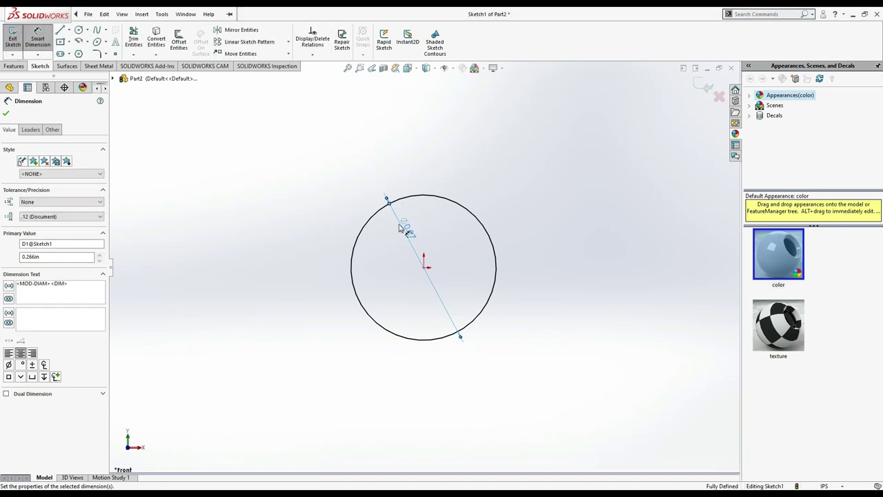
{"action": "left_click", "coordinate": [5, 113]}
{"action": "left_click", "coordinate": [13, 66]}
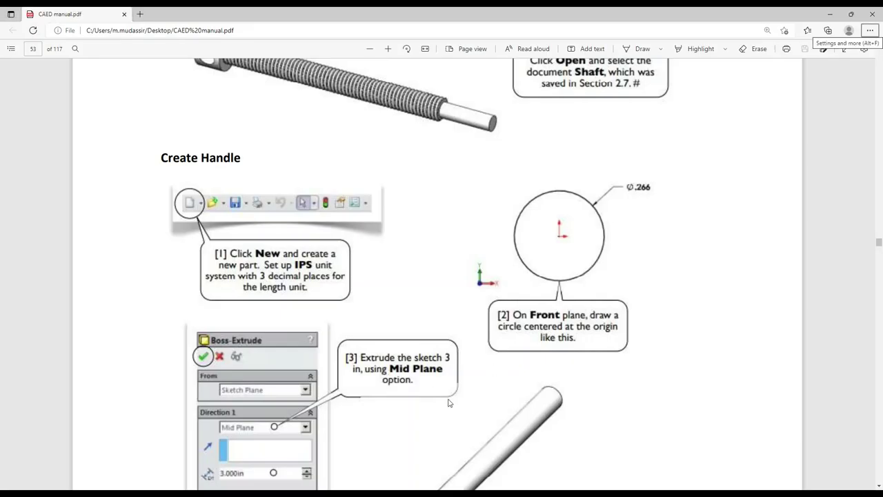
Zoom the manual page out to show the extrude and save steps, with highlighting enabled
{"action": "scroll", "coordinate": [453, 365], "scroll_direction": "down", "scroll_amount": 3}
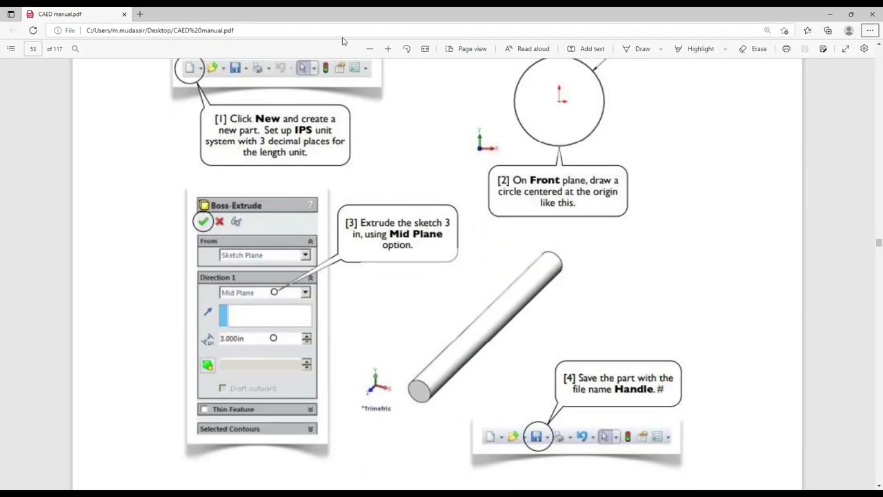
{"action": "left_click", "coordinate": [366, 49]}
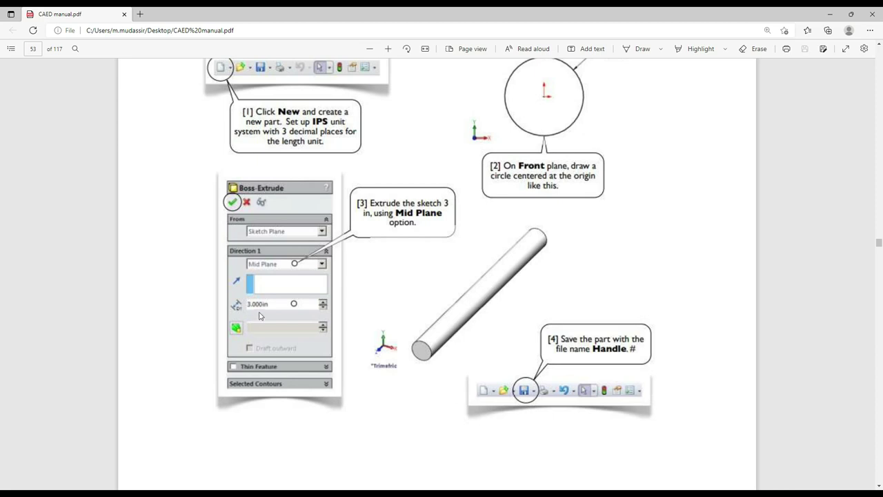
{"action": "left_click", "coordinate": [698, 49]}
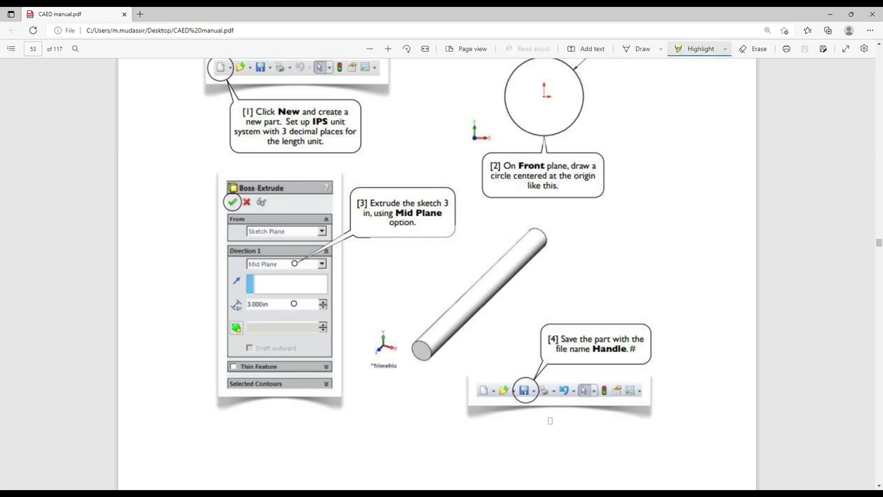
Highlight the 3.000in extrude depth in the manual
{"action": "mouse_move", "coordinate": [270, 304]}
{"action": "left_mouse_down"}
{"action": "mouse_move", "coordinate": [249, 304]}
{"action": "mouse_move", "coordinate": [304, 304]}
{"action": "left_mouse_up"}
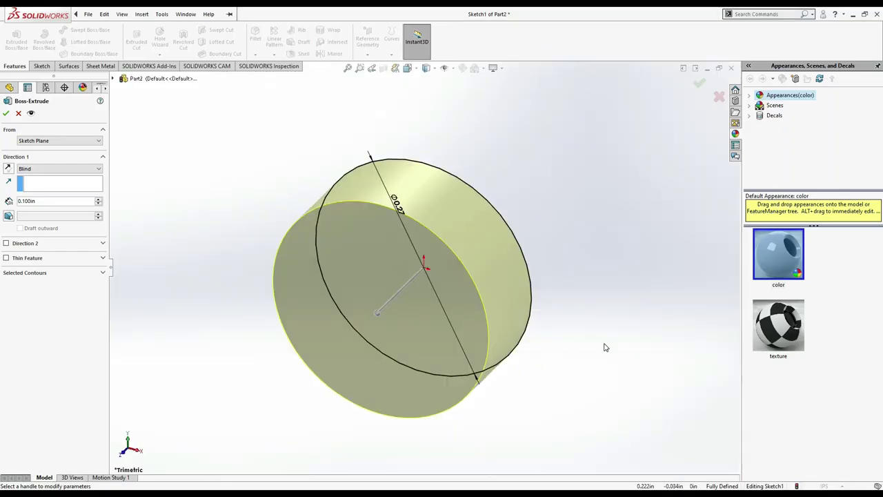
{"action": "scroll", "coordinate": [604, 347], "scroll_direction": "up", "scroll_amount": 4}
{"action": "scroll", "coordinate": [451, 348], "scroll_direction": "up", "scroll_amount": 2}
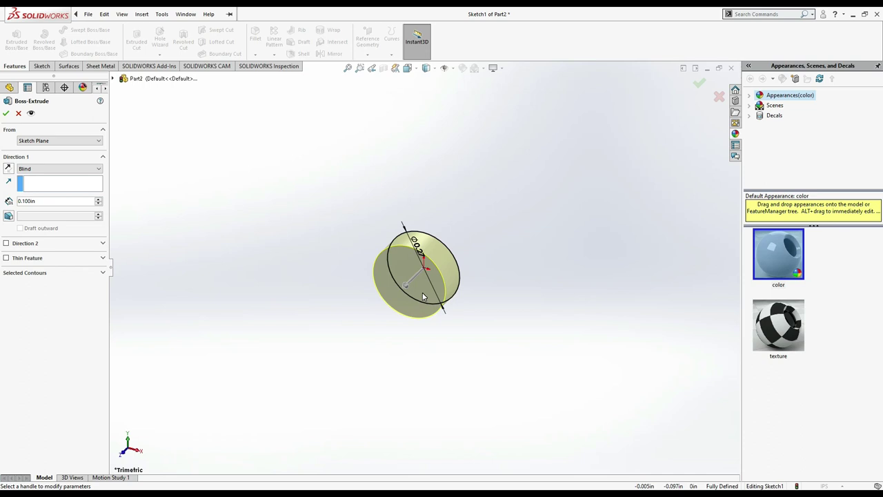
Extrude the circle Mid Plane to a 3 in depth and accept the cylinder
{"action": "left_click", "coordinate": [63, 169]}
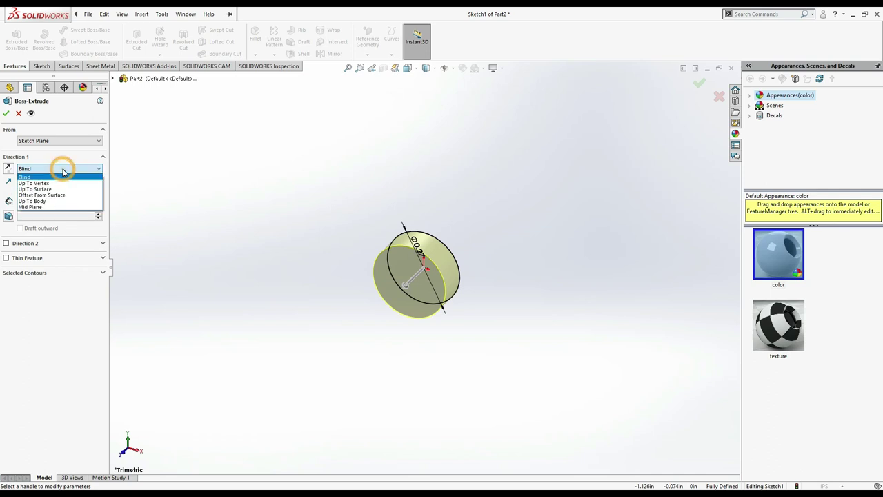
{"action": "left_click", "coordinate": [58, 207]}
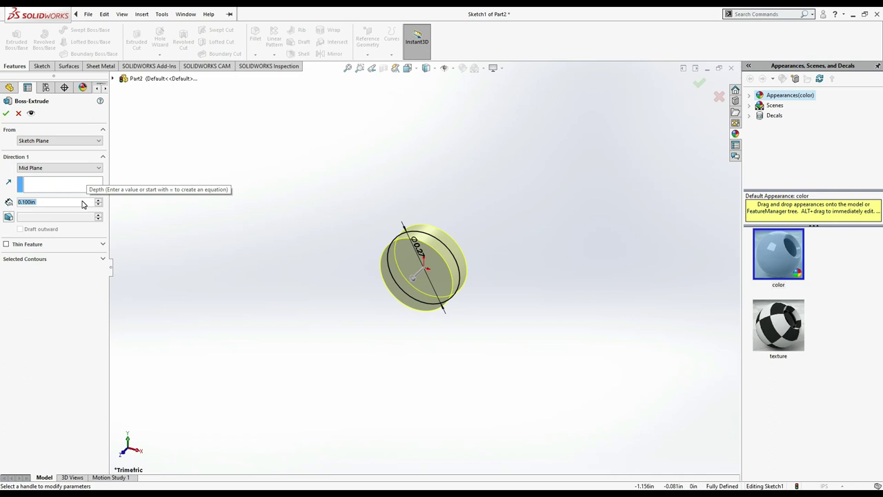
{"action": "type", "text": "3"}
{"action": "key", "text": "Return"}
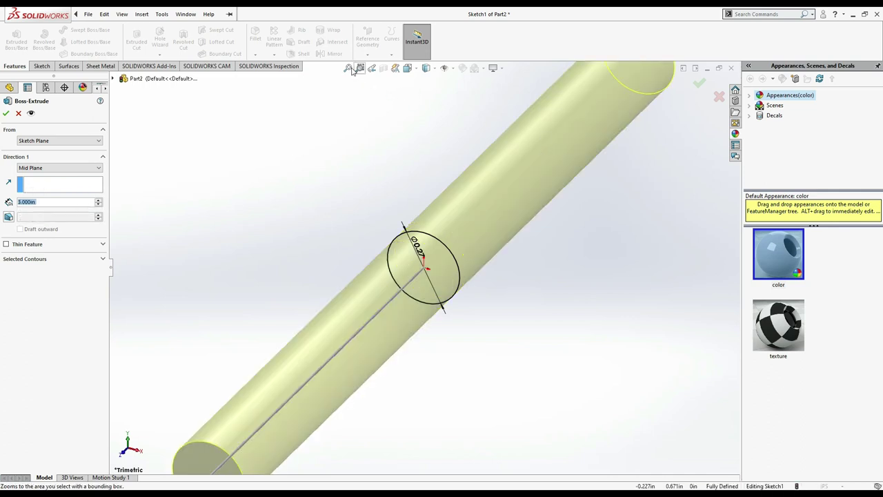
{"action": "left_click", "coordinate": [348, 68]}
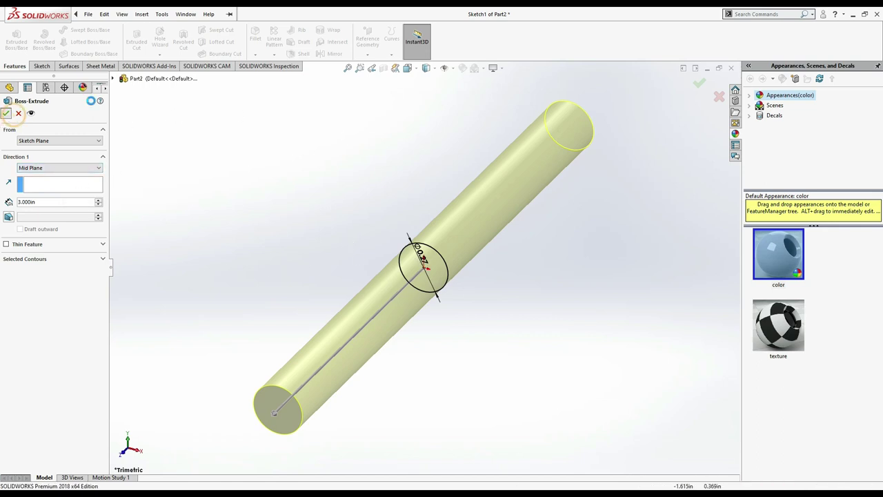
{"action": "left_click", "coordinate": [6, 113]}
Give the cylinder a light yellow appearance (RGB 255, 255, 128)
{"action": "left_click", "coordinate": [463, 69]}
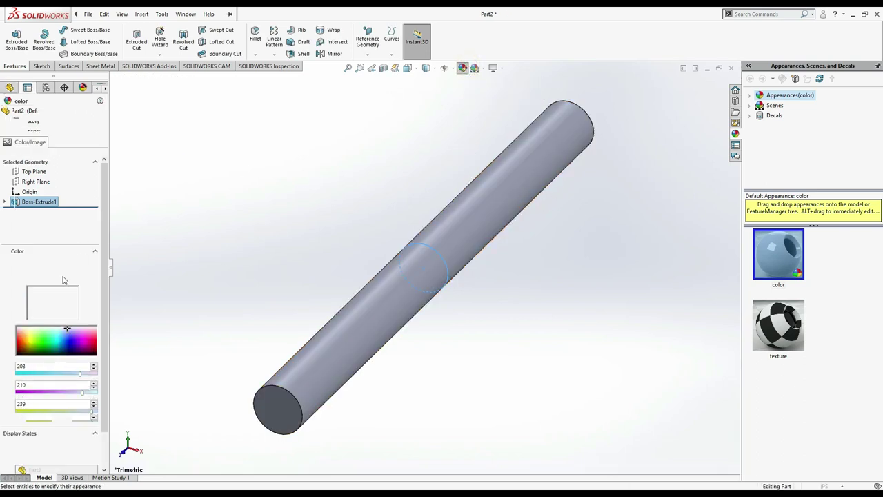
{"action": "left_click", "coordinate": [43, 296]}
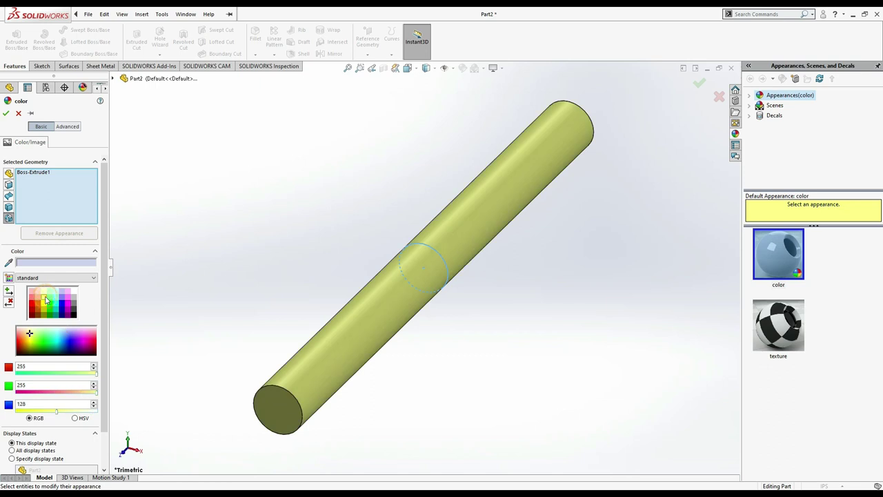
{"action": "left_click", "coordinate": [6, 112]}
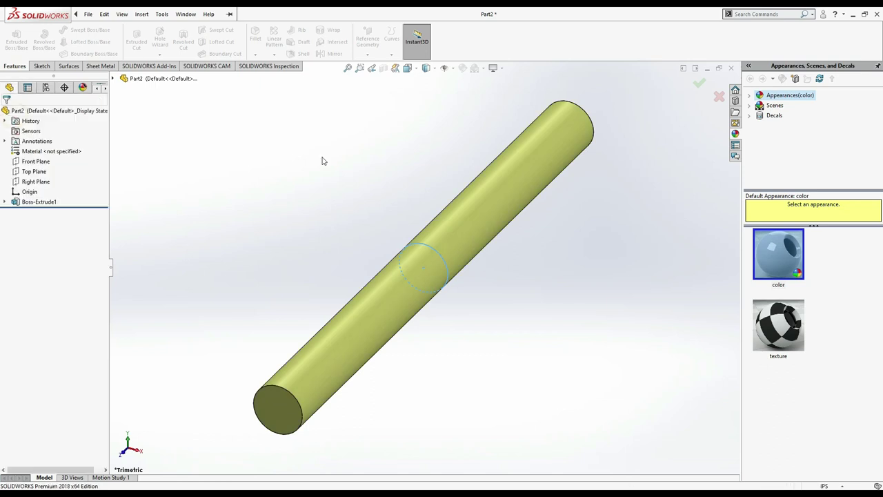
Close the part, saving it as 'shaft handle'
{"action": "left_click", "coordinate": [732, 68]}
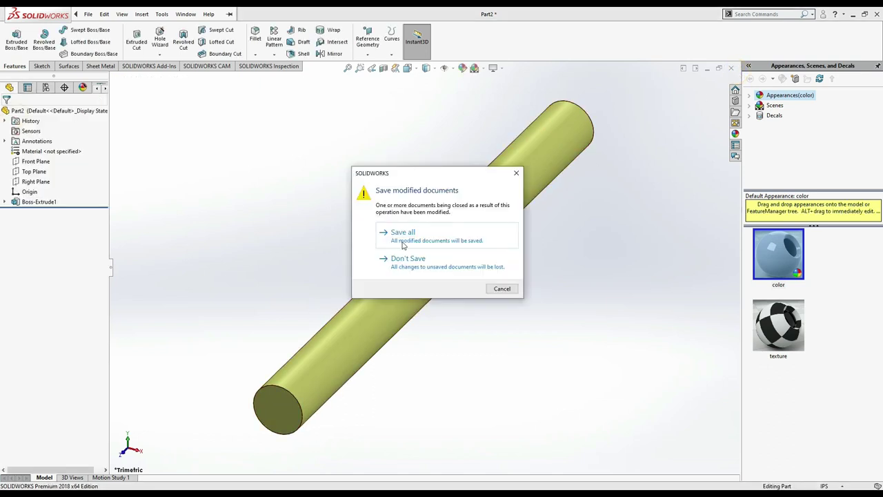
{"action": "left_click", "coordinate": [432, 231]}
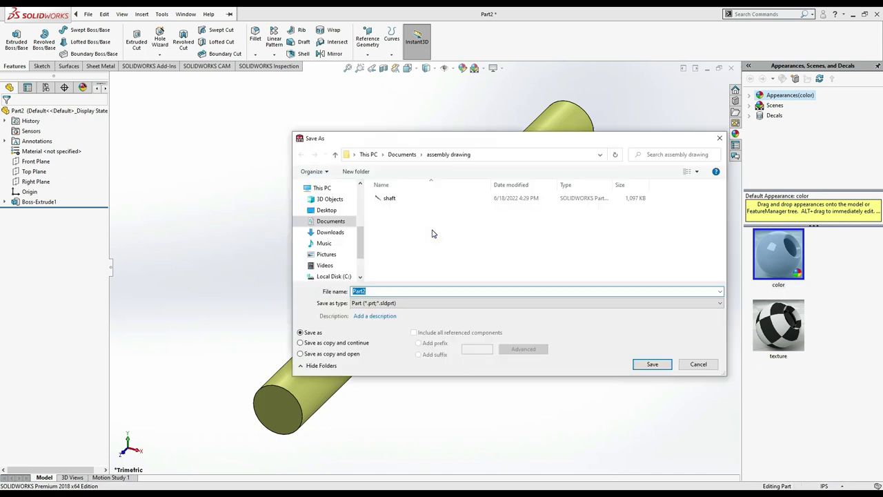
{"action": "type", "text": "shaft handle"}
{"action": "key", "text": "Return"}
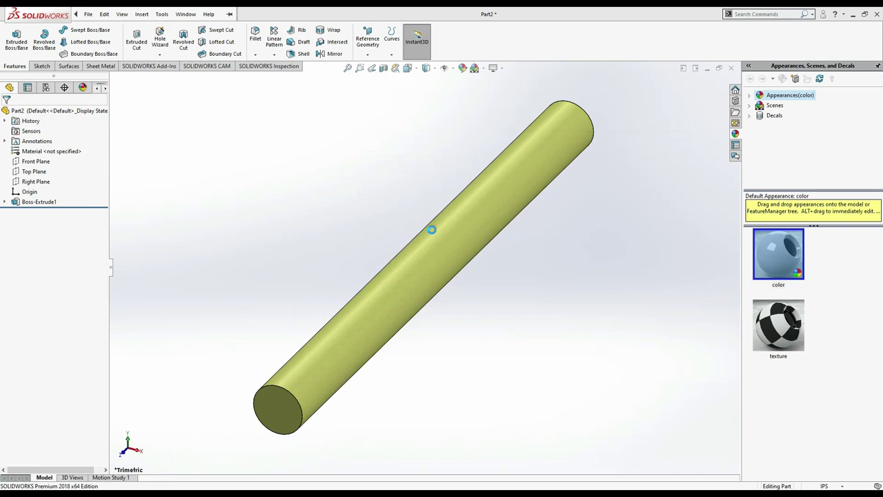
{"action": "key", "text": "ctrl+w"}
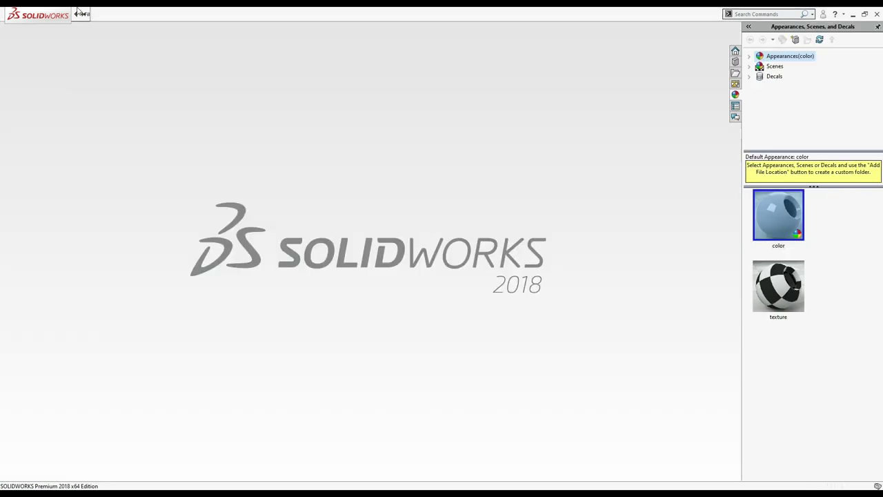
Create a new part, Part3, and switch its unit system from MMGS to IPS
{"action": "left_click", "coordinate": [82, 13]}
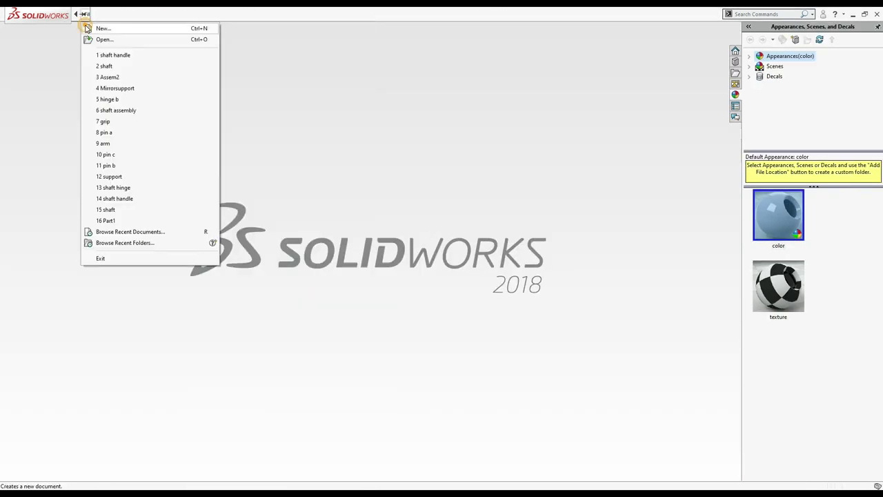
{"action": "left_click", "coordinate": [87, 28]}
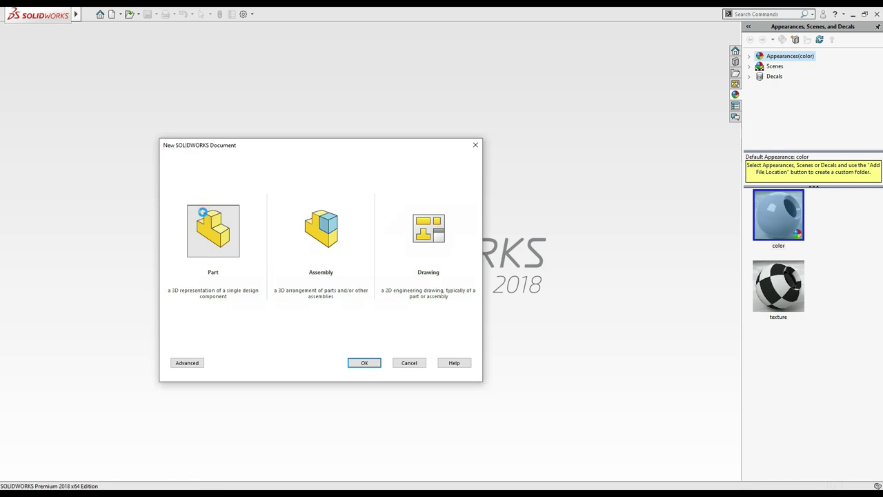
{"action": "double_click", "coordinate": [202, 212]}
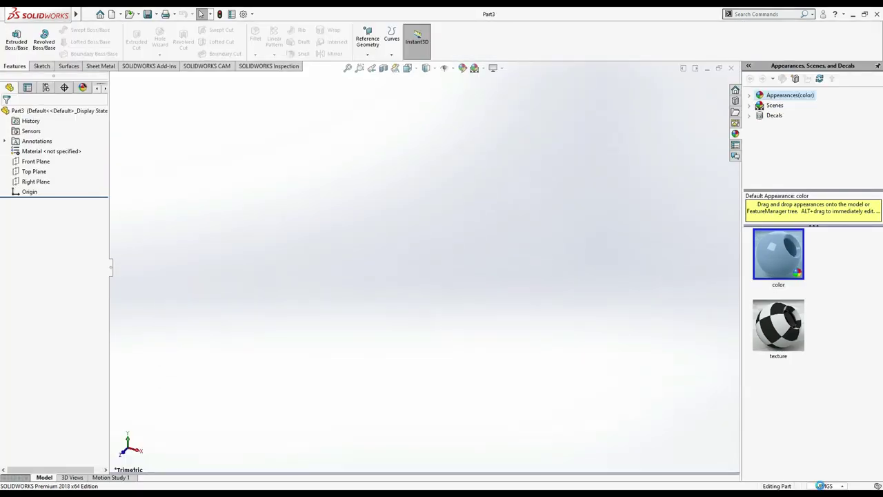
{"action": "left_click", "coordinate": [820, 486]}
{"action": "left_click", "coordinate": [803, 462]}
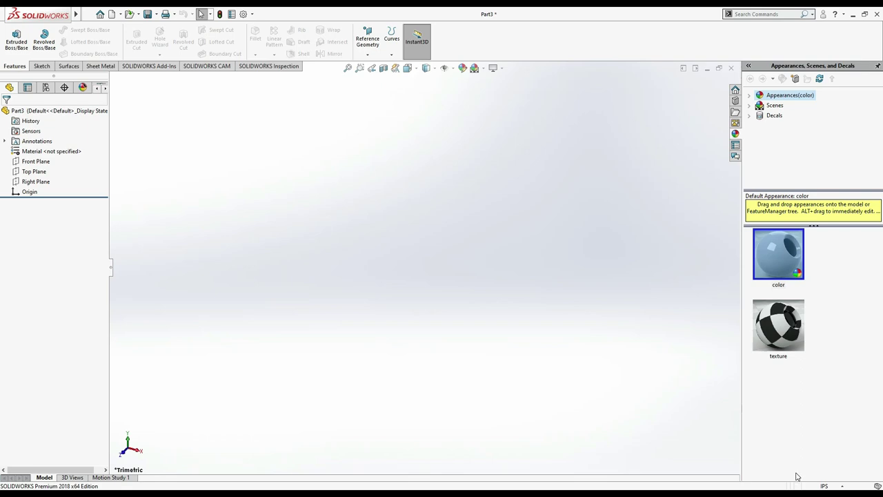
{"action": "key", "text": "alt+Tab"}
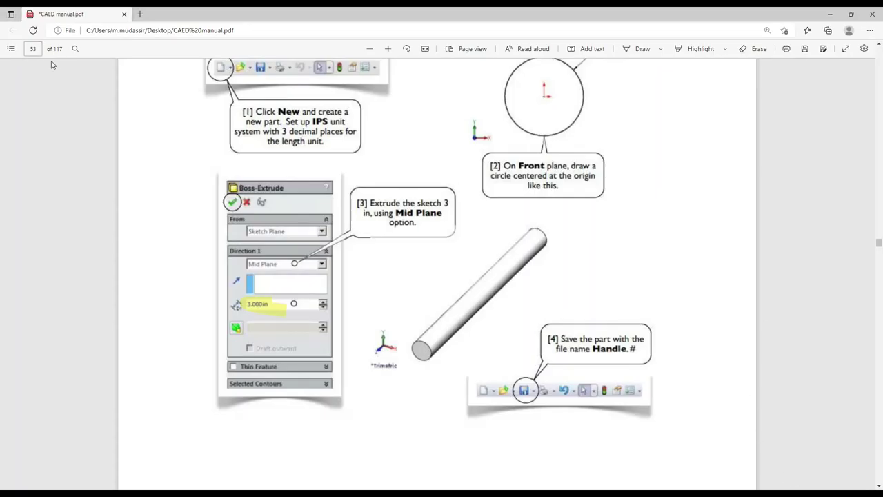
Scroll the manual to the Create Hinge steps on page 54, then return to SOLIDWORKS
{"action": "scroll", "coordinate": [571, 260], "scroll_direction": "down", "scroll_amount": 4}
{"action": "scroll", "coordinate": [573, 261], "scroll_direction": "down", "scroll_amount": 3}
{"action": "scroll", "coordinate": [572, 262], "scroll_direction": "down", "scroll_amount": 2}
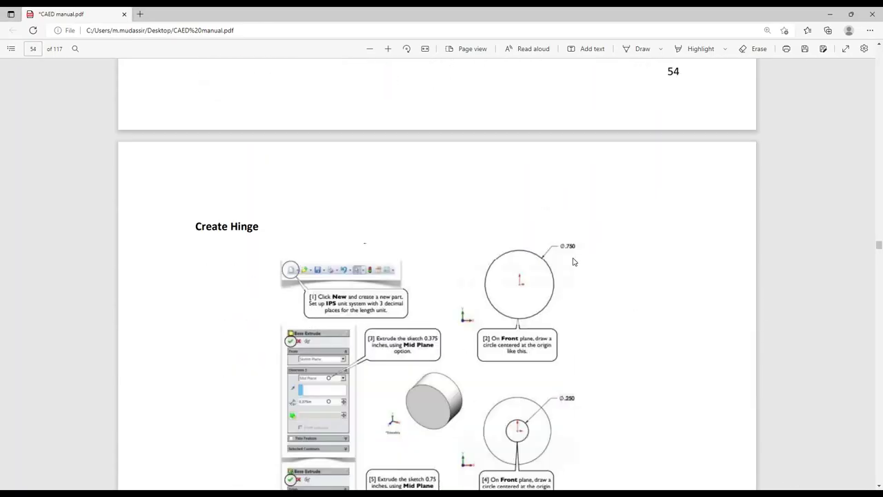
{"action": "scroll", "coordinate": [573, 261], "scroll_direction": "down", "scroll_amount": 2}
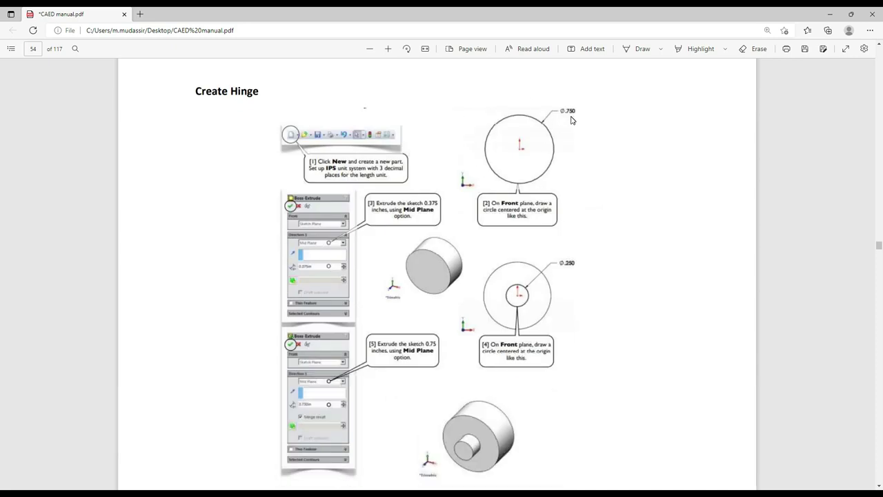
{"action": "key", "text": "alt+Tab"}
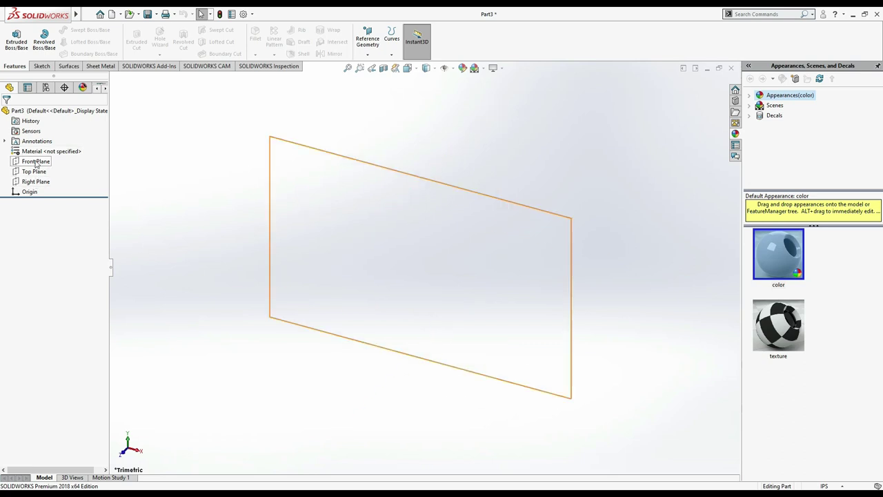
Sketch a circle centred on the origin on the Front Plane
{"action": "left_click", "coordinate": [35, 161]}
{"action": "left_click", "coordinate": [44, 146]}
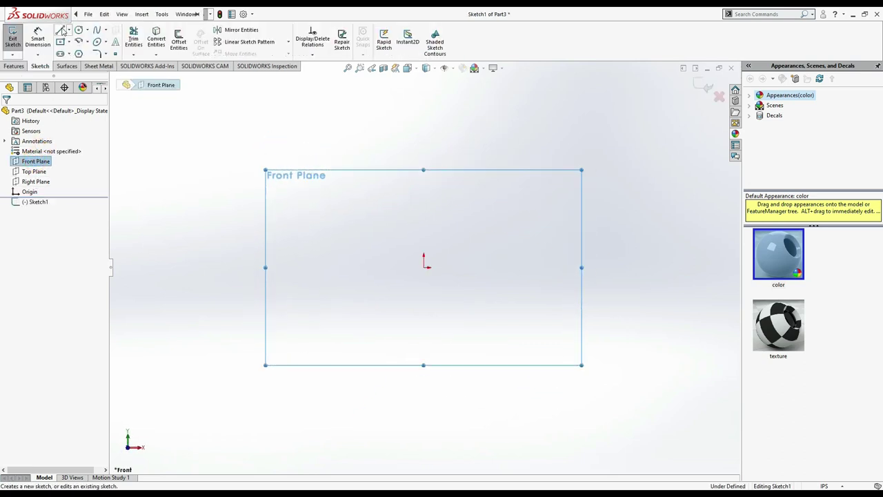
{"action": "left_click", "coordinate": [78, 33]}
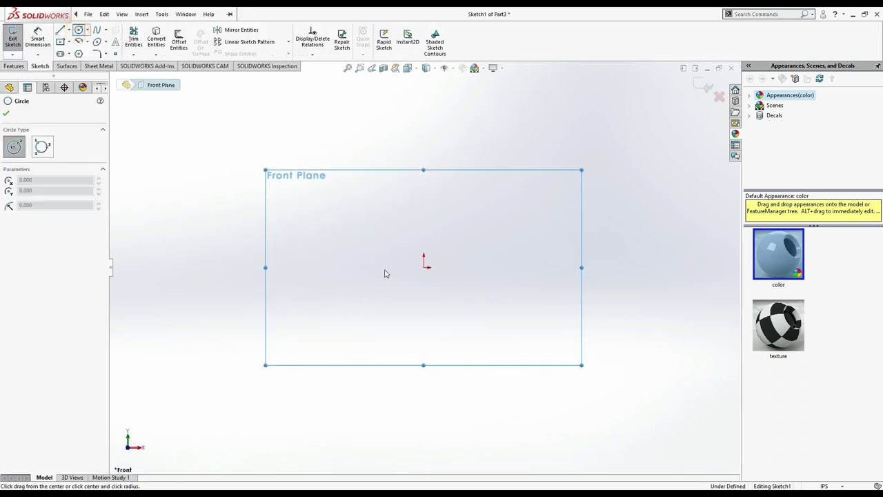
{"action": "left_click", "coordinate": [424, 263]}
{"action": "left_click", "coordinate": [483, 240]}
Dimension the circle's diameter to 0.75 in
{"action": "left_click", "coordinate": [38, 38]}
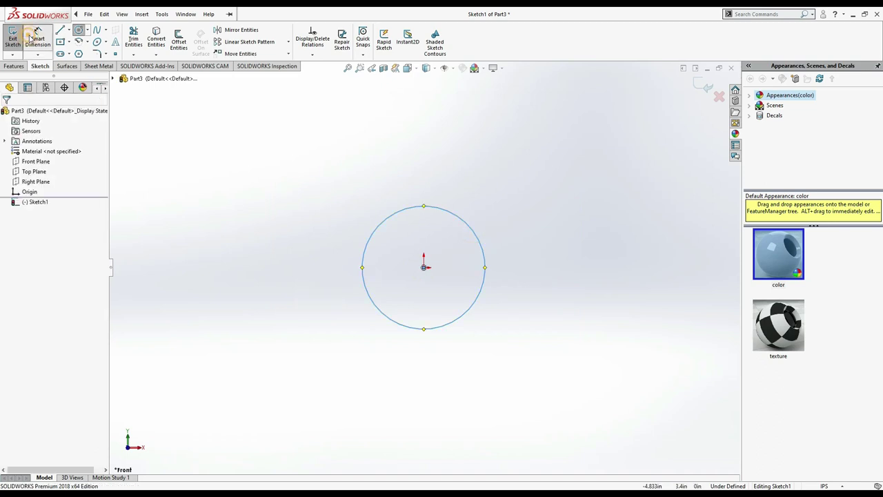
{"action": "left_click", "coordinate": [399, 212]}
{"action": "left_click", "coordinate": [414, 227]}
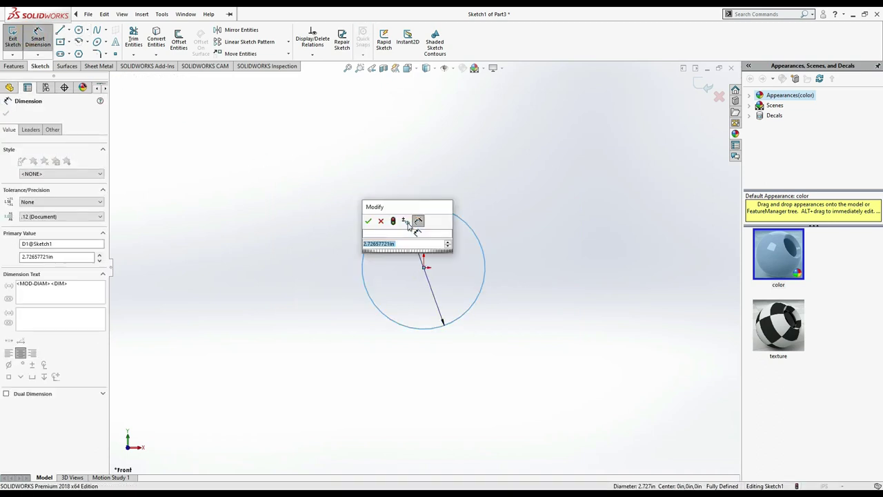
{"action": "type", "text": "0.75"}
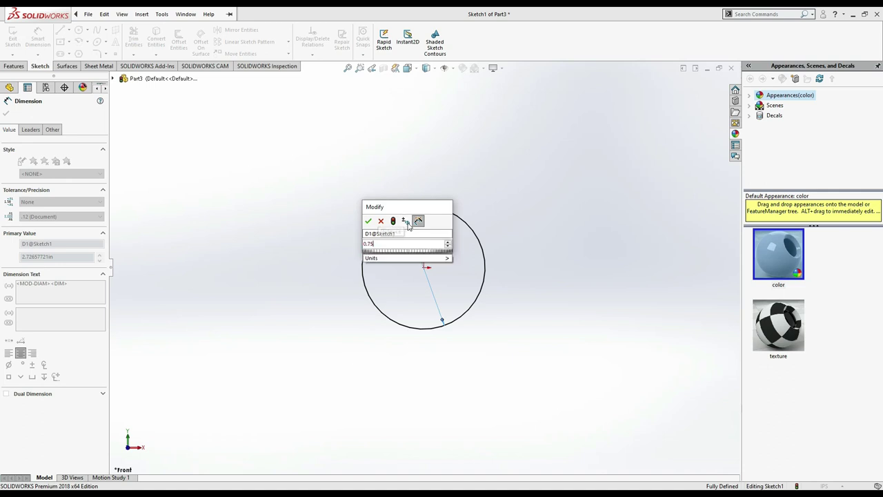
{"action": "key", "text": "Return"}
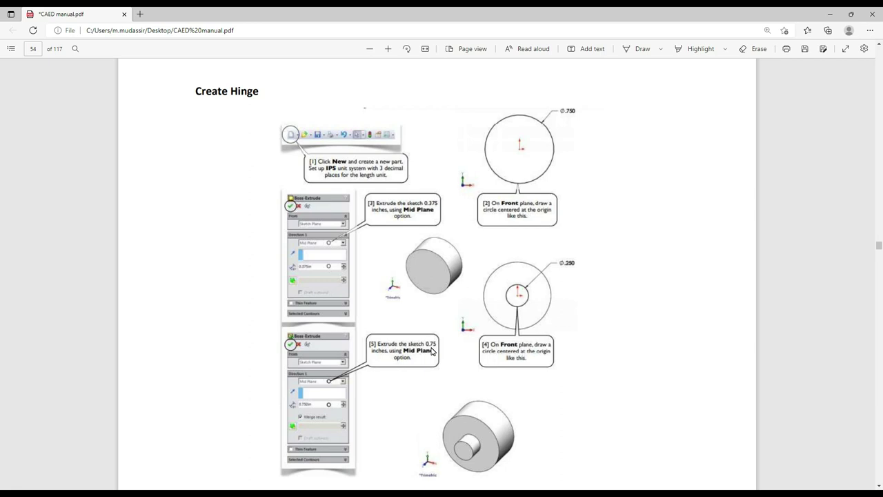
Highlight 'sketch 0.375' in callout [3] of the Create Hinge steps, then return to SOLIDWORKS
{"action": "scroll", "coordinate": [520, 347], "scroll_direction": "down", "scroll_amount": 2}
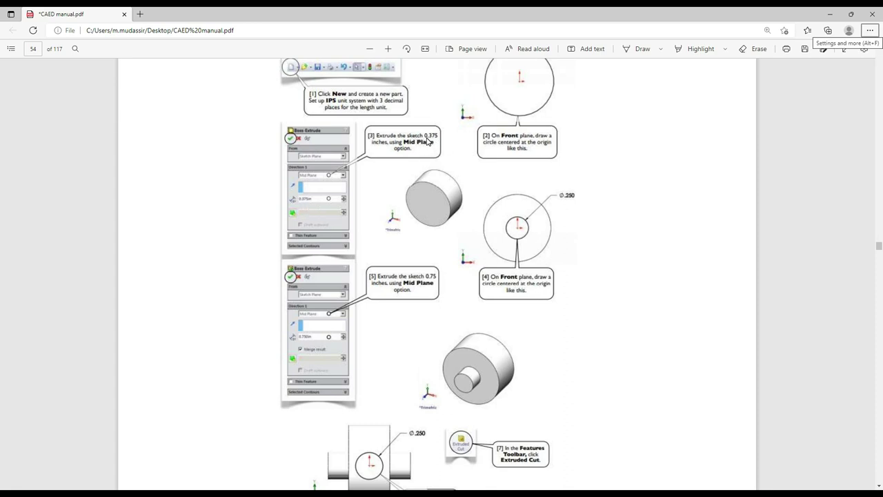
{"action": "left_click", "coordinate": [697, 48]}
{"action": "left_click_drag", "start_coordinate": [440, 133], "coordinate": [408, 135]}
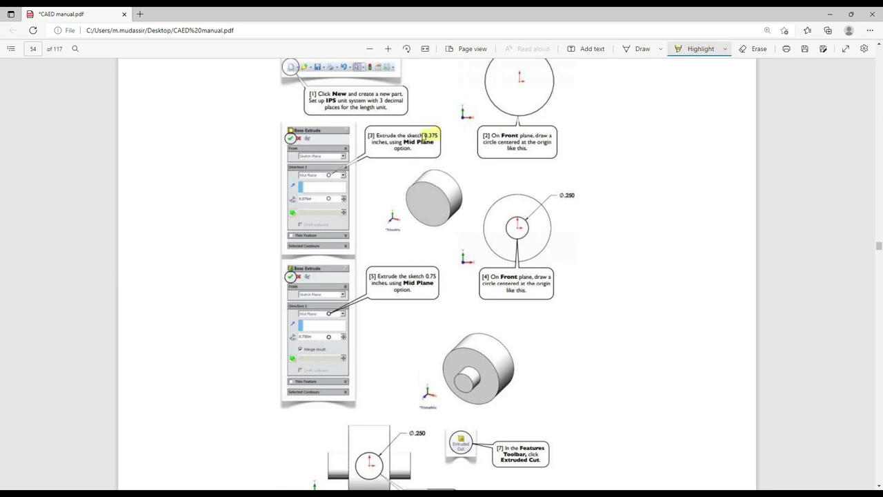
{"action": "scroll", "coordinate": [586, 220], "scroll_direction": "down", "scroll_amount": 2}
{"action": "key", "text": "alt+Tab"}
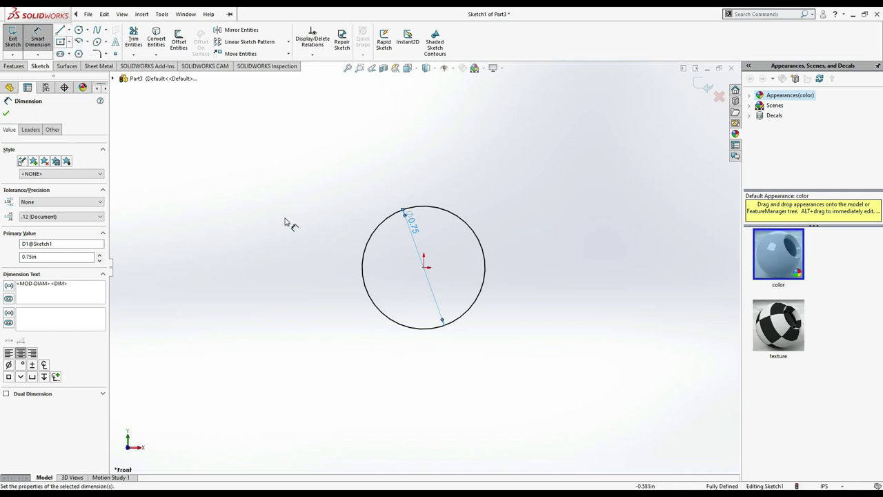
Extrude the 0.75 in disk circle Mid Plane to 0.375 in, then select the Front Plane
{"action": "left_click", "coordinate": [13, 66]}
{"action": "left_click", "coordinate": [18, 50]}
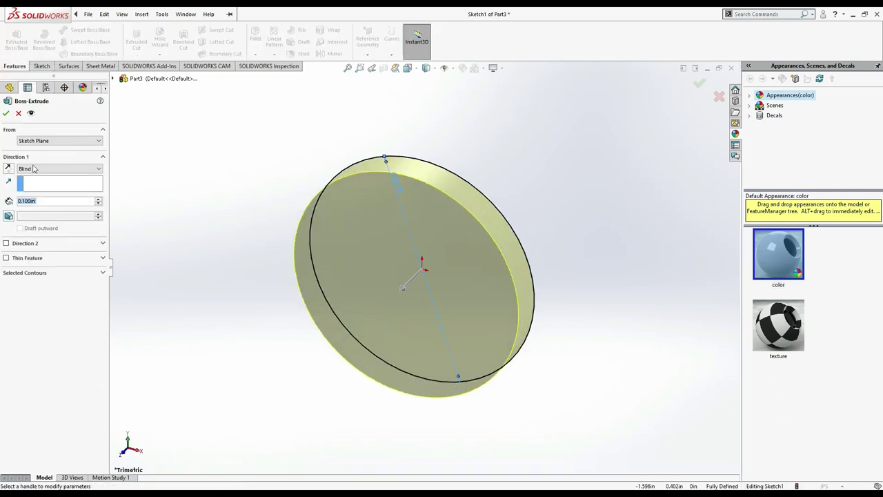
{"action": "left_click", "coordinate": [31, 168]}
{"action": "left_click", "coordinate": [39, 206]}
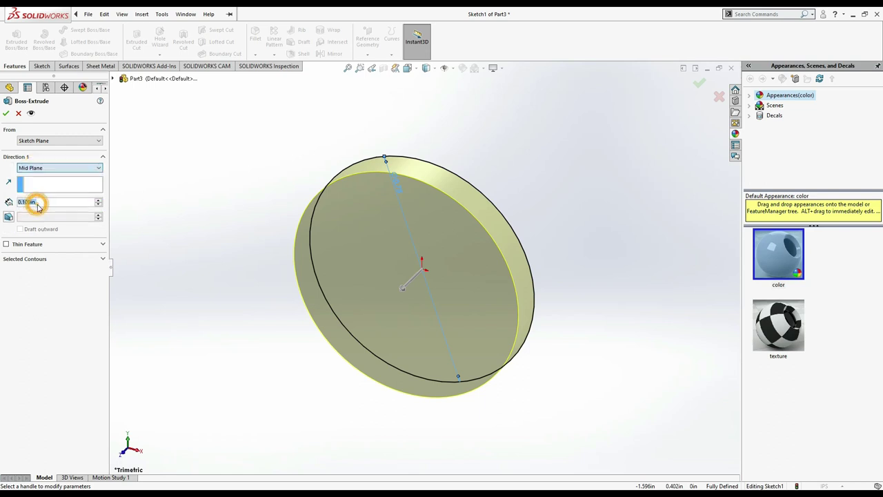
{"action": "left_click", "coordinate": [44, 200]}
{"action": "type", "text": ".375"}
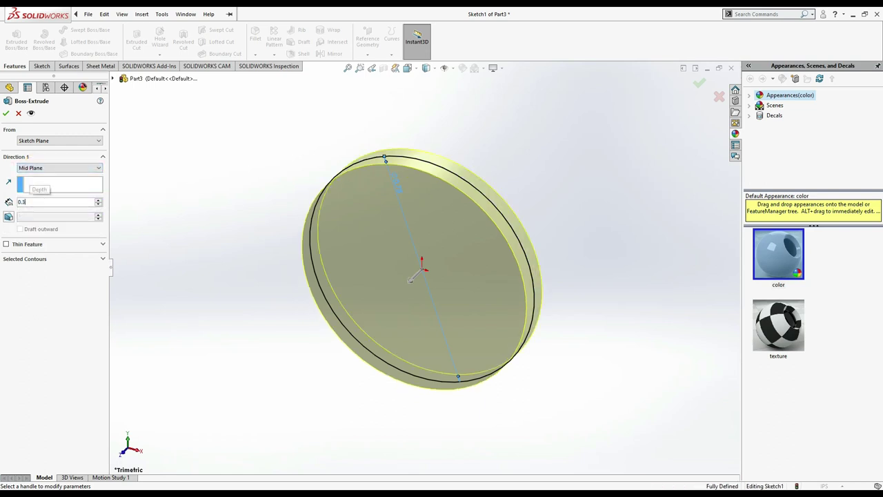
{"action": "key", "text": "Return"}
{"action": "left_click", "coordinate": [5, 112]}
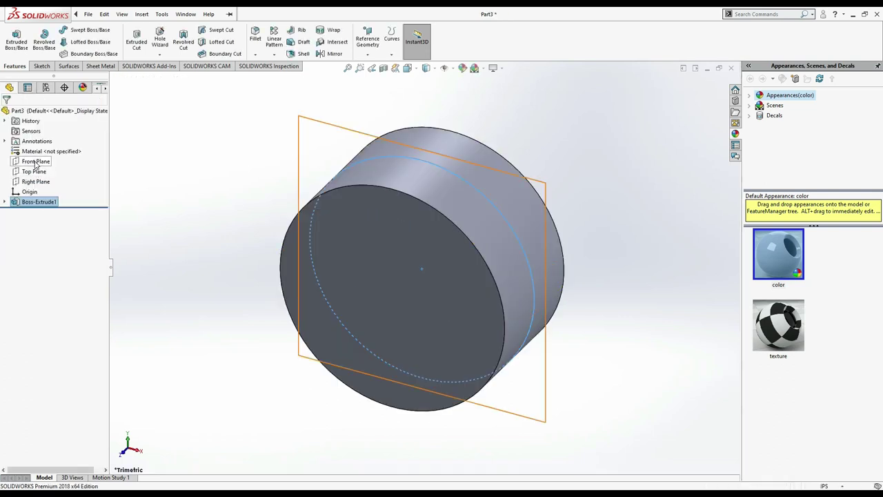
{"action": "left_click", "coordinate": [35, 162]}
On a new Front Plane sketch, draw a circle centred on the origin inside the disk face
{"action": "left_click", "coordinate": [61, 143]}
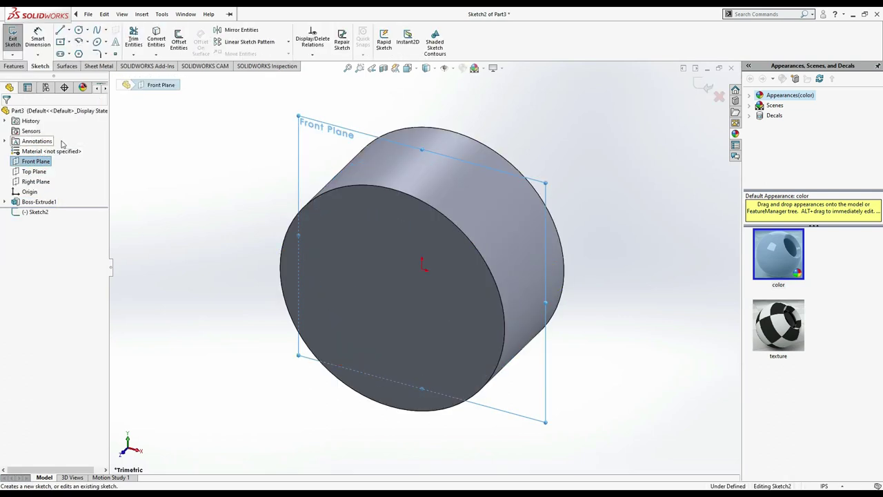
{"action": "left_click", "coordinate": [79, 30]}
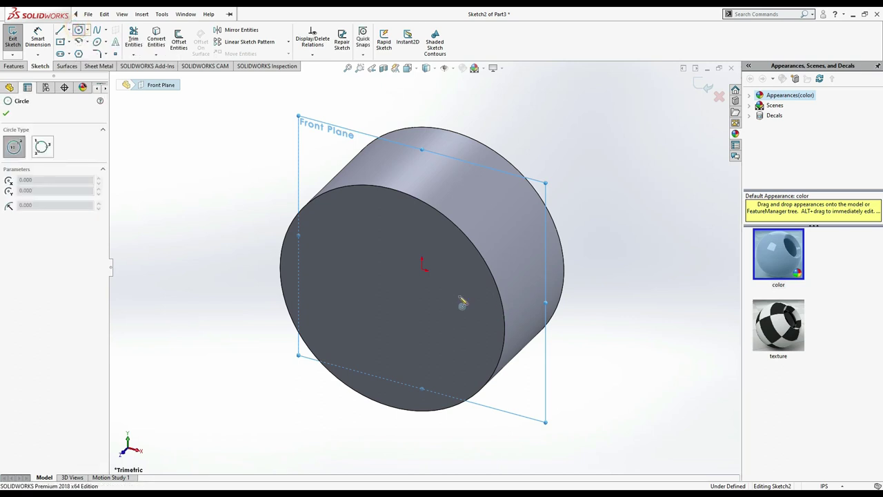
{"action": "left_click", "coordinate": [423, 265]}
{"action": "left_click", "coordinate": [456, 248]}
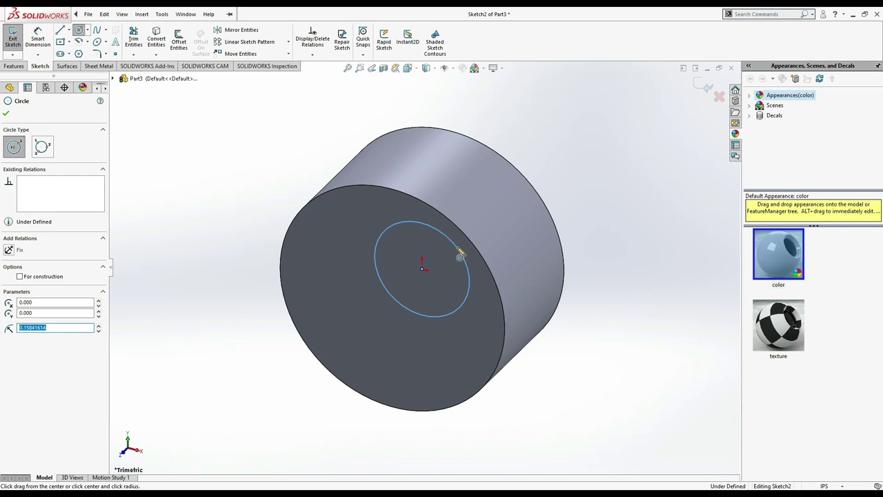
{"action": "left_click", "coordinate": [37, 38]}
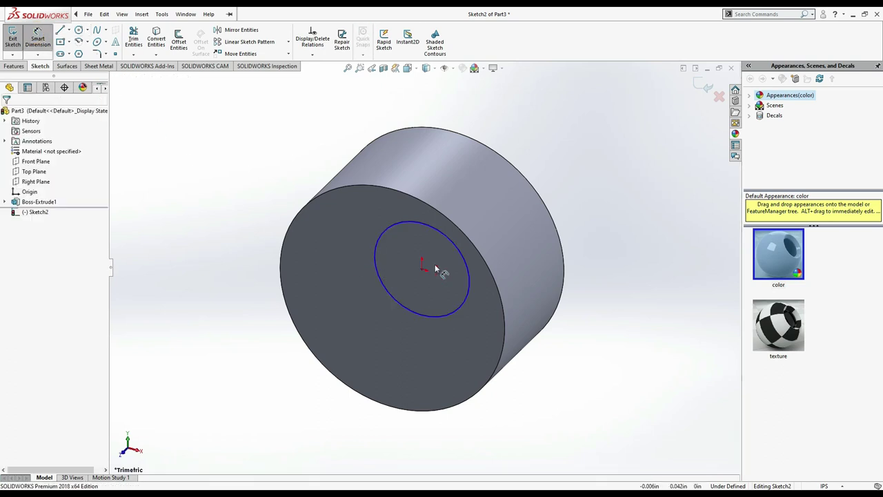
{"action": "key", "text": "alt+Tab"}
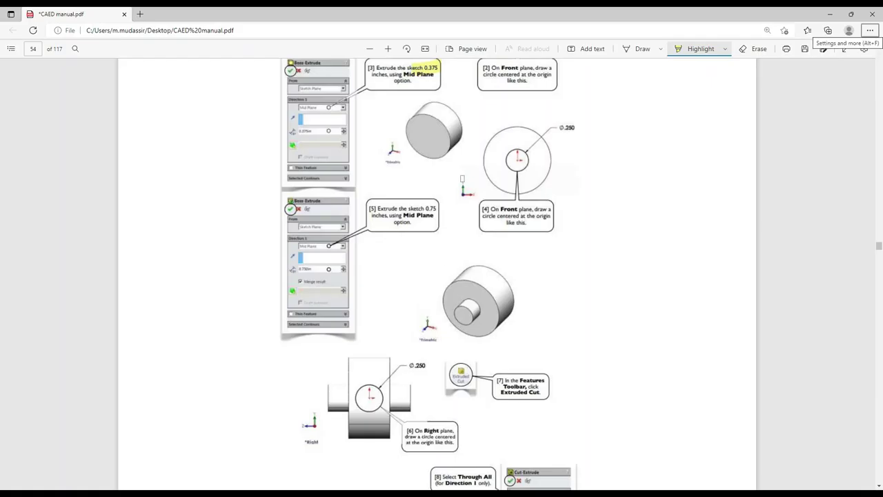
{"action": "scroll", "coordinate": [627, 308], "scroll_direction": "up", "scroll_amount": 3}
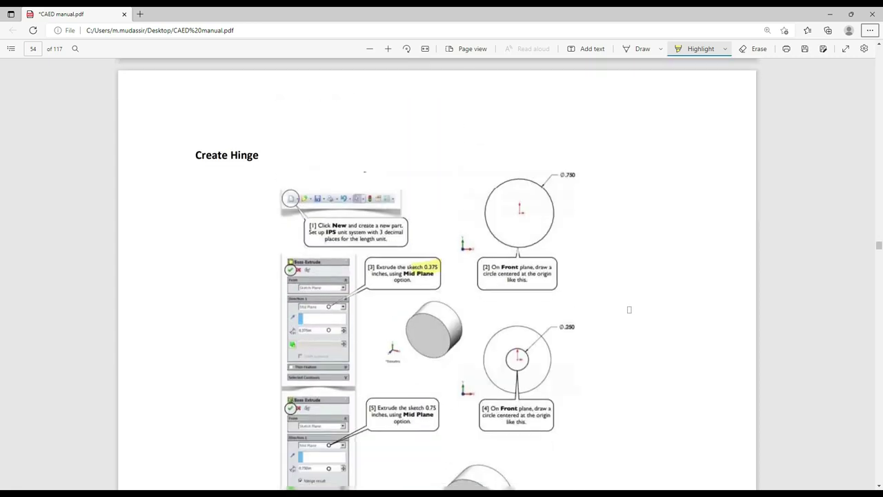
{"action": "scroll", "coordinate": [628, 310], "scroll_direction": "down", "scroll_amount": 2}
{"action": "scroll", "coordinate": [625, 310], "scroll_direction": "down", "scroll_amount": 1}
{"action": "scroll", "coordinate": [595, 252], "scroll_direction": "down", "scroll_amount": 1}
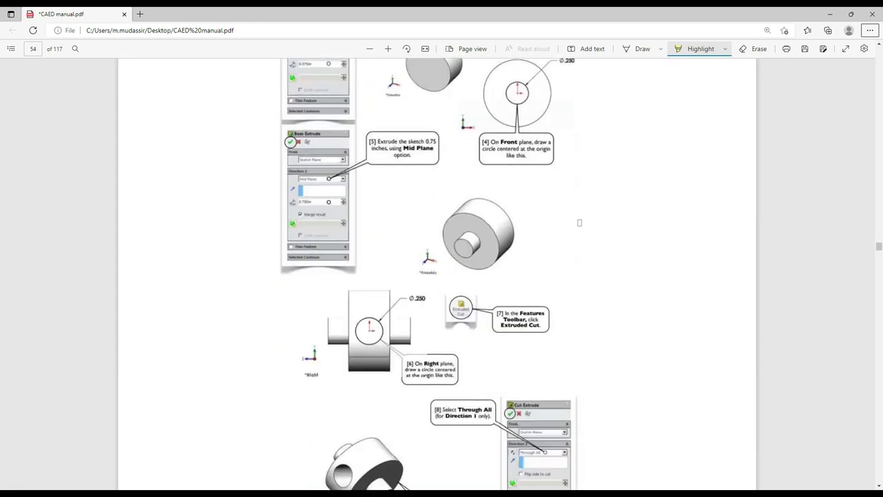
{"action": "scroll", "coordinate": [579, 222], "scroll_direction": "up", "scroll_amount": 1}
{"action": "scroll", "coordinate": [581, 221], "scroll_direction": "down", "scroll_amount": 3}
{"action": "scroll", "coordinate": [582, 220], "scroll_direction": "down", "scroll_amount": 1}
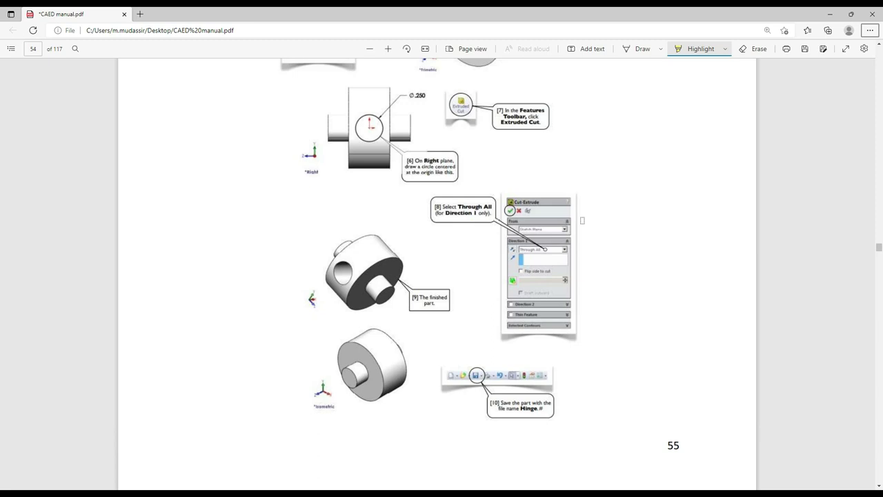
{"action": "scroll", "coordinate": [583, 220], "scroll_direction": "down", "scroll_amount": 2}
{"action": "scroll", "coordinate": [582, 220], "scroll_direction": "up", "scroll_amount": 1}
{"action": "scroll", "coordinate": [582, 220], "scroll_direction": "up", "scroll_amount": 2}
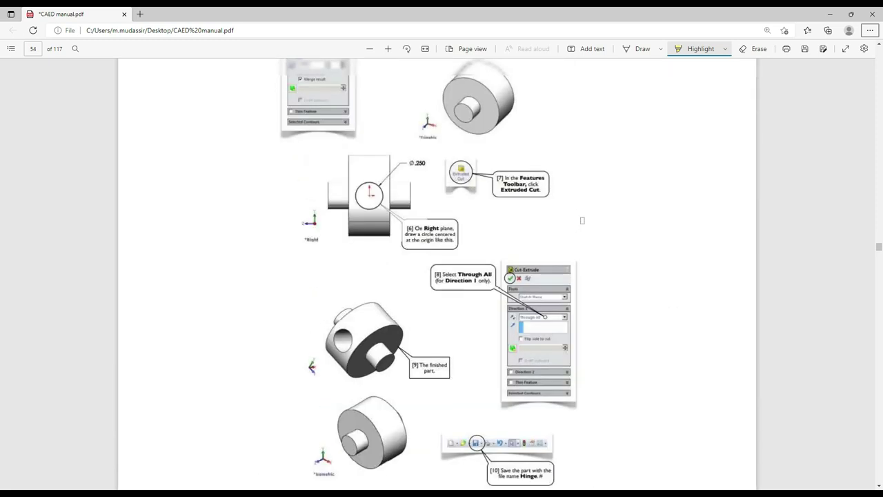
{"action": "scroll", "coordinate": [582, 220], "scroll_direction": "down", "scroll_amount": 5}
{"action": "scroll", "coordinate": [582, 220], "scroll_direction": "down", "scroll_amount": 1}
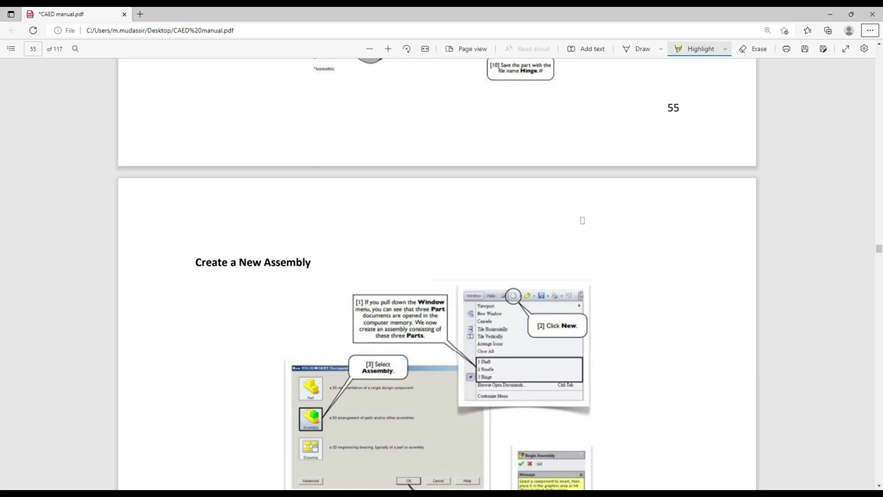
{"action": "scroll", "coordinate": [582, 220], "scroll_direction": "down", "scroll_amount": 2}
{"action": "scroll", "coordinate": [582, 220], "scroll_direction": "up", "scroll_amount": 5}
{"action": "scroll", "coordinate": [582, 221], "scroll_direction": "up", "scroll_amount": 5}
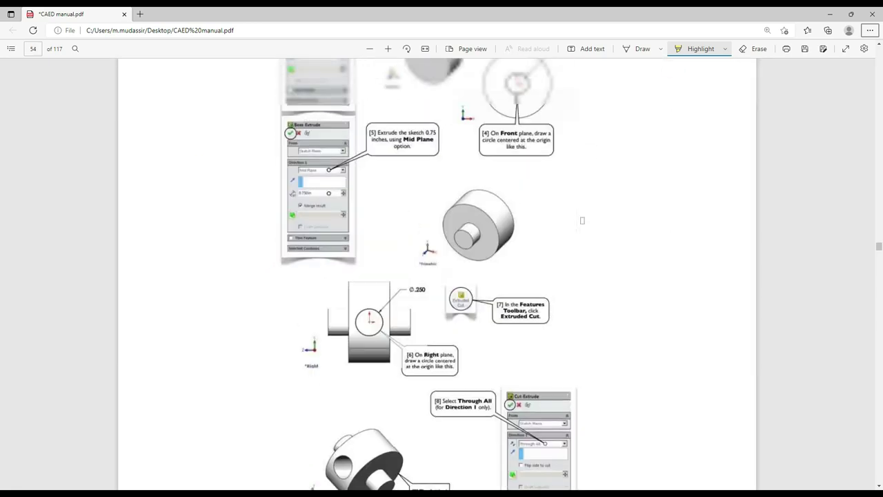
{"action": "scroll", "coordinate": [582, 220], "scroll_direction": "up", "scroll_amount": 2}
{"action": "scroll", "coordinate": [582, 220], "scroll_direction": "up", "scroll_amount": 1}
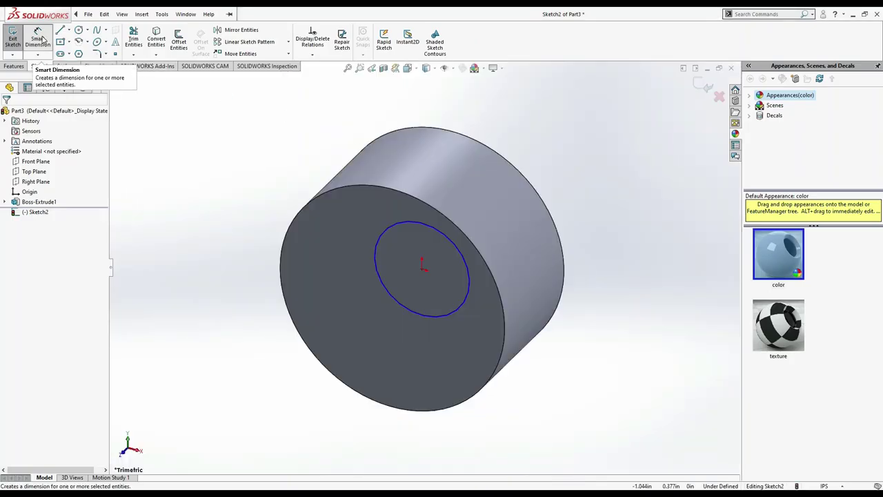
Dimension the sketched circle's diameter to 0.250 in
{"action": "left_click", "coordinate": [467, 292]}
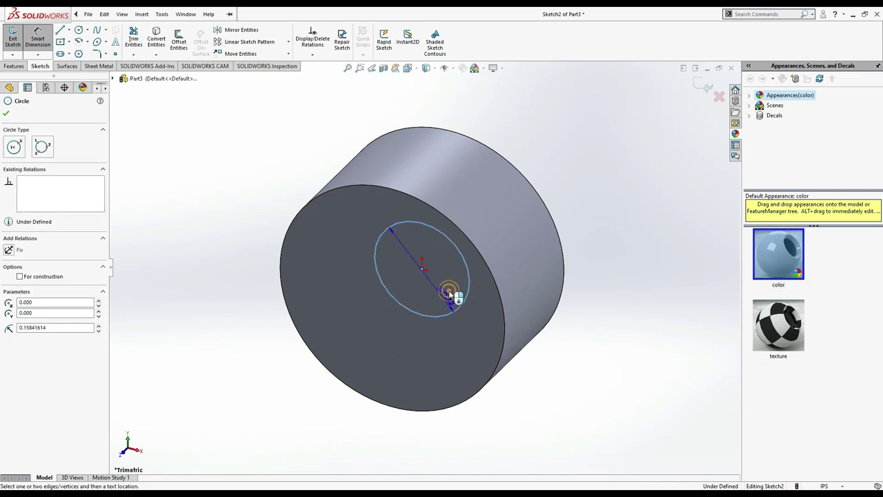
{"action": "left_click", "coordinate": [451, 296]}
{"action": "type", "text": "0.250"}
{"action": "key", "text": "Return"}
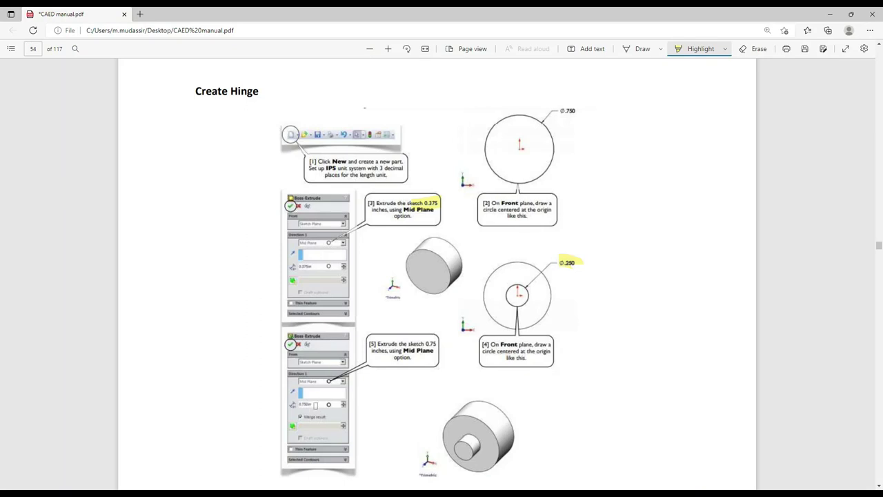
{"action": "left_click_drag", "start_coordinate": [316, 404], "coordinate": [292, 404]}
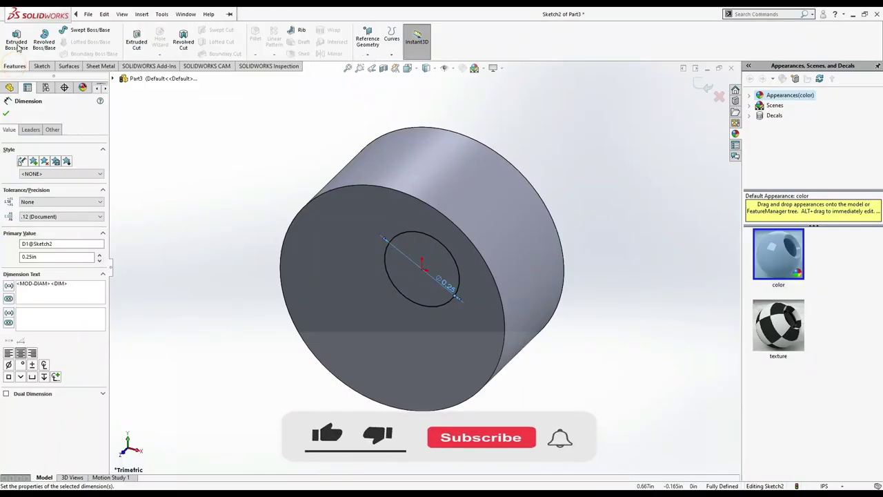
Extrude the 0.25 in circle Mid Plane to 0.75 in as a two-sided boss
{"action": "left_click", "coordinate": [18, 43]}
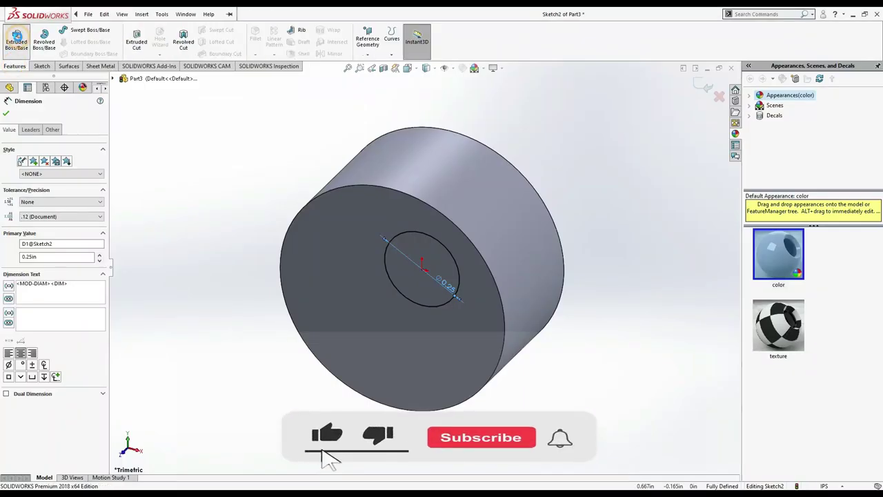
{"action": "type", "text": "0.756"}
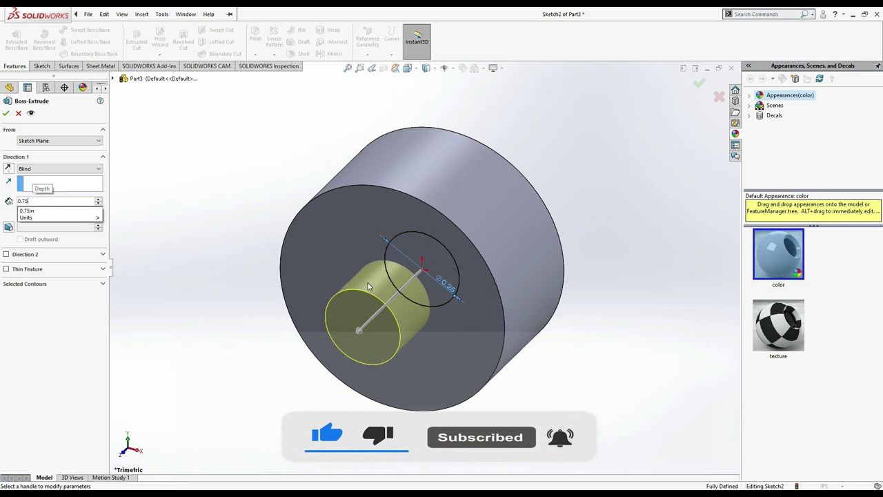
{"action": "key", "text": "Return"}
{"action": "left_click", "coordinate": [66, 168]}
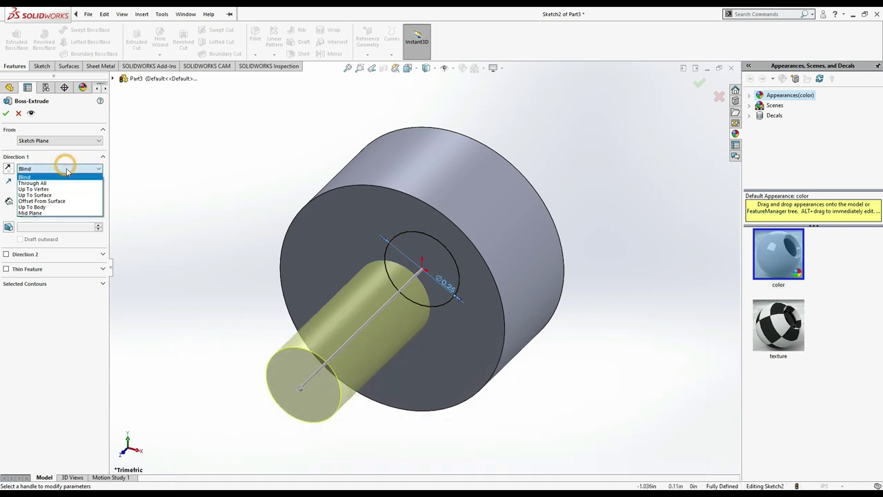
{"action": "left_click", "coordinate": [41, 208]}
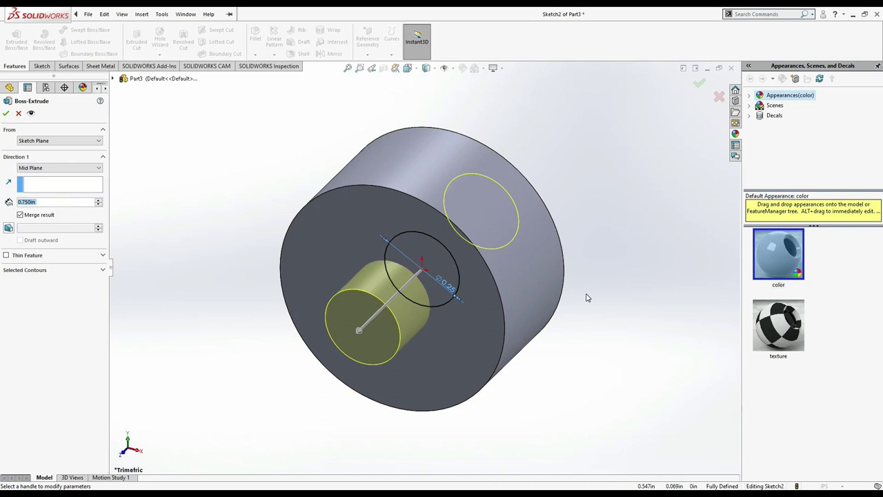
{"action": "middle_click_drag", "start_coordinate": [585, 297], "coordinate": [537, 317]}
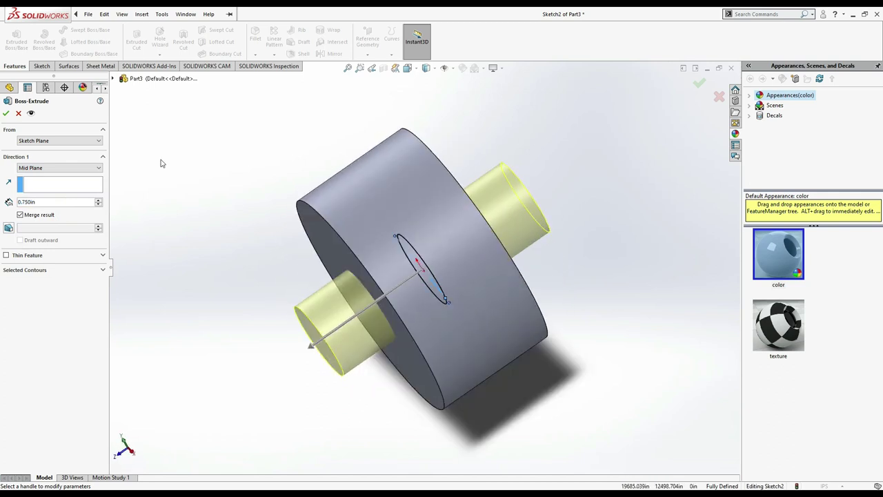
{"action": "left_click", "coordinate": [6, 113]}
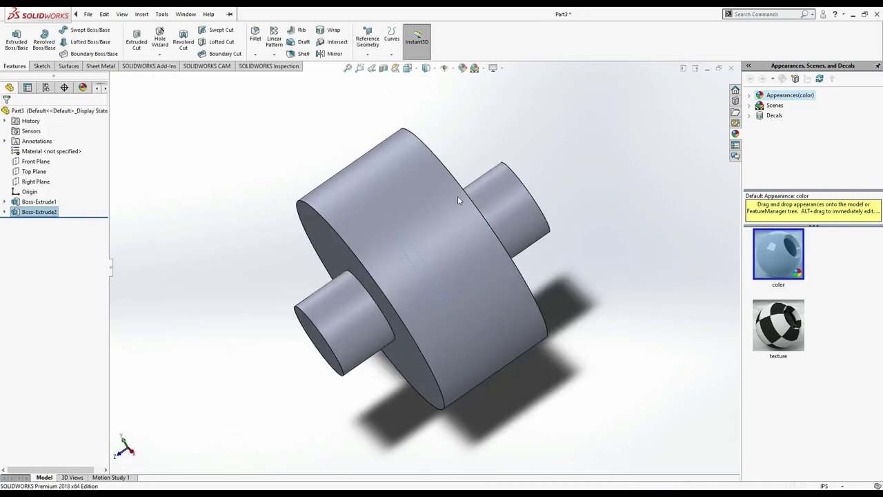
Select the Right Plane and scroll the manual down to steps 6–10
{"action": "middle_click_drag", "start_coordinate": [686, 256], "coordinate": [649, 219]}
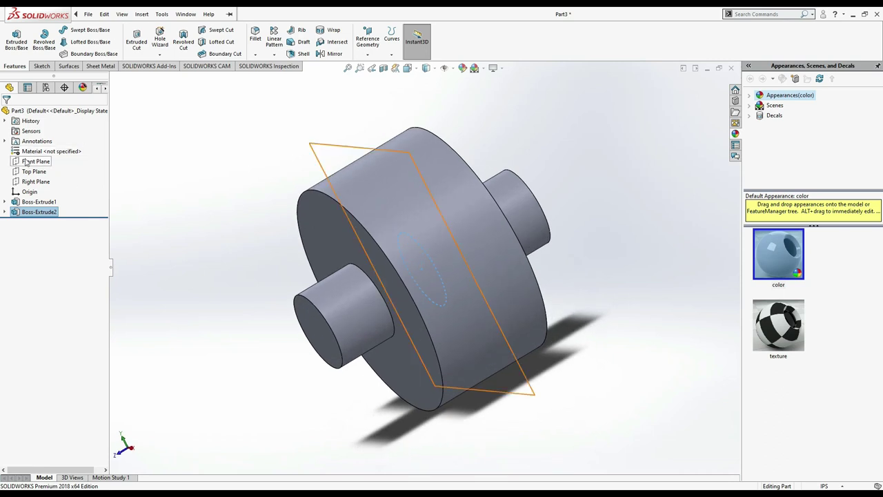
{"action": "left_click", "coordinate": [29, 181]}
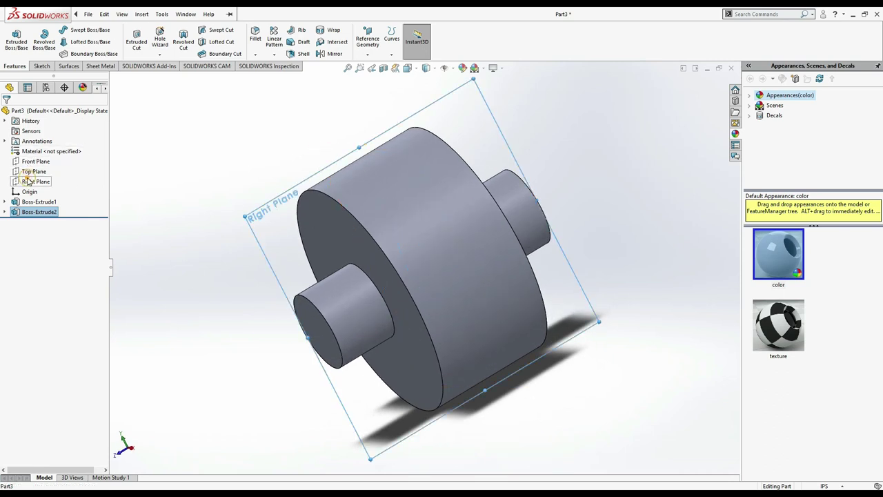
{"action": "middle_click_drag", "start_coordinate": [606, 228], "coordinate": [577, 231]}
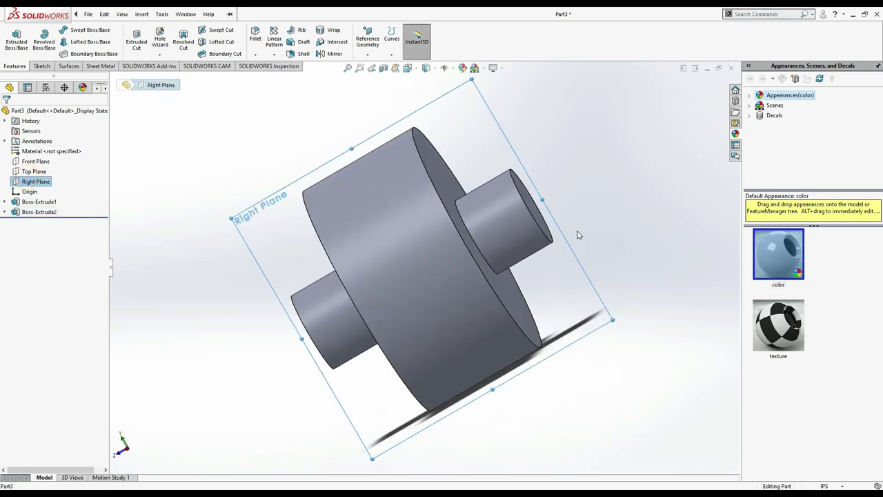
{"action": "key", "text": "alt+Tab"}
{"action": "scroll", "coordinate": [625, 296], "scroll_direction": "down", "scroll_amount": 3}
{"action": "scroll", "coordinate": [625, 295], "scroll_direction": "down", "scroll_amount": 1}
{"action": "scroll", "coordinate": [625, 295], "scroll_direction": "down", "scroll_amount": 2}
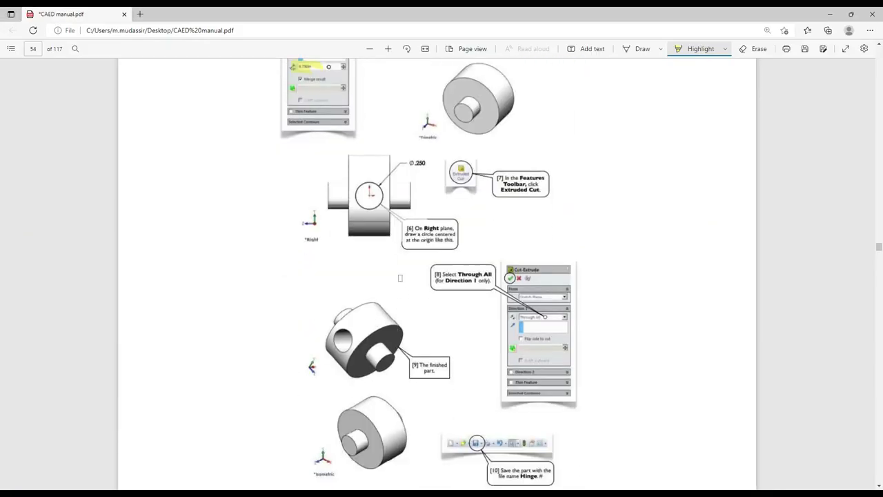
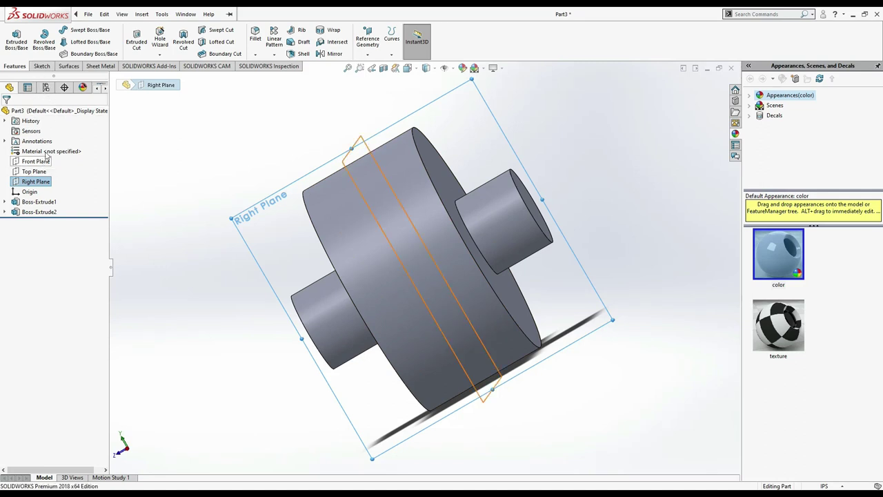
Sketch a circle centred on the origin on the Right Plane, viewed normal to it
{"action": "left_click", "coordinate": [42, 65]}
{"action": "left_click", "coordinate": [15, 36]}
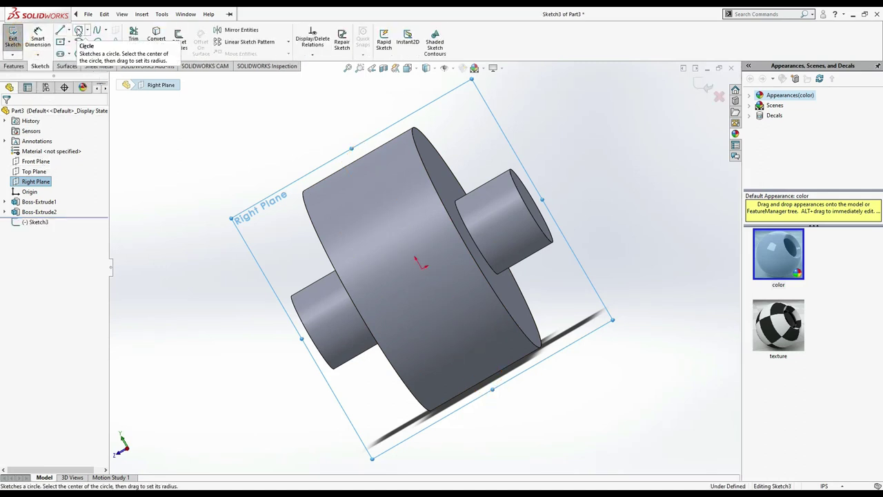
{"action": "left_click", "coordinate": [79, 30]}
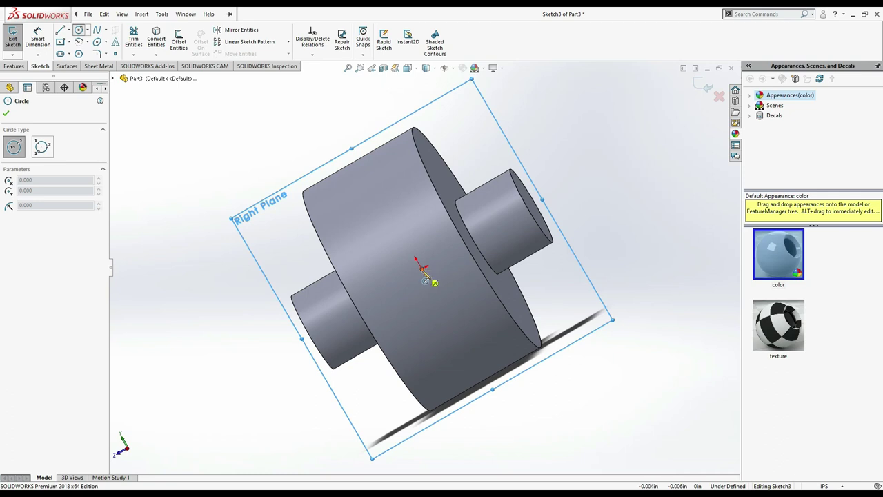
{"action": "left_click", "coordinate": [423, 268]}
{"action": "left_click", "coordinate": [447, 252]}
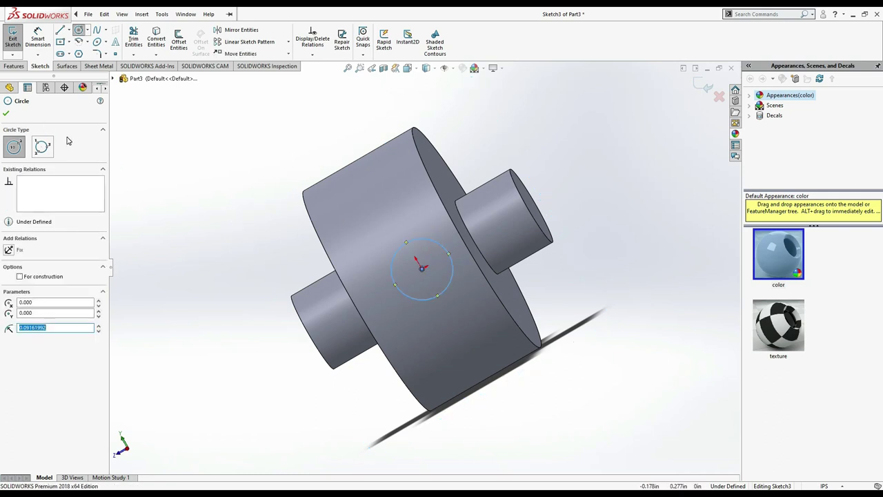
{"action": "key", "text": "ctrl+8"}
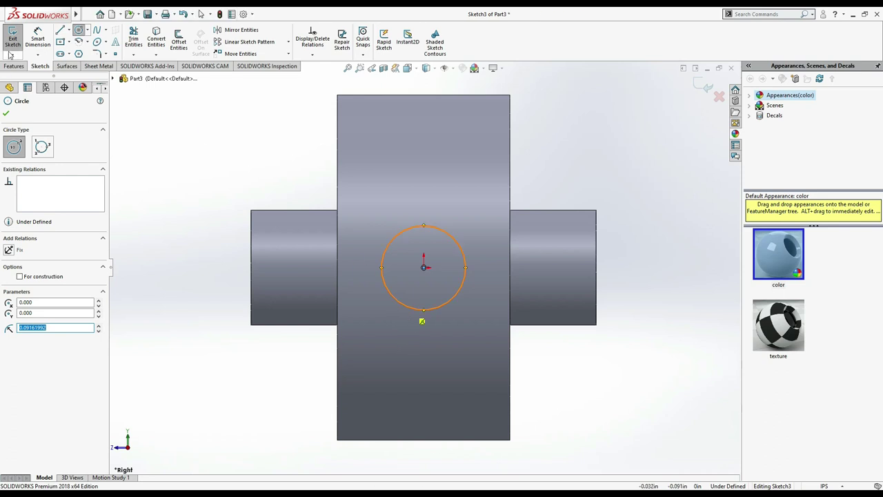
Dimension the circle's diameter to 0.25 in and return to the isometric view
{"action": "left_click", "coordinate": [30, 38]}
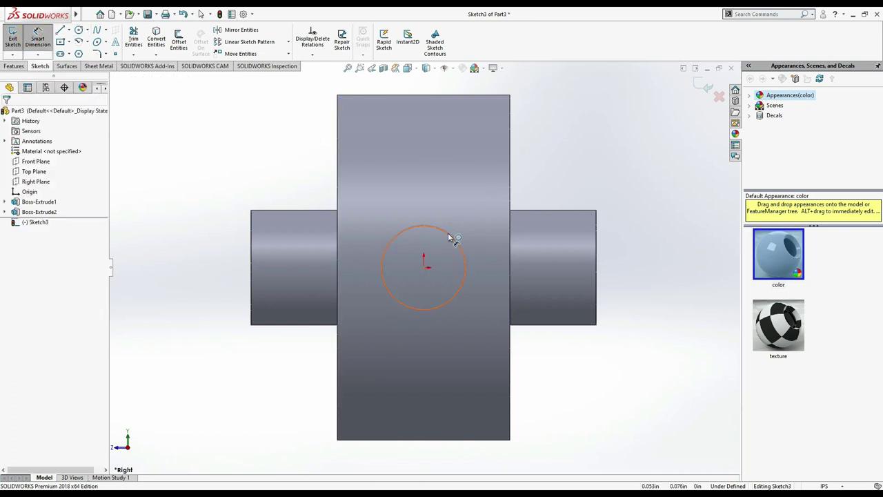
{"action": "left_click", "coordinate": [433, 251]}
{"action": "left_click", "coordinate": [439, 250]}
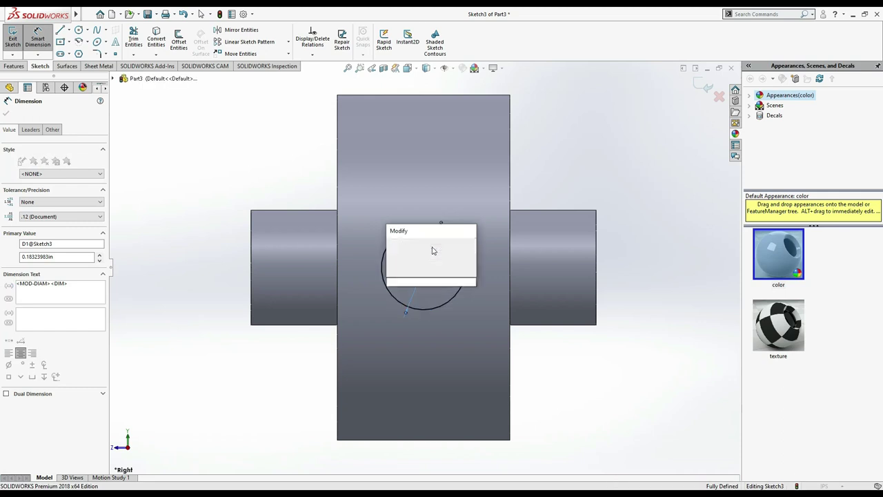
{"action": "type", "text": "0.25"}
{"action": "key", "text": "Return"}
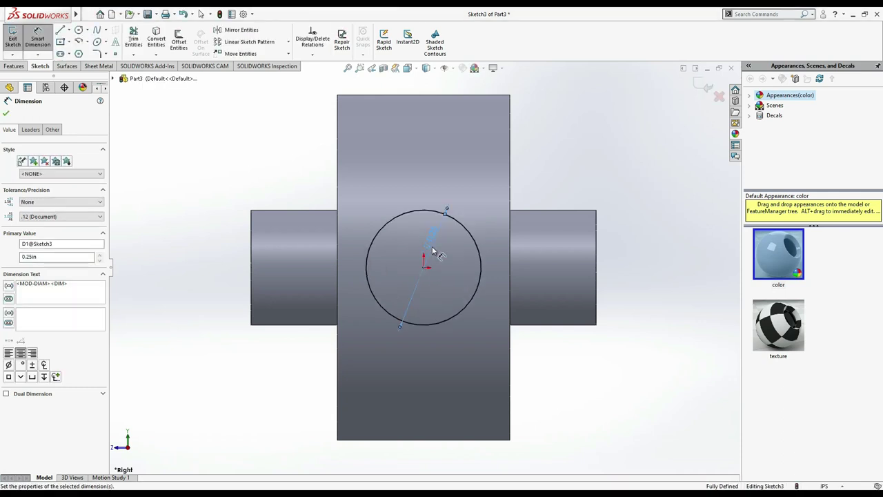
{"action": "key", "text": "ctrl+7"}
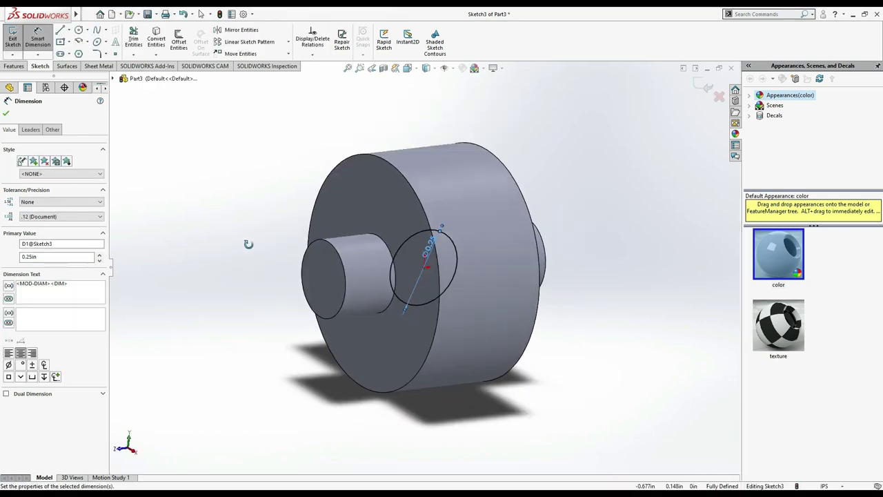
{"action": "left_click", "coordinate": [13, 65]}
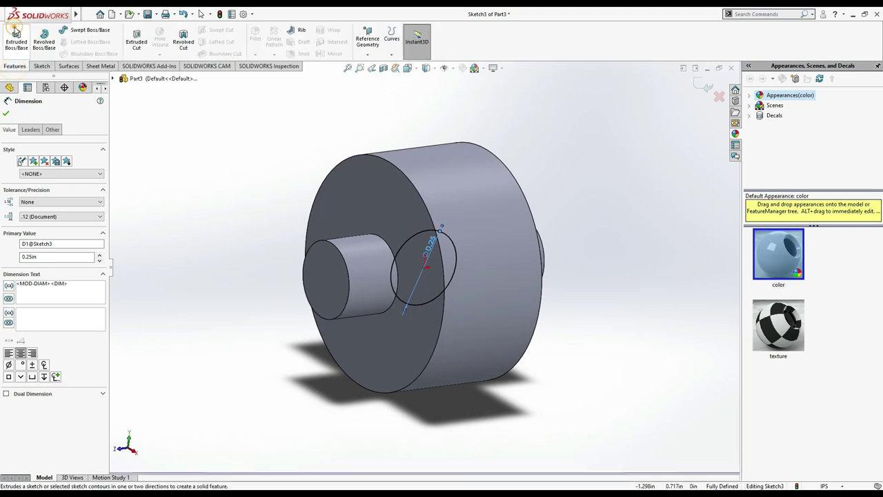
Try the extrude and cut end conditions (Through All both ways, Through All, Blind), then cancel
{"action": "left_click", "coordinate": [16, 38]}
{"action": "left_click", "coordinate": [20, 112]}
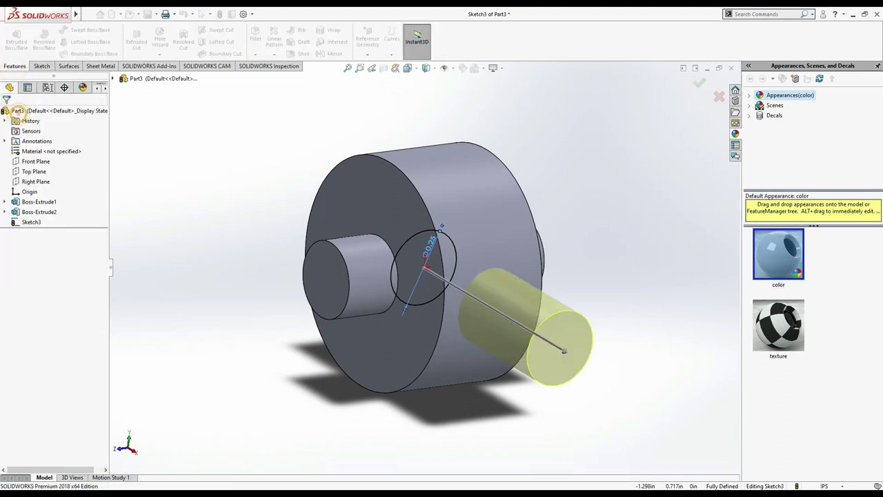
{"action": "left_click", "coordinate": [136, 36]}
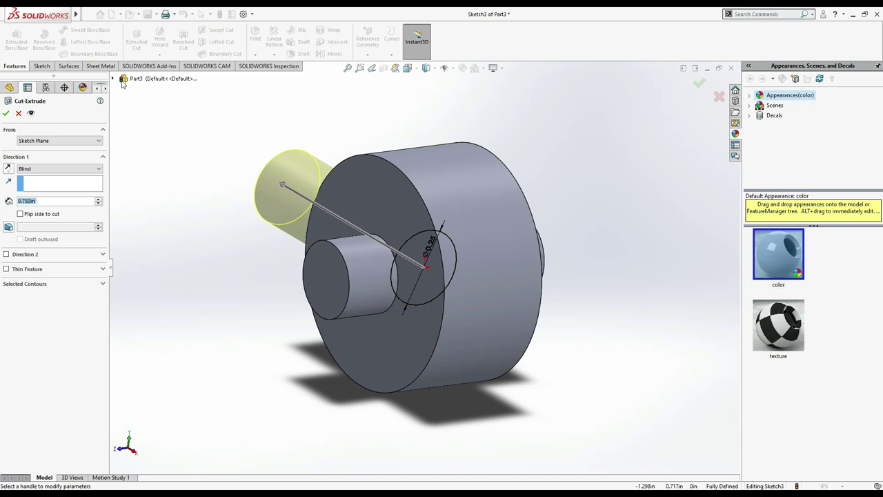
{"action": "left_click", "coordinate": [39, 168]}
{"action": "left_click", "coordinate": [47, 189]}
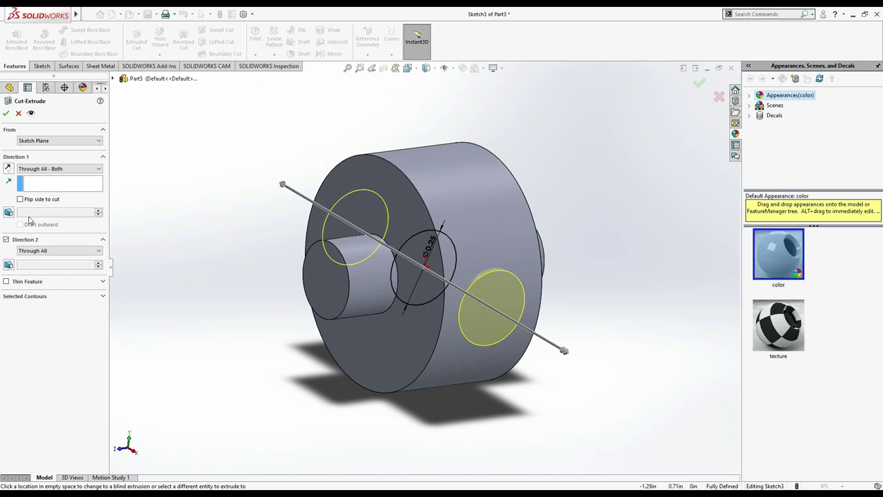
{"action": "left_click", "coordinate": [39, 170]}
{"action": "left_click", "coordinate": [41, 184]}
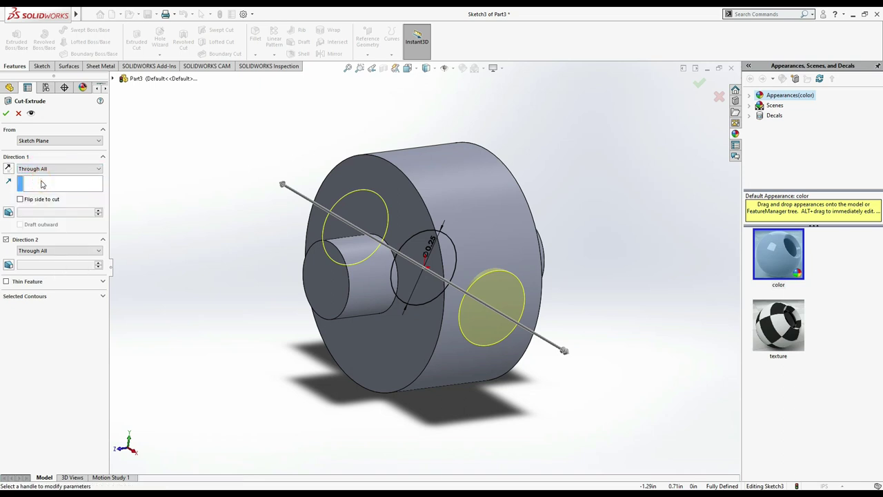
{"action": "left_click", "coordinate": [45, 169]}
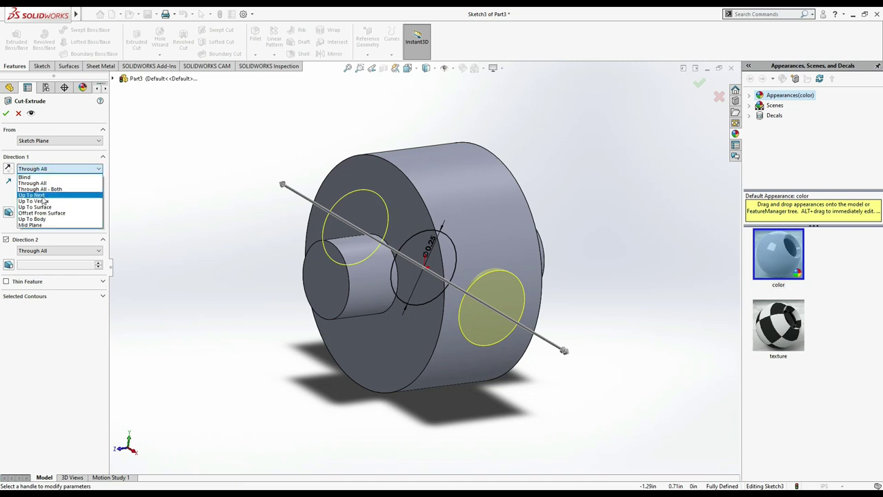
{"action": "left_click", "coordinate": [27, 178]}
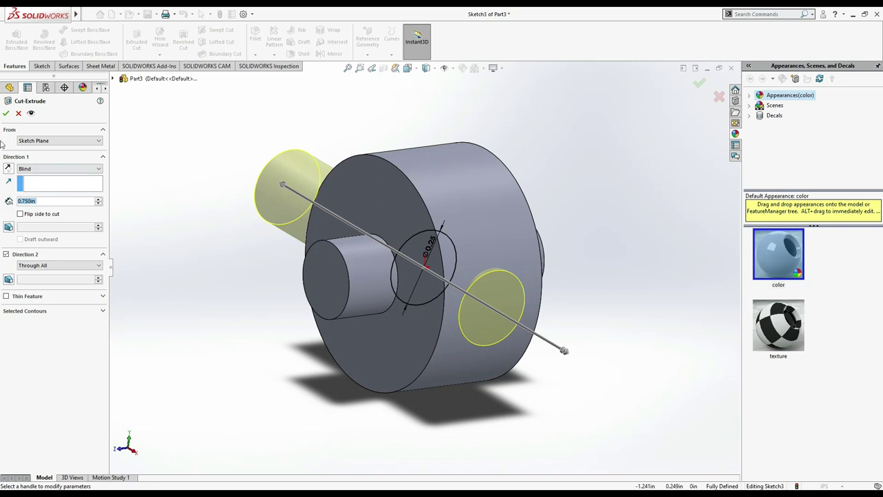
{"action": "left_click", "coordinate": [19, 114]}
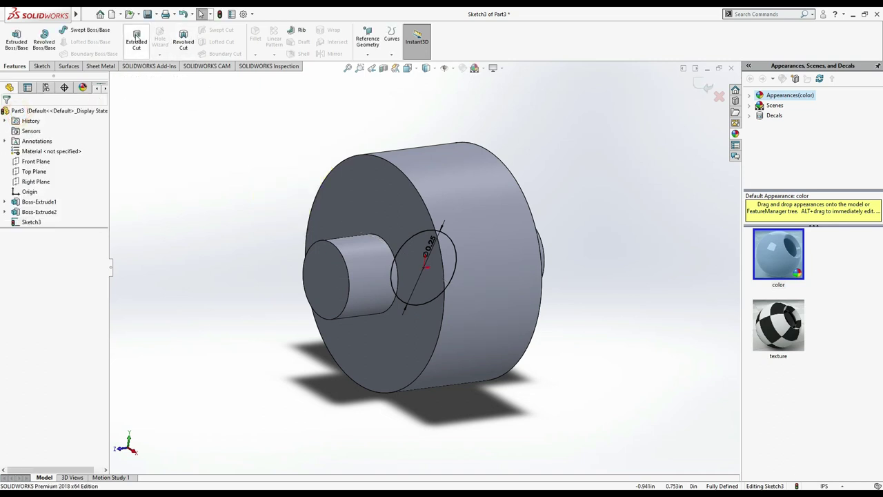
Cut the 0.25 in circle Blind 0.750 in deep and orbit to inspect the hole
{"action": "left_click", "coordinate": [136, 37]}
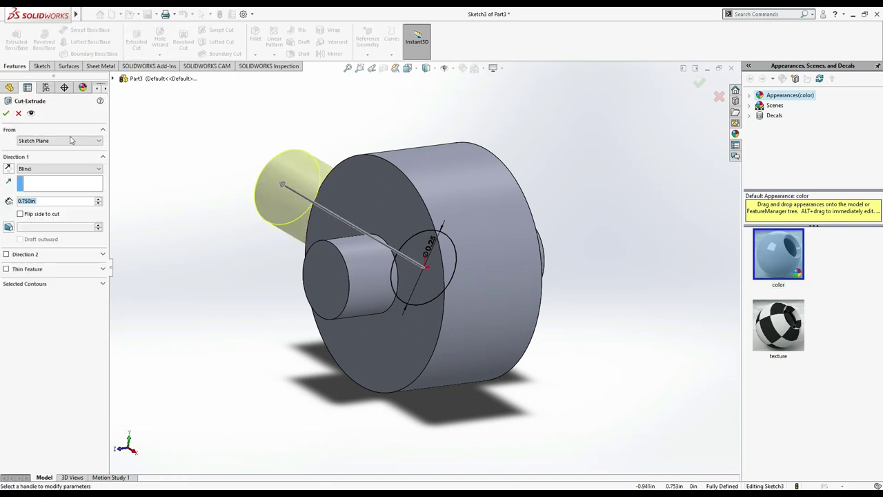
{"action": "middle_click_drag", "start_coordinate": [193, 298], "coordinate": [238, 286]}
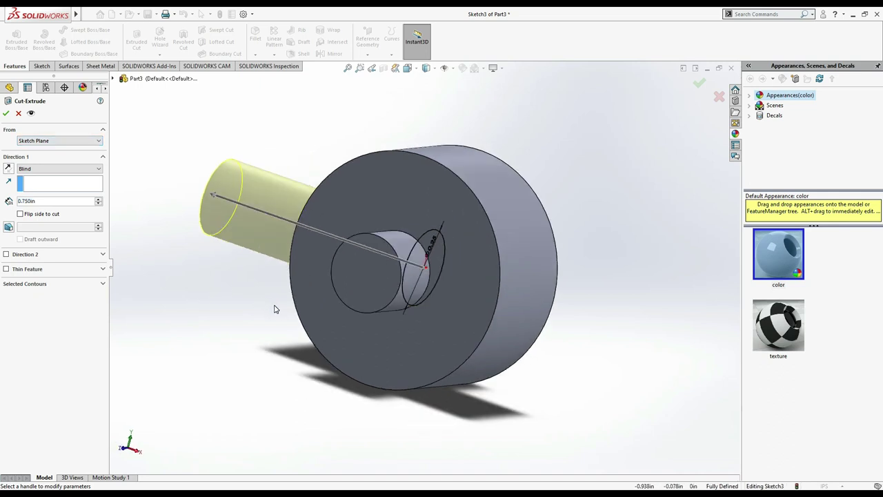
{"action": "left_click", "coordinate": [6, 113]}
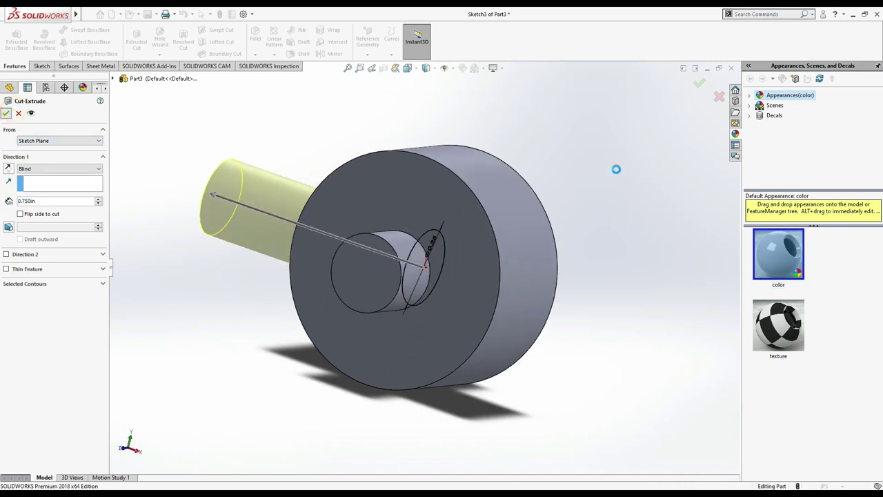
{"action": "mouse_move", "coordinate": [627, 331]}
{"action": "middle_mouse_down"}
{"action": "mouse_move", "coordinate": [660, 354]}
{"action": "mouse_move", "coordinate": [669, 377]}
{"action": "middle_mouse_up"}
{"action": "middle_click_drag", "start_coordinate": [628, 338], "coordinate": [646, 345]}
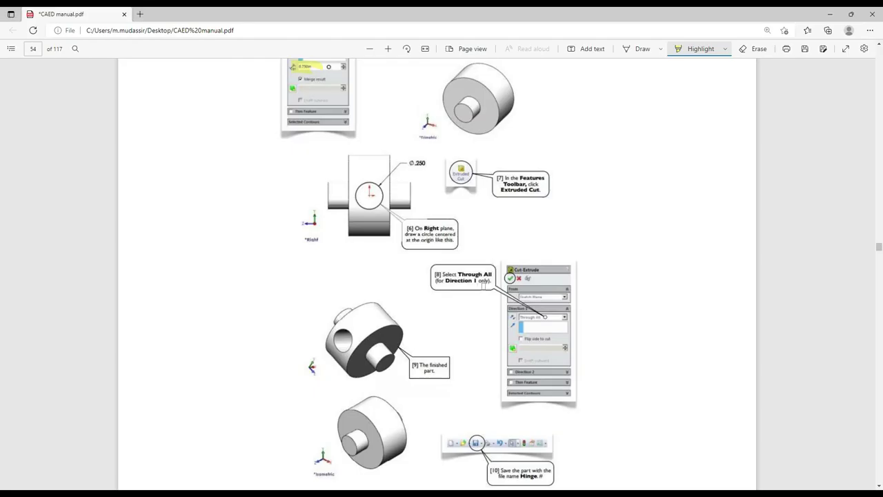
Scroll the CAED manual PDF, then jump to page 26, the Threaded Shaft exercise
{"action": "scroll", "coordinate": [498, 269], "scroll_direction": "down", "scroll_amount": 1}
{"action": "scroll", "coordinate": [499, 269], "scroll_direction": "up", "scroll_amount": 3, "text": "ctrl"}
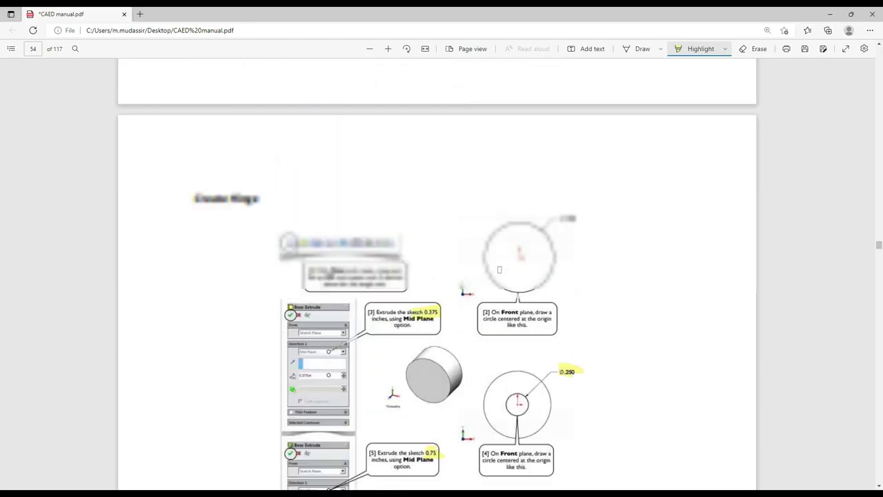
{"action": "scroll", "coordinate": [499, 269], "scroll_direction": "up", "scroll_amount": 5}
{"action": "scroll", "coordinate": [499, 269], "scroll_direction": "up", "scroll_amount": 1}
{"action": "scroll", "coordinate": [498, 269], "scroll_direction": "down", "scroll_amount": 1}
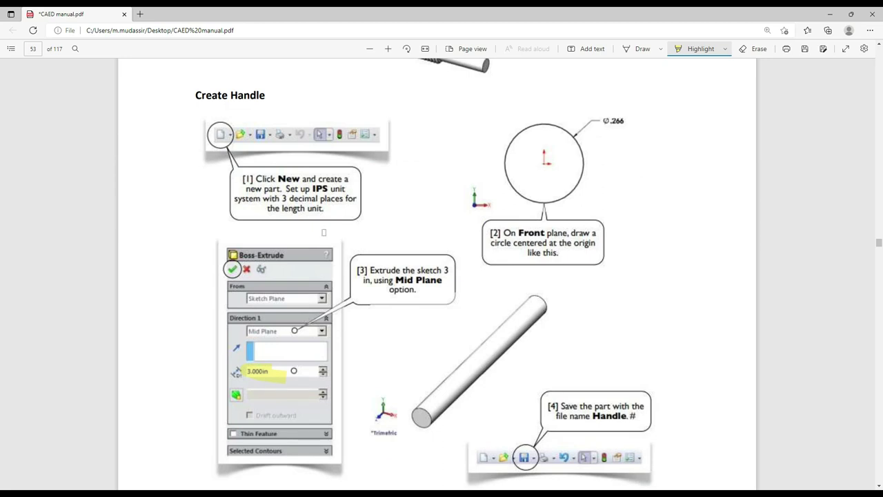
{"action": "left_click", "coordinate": [33, 46]}
{"action": "key", "text": "Return"}
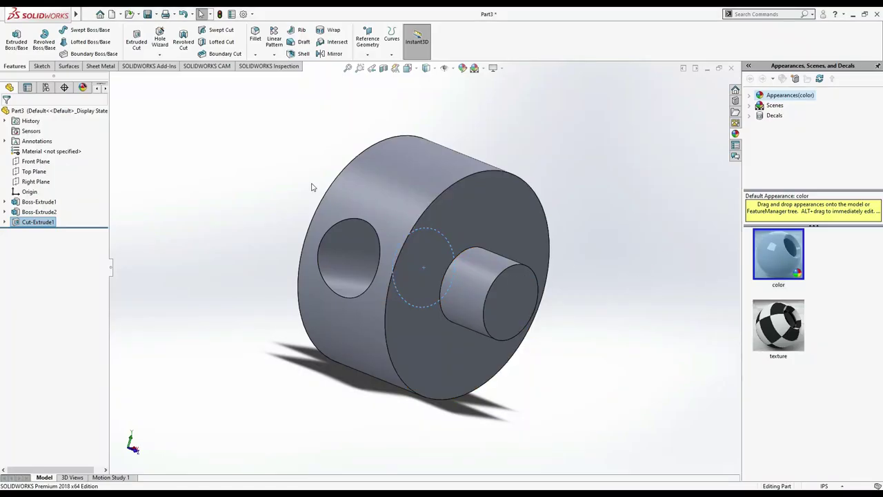
Colour the whole part green (RGB 128, 255, 128) and close the part document
{"action": "left_click", "coordinate": [256, 211]}
{"action": "scroll", "coordinate": [347, 158], "scroll_direction": "up", "scroll_amount": 3}
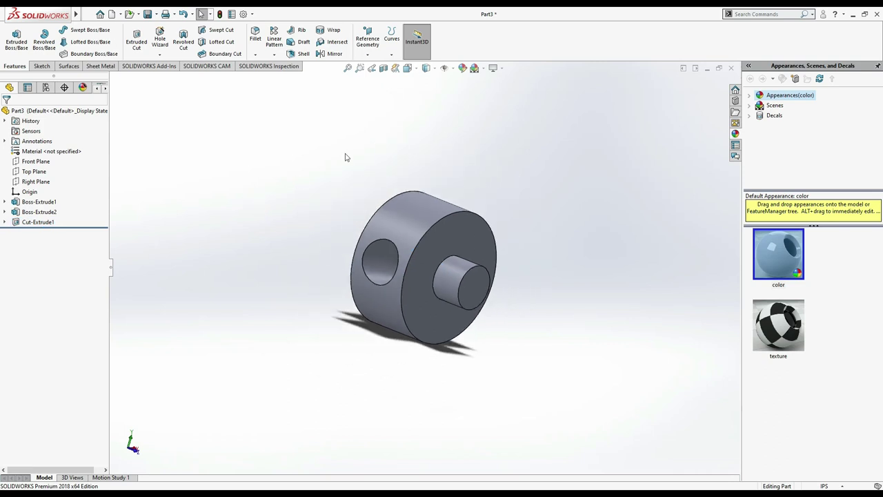
{"action": "left_click", "coordinate": [462, 67]}
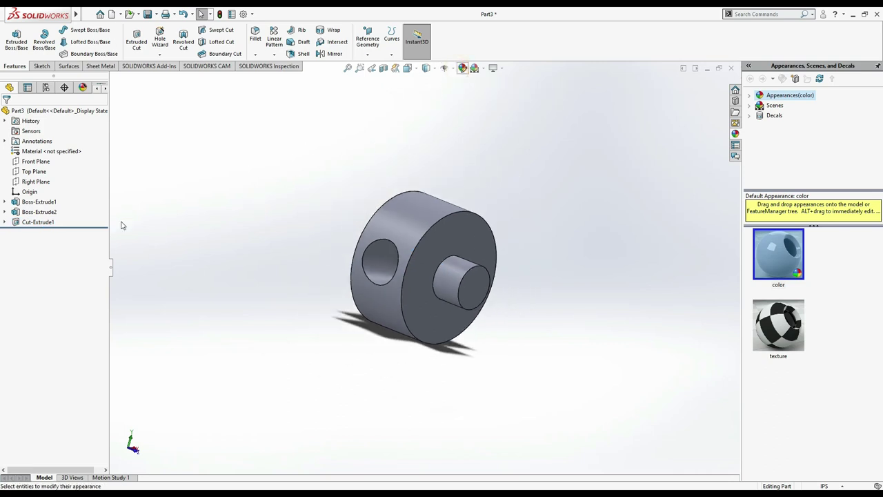
{"action": "left_click", "coordinate": [51, 298]}
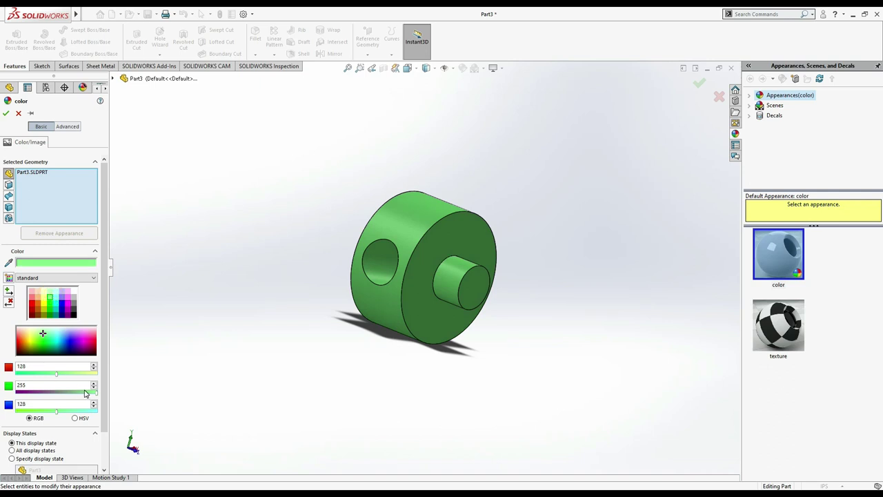
{"action": "left_click", "coordinate": [85, 391]}
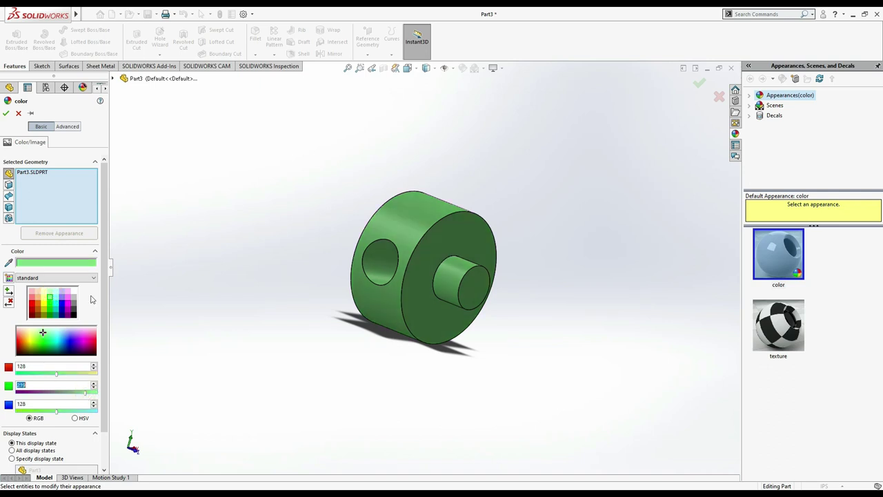
{"action": "left_click", "coordinate": [6, 112]}
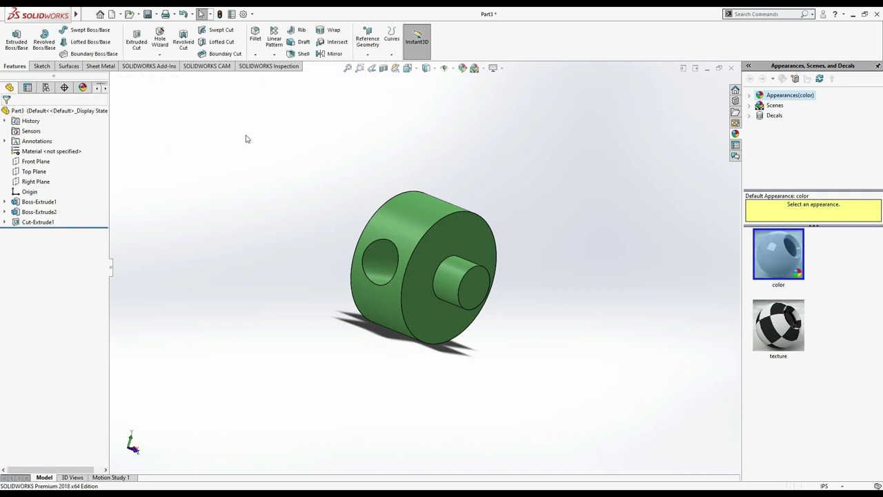
{"action": "left_click", "coordinate": [732, 68]}
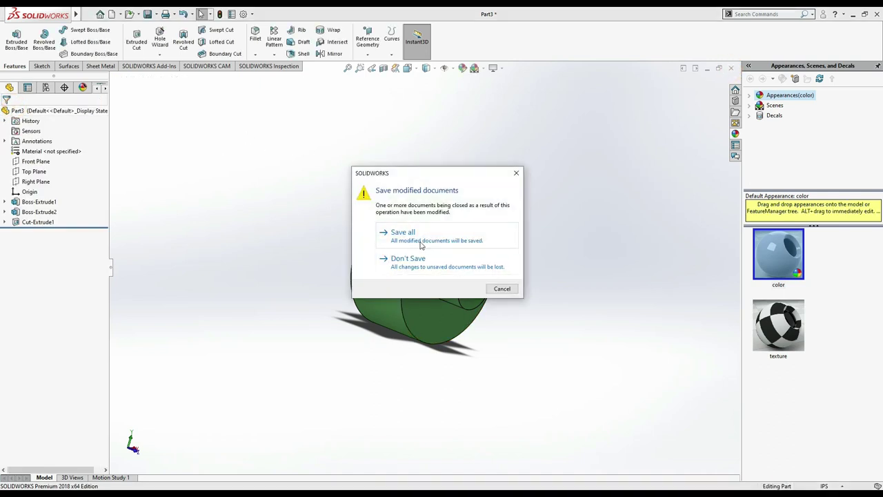
Save the green part into the assembly drawing folder under a 'shaft h…' file name and close it
{"action": "left_click", "coordinate": [421, 243]}
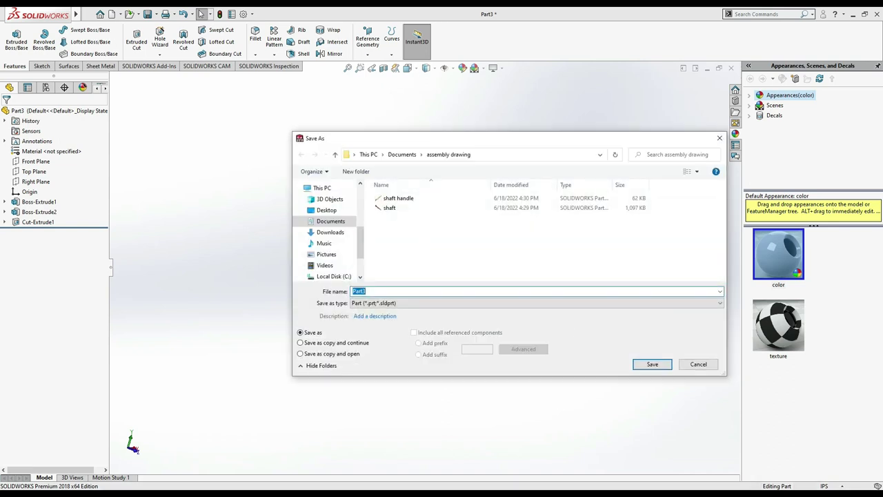
{"action": "type", "text": "shaft g"}
{"action": "key", "text": "BackSpace"}
{"action": "type", "text": "hinge"}
{"action": "key", "text": "Return"}
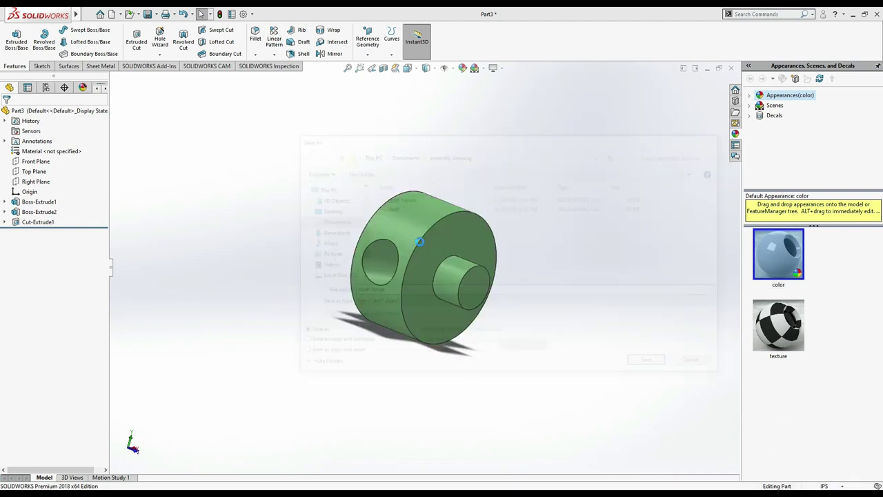
{"action": "key", "text": "ctrl+w"}
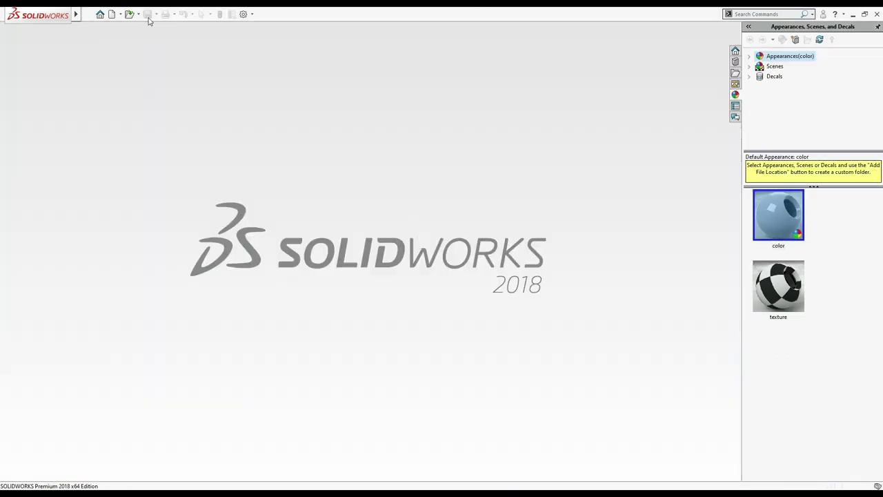
Create a new assembly document, dismissing the initial file browser
{"action": "left_click", "coordinate": [111, 14]}
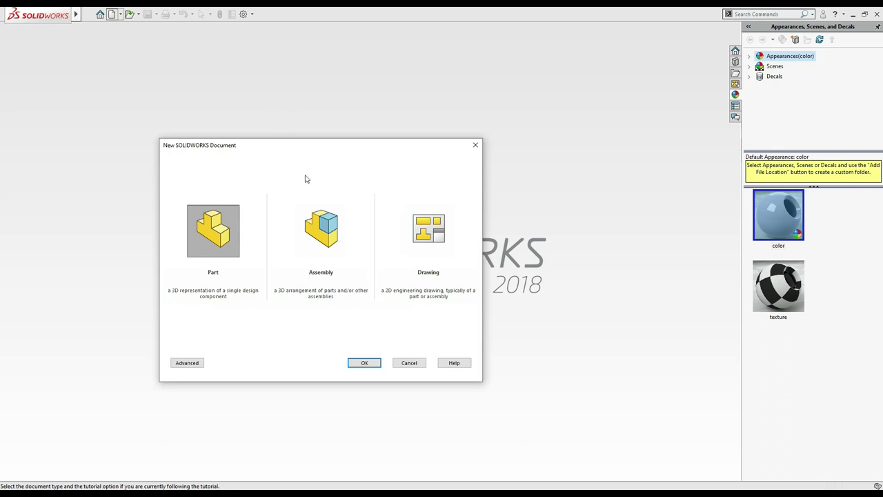
{"action": "left_click", "coordinate": [321, 222]}
{"action": "left_click", "coordinate": [372, 363]}
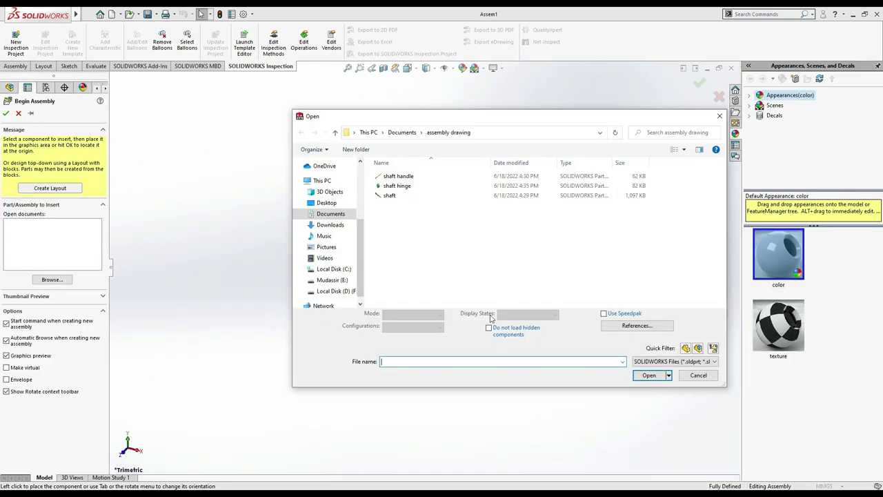
{"action": "left_click", "coordinate": [698, 376]}
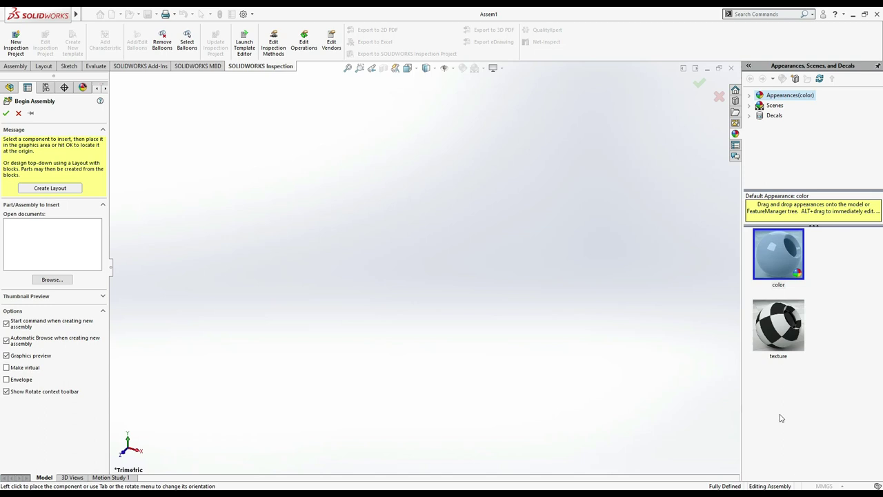
Turn on View Origins so the assembly origin is displayed
{"action": "left_click", "coordinate": [446, 68]}
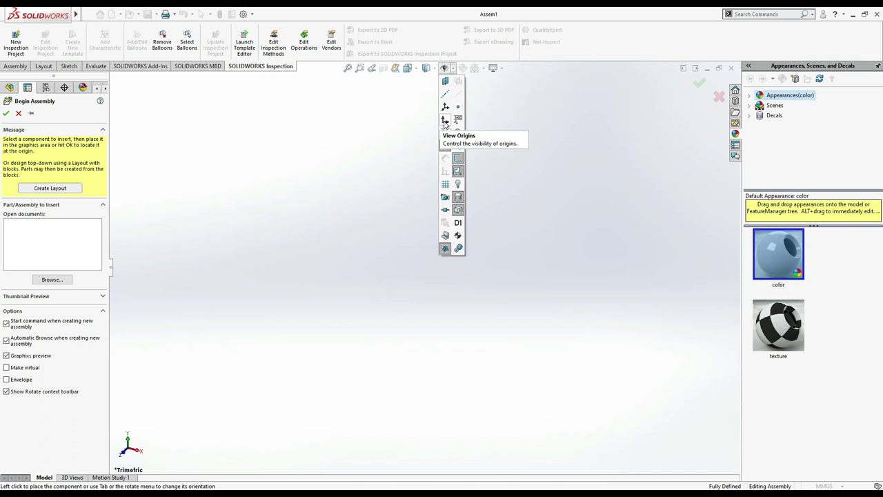
{"action": "left_click", "coordinate": [445, 122]}
{"action": "left_click", "coordinate": [187, 194]}
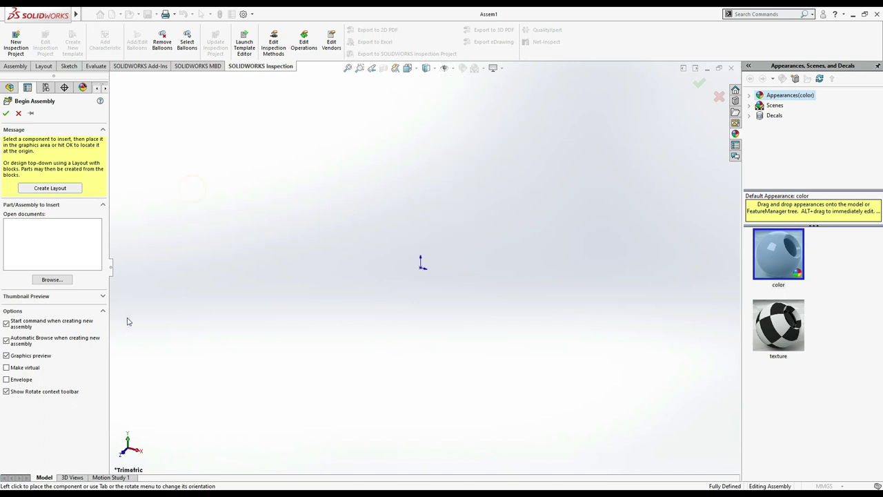
Open Insert Components to browse the assembly drawing folder's part files
{"action": "left_click", "coordinate": [60, 281]}
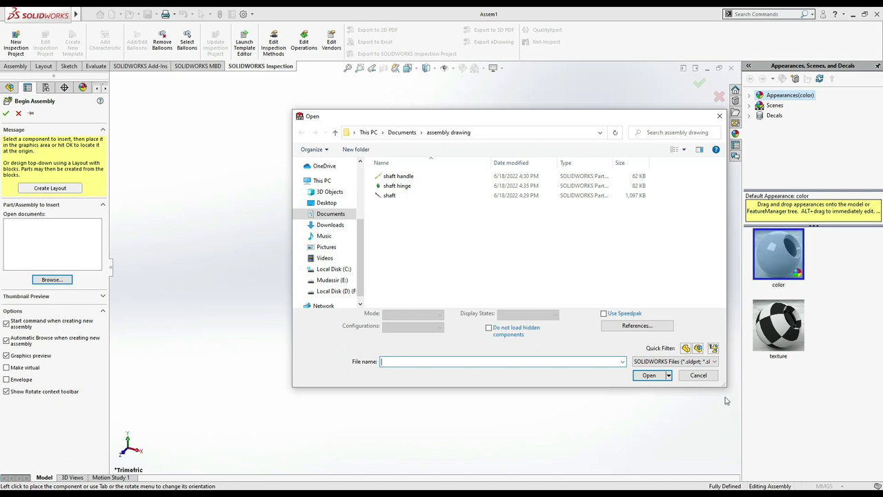
{"action": "left_click", "coordinate": [703, 376]}
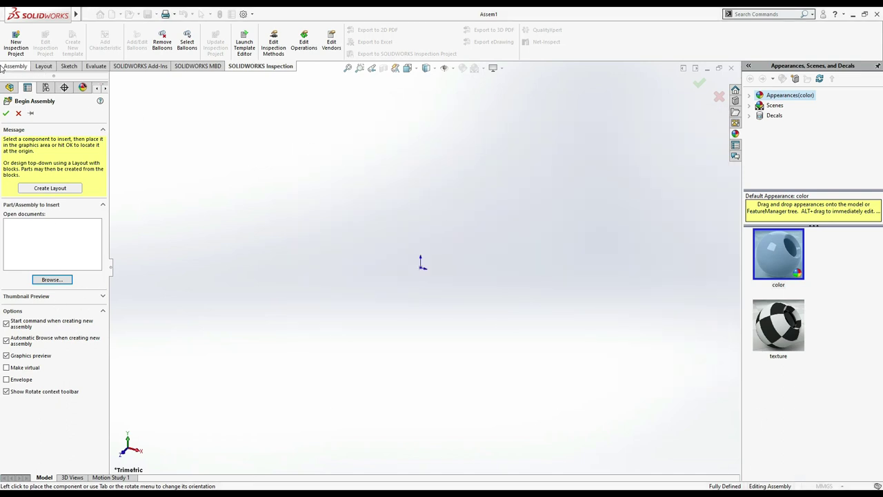
{"action": "left_click", "coordinate": [9, 66]}
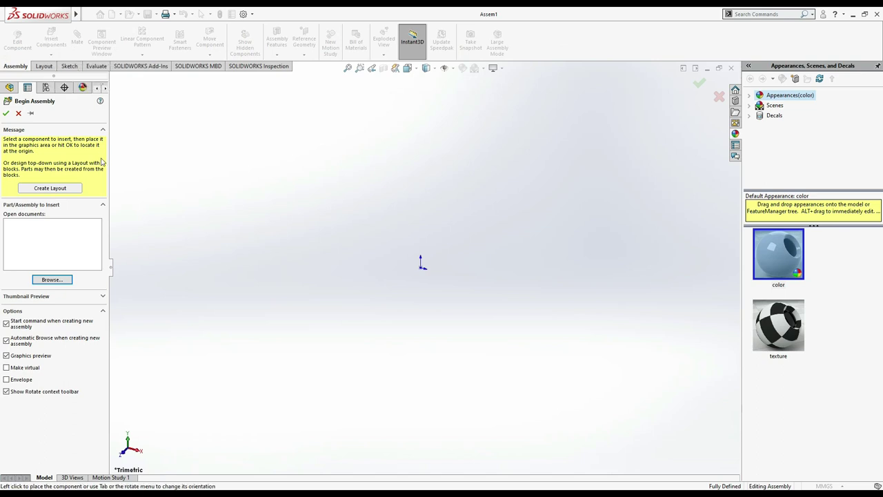
{"action": "left_click", "coordinate": [50, 279]}
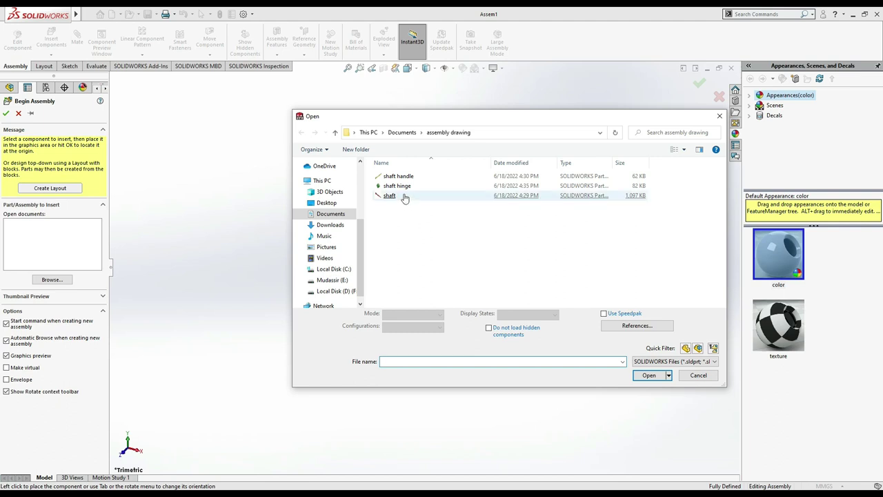
Place the shaft part fixed at the assembly origin as shaft<1>
{"action": "left_click", "coordinate": [398, 197]}
{"action": "double_click", "coordinate": [399, 197]}
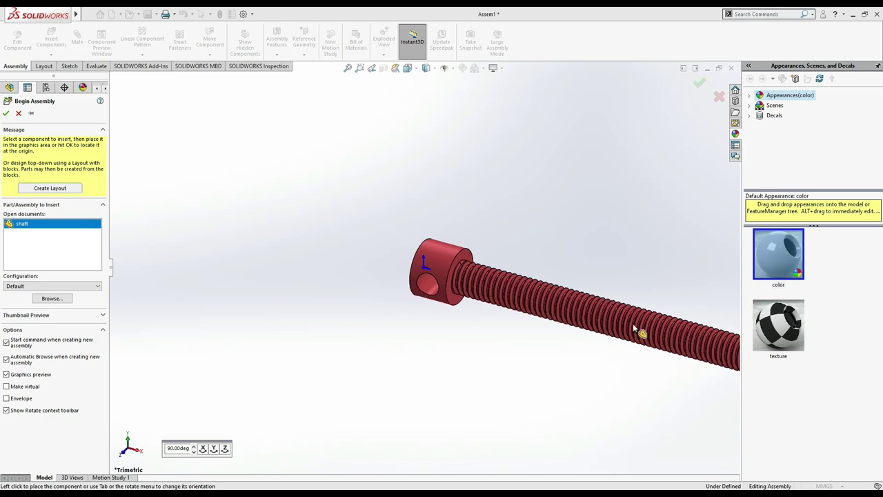
{"action": "left_click", "coordinate": [635, 329]}
{"action": "mouse_move", "coordinate": [678, 285]}
{"action": "middle_mouse_down"}
{"action": "mouse_move", "coordinate": [704, 289]}
{"action": "mouse_move", "coordinate": [688, 300]}
{"action": "middle_mouse_up"}
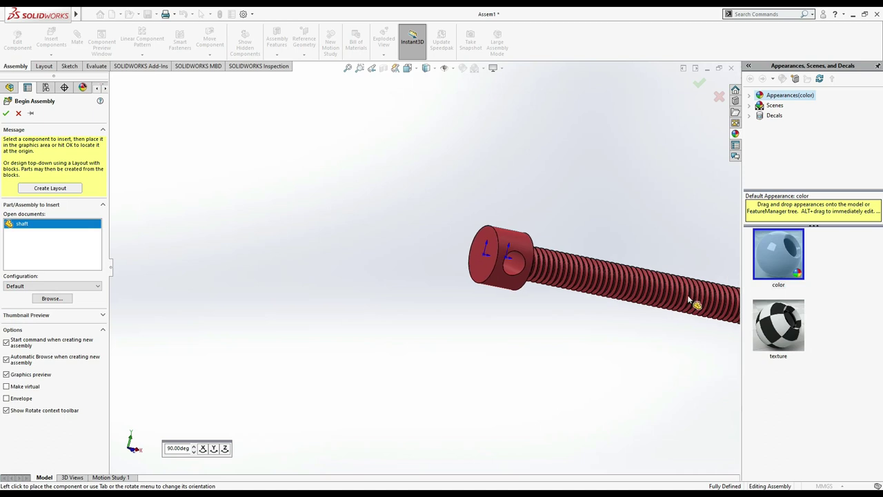
{"action": "key", "text": "f"}
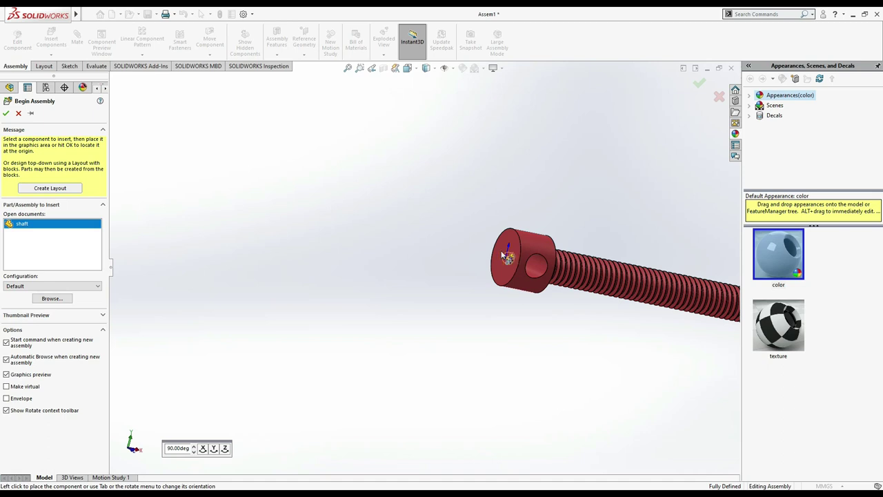
{"action": "left_click", "coordinate": [508, 257]}
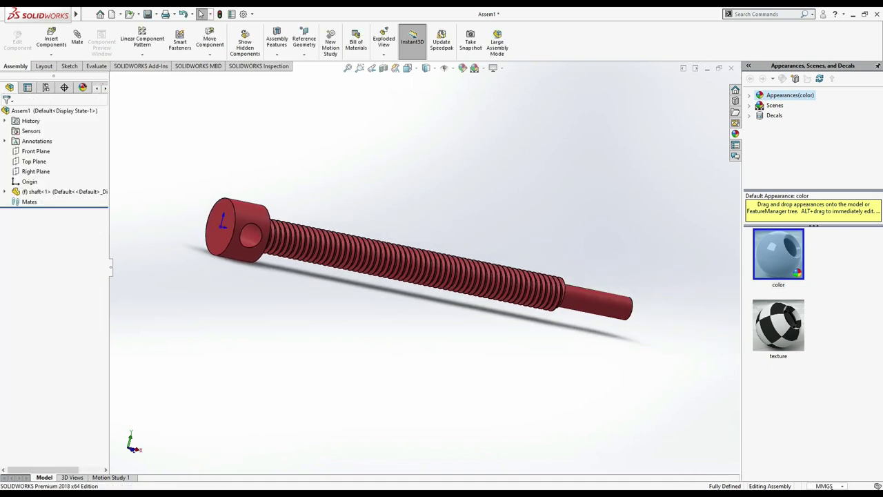
Set the document units to IPS and reorient to an isometric view
{"action": "left_click", "coordinate": [824, 486]}
{"action": "left_click", "coordinate": [790, 460]}
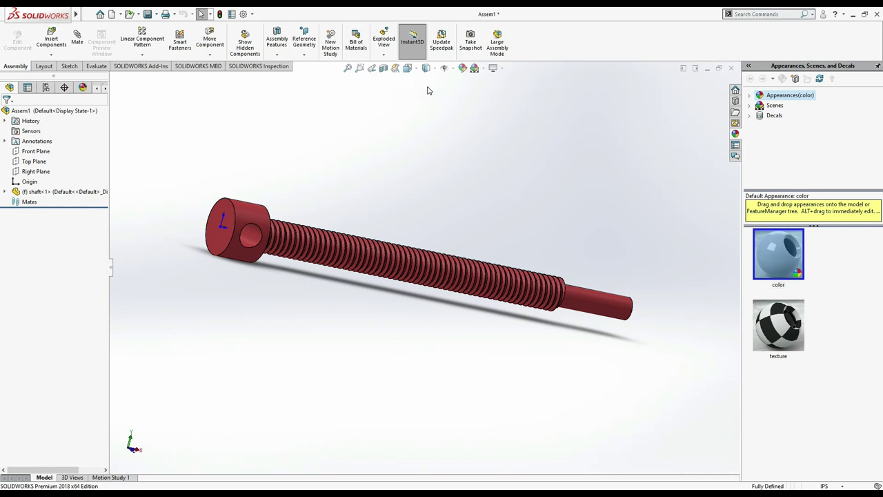
{"action": "key", "text": "space"}
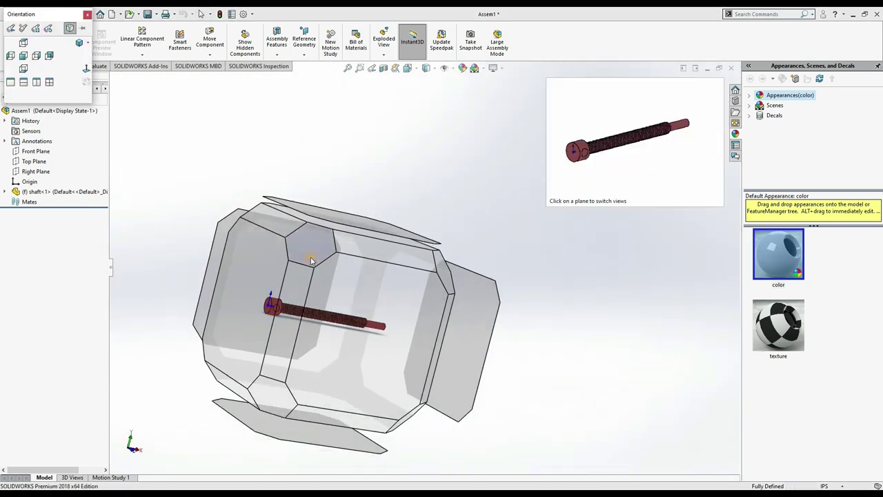
{"action": "left_click", "coordinate": [338, 271]}
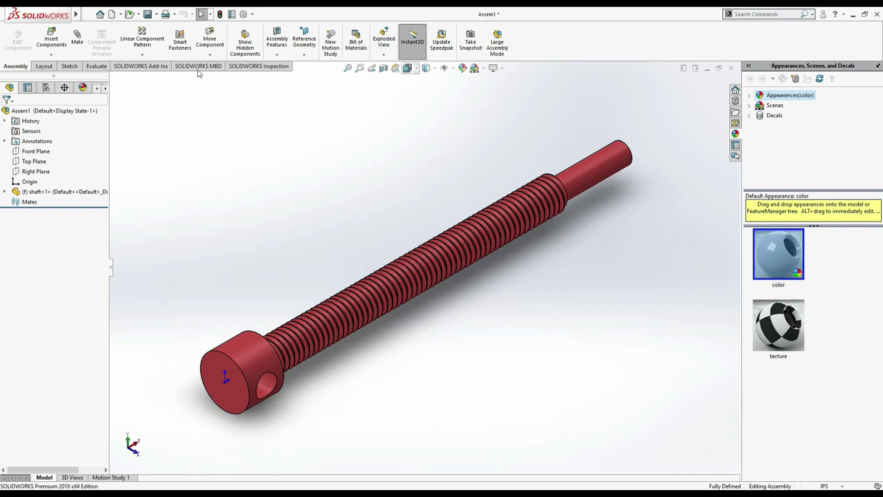
Insert the shaft handle and shaft hinge parts, placing them beside the shaft
{"action": "left_click", "coordinate": [50, 43]}
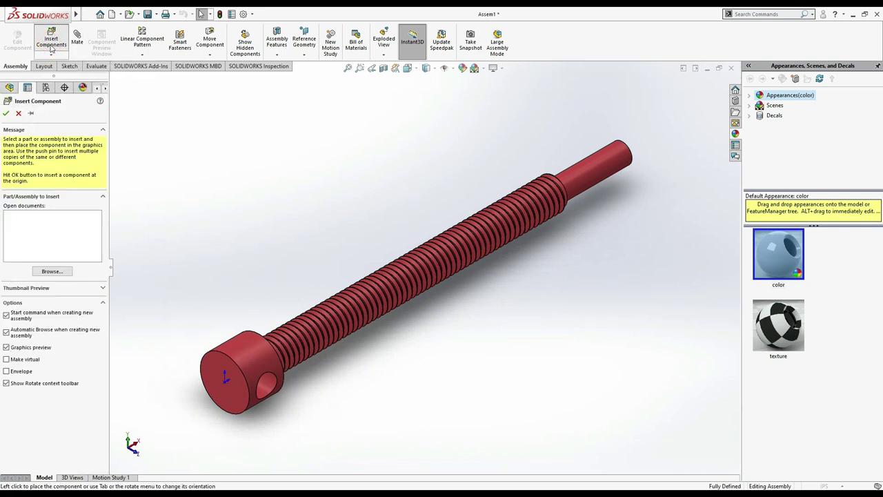
{"action": "left_click", "coordinate": [67, 272]}
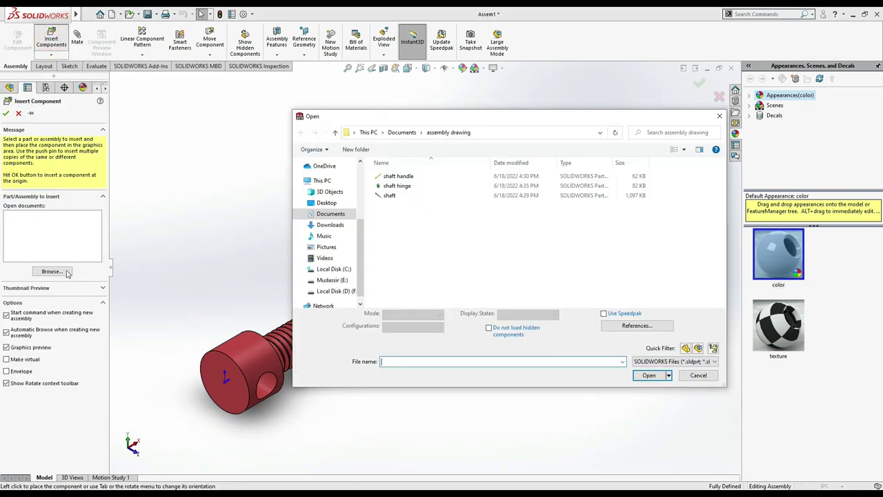
{"action": "left_click", "coordinate": [376, 186]}
{"action": "left_click", "coordinate": [398, 176], "text": "ctrl"}
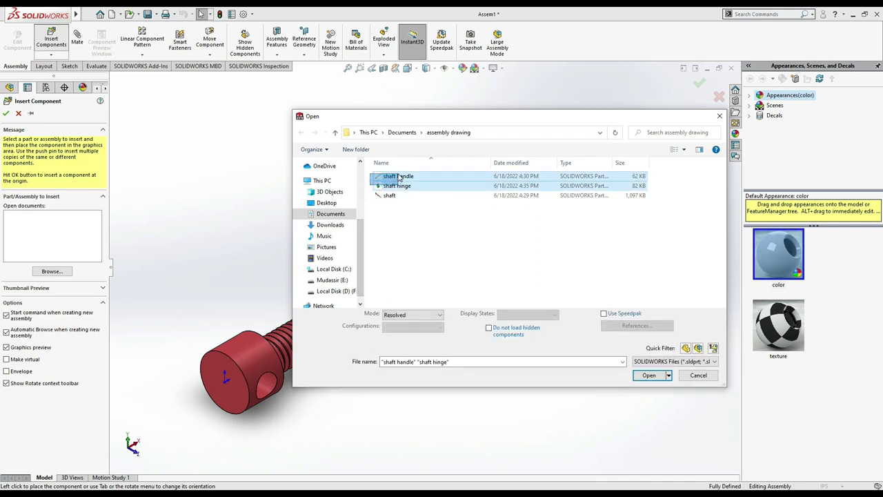
{"action": "left_click", "coordinate": [652, 376]}
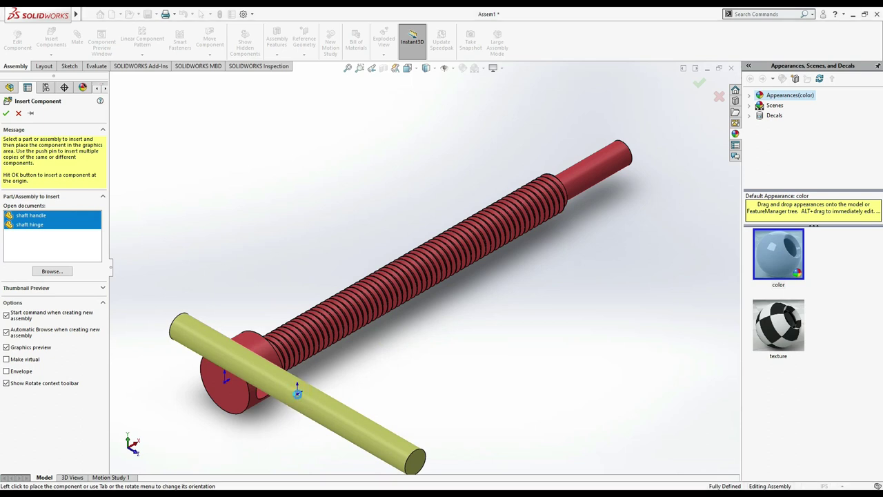
{"action": "left_click", "coordinate": [298, 395]}
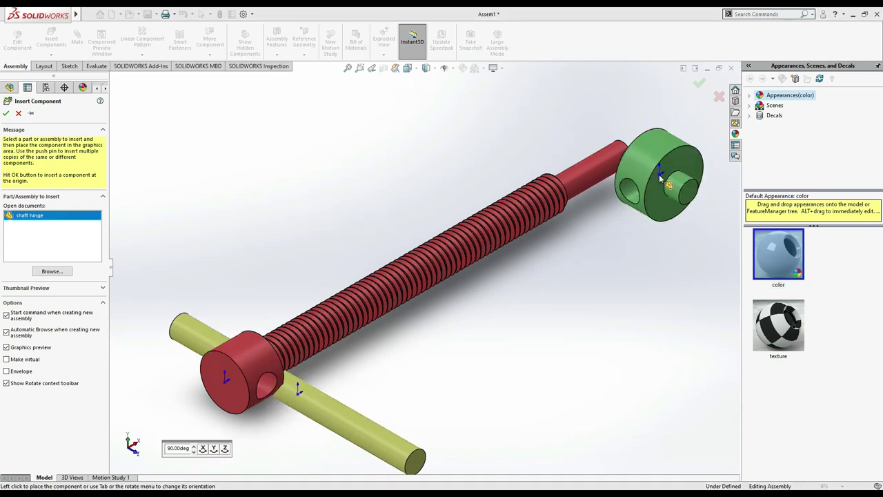
{"action": "left_click", "coordinate": [668, 197]}
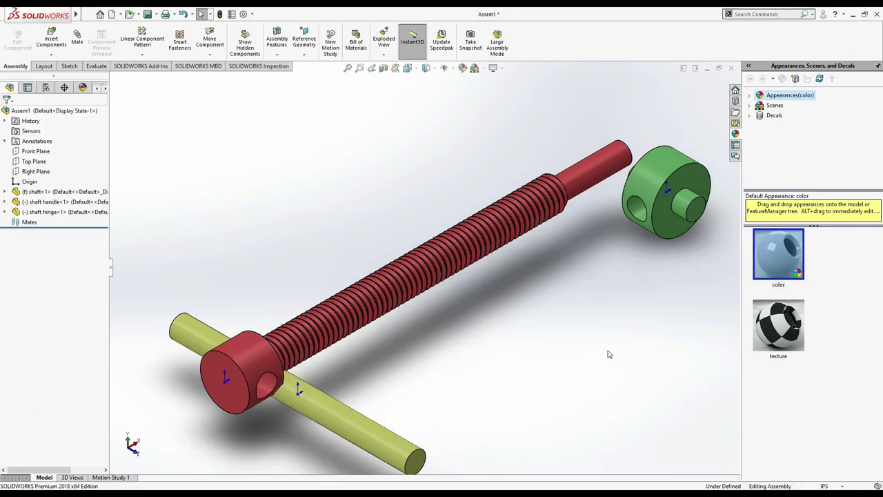
{"action": "key", "text": "z"}
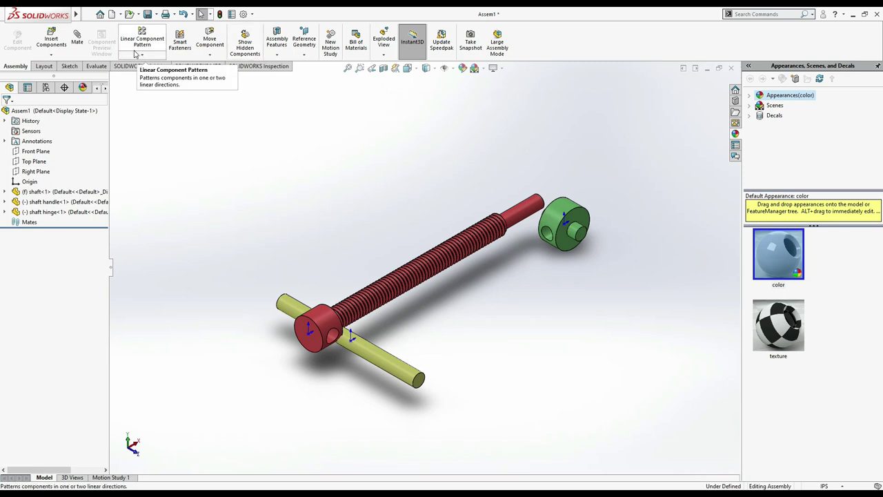
Add a Concentric mate between the handle rod's cylindrical face and the screw head's hole
{"action": "left_click", "coordinate": [76, 44]}
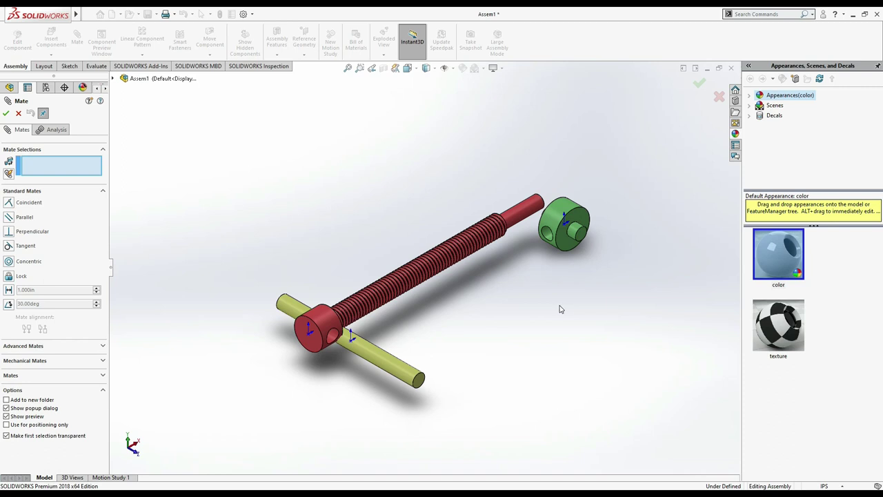
{"action": "mouse_move", "coordinate": [390, 371]}
{"action": "left_mouse_down"}
{"action": "mouse_move", "coordinate": [394, 355]}
{"action": "mouse_move", "coordinate": [411, 371]}
{"action": "left_mouse_up"}
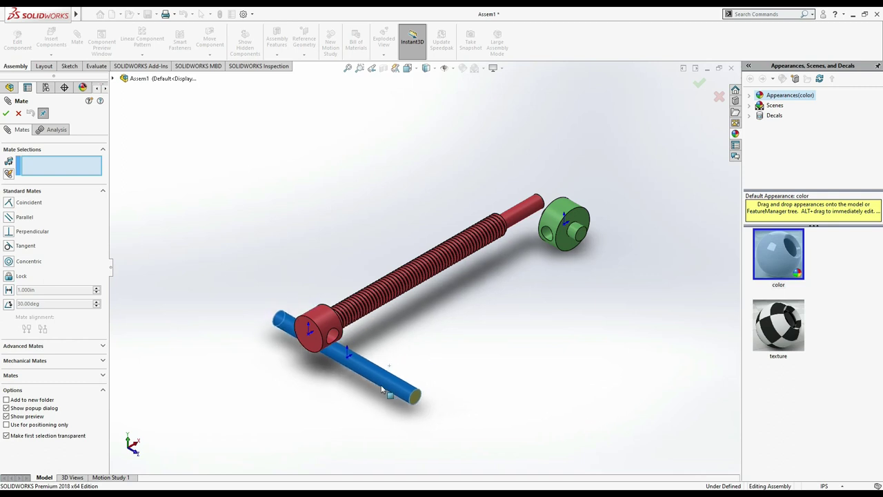
{"action": "left_click_drag", "start_coordinate": [411, 371], "coordinate": [373, 395]}
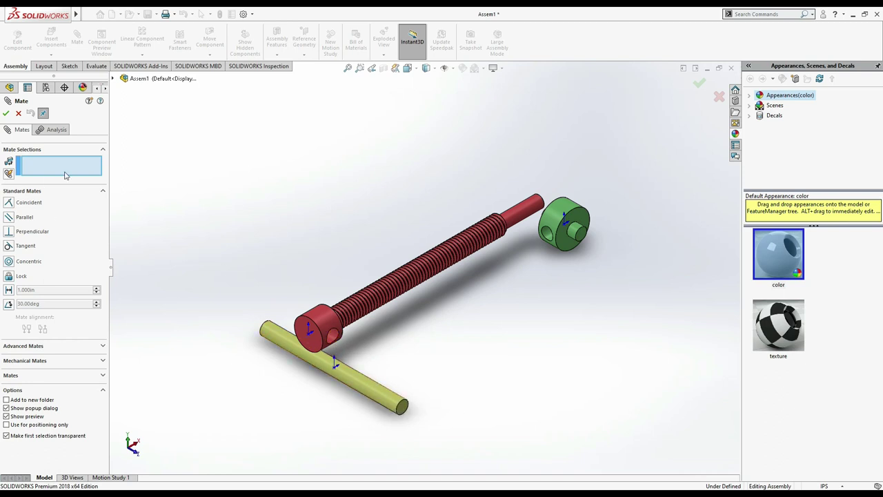
{"action": "left_click", "coordinate": [368, 393]}
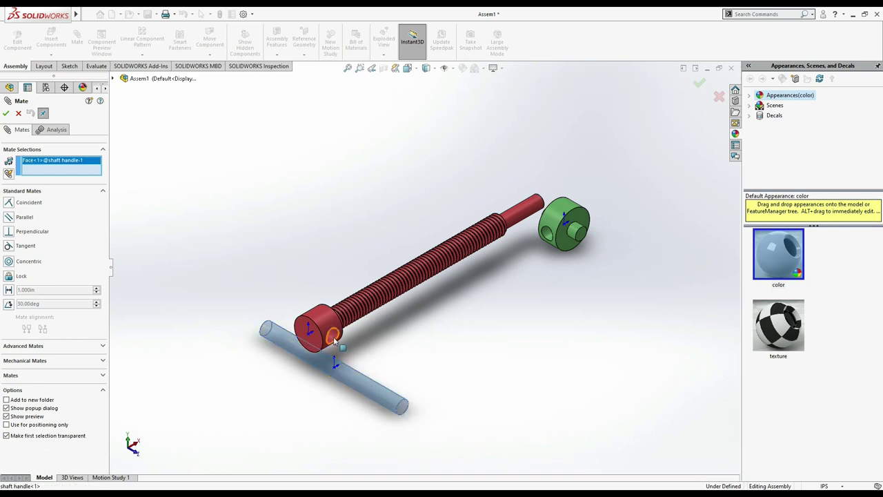
{"action": "scroll", "coordinate": [333, 338], "scroll_direction": "down", "scroll_amount": 5}
{"action": "left_click", "coordinate": [277, 261]}
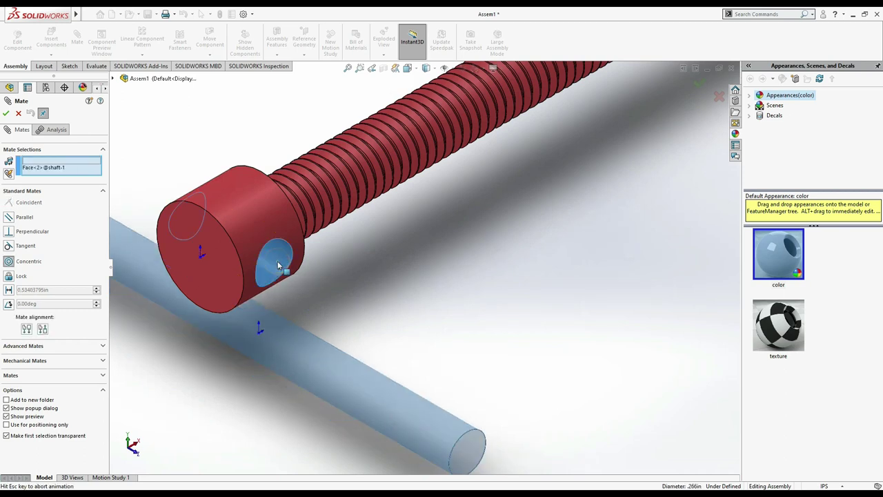
{"action": "scroll", "coordinate": [441, 324], "scroll_direction": "up", "scroll_amount": 3}
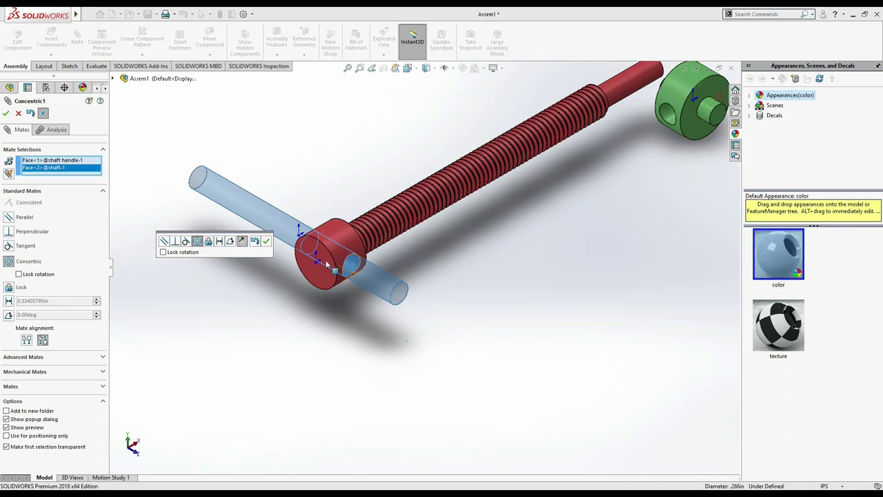
{"action": "left_click", "coordinate": [266, 241]}
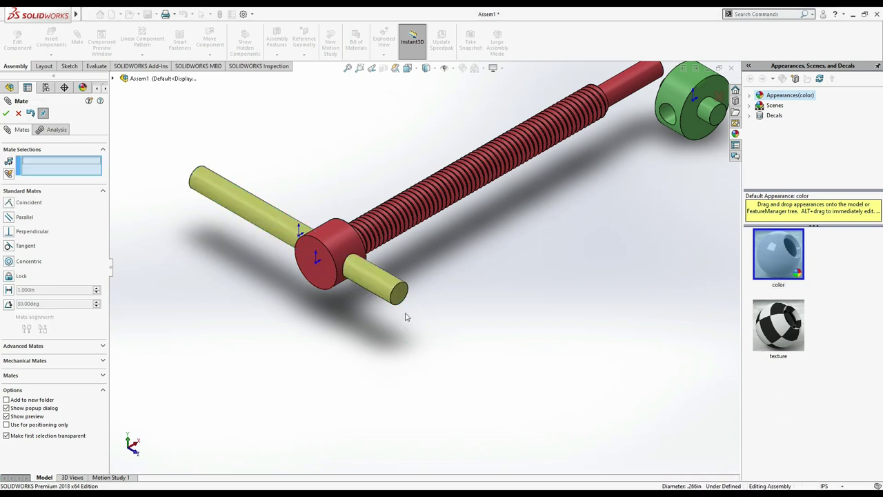
Attempt a Coincident mate between the rod's origin and the other origin, cancelling the error
{"action": "mouse_move", "coordinate": [390, 289]}
{"action": "left_mouse_down"}
{"action": "mouse_move", "coordinate": [539, 347]}
{"action": "mouse_move", "coordinate": [416, 301]}
{"action": "mouse_move", "coordinate": [493, 380]}
{"action": "mouse_move", "coordinate": [509, 330]}
{"action": "left_mouse_up"}
{"action": "left_click", "coordinate": [383, 285]}
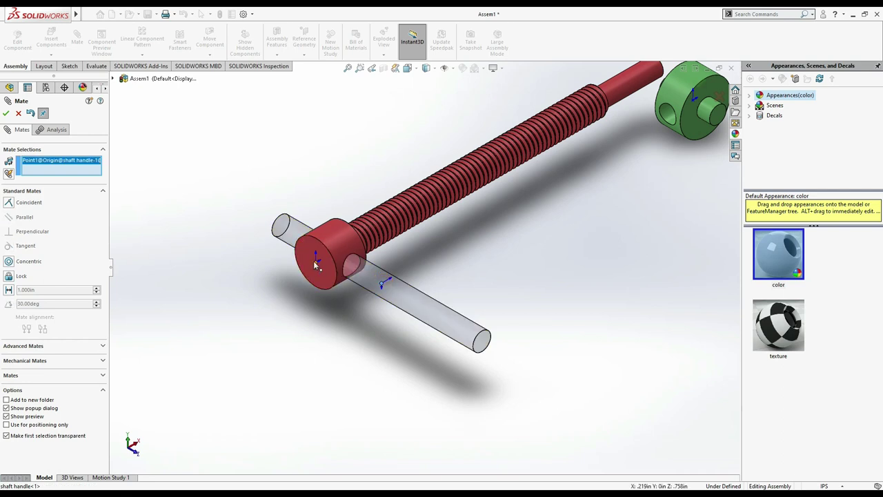
{"action": "left_click", "coordinate": [314, 262]}
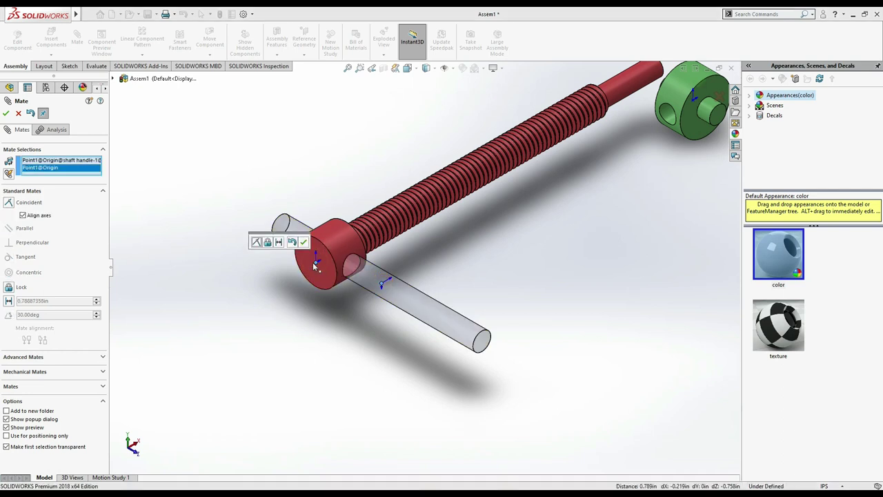
{"action": "left_click", "coordinate": [18, 204]}
{"action": "left_click", "coordinate": [7, 112]}
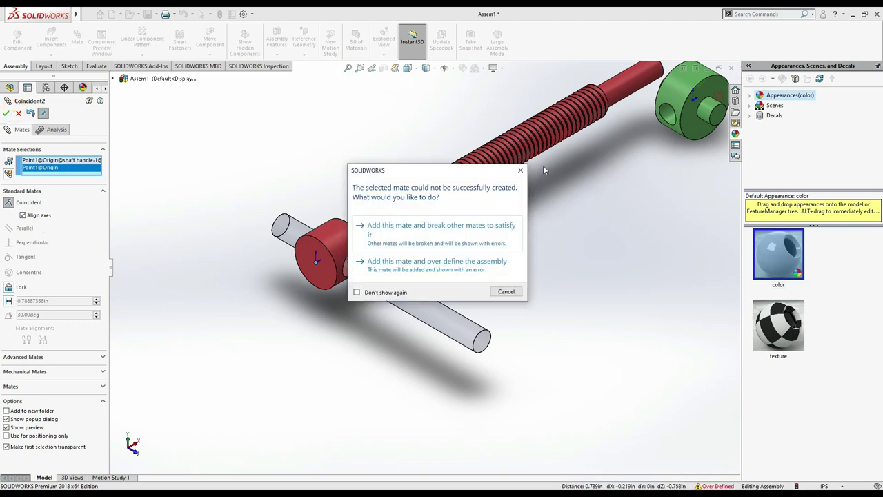
{"action": "left_click", "coordinate": [521, 171]}
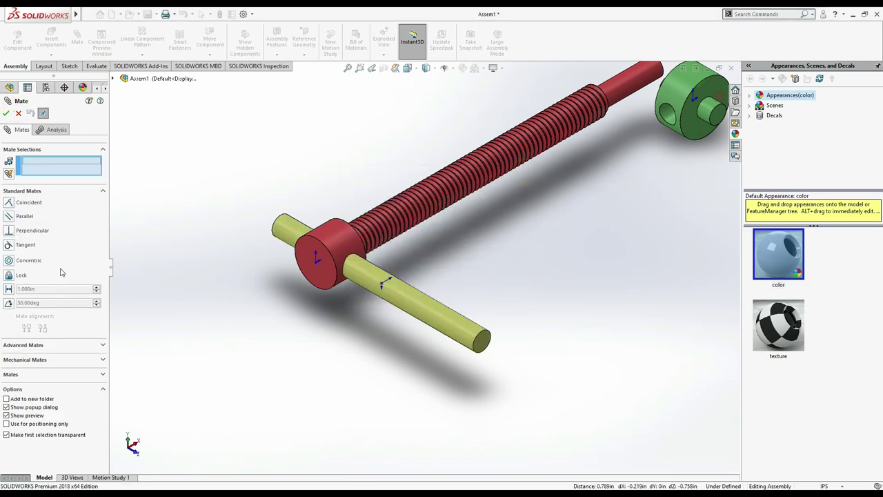
Reposition the rod, make its origin coincident with the other origin, and close Mate
{"action": "left_click", "coordinate": [450, 336]}
{"action": "mouse_move", "coordinate": [446, 357]}
{"action": "left_mouse_down"}
{"action": "mouse_move", "coordinate": [489, 355]}
{"action": "mouse_move", "coordinate": [522, 186]}
{"action": "mouse_move", "coordinate": [598, 403]}
{"action": "left_mouse_up"}
{"action": "mouse_move", "coordinate": [533, 413]}
{"action": "middle_mouse_down"}
{"action": "mouse_move", "coordinate": [483, 331]}
{"action": "mouse_move", "coordinate": [487, 400]}
{"action": "middle_mouse_up"}
{"action": "scroll", "coordinate": [437, 265], "scroll_direction": "down", "scroll_amount": 2}
{"action": "scroll", "coordinate": [456, 241], "scroll_direction": "down", "scroll_amount": 2}
{"action": "mouse_move", "coordinate": [468, 226]}
{"action": "middle_mouse_down"}
{"action": "mouse_move", "coordinate": [479, 288]}
{"action": "mouse_move", "coordinate": [404, 244]}
{"action": "middle_mouse_up"}
{"action": "left_click", "coordinate": [400, 235]}
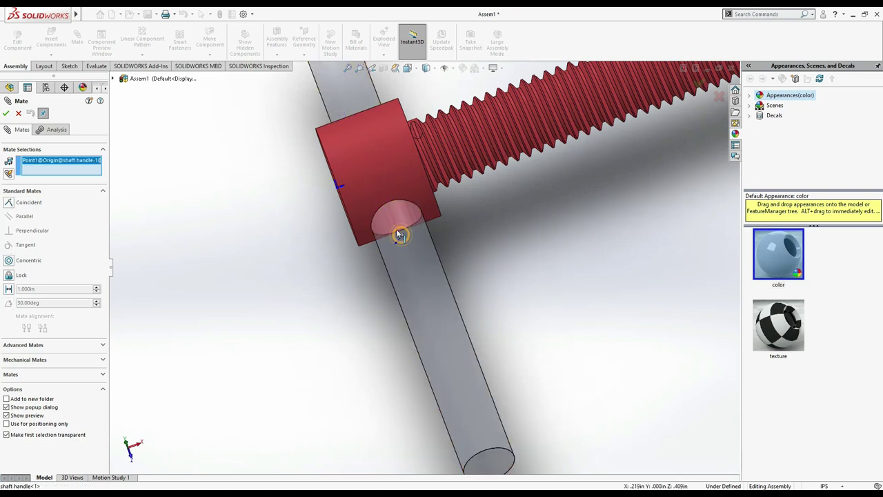
{"action": "left_click", "coordinate": [338, 187]}
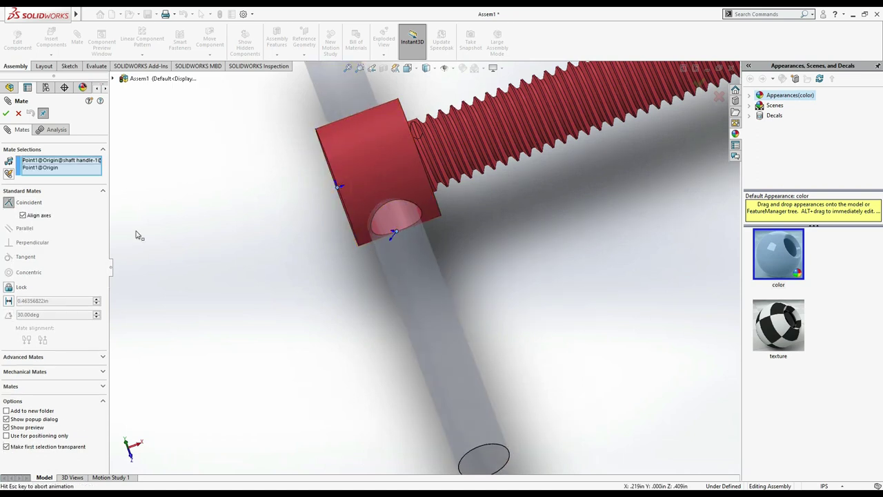
{"action": "key", "text": "z"}
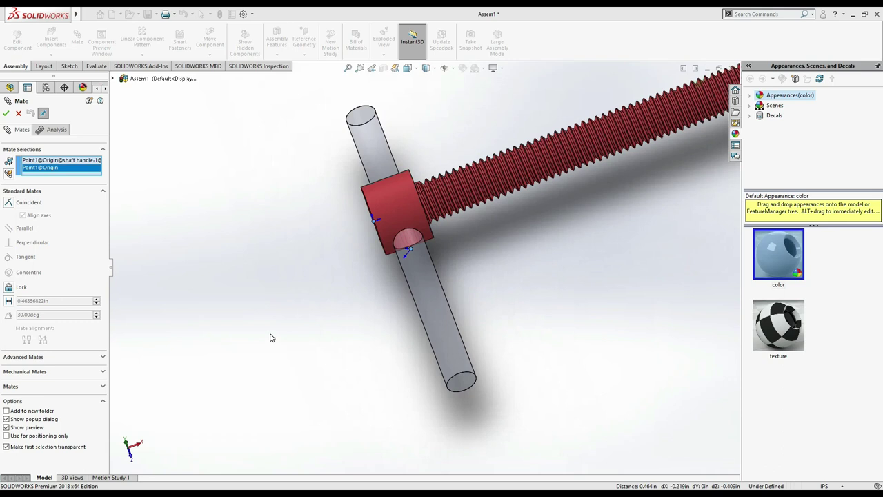
{"action": "middle_click_drag", "start_coordinate": [270, 337], "coordinate": [327, 288]}
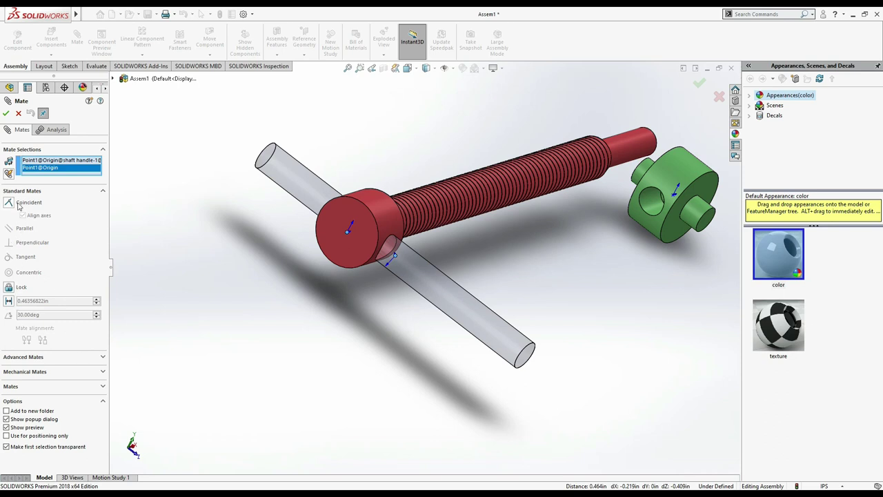
{"action": "left_click", "coordinate": [6, 112]}
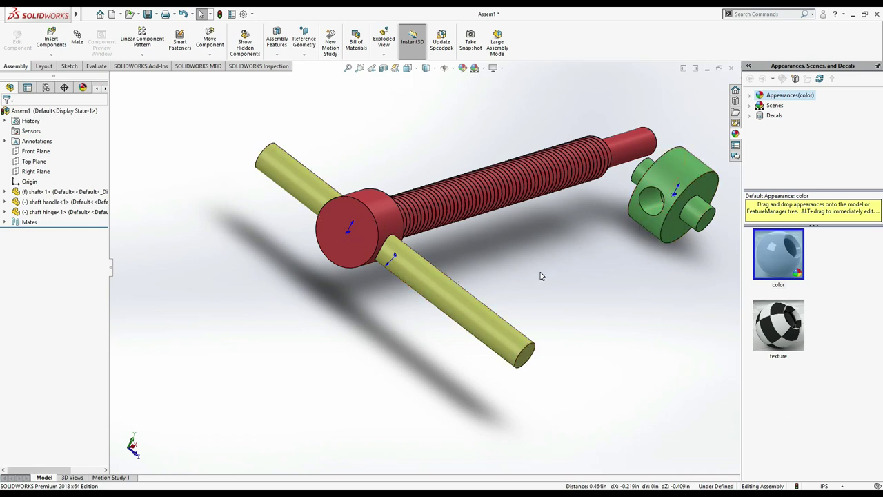
Turn the view toward the shaft end and pick the hinge's hole face, then cancel without adding a mate
{"action": "middle_click_drag", "start_coordinate": [541, 276], "coordinate": [487, 359], "text": "ctrl"}
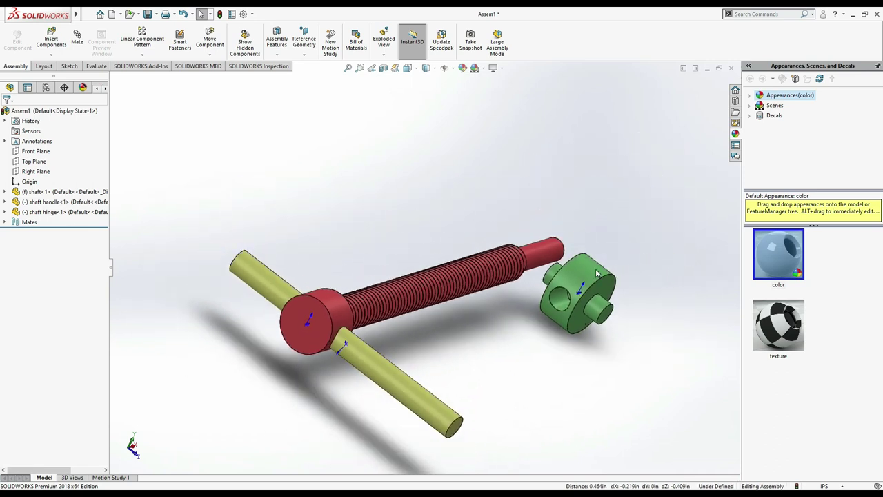
{"action": "left_click", "coordinate": [597, 274]}
{"action": "scroll", "coordinate": [544, 318], "scroll_direction": "down", "scroll_amount": 5}
{"action": "middle_click_drag", "start_coordinate": [545, 318], "coordinate": [562, 310]}
{"action": "left_click", "coordinate": [110, 103]}
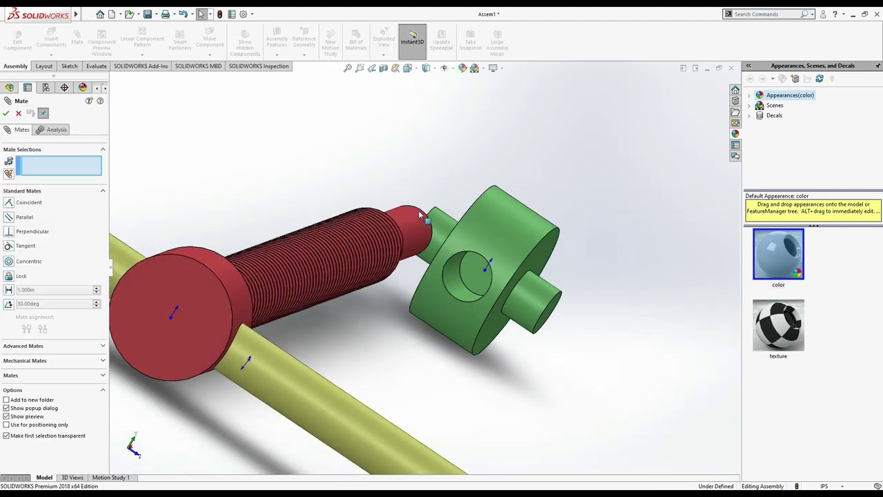
{"action": "left_click", "coordinate": [474, 277]}
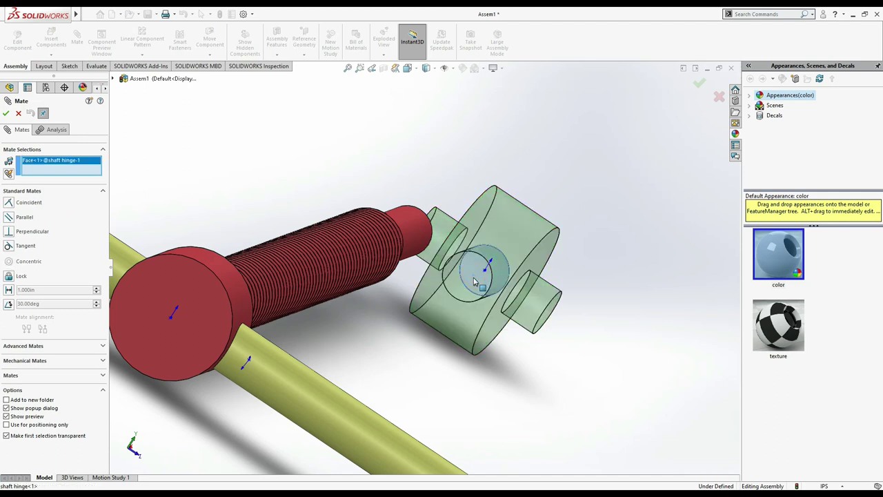
{"action": "mouse_move", "coordinate": [651, 241]}
{"action": "middle_mouse_down"}
{"action": "mouse_move", "coordinate": [637, 272]}
{"action": "mouse_move", "coordinate": [641, 174]}
{"action": "middle_mouse_up"}
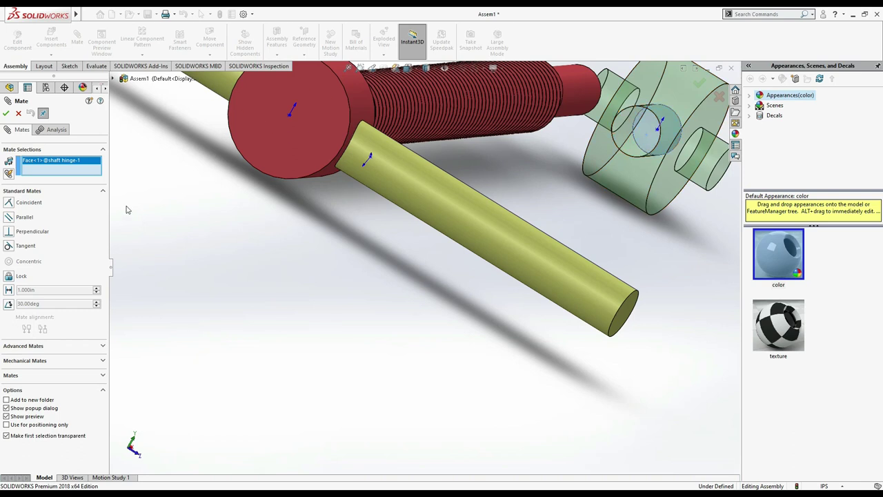
{"action": "key", "text": "Escape"}
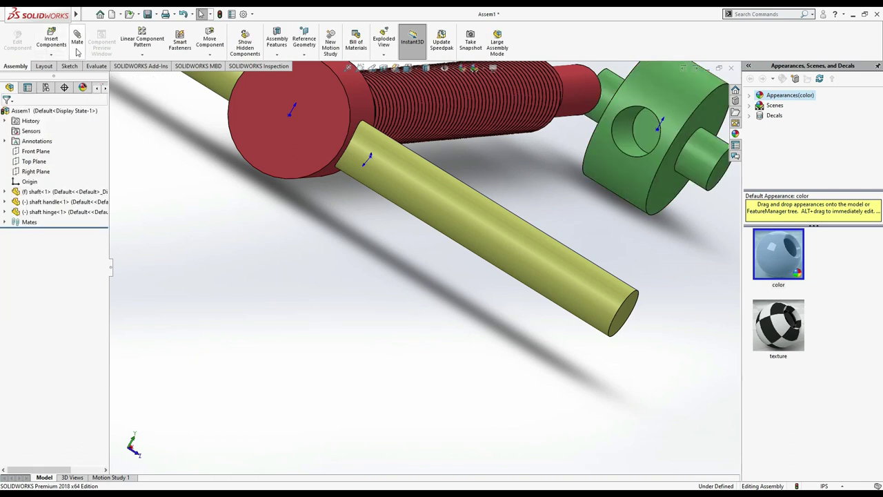
Add a concentric mate between the green hinge's hole face and the threaded shaft's end
{"action": "key", "text": "Return"}
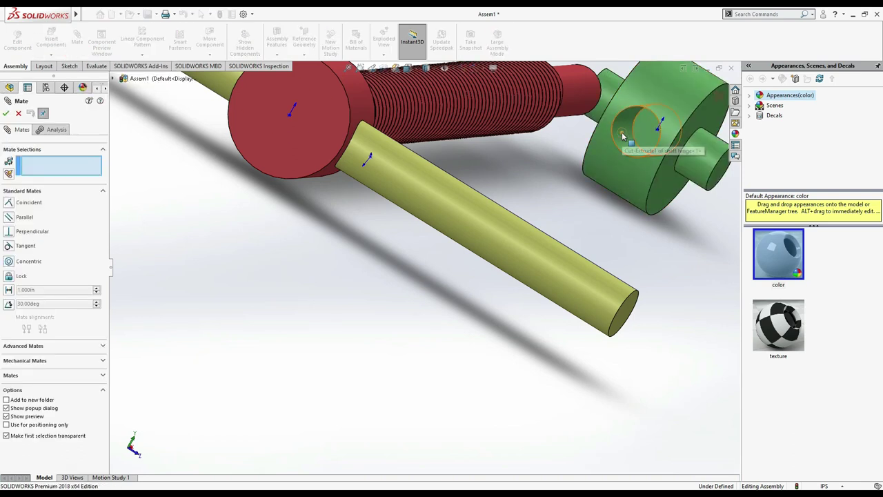
{"action": "left_click", "coordinate": [623, 136]}
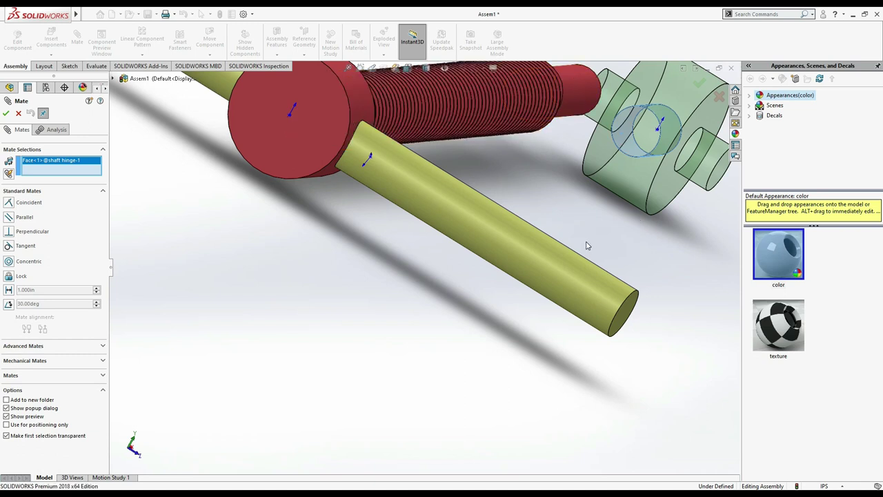
{"action": "key", "text": "z"}
{"action": "middle_click_drag", "start_coordinate": [628, 247], "coordinate": [567, 119]}
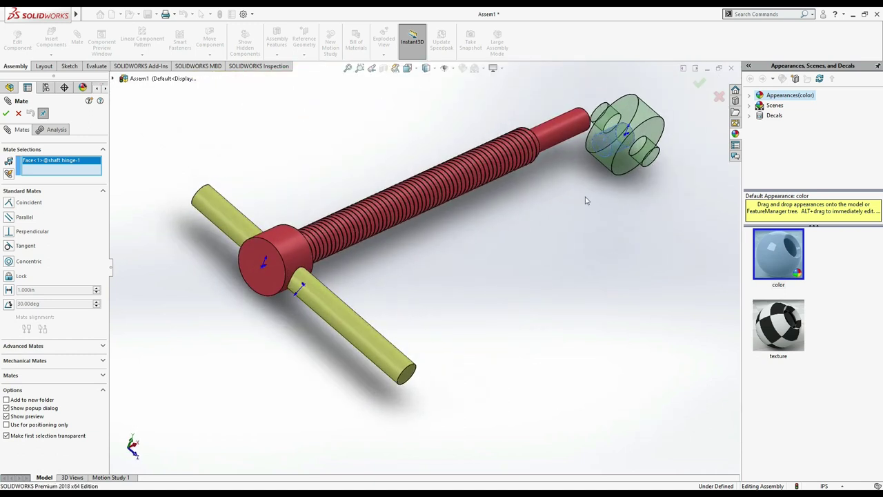
{"action": "left_click", "coordinate": [567, 119]}
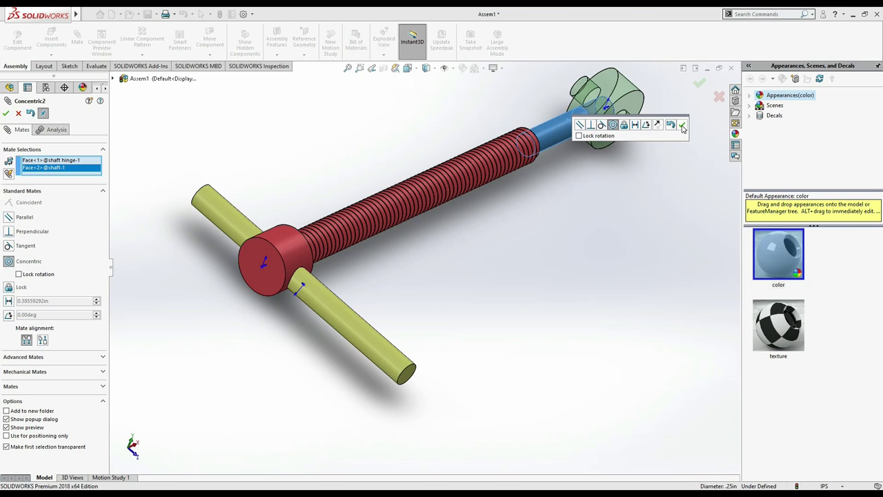
{"action": "left_click", "coordinate": [682, 126]}
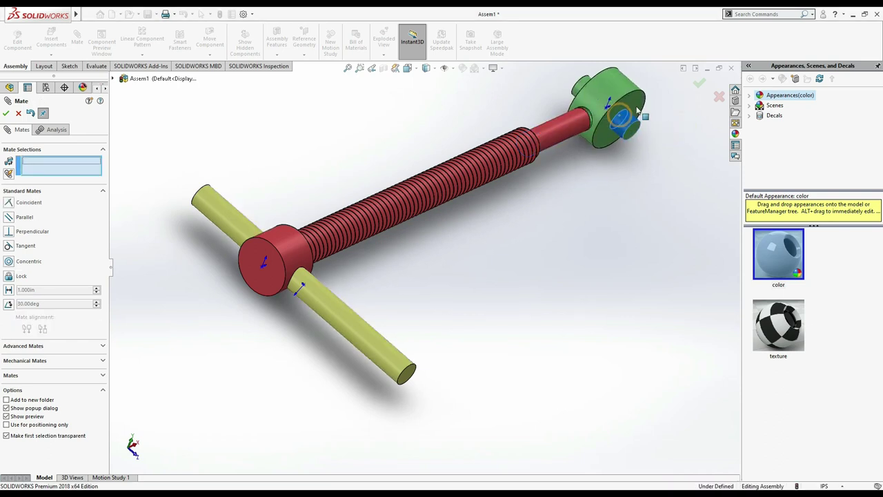
Mate the hinge's flat face around the hole against the shaft's end face to seat it
{"action": "left_click_drag", "start_coordinate": [638, 112], "coordinate": [617, 162]}
{"action": "scroll", "coordinate": [607, 166], "scroll_direction": "up", "scroll_amount": 2}
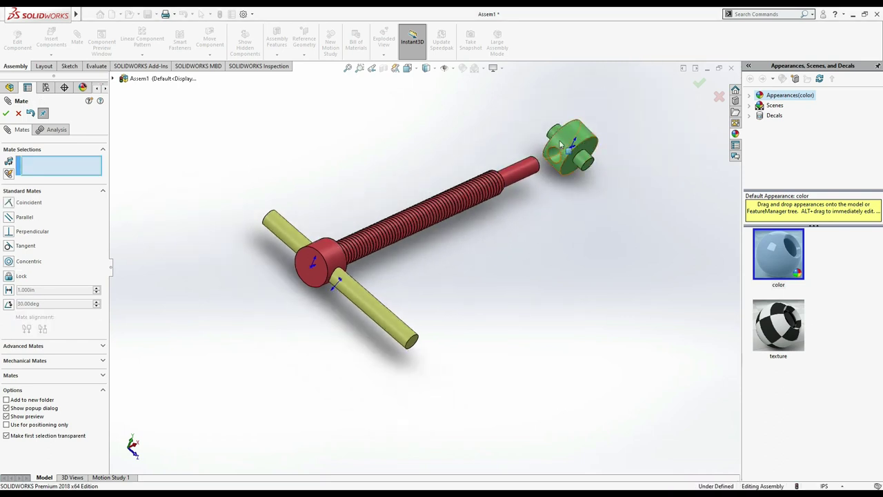
{"action": "scroll", "coordinate": [560, 144], "scroll_direction": "down", "scroll_amount": 5}
{"action": "mouse_move", "coordinate": [473, 405]}
{"action": "middle_mouse_down"}
{"action": "mouse_move", "coordinate": [499, 377]}
{"action": "mouse_move", "coordinate": [324, 352]}
{"action": "middle_mouse_up"}
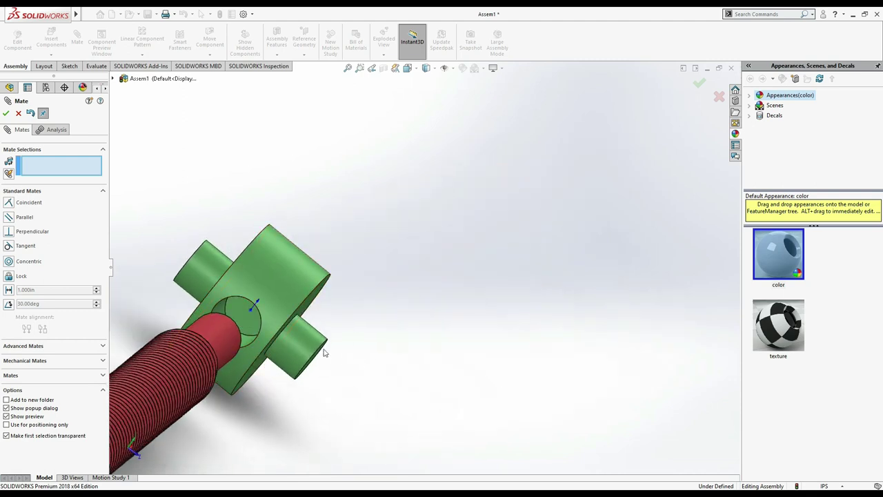
{"action": "left_click", "coordinate": [250, 322]}
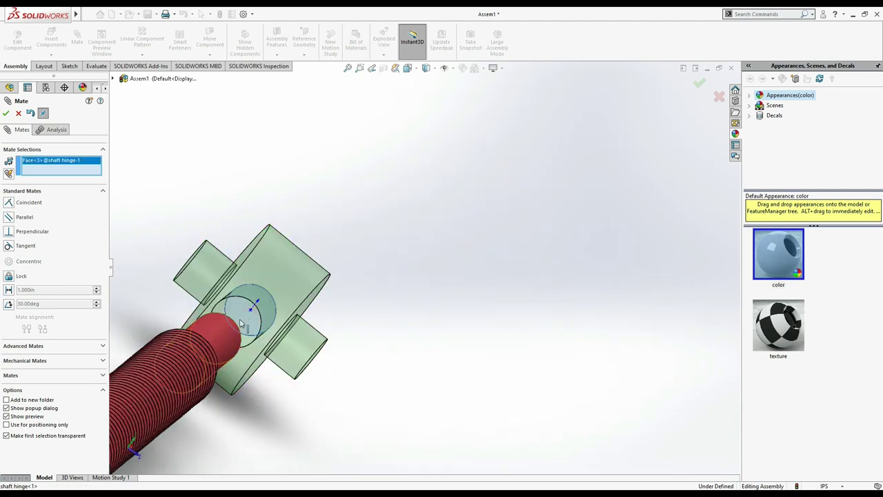
{"action": "mouse_move", "coordinate": [439, 258]}
{"action": "middle_mouse_down"}
{"action": "mouse_move", "coordinate": [449, 305]}
{"action": "mouse_move", "coordinate": [424, 291]}
{"action": "mouse_move", "coordinate": [306, 290]}
{"action": "mouse_move", "coordinate": [441, 314]}
{"action": "middle_mouse_up"}
{"action": "left_click", "coordinate": [532, 268]}
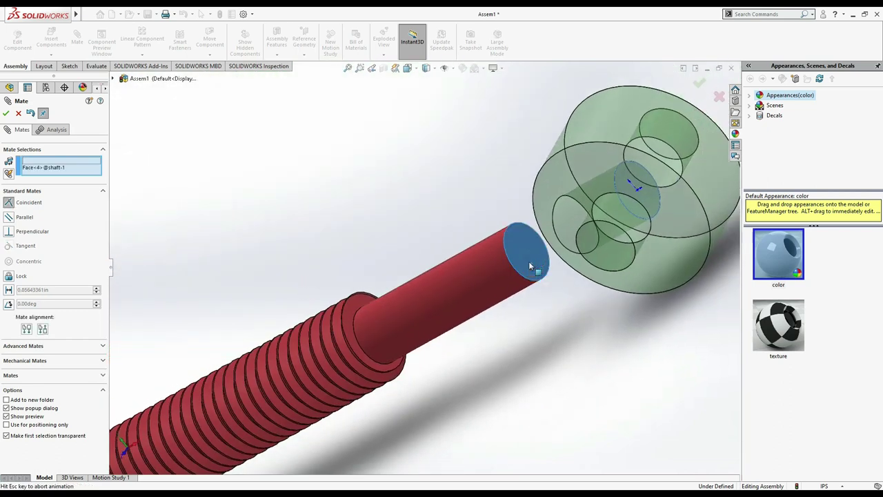
{"action": "left_click", "coordinate": [6, 113]}
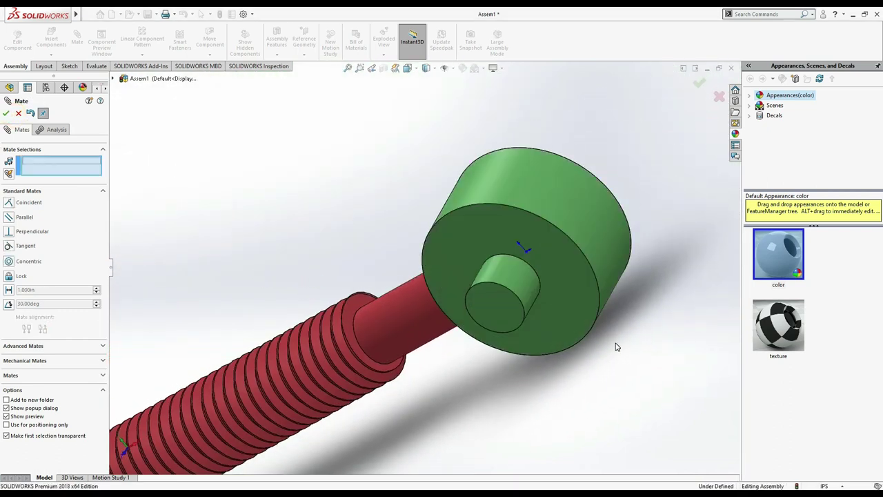
Zoom out and slide the yellow handle rod along its axis to check the connection
{"action": "scroll", "coordinate": [562, 344], "scroll_direction": "up", "scroll_amount": 3}
{"action": "mouse_move", "coordinate": [520, 350]}
{"action": "middle_mouse_down"}
{"action": "mouse_move", "coordinate": [557, 217]}
{"action": "mouse_move", "coordinate": [598, 282]}
{"action": "mouse_move", "coordinate": [661, 246]}
{"action": "mouse_move", "coordinate": [623, 250]}
{"action": "middle_mouse_up"}
{"action": "mouse_move", "coordinate": [160, 383]}
{"action": "left_mouse_down"}
{"action": "mouse_move", "coordinate": [207, 365]}
{"action": "mouse_move", "coordinate": [330, 381]}
{"action": "left_mouse_up"}
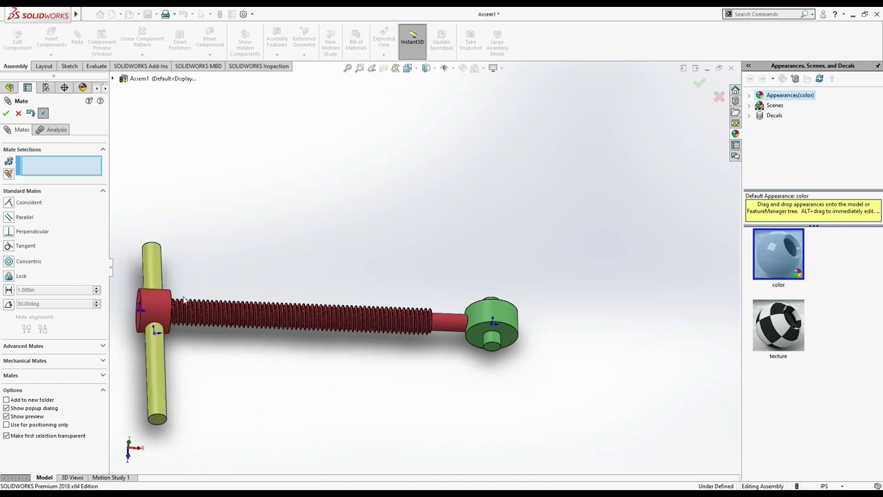
{"action": "scroll", "coordinate": [148, 307], "scroll_direction": "down", "scroll_amount": 3}
{"action": "scroll", "coordinate": [148, 307], "scroll_direction": "down", "scroll_amount": 2}
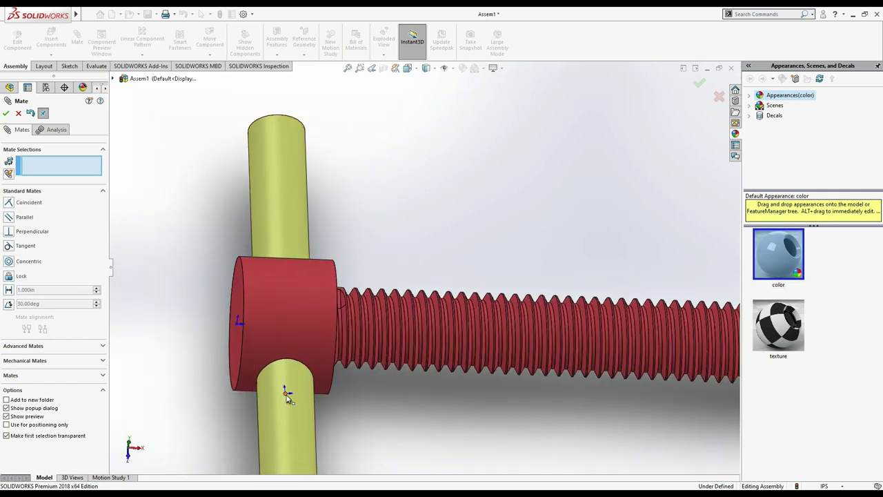
{"action": "left_click", "coordinate": [286, 394]}
{"action": "left_click", "coordinate": [236, 325]}
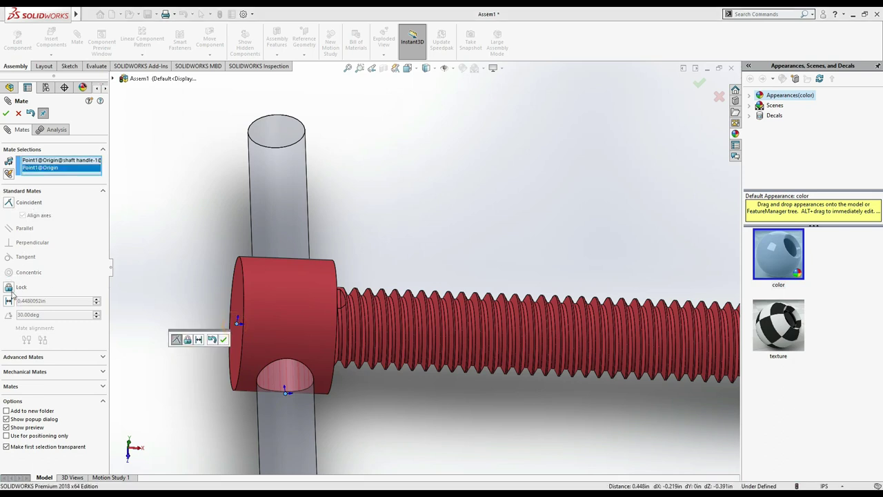
{"action": "left_click", "coordinate": [11, 205]}
{"action": "left_click", "coordinate": [28, 218]}
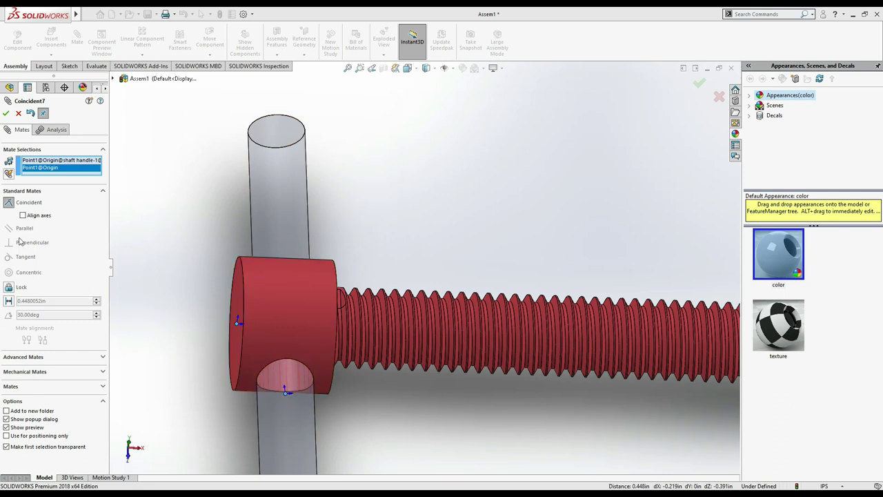
{"action": "left_click", "coordinate": [80, 358]}
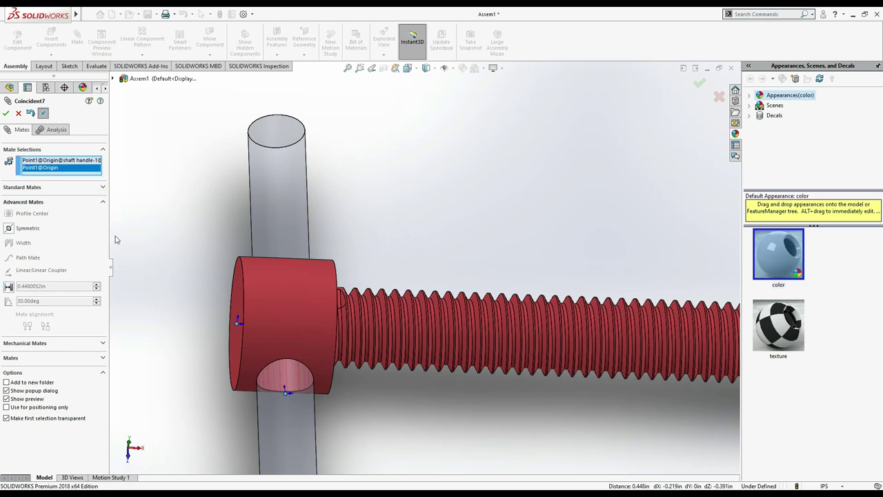
{"action": "left_click", "coordinate": [18, 114]}
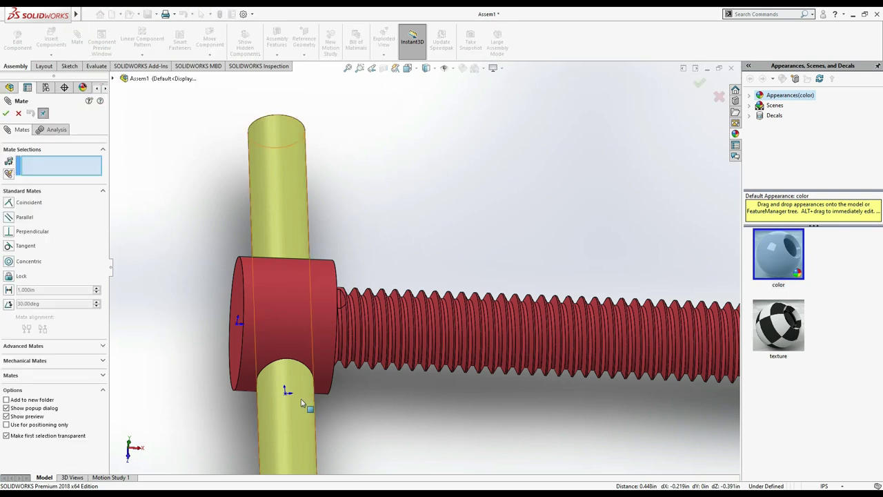
{"action": "scroll", "coordinate": [483, 198], "scroll_direction": "up", "scroll_amount": 1}
{"action": "scroll", "coordinate": [484, 199], "scroll_direction": "up", "scroll_amount": 1}
{"action": "scroll", "coordinate": [442, 362], "scroll_direction": "up", "scroll_amount": 1}
{"action": "scroll", "coordinate": [423, 359], "scroll_direction": "down", "scroll_amount": 1}
{"action": "scroll", "coordinate": [419, 336], "scroll_direction": "down", "scroll_amount": 1}
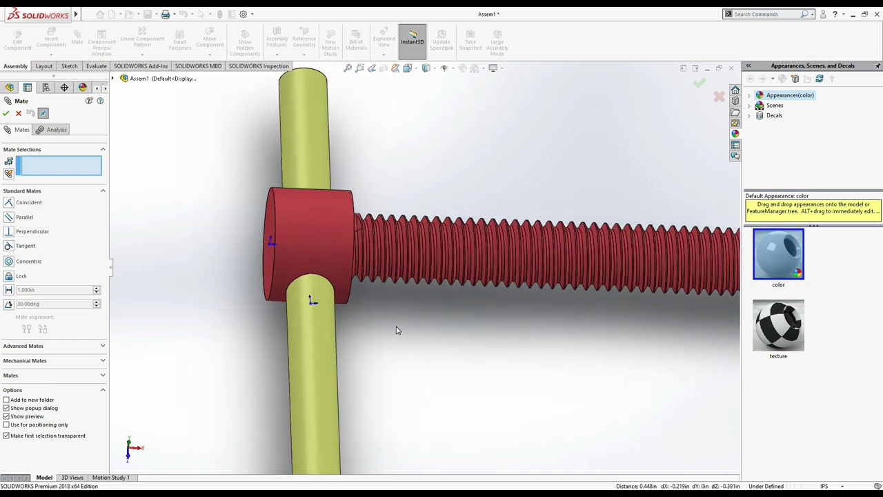
{"action": "scroll", "coordinate": [394, 345], "scroll_direction": "up", "scroll_amount": 2}
Add a 1.5 in Distance mate between the handle rod's end face and the Front Plane
{"action": "left_click", "coordinate": [361, 422]}
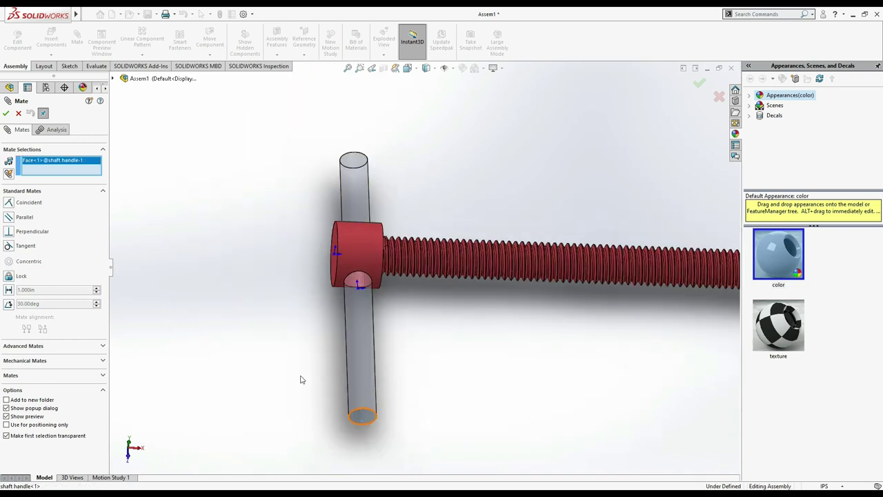
{"action": "left_click", "coordinate": [115, 79]}
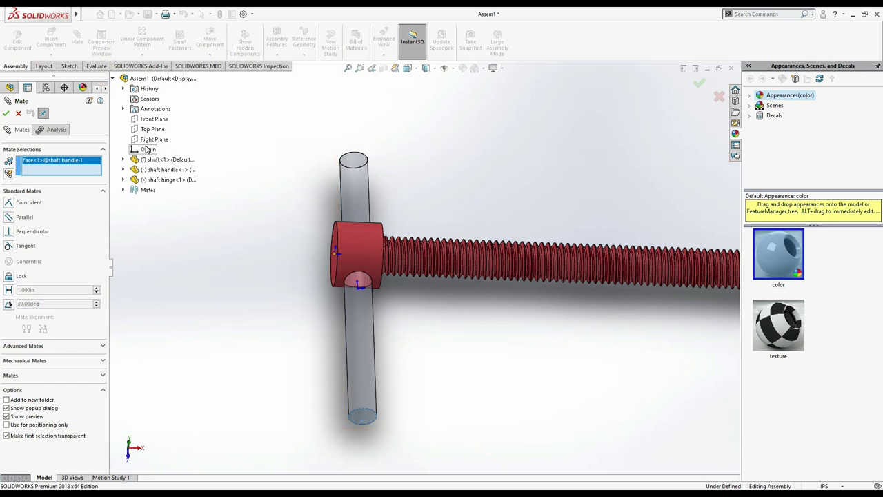
{"action": "left_click", "coordinate": [153, 120]}
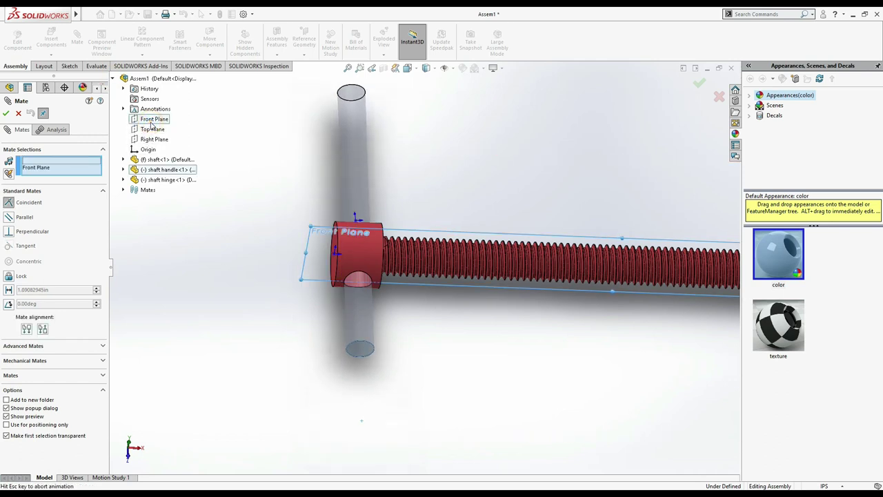
{"action": "left_click", "coordinate": [8, 290]}
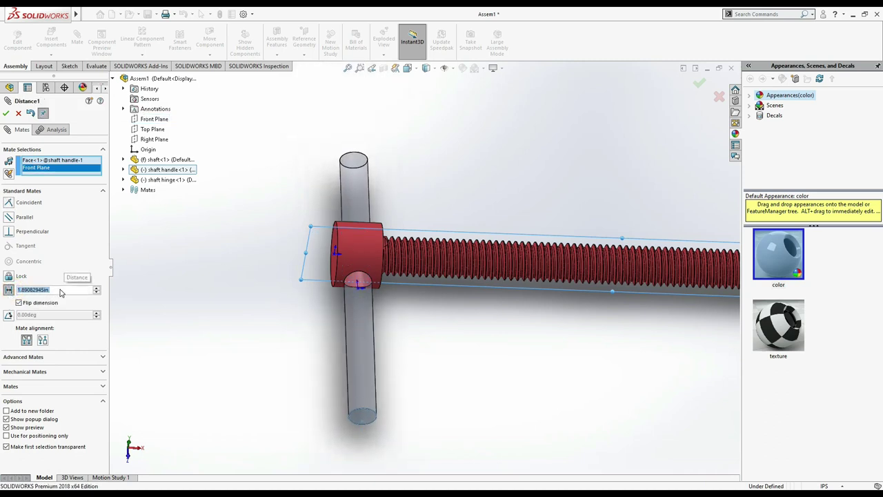
{"action": "type", "text": "1.500in"}
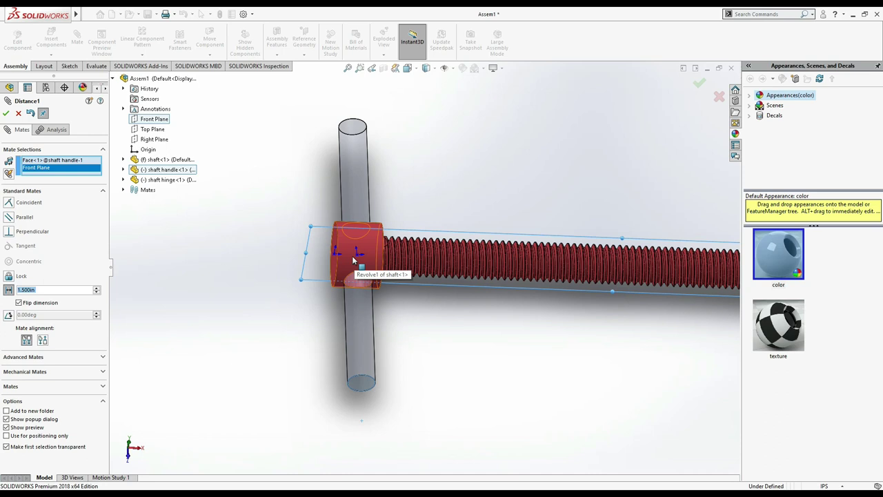
{"action": "left_click", "coordinate": [7, 113]}
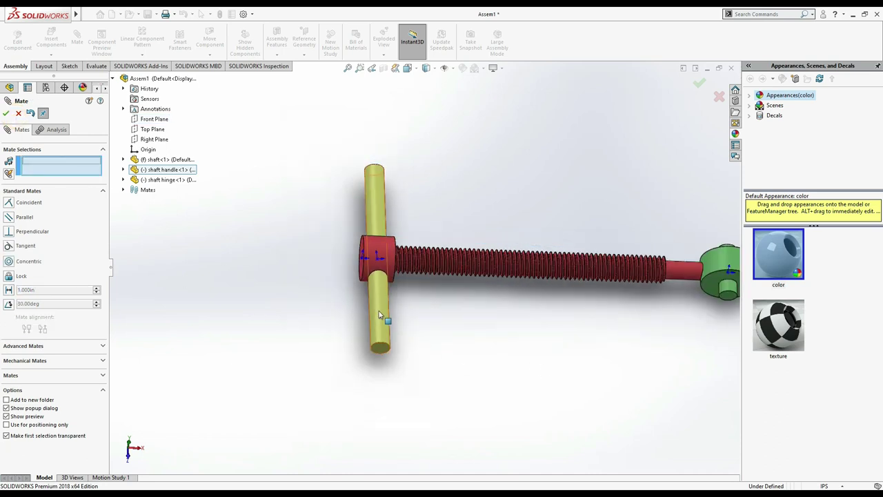
Close the Mate PropertyManager, show the assembly in Isometric view, and save it
{"action": "left_click", "coordinate": [19, 113]}
{"action": "key", "text": "space"}
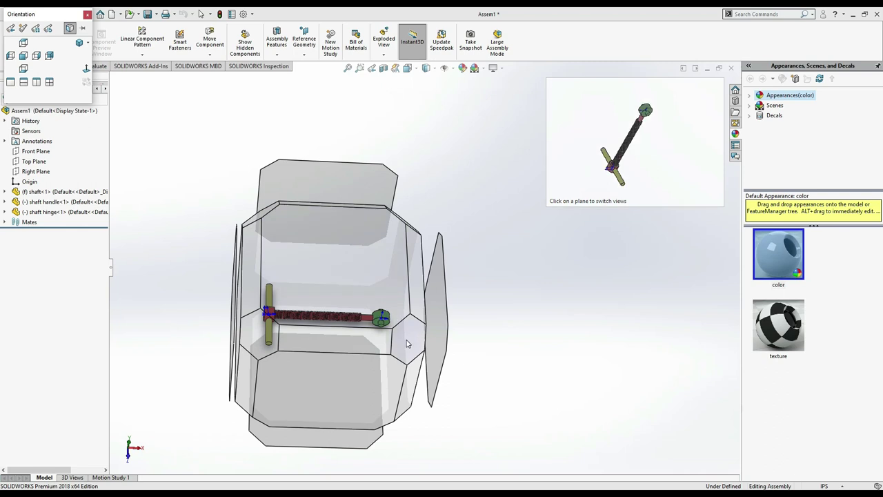
{"action": "left_click", "coordinate": [265, 334]}
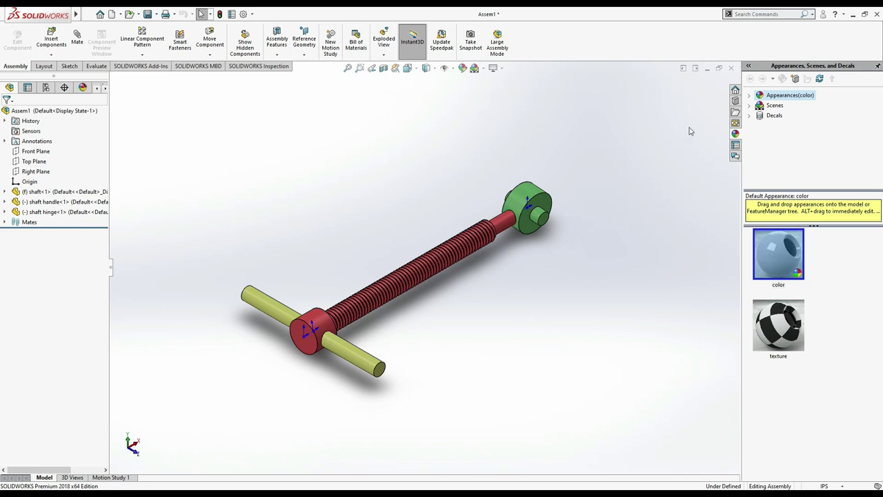
{"action": "left_click", "coordinate": [731, 69]}
Confirm saving, rebuild the assembly, and enter 'shaft a' as the new file name
{"action": "left_click", "coordinate": [437, 236]}
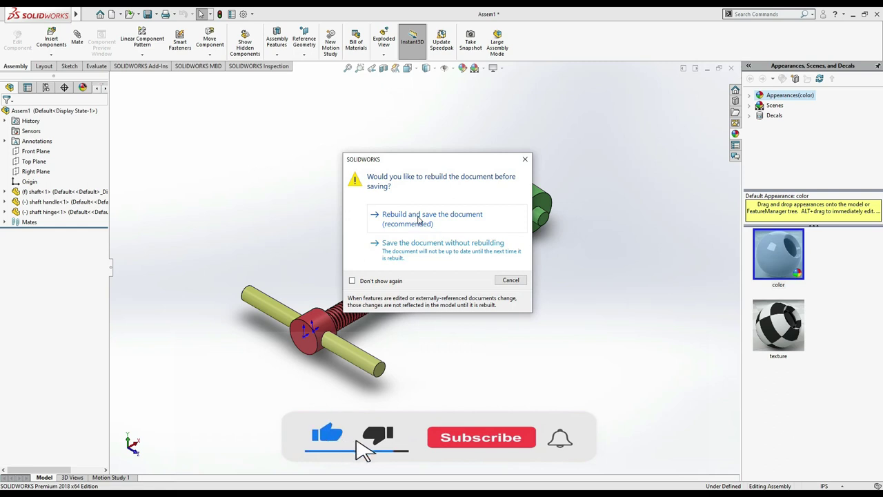
{"action": "left_click", "coordinate": [418, 219]}
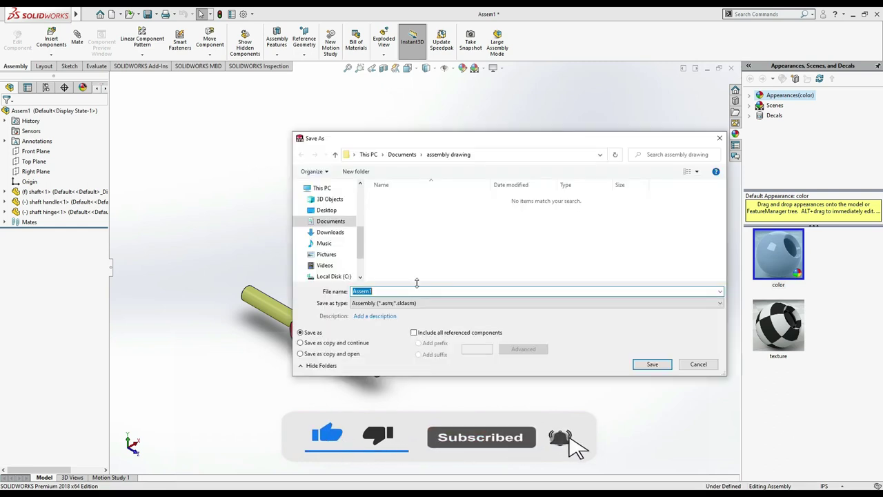
{"action": "type", "text": "shaft a"}
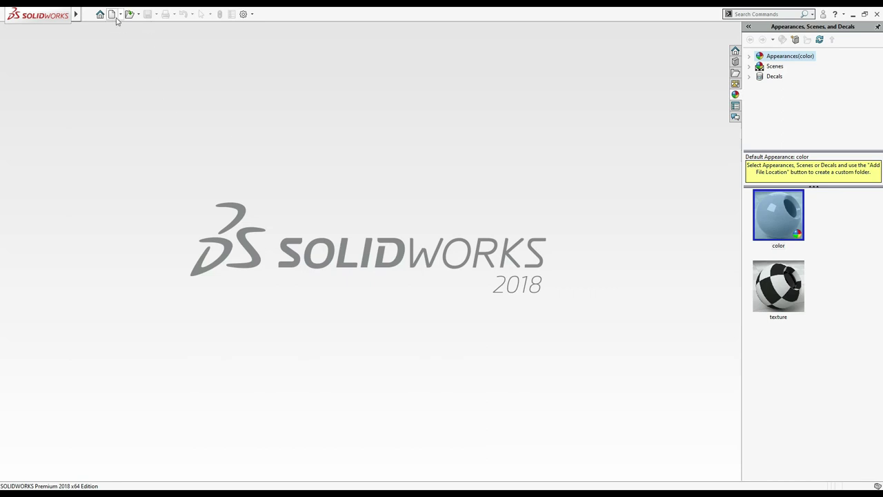
Create a new part in IPS units and start a sketch on the Front Plane
{"action": "left_click", "coordinate": [113, 15]}
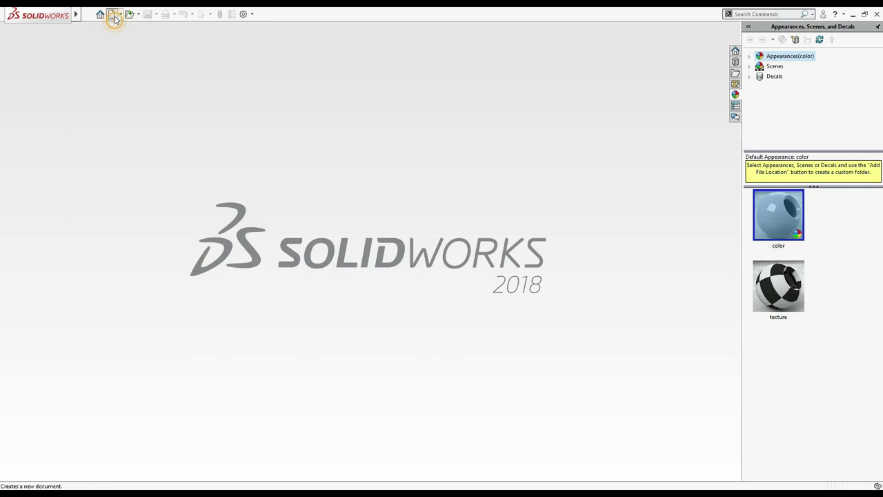
{"action": "left_click", "coordinate": [216, 223]}
{"action": "left_click", "coordinate": [363, 362]}
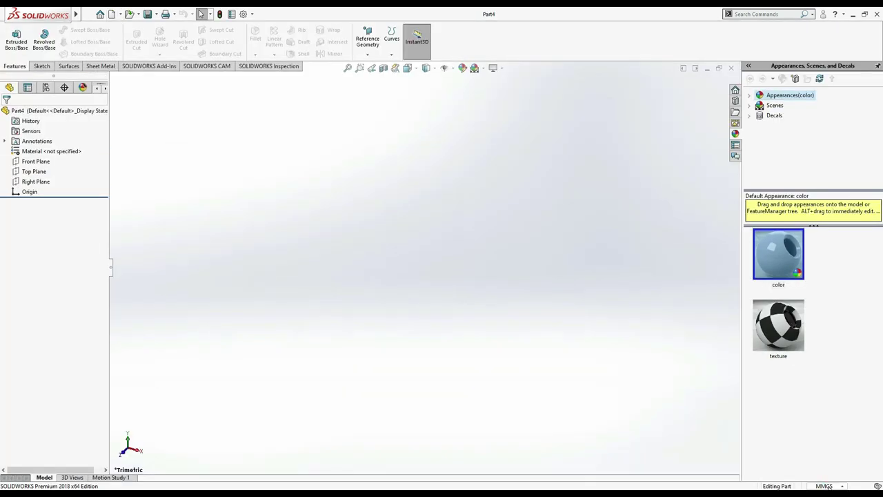
{"action": "left_click", "coordinate": [820, 486]}
{"action": "left_click", "coordinate": [800, 457]}
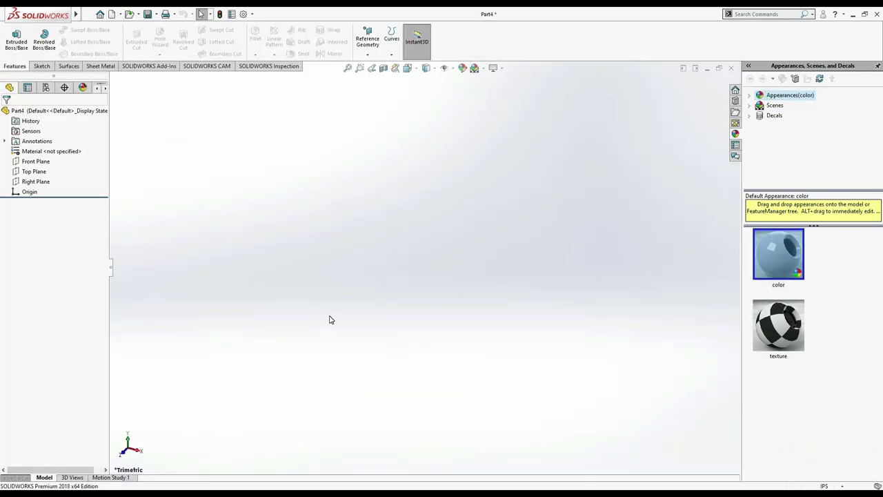
{"action": "left_click", "coordinate": [28, 163]}
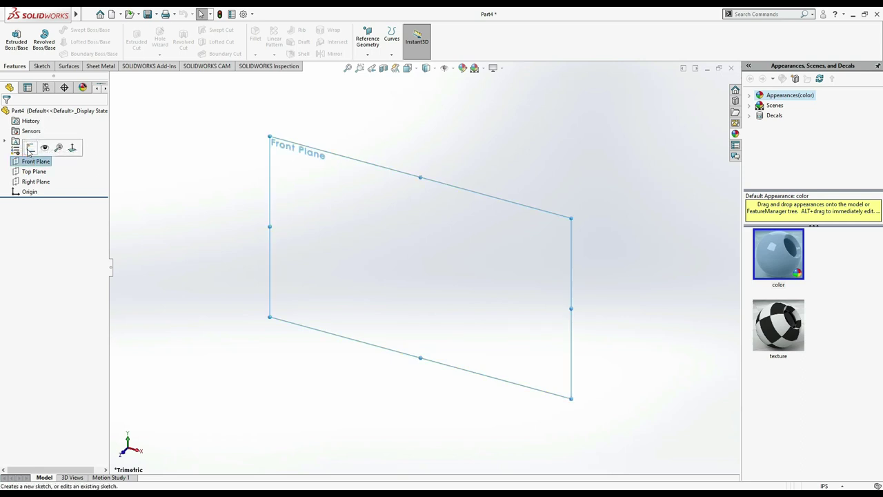
{"action": "left_click", "coordinate": [26, 150]}
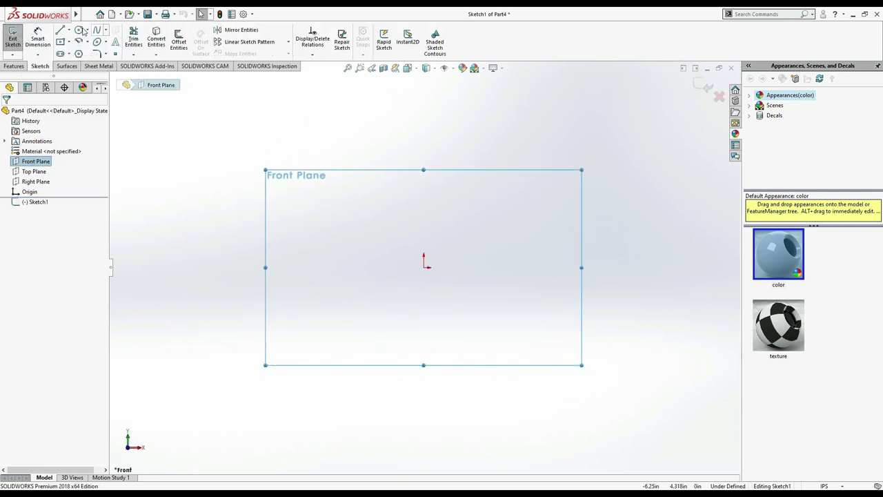
Draw three circles: at the origin, to its right, and directly above the origin
{"action": "left_click", "coordinate": [80, 31]}
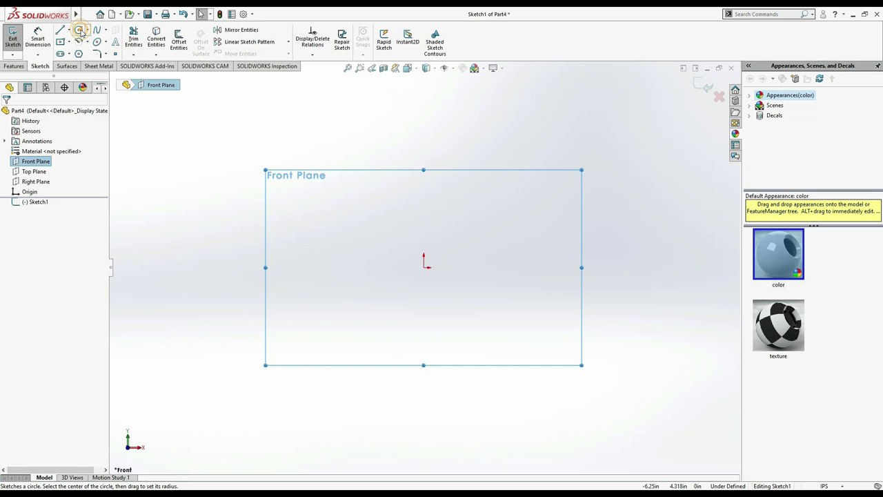
{"action": "left_click", "coordinate": [425, 269]}
{"action": "left_click", "coordinate": [451, 251]}
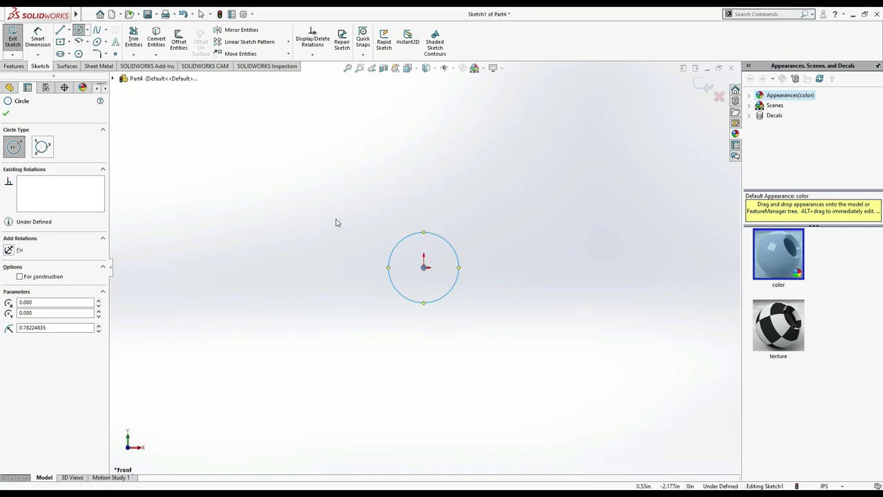
{"action": "left_click", "coordinate": [305, 302]}
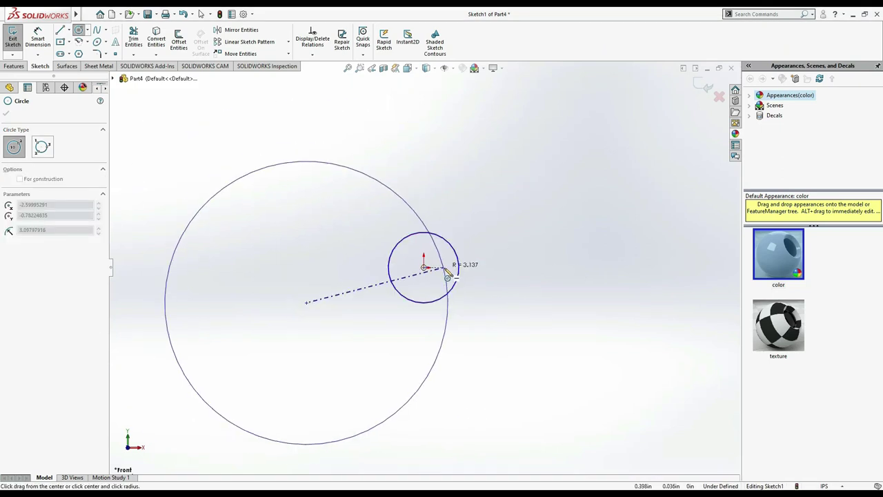
{"action": "key", "text": "Escape"}
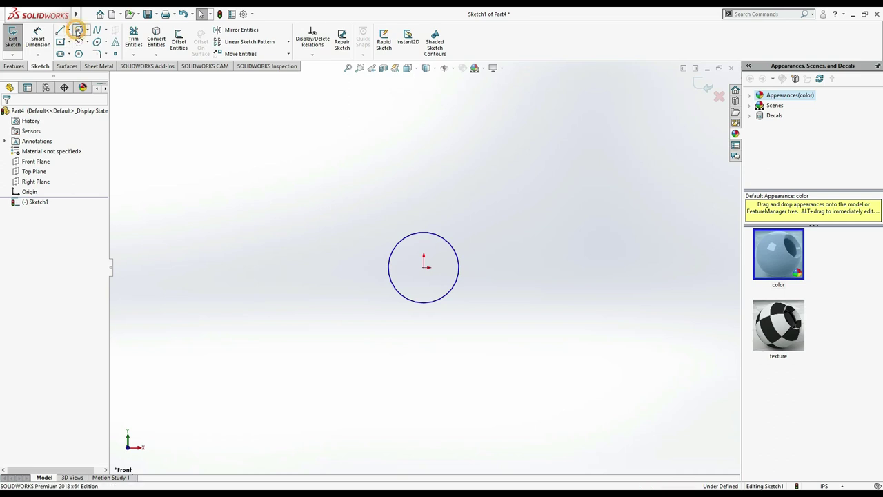
{"action": "left_click", "coordinate": [78, 30]}
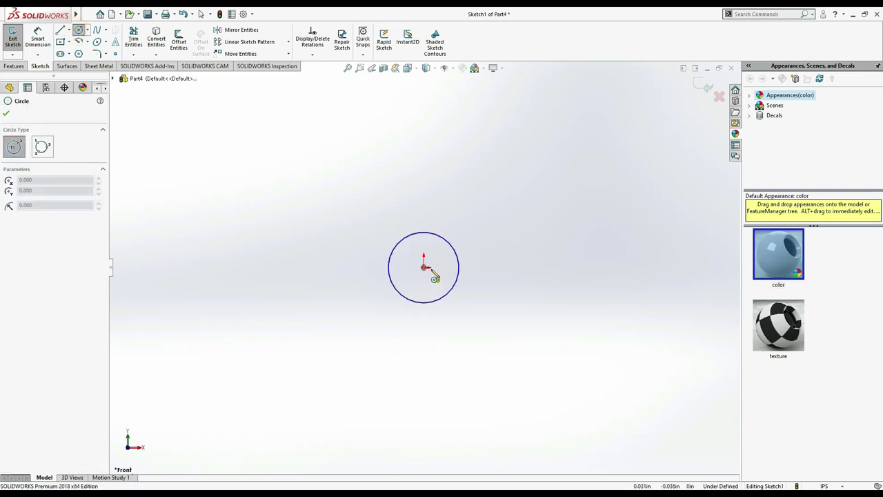
{"action": "left_click", "coordinate": [574, 267]}
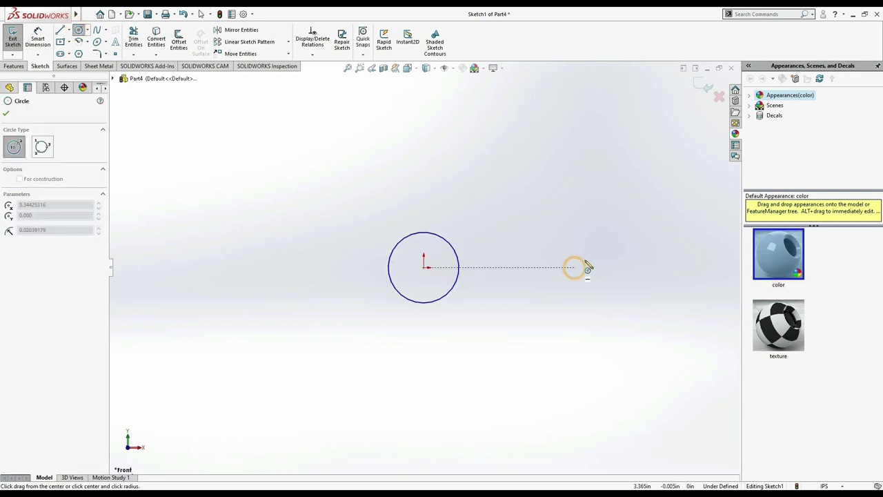
{"action": "left_click", "coordinate": [598, 254]}
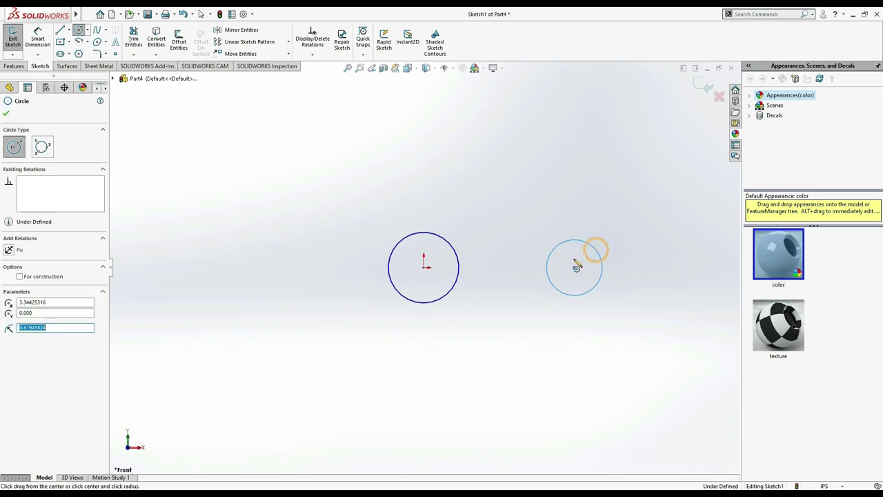
{"action": "left_click", "coordinate": [424, 139]}
{"action": "left_click", "coordinate": [424, 105]}
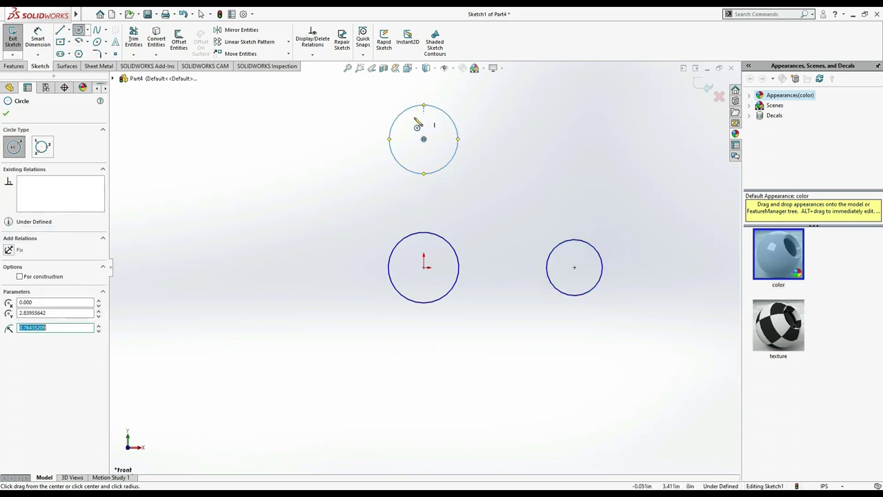
{"action": "key", "text": "Escape"}
Box-select the three circles and add an Equal relation between them
{"action": "mouse_move", "coordinate": [653, 337]}
{"action": "left_mouse_down"}
{"action": "mouse_move", "coordinate": [487, 191]}
{"action": "mouse_move", "coordinate": [283, 90]}
{"action": "left_mouse_up"}
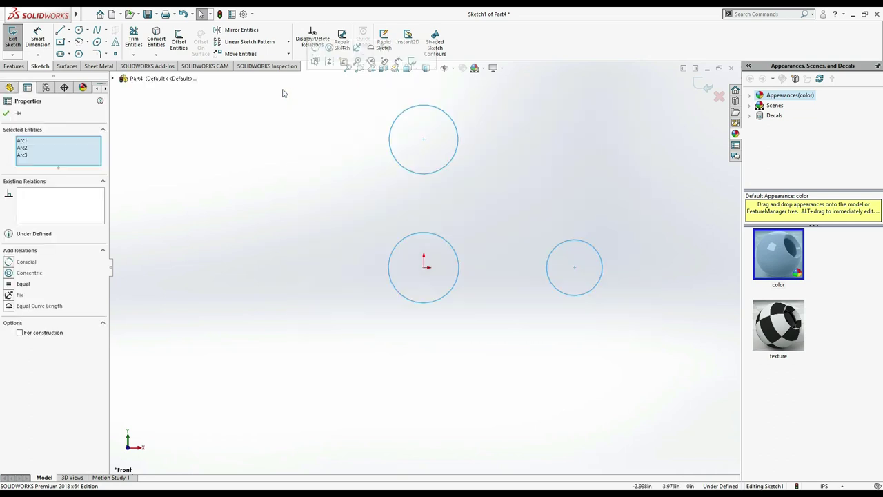
{"action": "left_click", "coordinate": [11, 285]}
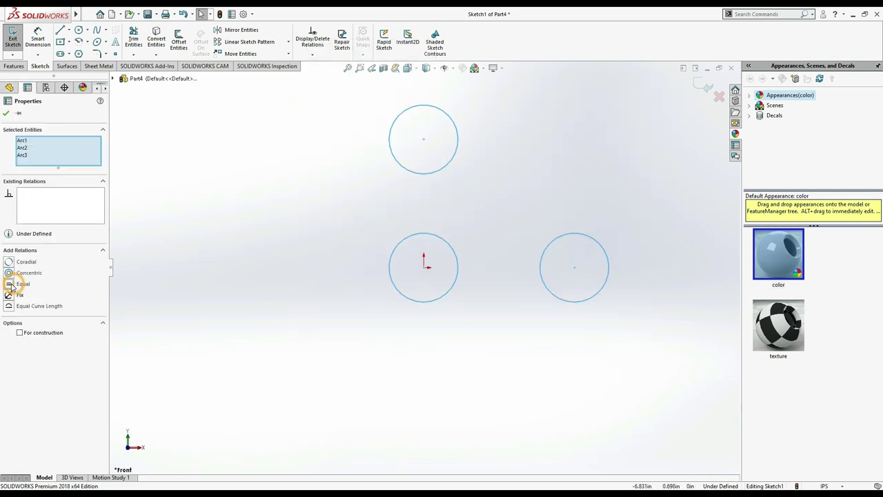
{"action": "left_click", "coordinate": [5, 114]}
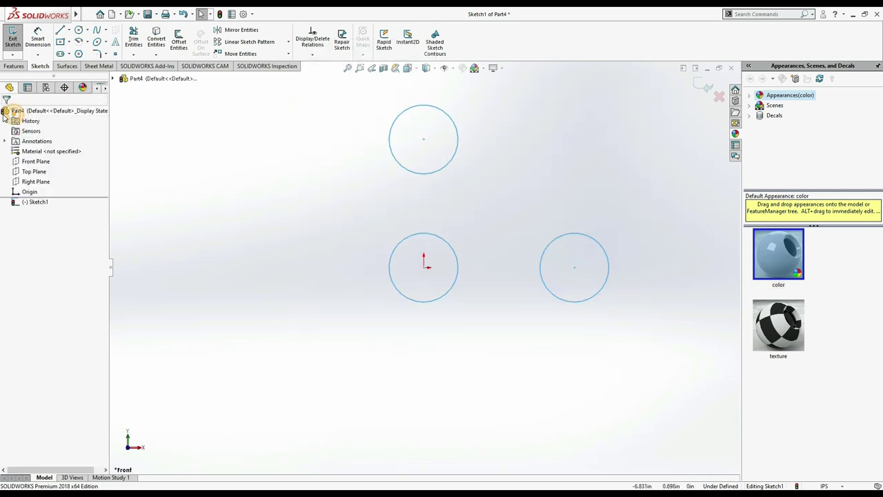
Draw the outline lines: tall left edge, bottom edge, short right edge and sloped top edge
{"action": "left_click", "coordinate": [347, 67]}
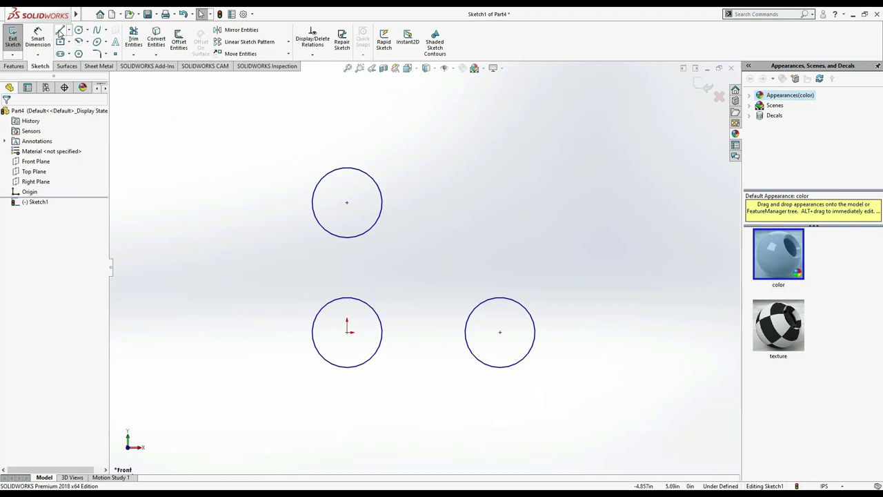
{"action": "left_click", "coordinate": [61, 32]}
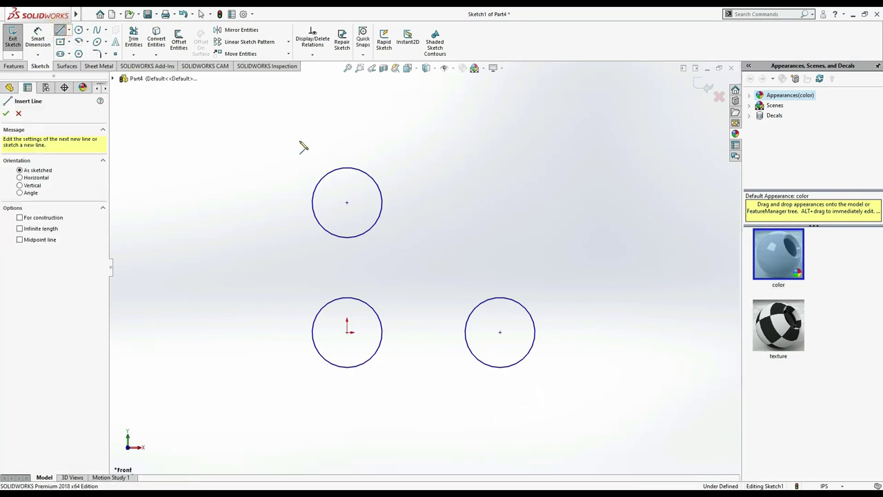
{"action": "left_click", "coordinate": [251, 109]}
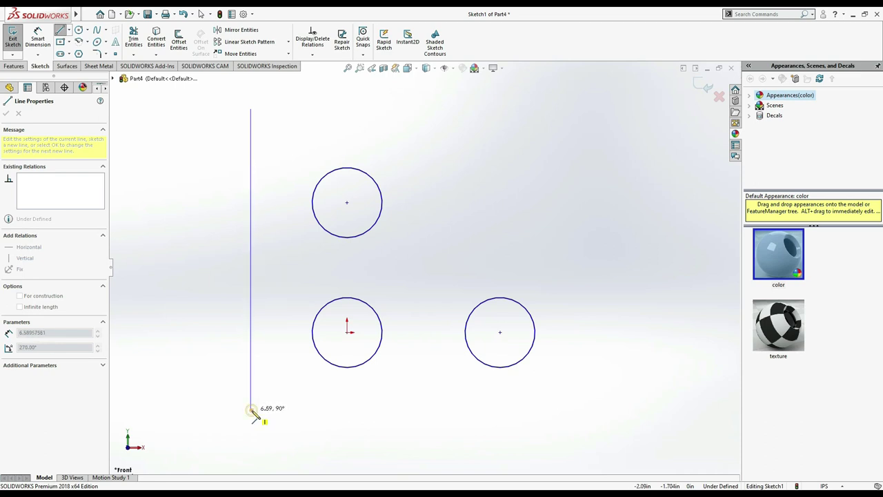
{"action": "left_click", "coordinate": [251, 410]}
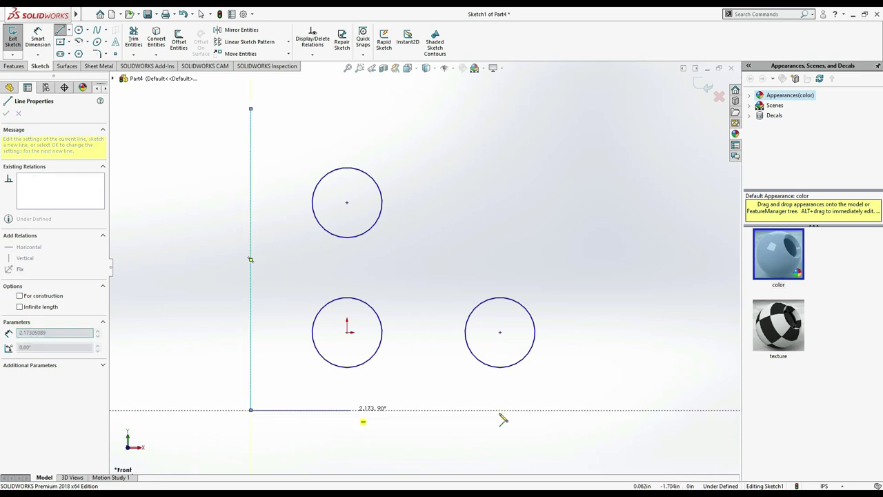
{"action": "left_click", "coordinate": [597, 410]}
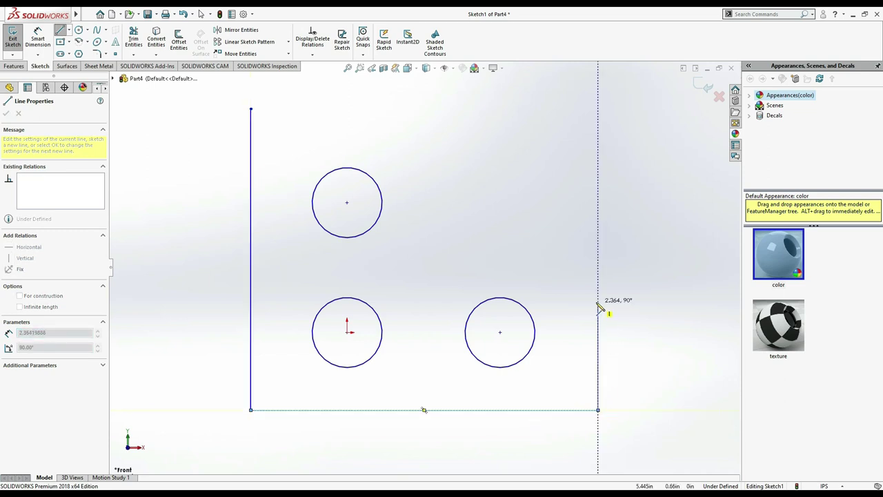
{"action": "left_click", "coordinate": [597, 302]}
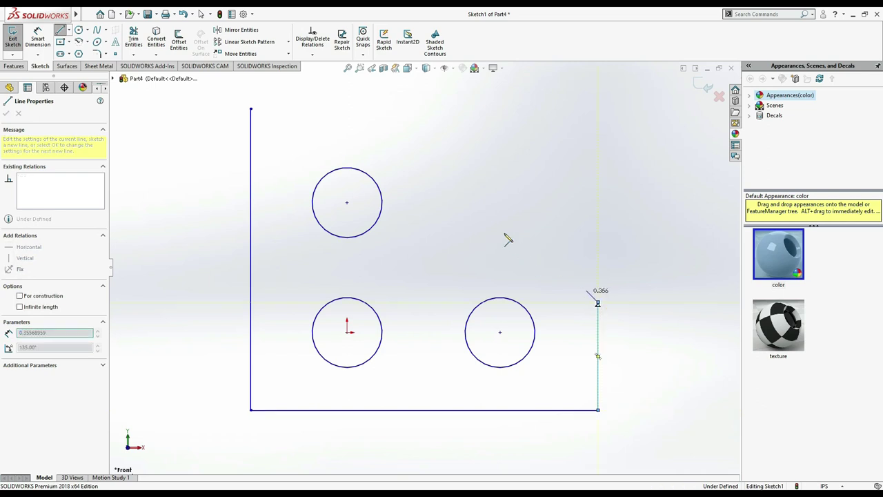
{"action": "left_click", "coordinate": [403, 140]}
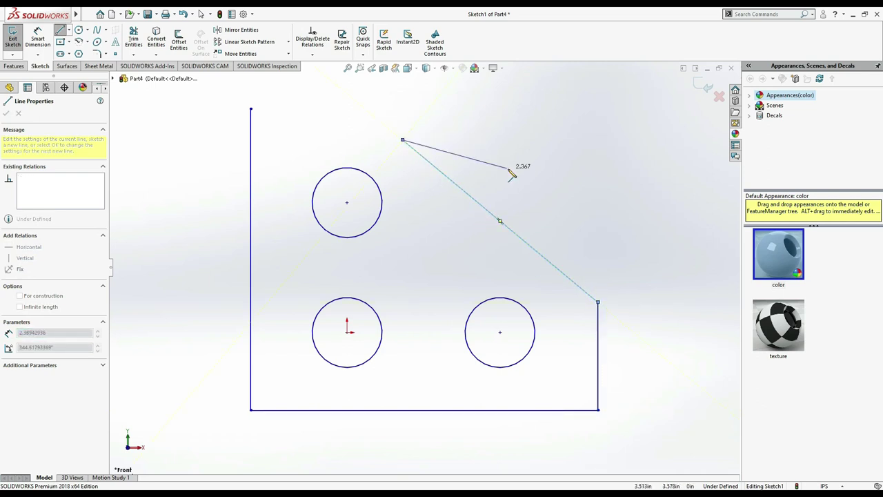
{"action": "key", "text": "Escape"}
Check the reference PDF drawing and come back to the sketch
{"action": "key", "text": "alt+f"}
{"action": "key", "text": "Escape"}
{"action": "key", "text": "alt+Tab"}
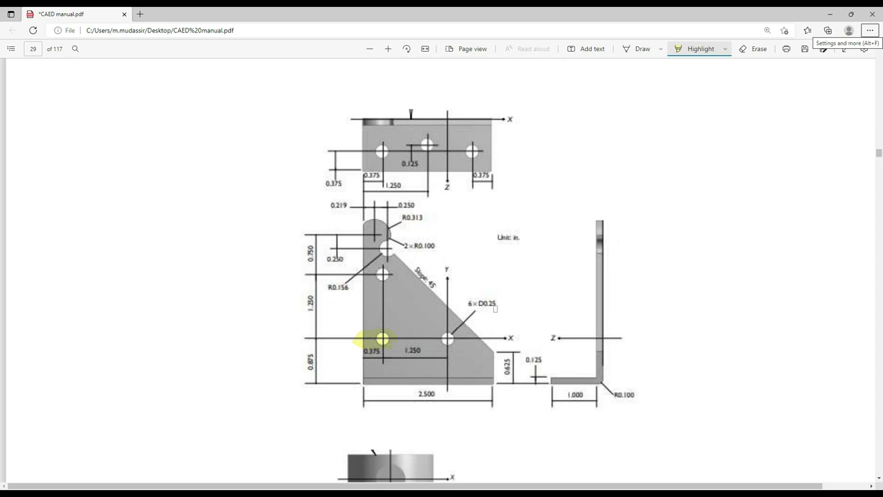
{"action": "key", "text": "alt+Tab"}
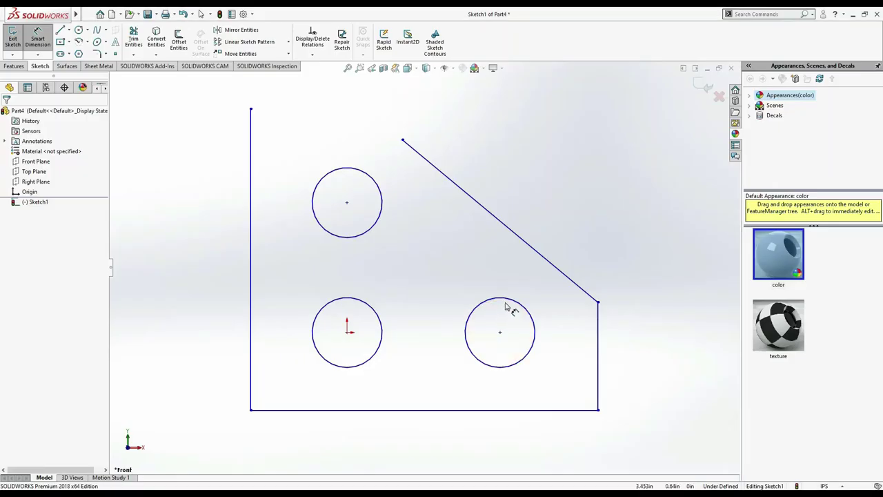
Dimension the right circle's diameter to 0.25 and compare it with the PDF
{"action": "left_click", "coordinate": [510, 301]}
{"action": "left_click", "coordinate": [507, 320]}
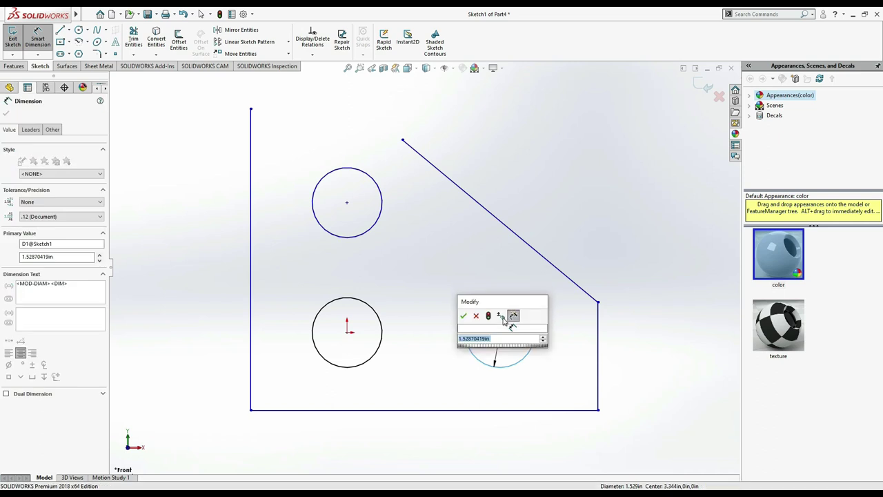
{"action": "type", "text": "0.25"}
{"action": "key", "text": "Return"}
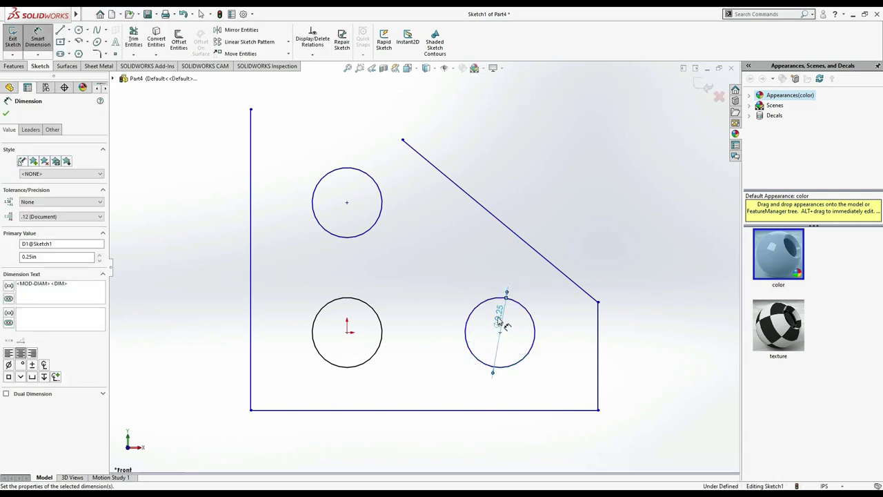
{"action": "key", "text": "alt+Tab"}
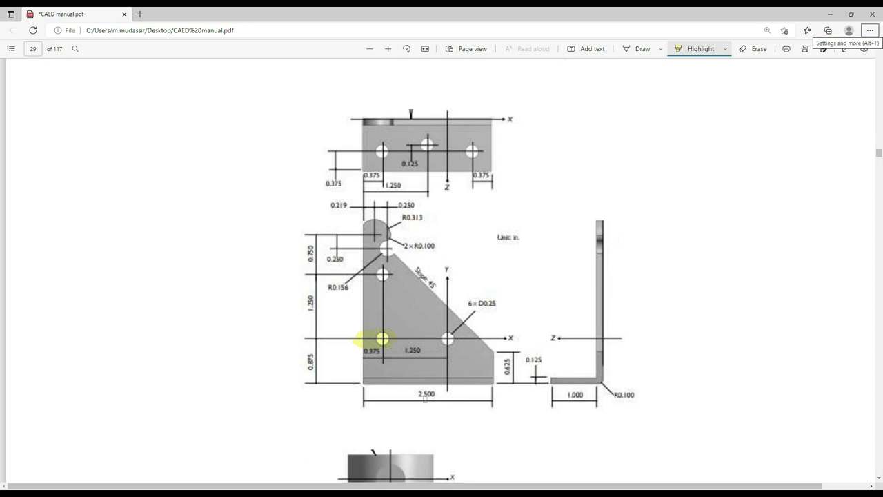
{"action": "key", "text": "alt+Tab"}
Dimension the bottom edge to 2.5 in, fit the sketch, and view the PDF
{"action": "left_click", "coordinate": [426, 409]}
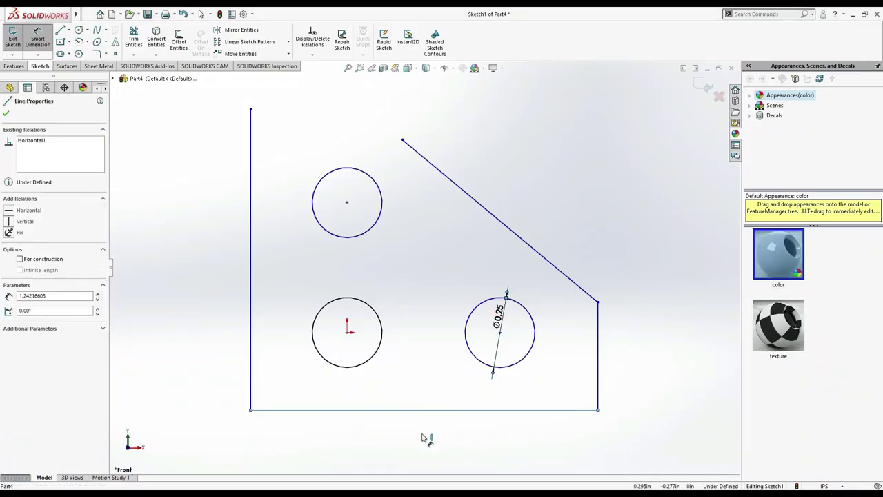
{"action": "left_click", "coordinate": [424, 432]}
{"action": "type", "text": "2.5"}
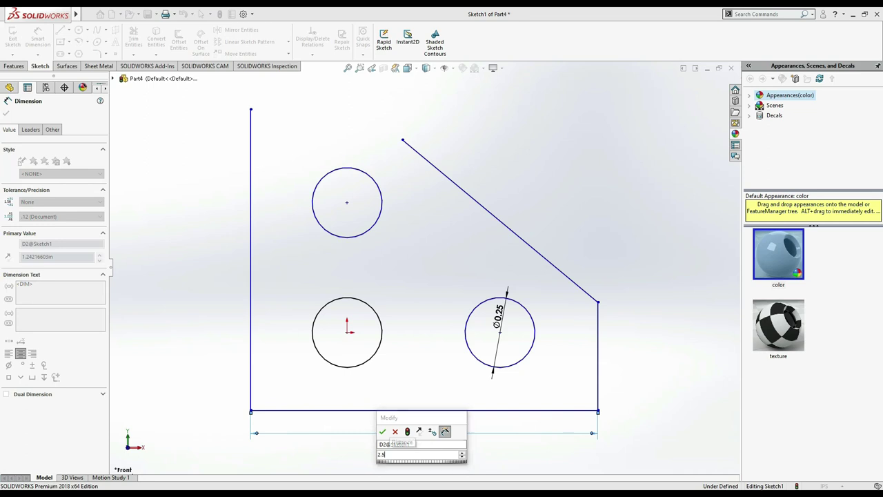
{"action": "key", "text": "Return"}
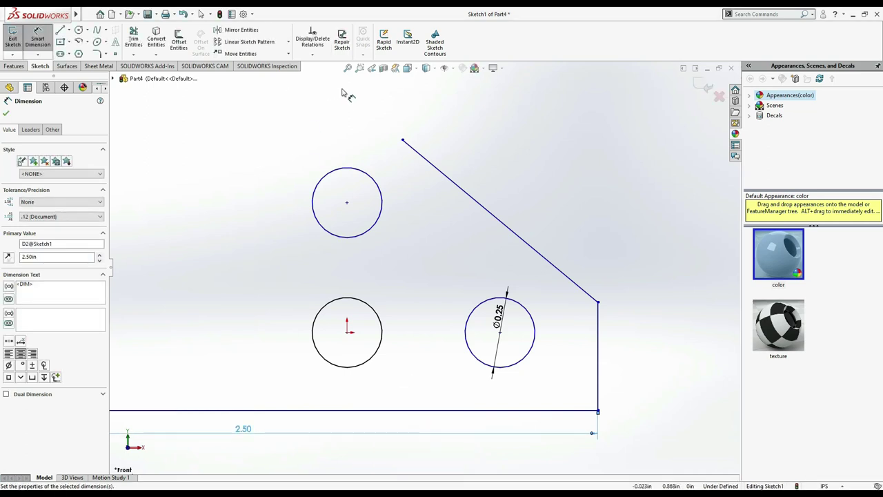
{"action": "left_click", "coordinate": [348, 67]}
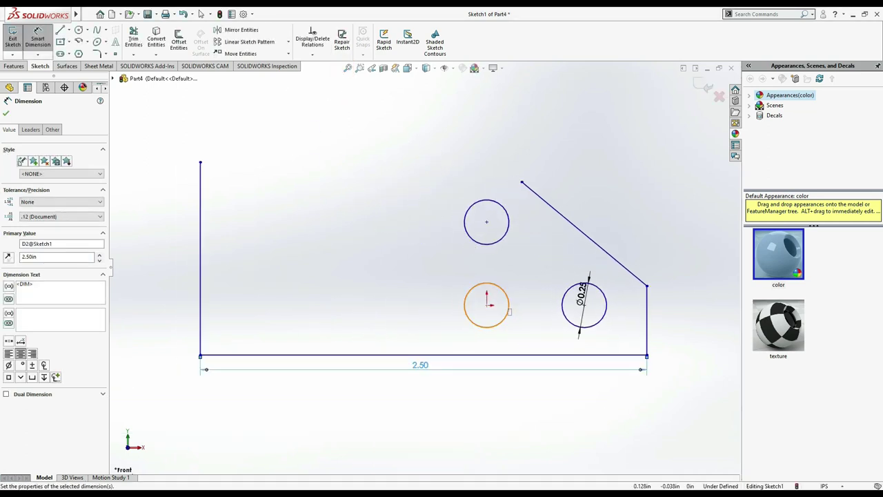
{"action": "key", "text": "alt+Tab"}
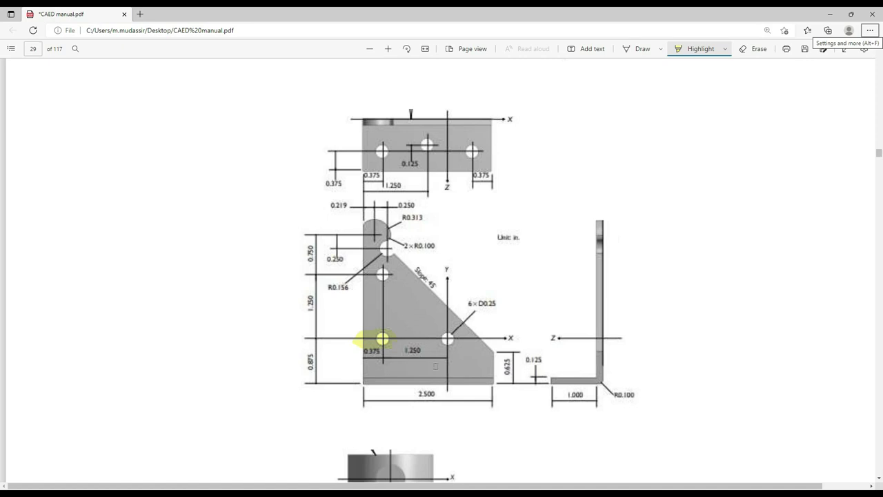
Set the spacing between the two lower hole centres to 1.25 in
{"action": "key", "text": "alt+Tab"}
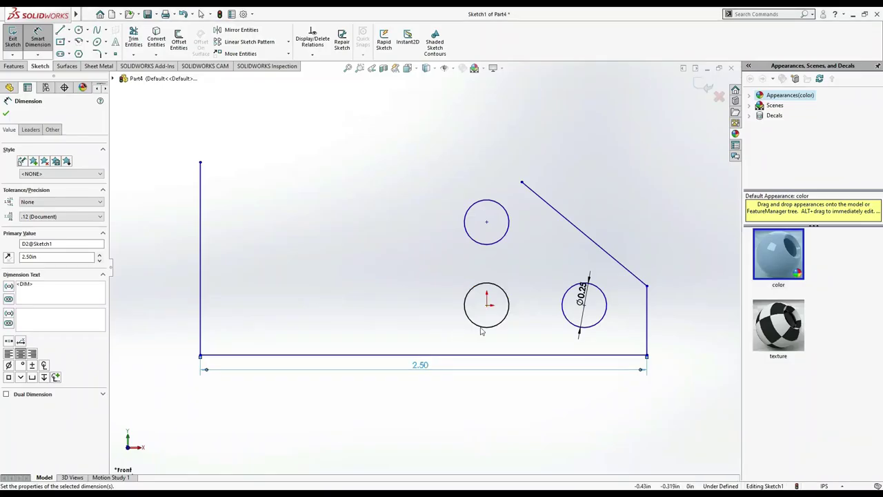
{"action": "left_click", "coordinate": [487, 306]}
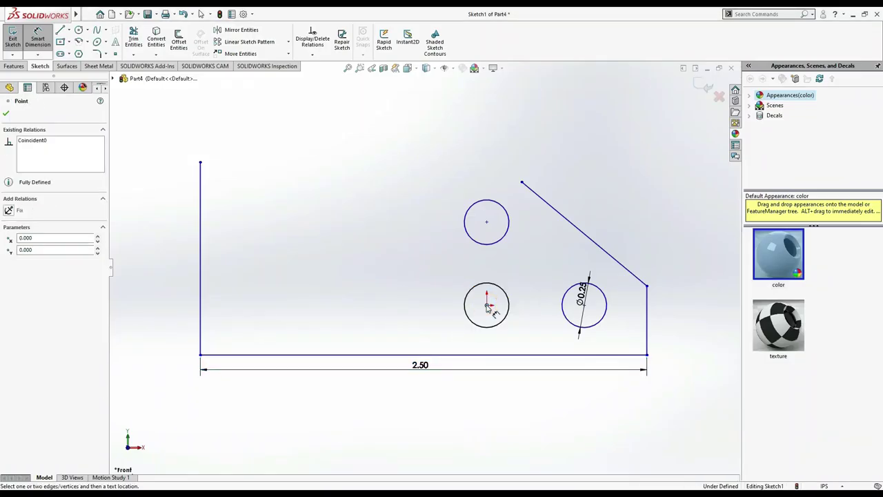
{"action": "left_click", "coordinate": [584, 306]}
{"action": "left_click", "coordinate": [551, 325]}
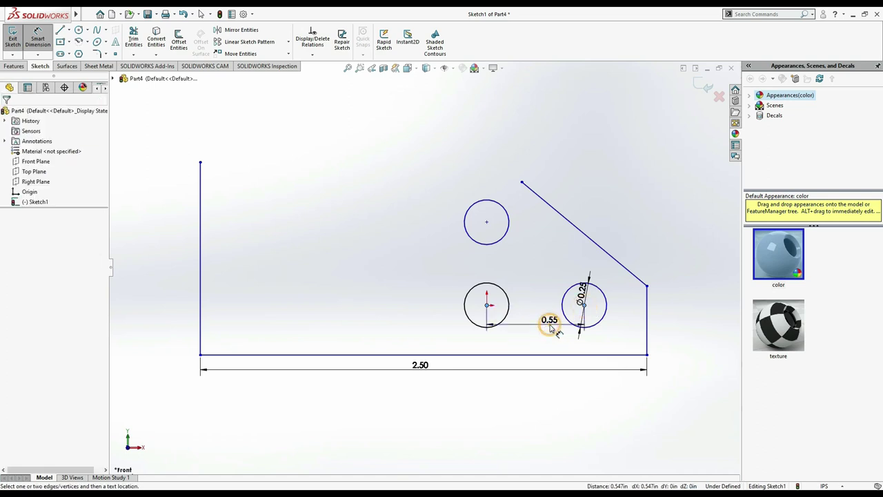
{"action": "type", "text": "1.25"}
{"action": "key", "text": "Return"}
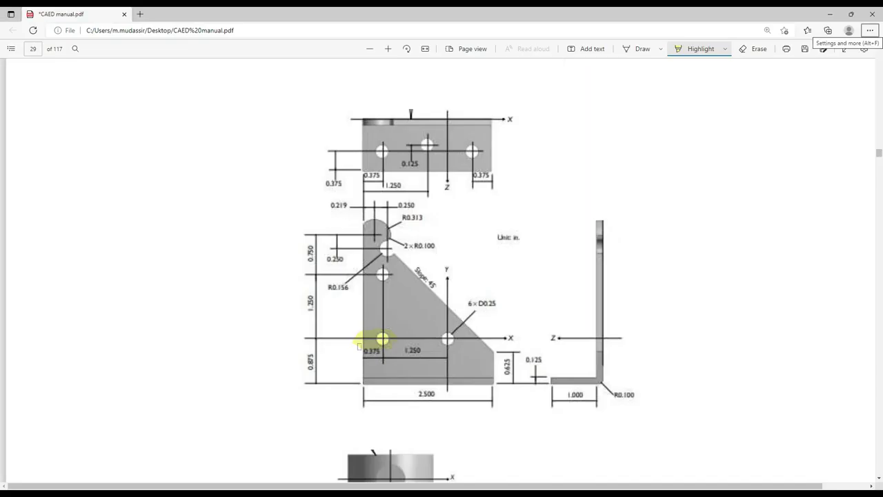
Dimension the lower-left hole centre 0.375 in from the left edge, fit the sketch, and view the PDF
{"action": "key", "text": "alt+Tab"}
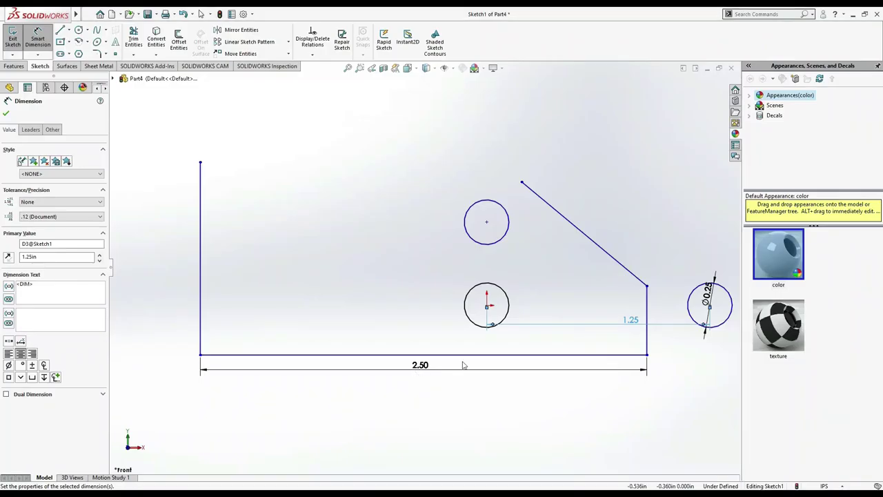
{"action": "left_click", "coordinate": [449, 402]}
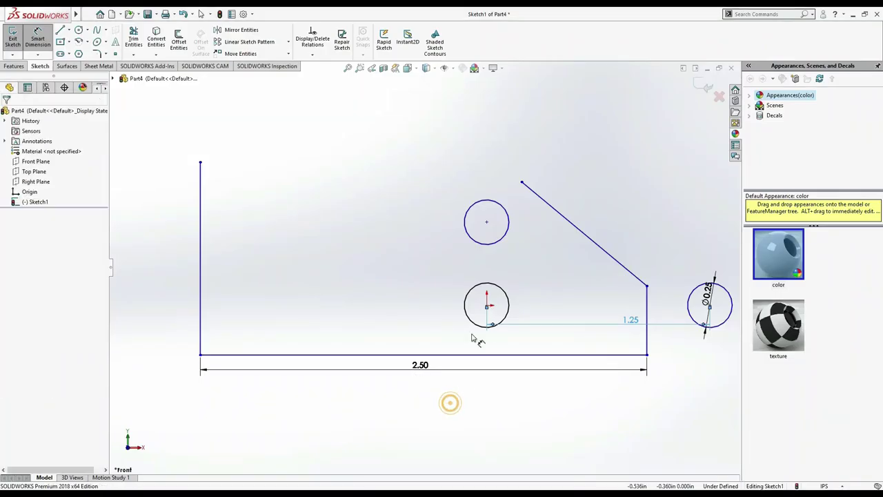
{"action": "left_click", "coordinate": [486, 305]}
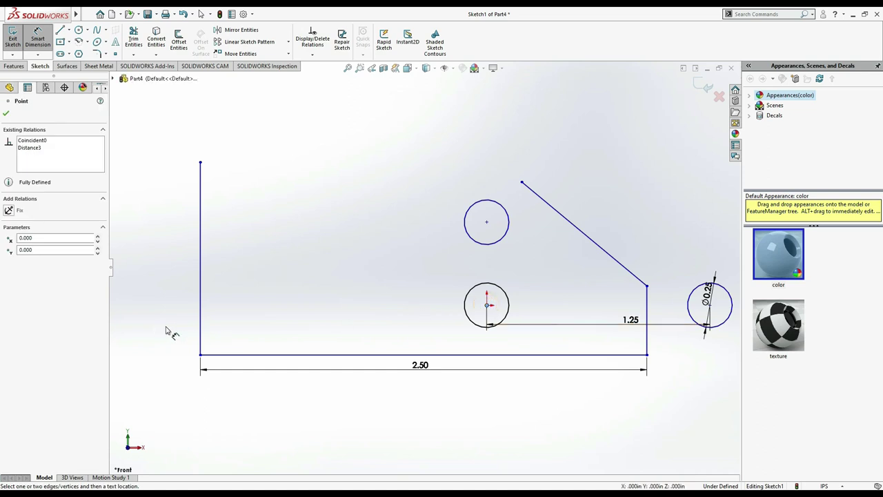
{"action": "left_click", "coordinate": [200, 323]}
{"action": "left_click", "coordinate": [404, 318]}
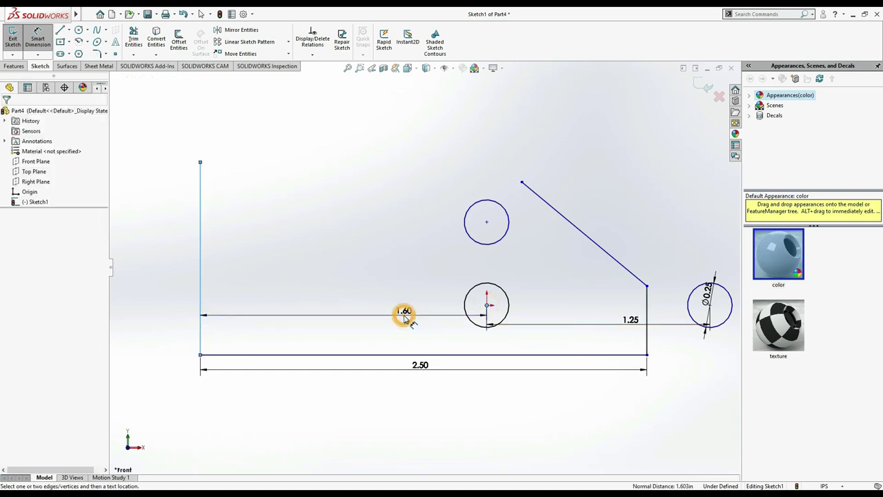
{"action": "type", "text": "0.375"}
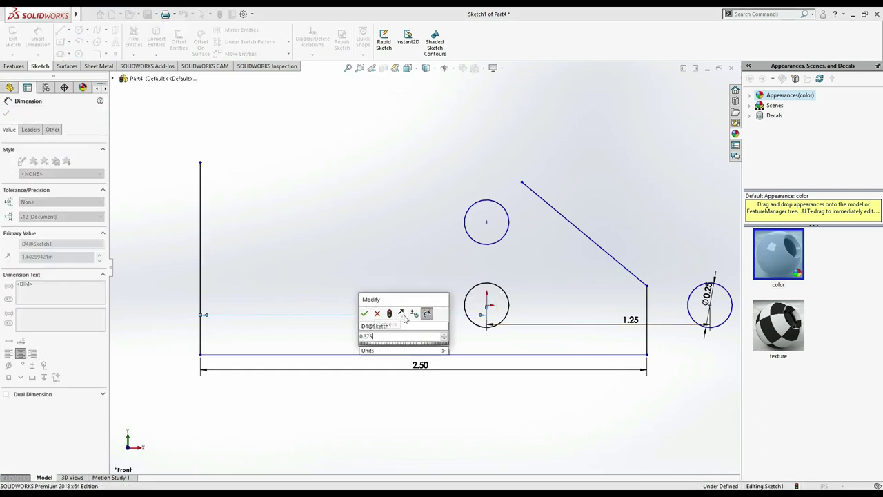
{"action": "key", "text": "Return"}
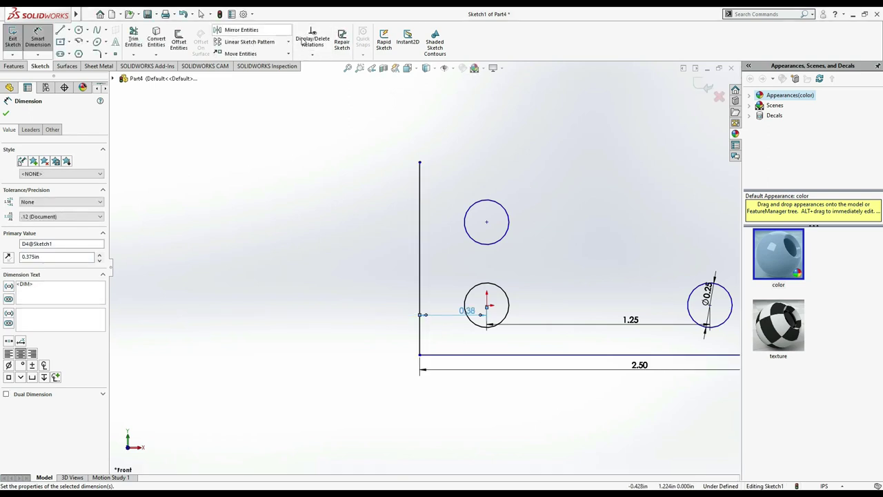
{"action": "left_click", "coordinate": [348, 68]}
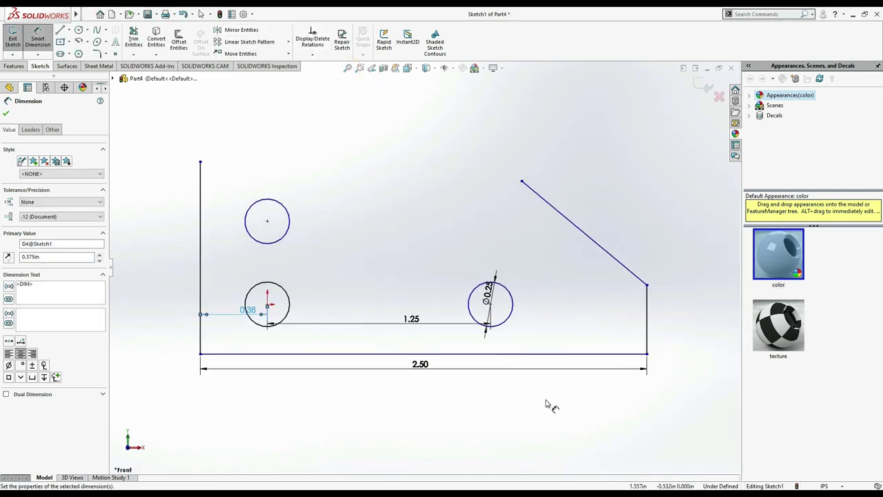
{"action": "key", "text": "alt+Tab"}
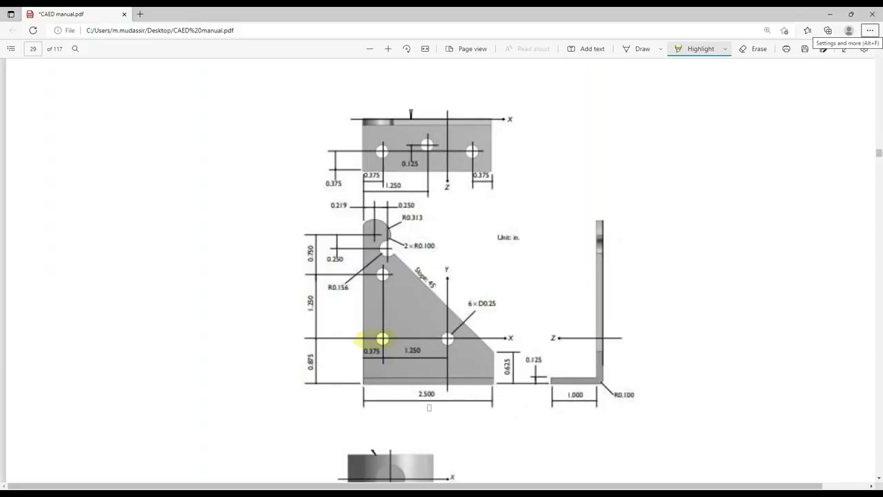
After checking the PDF, dimension the short right edge to 0.625 in tall
{"action": "key", "text": "alt+Tab"}
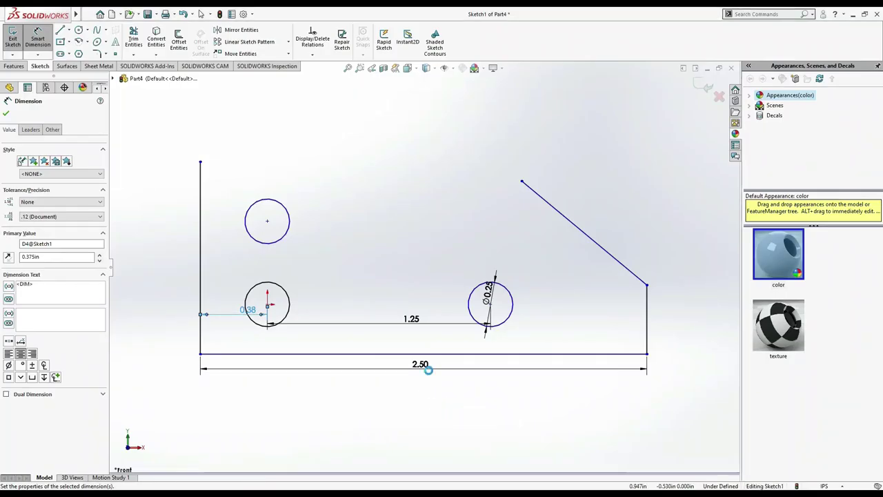
{"action": "key", "text": "alt+Tab"}
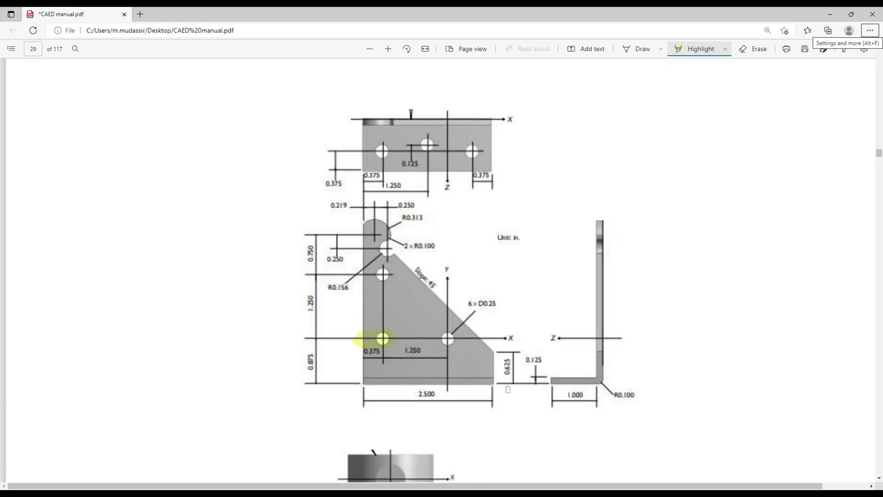
{"action": "key", "text": "alt+Tab"}
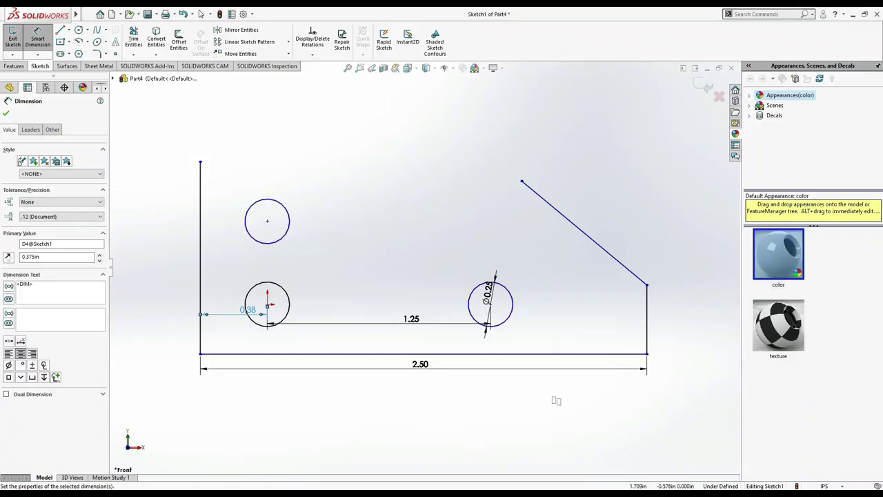
{"action": "key", "text": "alt+Tab"}
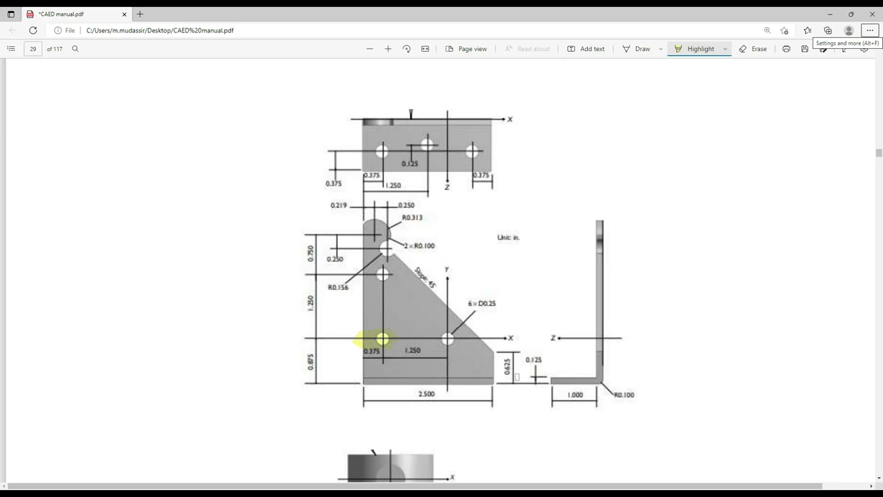
{"action": "key", "text": "alt+Tab"}
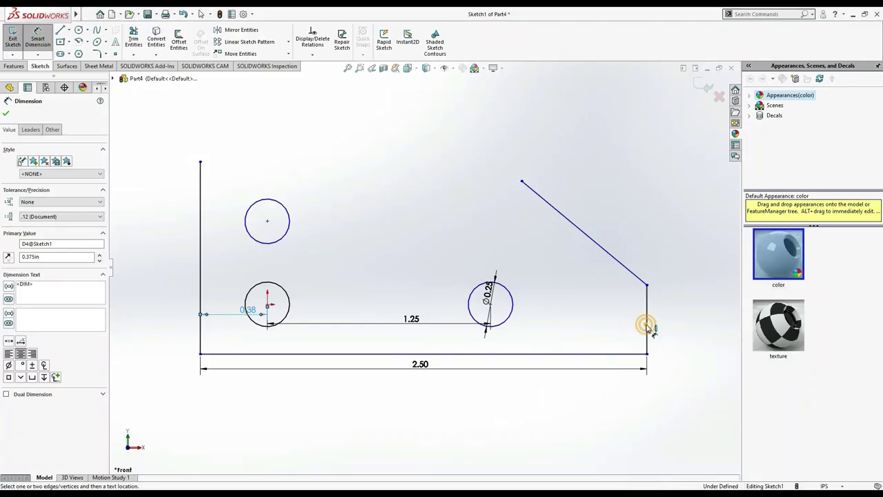
{"action": "left_click", "coordinate": [647, 329]}
{"action": "left_click", "coordinate": [674, 329]}
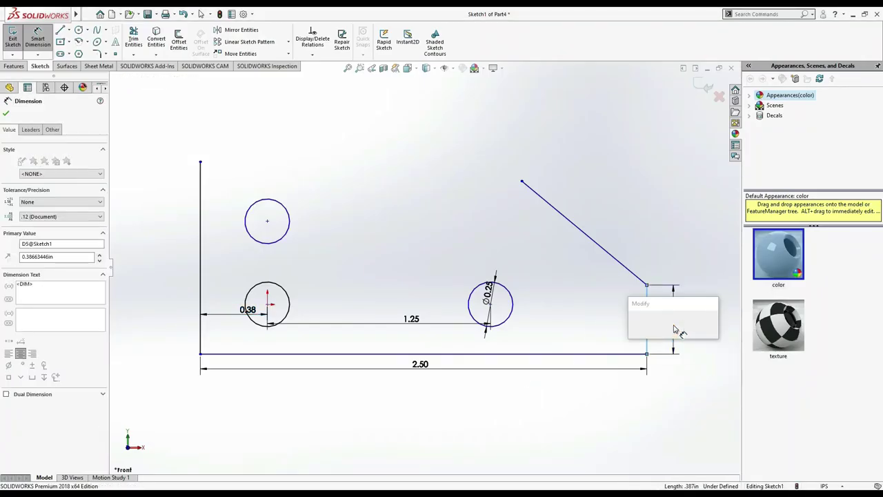
{"action": "type", "text": "0.6"}
{"action": "type", "text": "0.625"}
{"action": "key", "text": "Return"}
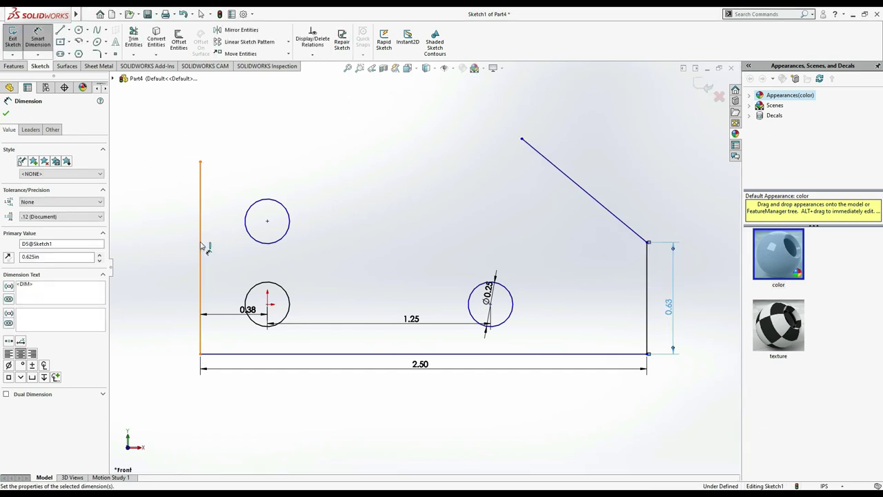
Start a vertical dimension between the two left hole centres, checking its value in the PDF
{"action": "key", "text": "alt+Tab"}
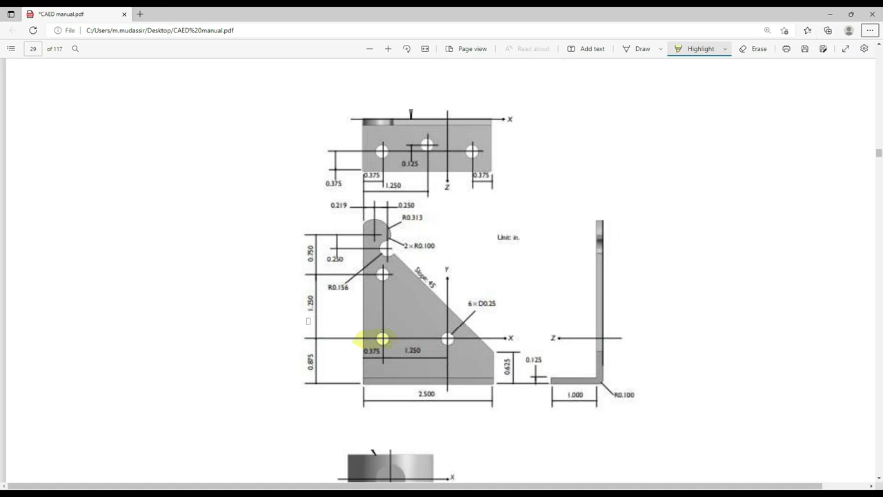
{"action": "key", "text": "alt+Tab"}
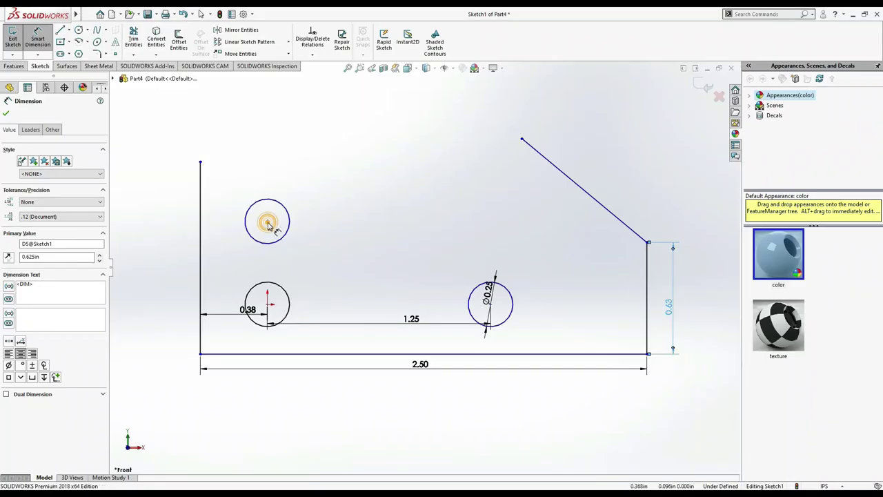
{"action": "left_click", "coordinate": [268, 227]}
{"action": "left_click", "coordinate": [268, 304]}
{"action": "left_click", "coordinate": [214, 268]}
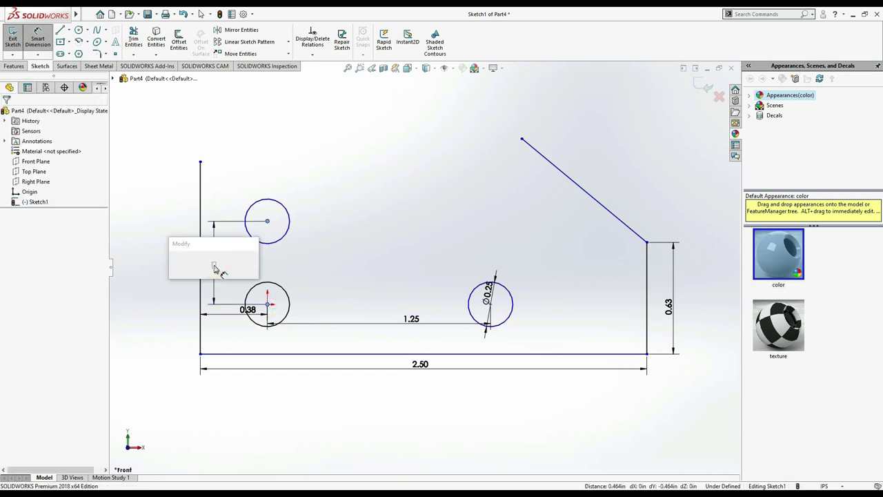
{"action": "key", "text": "alt+Tab"}
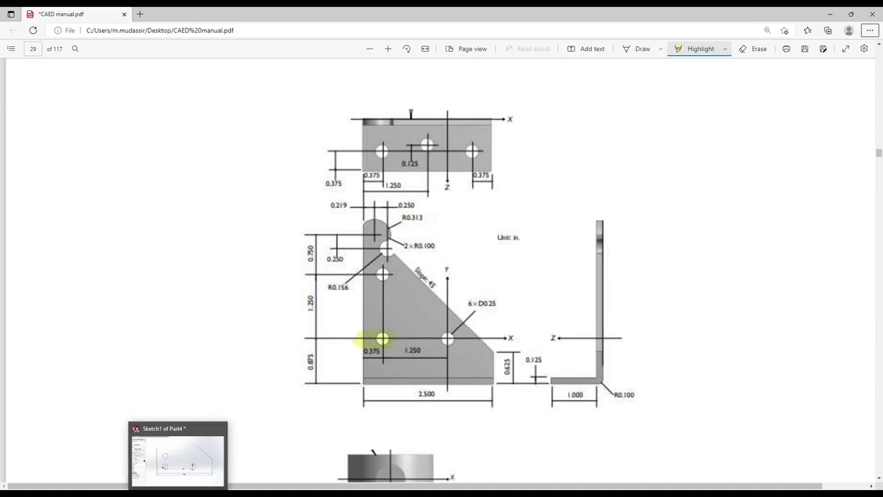
Confirm the 1.25 vertical spacing between the left holes and fit the sketch in view
{"action": "left_click", "coordinate": [162, 458]}
{"action": "type", "text": "1.250"}
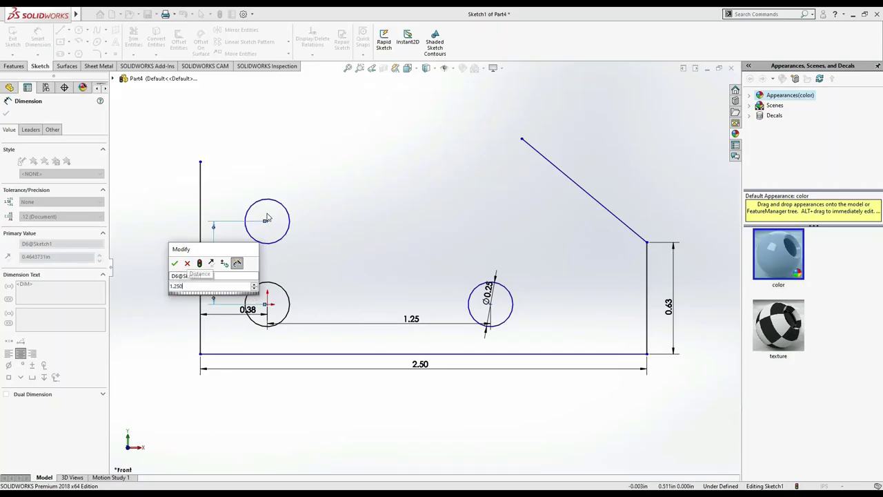
{"action": "key", "text": "Return"}
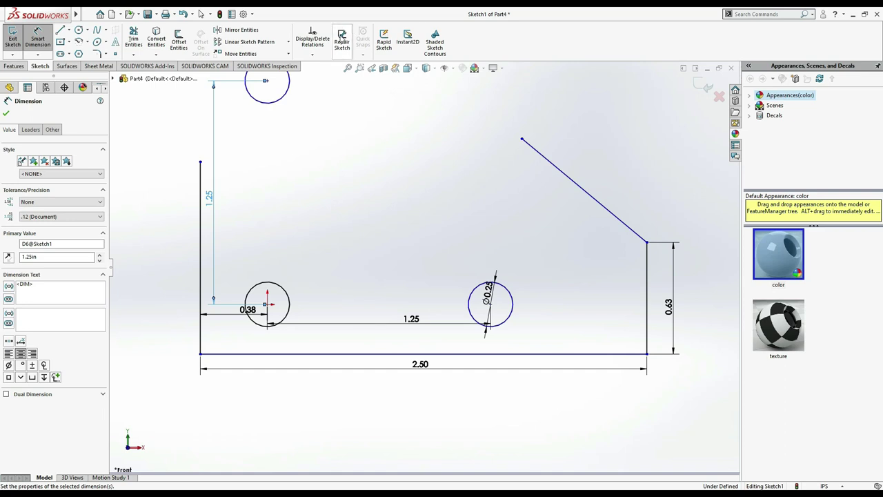
{"action": "left_click", "coordinate": [347, 68]}
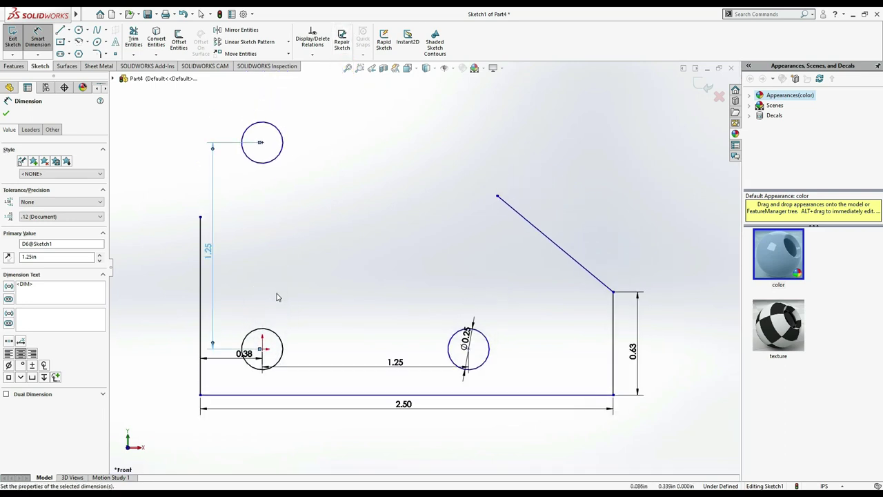
{"action": "key", "text": "alt+Tab"}
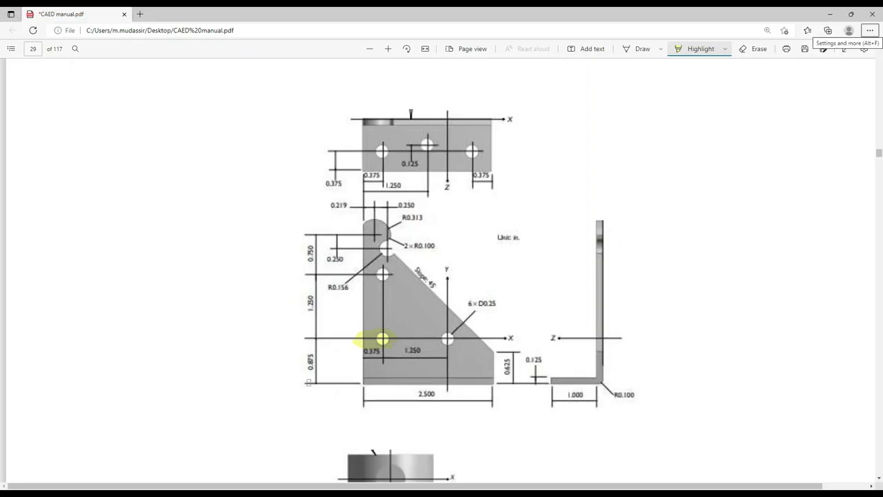
{"action": "key", "text": "alt+Tab"}
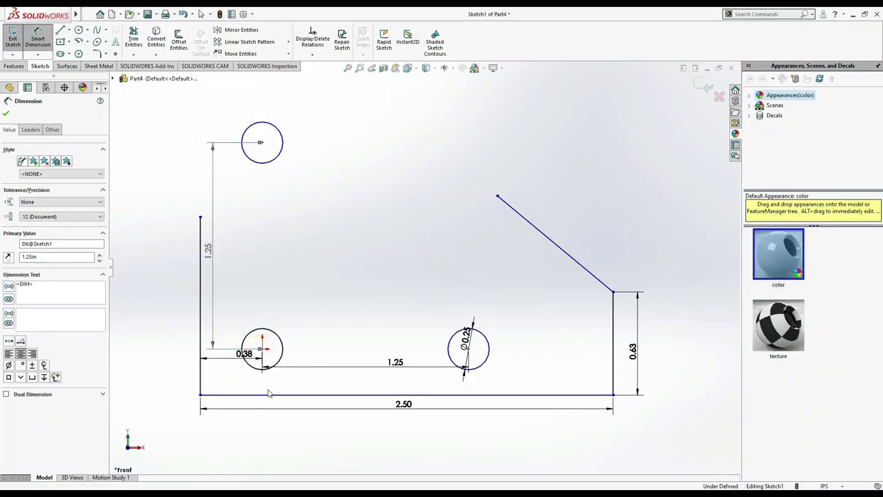
Place a Smart Dimension from the lower-left hole centre to the bottom edge
{"action": "key", "text": "Escape"}
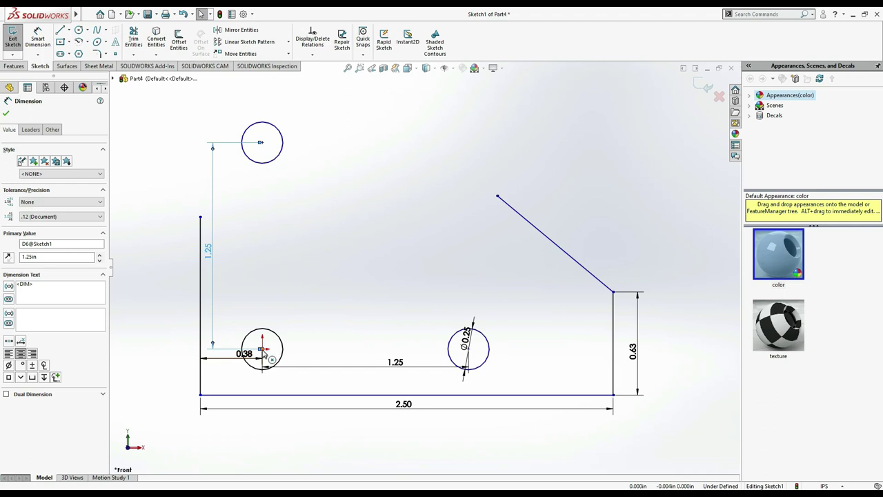
{"action": "left_click", "coordinate": [263, 349]}
{"action": "left_click", "coordinate": [265, 395]}
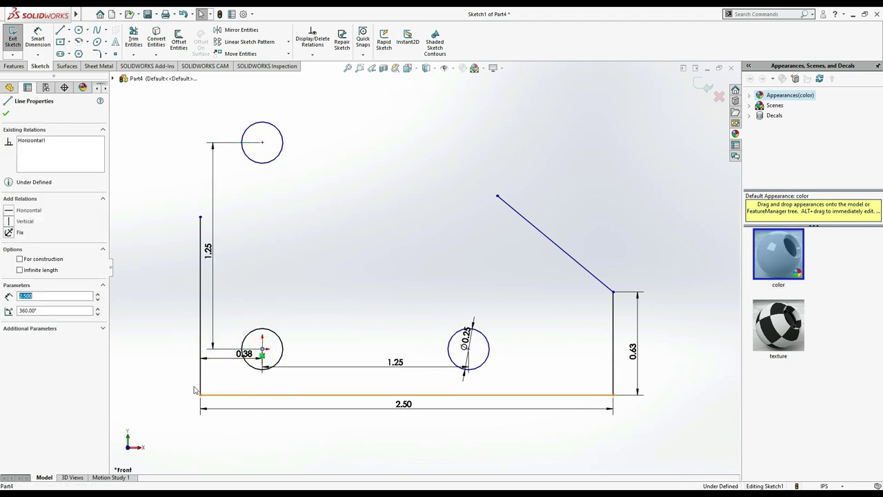
{"action": "left_click", "coordinate": [218, 309]}
{"action": "left_click", "coordinate": [38, 39]}
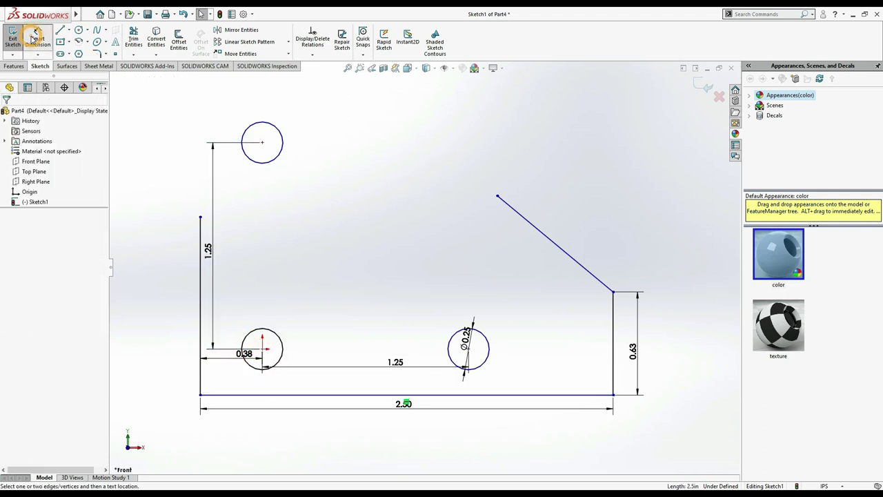
{"action": "left_click", "coordinate": [265, 352]}
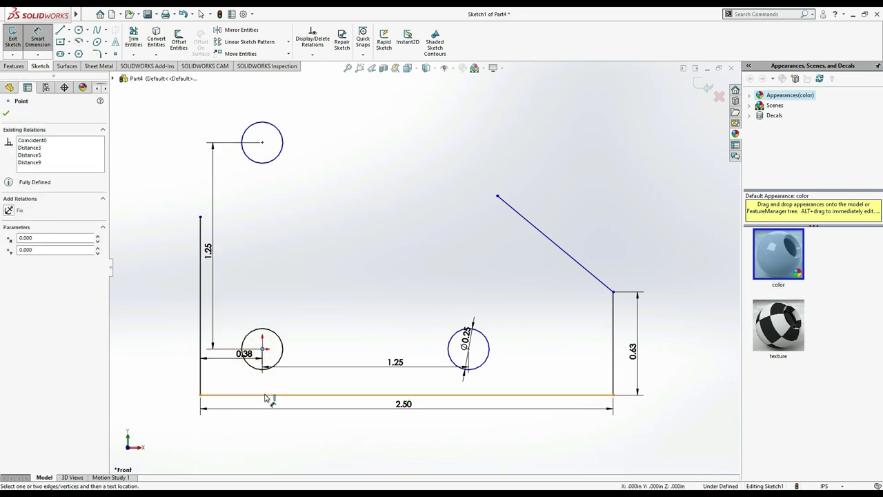
{"action": "left_click", "coordinate": [264, 395]}
{"action": "left_click", "coordinate": [192, 384]}
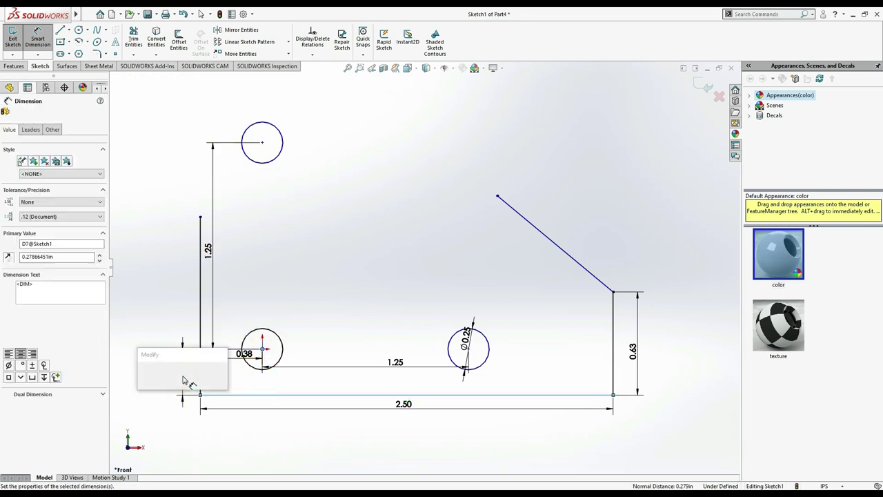
Set the hole-to-bottom-edge dimension to 0.875in, shown as 0.88
{"action": "key", "text": "alt+Tab"}
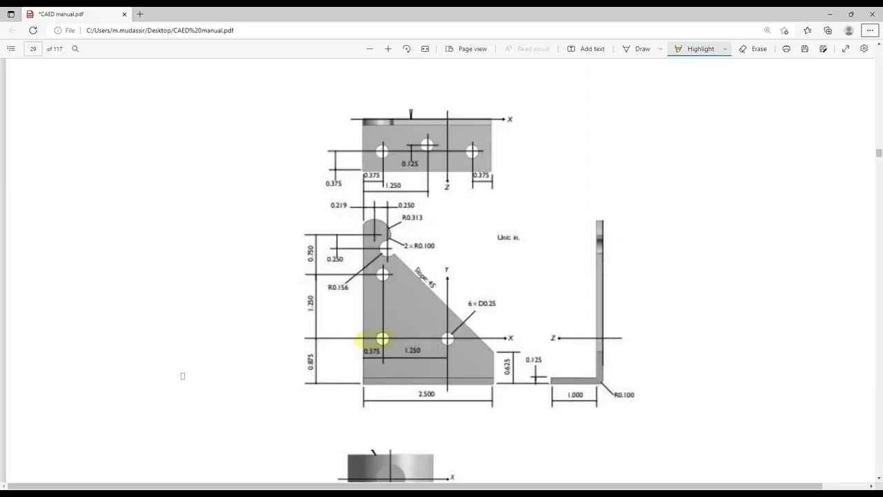
{"action": "left_click", "coordinate": [185, 464]}
{"action": "type", "text": "0.28"}
{"action": "key", "text": "Return"}
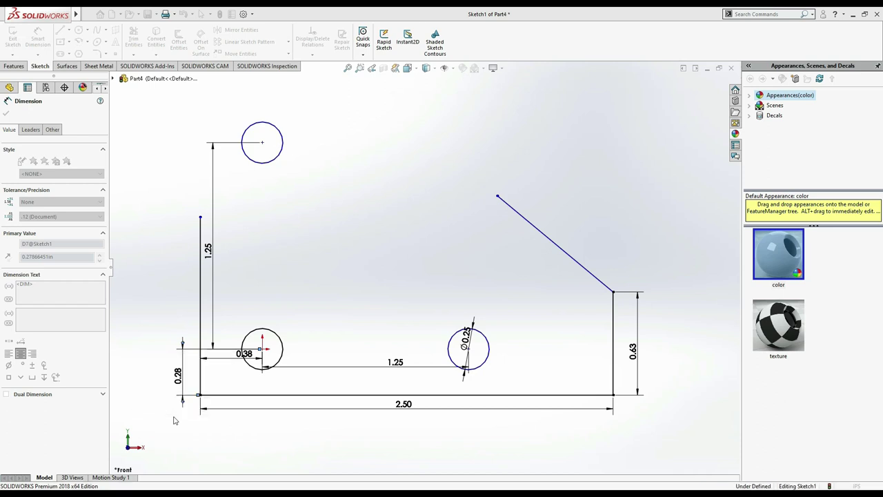
{"action": "left_click", "coordinate": [349, 70]}
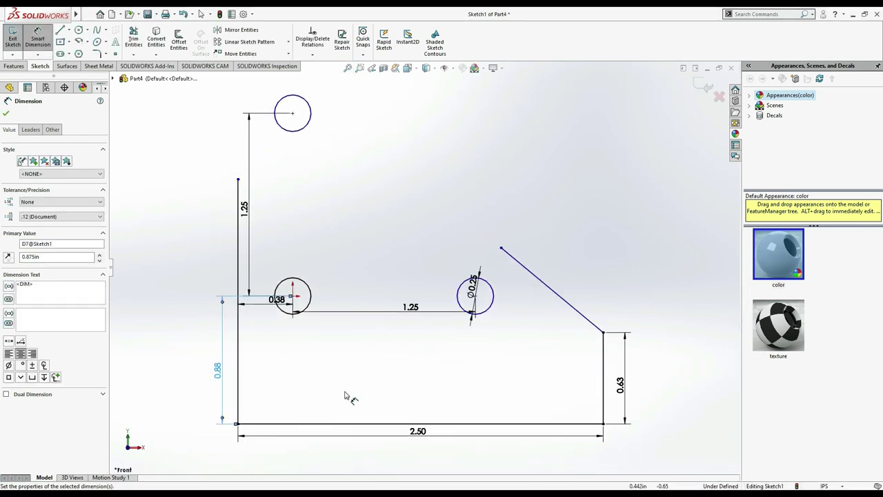
Compare the fitted sketch against the PDF drawing
{"action": "key", "text": "alt+Tab"}
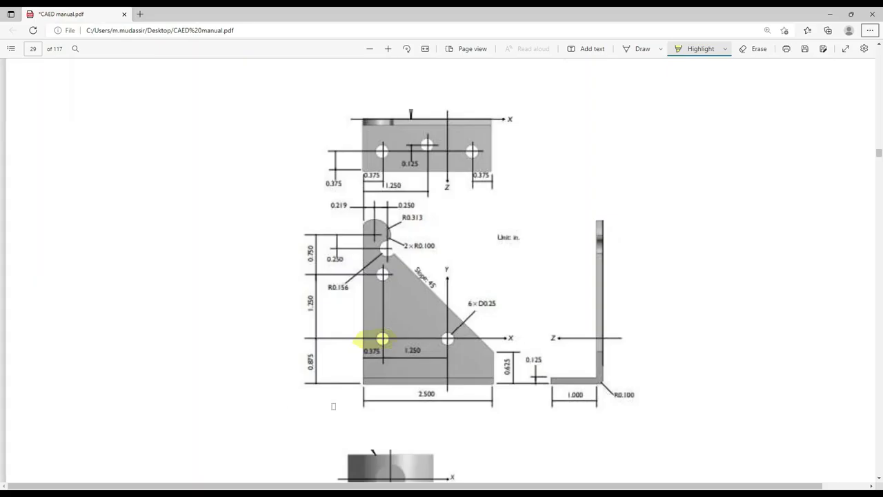
{"action": "scroll", "coordinate": [325, 376], "scroll_direction": "down", "scroll_amount": 1}
{"action": "scroll", "coordinate": [326, 373], "scroll_direction": "down", "scroll_amount": 1}
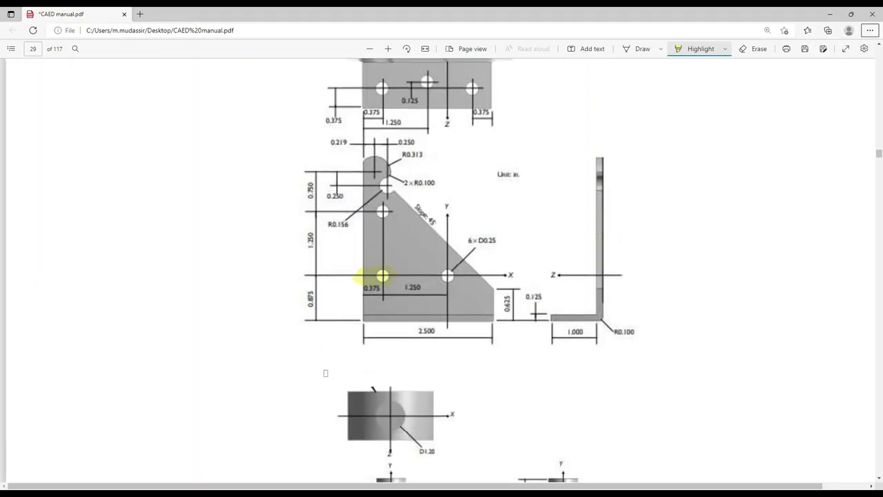
{"action": "scroll", "coordinate": [408, 349], "scroll_direction": "up", "scroll_amount": 2}
{"action": "key", "text": "alt+Tab"}
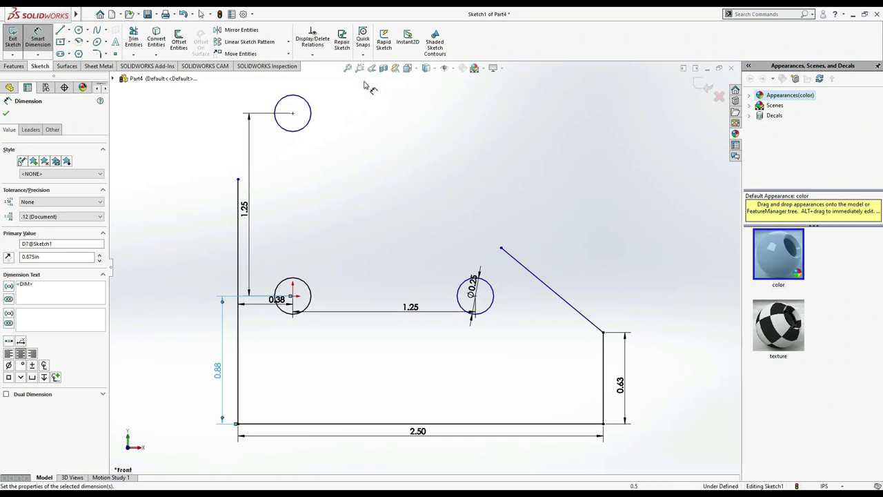
{"action": "left_click", "coordinate": [352, 67]}
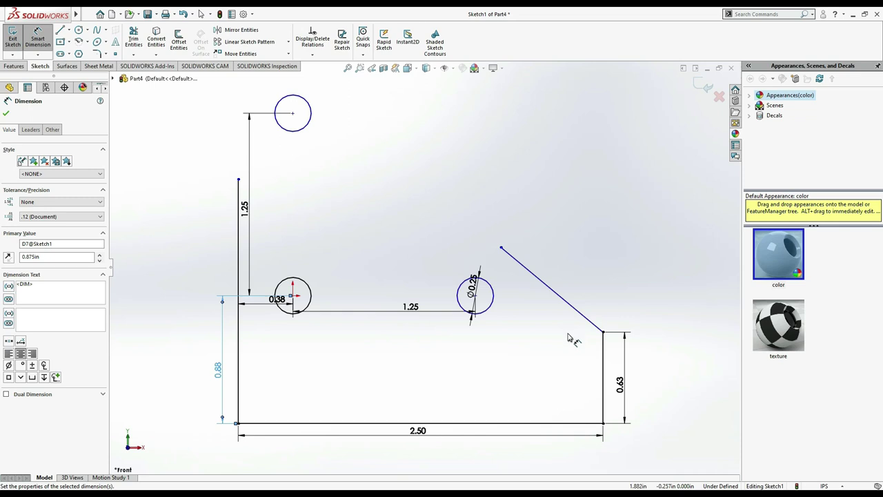
{"action": "key", "text": "alt+Tab"}
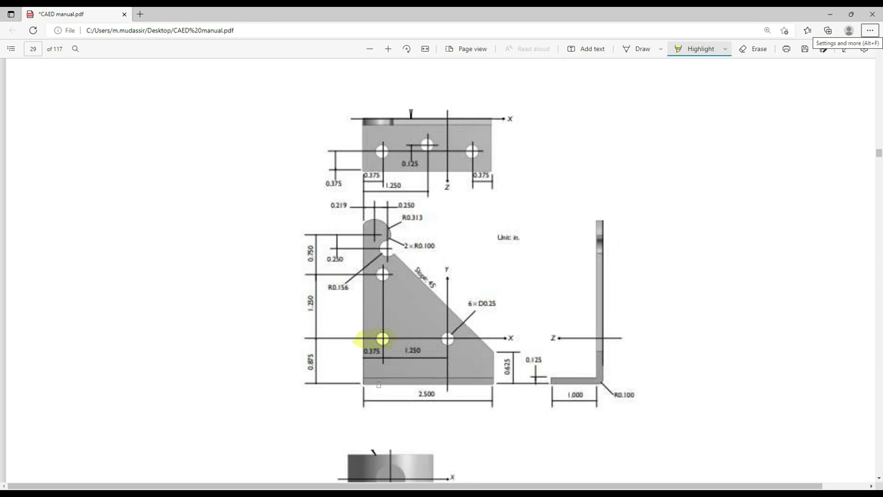
{"action": "key", "text": "alt+Tab"}
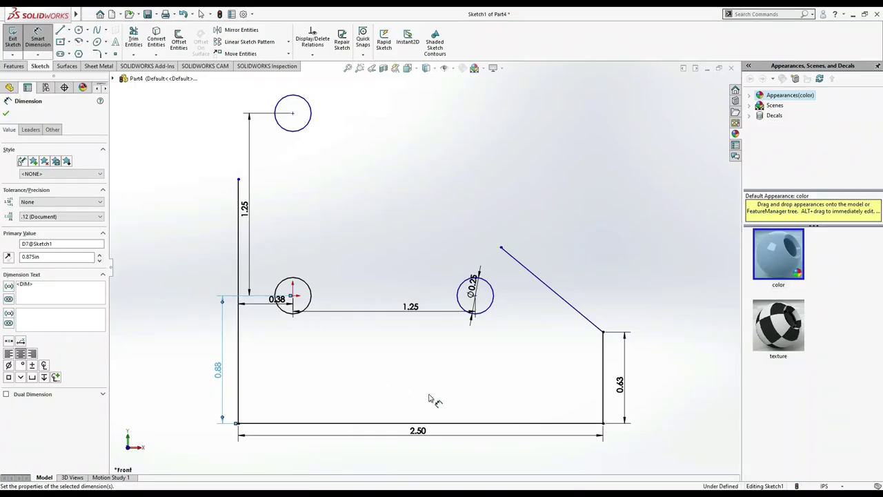
{"action": "key", "text": "alt+Tab"}
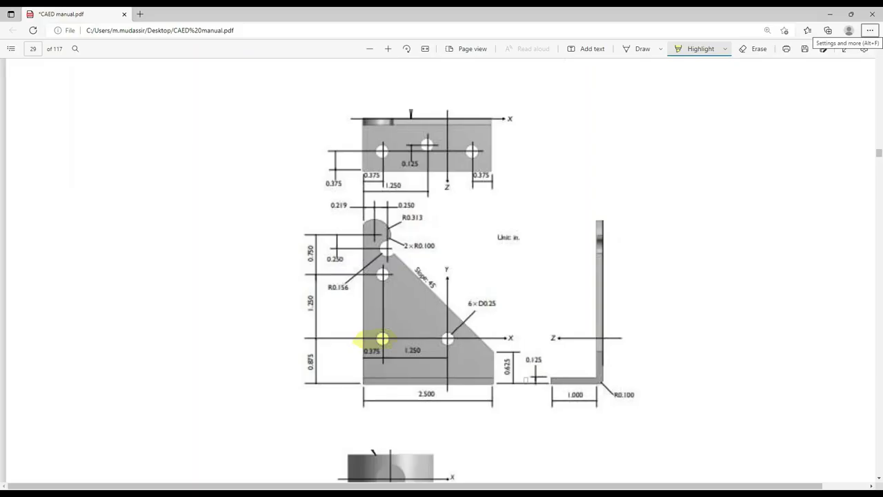
{"action": "key", "text": "alt+Tab"}
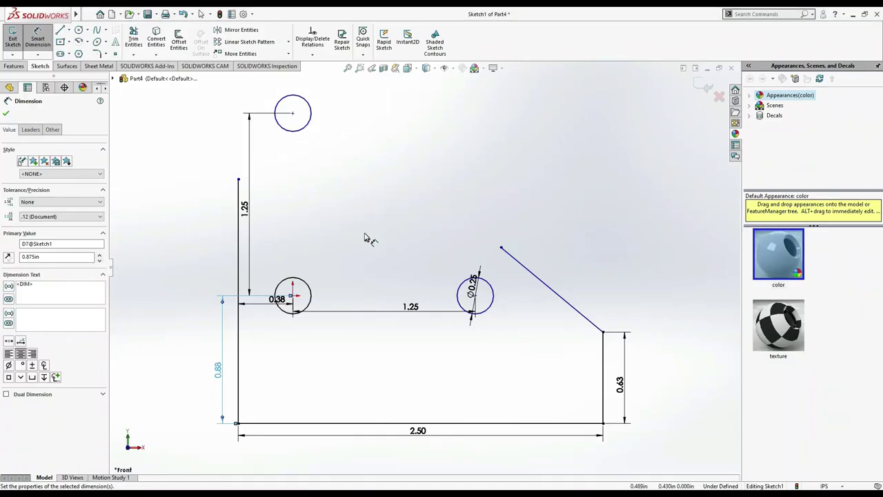
Move the 1.25, 0.88, 0.38, 1.25 and Ø0.25 dimensions clear of the holes
{"action": "left_click", "coordinate": [6, 114]}
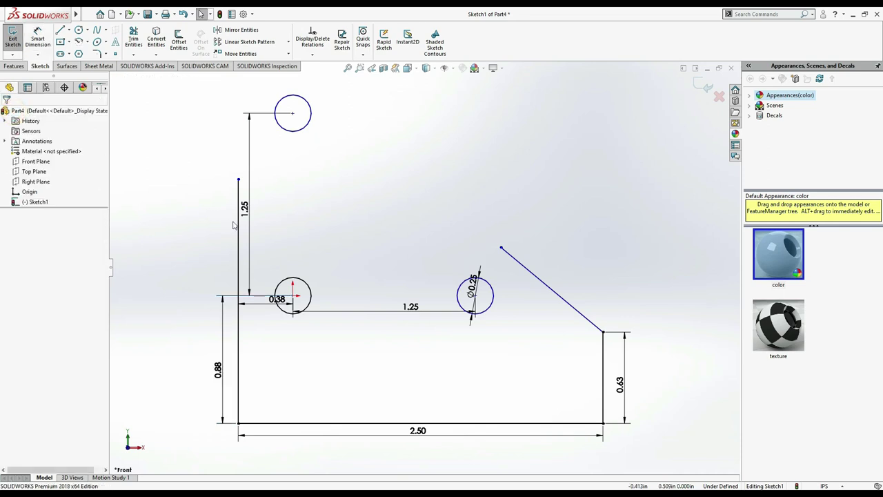
{"action": "left_click_drag", "start_coordinate": [246, 212], "coordinate": [180, 226]}
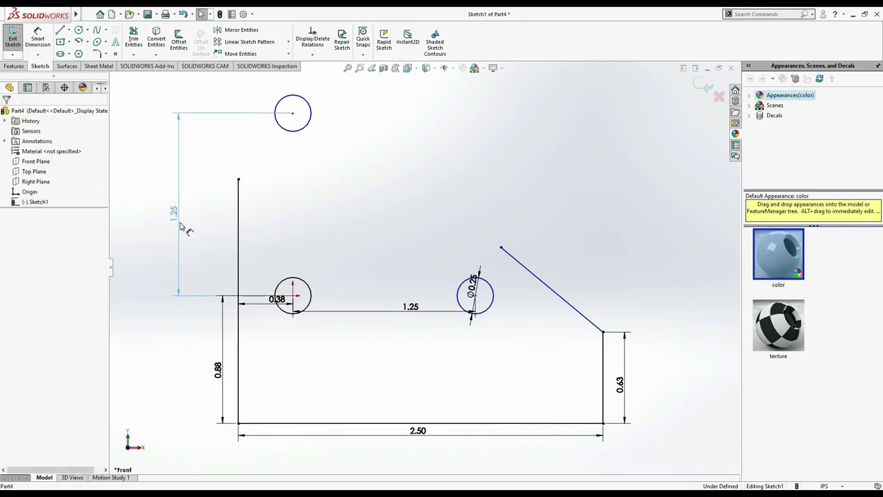
{"action": "left_click_drag", "start_coordinate": [218, 369], "coordinate": [178, 373]}
{"action": "left_click_drag", "start_coordinate": [287, 303], "coordinate": [280, 347]}
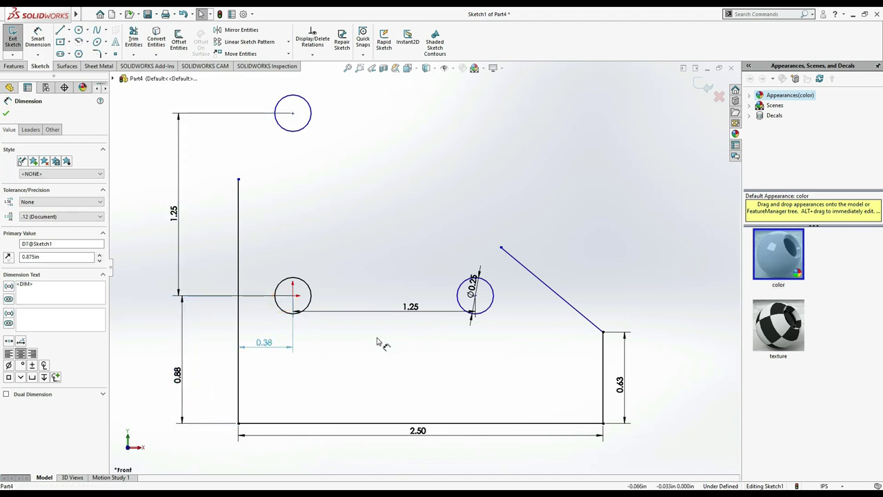
{"action": "left_click_drag", "start_coordinate": [411, 307], "coordinate": [406, 350]}
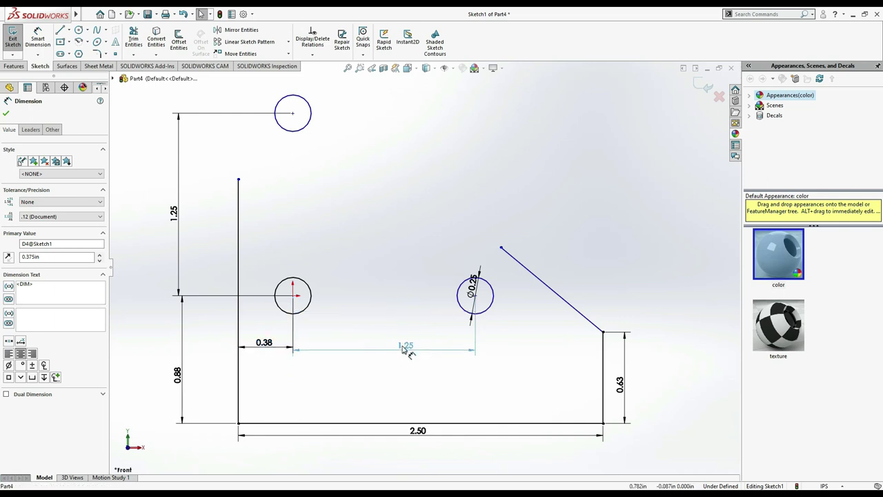
{"action": "mouse_move", "coordinate": [474, 288]}
{"action": "left_mouse_down"}
{"action": "mouse_move", "coordinate": [487, 276]}
{"action": "mouse_move", "coordinate": [431, 314]}
{"action": "left_mouse_up"}
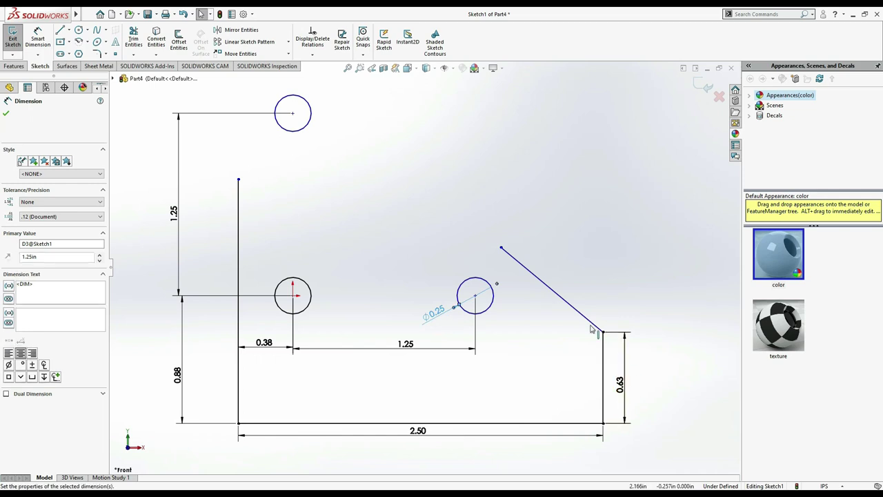
Extend the slanted line up-left and the left edge up level with the top hole
{"action": "mouse_move", "coordinate": [501, 247]}
{"action": "left_mouse_down"}
{"action": "mouse_move", "coordinate": [344, 138]}
{"action": "mouse_move", "coordinate": [363, 131]}
{"action": "left_mouse_up"}
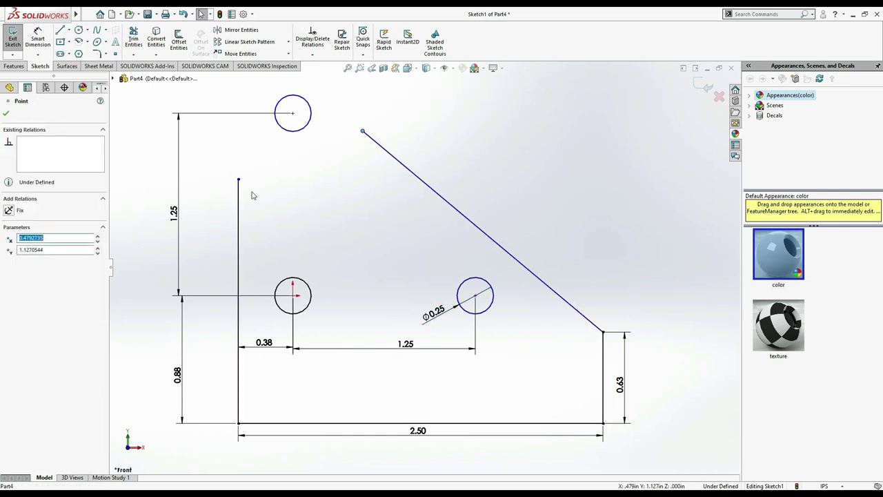
{"action": "left_click_drag", "start_coordinate": [238, 181], "coordinate": [238, 80]}
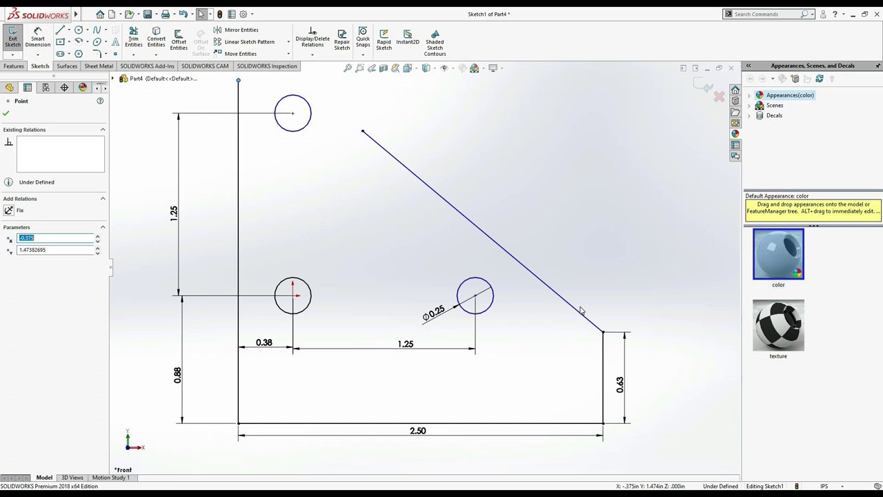
{"action": "key", "text": "Escape"}
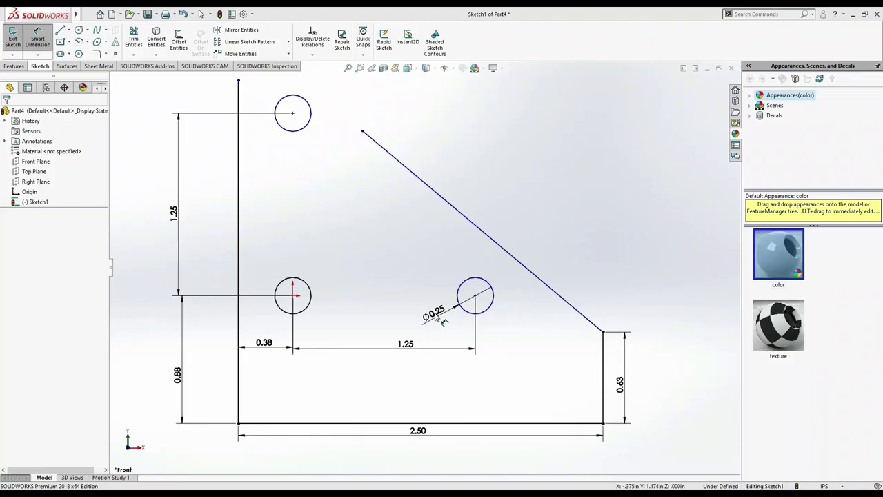
Dimension the slanted line at 45° to the bottom line, then fit the view
{"action": "left_click", "coordinate": [580, 313]}
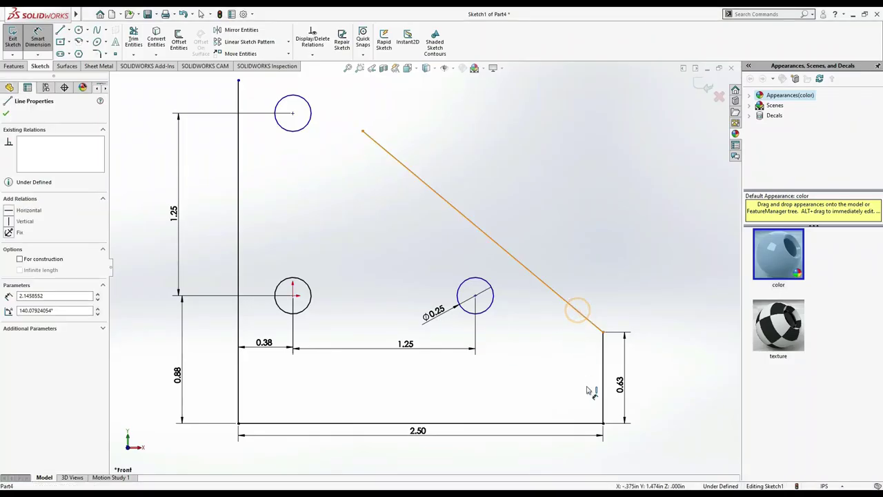
{"action": "left_click", "coordinate": [588, 426]}
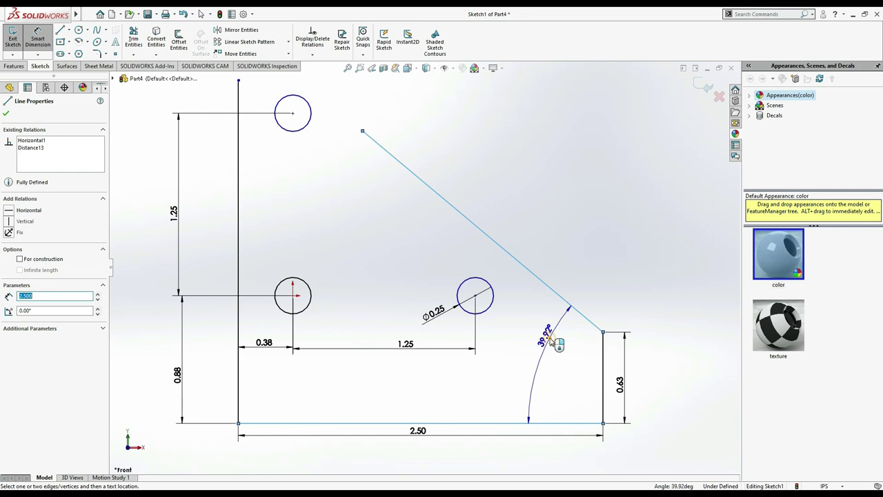
{"action": "left_click", "coordinate": [556, 344]}
{"action": "type", "text": "45"}
{"action": "key", "text": "Return"}
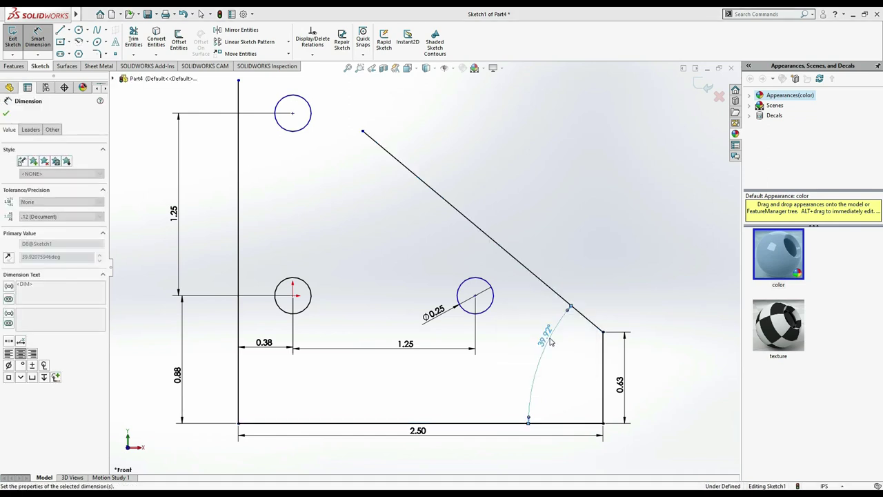
{"action": "left_click", "coordinate": [347, 68]}
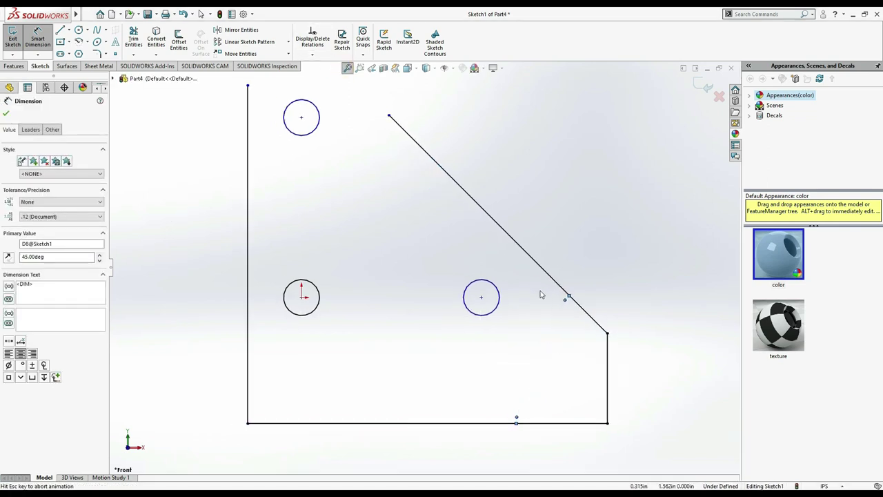
{"action": "scroll", "coordinate": [605, 232], "scroll_direction": "up", "scroll_amount": 2}
{"action": "scroll", "coordinate": [480, 181], "scroll_direction": "down", "scroll_amount": 1}
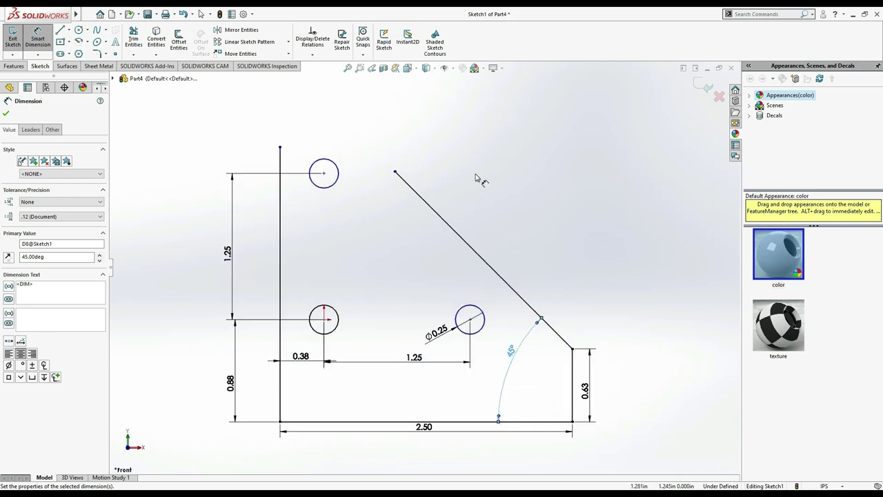
{"action": "key", "text": "alt+Tab"}
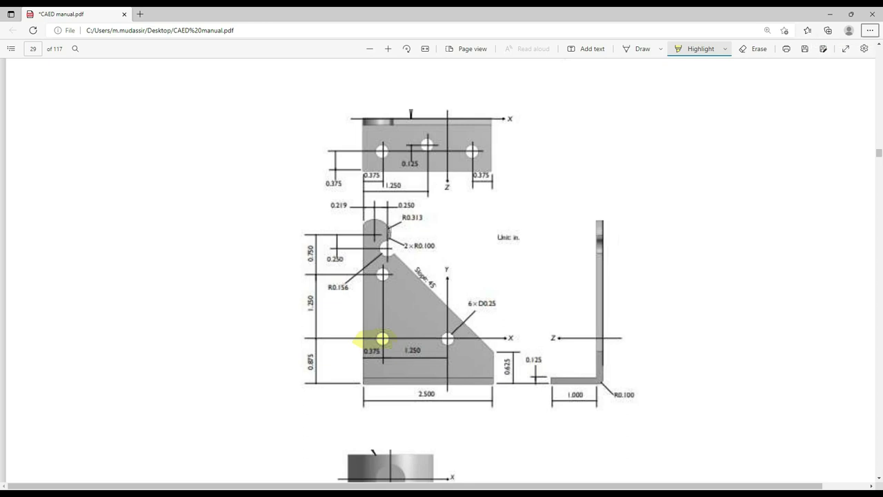
Draw a top boss circle above the left edge and a small circle near the slanted line's top
{"action": "key", "text": "alt+Tab"}
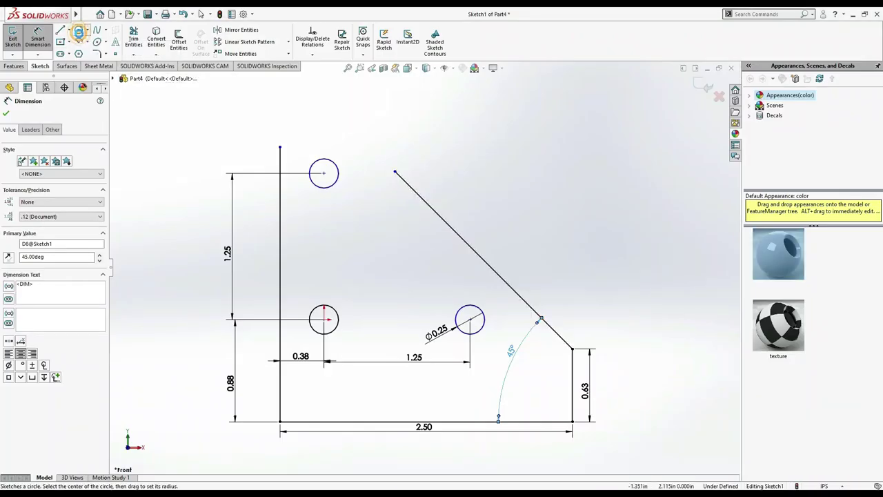
{"action": "left_click", "coordinate": [79, 31]}
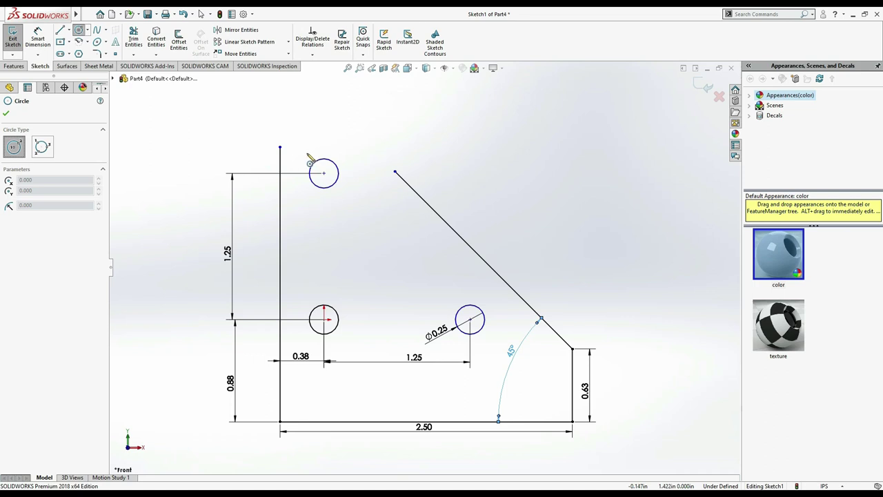
{"action": "left_click", "coordinate": [305, 118]}
{"action": "left_click", "coordinate": [322, 100]}
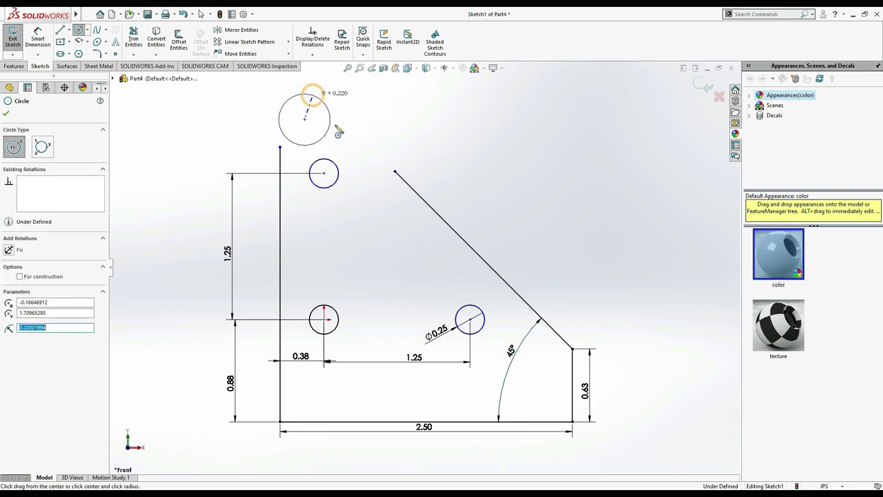
{"action": "left_click", "coordinate": [377, 164]}
{"action": "left_click", "coordinate": [382, 175]}
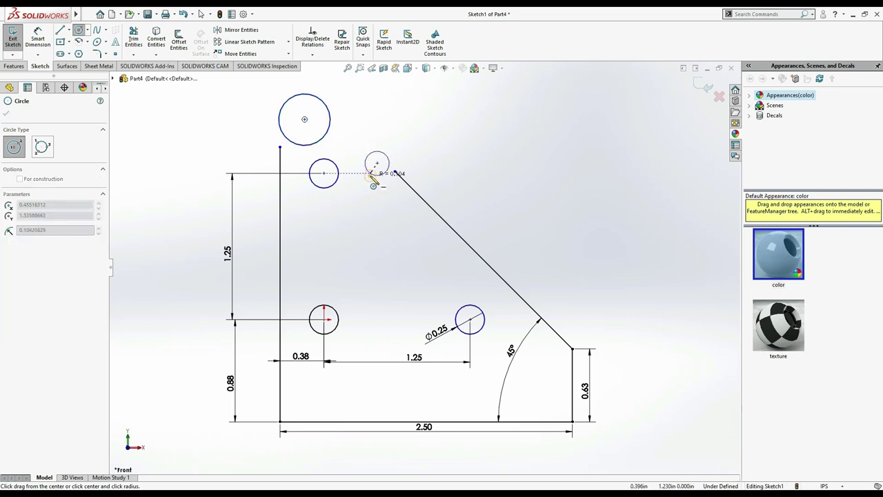
{"action": "key", "text": "Escape"}
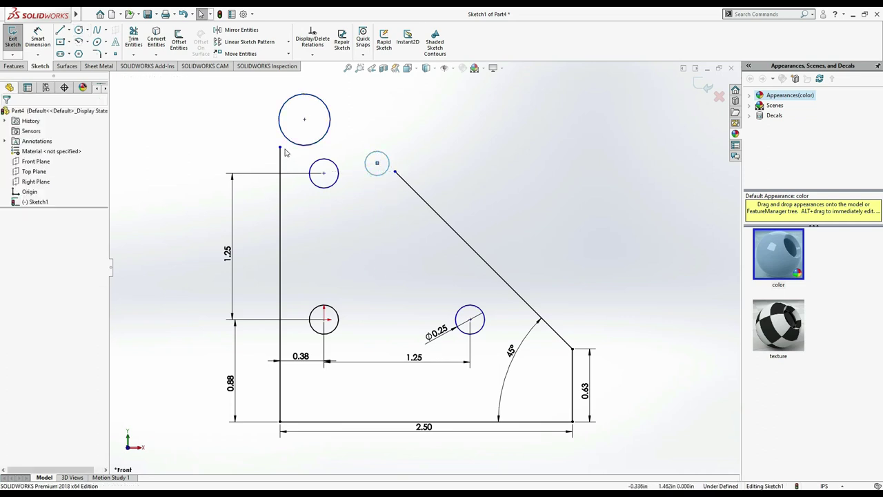
Extend the left edge up to the top boss circle and check the PDF
{"action": "left_click_drag", "start_coordinate": [280, 146], "coordinate": [280, 87]}
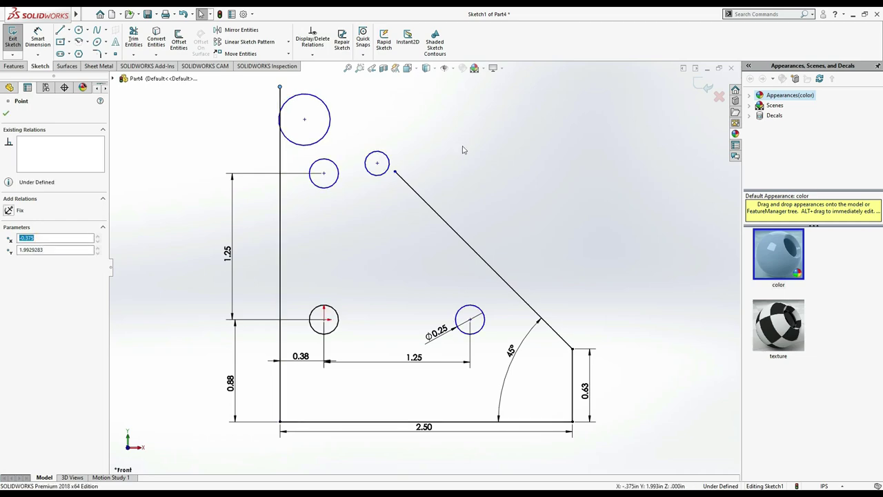
{"action": "key", "text": "alt+Tab"}
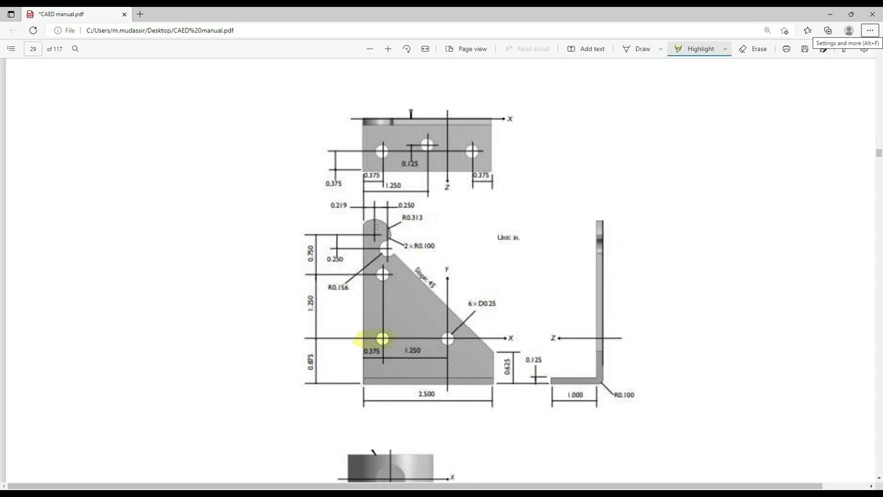
{"action": "key", "text": "alt+Tab"}
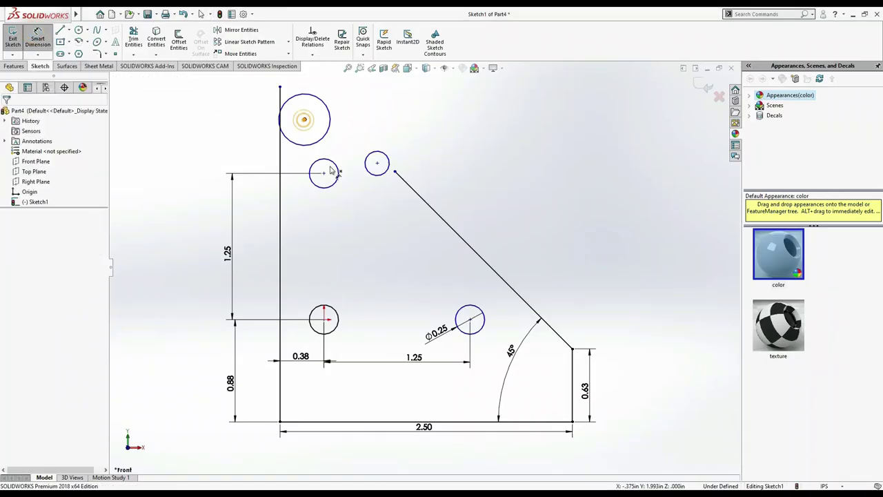
Set 0.75 vertical spacing between the top circle centre and the upper hole
{"action": "left_click", "coordinate": [305, 120]}
{"action": "left_click", "coordinate": [323, 173]}
{"action": "left_click", "coordinate": [240, 158]}
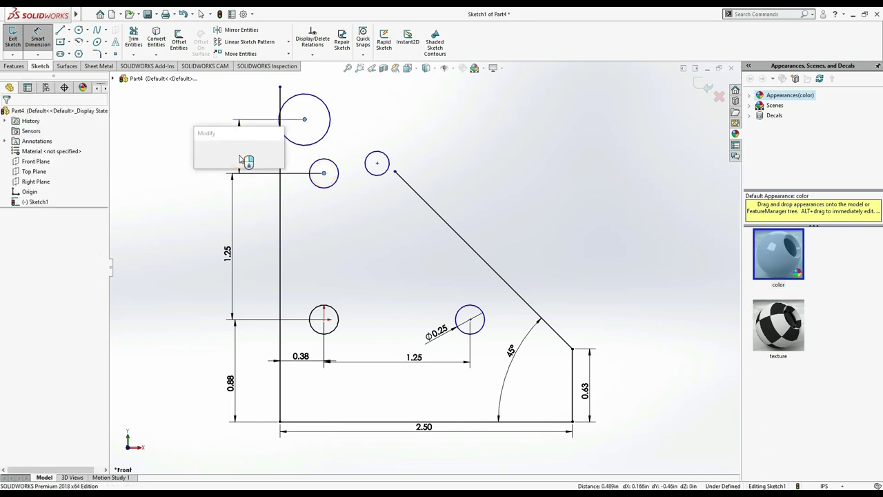
{"action": "type", "text": ".75"}
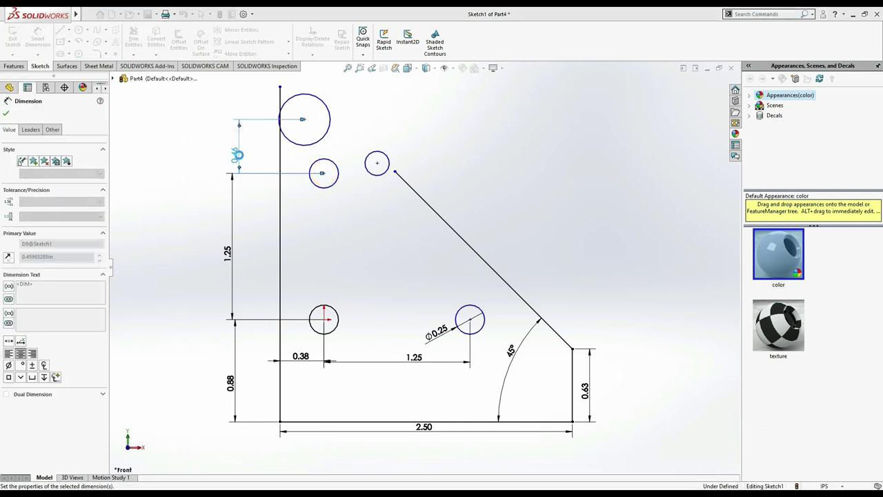
{"action": "key", "text": "Return"}
{"action": "key", "text": "alt+Tab"}
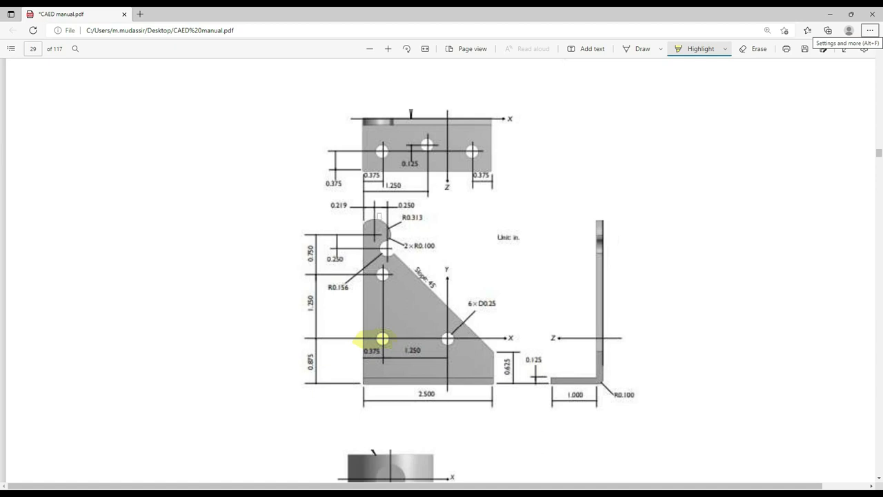
{"action": "key", "text": "alt+Tab"}
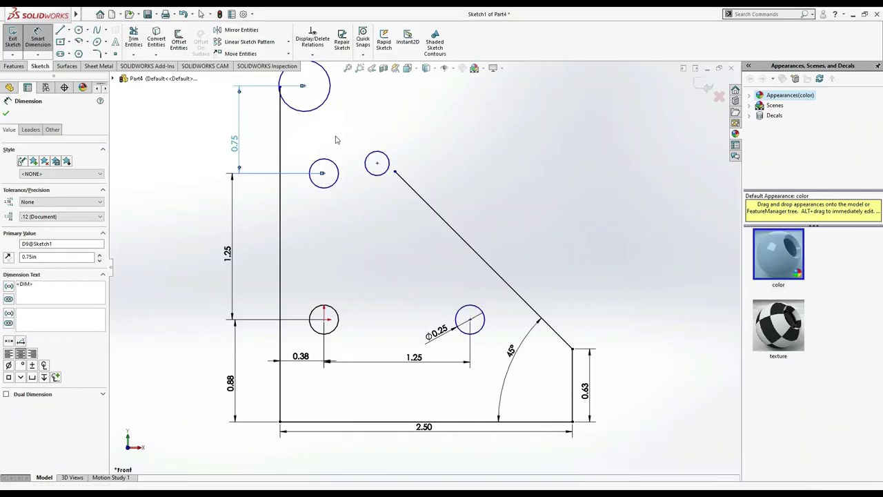
Give the top boss circle a 0.313*2 (Ø0.626) diameter
{"action": "left_click", "coordinate": [328, 99]}
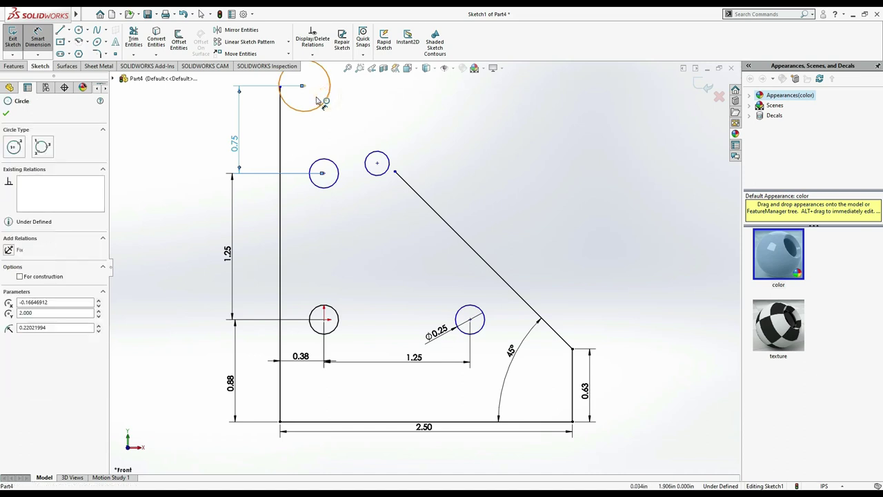
{"action": "left_click", "coordinate": [319, 102]}
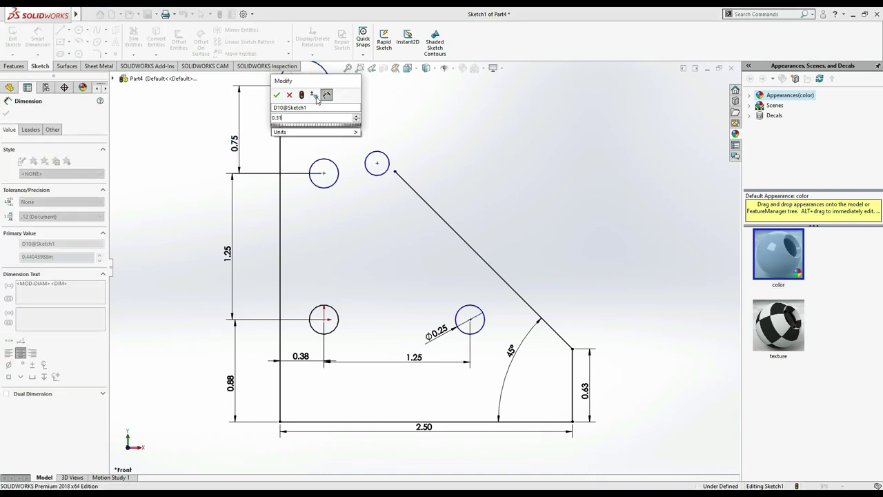
{"action": "type", "text": "0.313*2"}
{"action": "key", "text": "Return"}
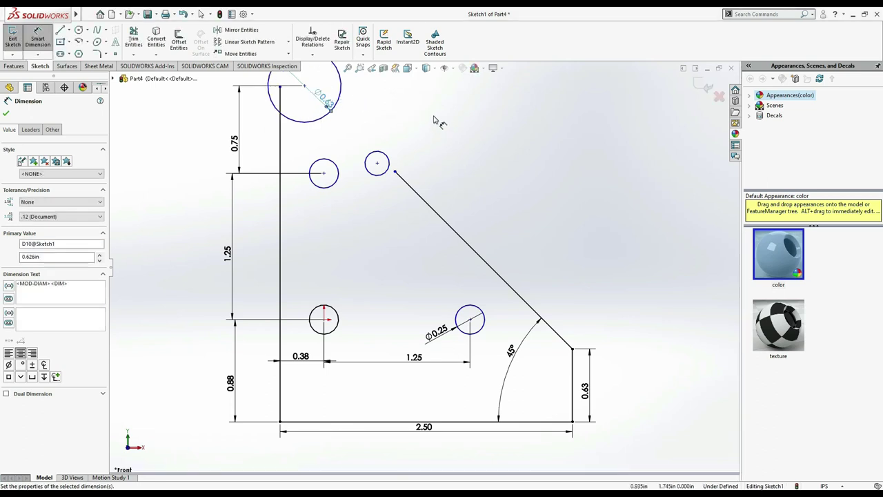
{"action": "key", "text": "f"}
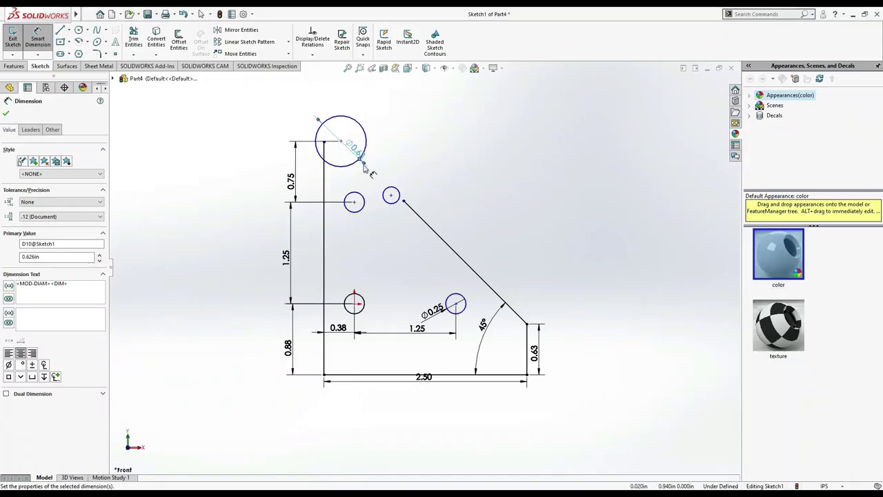
{"action": "left_click", "coordinate": [341, 145]}
Offset the top circle centre 0.219 horizontally from the left edge
{"action": "left_click", "coordinate": [324, 176]}
{"action": "left_click", "coordinate": [338, 119]}
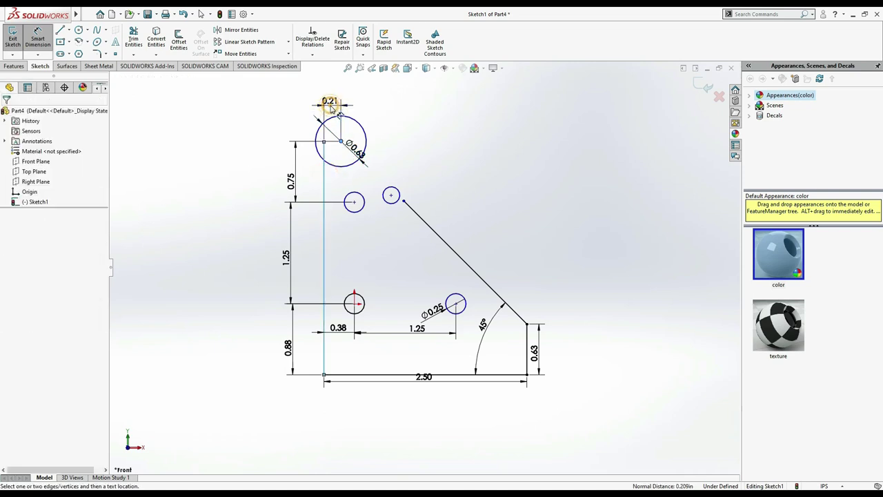
{"action": "left_click", "coordinate": [333, 111]}
{"action": "type", "text": "0.219"}
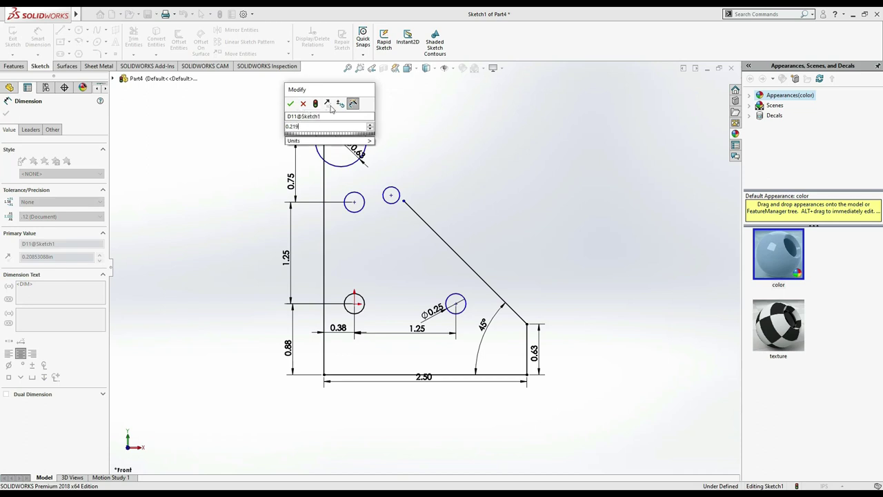
{"action": "key", "text": "Return"}
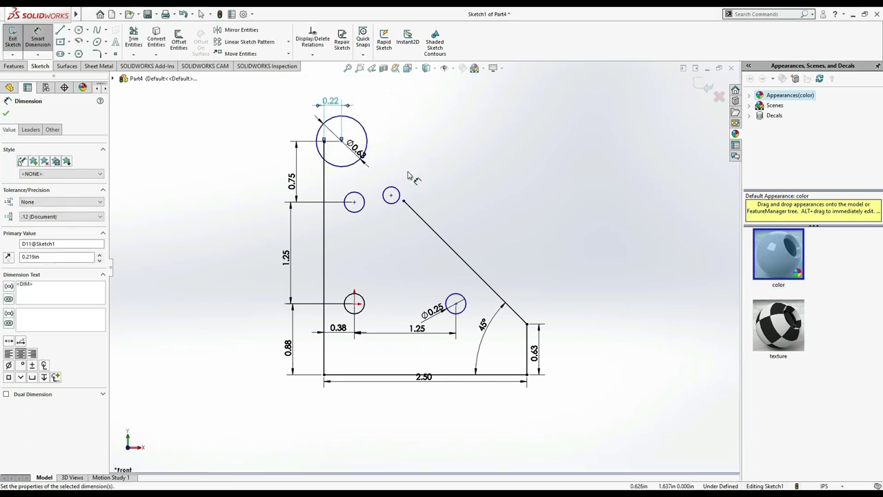
{"action": "key", "text": "alt+Tab"}
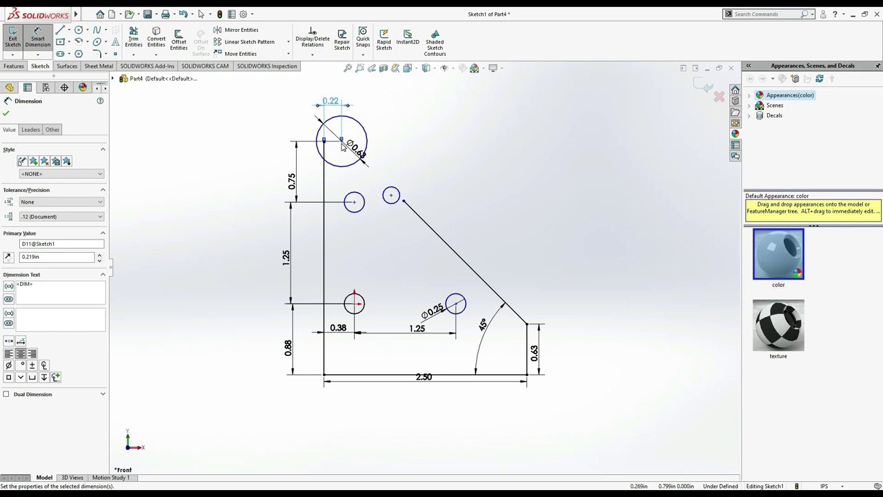
Set the small circle centre 0.25 vertically below the top circle centre
{"action": "left_click", "coordinate": [428, 142]}
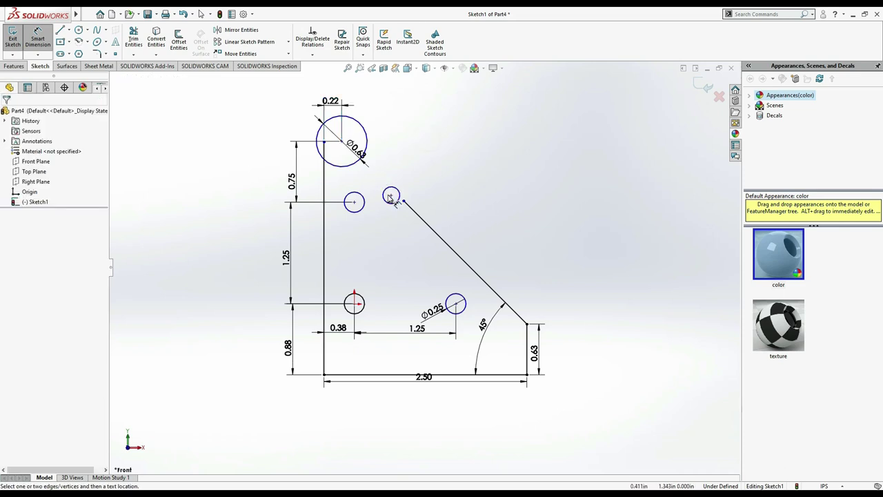
{"action": "left_click", "coordinate": [390, 196]}
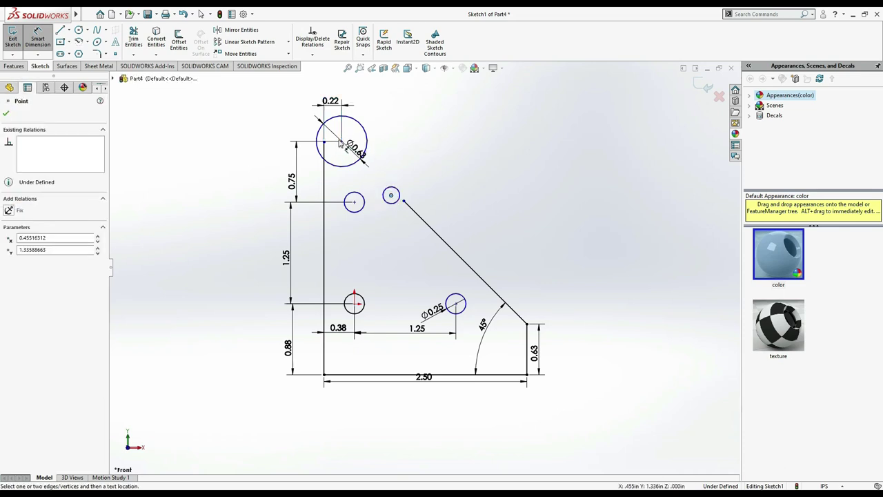
{"action": "left_click", "coordinate": [341, 142]}
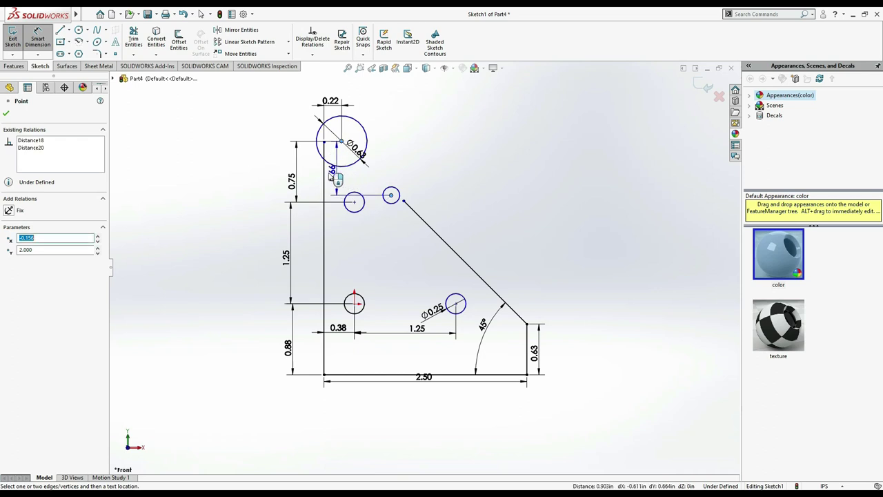
{"action": "left_click", "coordinate": [318, 178]}
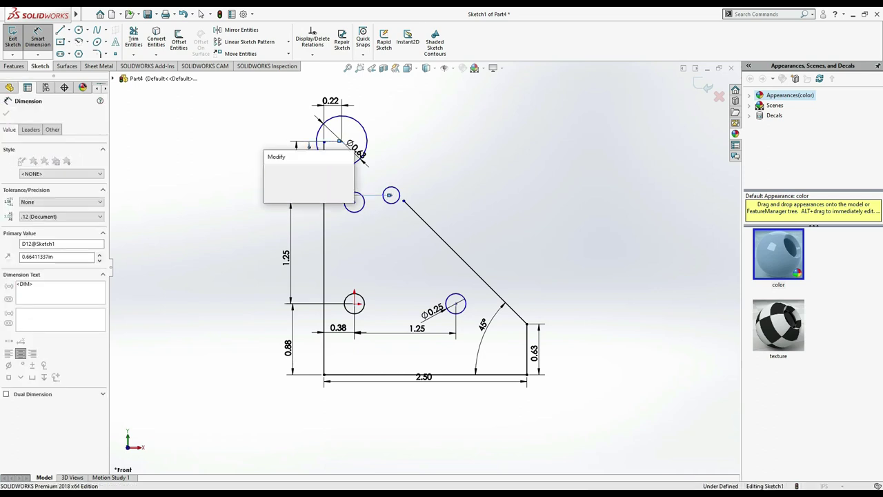
{"action": "type", "text": "0.25"}
{"action": "key", "text": "Return"}
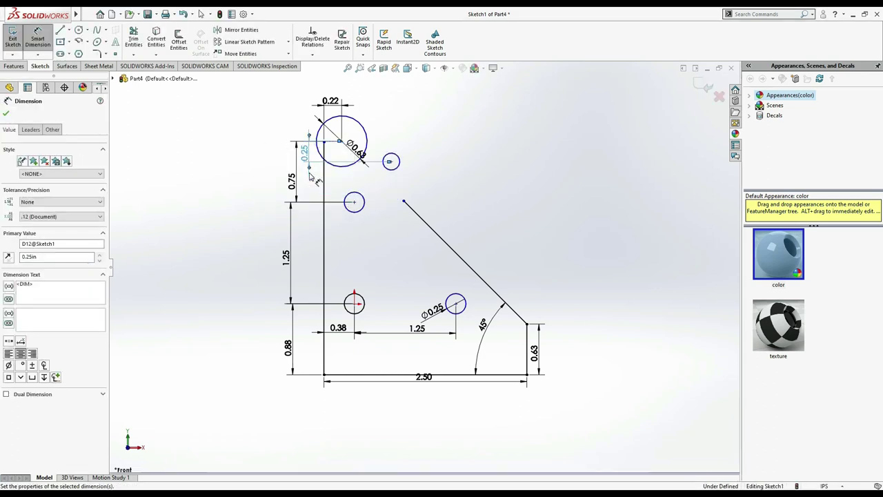
{"action": "key", "text": "alt+Tab"}
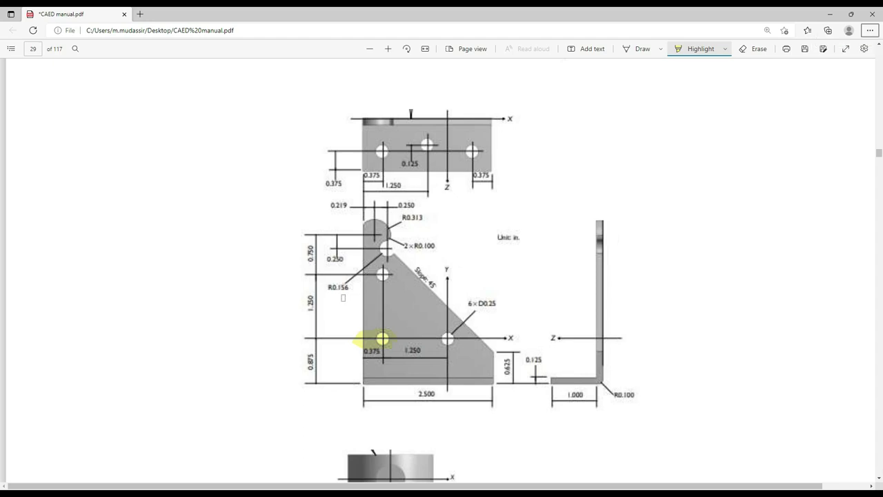
Dimension the small circle's diameter, correcting it to Ø0.312in (shown Ø0.31)
{"action": "key", "text": "alt+Tab"}
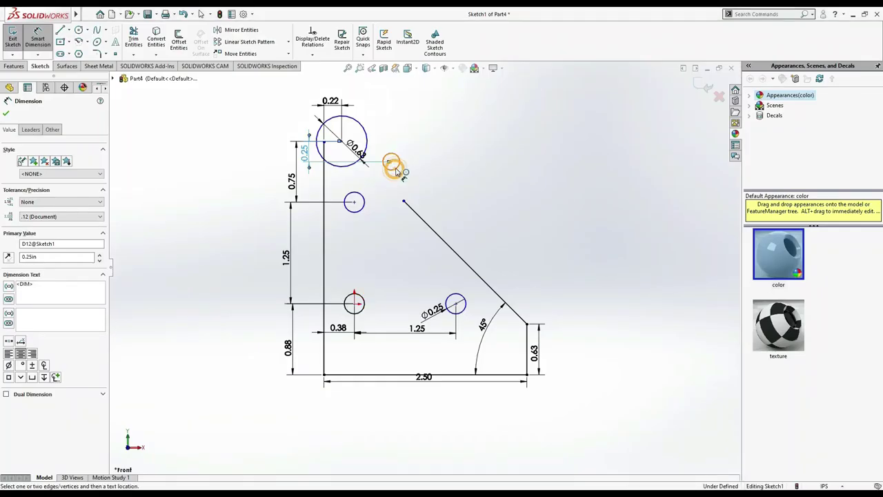
{"action": "left_click", "coordinate": [399, 163]}
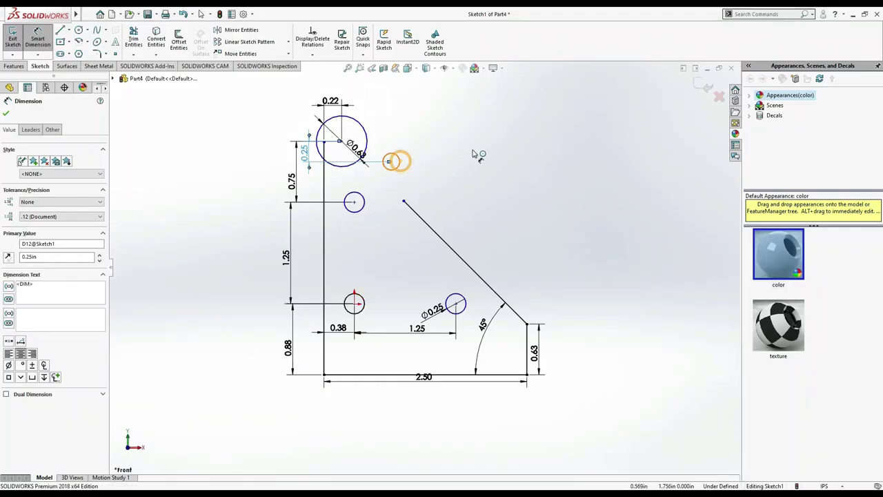
{"action": "left_click", "coordinate": [485, 146]}
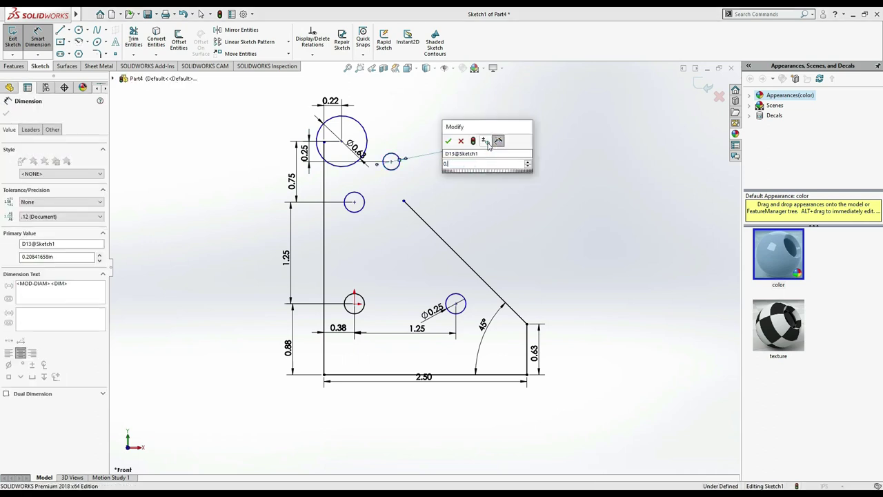
{"action": "type", "text": "0.516*2"}
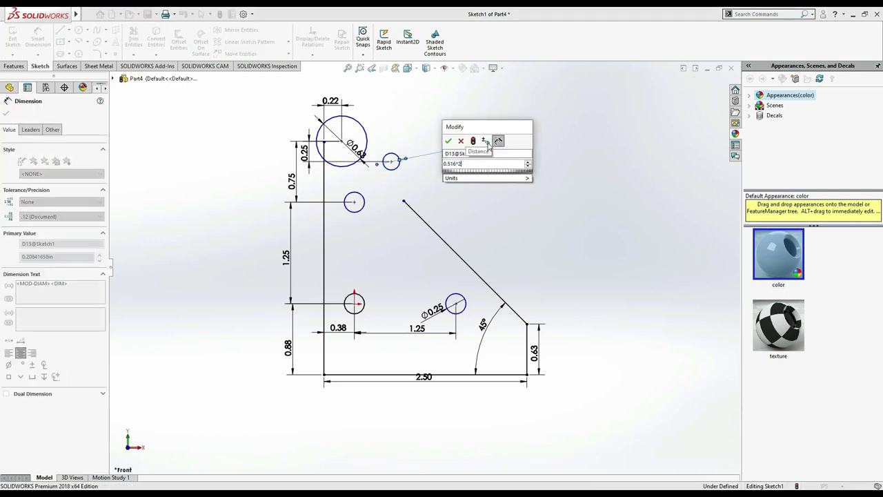
{"action": "key", "text": "Return"}
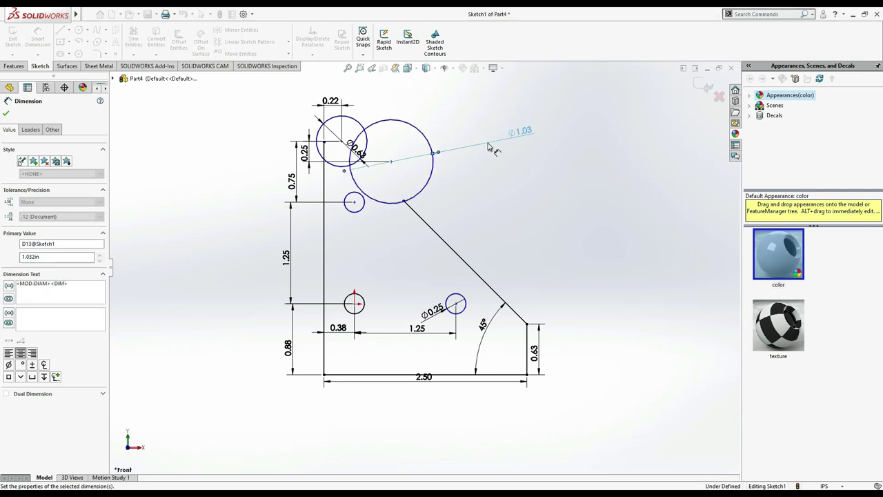
{"action": "key", "text": "alt+Tab"}
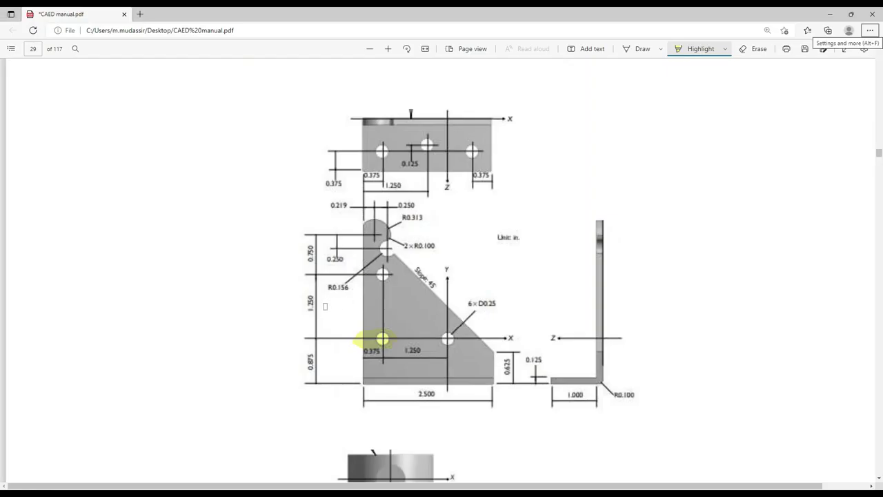
{"action": "key", "text": "alt+Tab"}
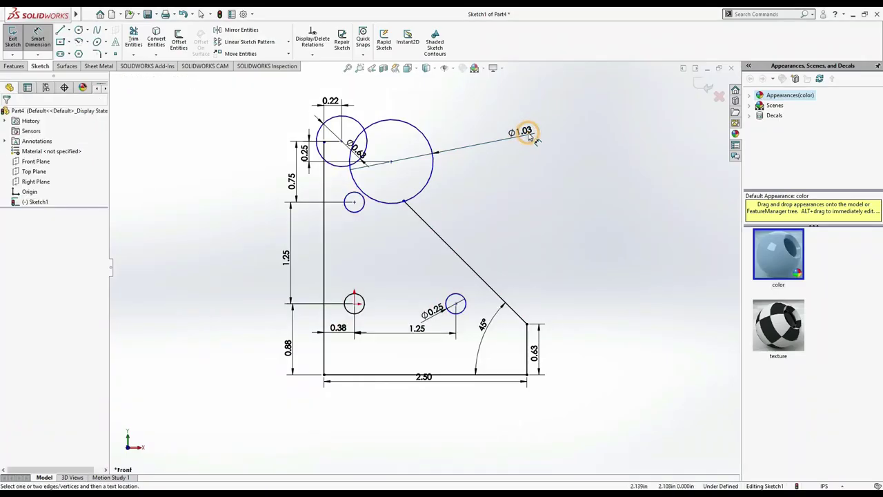
{"action": "double_click", "coordinate": [523, 133]}
{"action": "type", "text": "0.156"}
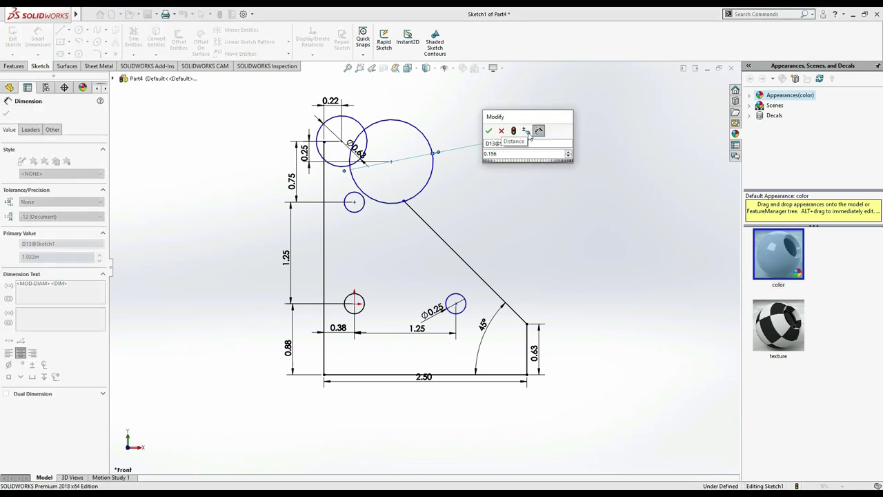
{"action": "key", "text": "Escape"}
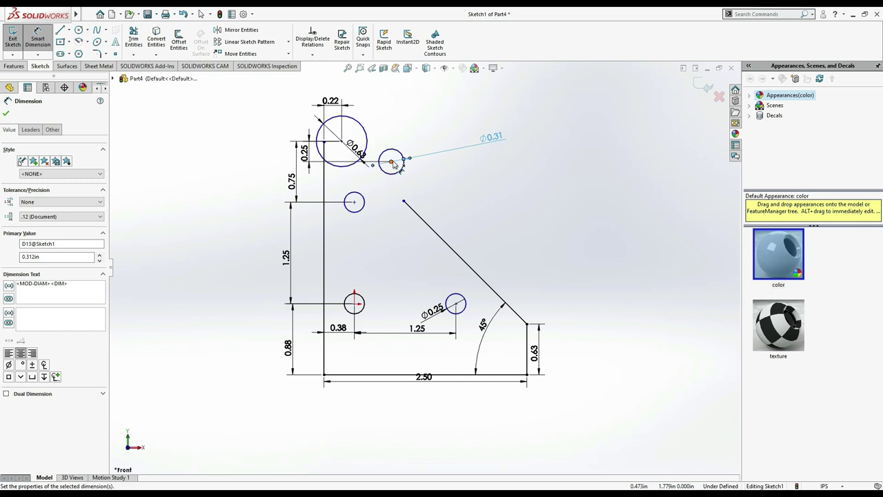
Place the small circle 0.25in right of the top boss centre
{"action": "left_click", "coordinate": [391, 161]}
{"action": "left_click", "coordinate": [343, 142]}
{"action": "left_click", "coordinate": [371, 109]}
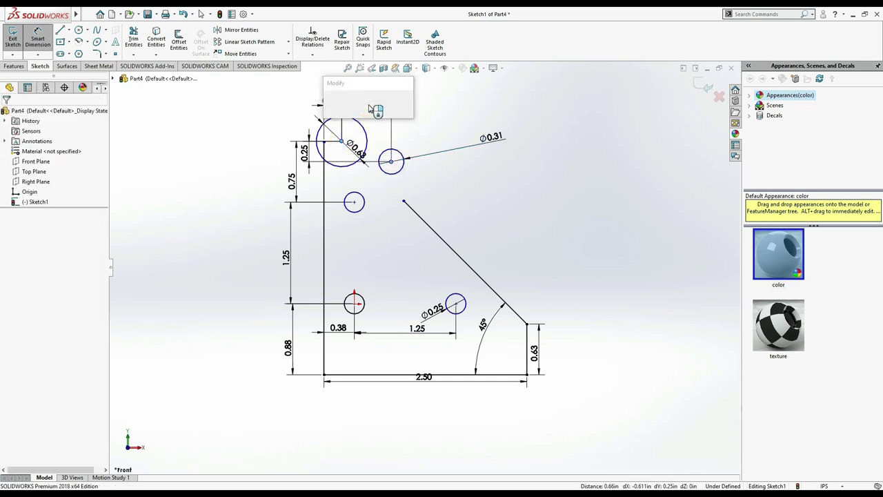
{"action": "type", "text": "0.25"}
{"action": "key", "text": "Return"}
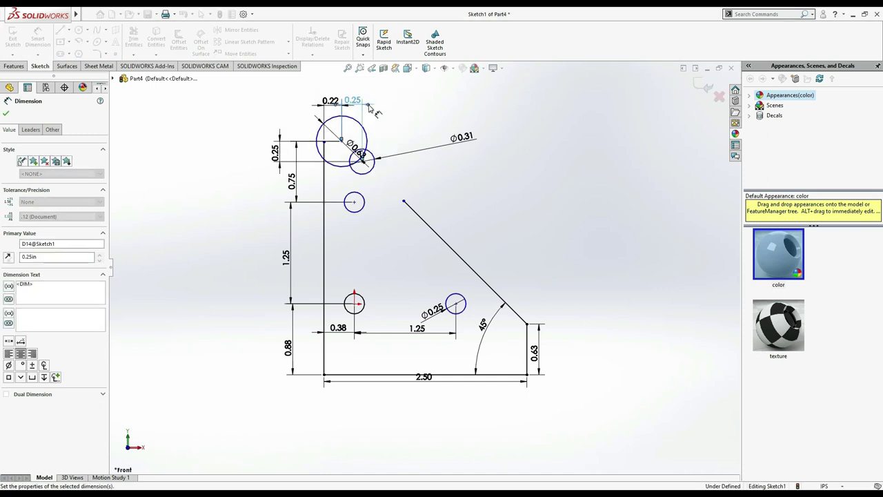
{"action": "key", "text": "Escape"}
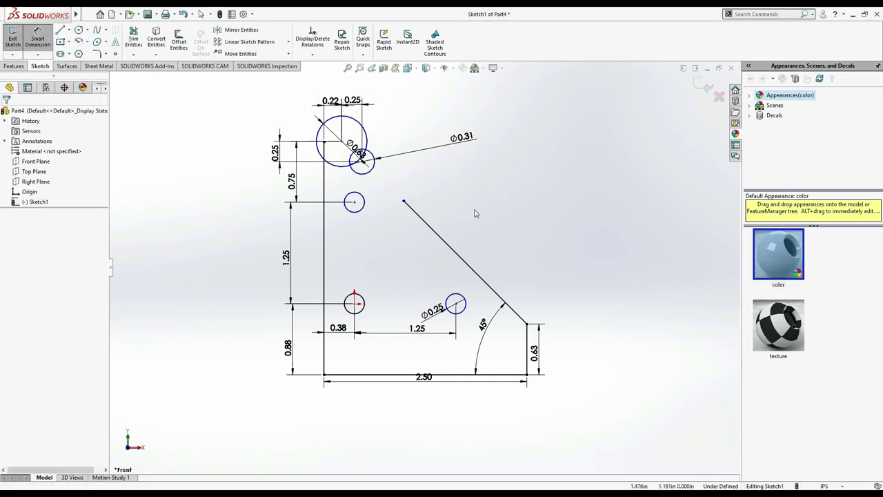
Attach the 45° line's top end to the small circle and the left edge to the large circle
{"action": "key", "text": "Escape"}
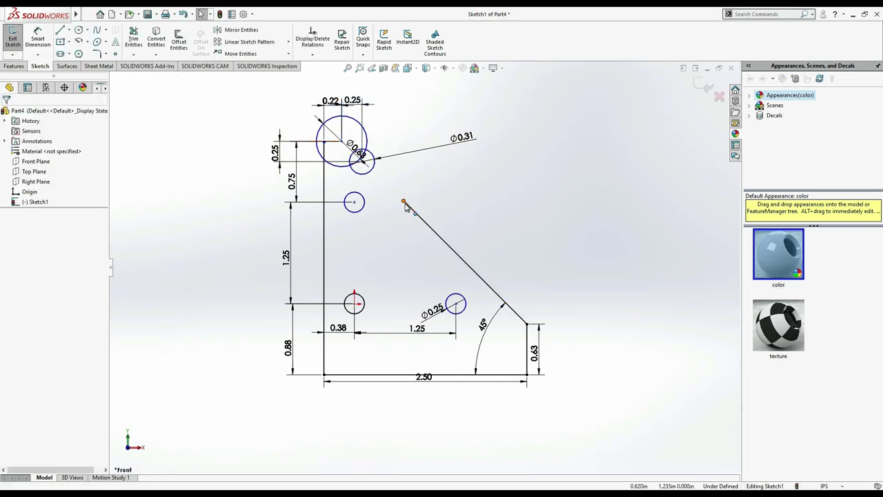
{"action": "left_click_drag", "start_coordinate": [404, 202], "coordinate": [371, 163]}
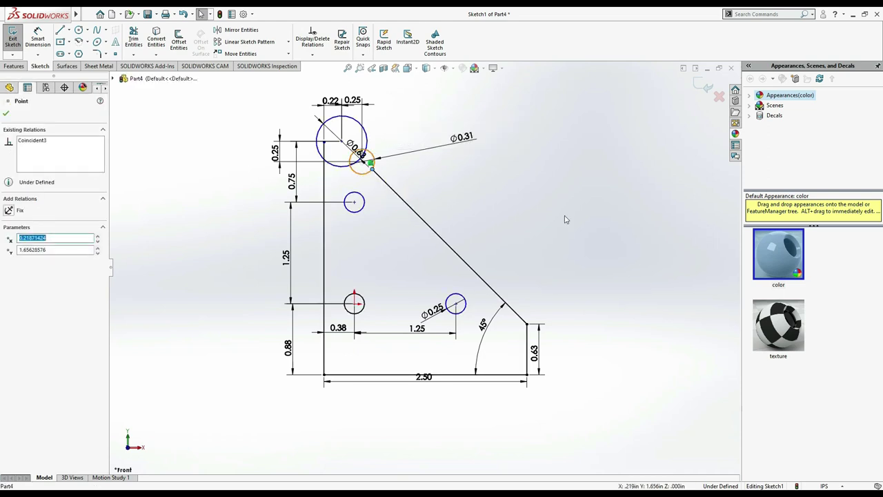
{"action": "scroll", "coordinate": [304, 67], "scroll_direction": "down", "scroll_amount": 1}
{"action": "scroll", "coordinate": [304, 72], "scroll_direction": "down", "scroll_amount": 3}
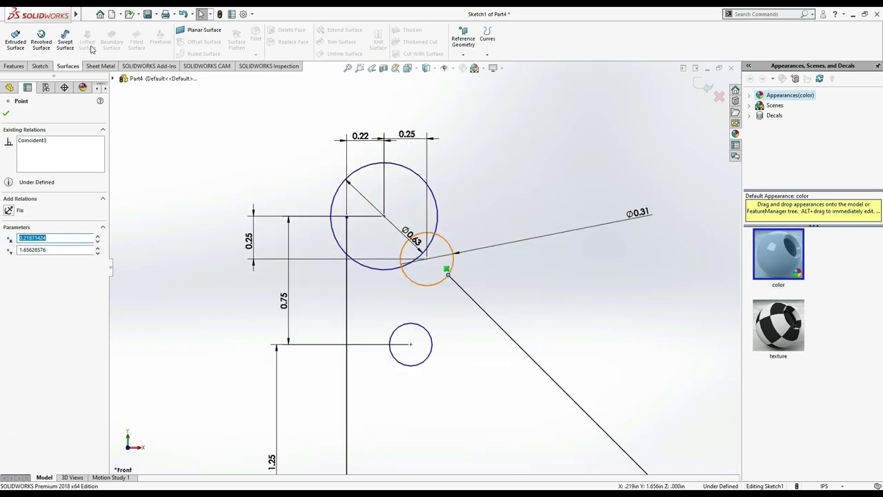
{"action": "left_click", "coordinate": [40, 67]}
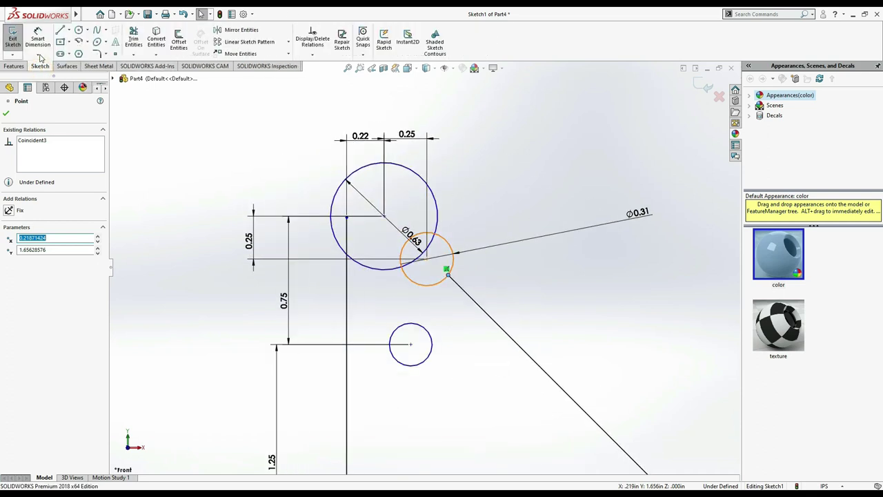
{"action": "left_click", "coordinate": [133, 36]}
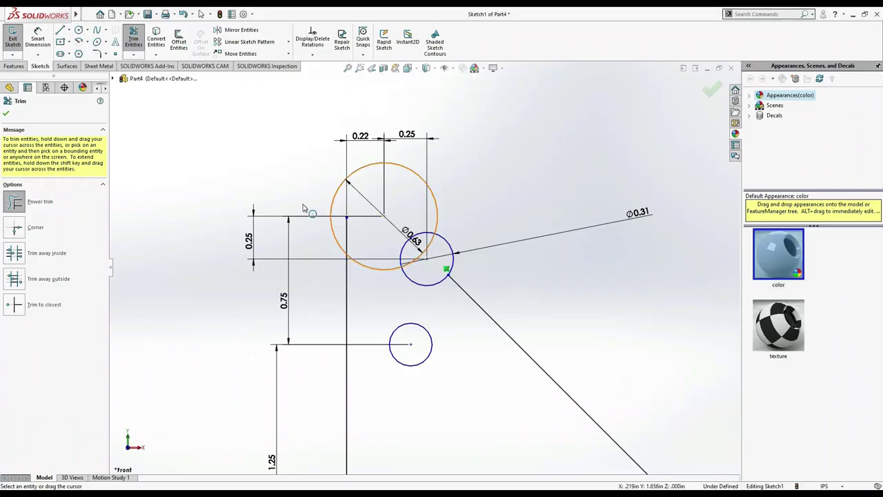
{"action": "key", "text": "Escape"}
{"action": "left_click_drag", "start_coordinate": [348, 219], "coordinate": [347, 179]}
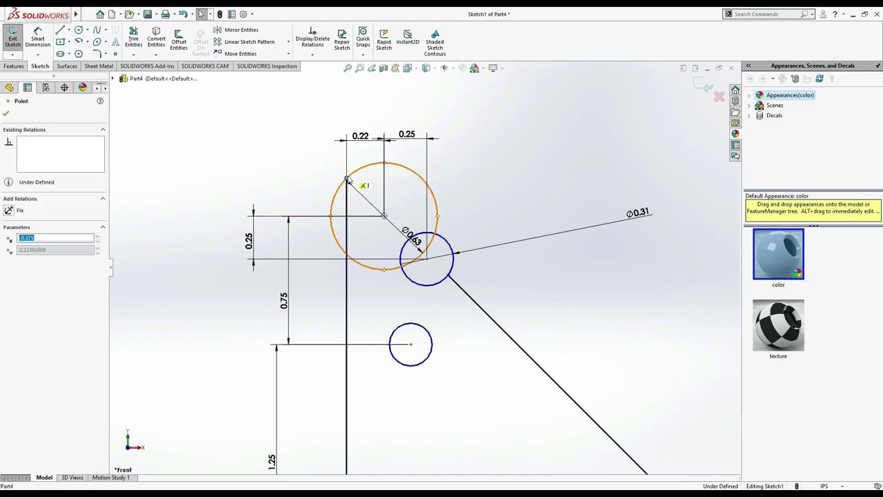
{"action": "key", "text": "alt+Tab"}
{"action": "key", "text": "alt+Tab"}
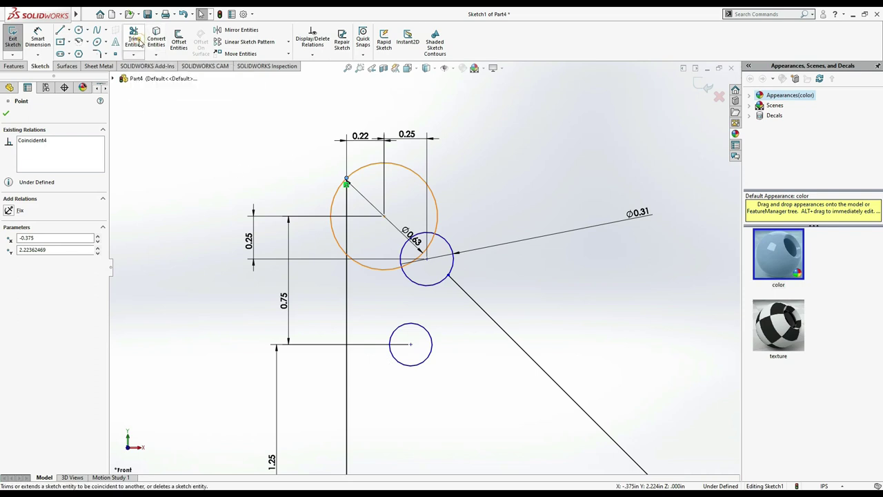
Power-trim the large circle's left arc and the small circle's unwanted arc
{"action": "left_click", "coordinate": [133, 38]}
{"action": "left_click_drag", "start_coordinate": [328, 250], "coordinate": [349, 261]}
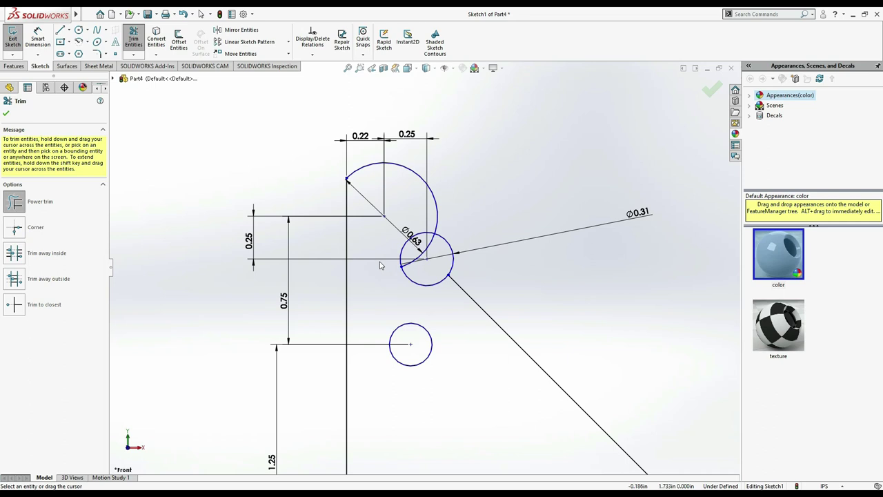
{"action": "left_click_drag", "start_coordinate": [391, 249], "coordinate": [404, 253]}
{"action": "key", "text": "ctrl+z"}
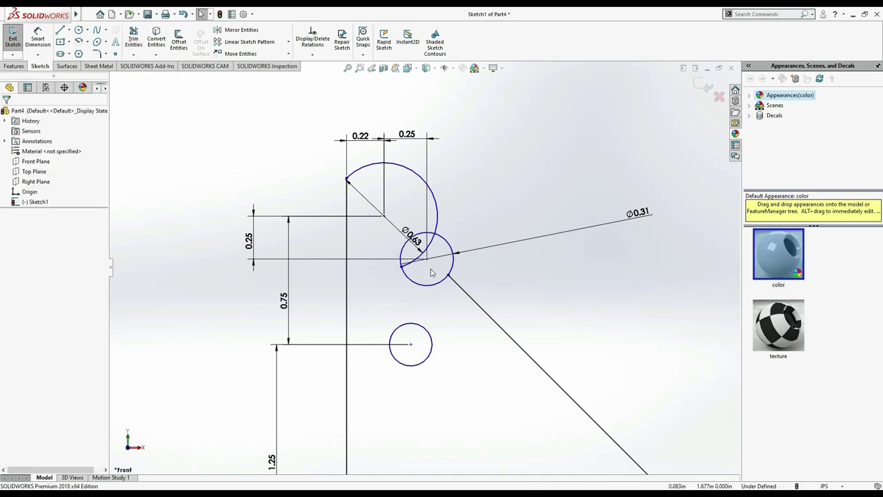
{"action": "left_click", "coordinate": [429, 283]}
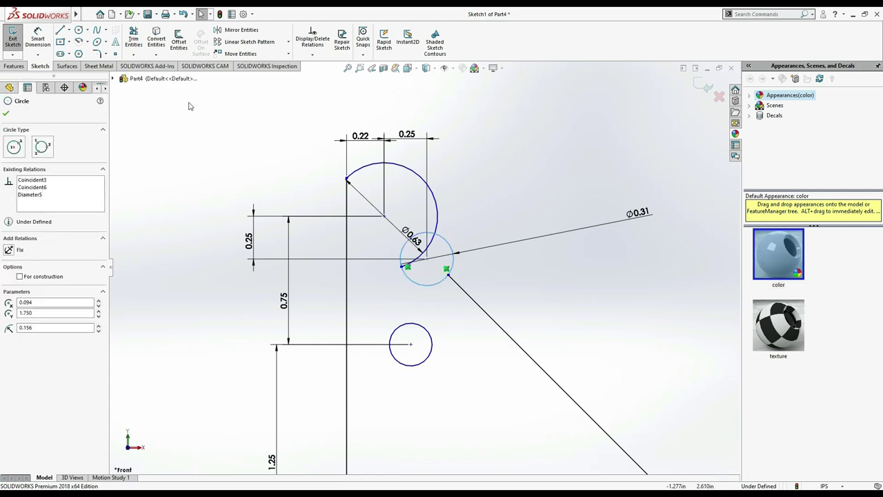
{"action": "left_click", "coordinate": [129, 38]}
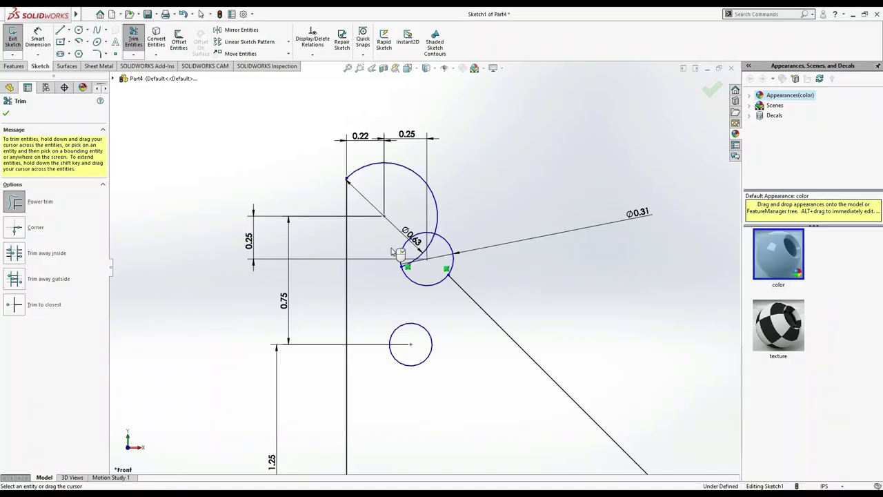
{"action": "mouse_move", "coordinate": [443, 258]}
{"action": "left_mouse_down"}
{"action": "mouse_move", "coordinate": [457, 241]}
{"action": "mouse_move", "coordinate": [502, 238]}
{"action": "left_mouse_up"}
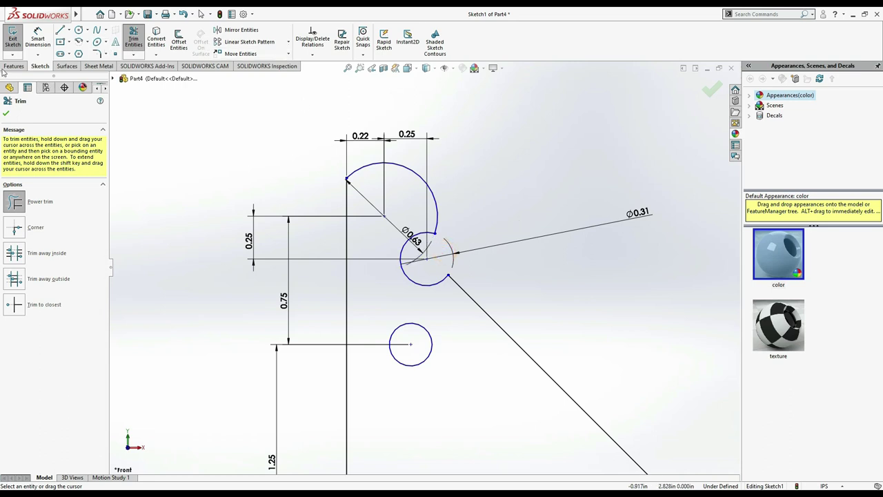
{"action": "left_click", "coordinate": [101, 55]}
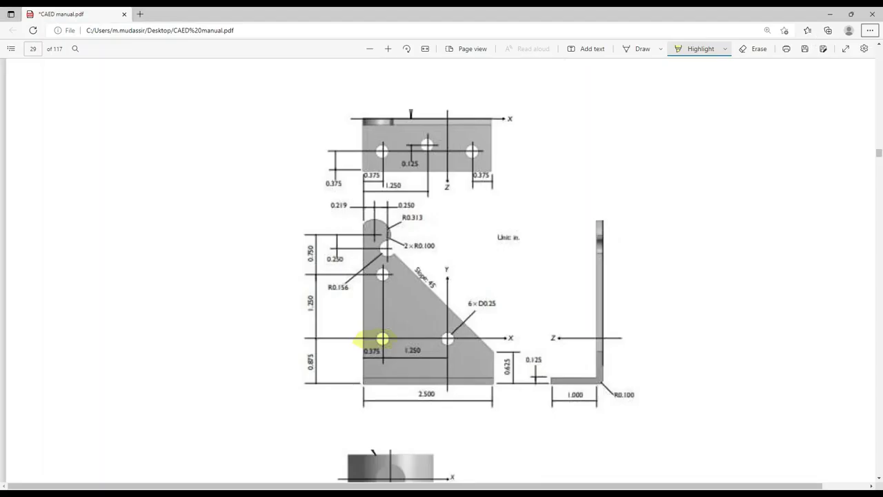
{"action": "scroll", "coordinate": [388, 234], "scroll_direction": "down", "scroll_amount": 1}
{"action": "scroll", "coordinate": [388, 234], "scroll_direction": "up", "scroll_amount": 1}
Fillet the first arc and the top-left boss corner at R0.10, then compare with the PDF
{"action": "key", "text": "alt+Tab"}
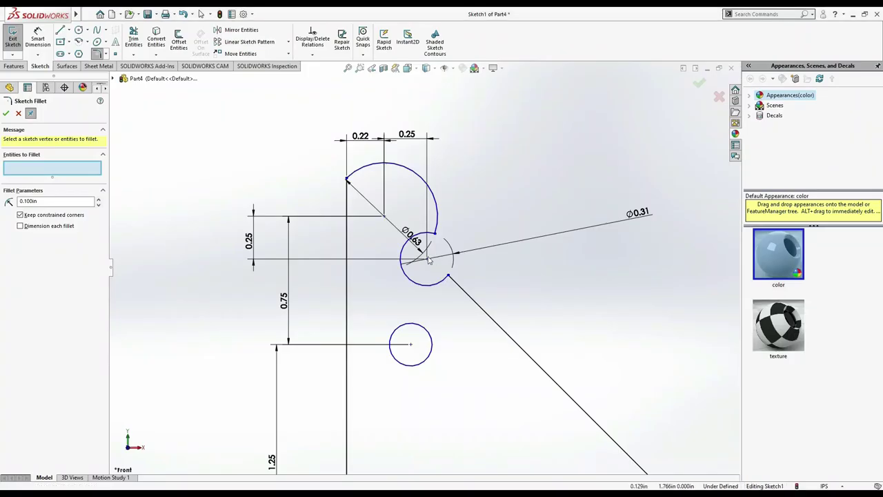
{"action": "left_click", "coordinate": [436, 238]}
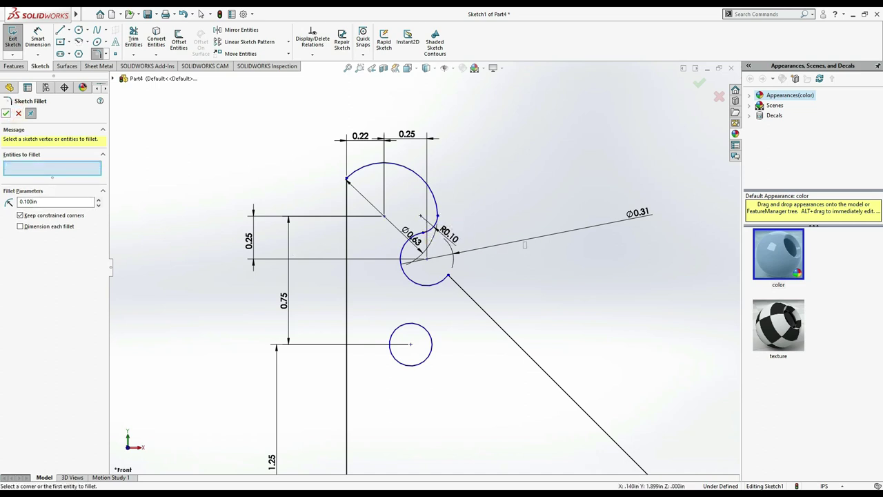
{"action": "key", "text": "alt+Tab"}
{"action": "key", "text": "alt+Tab"}
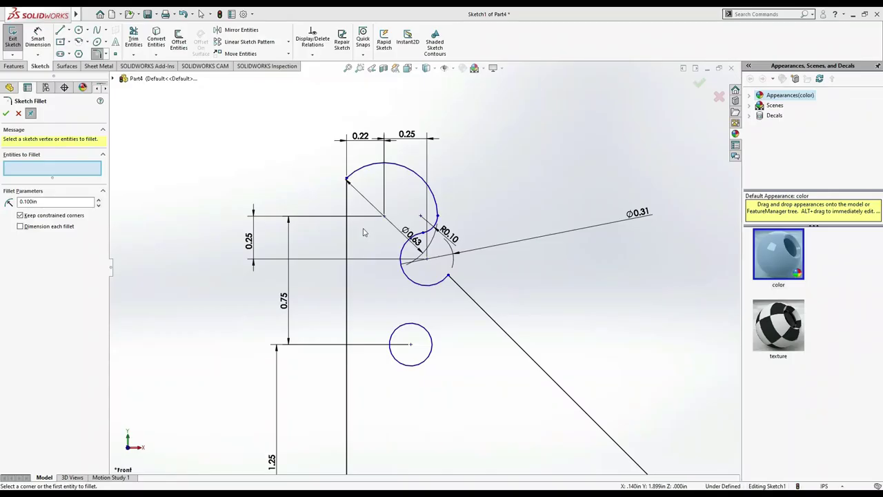
{"action": "left_click", "coordinate": [348, 178]}
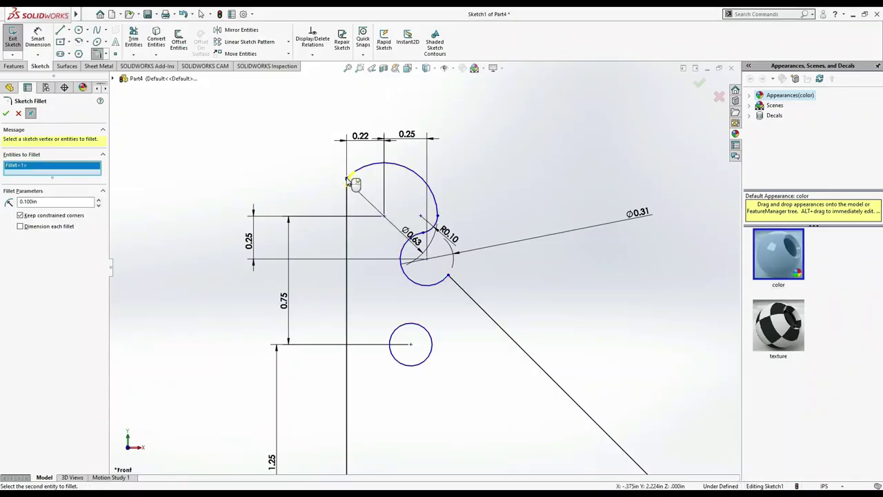
{"action": "left_click", "coordinate": [347, 178]}
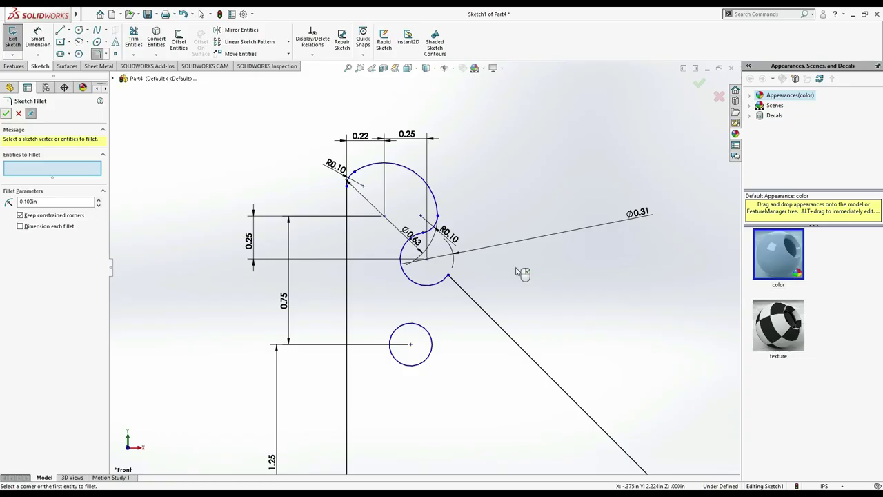
{"action": "key", "text": "alt+Tab"}
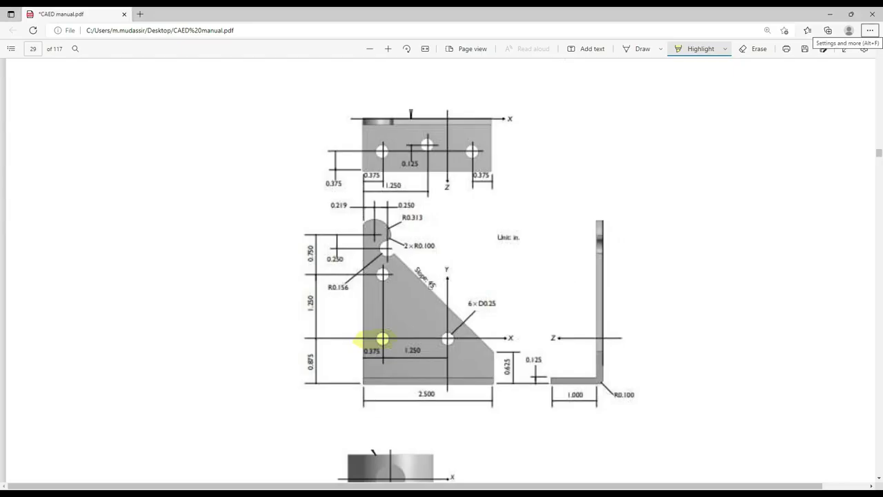
{"action": "key", "text": "alt+Tab"}
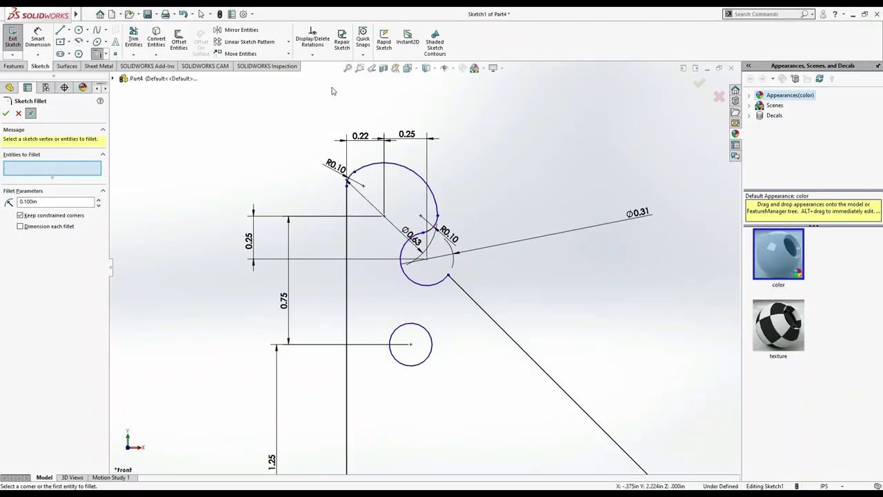
{"action": "left_click", "coordinate": [347, 68]}
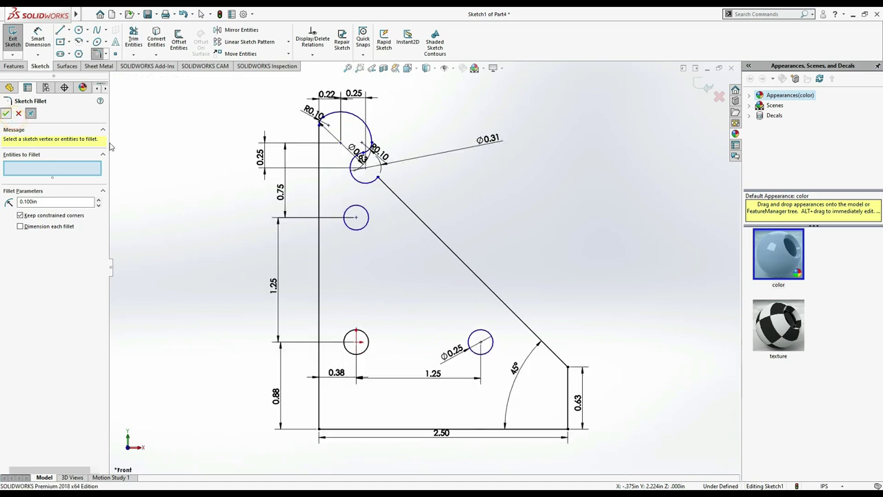
{"action": "key", "text": "Escape"}
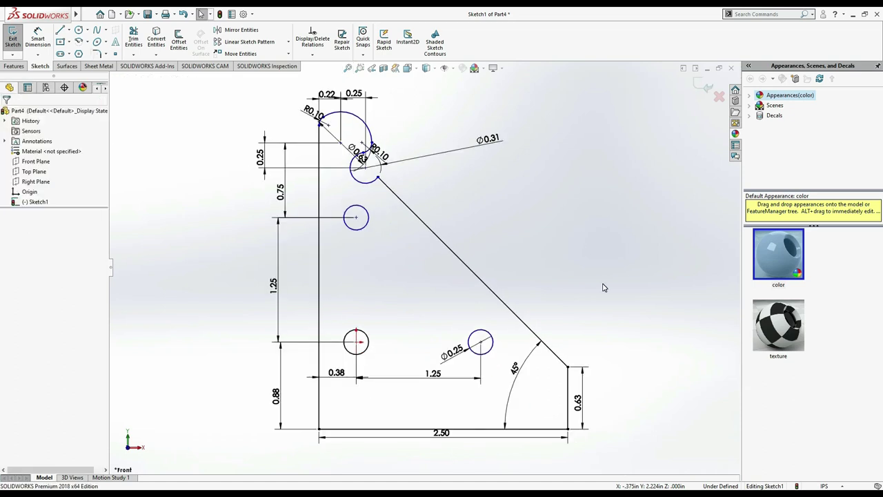
{"action": "key", "text": "alt+Tab"}
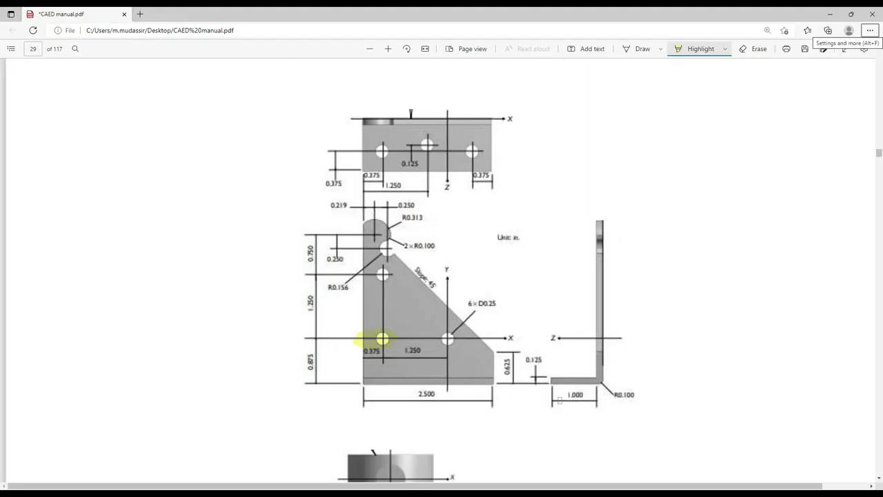
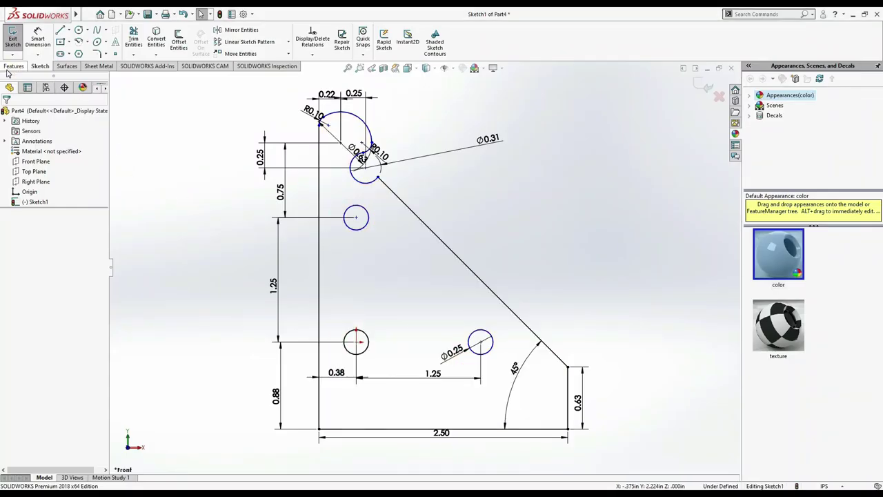
Extrude the bracket sketch 0.125 in into a solid plate, Boss-Extrude1, then deselect it
{"action": "left_click", "coordinate": [13, 66]}
{"action": "left_click", "coordinate": [17, 40]}
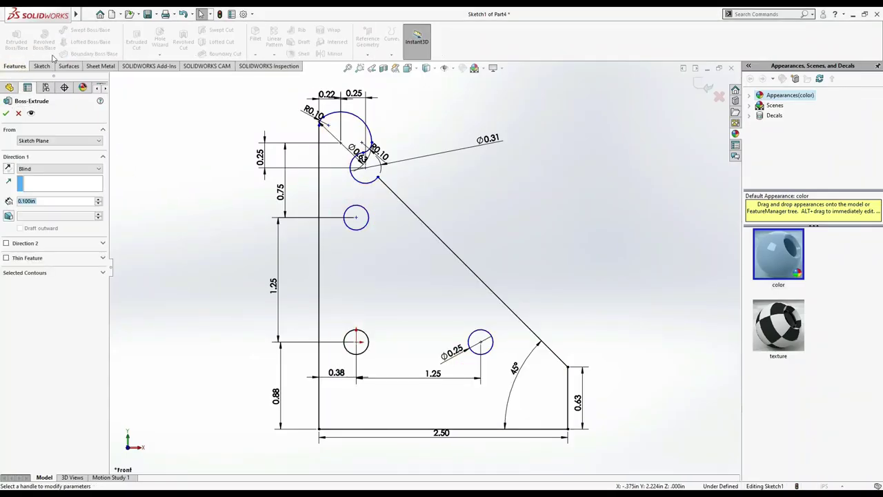
{"action": "type", "text": "0.125"}
{"action": "key", "text": "Return"}
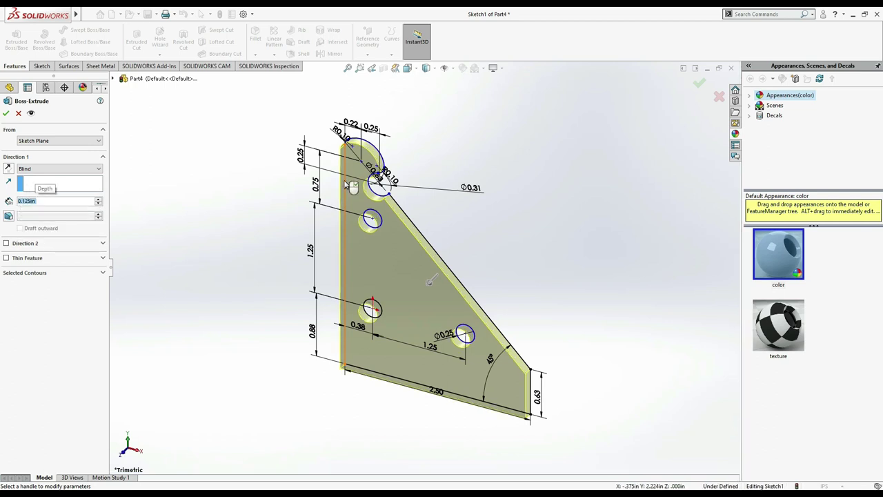
{"action": "left_click", "coordinate": [5, 112]}
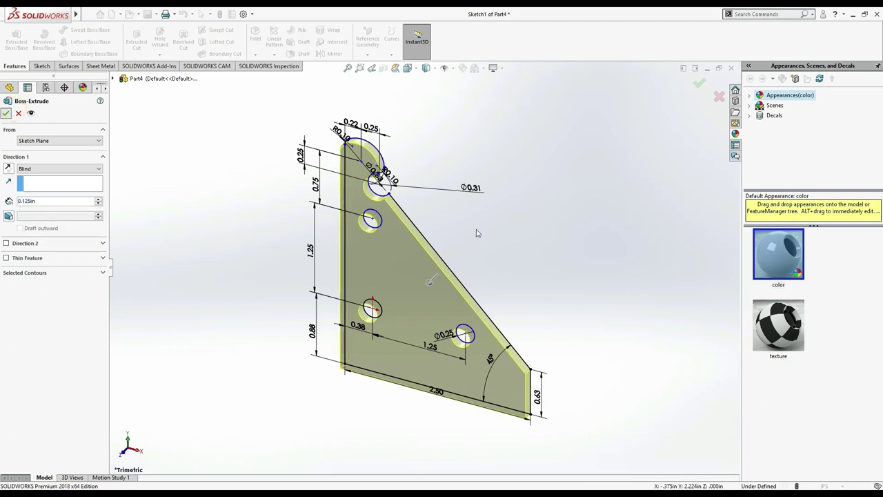
{"action": "left_click", "coordinate": [608, 238]}
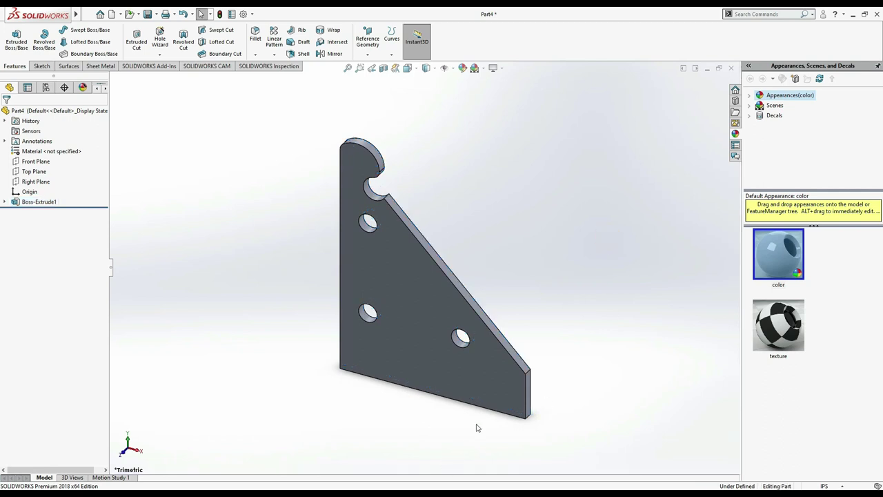
Start a sketch on the plate's back face and draw a corner-rectangle strip along its bottom edge
{"action": "mouse_move", "coordinate": [605, 404]}
{"action": "middle_mouse_down"}
{"action": "mouse_move", "coordinate": [544, 405]}
{"action": "mouse_move", "coordinate": [493, 419]}
{"action": "middle_mouse_up"}
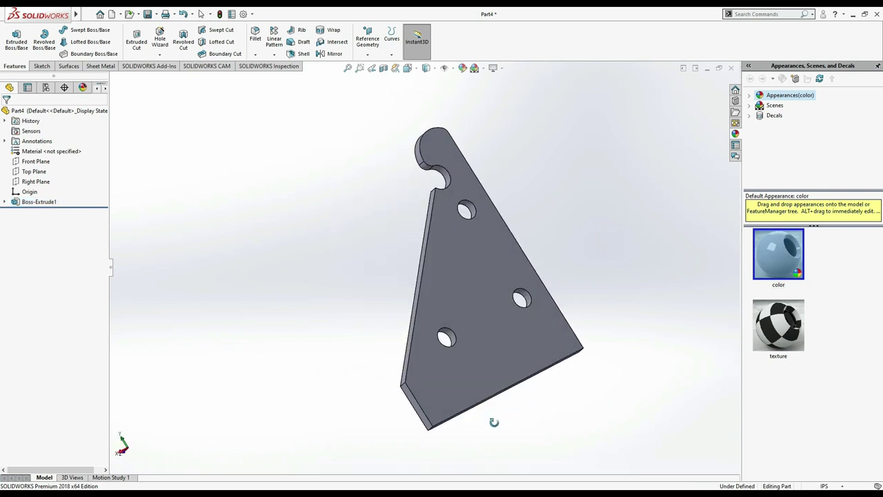
{"action": "left_click", "coordinate": [499, 360]}
{"action": "left_click", "coordinate": [537, 334]}
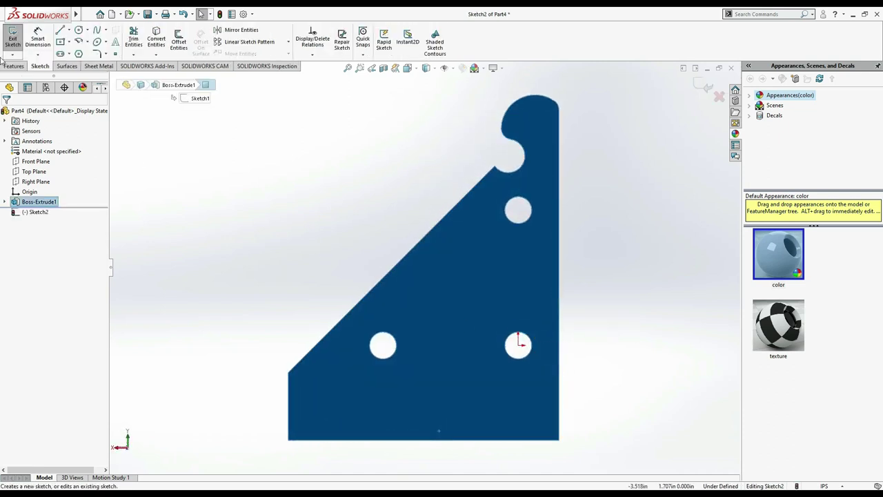
{"action": "left_click", "coordinate": [68, 41]}
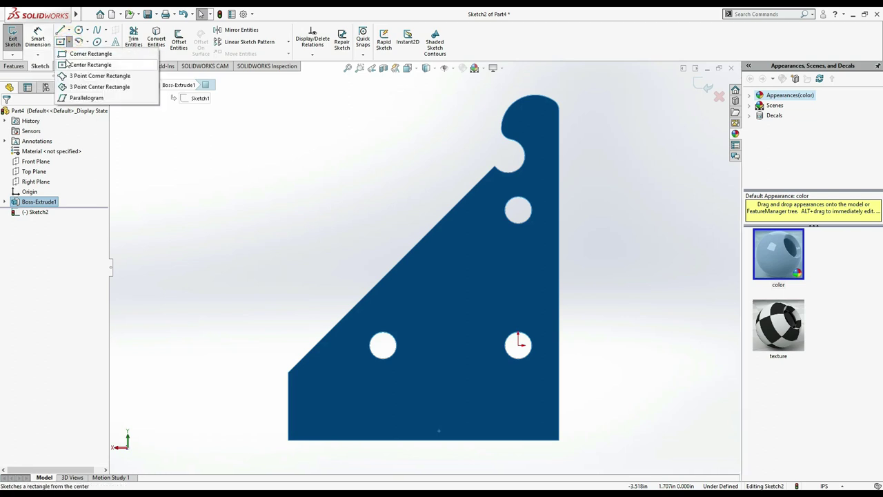
{"action": "left_click", "coordinate": [69, 55]}
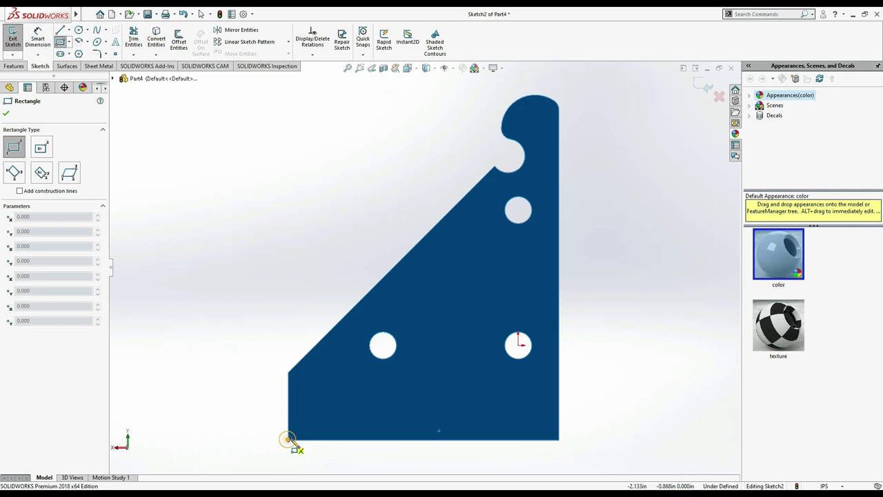
{"action": "left_click", "coordinate": [288, 440]}
{"action": "left_click", "coordinate": [559, 415]}
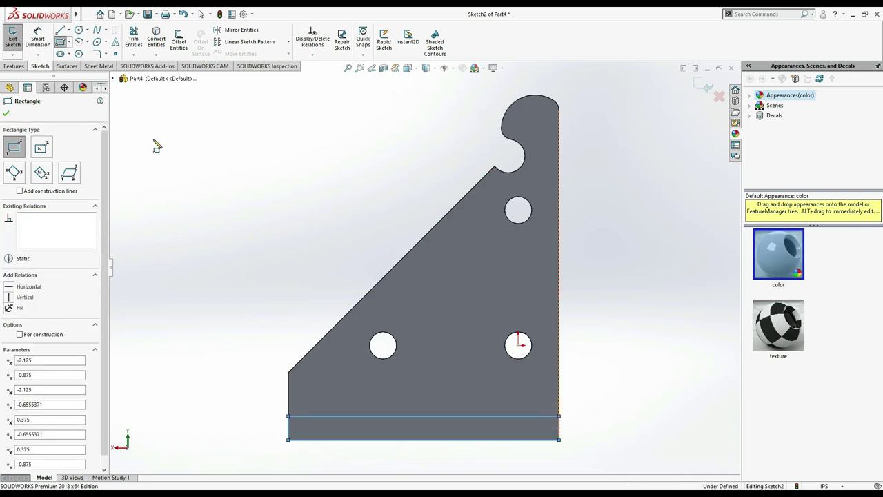
Dimension the strip's height to 0.125 in, then switch to the reference drawing
{"action": "left_click", "coordinate": [38, 38]}
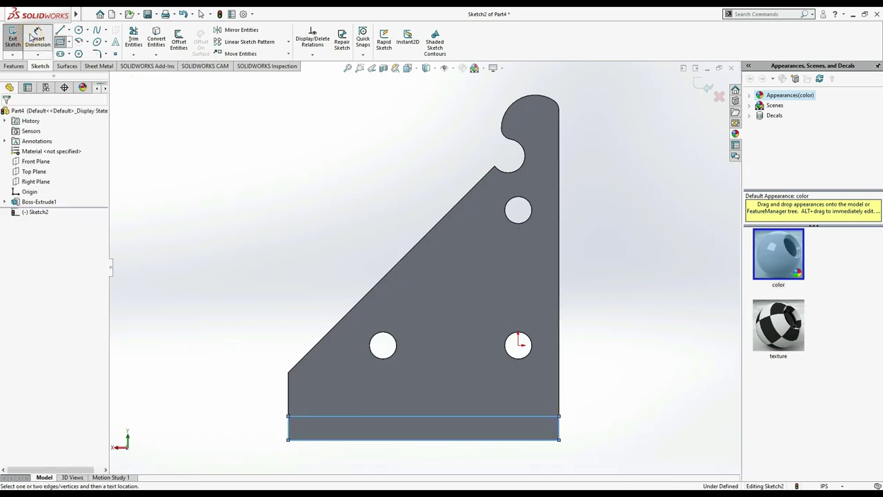
{"action": "left_click", "coordinate": [560, 436]}
{"action": "left_click", "coordinate": [594, 434]}
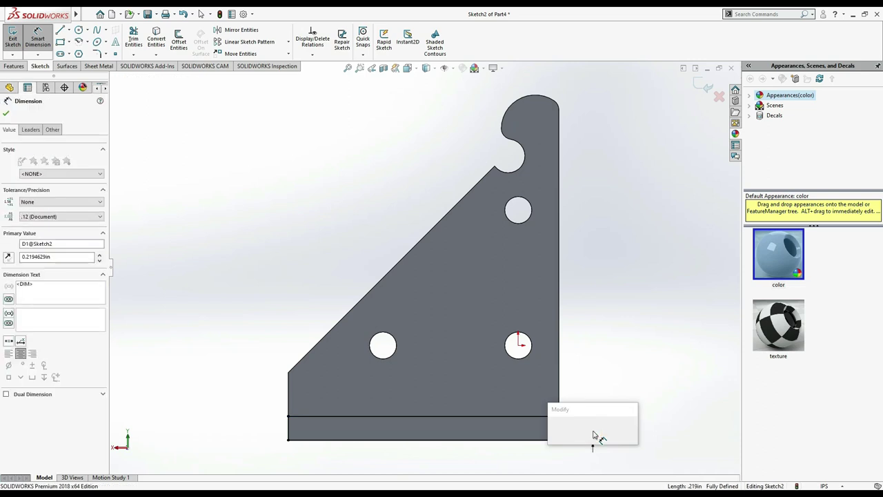
{"action": "type", "text": "0.125"}
{"action": "key", "text": "Return"}
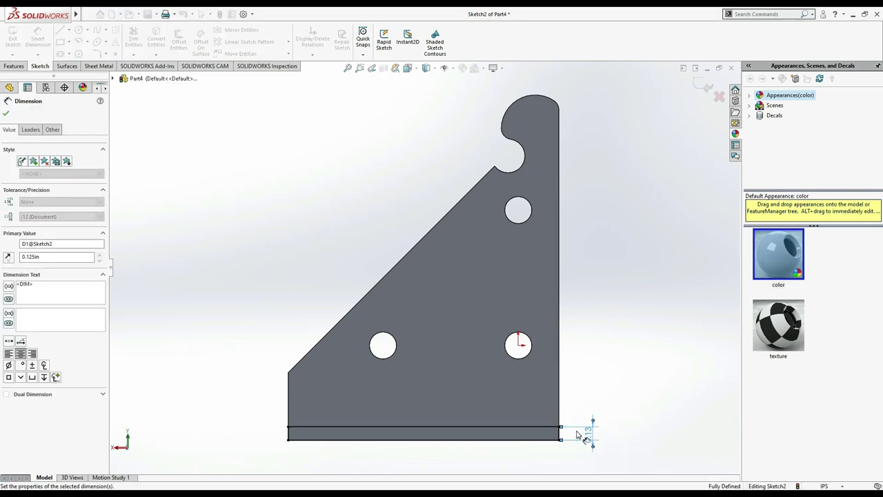
{"action": "middle_click_drag", "start_coordinate": [256, 345], "coordinate": [284, 357]}
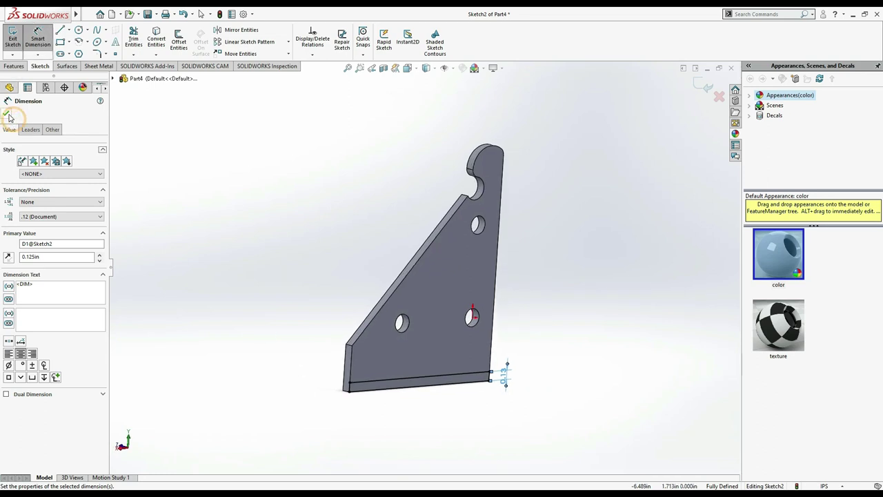
{"action": "left_click", "coordinate": [6, 114]}
{"action": "key", "text": "alt+Tab"}
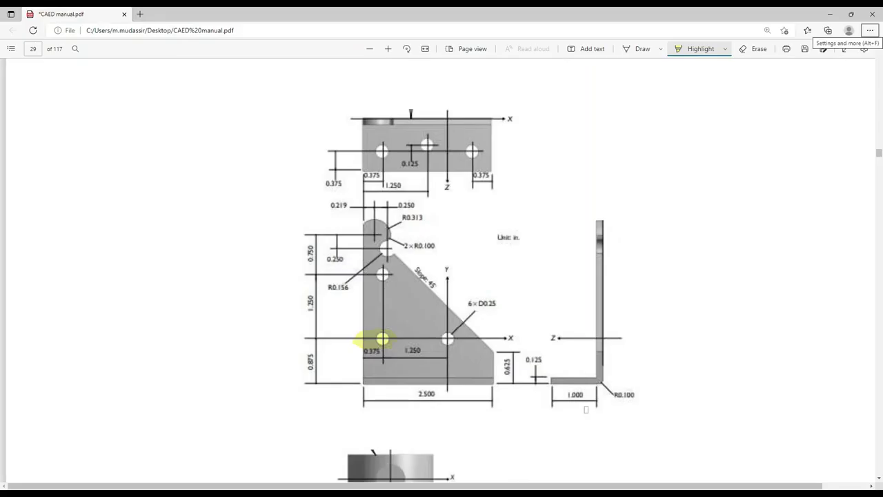
Extrude the Sketch2 strip 1.000 in to form the base flange, then return to the PDF manual
{"action": "key", "text": "alt+Tab"}
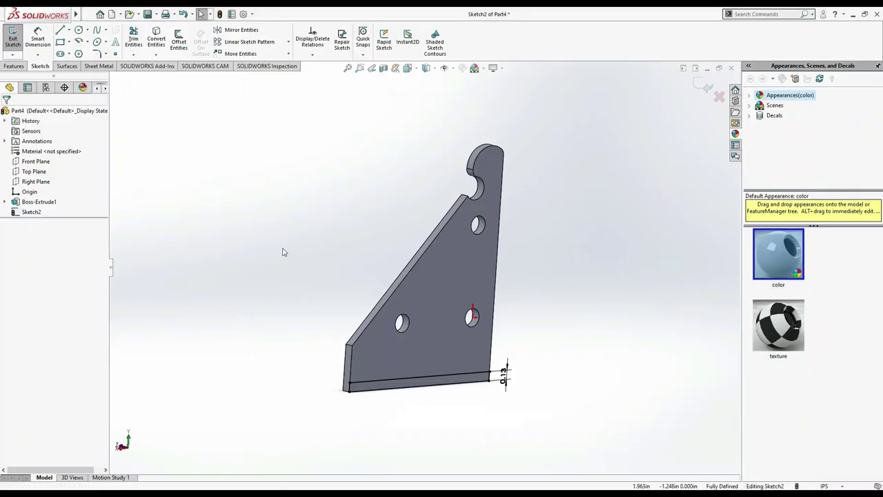
{"action": "left_click", "coordinate": [11, 67]}
{"action": "left_click", "coordinate": [11, 48]}
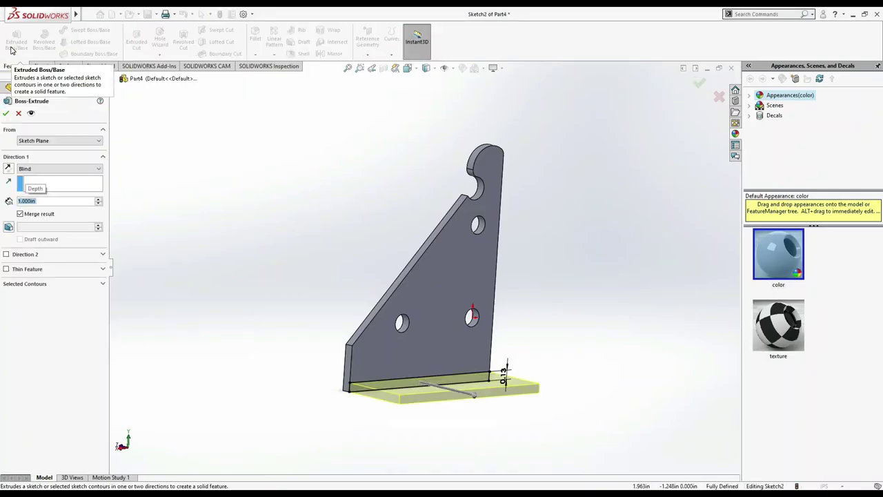
{"action": "left_click", "coordinate": [6, 113]}
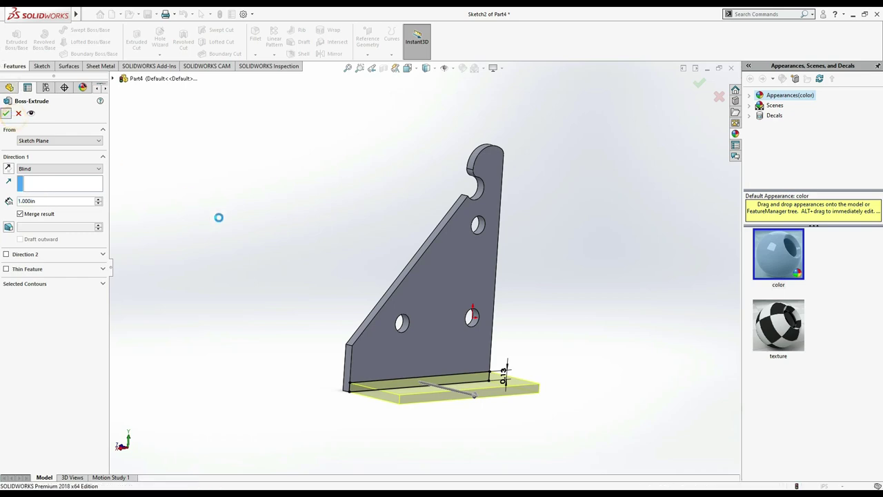
{"action": "key", "text": "alt+Tab"}
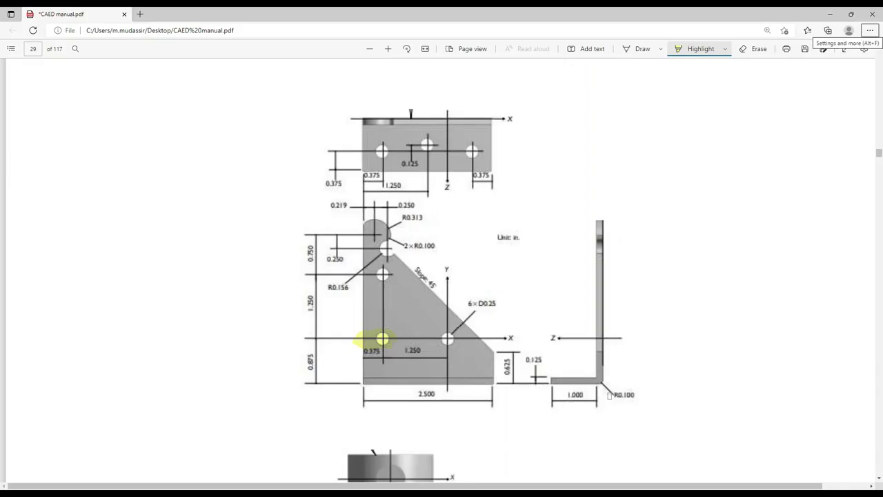
Highlight the R0.100 bend-radius label in the manual and go back to SOLIDWORKS
{"action": "left_click_drag", "start_coordinate": [614, 391], "coordinate": [631, 396]}
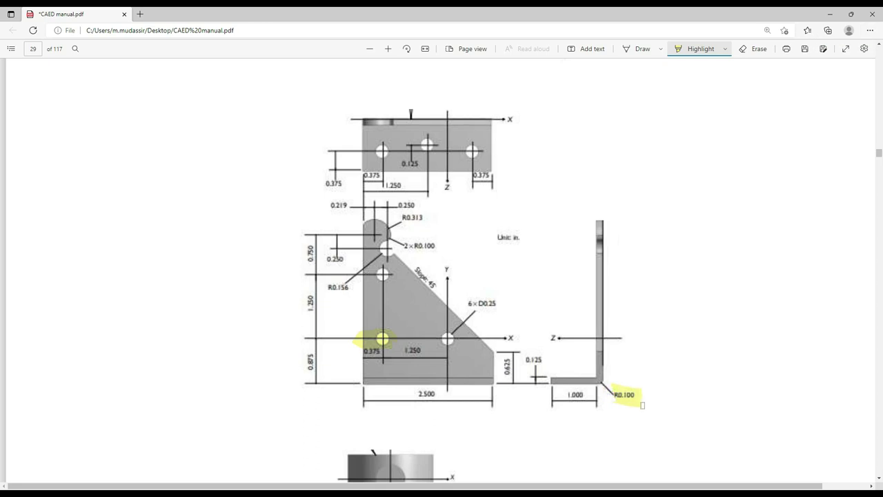
{"action": "key", "text": "alt+Tab"}
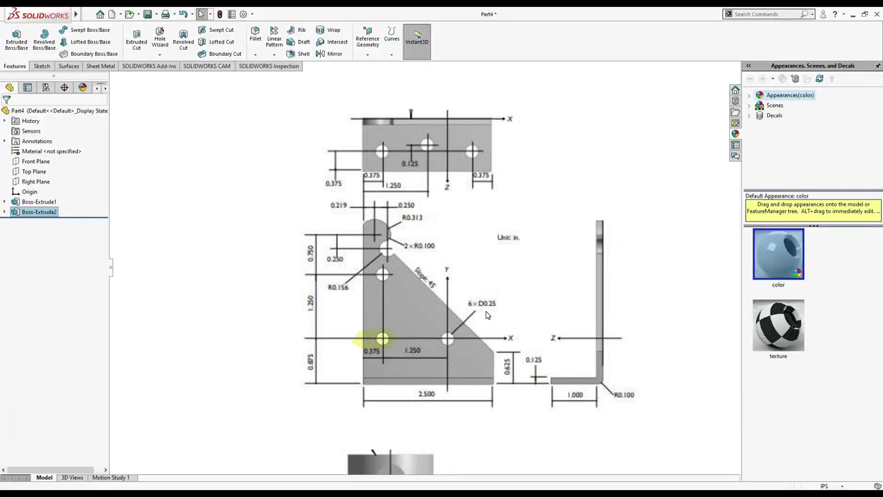
{"action": "key", "text": "alt+Tab"}
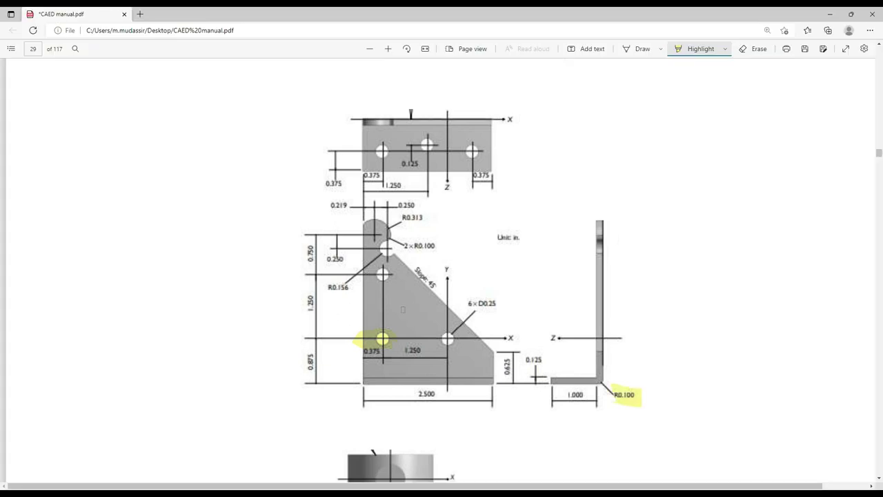
{"action": "key", "text": "alt+Tab"}
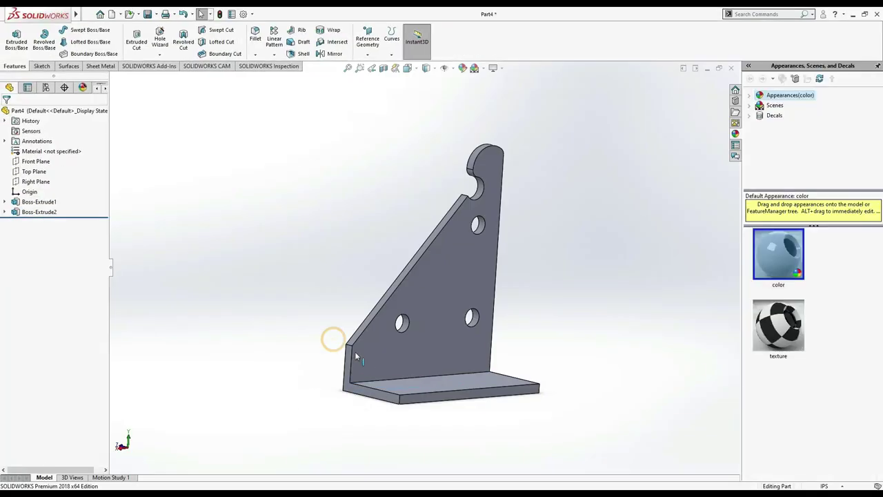
Fillet the inside bend between the plate and base flange at 0.100 in radius
{"action": "middle_click_drag", "start_coordinate": [304, 364], "coordinate": [378, 352]}
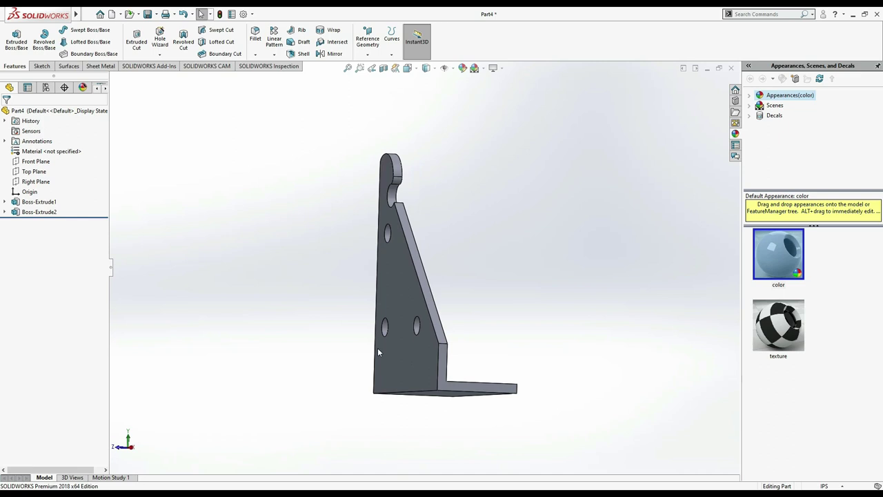
{"action": "left_click", "coordinate": [262, 32]}
{"action": "left_click", "coordinate": [421, 392]}
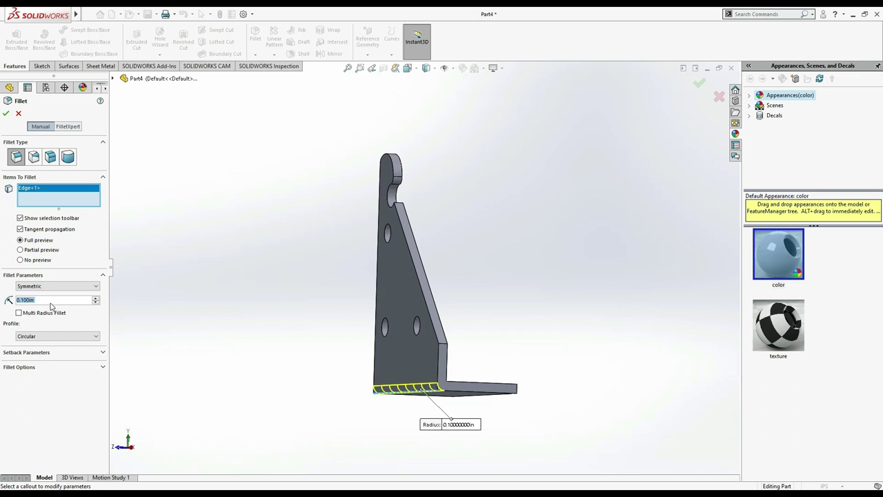
{"action": "left_click", "coordinate": [5, 113]}
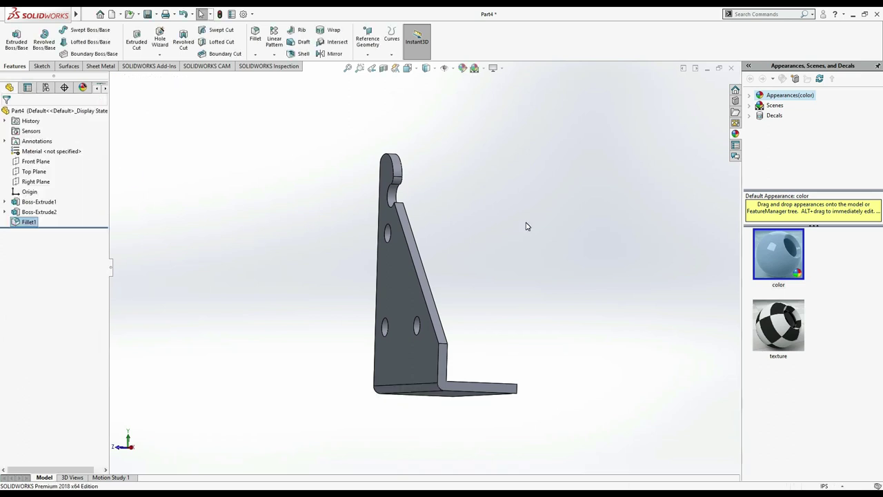
{"action": "middle_click_drag", "start_coordinate": [526, 225], "coordinate": [531, 247]}
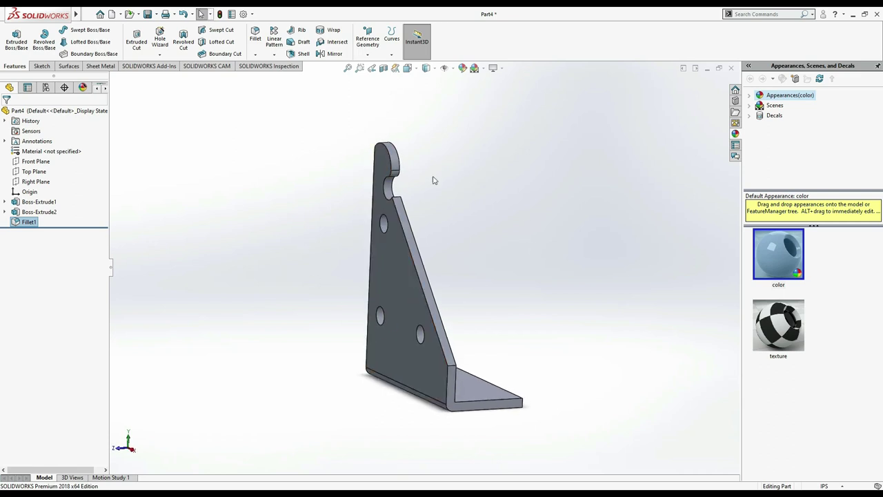
Try a light pink appearance on the part and close the appearance editor
{"action": "left_click", "coordinate": [463, 68]}
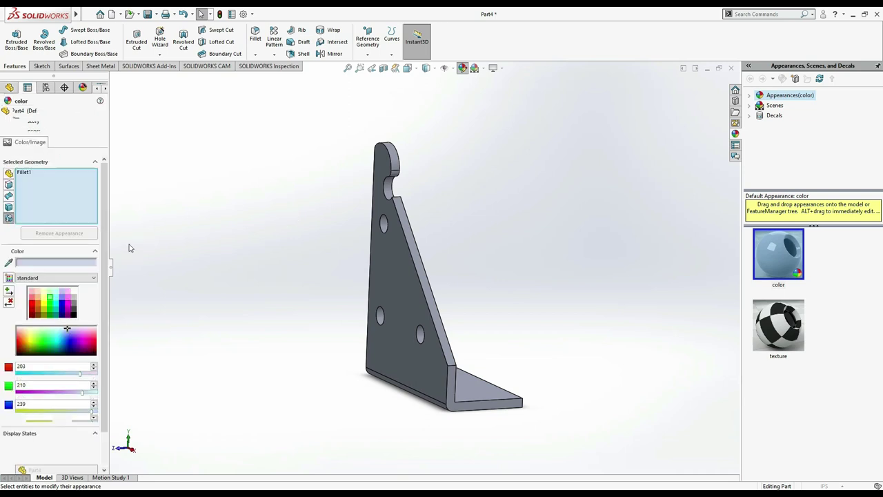
{"action": "left_click", "coordinate": [67, 293]}
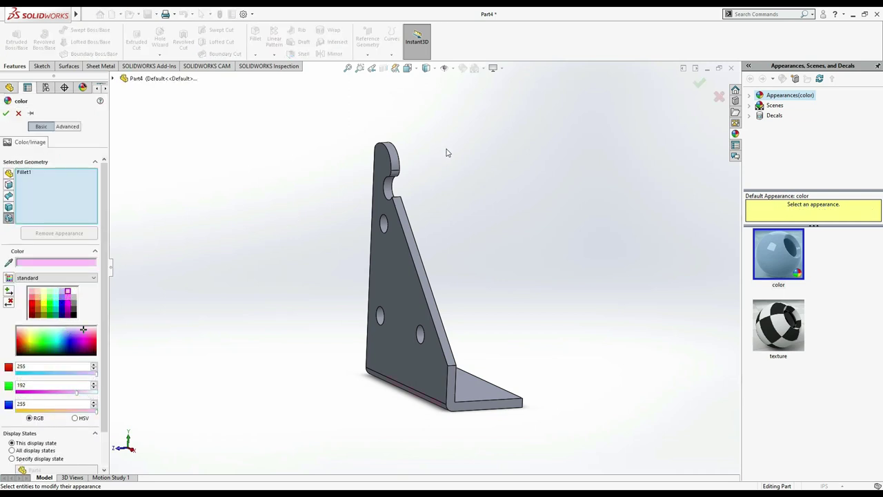
{"action": "left_click", "coordinate": [19, 113]}
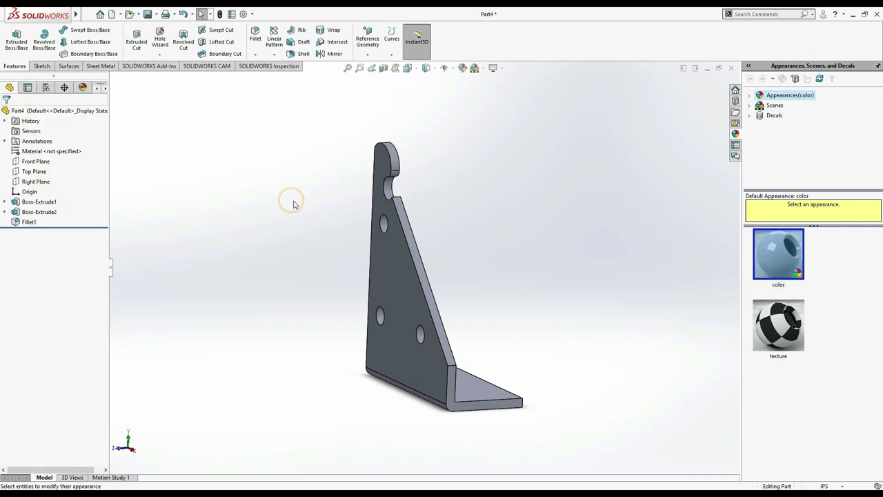
Adjust the RGB sliders to a cyan colour (93, 243, 255) and apply it to the part
{"action": "left_click", "coordinate": [462, 69]}
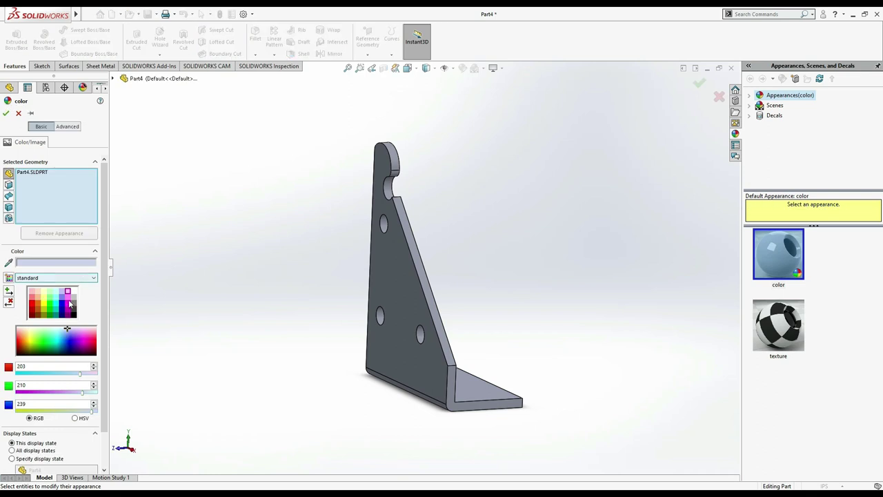
{"action": "left_click", "coordinate": [72, 301]}
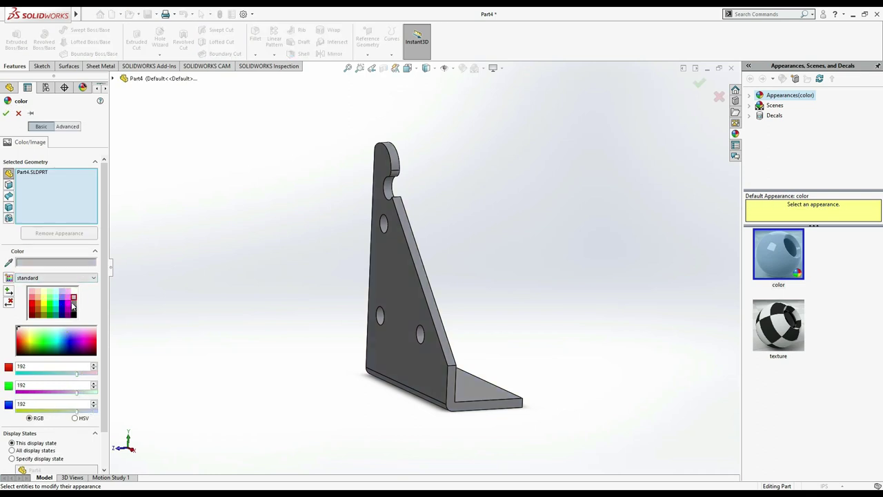
{"action": "left_click", "coordinate": [64, 298]}
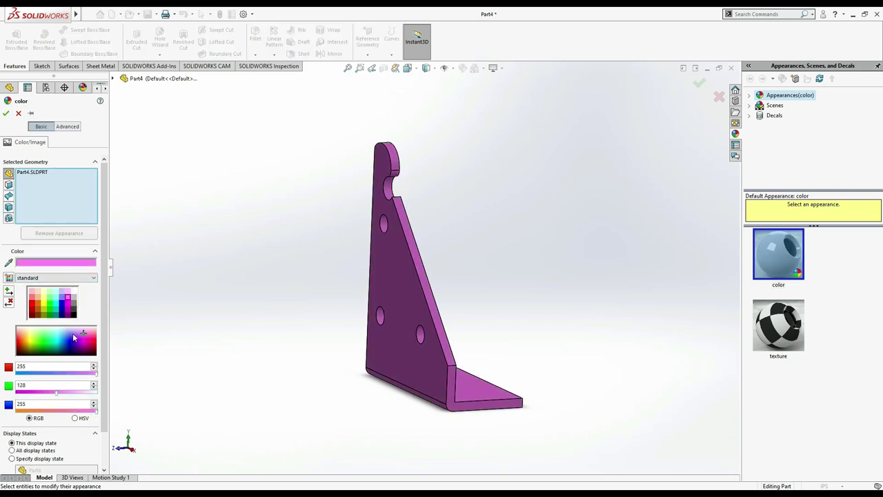
{"action": "left_click", "coordinate": [49, 373]}
{"action": "left_click", "coordinate": [49, 374]}
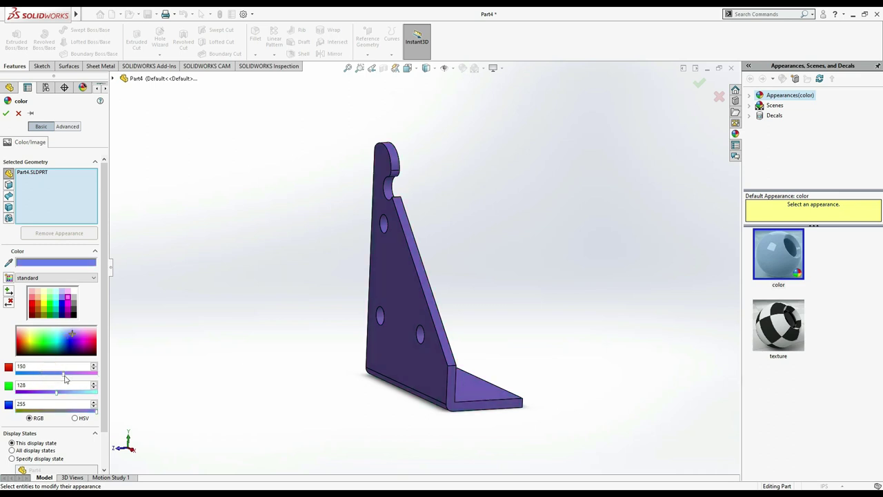
{"action": "left_click", "coordinate": [87, 373]}
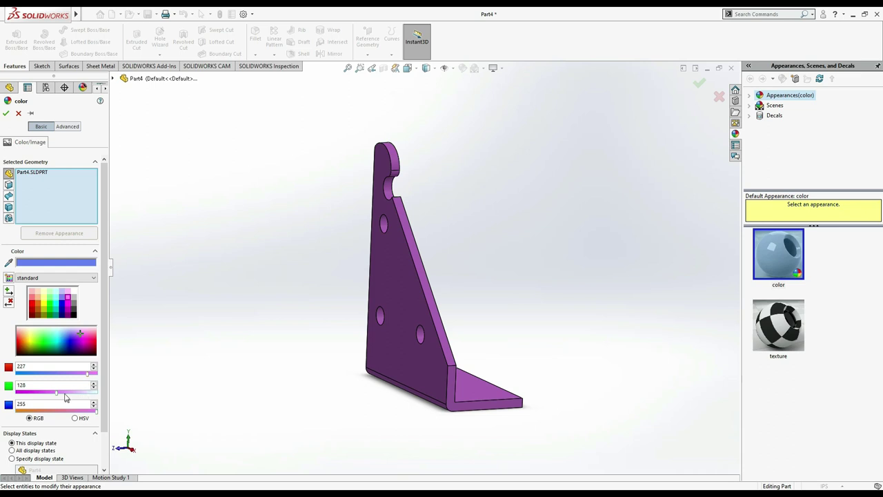
{"action": "left_click", "coordinate": [84, 395]}
{"action": "mouse_move", "coordinate": [75, 398]}
{"action": "left_mouse_down"}
{"action": "mouse_move", "coordinate": [43, 402]}
{"action": "mouse_move", "coordinate": [90, 403]}
{"action": "left_mouse_up"}
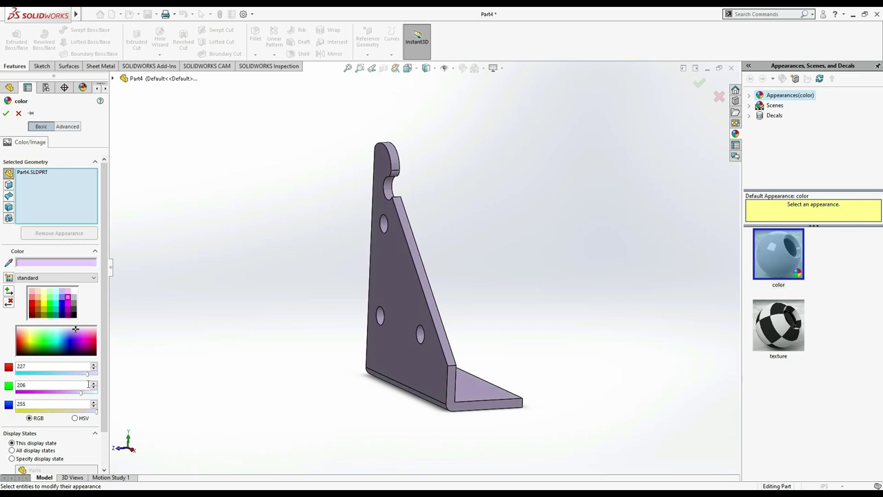
{"action": "mouse_move", "coordinate": [89, 376]}
{"action": "left_mouse_down"}
{"action": "mouse_move", "coordinate": [48, 377]}
{"action": "mouse_move", "coordinate": [88, 397]}
{"action": "left_mouse_up"}
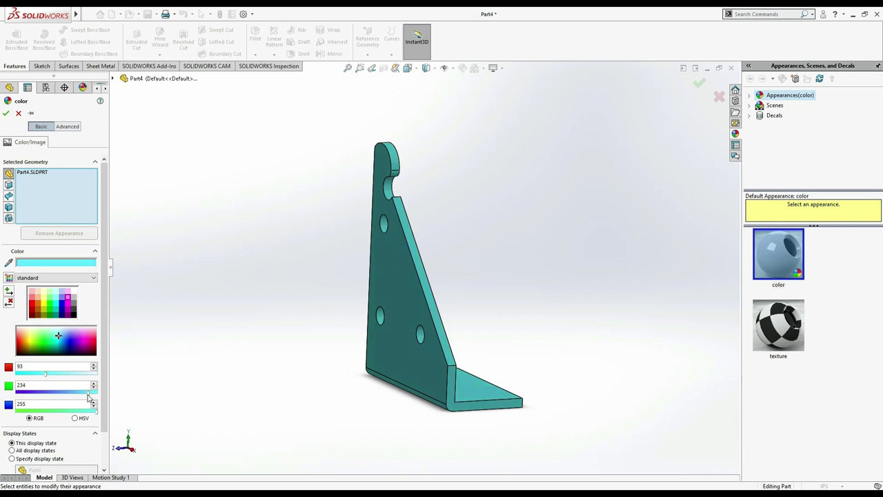
{"action": "left_click", "coordinate": [11, 114]}
Save the modified part as 'support' and close it
{"action": "left_click", "coordinate": [732, 68]}
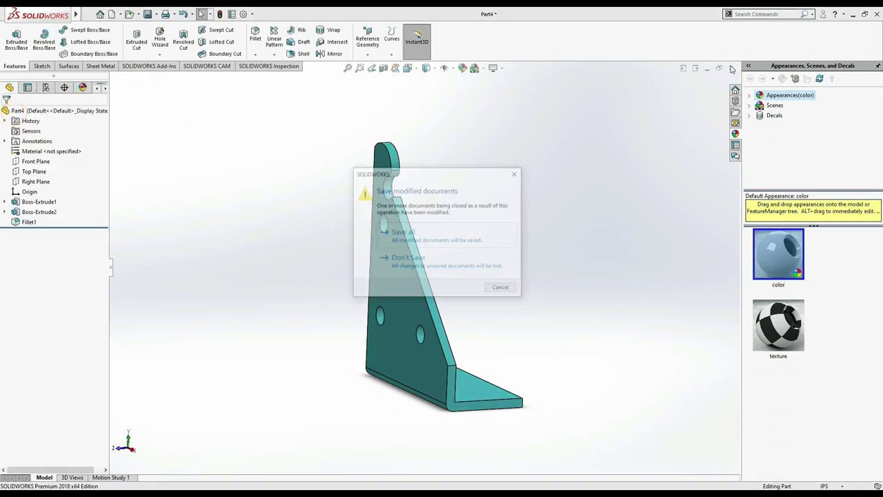
{"action": "left_click", "coordinate": [426, 243]}
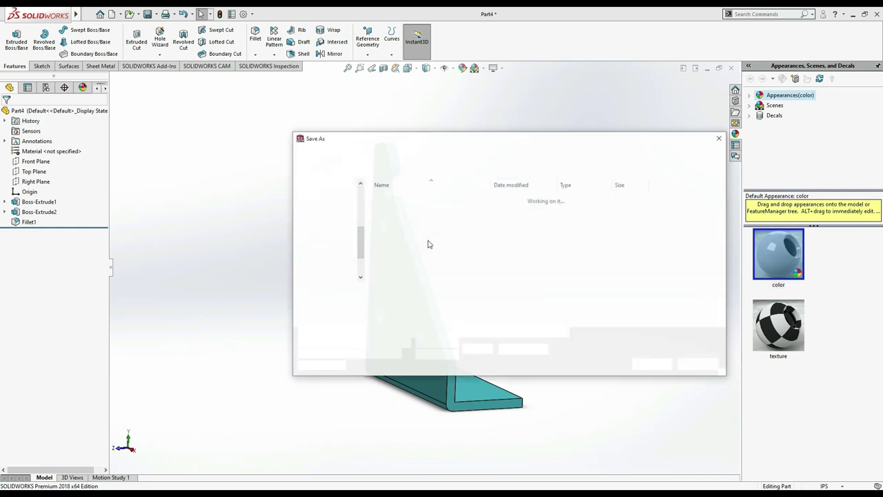
{"action": "type", "text": "supp"}
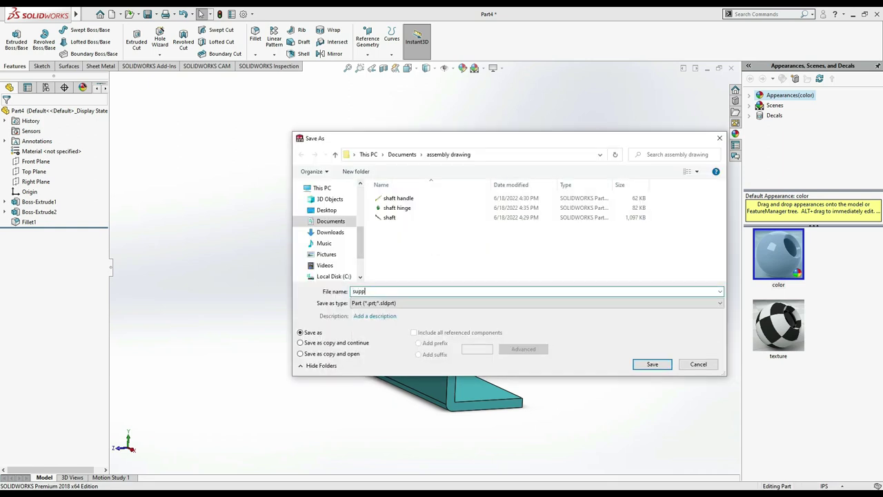
{"action": "type", "text": "sup"}
{"action": "key", "text": "Return"}
{"action": "key", "text": "ctrl+w"}
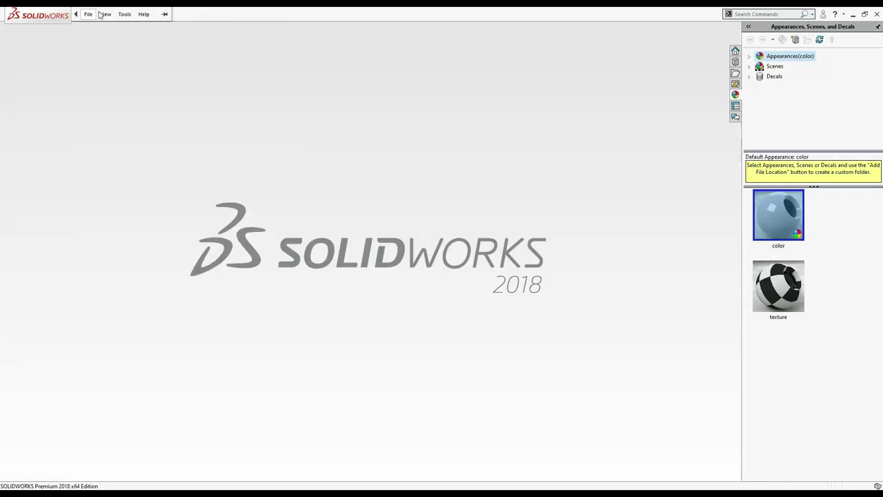
Reopen the saved support part from the assembly drawing folder
{"action": "left_click", "coordinate": [86, 14]}
{"action": "left_click", "coordinate": [97, 39]}
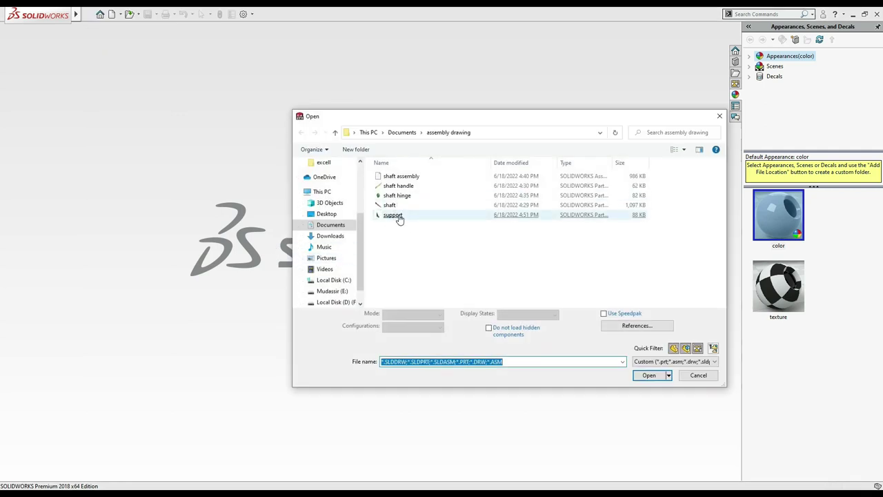
{"action": "double_click", "coordinate": [400, 218]}
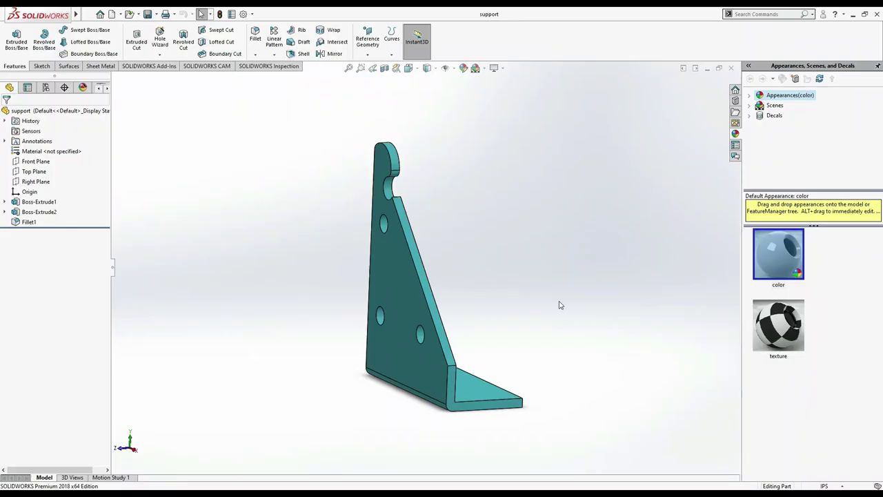
Start a sketch on the base flange's bottom face and draw three circles
{"action": "middle_click_drag", "start_coordinate": [561, 304], "coordinate": [459, 419]}
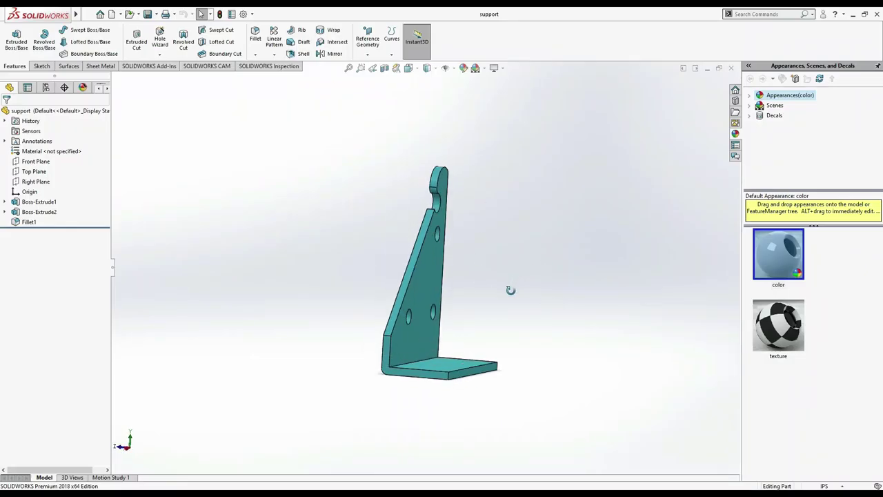
{"action": "mouse_move", "coordinate": [517, 409]}
{"action": "middle_mouse_down"}
{"action": "mouse_move", "coordinate": [518, 344]}
{"action": "mouse_move", "coordinate": [449, 355]}
{"action": "middle_mouse_up"}
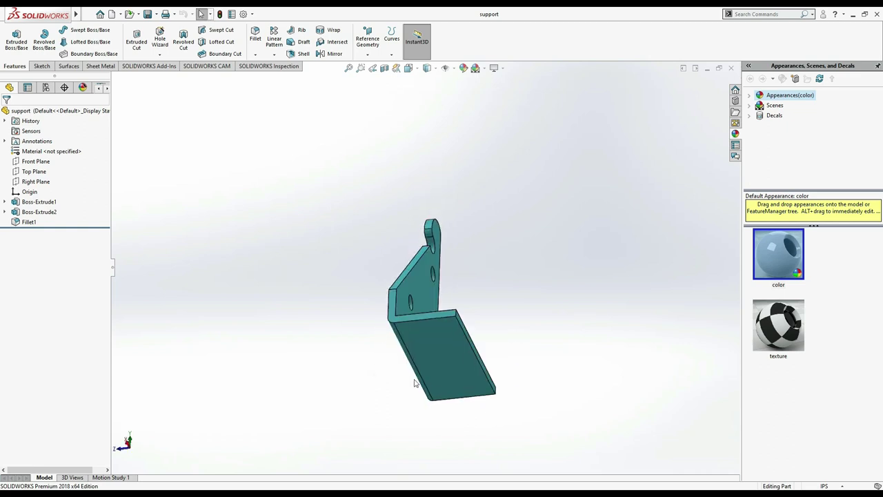
{"action": "left_click", "coordinate": [449, 355]}
{"action": "left_click", "coordinate": [494, 327]}
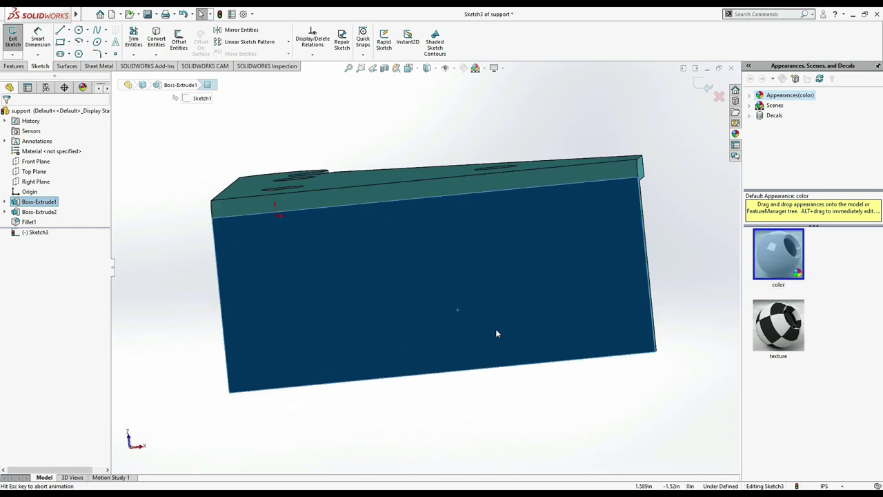
{"action": "left_click", "coordinate": [79, 31]}
{"action": "left_click", "coordinate": [278, 280]}
{"action": "left_click", "coordinate": [311, 258]}
{"action": "left_click", "coordinate": [469, 274]}
{"action": "left_click", "coordinate": [509, 245]}
{"action": "left_click", "coordinate": [578, 300]}
{"action": "left_click", "coordinate": [594, 318]}
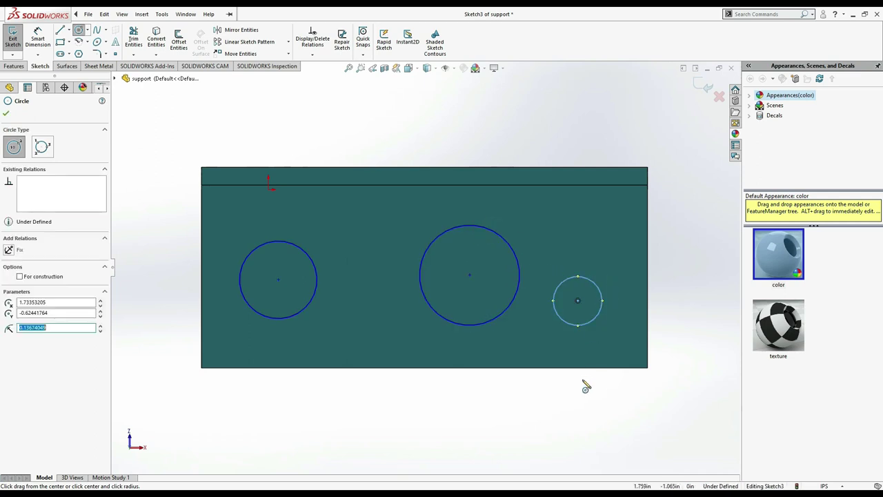
{"action": "key", "text": "Escape"}
Add an Equal relation so all three circles share the same size
{"action": "left_click", "coordinate": [501, 313]}
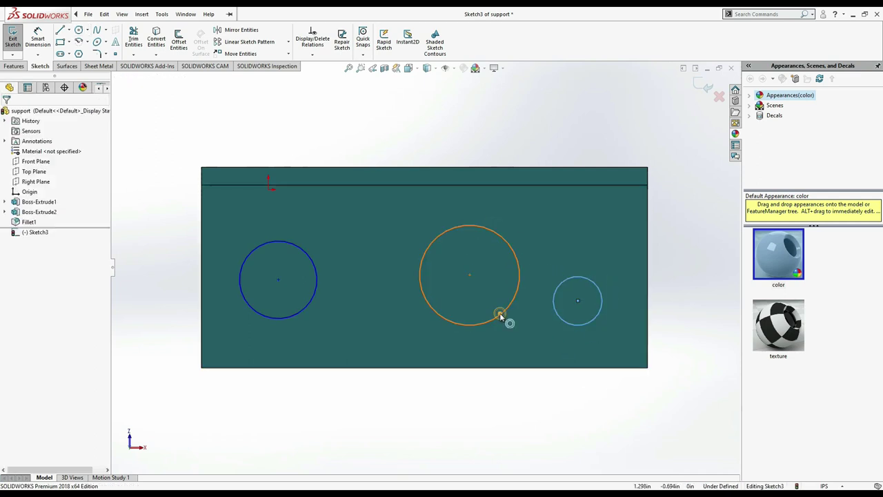
{"action": "left_click", "coordinate": [274, 317], "text": "ctrl"}
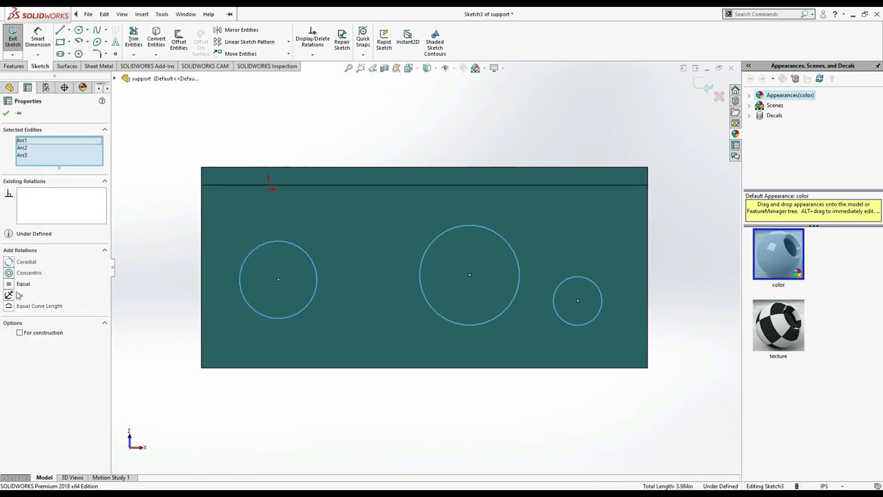
{"action": "left_click", "coordinate": [10, 284]}
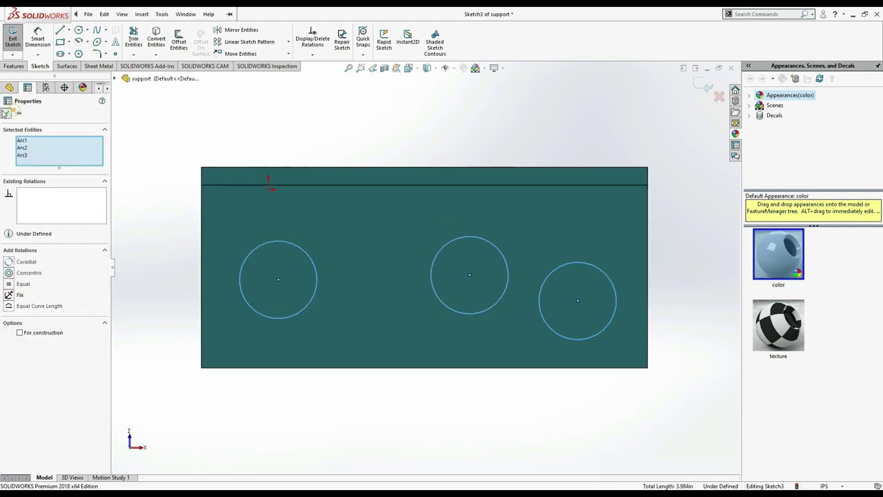
{"action": "left_click", "coordinate": [5, 113]}
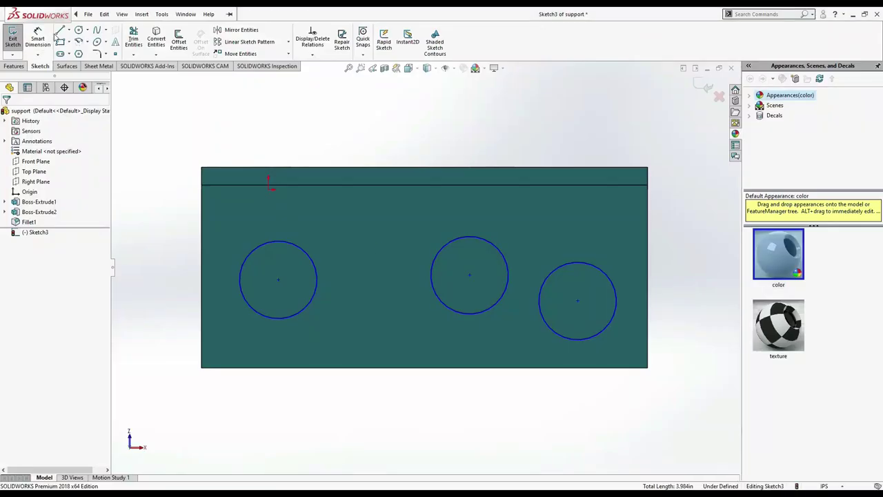
Dimension the right circle's diameter to 0.25 in and check the manual for hole positions
{"action": "left_click", "coordinate": [43, 38]}
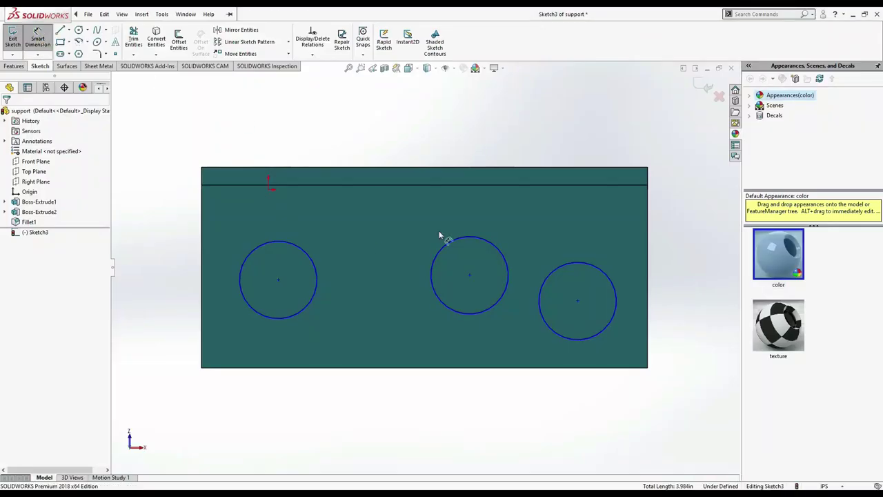
{"action": "left_click", "coordinate": [595, 269]}
{"action": "left_click", "coordinate": [590, 288]}
{"action": "type", "text": "0.25"}
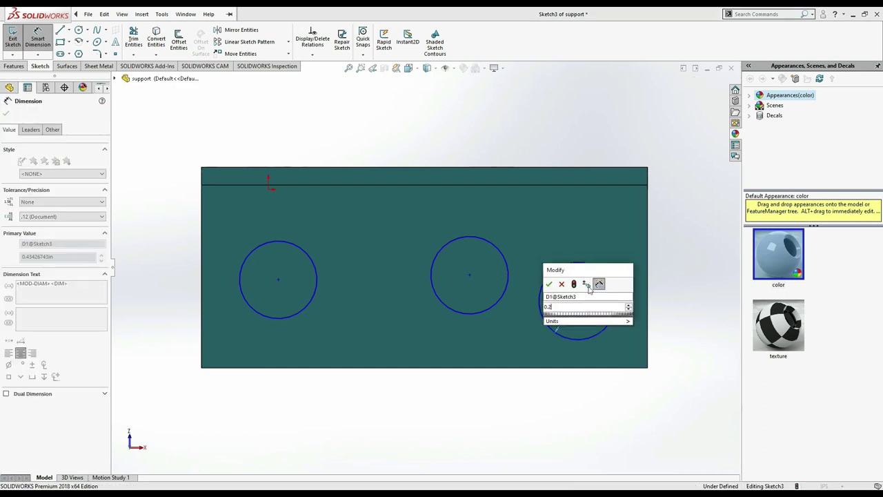
{"action": "key", "text": "Return"}
{"action": "key", "text": "alt+Tab"}
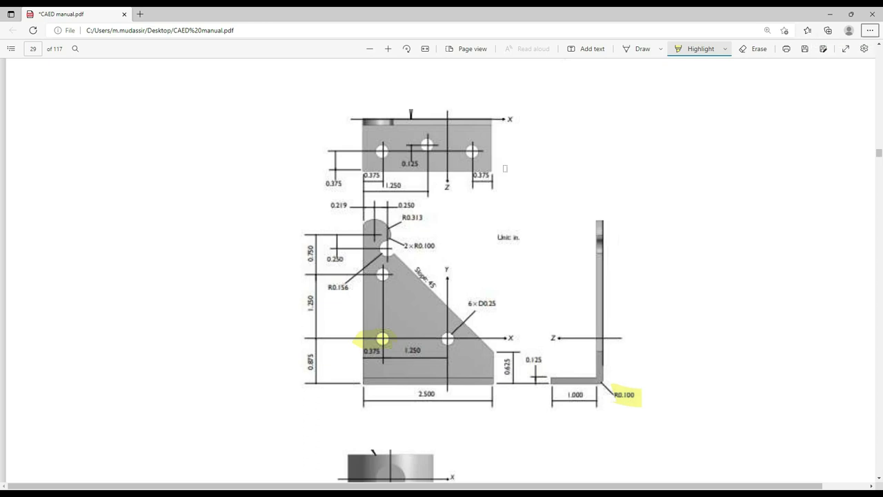
{"action": "key", "text": "alt+Tab"}
{"action": "key", "text": "alt+Tab"}
{"action": "key", "text": "alt+Tab"}
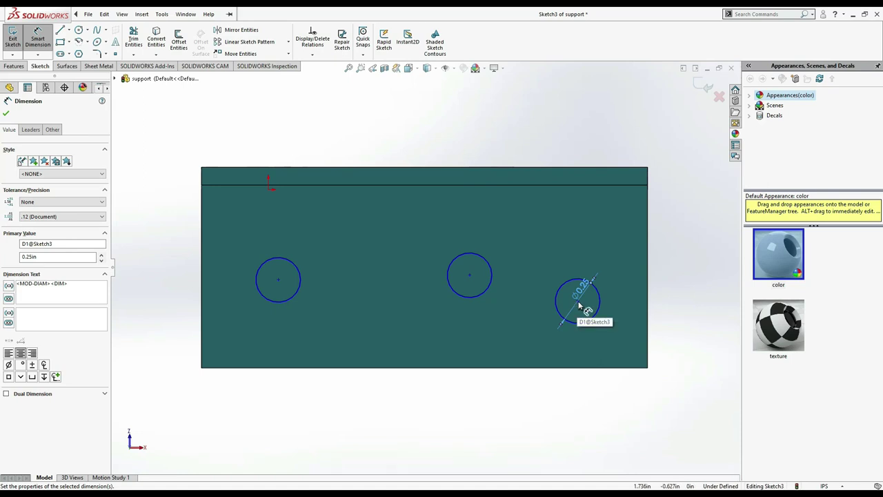
{"action": "scroll", "coordinate": [578, 305], "scroll_direction": "down", "scroll_amount": 2}
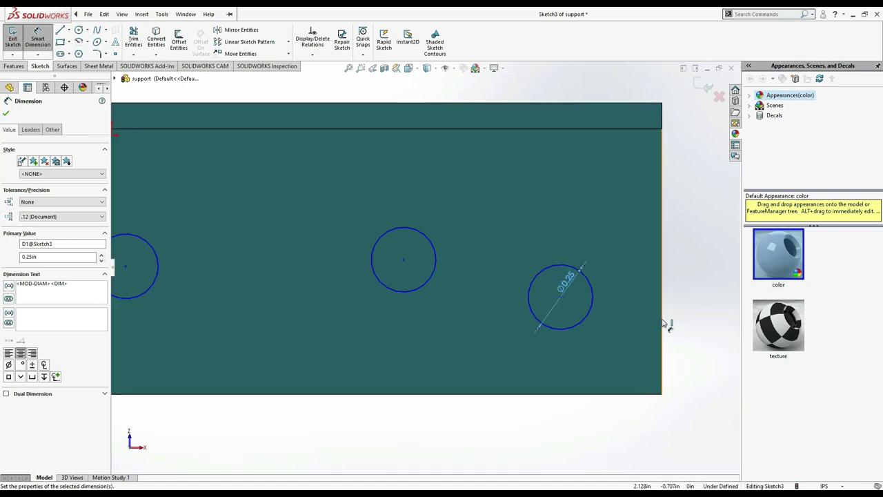
Dimension the right circle 0.75 in and the left circle 0.375 in from their side edges
{"action": "left_click", "coordinate": [559, 298]}
{"action": "left_click", "coordinate": [582, 412]}
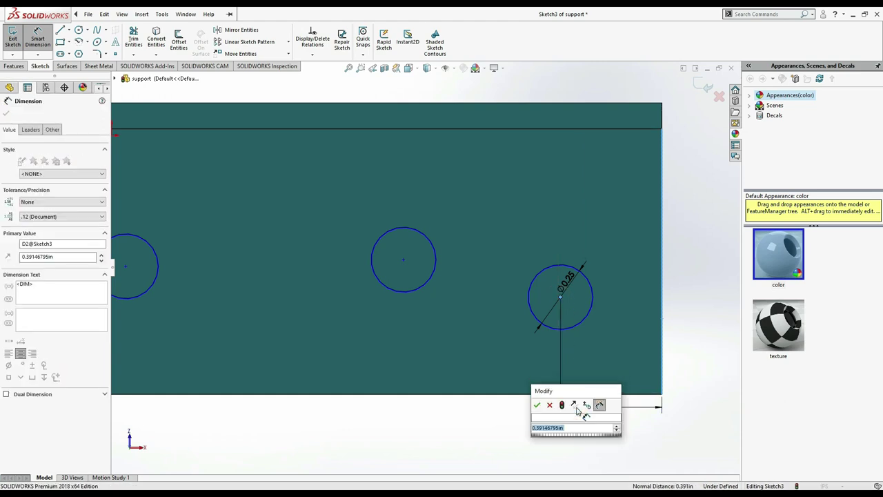
{"action": "type", "text": "0.75"}
{"action": "key", "text": "Return"}
{"action": "scroll", "coordinate": [461, 293], "scroll_direction": "up", "scroll_amount": 1}
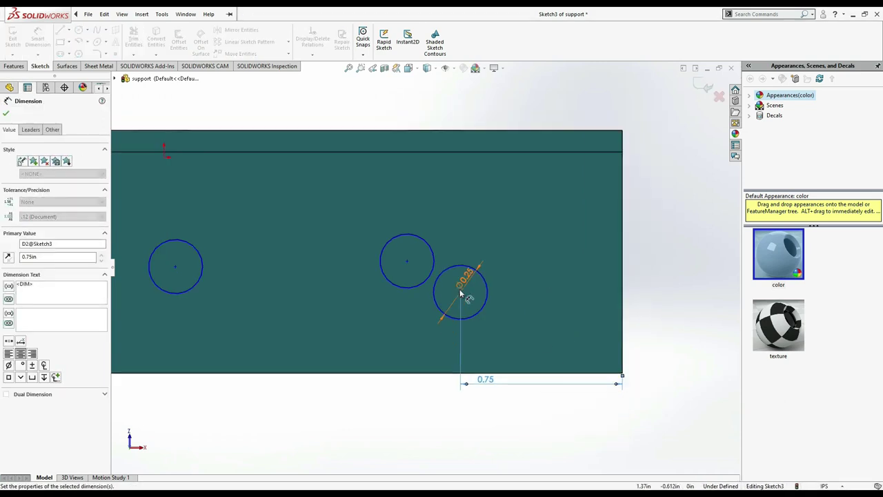
{"action": "scroll", "coordinate": [460, 293], "scroll_direction": "up", "scroll_amount": 1}
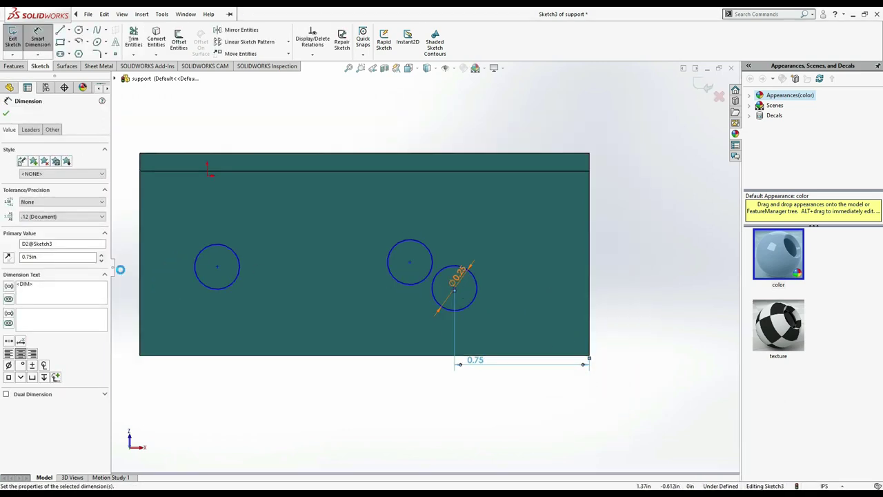
{"action": "left_click", "coordinate": [216, 267]}
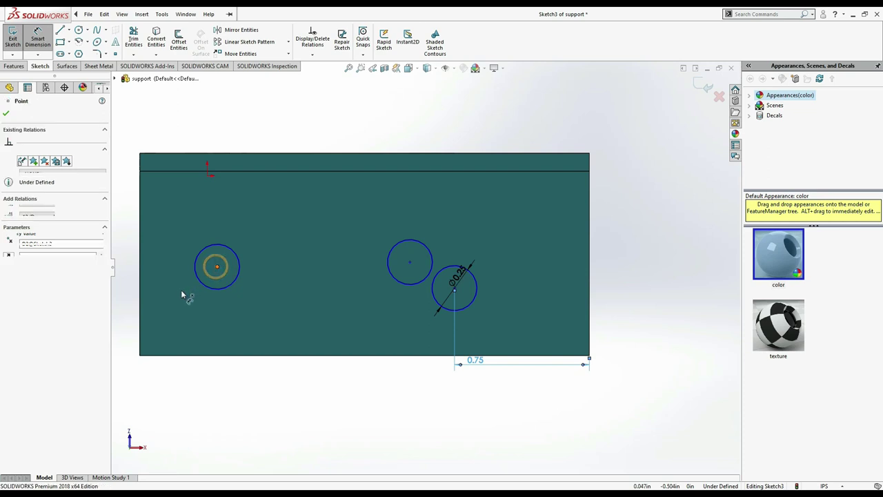
{"action": "left_click", "coordinate": [140, 300]}
{"action": "left_click", "coordinate": [181, 398]}
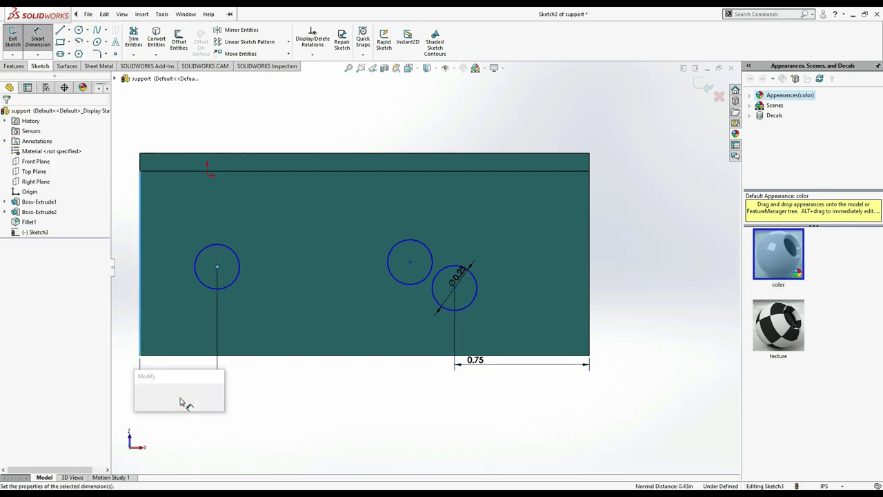
{"action": "type", "text": "0.375"}
{"action": "key", "text": "Return"}
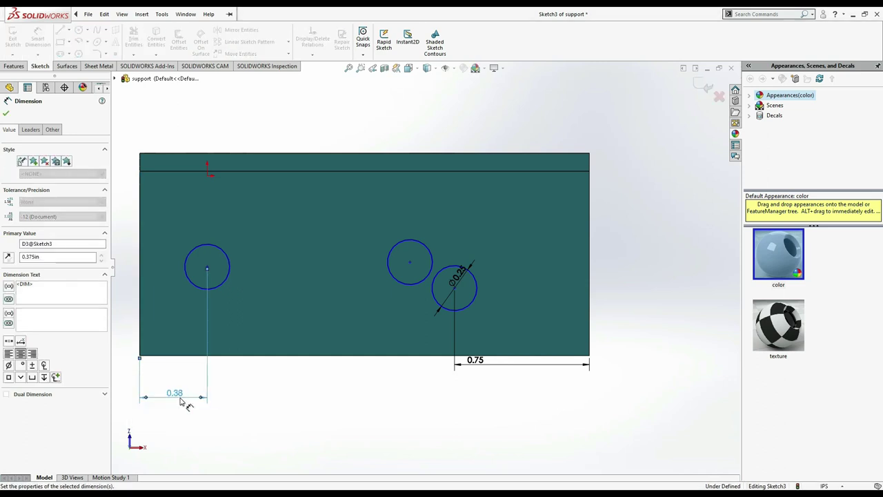
Change the right circle's edge distance from 0.75 to 0.375 in, checking the drawing
{"action": "double_click", "coordinate": [476, 360]}
{"action": "type", "text": "0.375"}
{"action": "key", "text": "Return"}
{"action": "key", "text": "alt+Tab"}
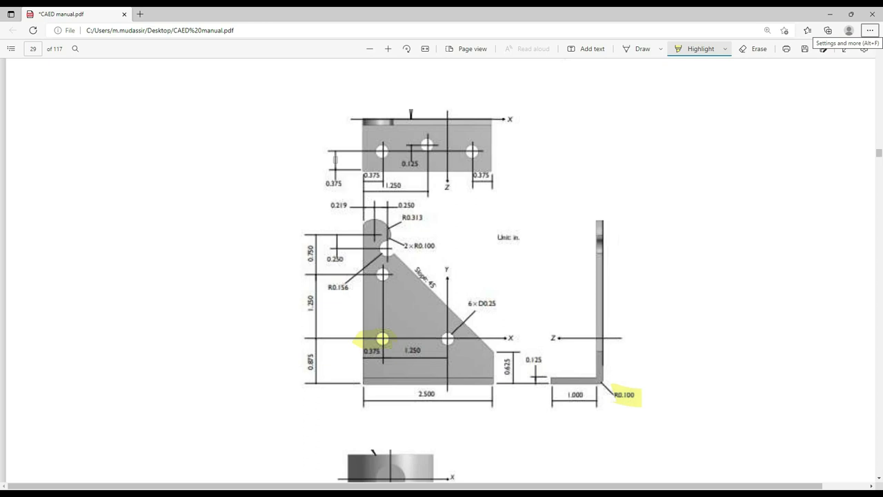
{"action": "key", "text": "alt+Tab"}
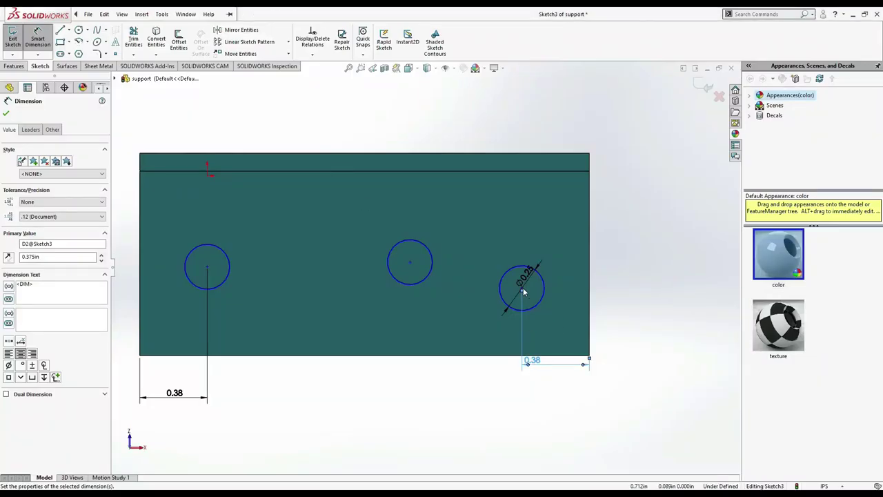
{"action": "left_click", "coordinate": [567, 358]}
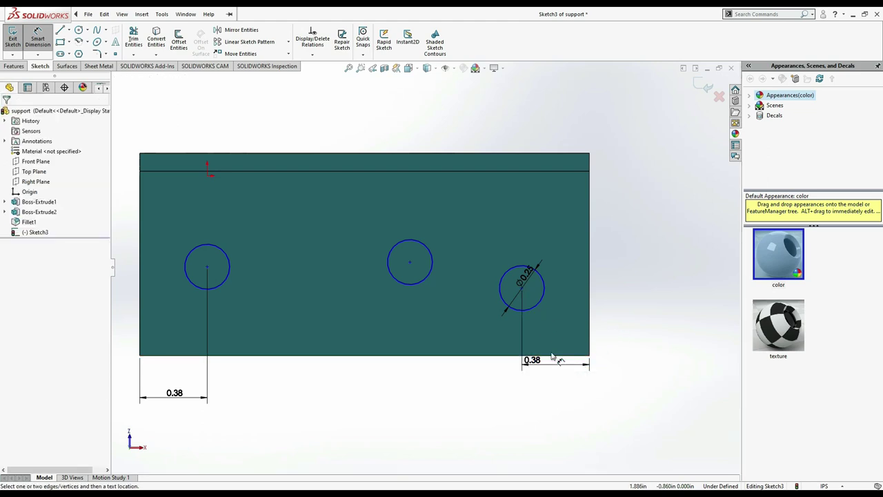
Place the right circle's centre 0.375 in above the bottom edge
{"action": "left_click", "coordinate": [556, 356]}
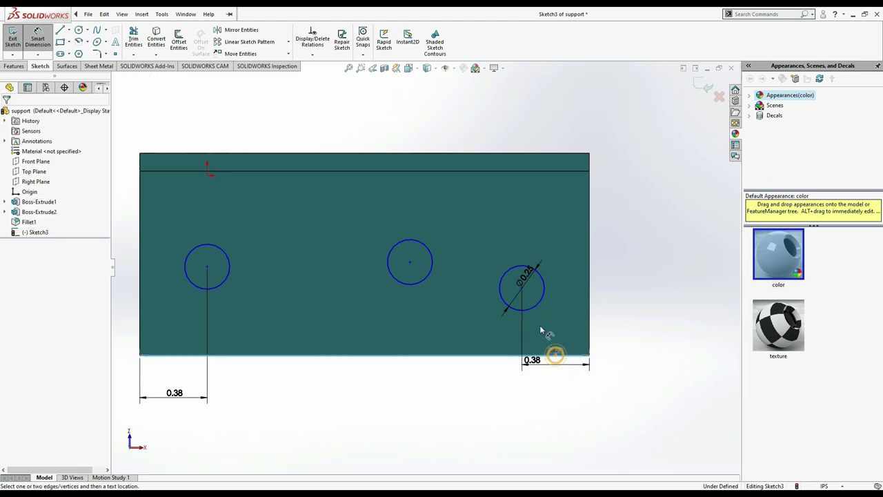
{"action": "left_click", "coordinate": [523, 290]}
{"action": "left_click", "coordinate": [613, 315]}
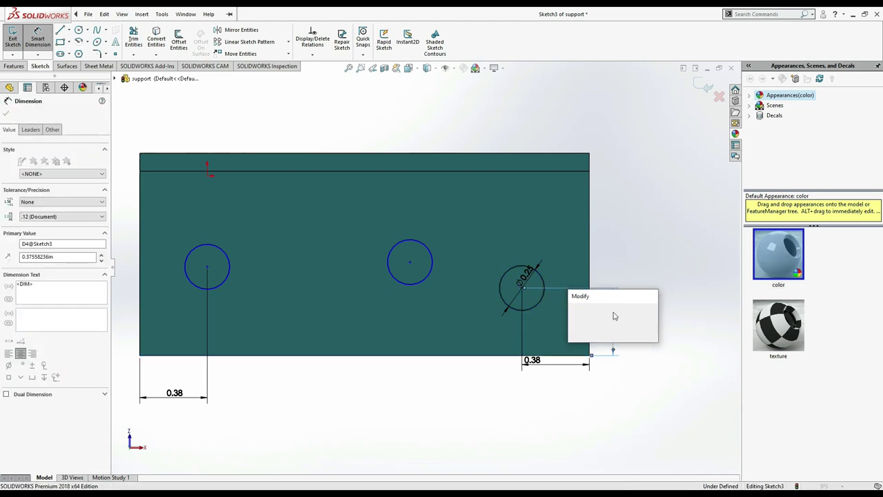
{"action": "type", "text": ".375"}
{"action": "key", "text": "Return"}
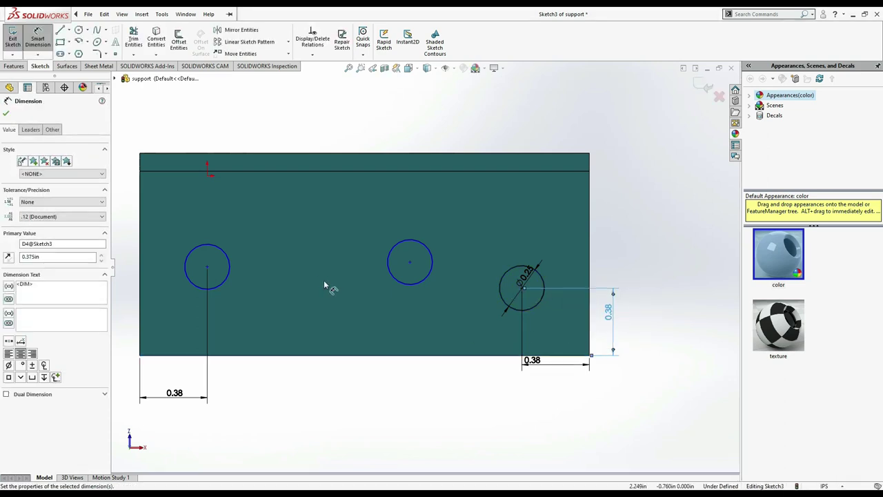
Place the left circle's centre 0.375 in above the bottom edge, checking the manual
{"action": "left_click", "coordinate": [207, 267]}
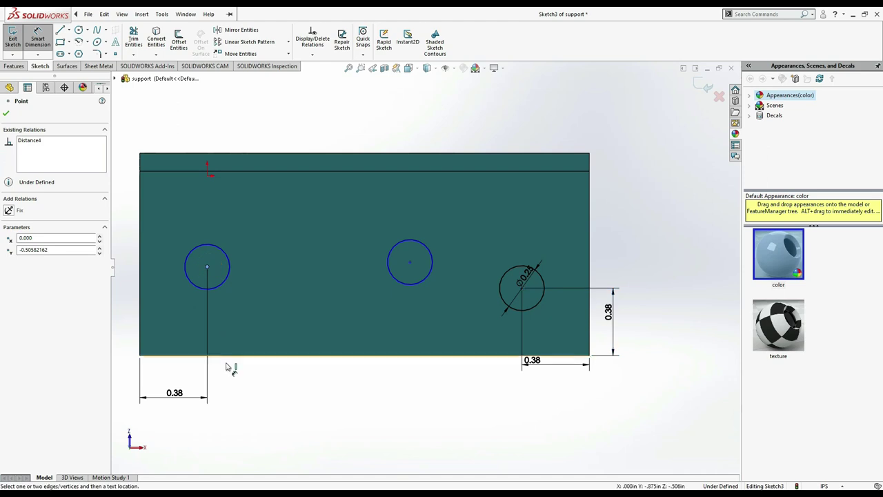
{"action": "left_click", "coordinate": [234, 357]}
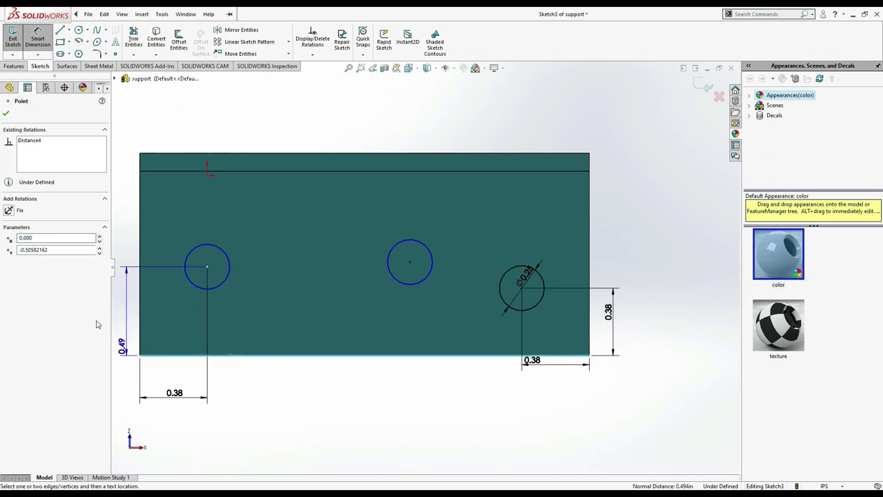
{"action": "left_click", "coordinate": [123, 316]}
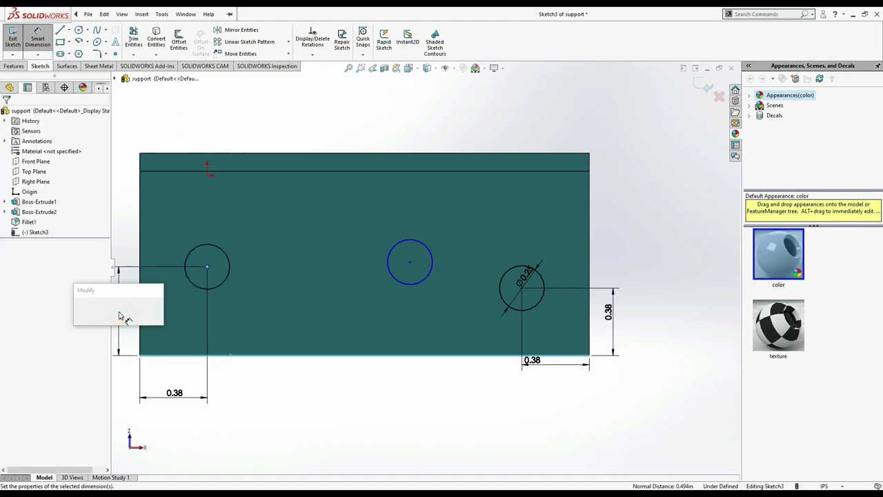
{"action": "type", "text": "0.375"}
{"action": "key", "text": "Return"}
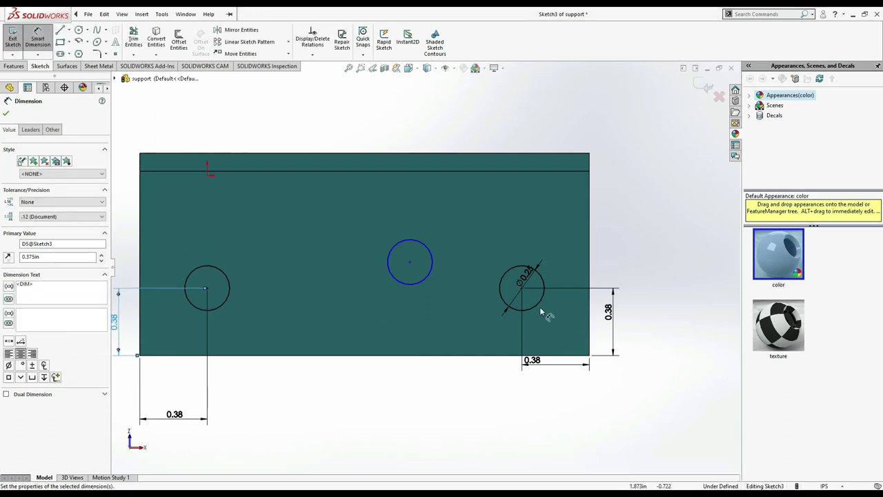
{"action": "key", "text": "alt+Tab"}
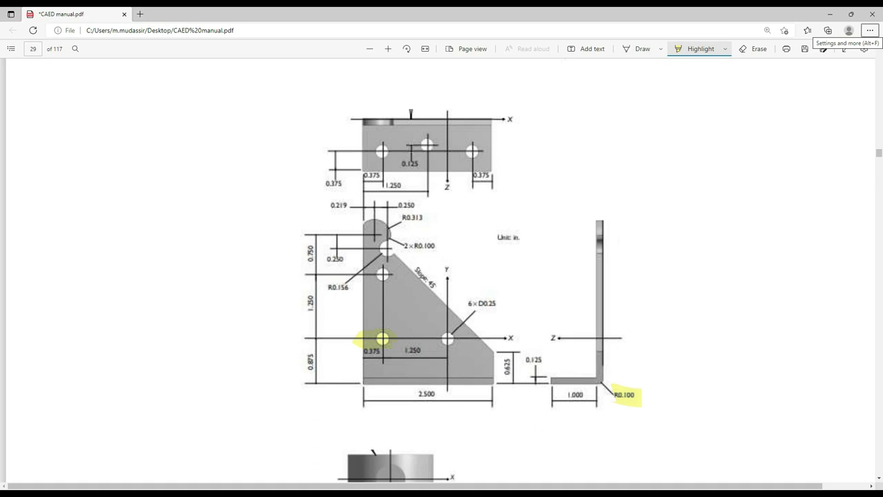
{"action": "key", "text": "alt+Tab"}
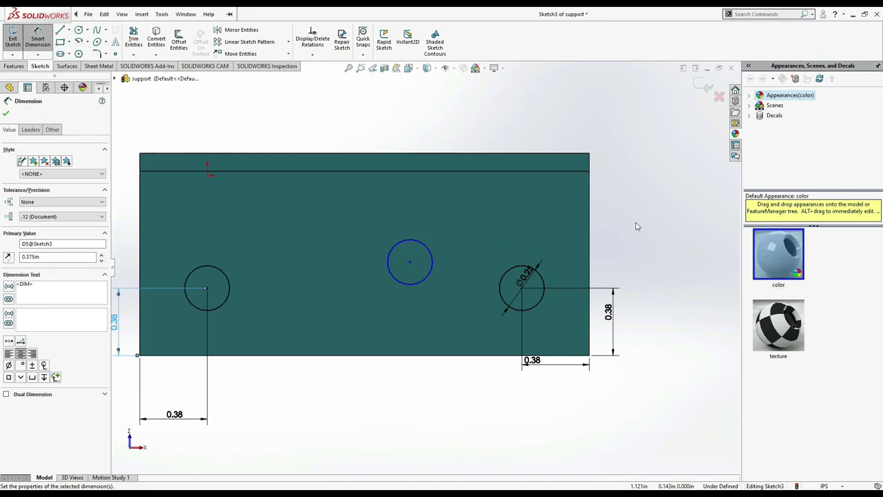
{"action": "left_click", "coordinate": [619, 241]}
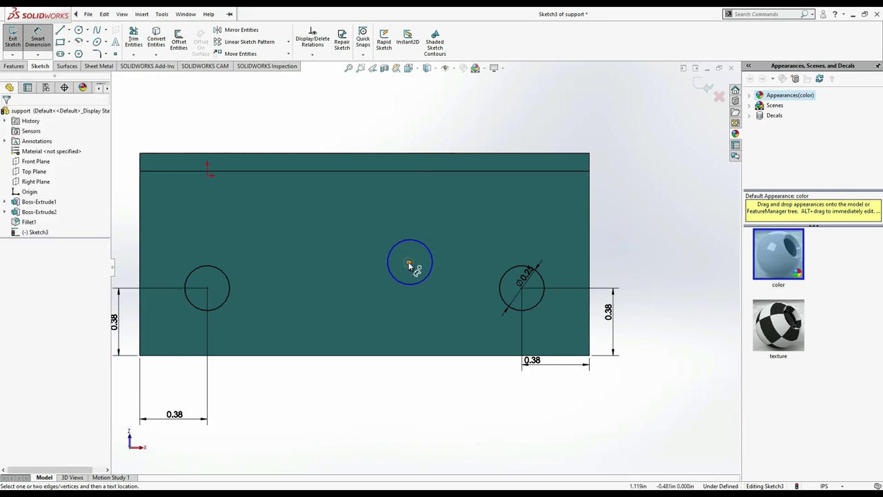
Set the middle circle's centre 0.125 in above the left circle's centre
{"action": "left_click", "coordinate": [409, 262]}
{"action": "left_click", "coordinate": [207, 289]}
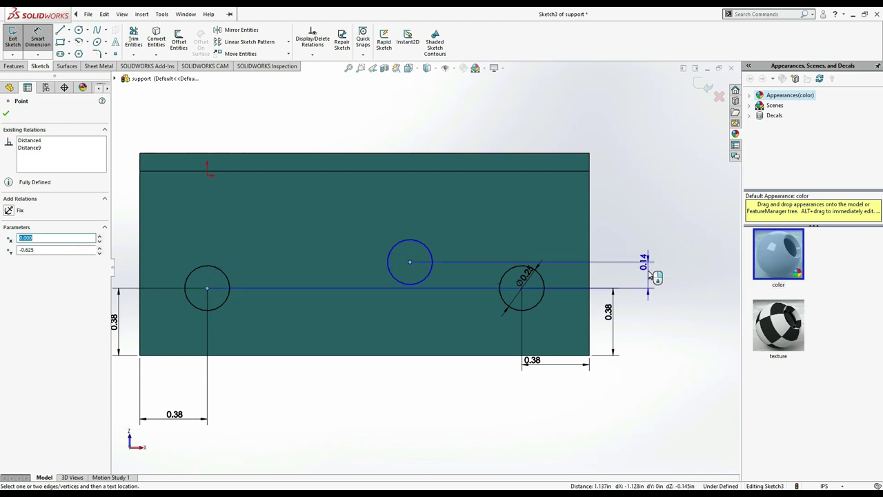
{"action": "left_click", "coordinate": [651, 275]}
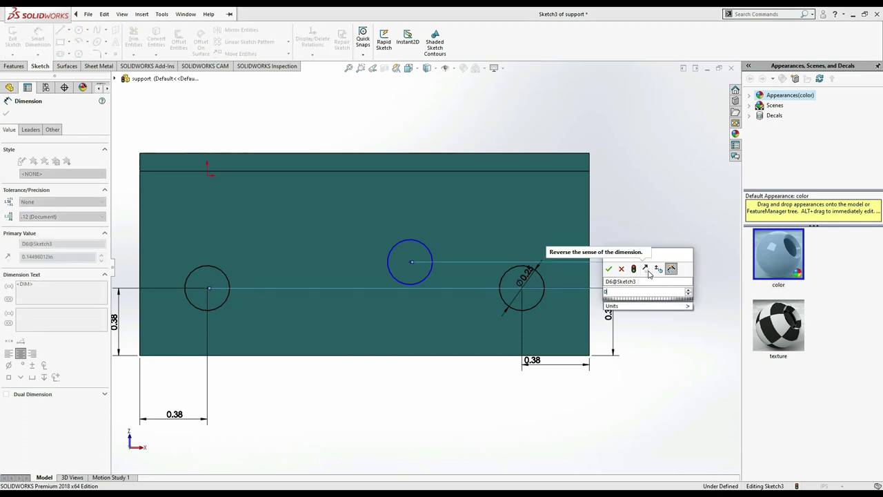
{"action": "key", "text": "alt+Tab"}
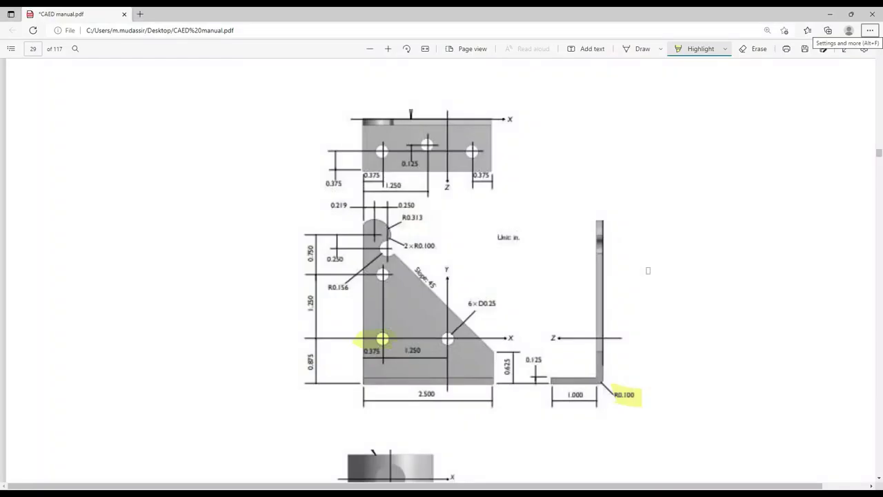
{"action": "key", "text": "alt+Tab"}
{"action": "type", "text": "0.125"}
{"action": "key", "text": "Return"}
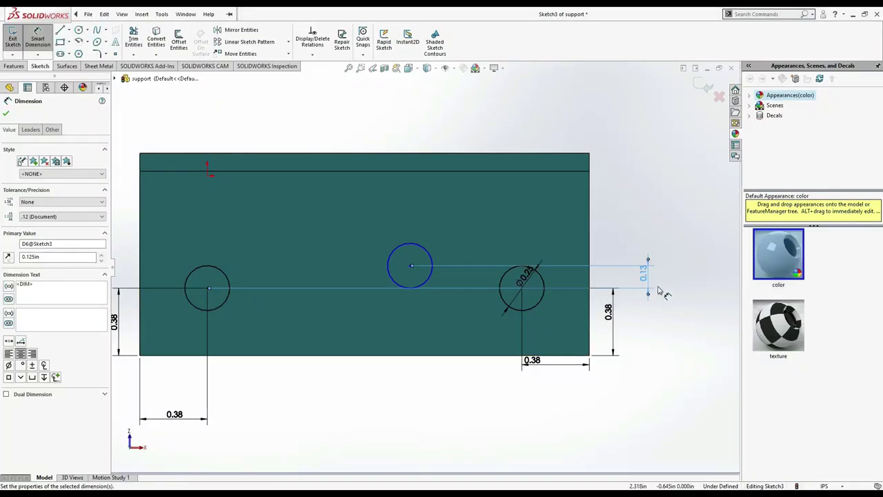
{"action": "key", "text": "alt+Tab"}
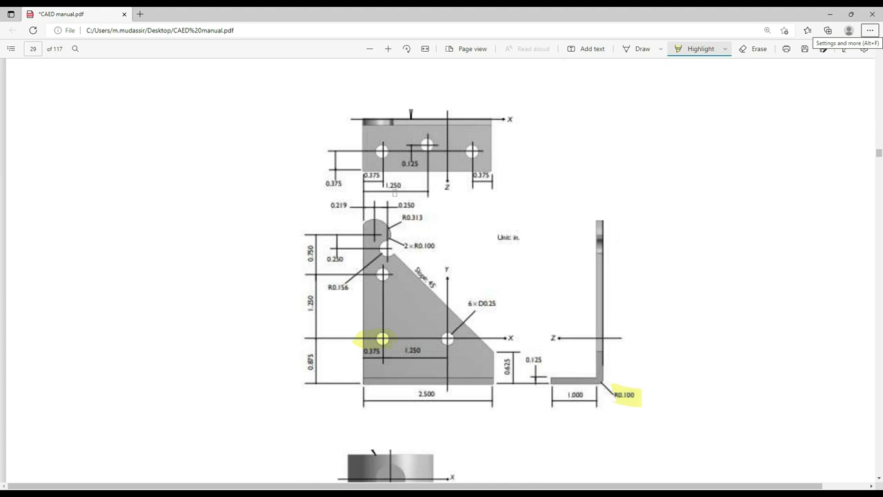
{"action": "key", "text": "alt+Tab"}
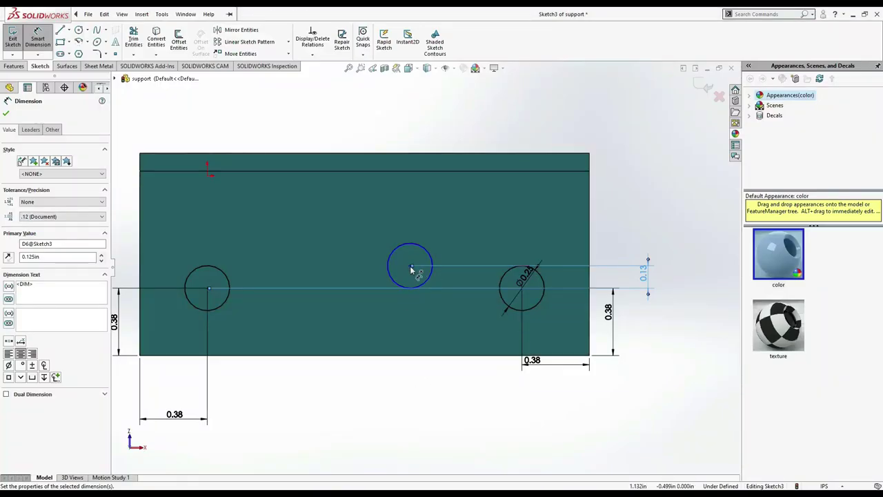
Locate the middle circle 1.25 in from the right edge and exit Smart Dimension
{"action": "left_click", "coordinate": [410, 267]}
{"action": "left_click", "coordinate": [588, 352]}
{"action": "left_click", "coordinate": [447, 432]}
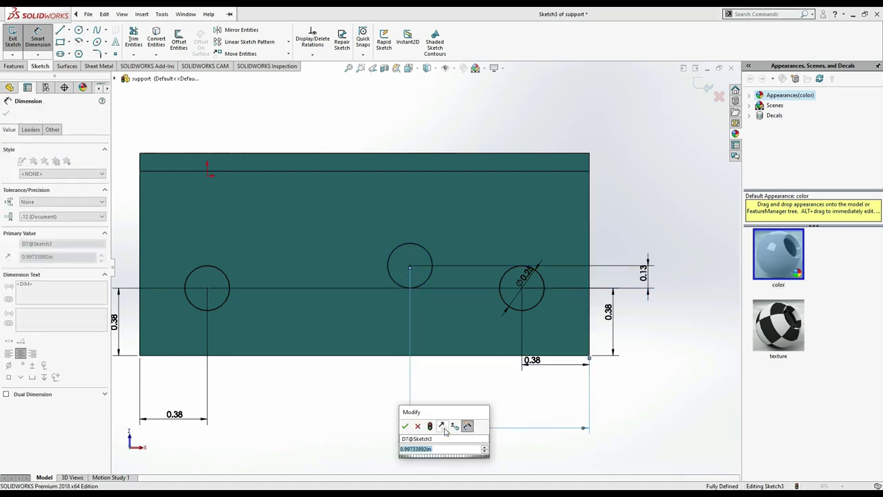
{"action": "type", "text": "1.25"}
{"action": "key", "text": "Return"}
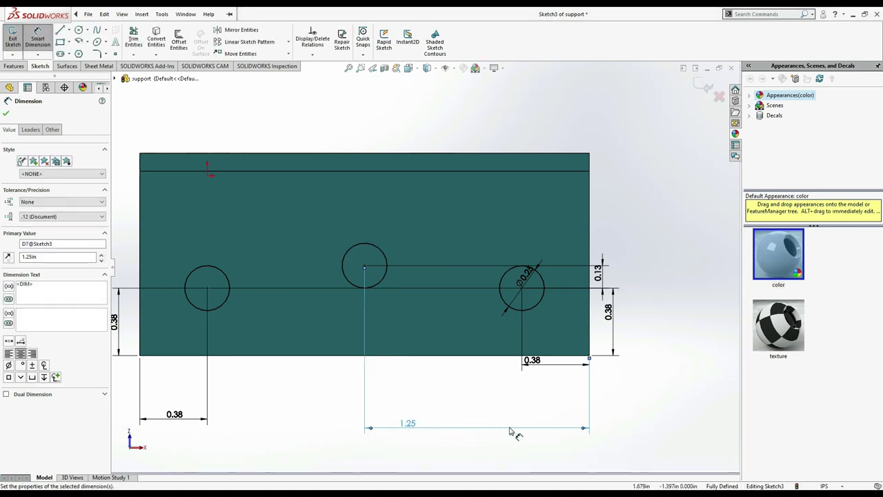
{"action": "left_click", "coordinate": [14, 114]}
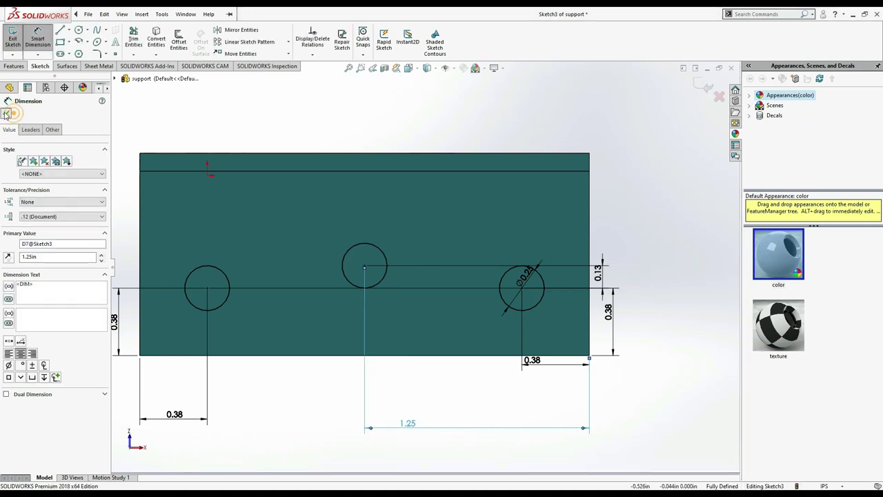
Cut the sketched holes Through All in the support part and view it from a standard orientation
{"action": "left_click", "coordinate": [15, 66]}
{"action": "left_click", "coordinate": [136, 40]}
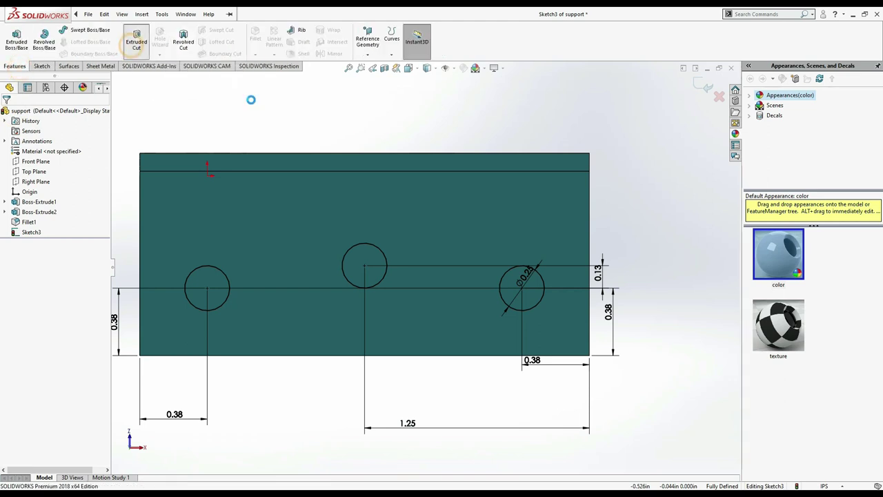
{"action": "mouse_move", "coordinate": [621, 250]}
{"action": "middle_mouse_down"}
{"action": "mouse_move", "coordinate": [605, 201]}
{"action": "mouse_move", "coordinate": [554, 187]}
{"action": "mouse_move", "coordinate": [513, 204]}
{"action": "mouse_move", "coordinate": [75, 208]}
{"action": "middle_mouse_up"}
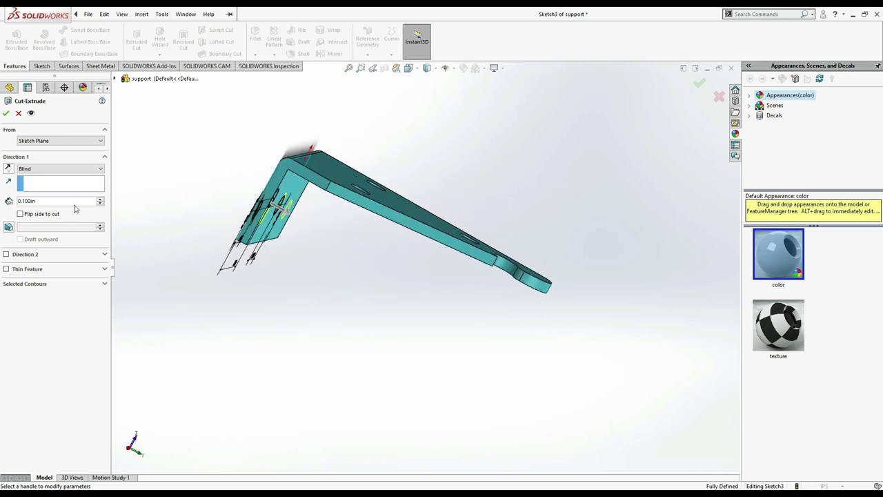
{"action": "left_click", "coordinate": [44, 170]}
{"action": "left_click", "coordinate": [38, 178]}
{"action": "left_click", "coordinate": [68, 170]}
{"action": "left_click", "coordinate": [41, 178]}
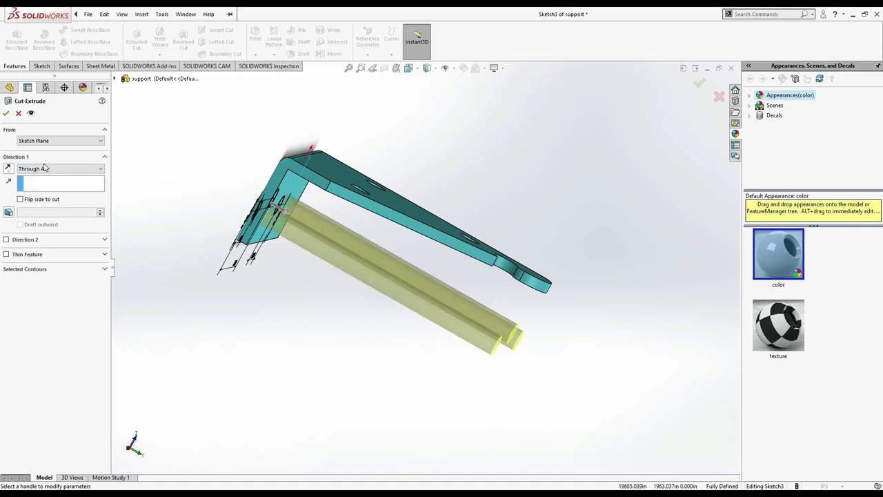
{"action": "left_click", "coordinate": [6, 113]}
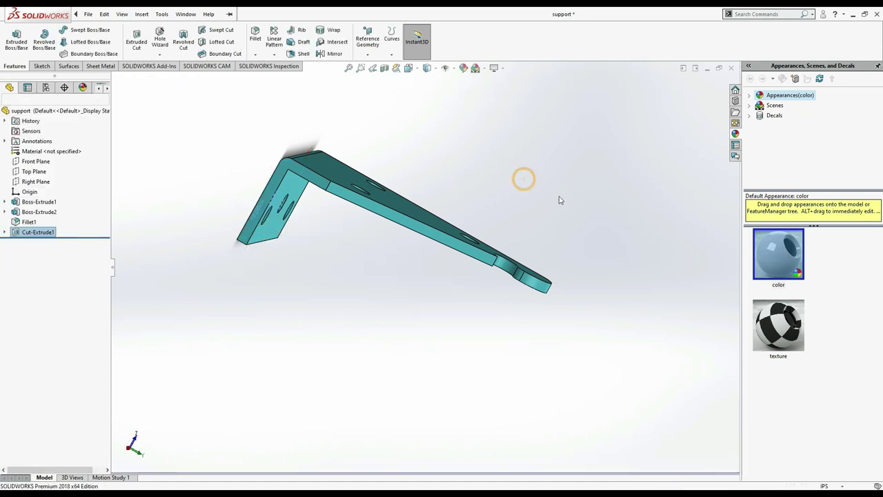
{"action": "mouse_move", "coordinate": [568, 202]}
{"action": "middle_mouse_down"}
{"action": "mouse_move", "coordinate": [477, 103]}
{"action": "mouse_move", "coordinate": [424, 104]}
{"action": "middle_mouse_up"}
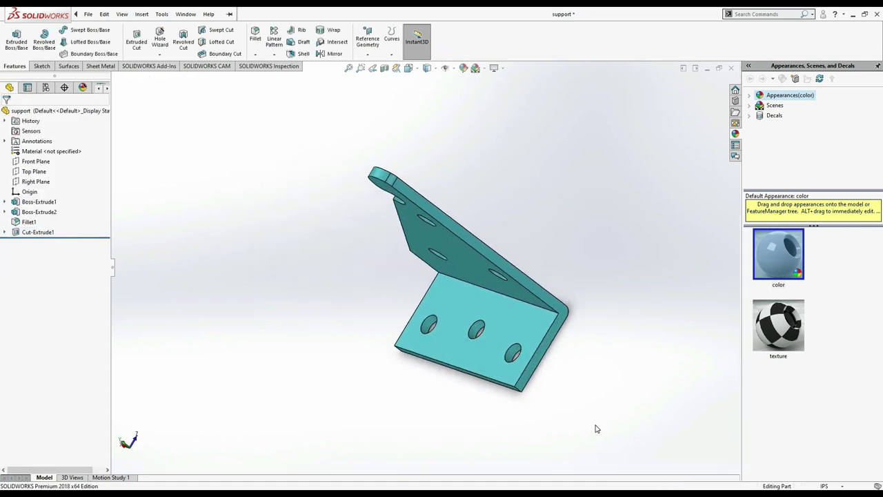
{"action": "mouse_move", "coordinate": [502, 431]}
{"action": "middle_mouse_down"}
{"action": "mouse_move", "coordinate": [304, 347]}
{"action": "mouse_move", "coordinate": [390, 476]}
{"action": "middle_mouse_up"}
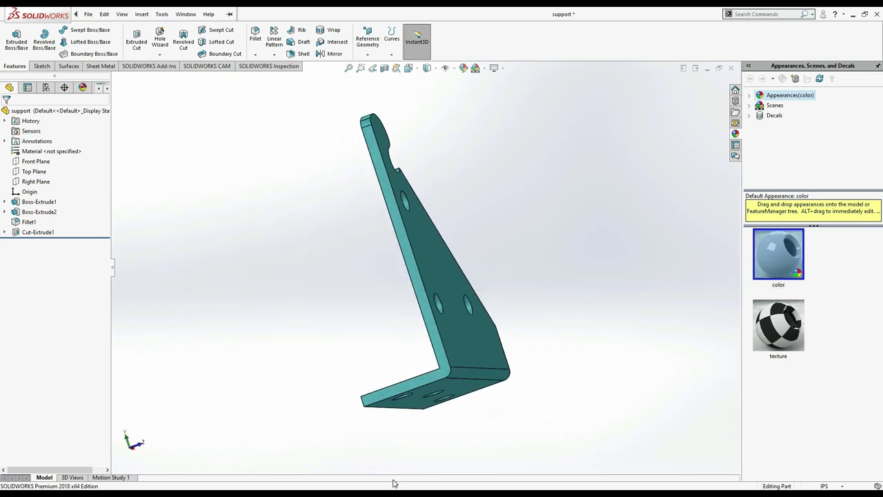
{"action": "key", "text": "space"}
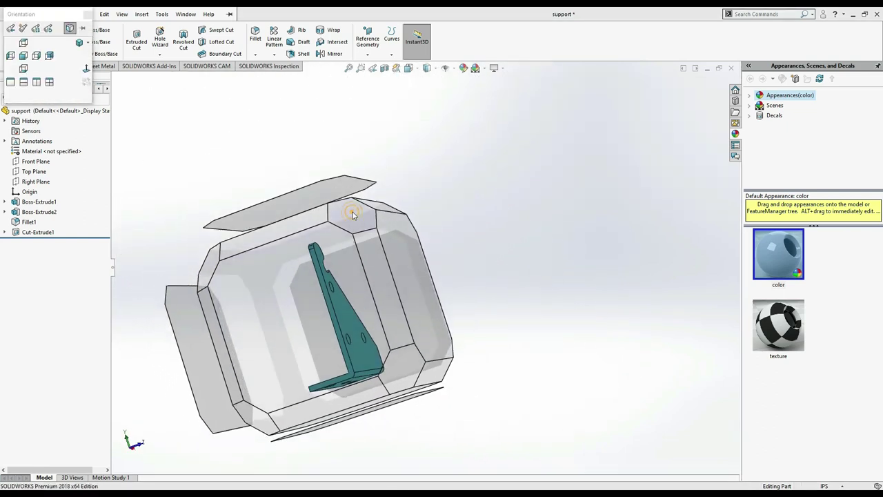
{"action": "left_click", "coordinate": [352, 209]}
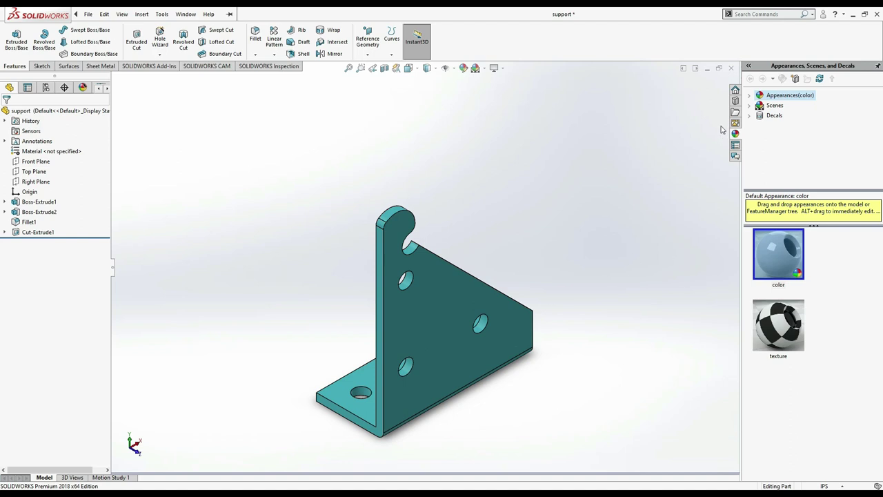
Close the support part and start a new Part document
{"action": "left_click", "coordinate": [730, 68]}
{"action": "left_click", "coordinate": [85, 15]}
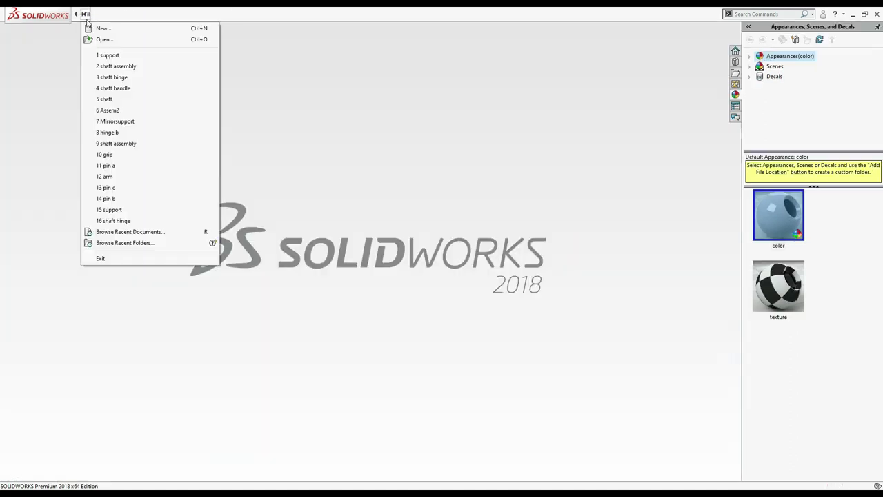
{"action": "left_click", "coordinate": [97, 29]}
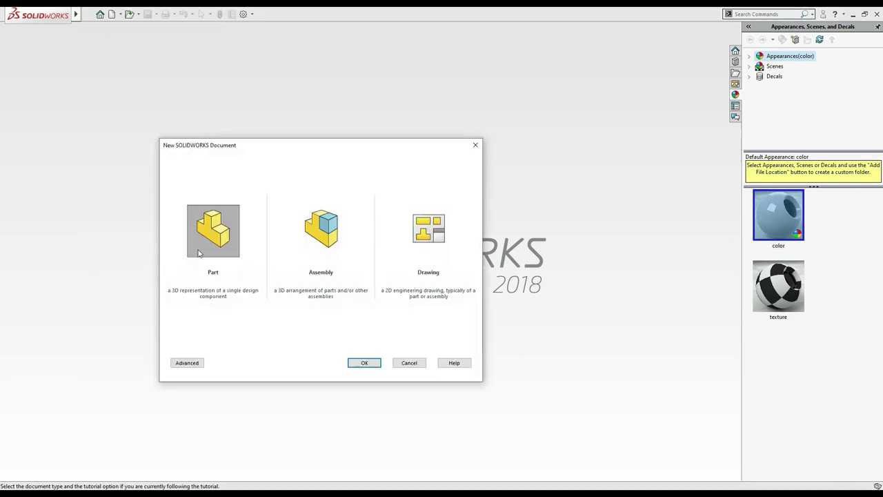
{"action": "left_click", "coordinate": [363, 362]}
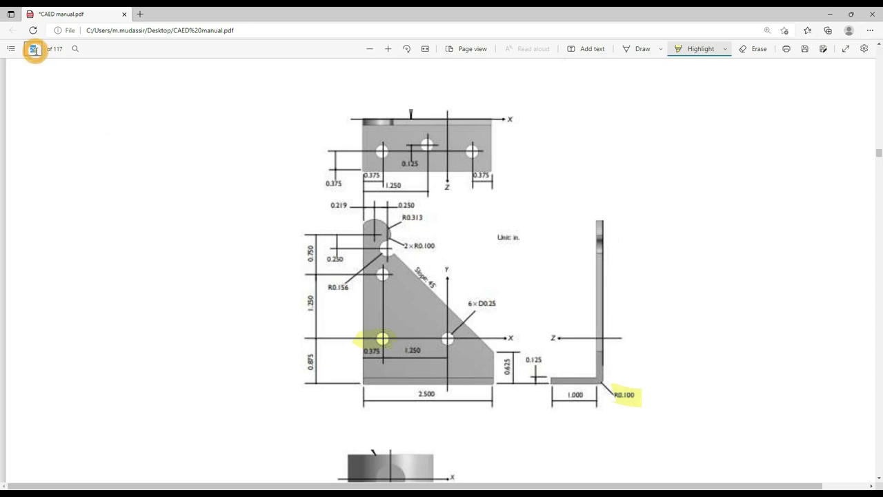
Go to page 7 of the manual and scroll down to the arm's dimensioned detail drawing
{"action": "key", "text": "Return"}
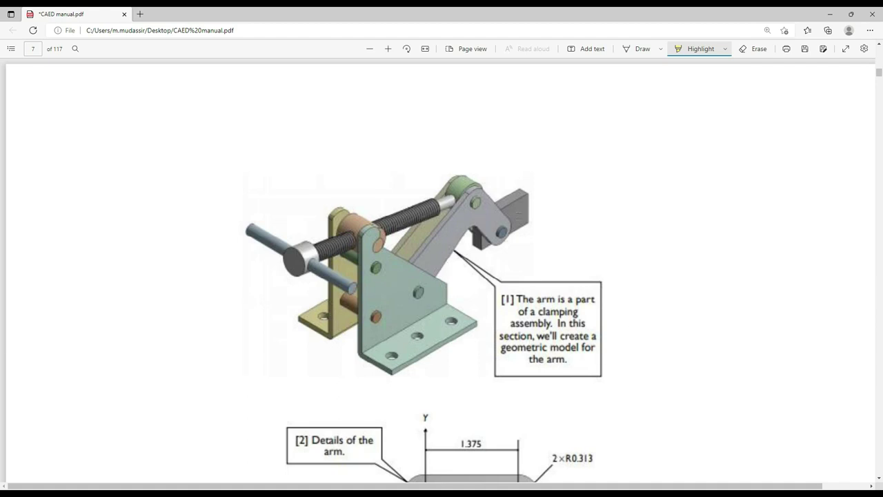
{"action": "scroll", "coordinate": [722, 224], "scroll_direction": "down", "scroll_amount": 2}
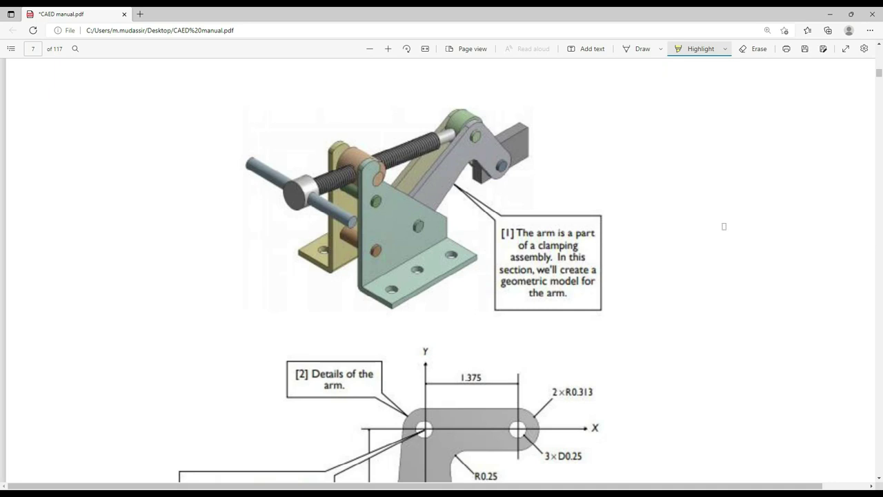
{"action": "scroll", "coordinate": [723, 225], "scroll_direction": "down", "scroll_amount": 2}
{"action": "scroll", "coordinate": [723, 226], "scroll_direction": "down", "scroll_amount": 2}
{"action": "scroll", "coordinate": [723, 226], "scroll_direction": "down", "scroll_amount": 2}
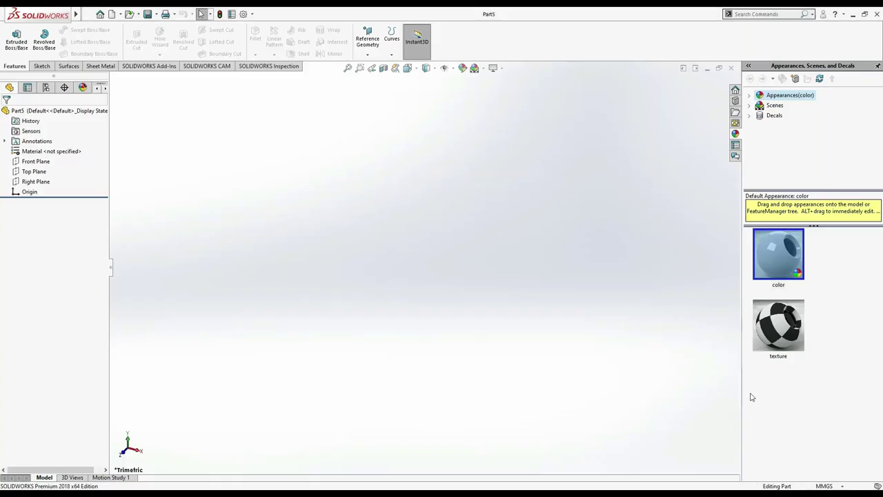
Set Part5 to IPS (inch, pound, second) units and start Sketch1 on the Front Plane
{"action": "left_click", "coordinate": [824, 485]}
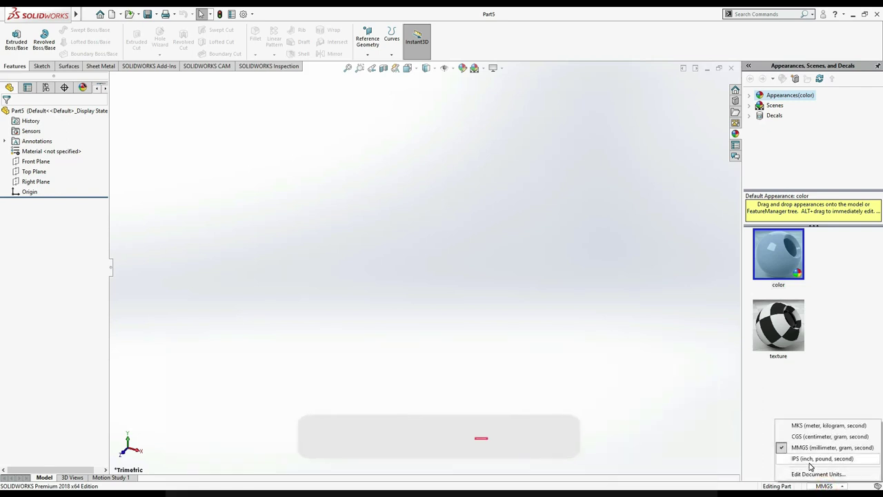
{"action": "left_click", "coordinate": [808, 458]}
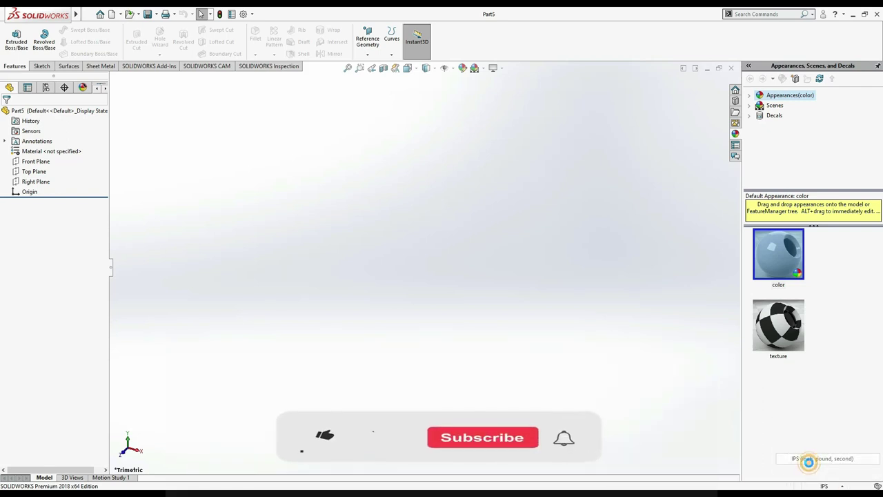
{"action": "left_click", "coordinate": [36, 161]}
{"action": "left_click", "coordinate": [38, 143]}
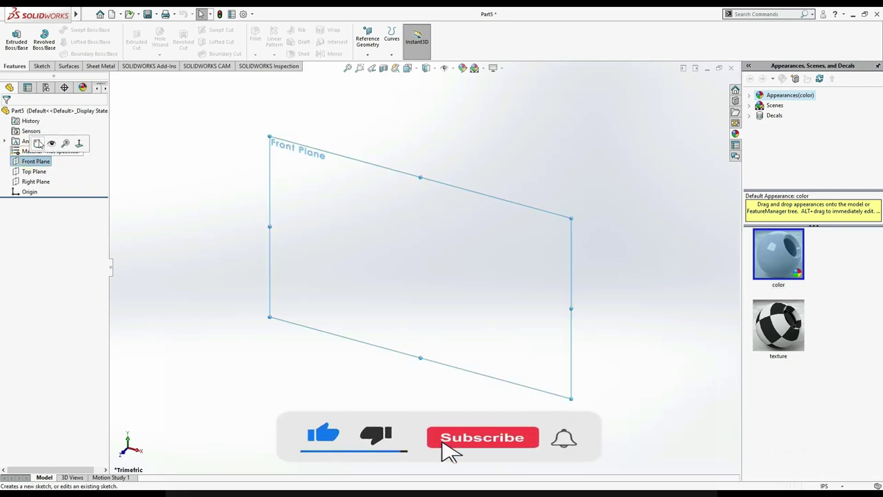
{"action": "left_click", "coordinate": [79, 30]}
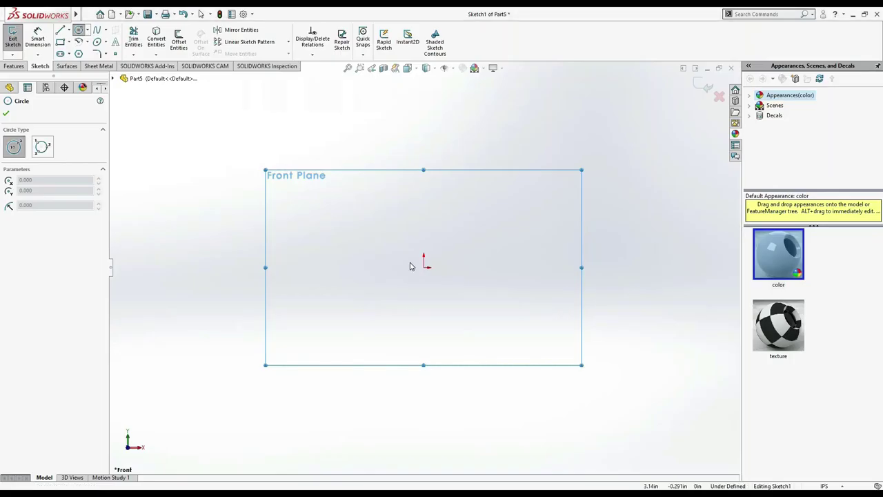
Draw three circles: one on the origin, one above it, and one to the upper right
{"action": "left_click", "coordinate": [517, 318]}
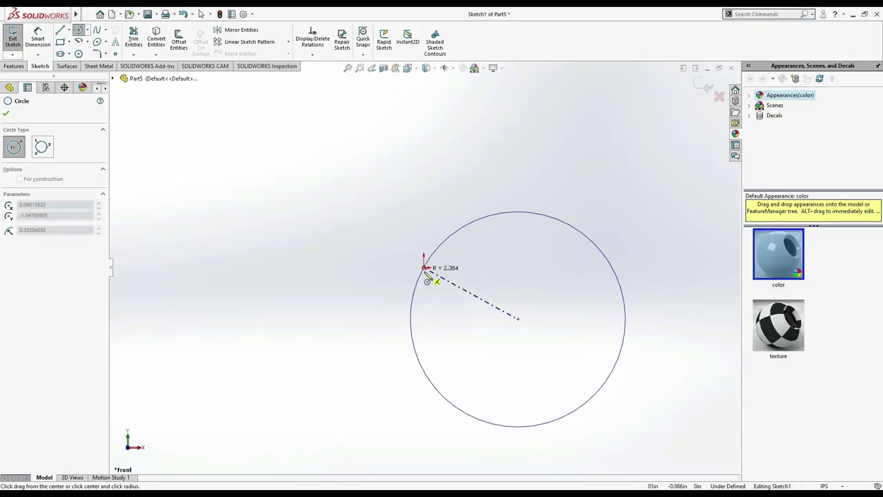
{"action": "key", "text": "Escape"}
{"action": "left_click", "coordinate": [79, 32]}
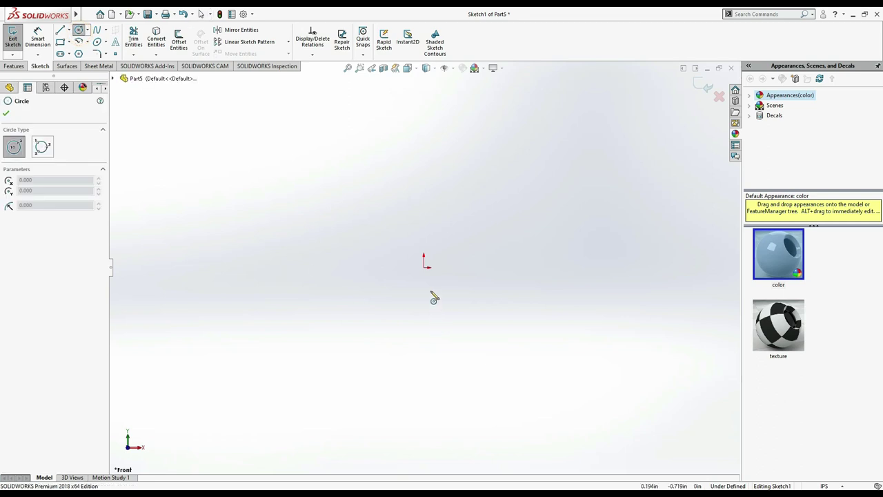
{"action": "left_click", "coordinate": [423, 267]}
{"action": "left_click", "coordinate": [467, 256]}
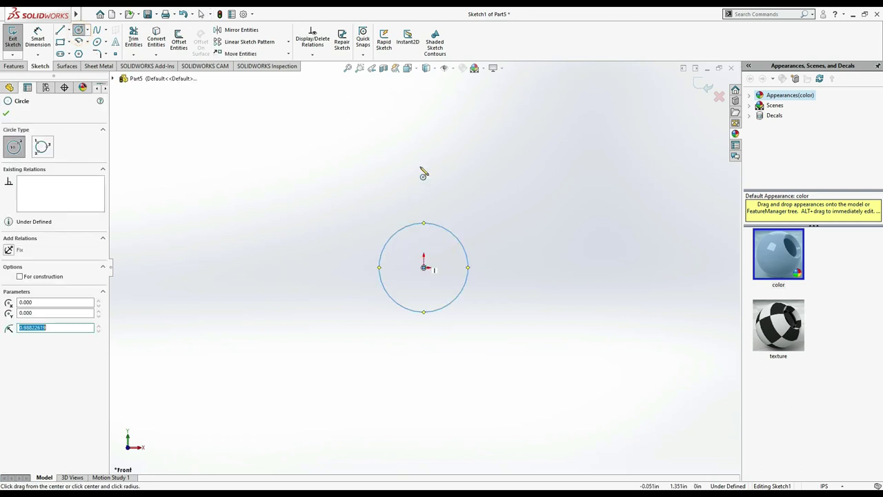
{"action": "left_click", "coordinate": [423, 119]}
{"action": "left_click", "coordinate": [437, 116]}
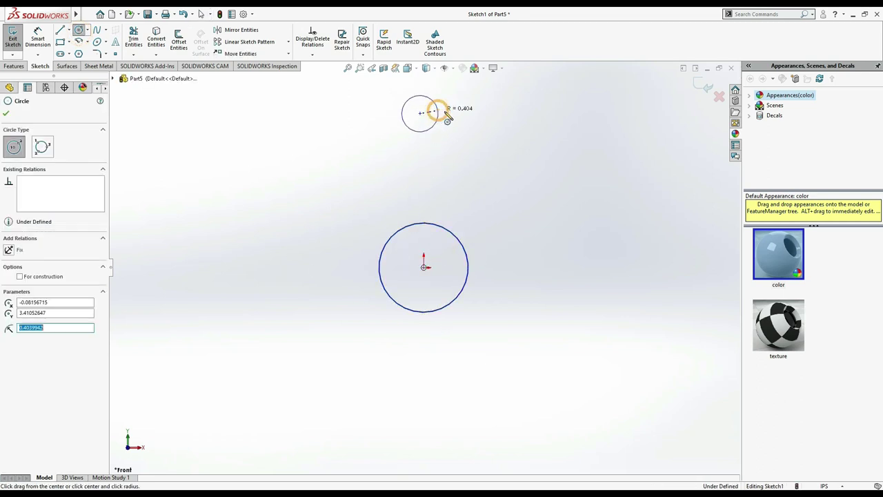
{"action": "left_click", "coordinate": [626, 112]}
{"action": "left_click", "coordinate": [639, 98]}
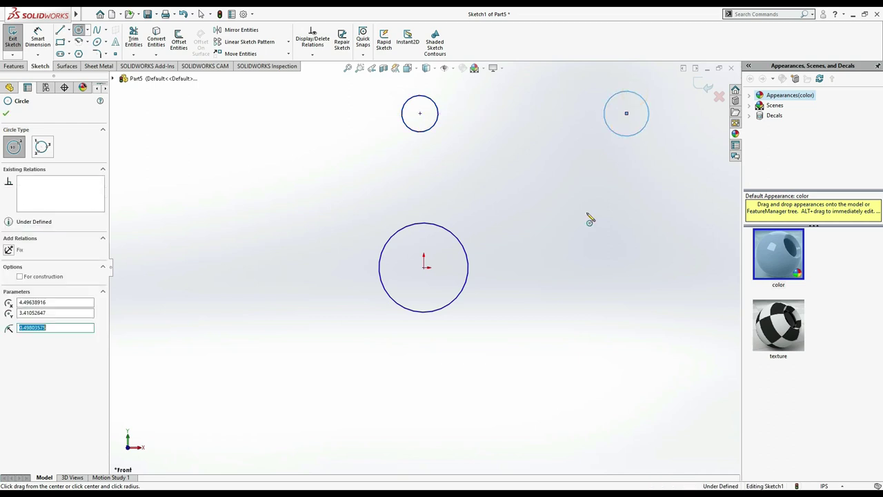
{"action": "key", "text": "Escape"}
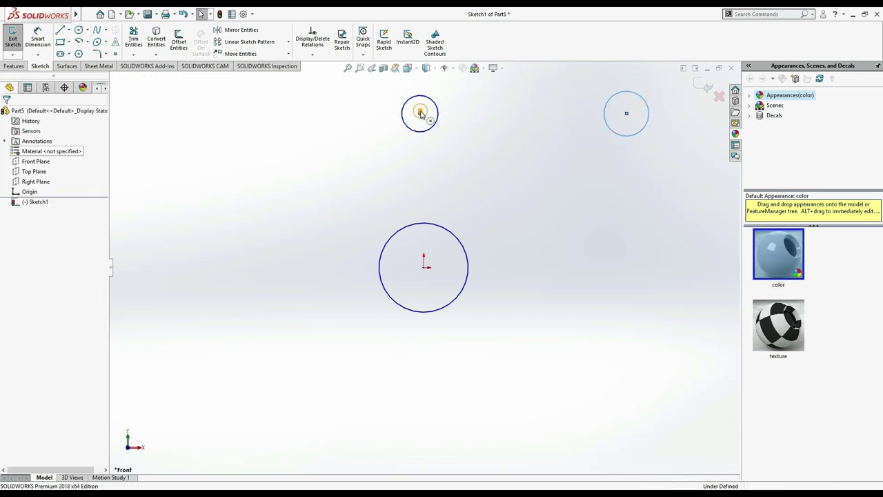
Add a Vertical relation between the origin circle's centre and the upper circle's centre
{"action": "left_click", "coordinate": [420, 113]}
{"action": "left_click", "coordinate": [424, 269], "text": "ctrl"}
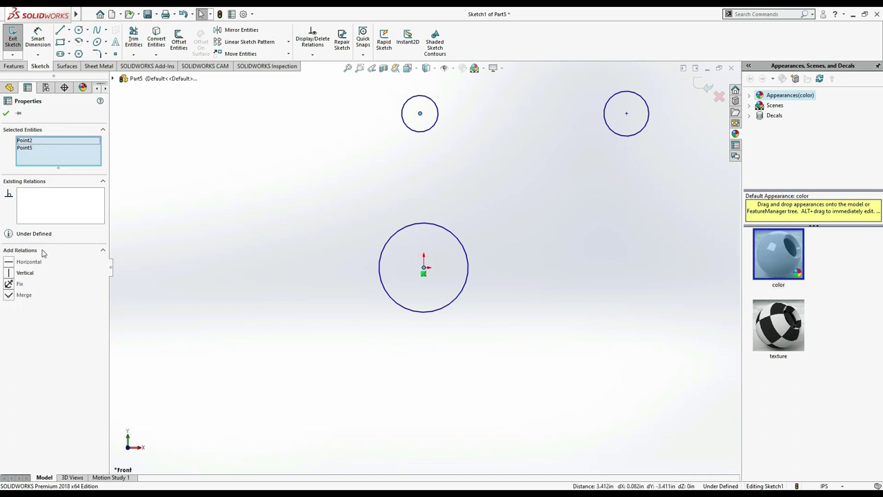
{"action": "left_click", "coordinate": [9, 272]}
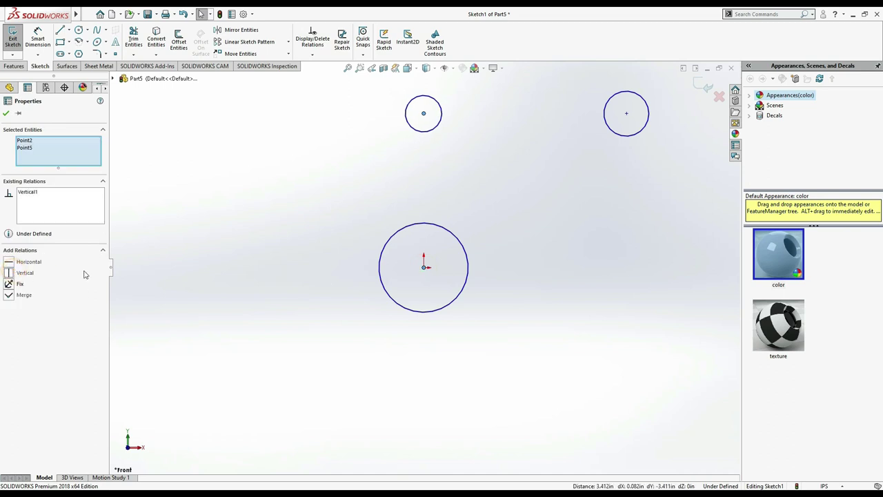
{"action": "left_click", "coordinate": [420, 118]}
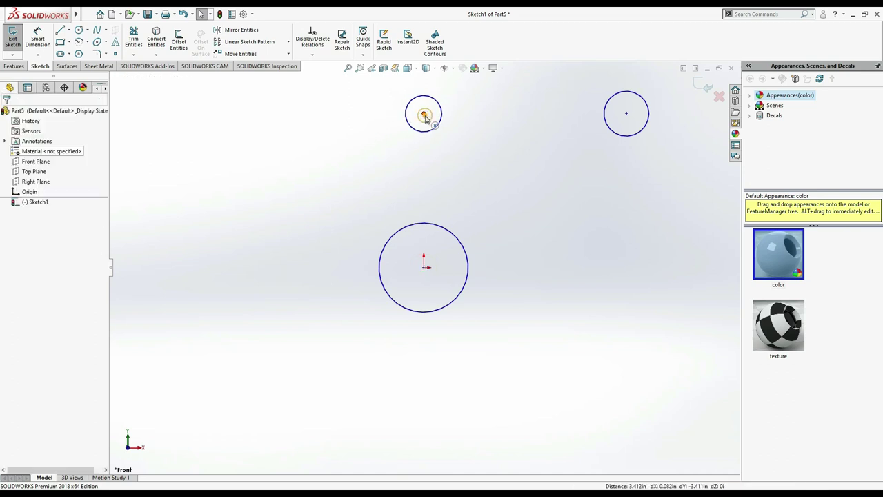
{"action": "left_click", "coordinate": [424, 114]}
{"action": "left_click", "coordinate": [625, 115]}
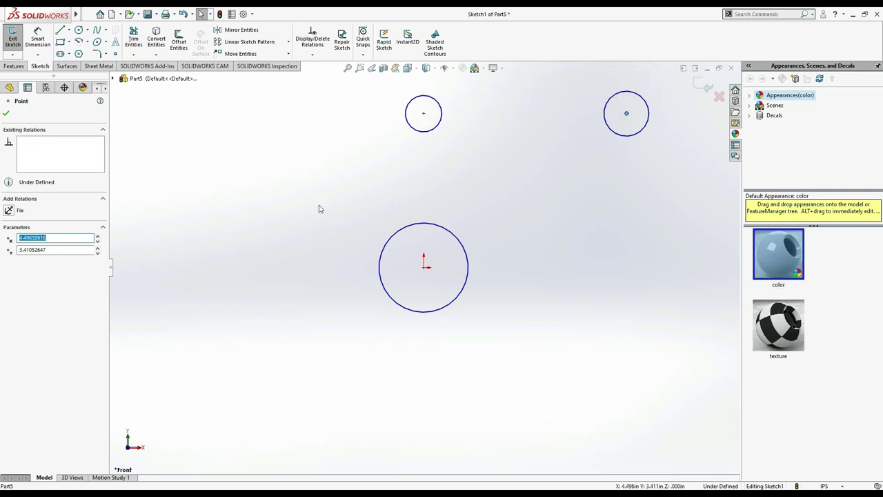
{"action": "left_click", "coordinate": [425, 115], "text": "ctrl"}
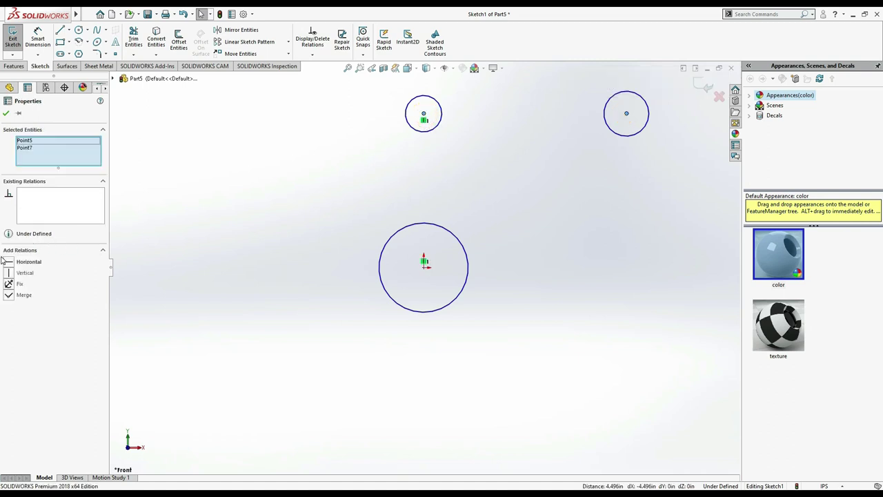
Window-select all three circles and make them Equal in size
{"action": "key", "text": "z"}
{"action": "left_click_drag", "start_coordinate": [637, 377], "coordinate": [345, 124]}
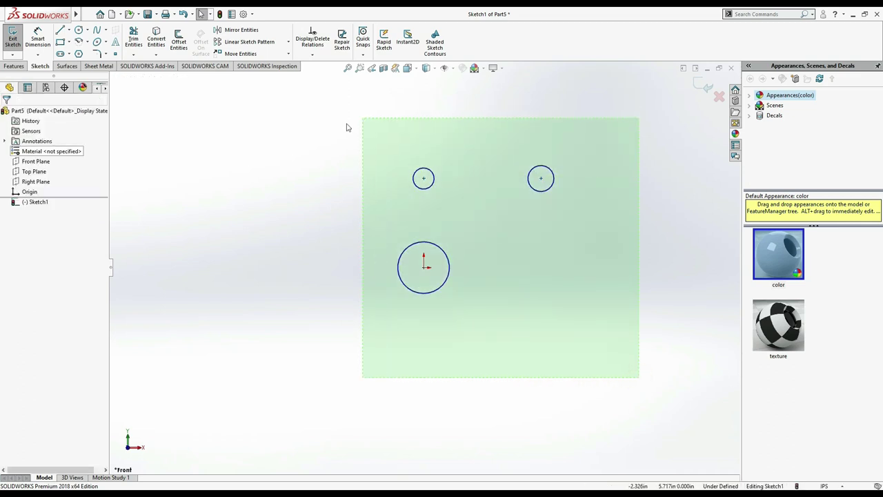
{"action": "left_click", "coordinate": [17, 286]}
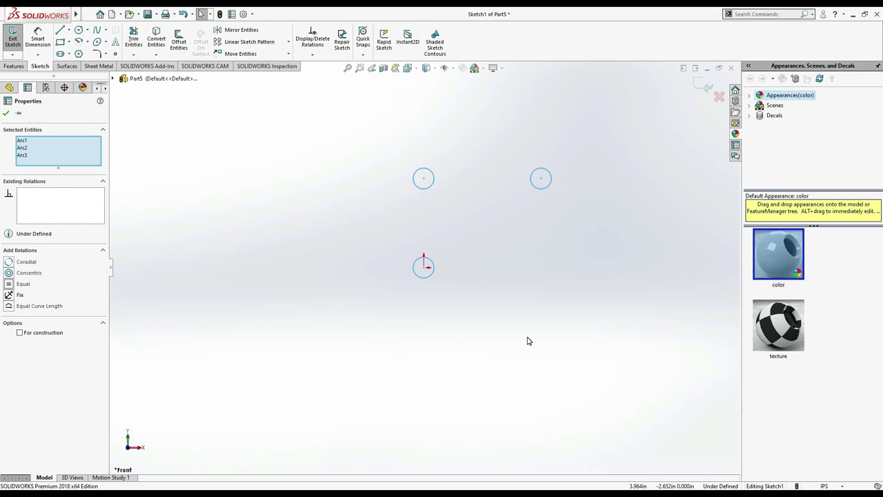
{"action": "key", "text": "alt+Tab"}
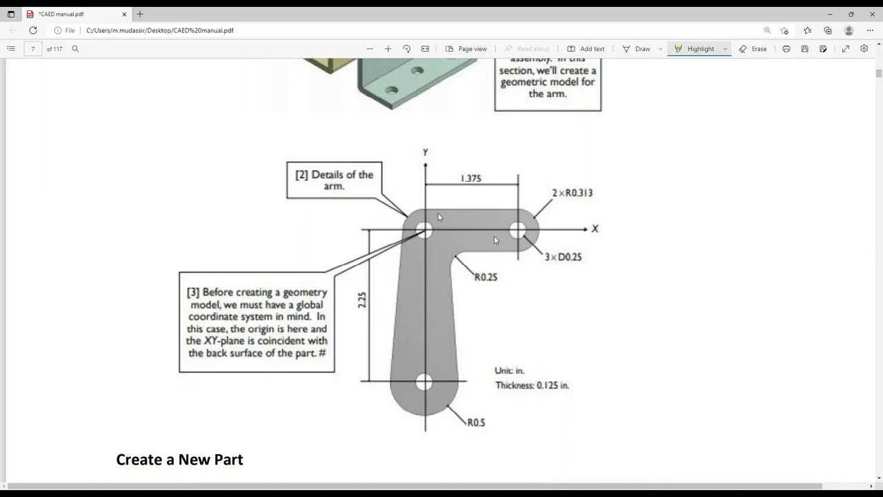
{"action": "key", "text": "alt+Tab"}
Draw a larger concentric circle around each of the three small circles
{"action": "left_click", "coordinate": [78, 30]}
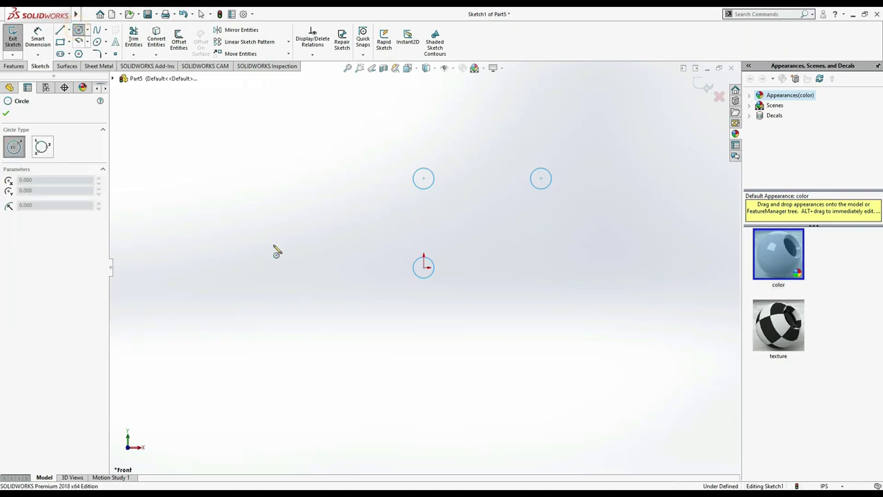
{"action": "left_click", "coordinate": [424, 267]}
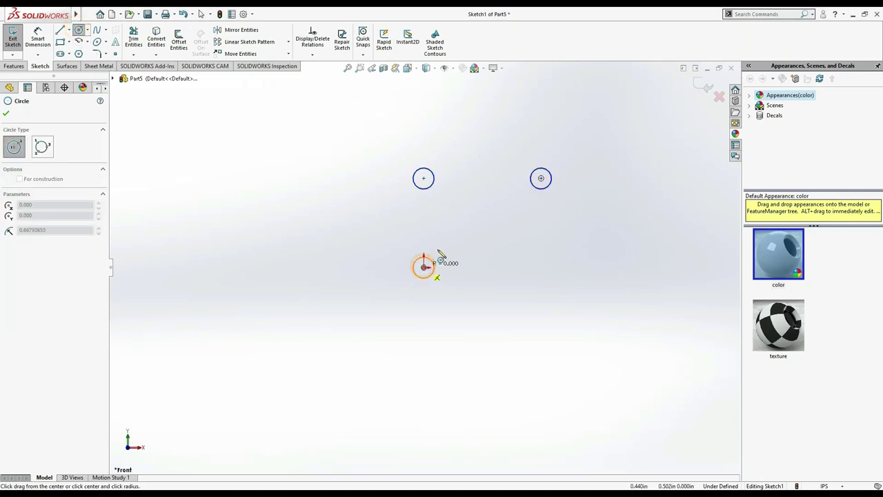
{"action": "left_click", "coordinate": [447, 243]}
{"action": "left_click", "coordinate": [424, 178]}
{"action": "left_click", "coordinate": [438, 163]}
{"action": "left_click", "coordinate": [541, 179]}
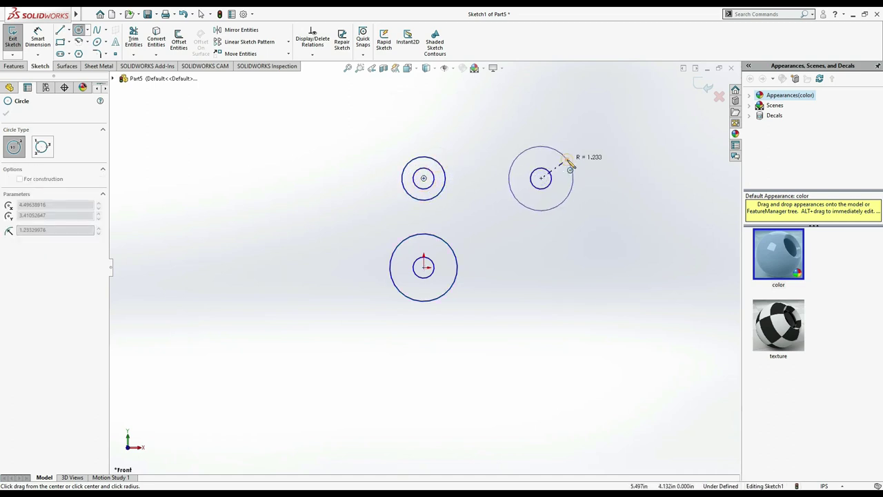
{"action": "left_click", "coordinate": [569, 164]}
{"action": "key", "text": "f"}
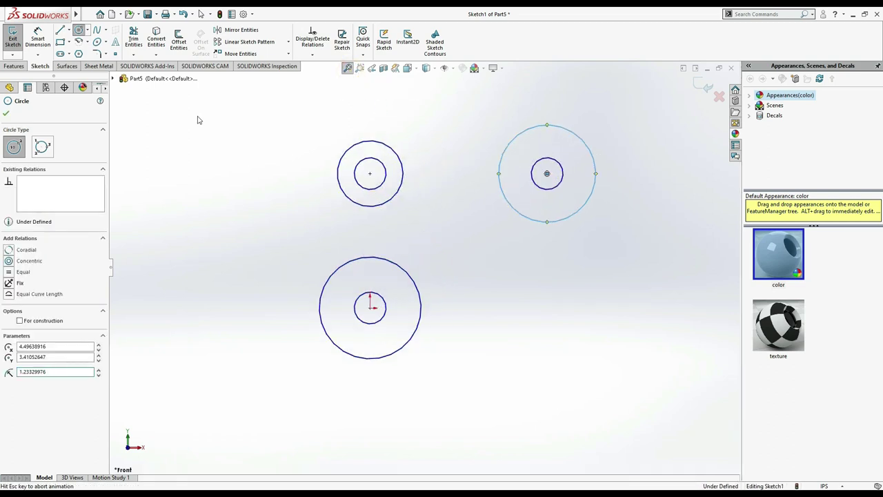
{"action": "left_click", "coordinate": [38, 38]}
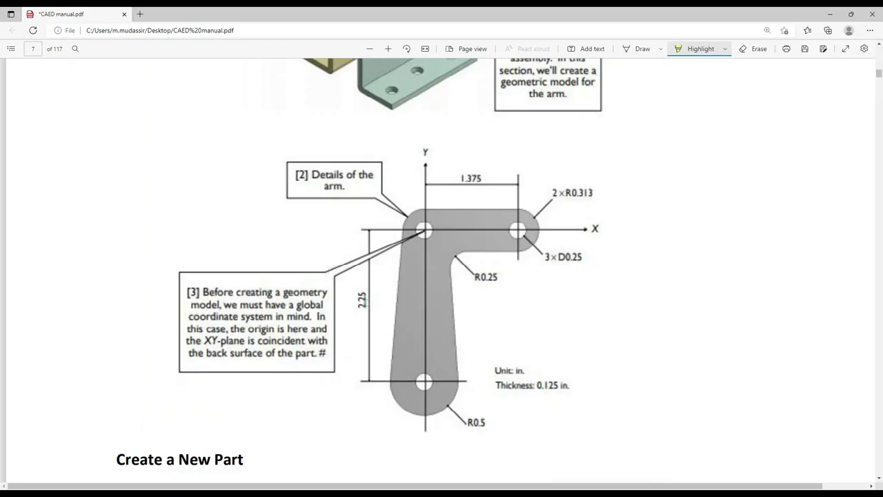
{"action": "key", "text": "alt+Tab"}
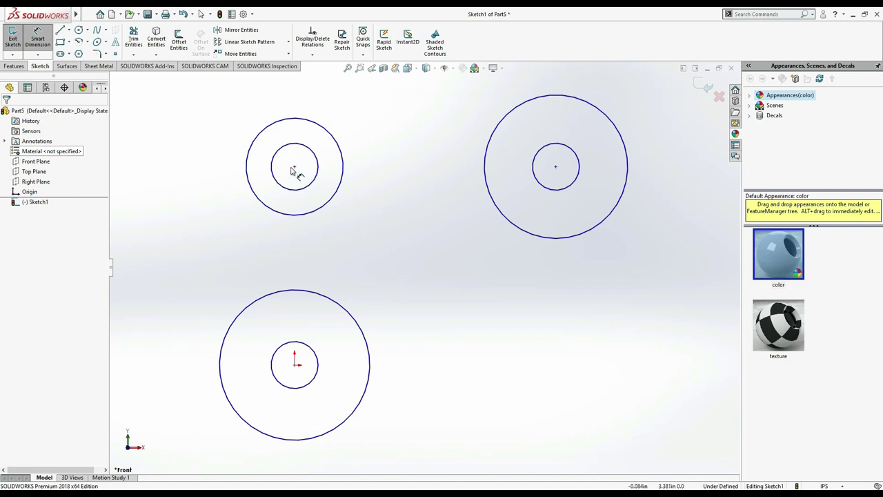
Dimension the top-left circle centre 2.25 in above the origin
{"action": "left_click", "coordinate": [293, 167]}
{"action": "left_click", "coordinate": [294, 363]}
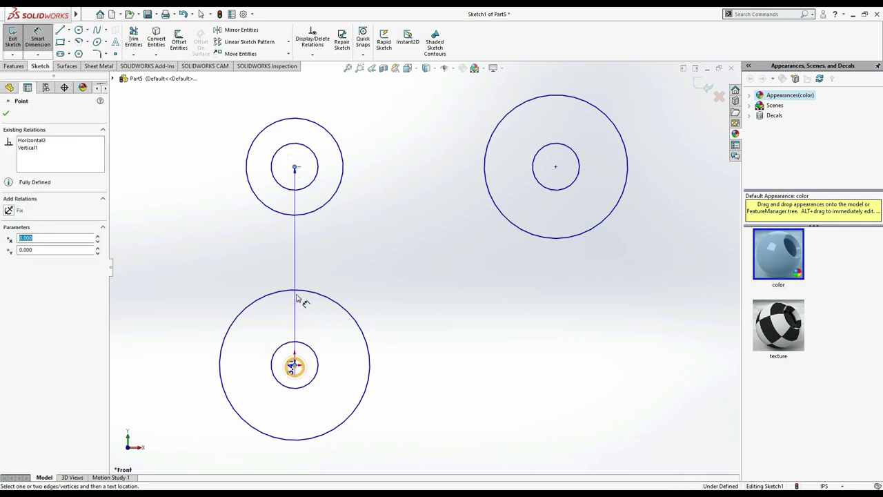
{"action": "left_click", "coordinate": [295, 278]}
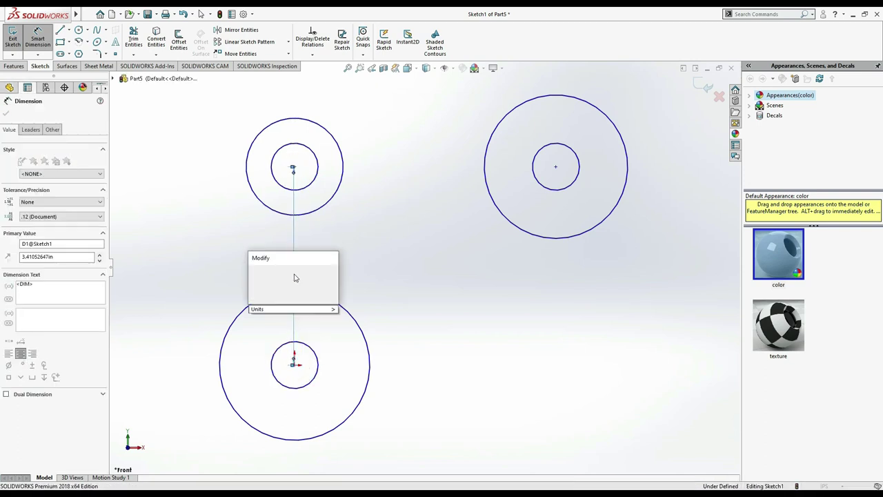
{"action": "type", "text": "2.25"}
{"action": "key", "text": "Return"}
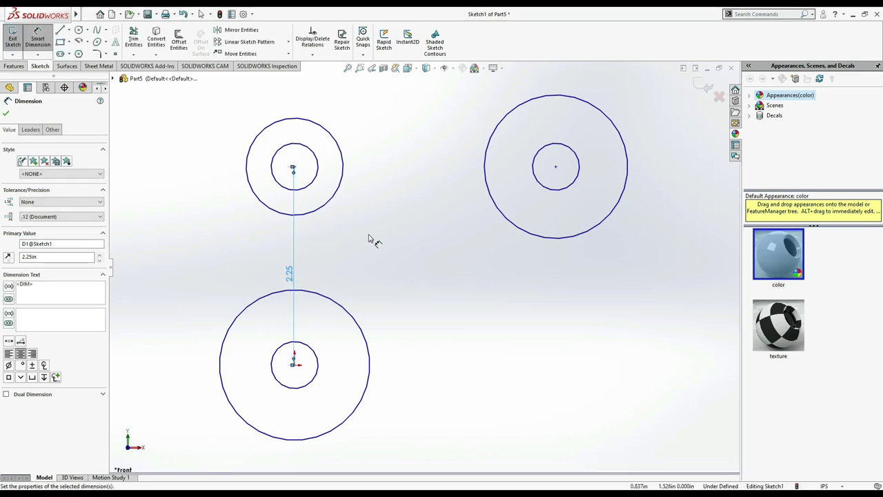
{"action": "key", "text": "alt+Tab"}
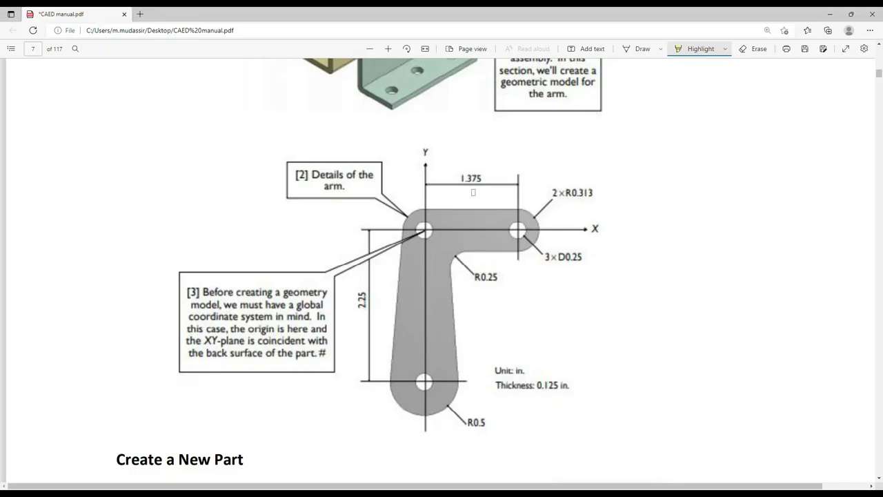
{"action": "key", "text": "alt+Tab"}
{"action": "key", "text": "Escape"}
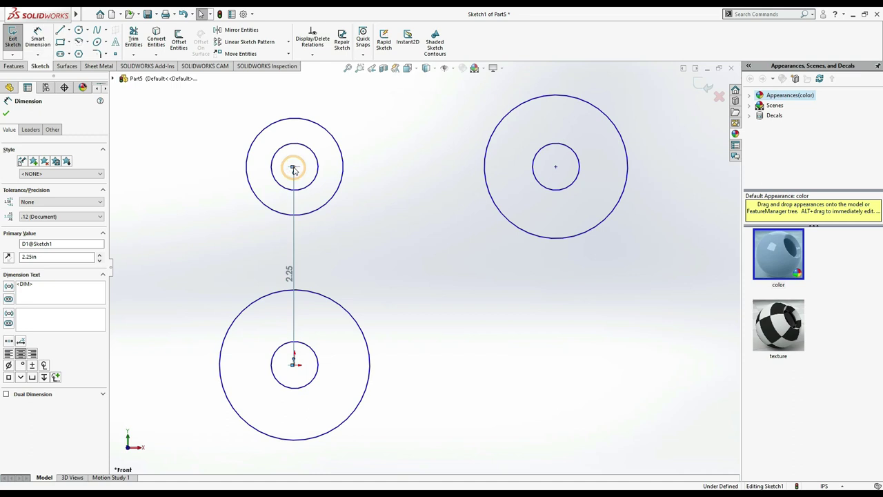
Align the two upper centres horizontally and dimension them 1.375 in apart
{"action": "left_click", "coordinate": [293, 168]}
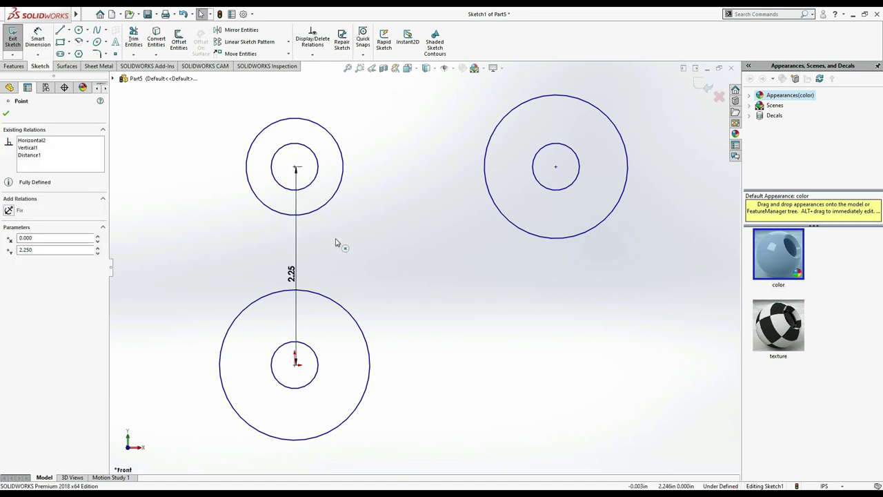
{"action": "left_click", "coordinate": [296, 220]}
{"action": "left_click", "coordinate": [555, 166]}
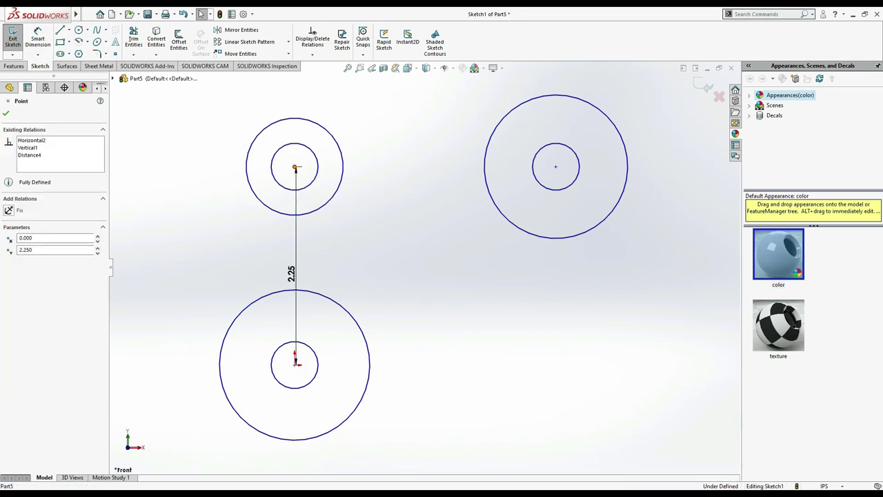
{"action": "left_click", "coordinate": [592, 143]}
{"action": "left_click", "coordinate": [38, 40]}
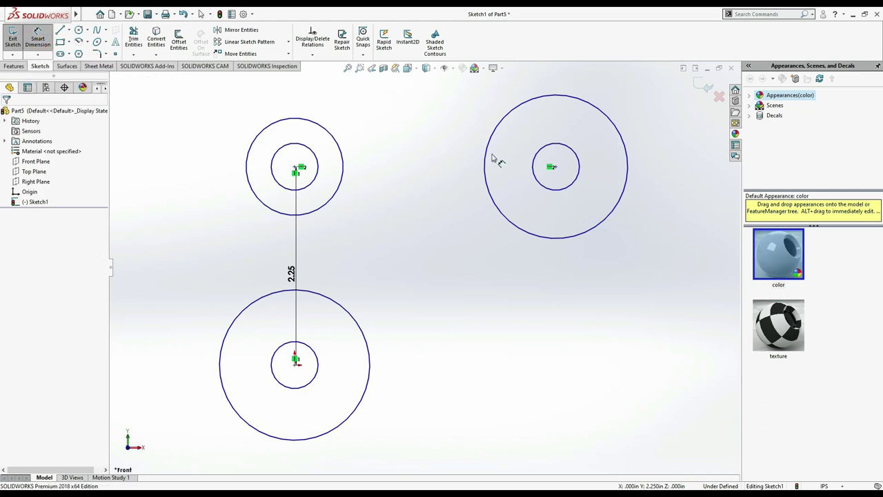
{"action": "left_click", "coordinate": [555, 166]}
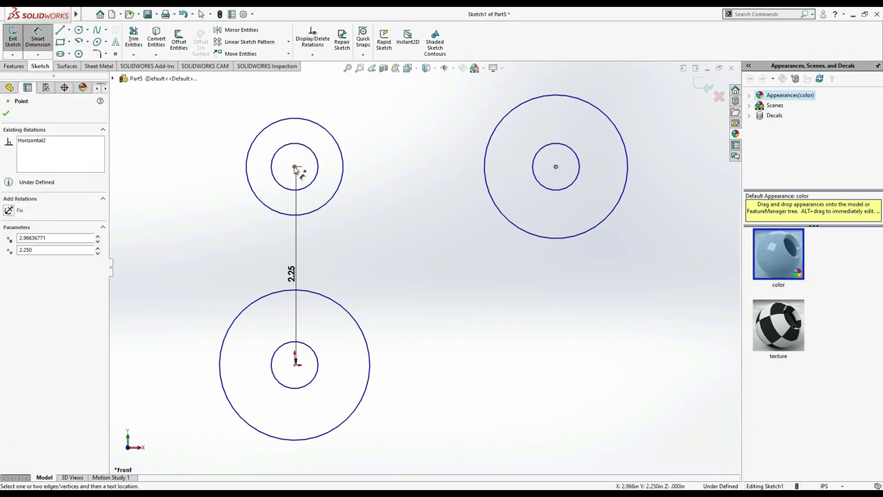
{"action": "left_click", "coordinate": [295, 169]}
{"action": "left_click", "coordinate": [394, 173]}
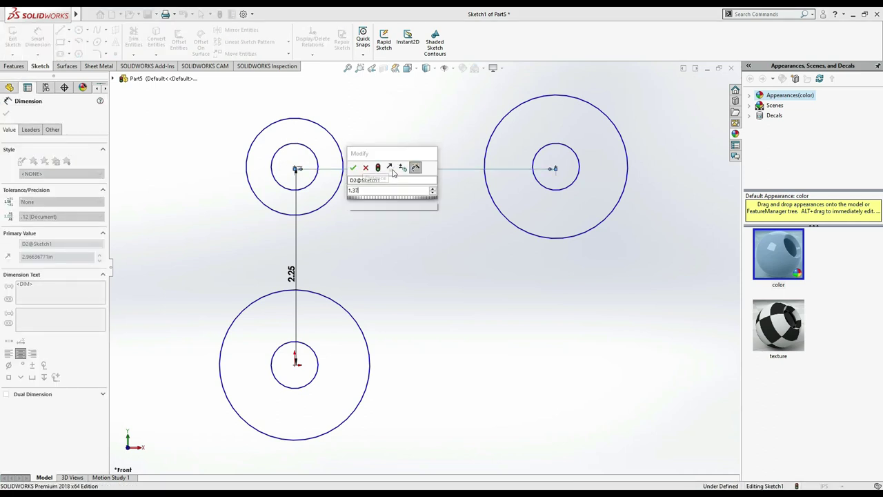
{"action": "key", "text": "Return"}
{"action": "key", "text": "alt+Tab"}
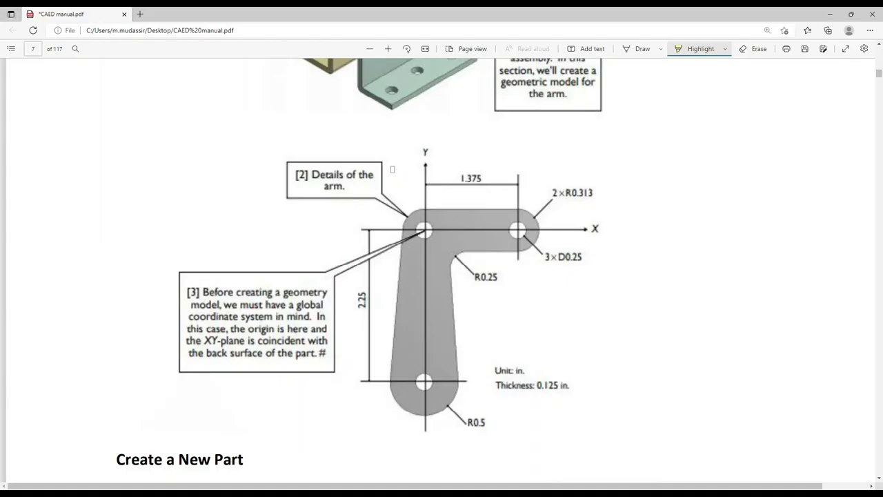
{"action": "key", "text": "alt+Tab"}
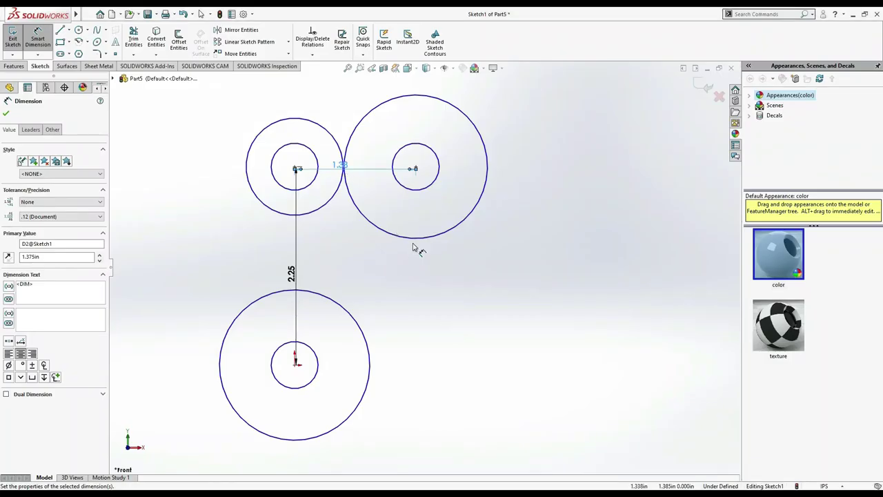
{"action": "key", "text": "alt+Tab"}
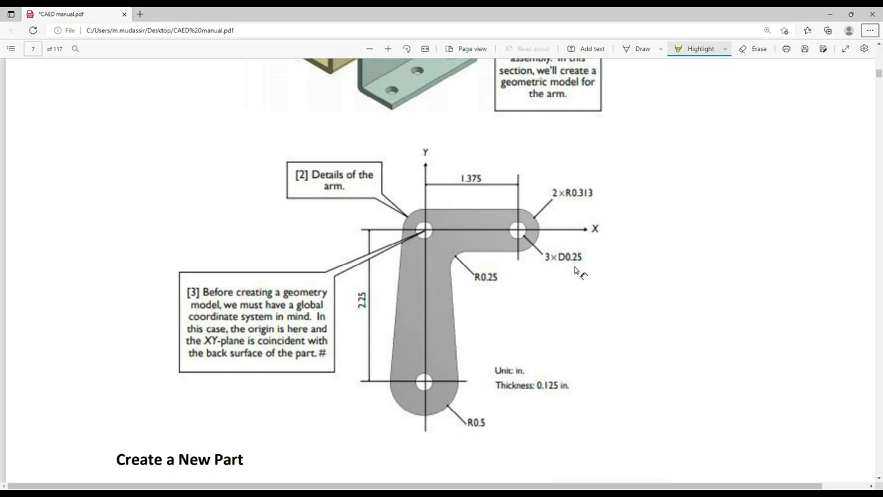
Dimension the small right hole to Ø0.25 in
{"action": "key", "text": "alt+Tab"}
{"action": "left_click", "coordinate": [427, 177]}
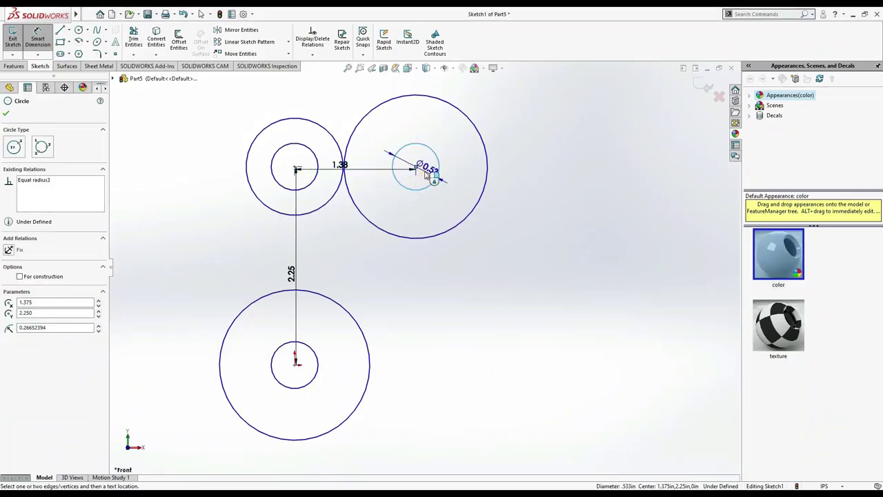
{"action": "left_click", "coordinate": [429, 169]}
{"action": "type", "text": "0.2"}
{"action": "key", "text": "Return"}
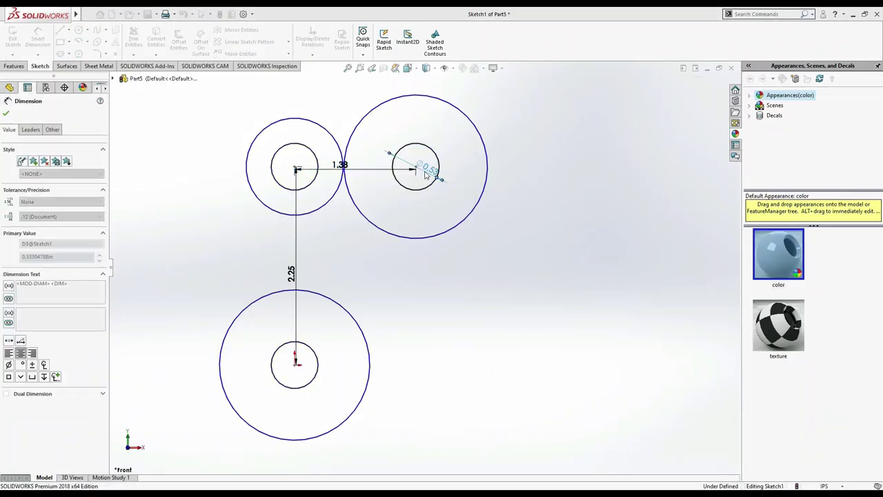
{"action": "key", "text": "alt+Tab"}
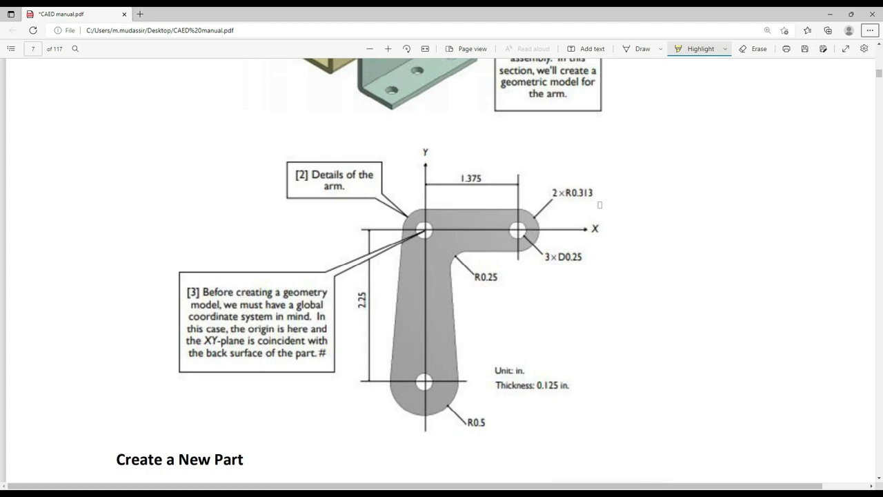
{"action": "key", "text": "alt+Tab"}
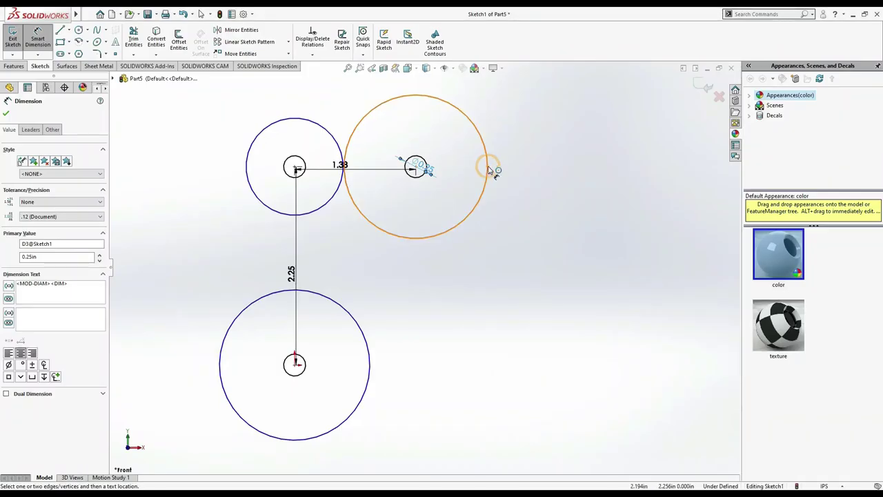
Size both upper outer circles to Ø0.626 in and the bottom outer circle to Ø1.00 in
{"action": "left_click", "coordinate": [488, 173]}
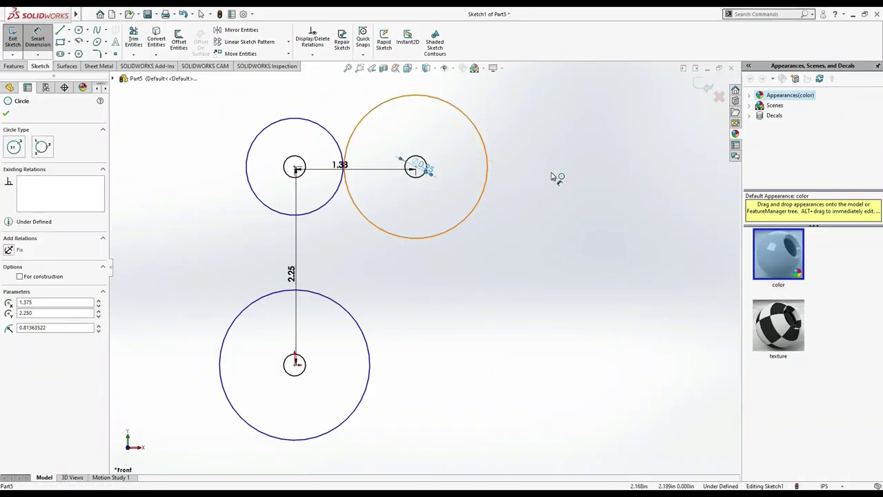
{"action": "left_click", "coordinate": [552, 177]}
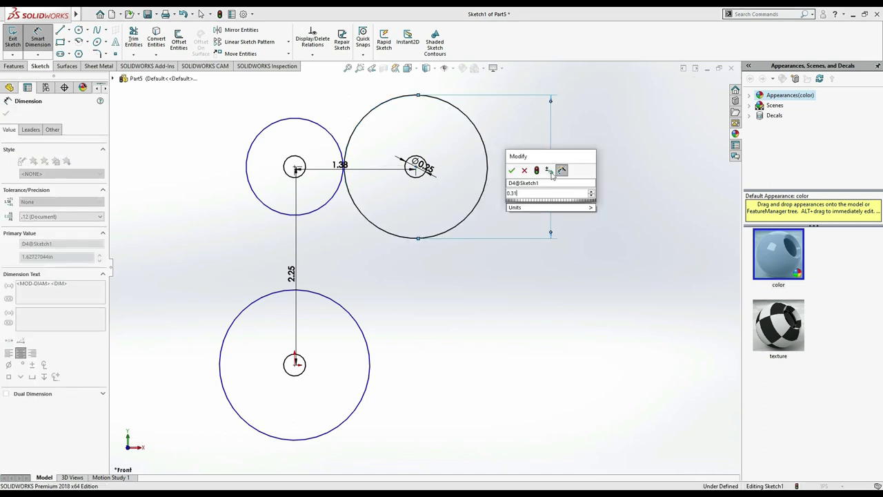
{"action": "type", "text": "0.313"}
{"action": "key", "text": "Return"}
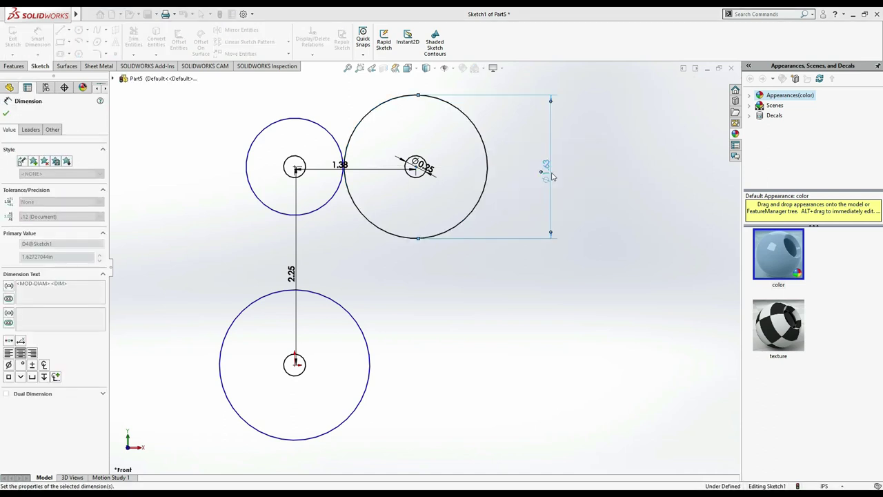
{"action": "left_click", "coordinate": [331, 131]}
{"action": "left_click", "coordinate": [225, 174]}
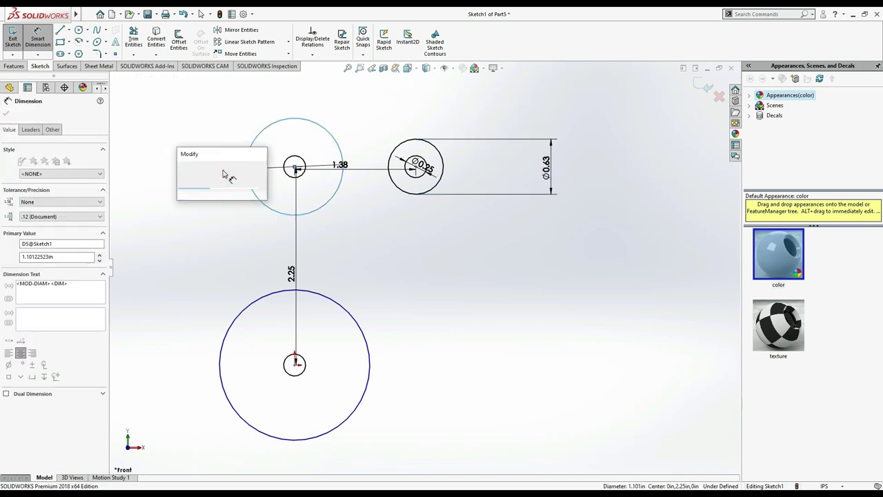
{"action": "type", "text": "0.313"}
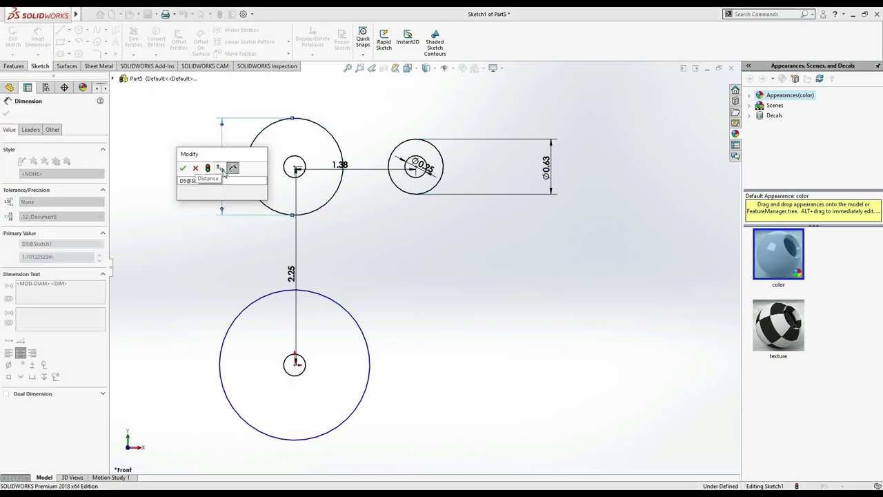
{"action": "key", "text": "Escape"}
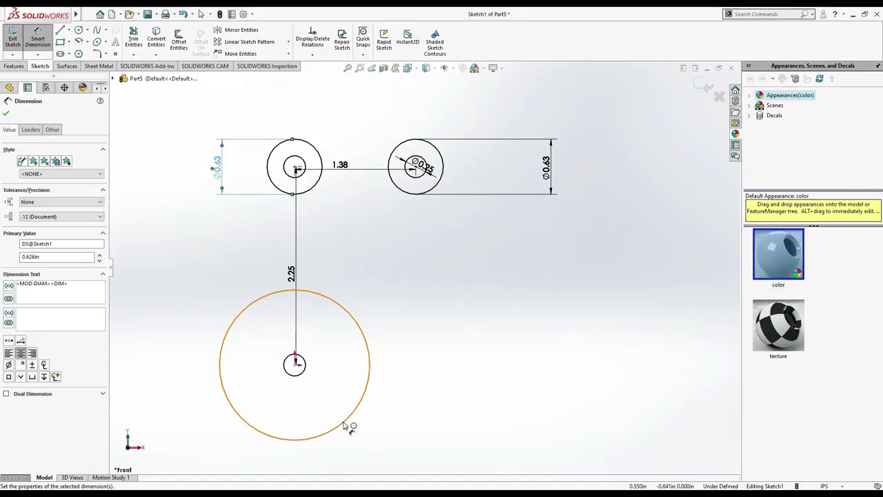
{"action": "left_click", "coordinate": [348, 423]}
{"action": "left_click", "coordinate": [301, 467]}
{"action": "type", "text": "1.7057789in"}
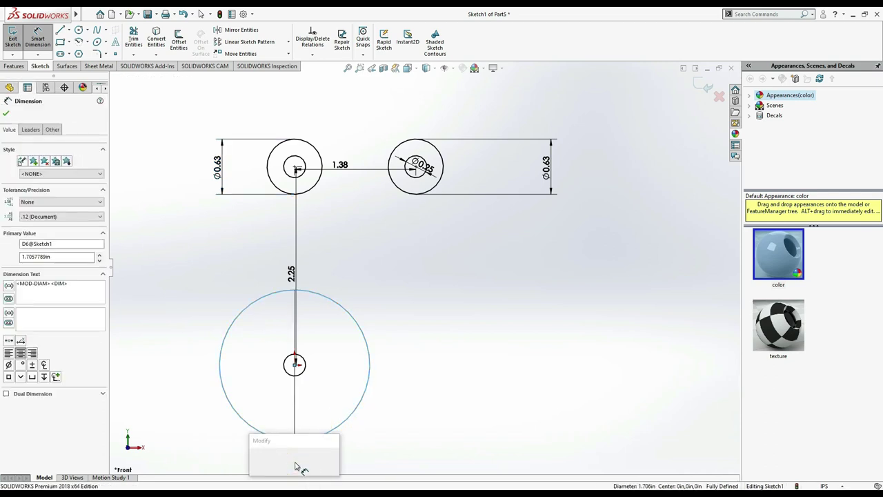
{"action": "key", "text": "Return"}
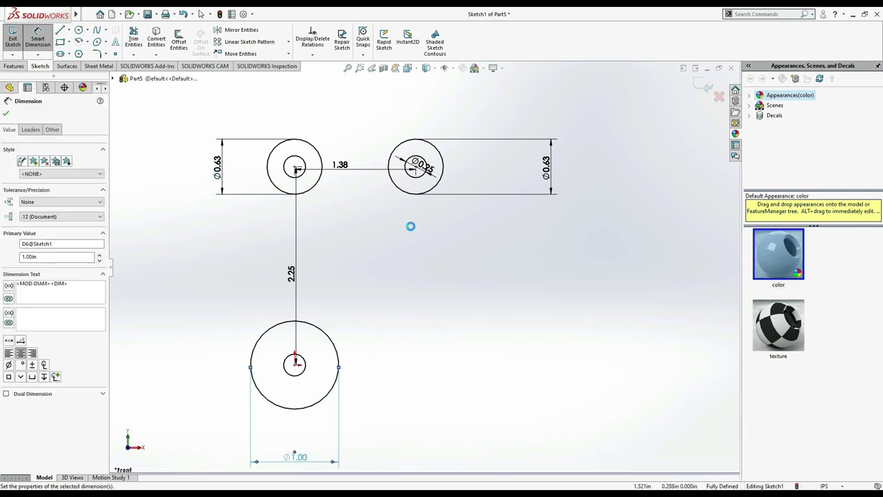
Draw a line under the two upper circles and the right side line from the bottom circle up to the top-left circle
{"action": "left_click", "coordinate": [61, 30]}
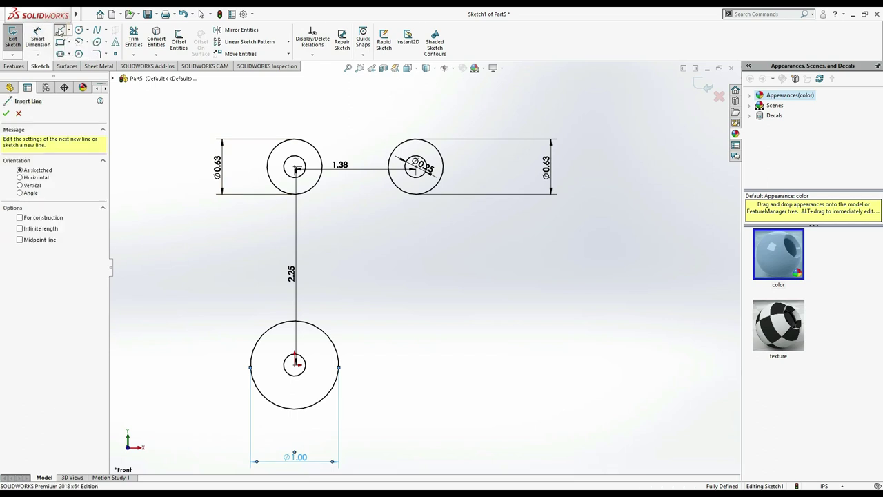
{"action": "left_click", "coordinate": [416, 196]}
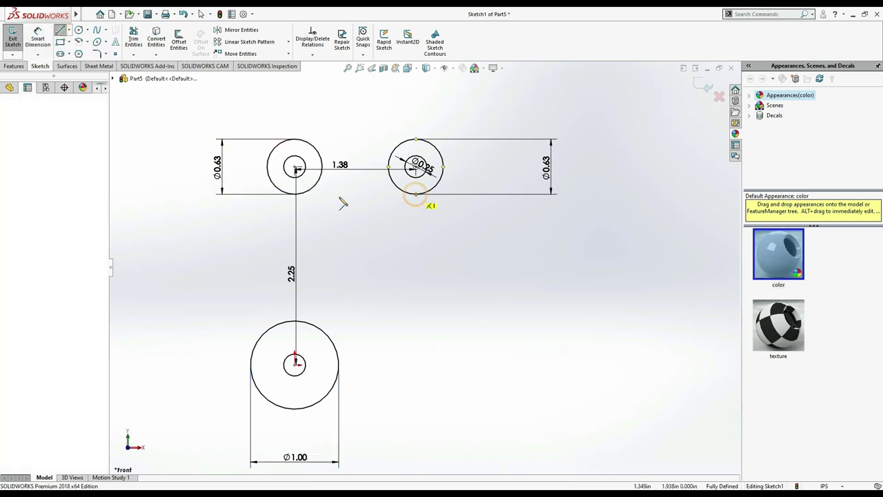
{"action": "left_click", "coordinate": [295, 194]}
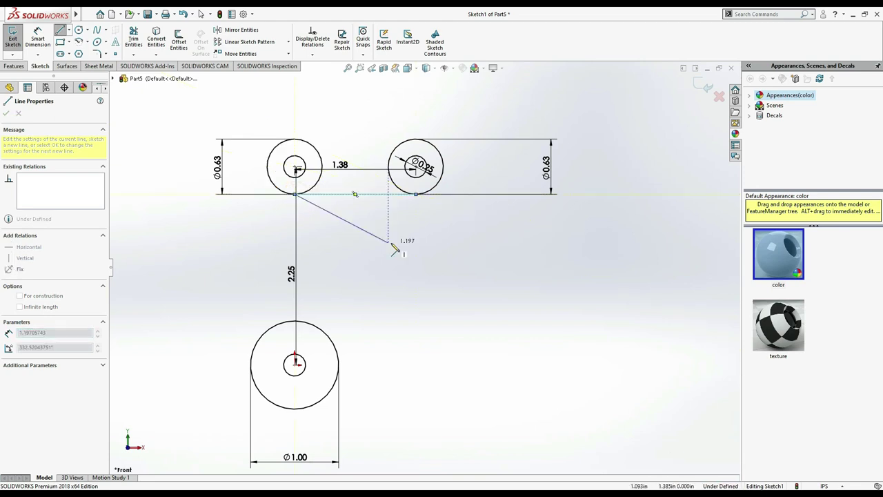
{"action": "key", "text": "Escape"}
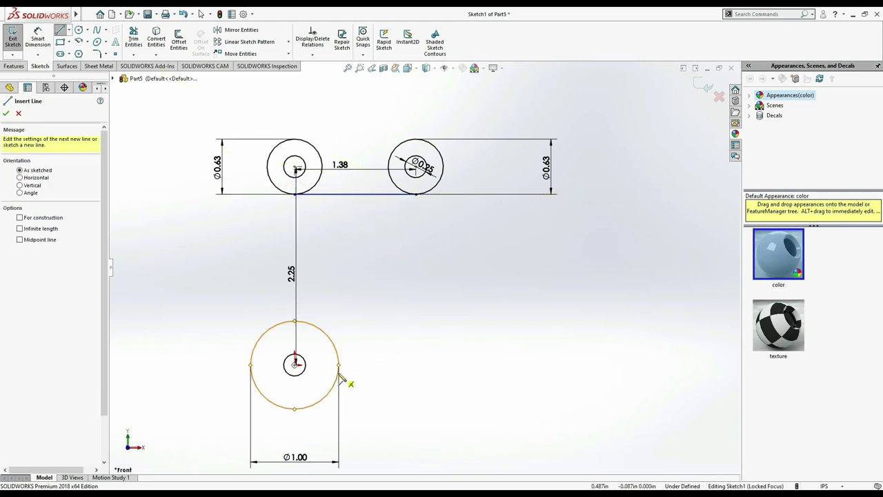
{"action": "left_click", "coordinate": [338, 364]}
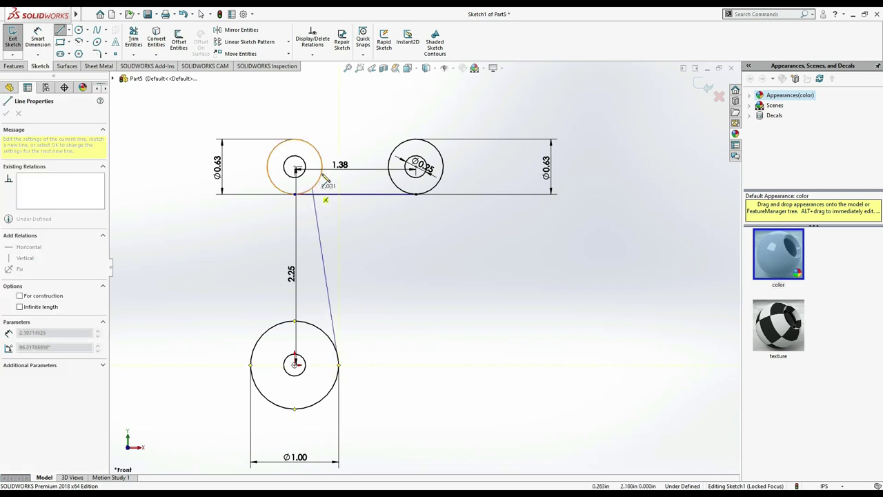
{"action": "left_click", "coordinate": [323, 167]}
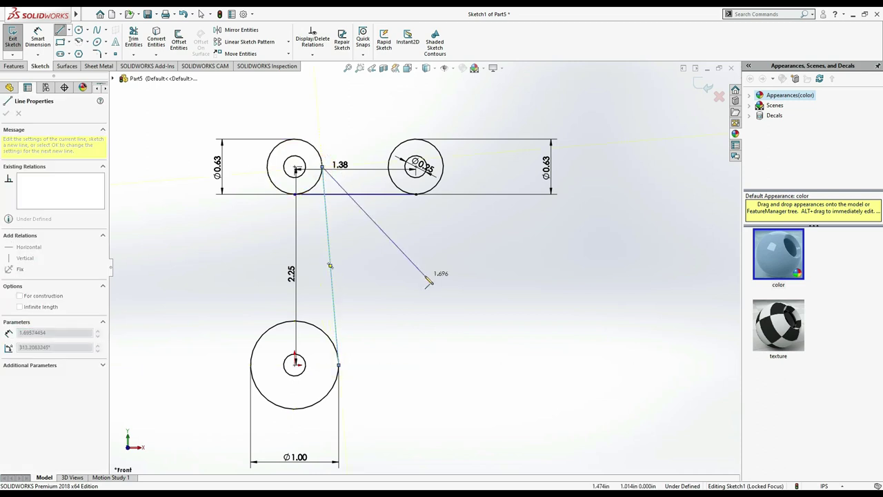
{"action": "key", "text": "Escape"}
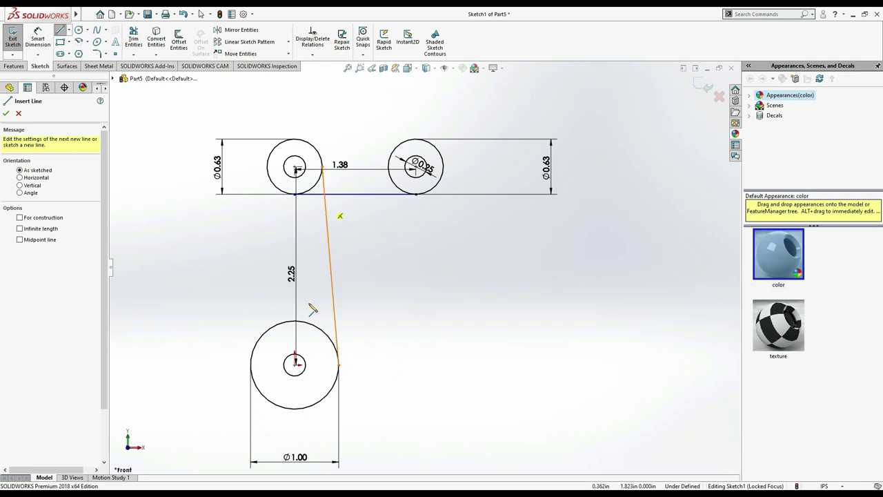
Draw the left side line to the top-left circle and a top edge across both upper circles
{"action": "left_click", "coordinate": [251, 365]}
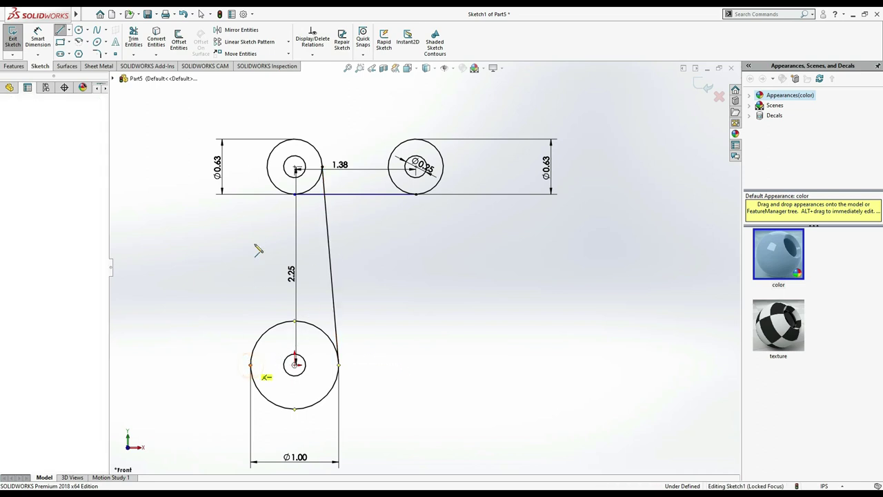
{"action": "left_click", "coordinate": [267, 168]}
{"action": "key", "text": "Escape"}
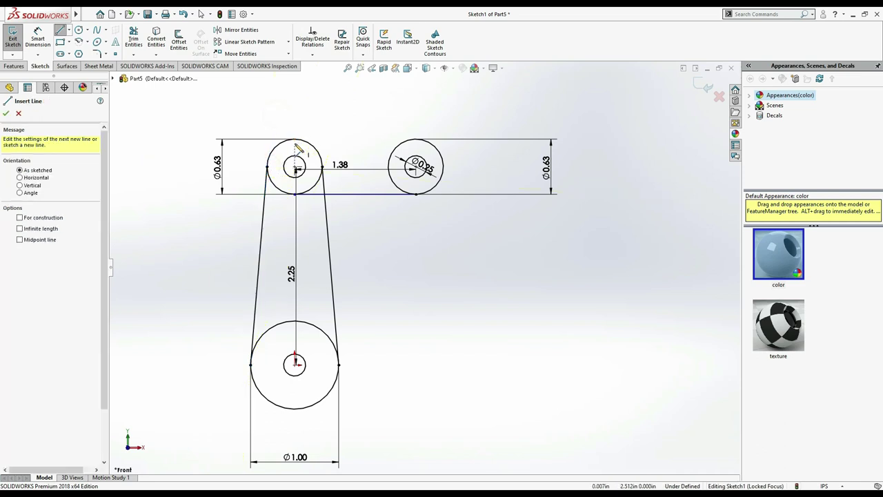
{"action": "left_click", "coordinate": [295, 140]}
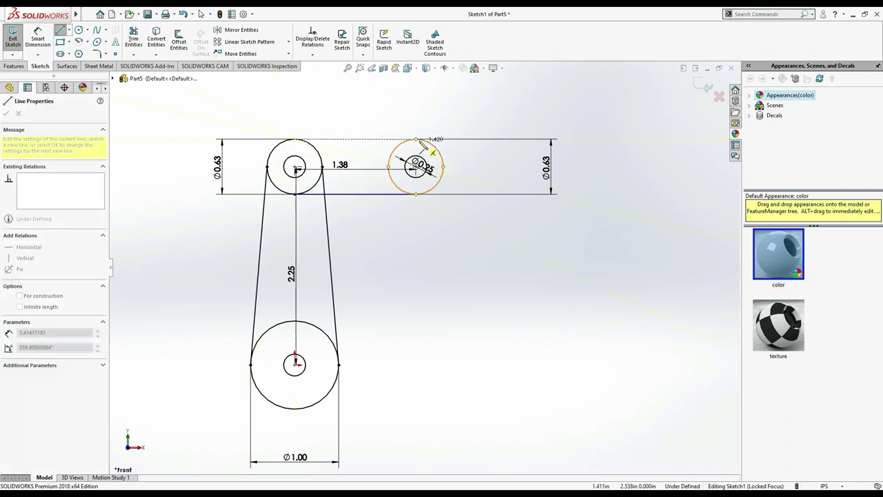
{"action": "left_click", "coordinate": [416, 140]}
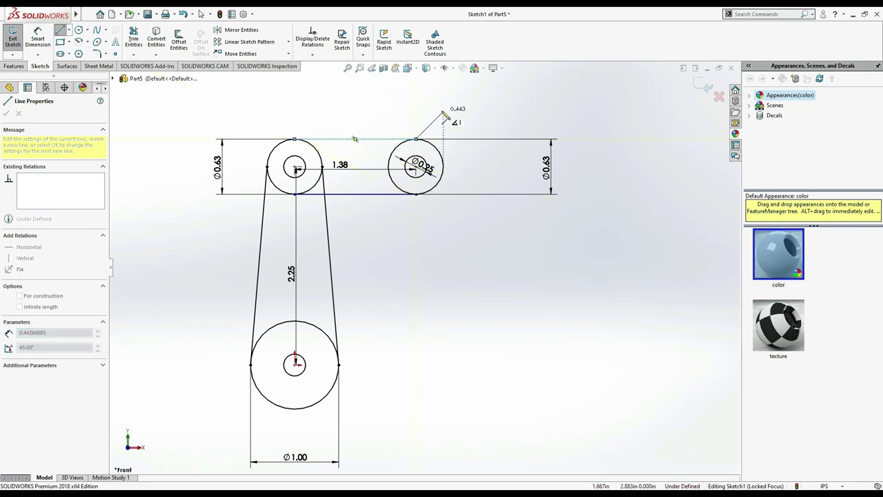
{"action": "key", "text": "Escape"}
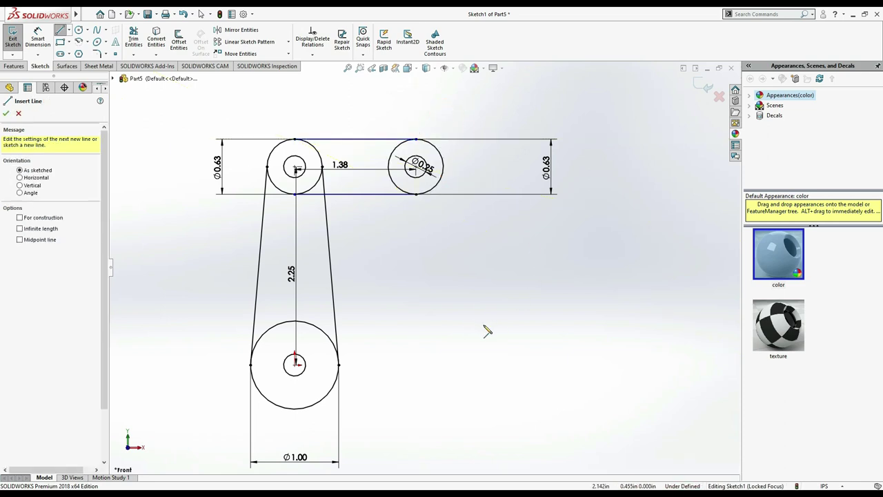
{"action": "key", "text": "Escape"}
Power-trim the inner arcs of the outer circles and the excess line ends
{"action": "left_click", "coordinate": [133, 38]}
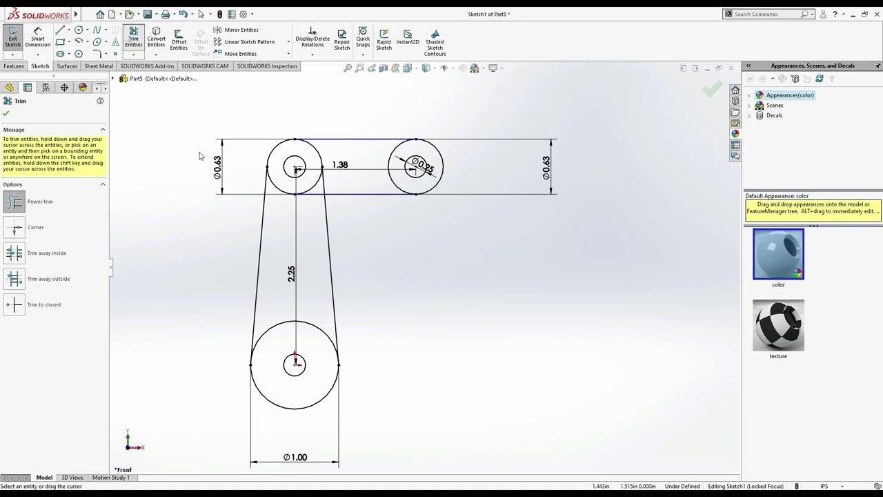
{"action": "left_click_drag", "start_coordinate": [279, 304], "coordinate": [280, 342]}
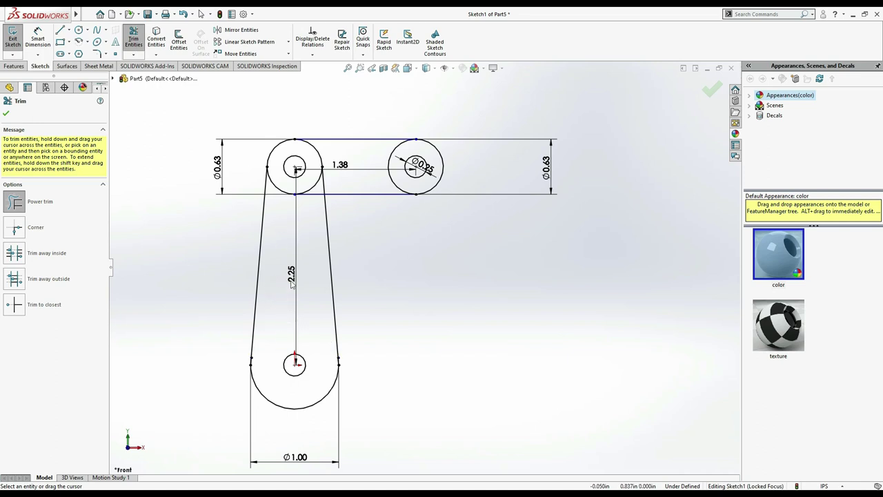
{"action": "left_click_drag", "start_coordinate": [310, 207], "coordinate": [307, 180]}
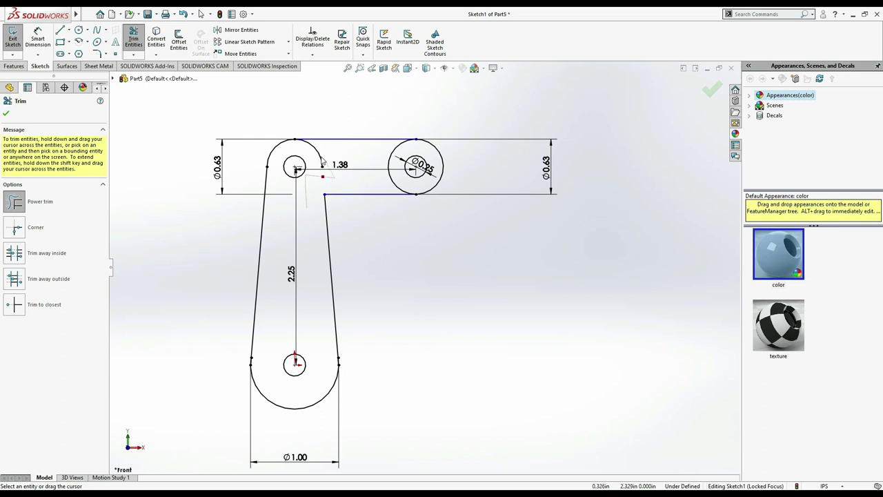
{"action": "left_click_drag", "start_coordinate": [399, 185], "coordinate": [380, 180]}
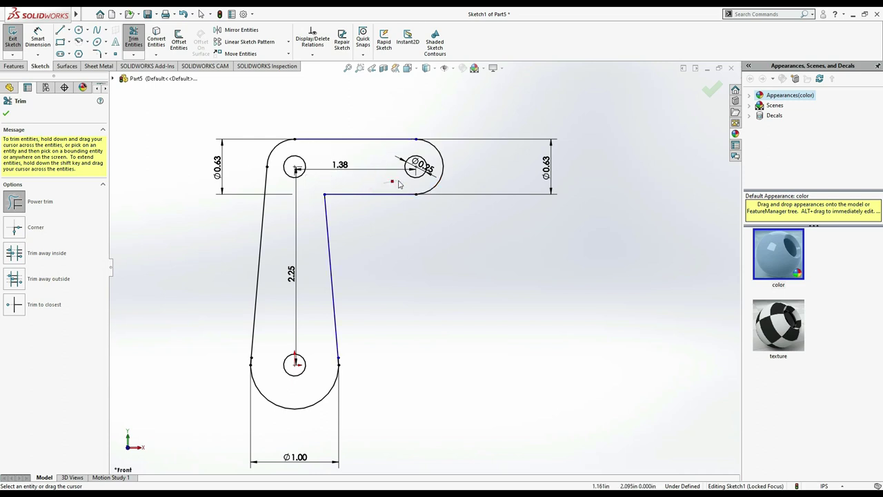
{"action": "key", "text": "Escape"}
{"action": "key", "text": "alt+Tab"}
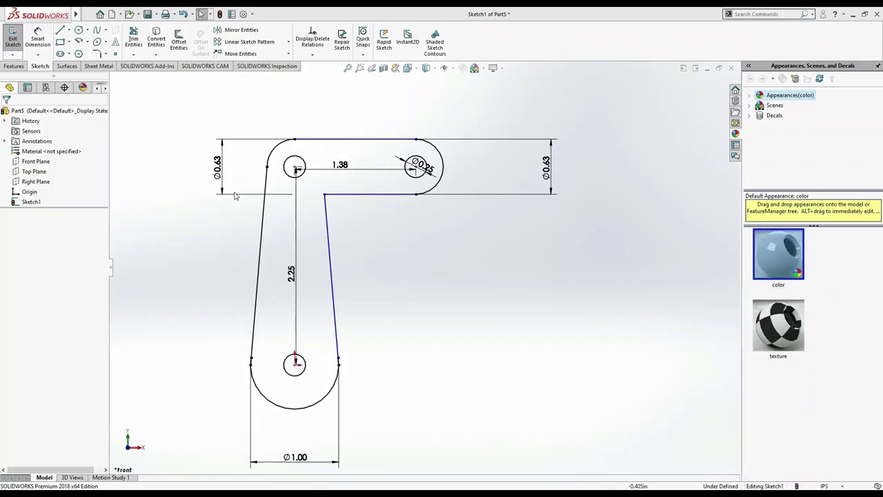
{"action": "key", "text": "alt+Tab"}
Fillet the arm's inner corner with a 0.25 in radius
{"action": "left_click", "coordinate": [97, 54]}
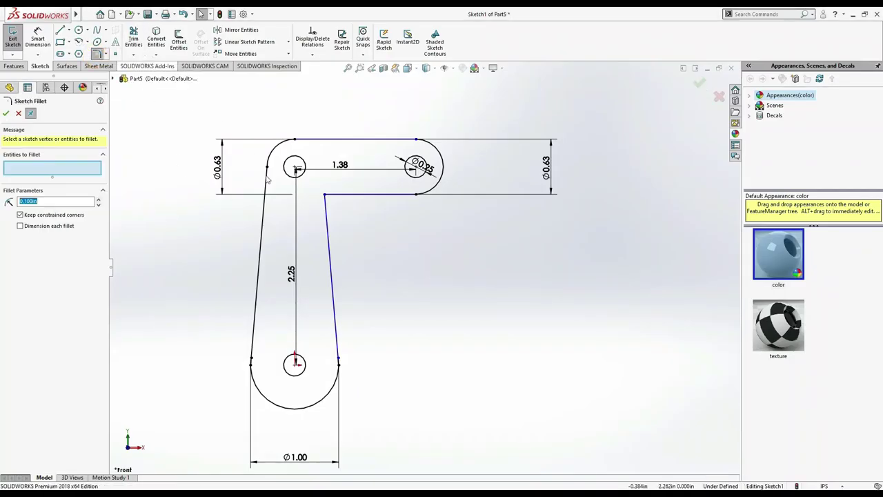
{"action": "left_click", "coordinate": [323, 196]}
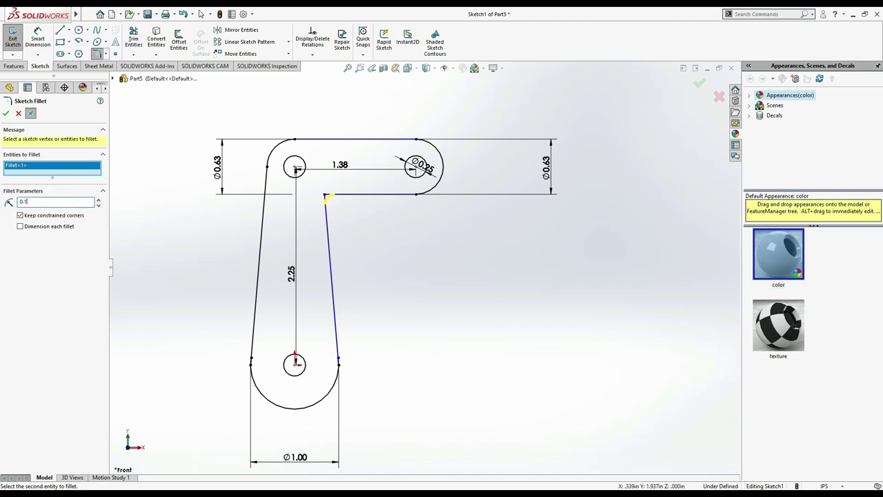
{"action": "type", "text": "25"}
{"action": "key", "text": "alt+Tab"}
{"action": "key", "text": "alt+Tab"}
{"action": "type", "text": "0.125"}
{"action": "double_click", "coordinate": [55, 200]}
{"action": "type", "text": "0in"}
{"action": "left_click", "coordinate": [6, 113]}
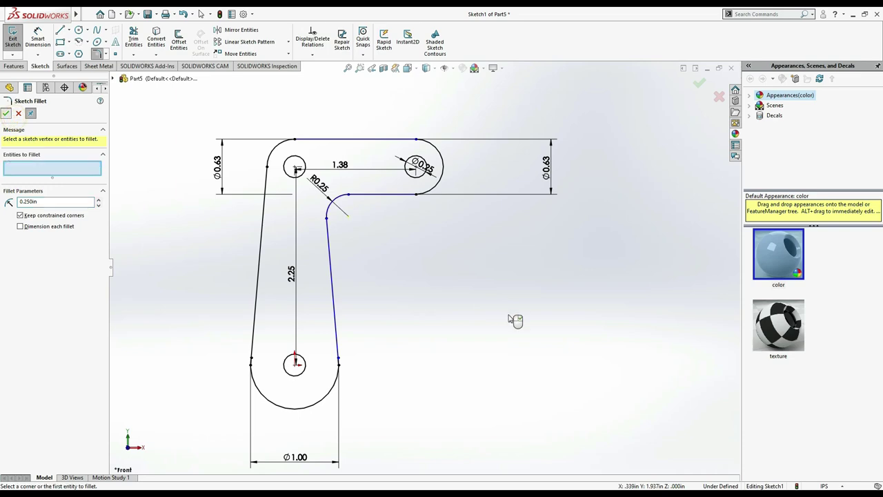
{"action": "key", "text": "alt+Tab"}
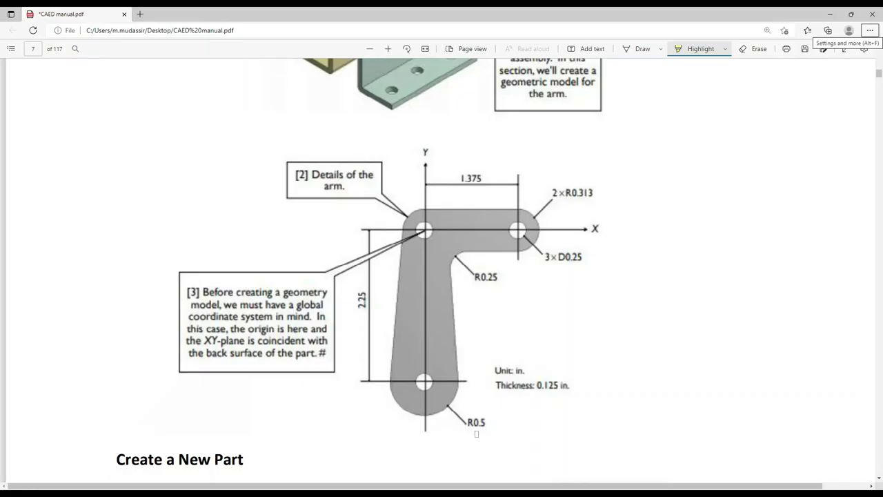
{"action": "key", "text": "alt+Tab"}
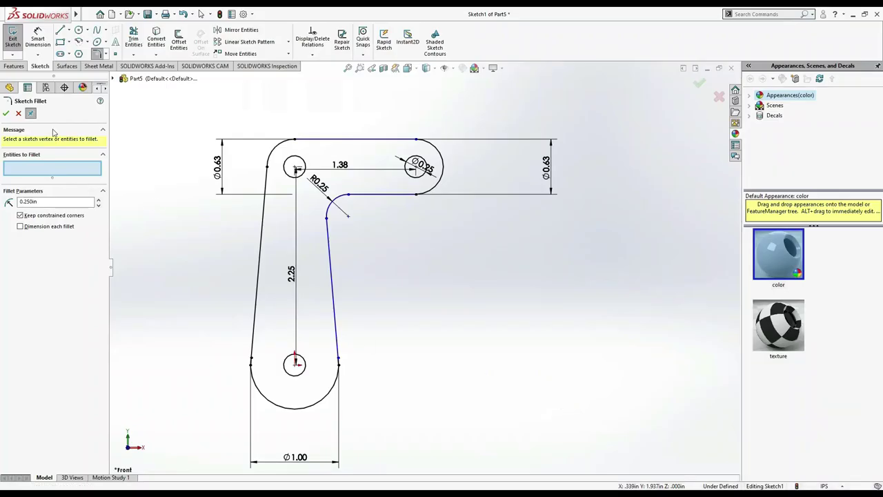
Extrude the arm sketch region 0.125 in blind into a solid plate keeping its three holes
{"action": "left_click", "coordinate": [6, 113]}
{"action": "left_click", "coordinate": [14, 66]}
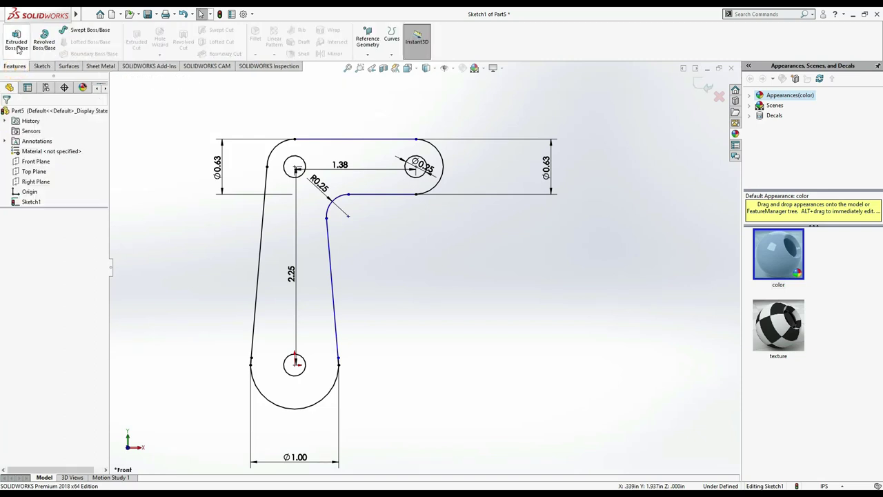
{"action": "left_click", "coordinate": [15, 41]}
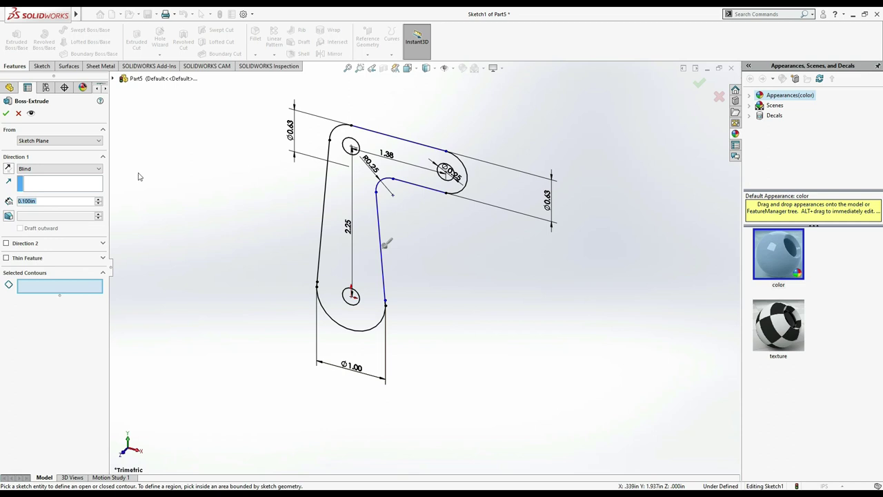
{"action": "type", "text": "0.125"}
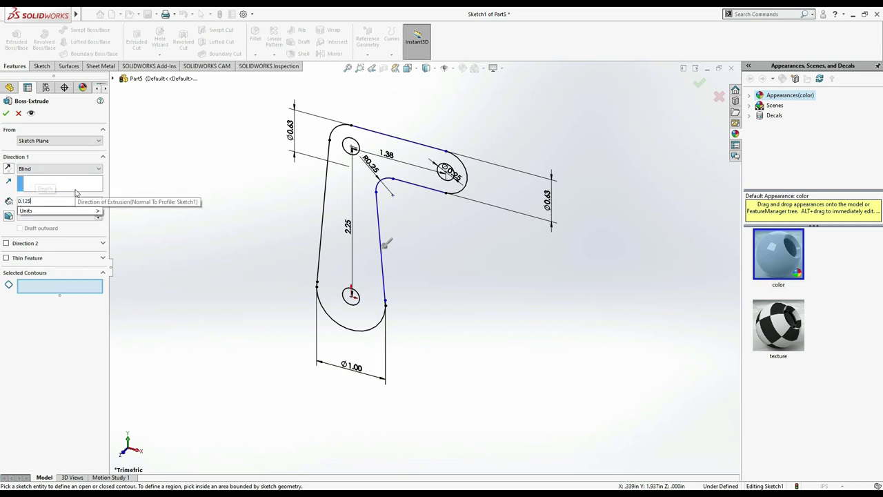
{"action": "key", "text": "Return"}
{"action": "left_click", "coordinate": [74, 288]}
{"action": "left_click", "coordinate": [373, 259]}
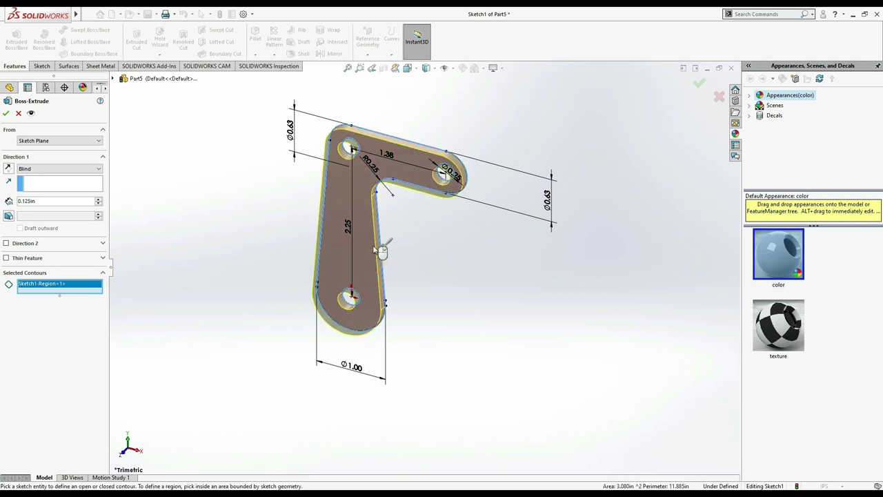
{"action": "left_click", "coordinate": [5, 114]}
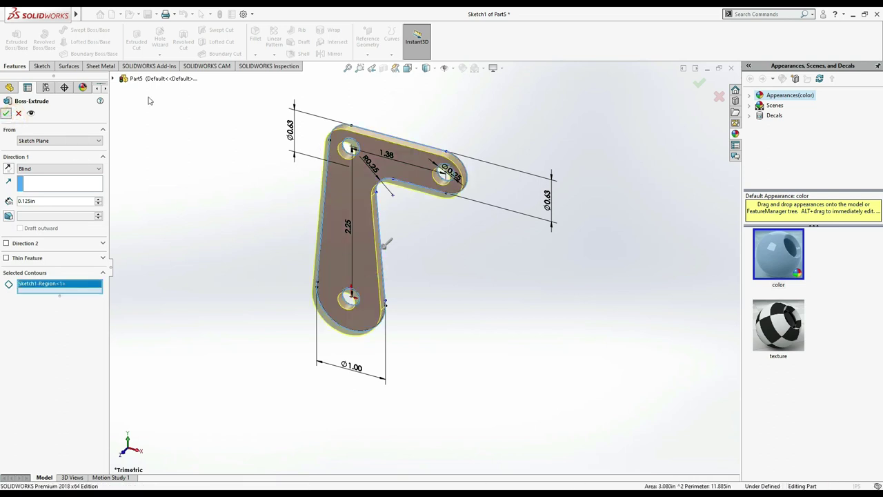
{"action": "left_click", "coordinate": [510, 238]}
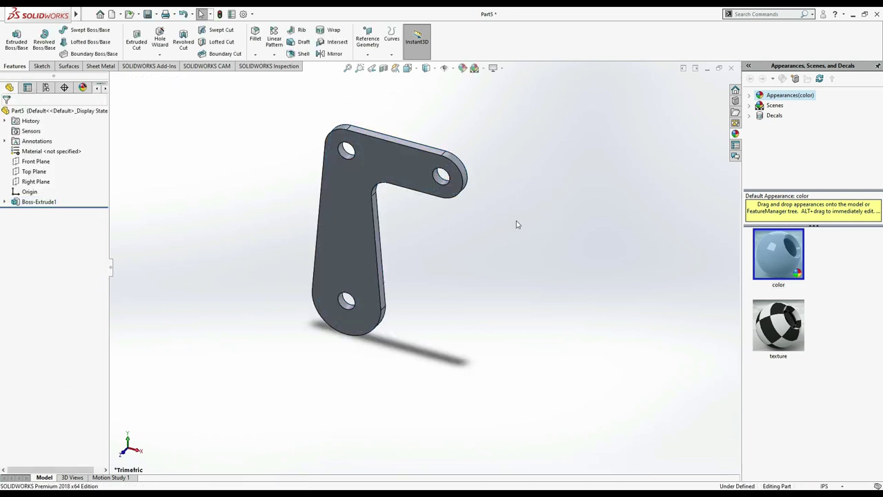
Recolour the arm part to copper-brown RGB 255, 175, 123 and confirm the appearance
{"action": "left_click", "coordinate": [462, 67]}
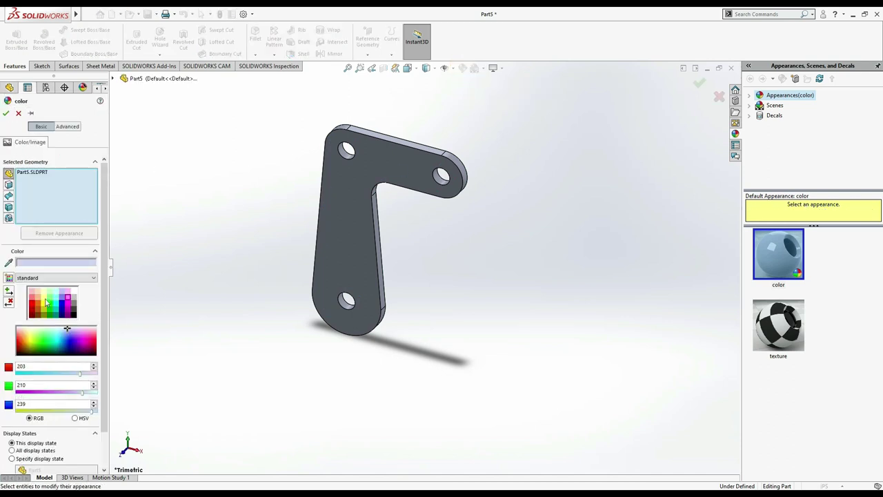
{"action": "left_click", "coordinate": [39, 298]}
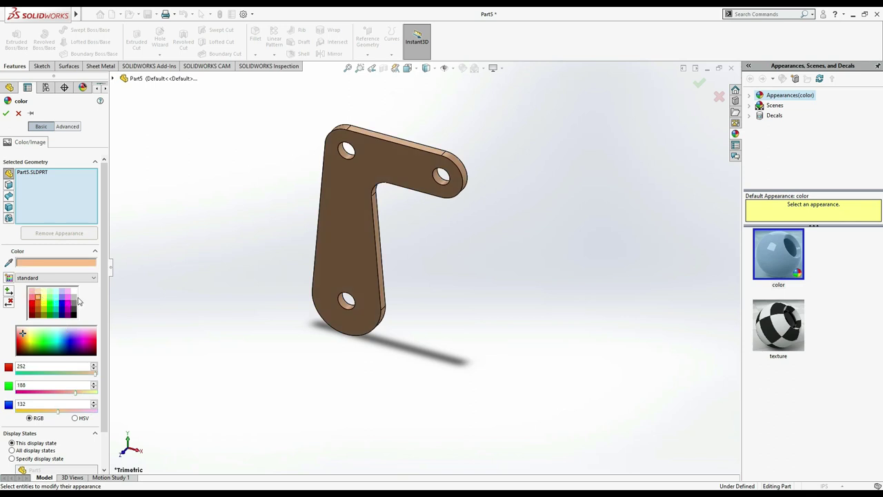
{"action": "left_click", "coordinate": [73, 306]}
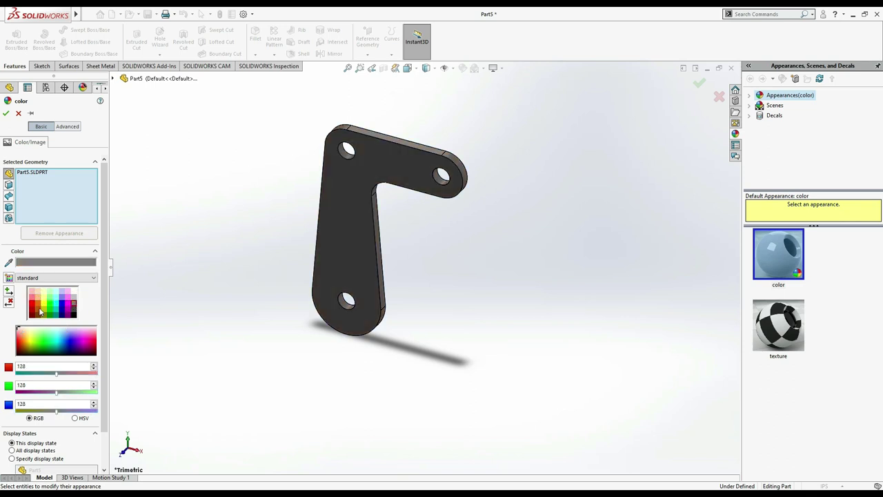
{"action": "left_click", "coordinate": [40, 311]}
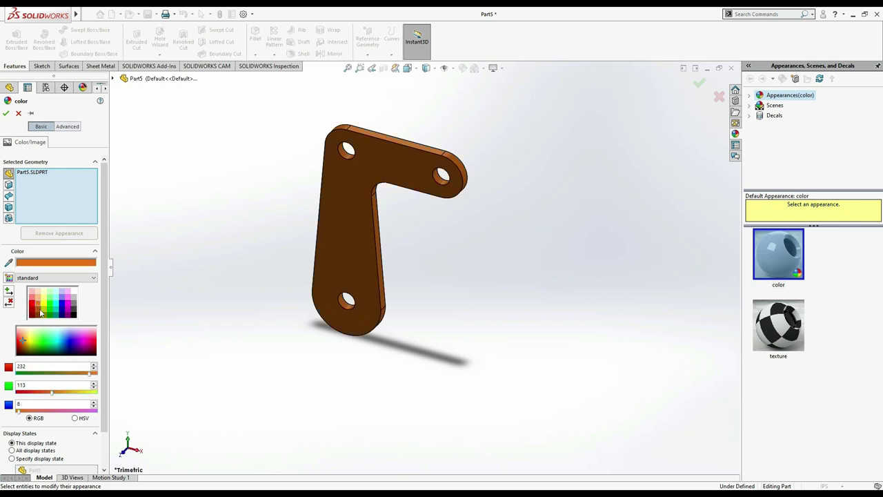
{"action": "left_click", "coordinate": [71, 391]}
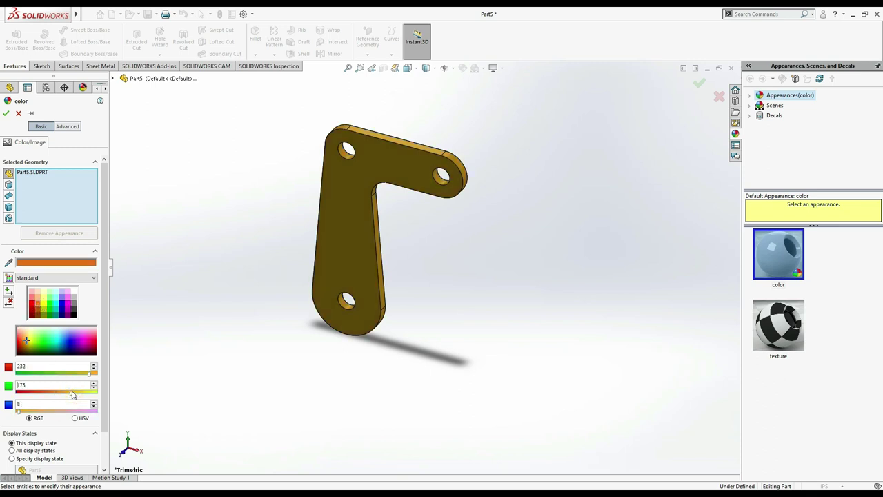
{"action": "left_click", "coordinate": [87, 373]}
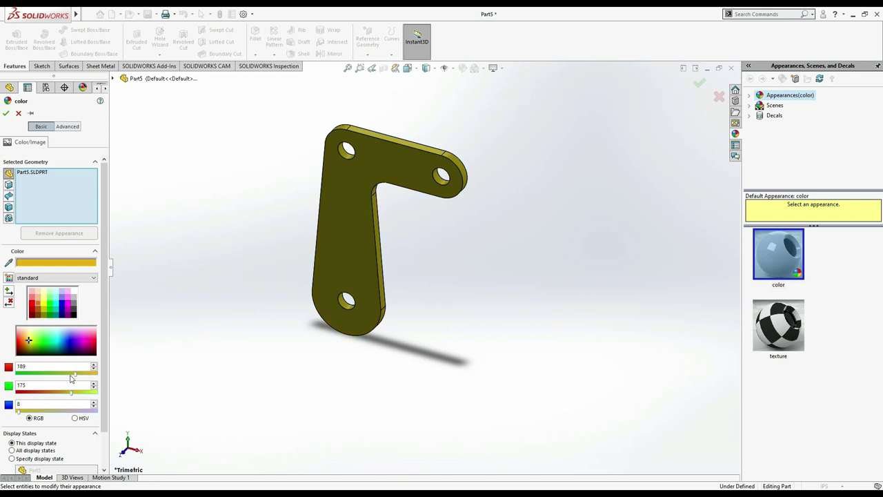
{"action": "left_click_drag", "start_coordinate": [71, 378], "coordinate": [96, 373]}
{"action": "left_click_drag", "start_coordinate": [26, 411], "coordinate": [55, 412]}
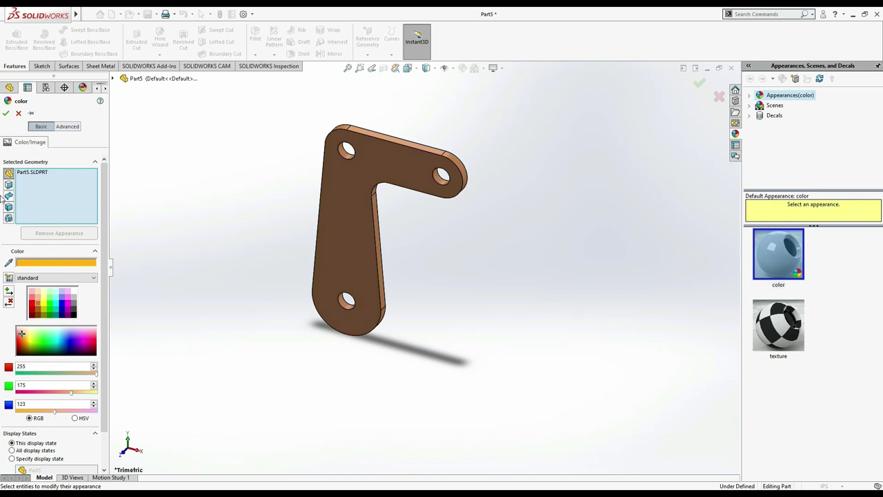
{"action": "left_click", "coordinate": [6, 114]}
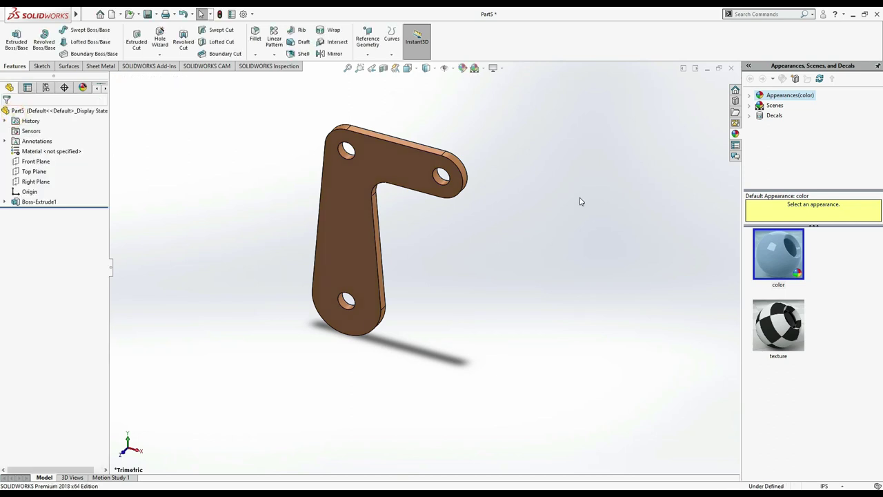
Close the arm part, saving it as arm in the assembly drawing folder
{"action": "left_click", "coordinate": [731, 69]}
{"action": "left_click", "coordinate": [469, 241]}
{"action": "type", "text": "arm"}
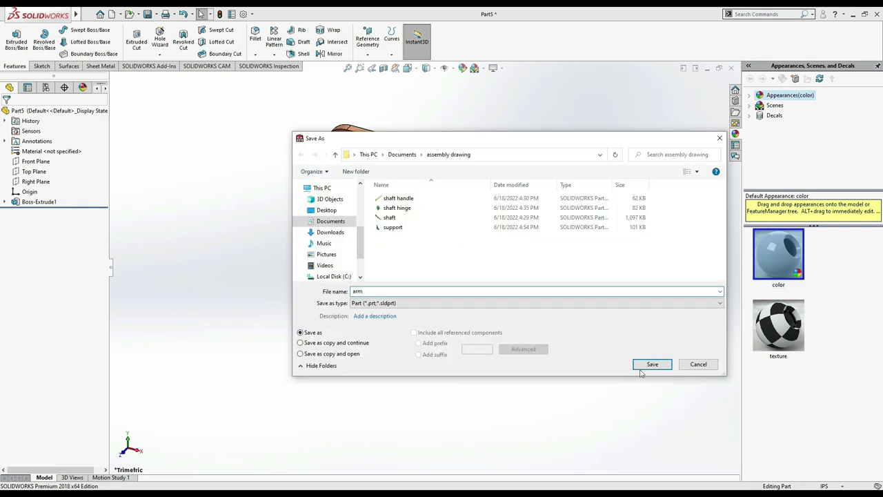
{"action": "left_click", "coordinate": [645, 367]}
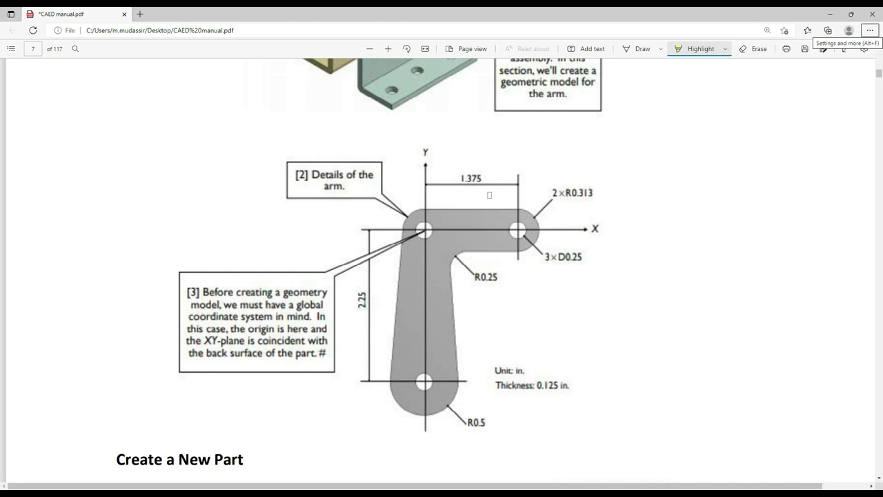
Jump to page 59 of the manual and zoom out to view the Grip and pin details
{"action": "left_click", "coordinate": [33, 48]}
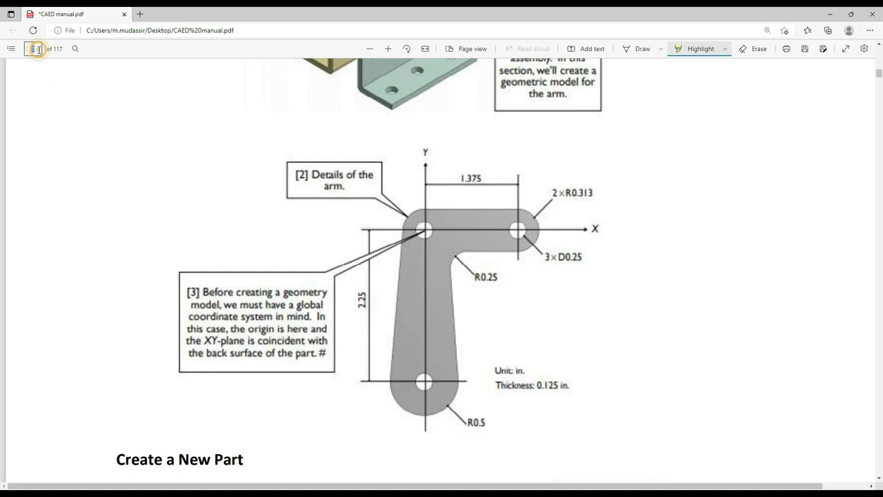
{"action": "type", "text": "59"}
{"action": "key", "text": "Return"}
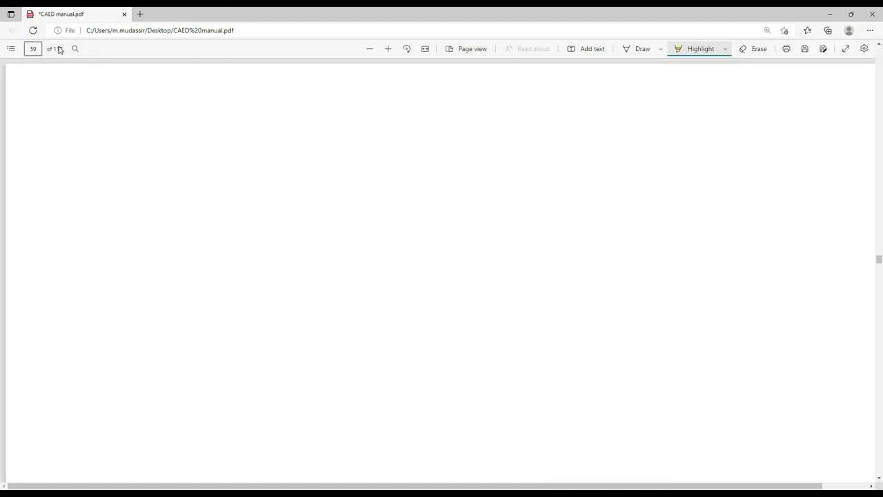
{"action": "scroll", "coordinate": [662, 295], "scroll_direction": "down", "scroll_amount": 2}
{"action": "scroll", "coordinate": [663, 295], "scroll_direction": "down", "scroll_amount": 2}
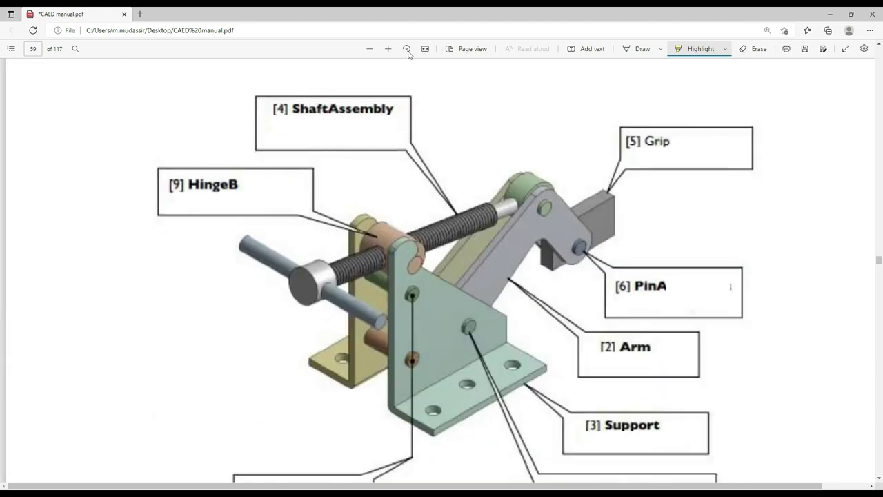
{"action": "left_click", "coordinate": [369, 49]}
{"action": "left_click", "coordinate": [370, 49]}
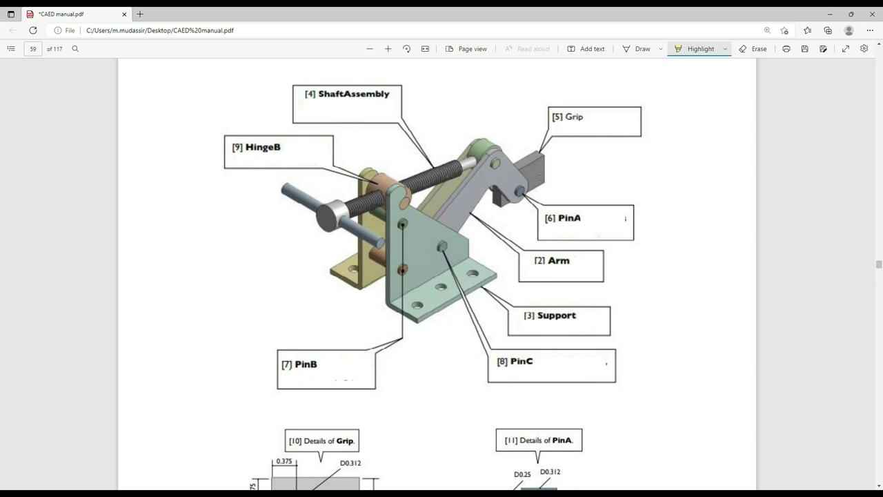
{"action": "scroll", "coordinate": [620, 234], "scroll_direction": "down", "scroll_amount": 4}
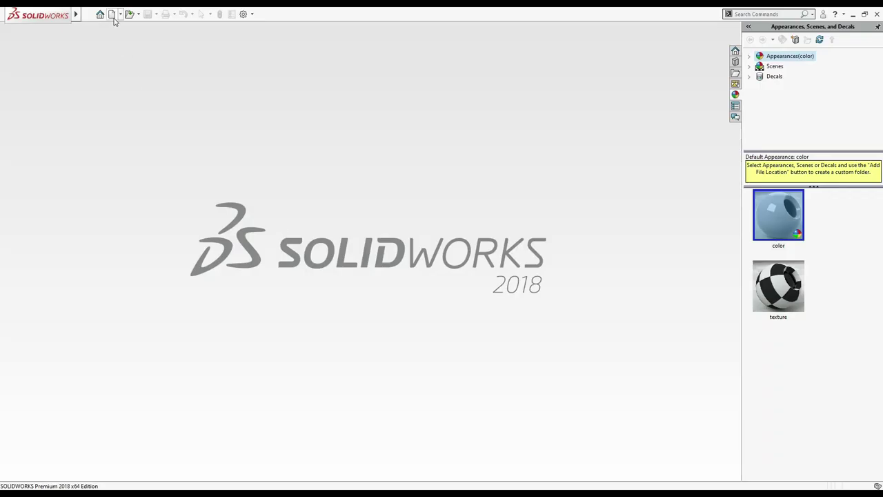
Create a new SOLIDWORKS part using IPS inch units
{"action": "left_click", "coordinate": [112, 15]}
{"action": "double_click", "coordinate": [242, 235]}
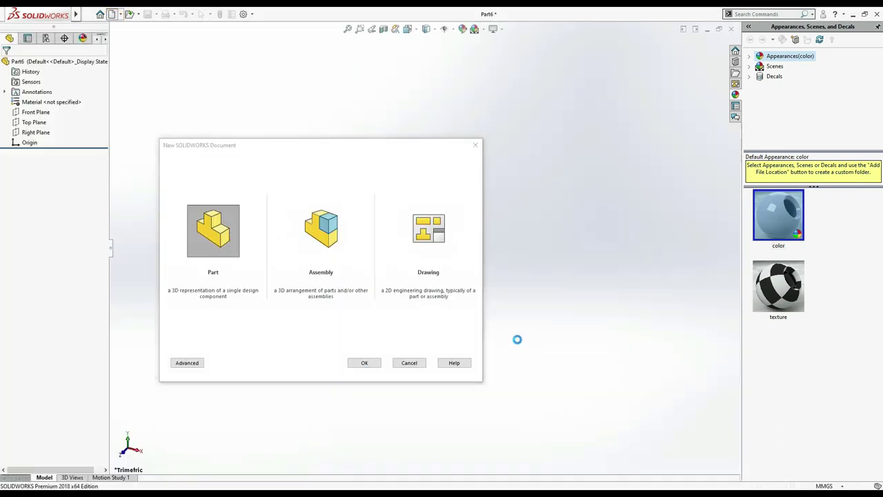
{"action": "left_click", "coordinate": [824, 485]}
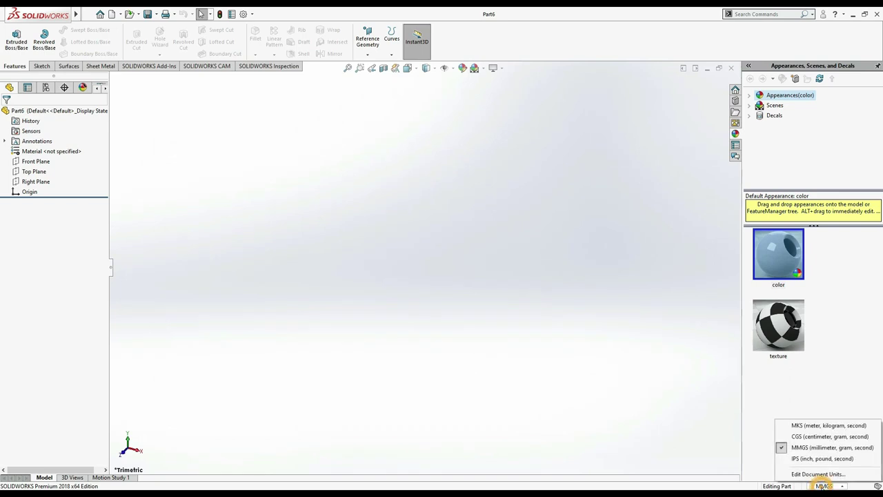
{"action": "left_click", "coordinate": [812, 458]}
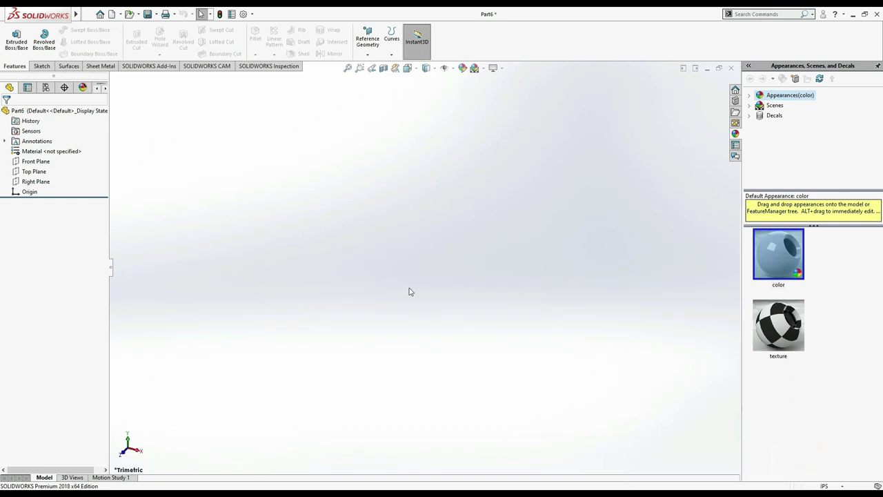
Start a Front Plane sketch and draw a centre rectangle on the origin
{"action": "left_click", "coordinate": [35, 161]}
{"action": "left_click", "coordinate": [40, 153]}
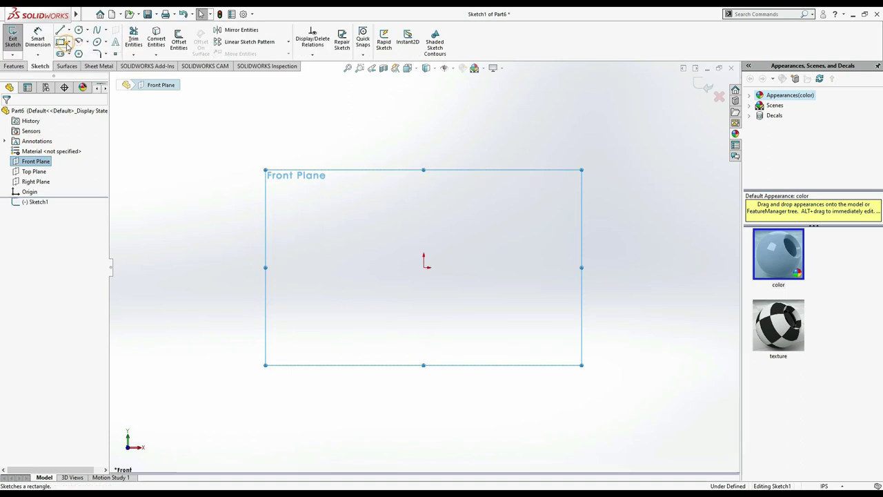
{"action": "left_click", "coordinate": [69, 43]}
{"action": "left_click", "coordinate": [64, 67]}
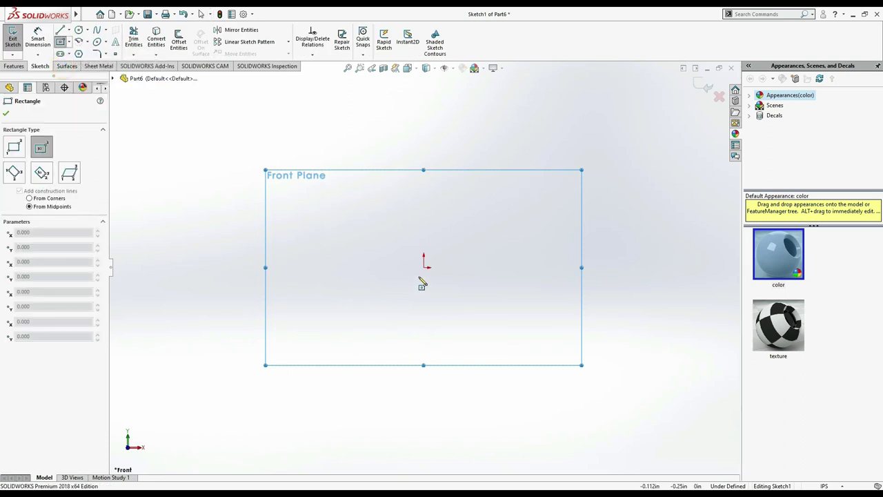
{"action": "left_click", "coordinate": [423, 267]}
{"action": "left_click", "coordinate": [491, 216]}
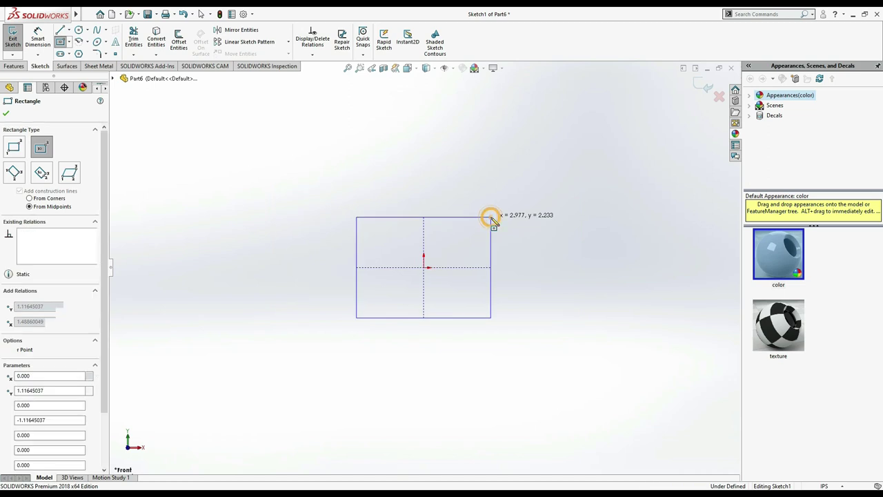
Add a circle inside the rectangle's left half
{"action": "left_click", "coordinate": [79, 32]}
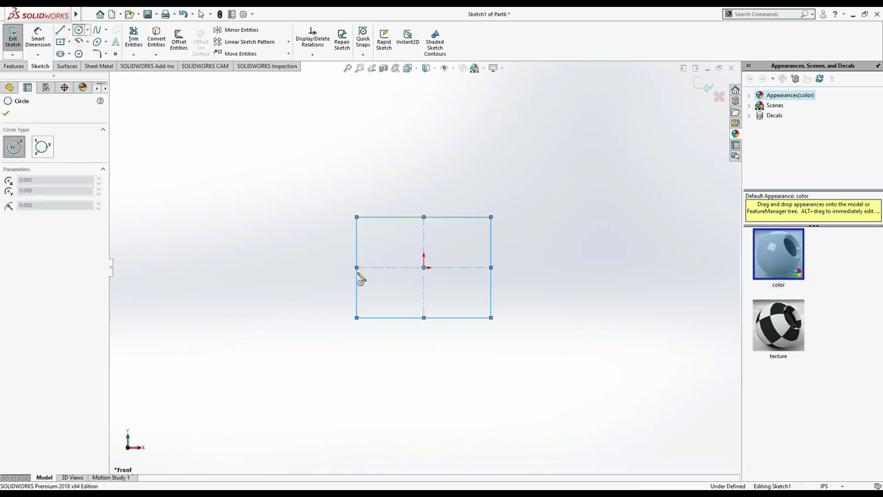
{"action": "left_click", "coordinate": [390, 260]}
{"action": "key", "text": "Escape"}
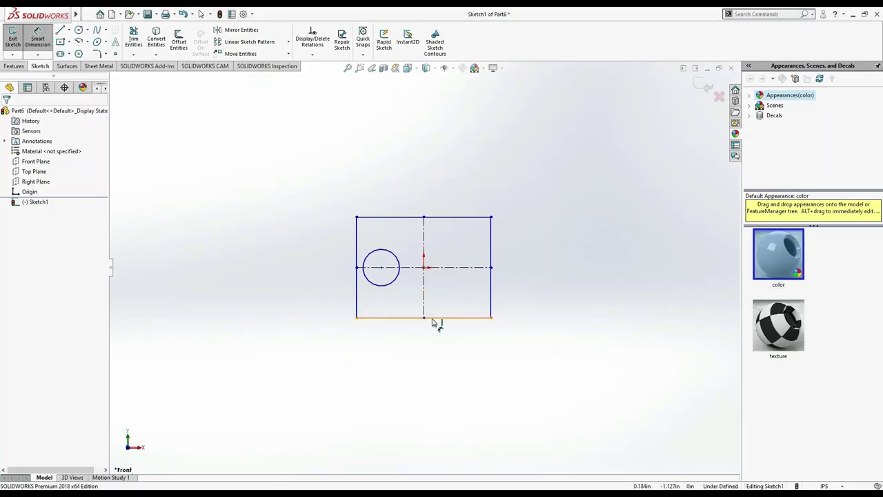
Dimension the rectangle 1.375 in wide and 0.75 in high
{"action": "left_click", "coordinate": [429, 318]}
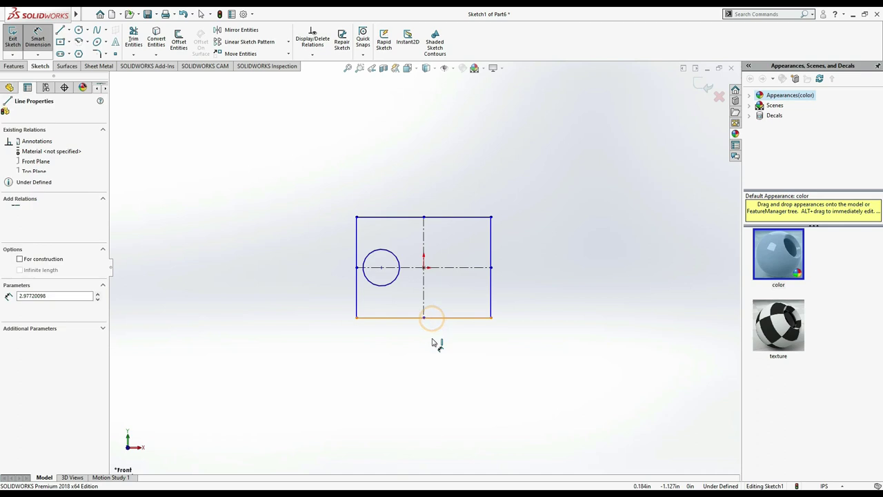
{"action": "left_click", "coordinate": [432, 340]}
{"action": "type", "text": "1.375"}
{"action": "key", "text": "Return"}
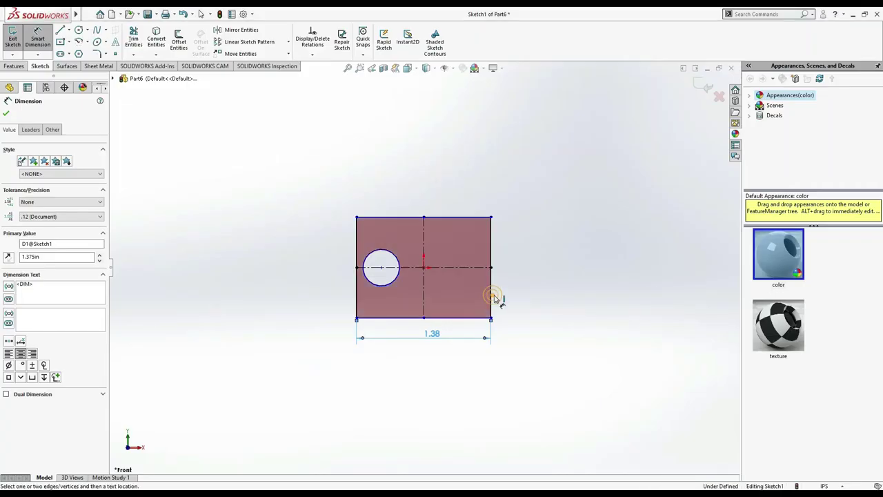
{"action": "left_click", "coordinate": [490, 300]}
{"action": "left_click", "coordinate": [516, 300]}
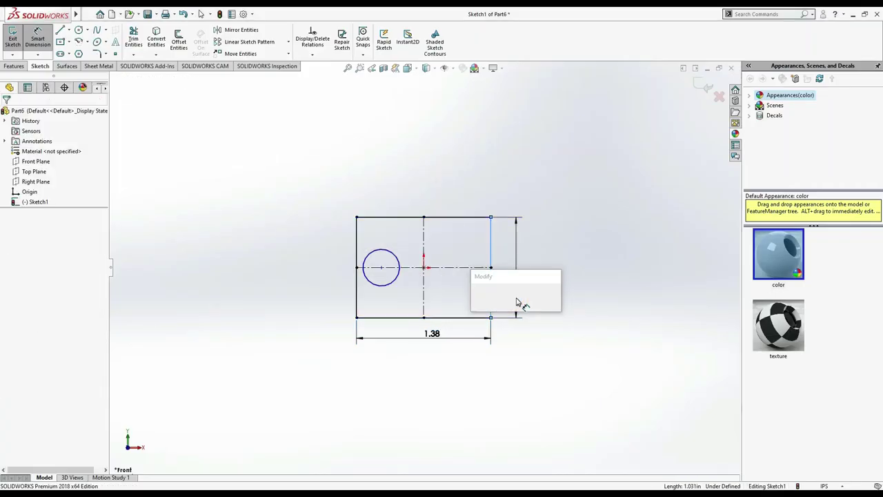
{"action": "type", "text": "0.75"}
{"action": "key", "text": "Return"}
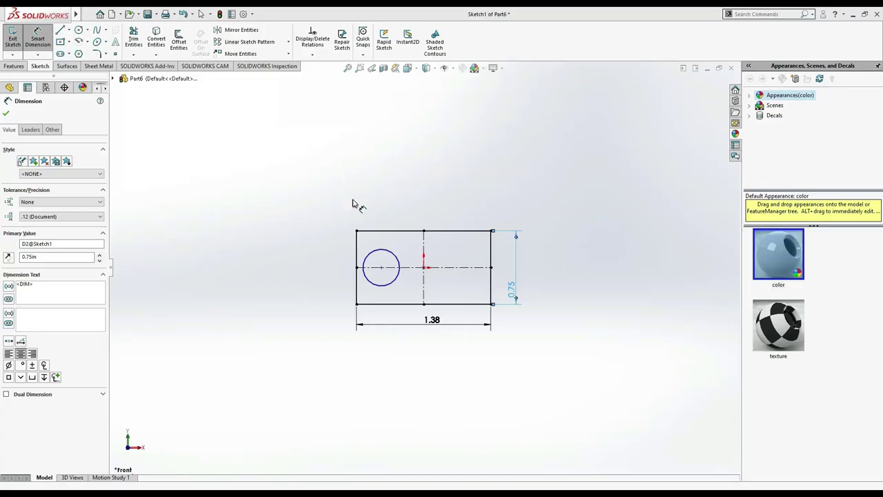
Dimension the hole Ø0.312 with its centre 0.375 in from the left edge
{"action": "left_click", "coordinate": [390, 252]}
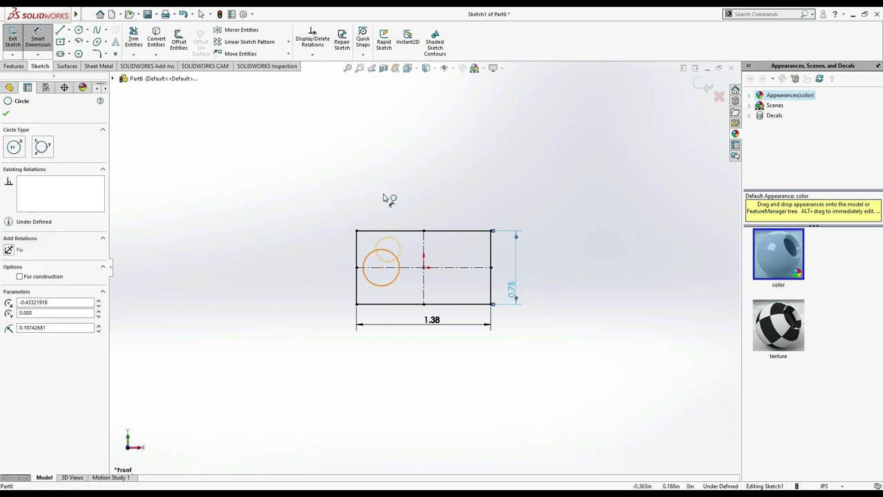
{"action": "left_click", "coordinate": [455, 207]}
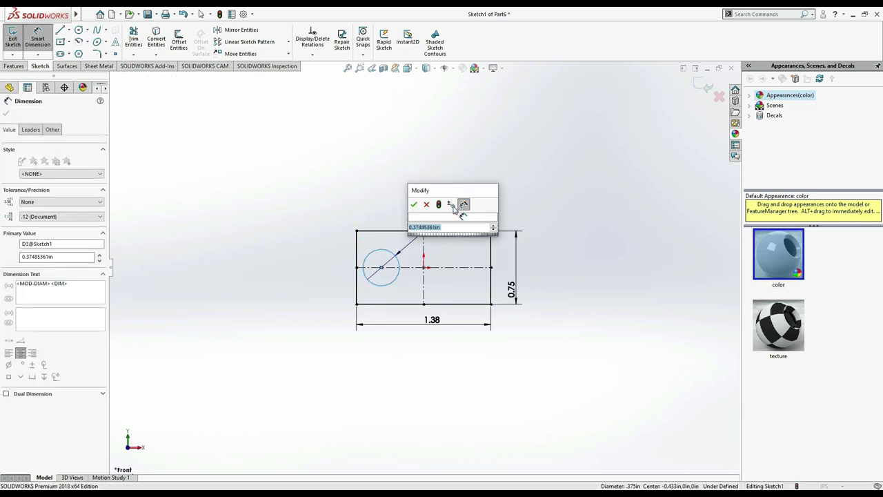
{"action": "key", "text": "Return"}
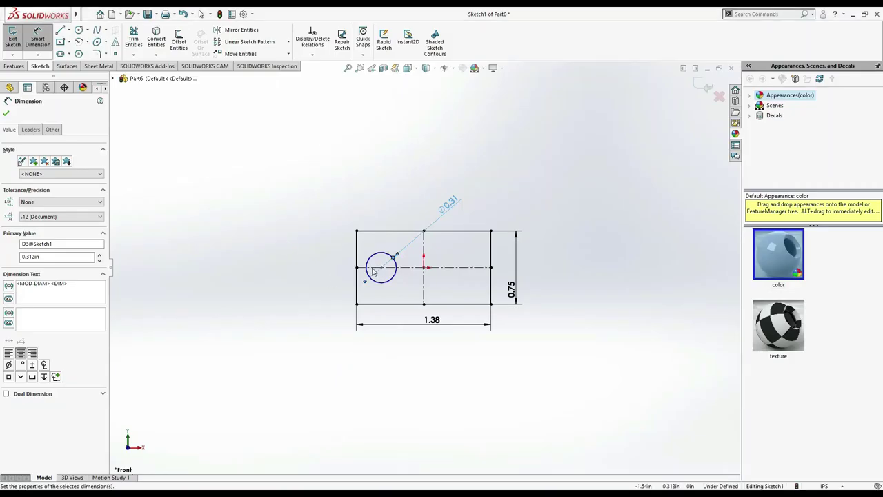
{"action": "left_click", "coordinate": [645, 224]}
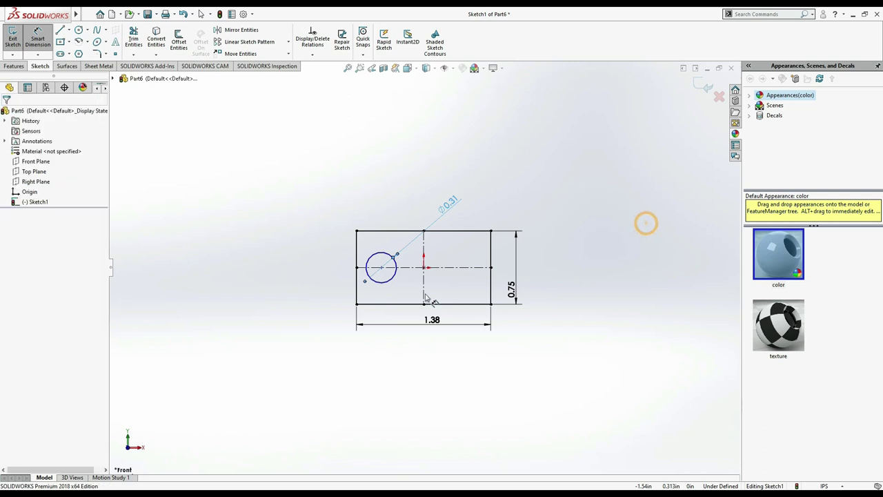
{"action": "left_click", "coordinate": [380, 267]}
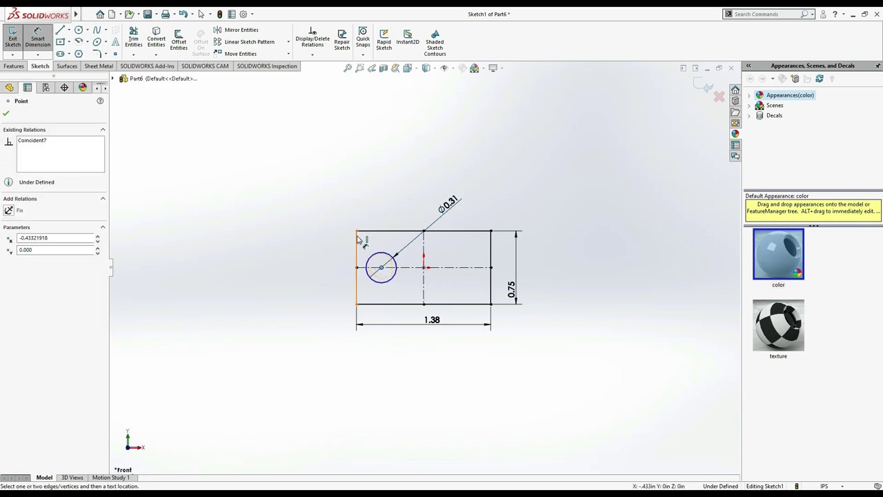
{"action": "left_click", "coordinate": [356, 246]}
{"action": "left_click", "coordinate": [372, 207]}
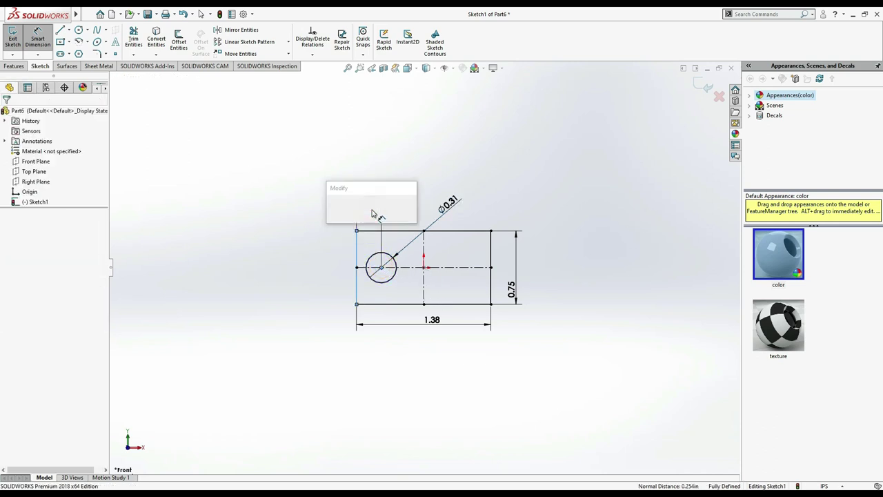
{"action": "type", "text": ".375"}
{"action": "key", "text": "Return"}
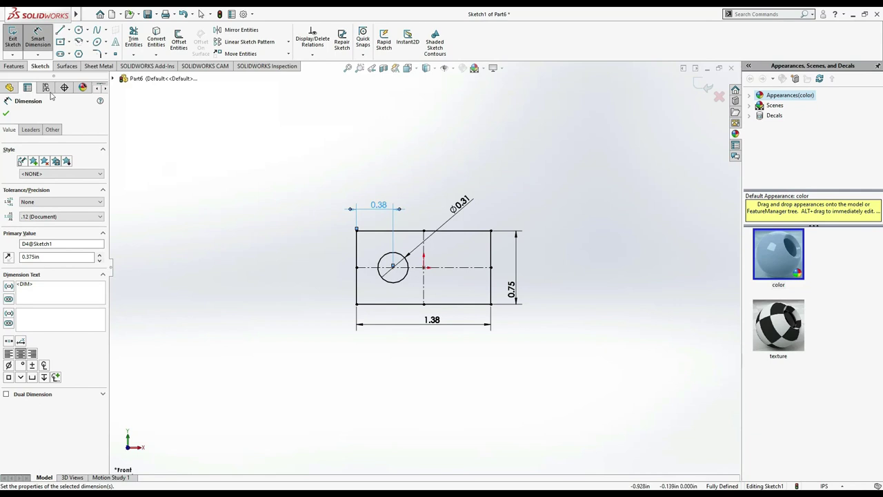
Extrude the plate sketch 0.25 in deep into a solid block with a through hole
{"action": "left_click", "coordinate": [13, 65]}
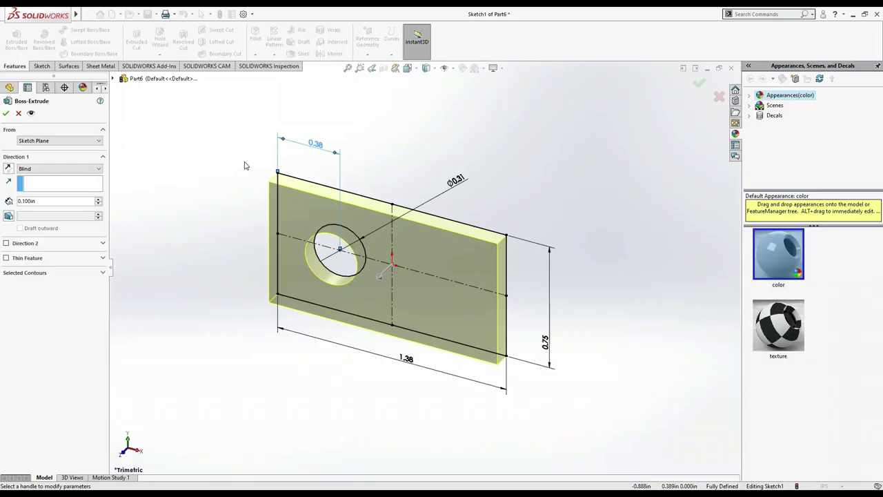
{"action": "left_click", "coordinate": [38, 199]}
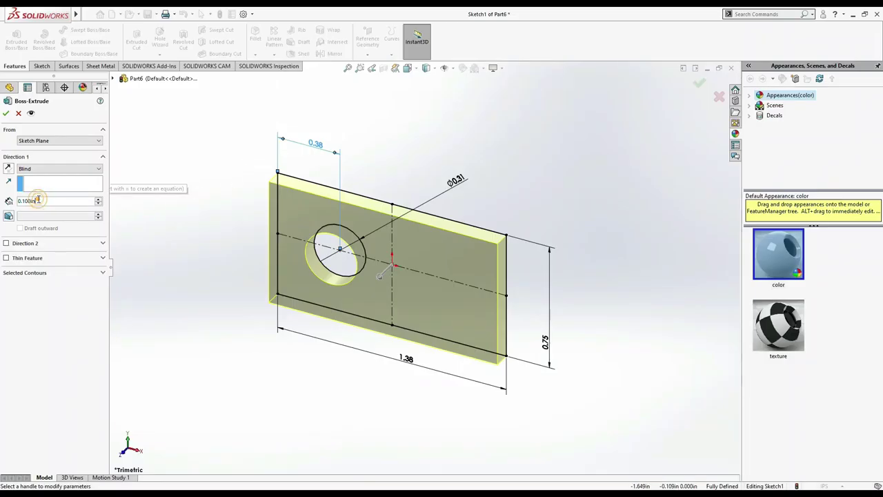
{"action": "type", "text": "0.25"}
{"action": "key", "text": "Return"}
{"action": "left_click", "coordinate": [5, 114]}
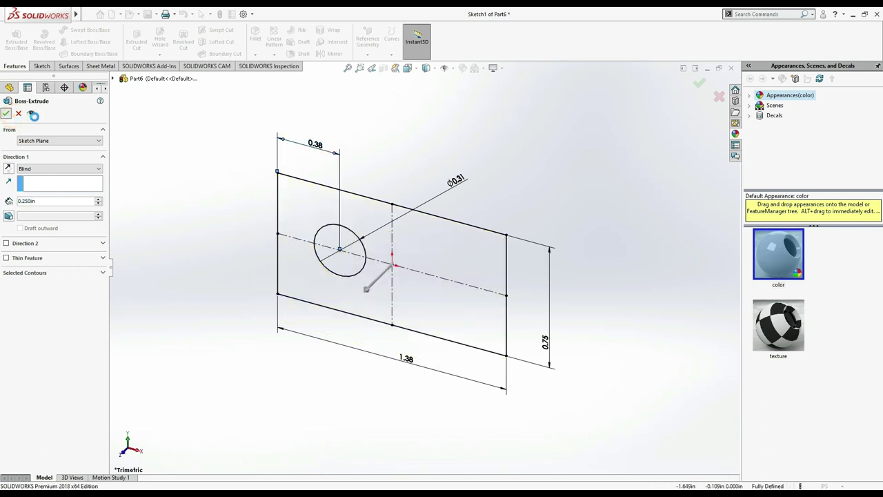
{"action": "left_click", "coordinate": [491, 127]}
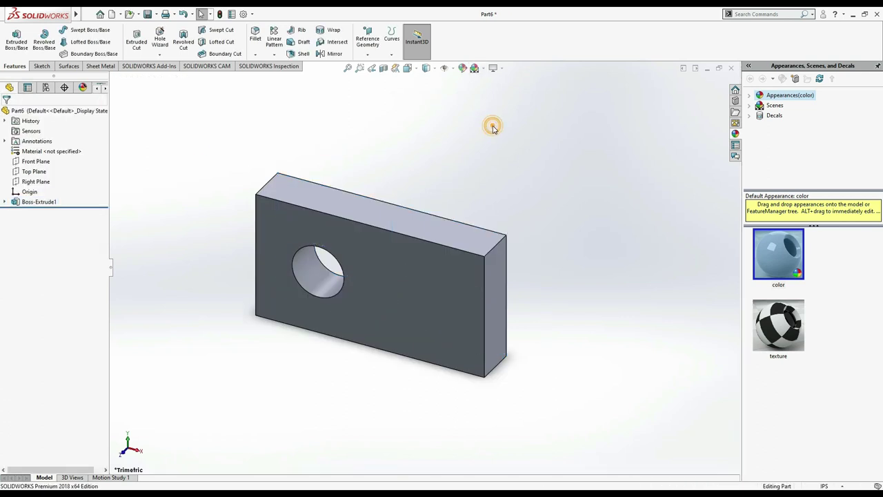
Give the plate a light cyan appearance
{"action": "left_click", "coordinate": [461, 69]}
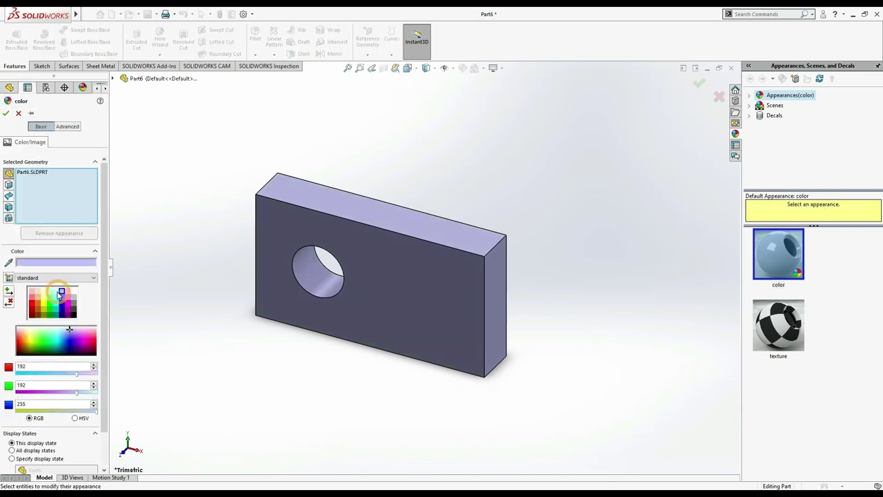
{"action": "left_click", "coordinate": [56, 290]}
{"action": "left_click", "coordinate": [6, 113]}
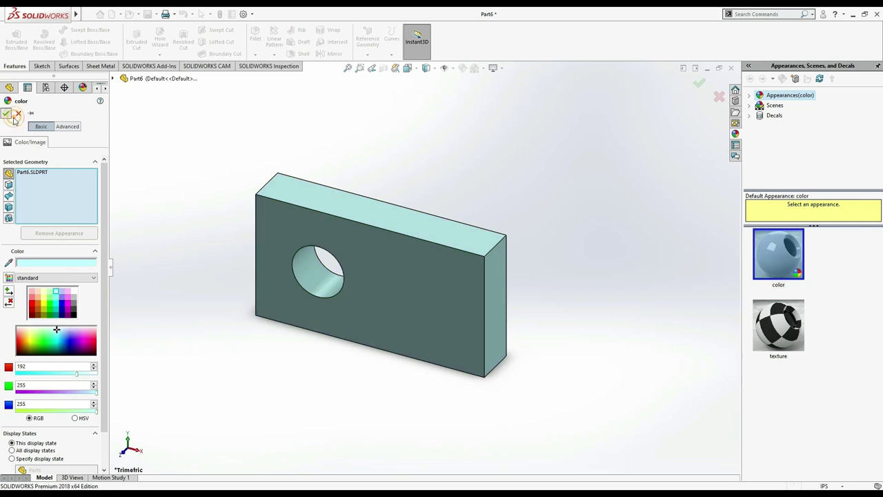
Close the part, saving it as grip
{"action": "left_click", "coordinate": [731, 72]}
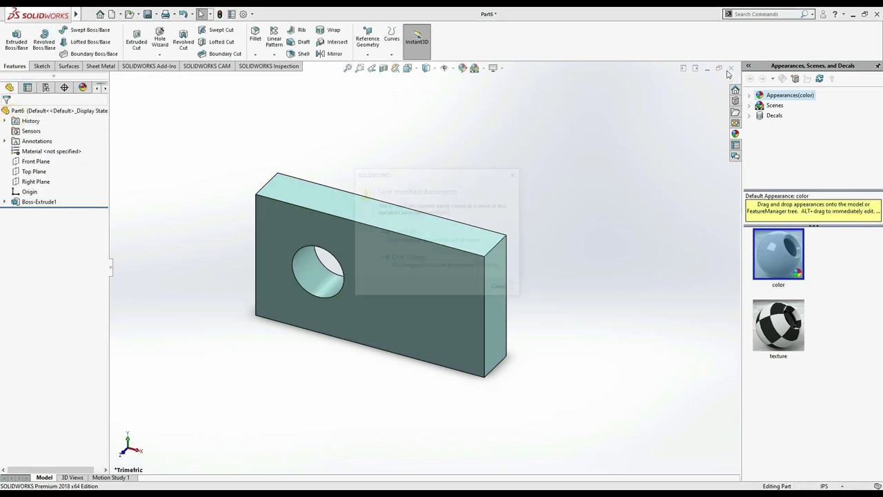
{"action": "left_click", "coordinate": [378, 241]}
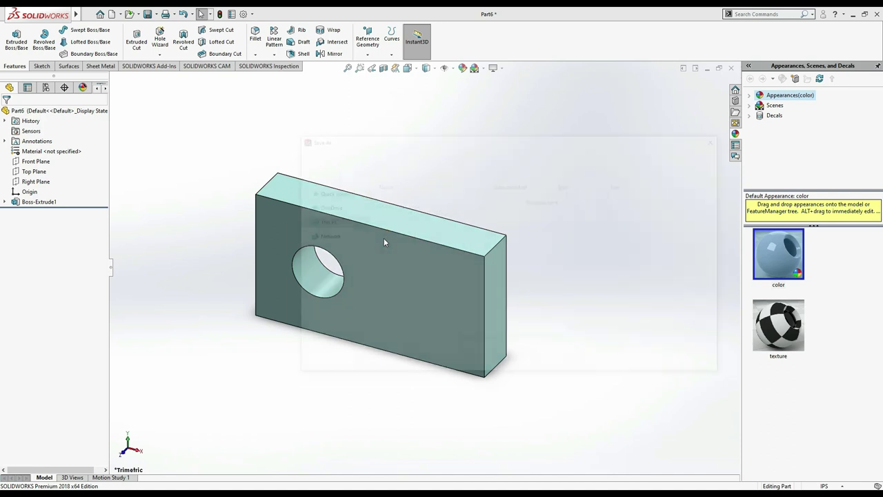
{"action": "type", "text": "g"}
{"action": "key", "text": "BackSpace"}
{"action": "type", "text": "ip"}
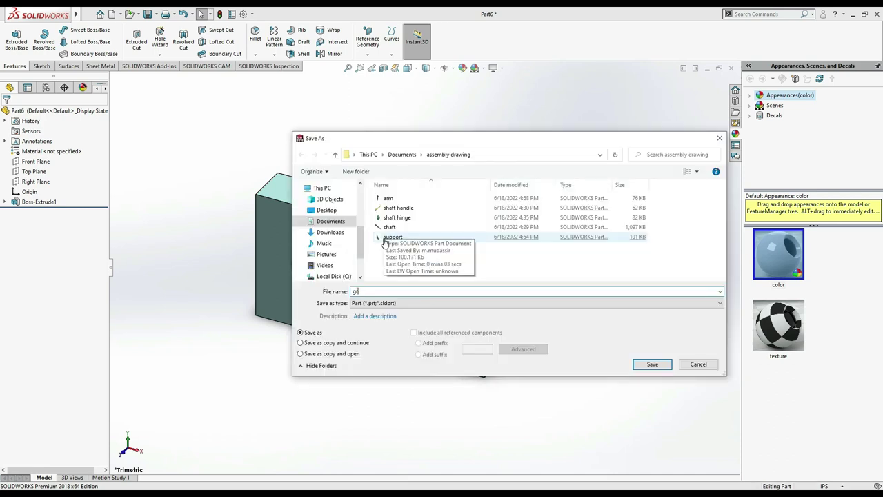
{"action": "key", "text": "Return"}
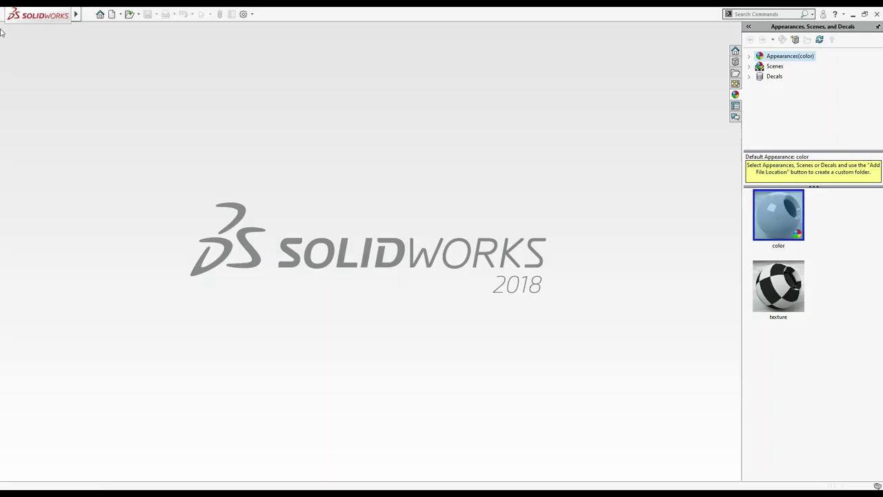
Create a new part set to IPS inch units
{"action": "left_click", "coordinate": [113, 14]}
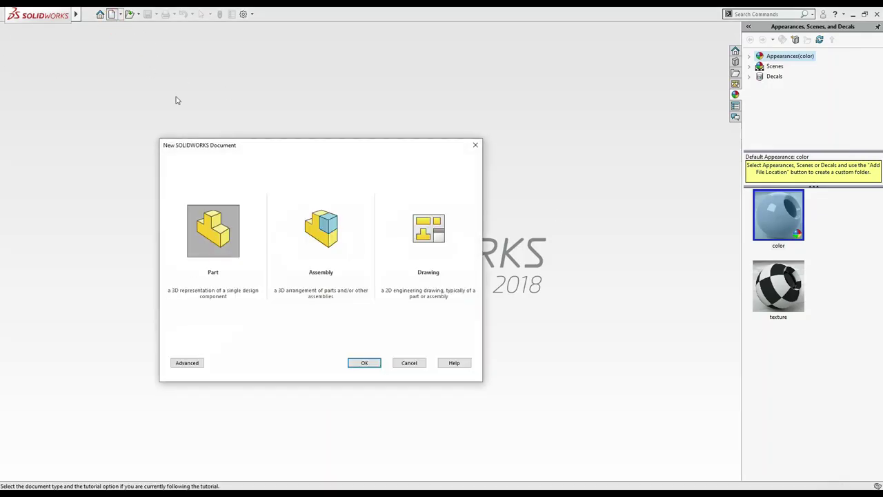
{"action": "left_click", "coordinate": [364, 362]}
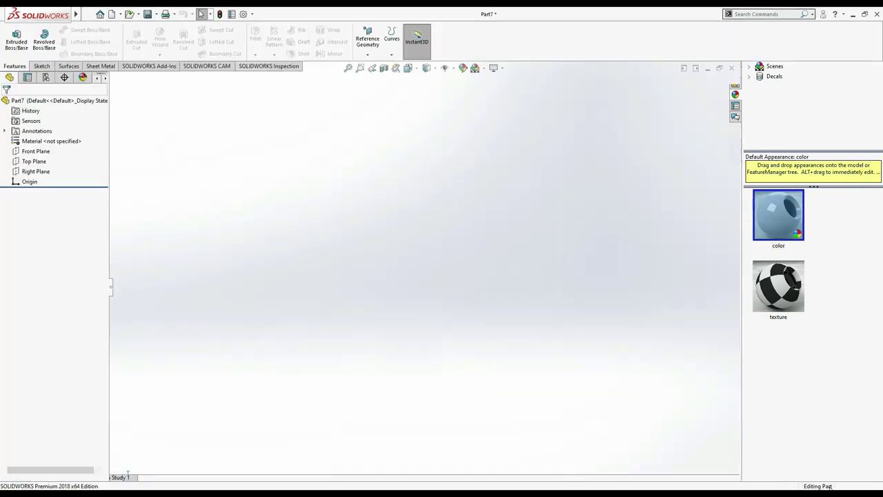
{"action": "left_click", "coordinate": [828, 486]}
{"action": "left_click", "coordinate": [813, 458]}
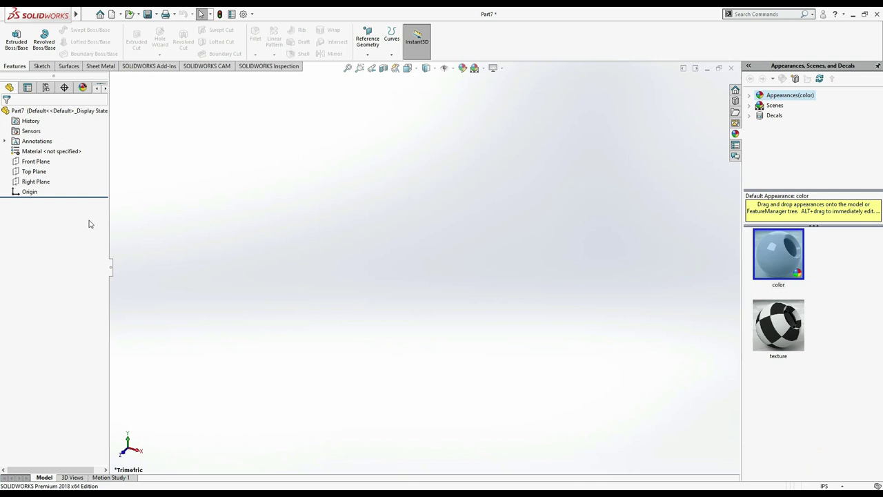
Sketch a circle at the origin on the Front Plane and dimension it Ø0.31
{"action": "left_click", "coordinate": [33, 161]}
{"action": "left_click", "coordinate": [34, 145]}
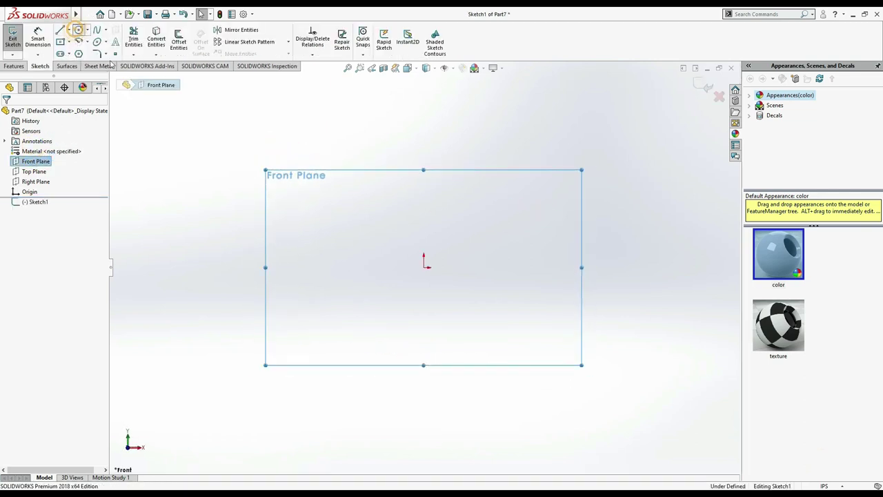
{"action": "left_click", "coordinate": [78, 30]}
{"action": "left_click", "coordinate": [424, 267]}
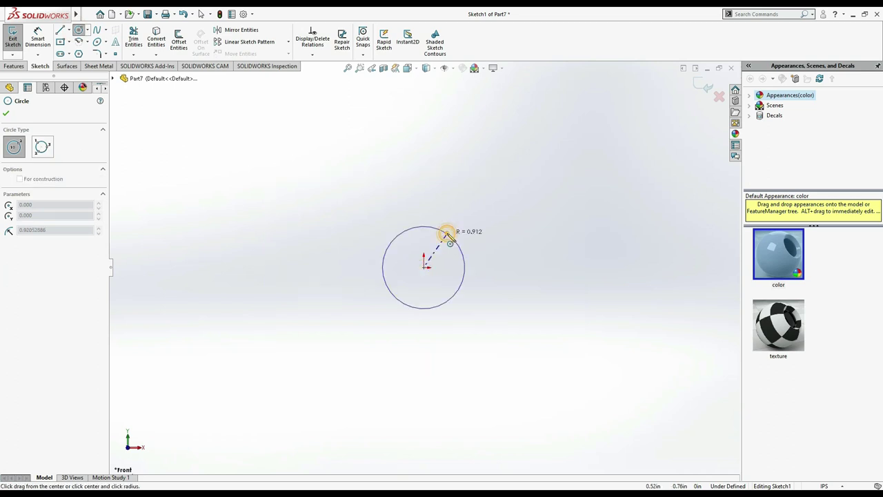
{"action": "left_click", "coordinate": [443, 230]}
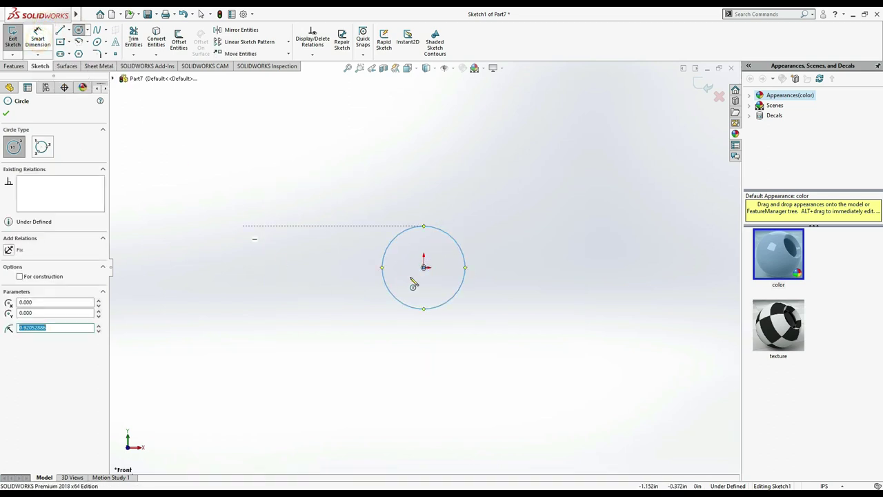
{"action": "left_click", "coordinate": [38, 38]}
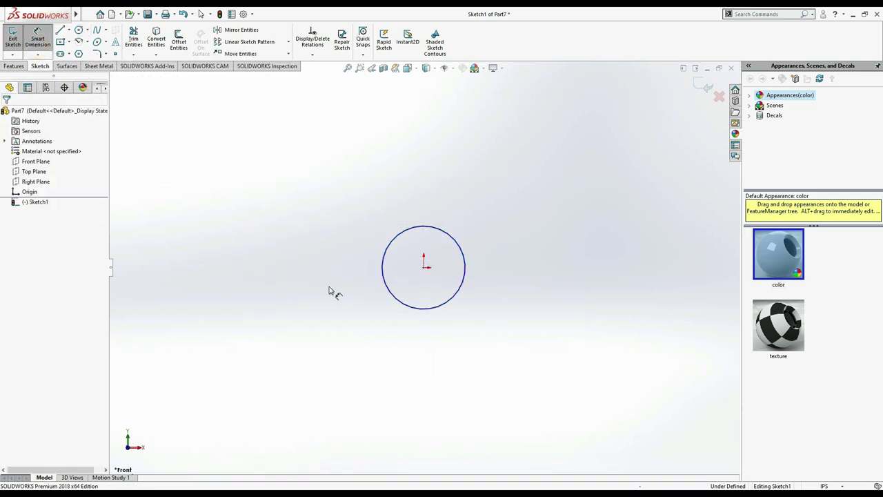
{"action": "left_click", "coordinate": [400, 301]}
{"action": "left_click", "coordinate": [411, 292]}
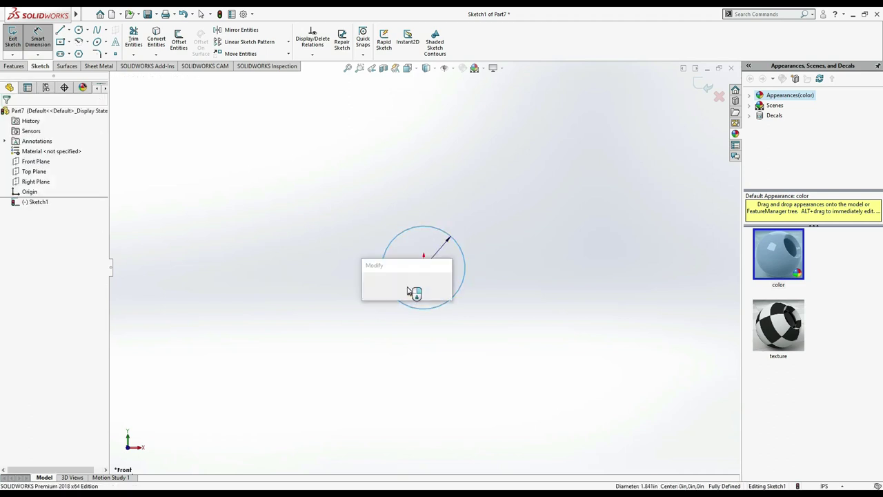
{"action": "type", "text": "0.312"}
{"action": "key", "text": "Return"}
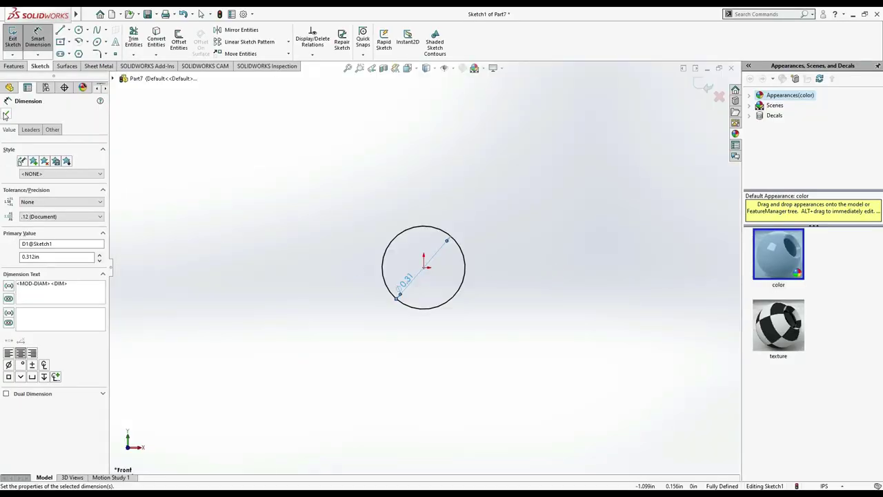
Extrude the Ø0.31 circle 0.375 in with Mid Plane end condition into a pin cylinder
{"action": "left_click", "coordinate": [5, 116]}
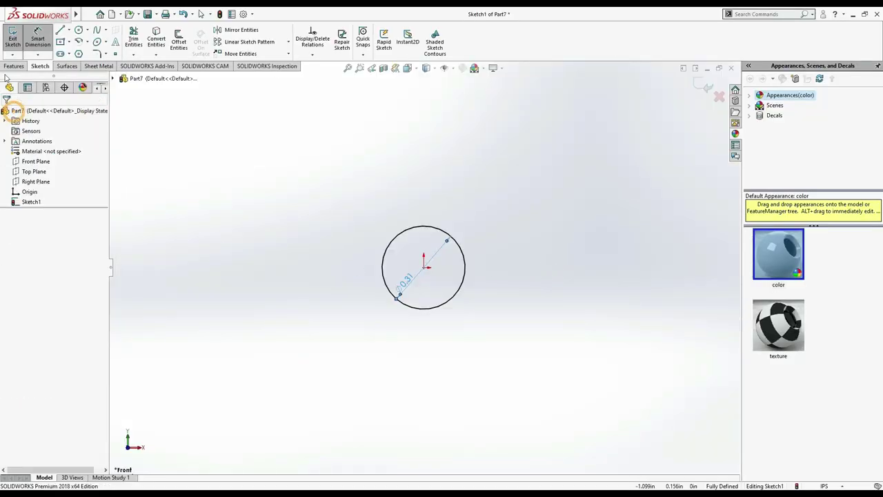
{"action": "left_click", "coordinate": [14, 66]}
{"action": "left_click", "coordinate": [16, 39]}
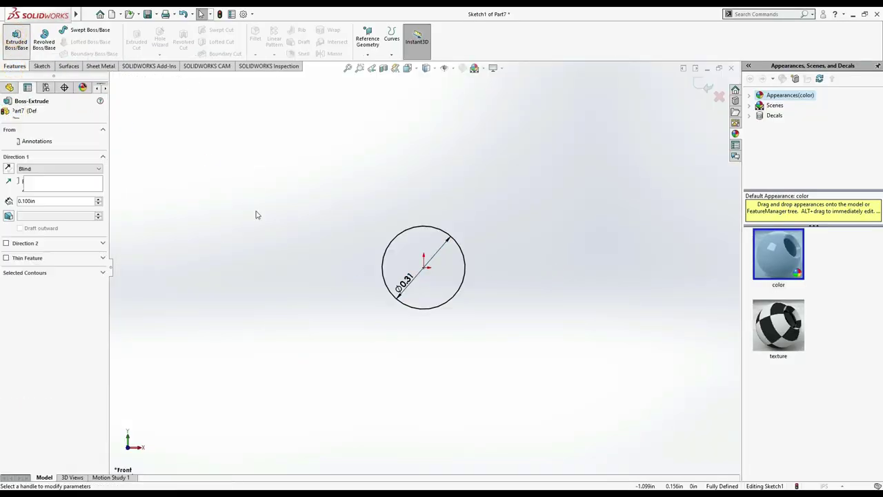
{"action": "type", "text": "0.375"}
{"action": "key", "text": "Return"}
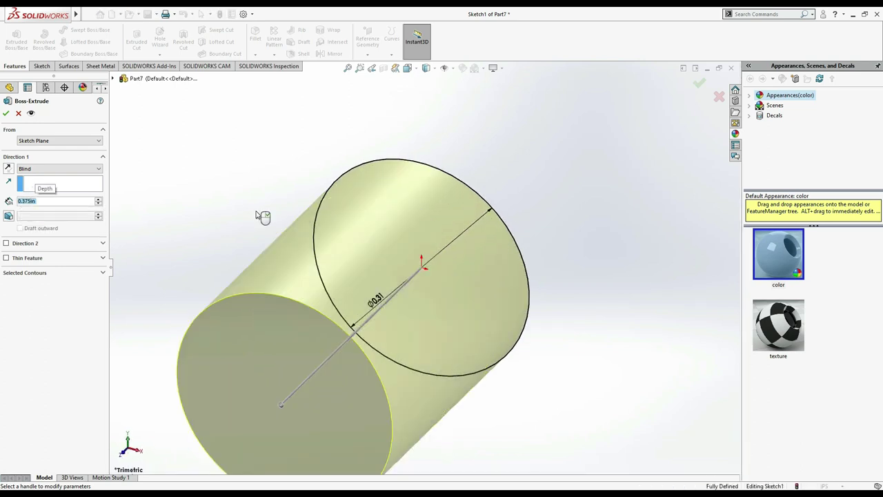
{"action": "left_click", "coordinate": [24, 170]}
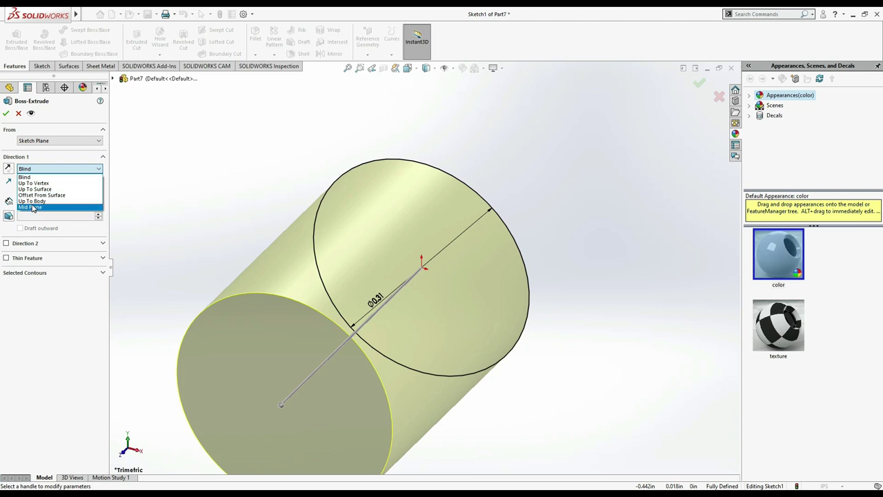
{"action": "left_click", "coordinate": [32, 207]}
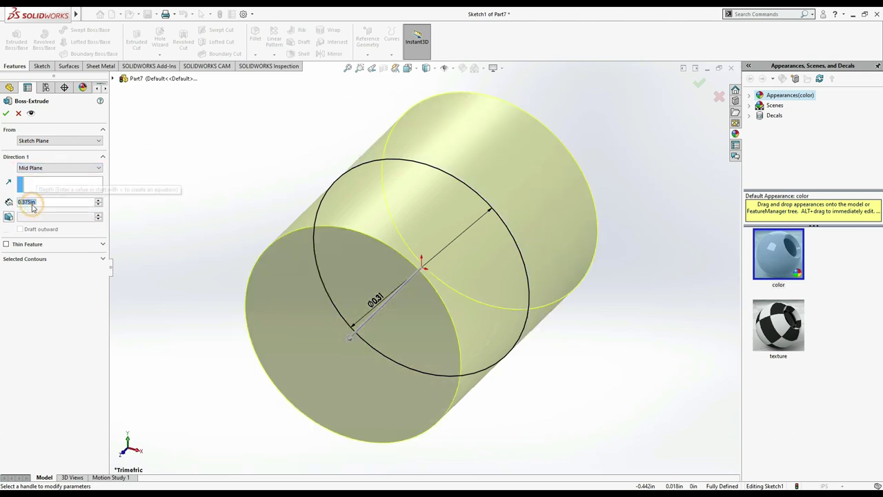
{"action": "left_click", "coordinate": [7, 113]}
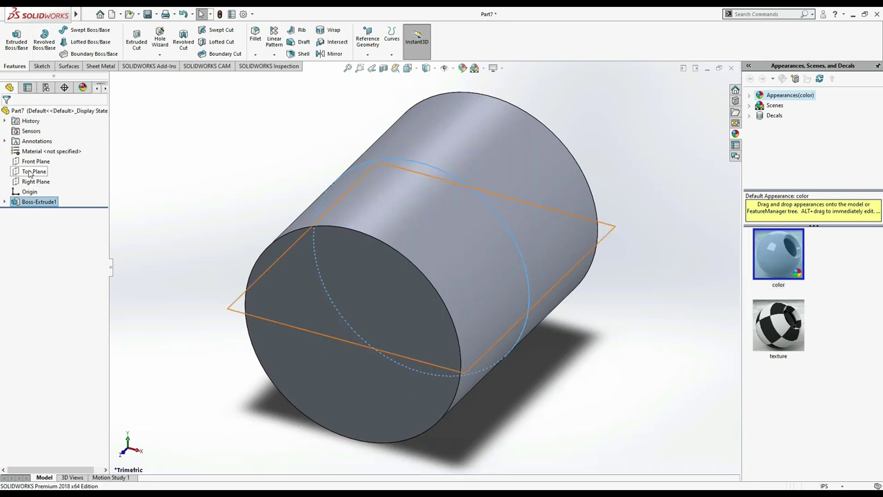
{"action": "left_click", "coordinate": [36, 161]}
On the Front Plane, sketch a circle about 0.116 in radius centred at the origin, viewed from the front
{"action": "left_click", "coordinate": [35, 147]}
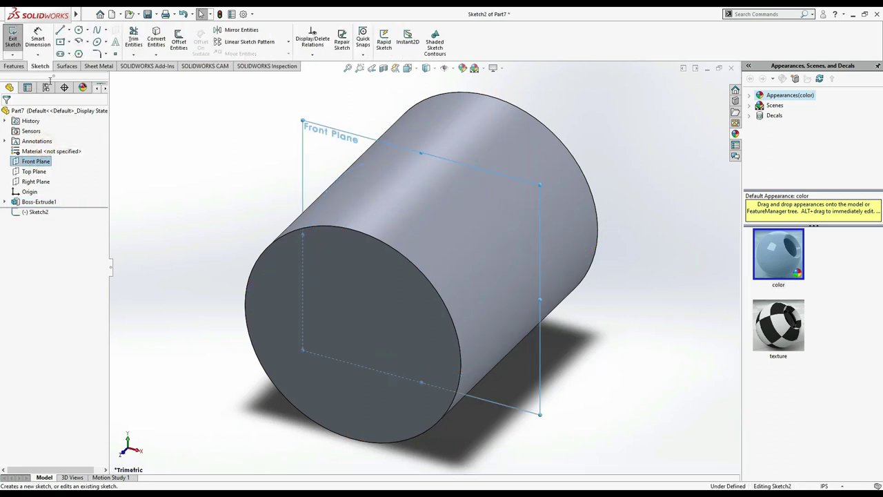
{"action": "left_click", "coordinate": [78, 30]}
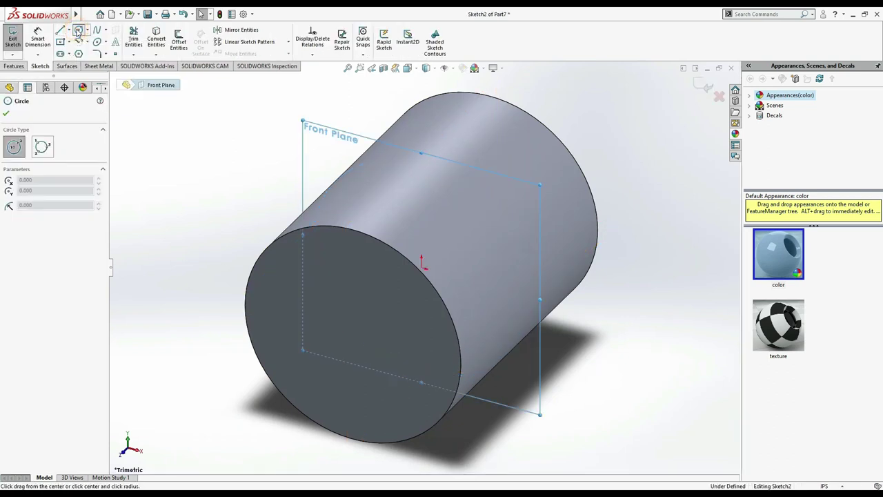
{"action": "left_click", "coordinate": [421, 267]}
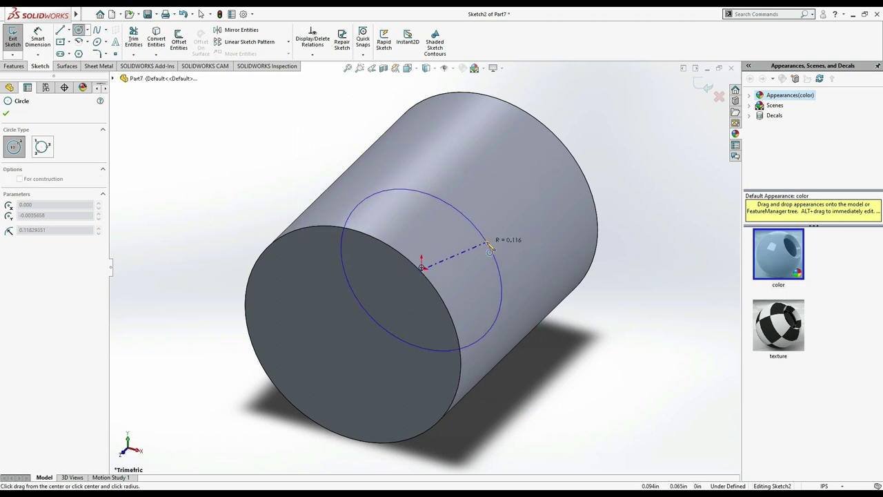
{"action": "left_click", "coordinate": [490, 249]}
{"action": "key", "text": "ctrl+1"}
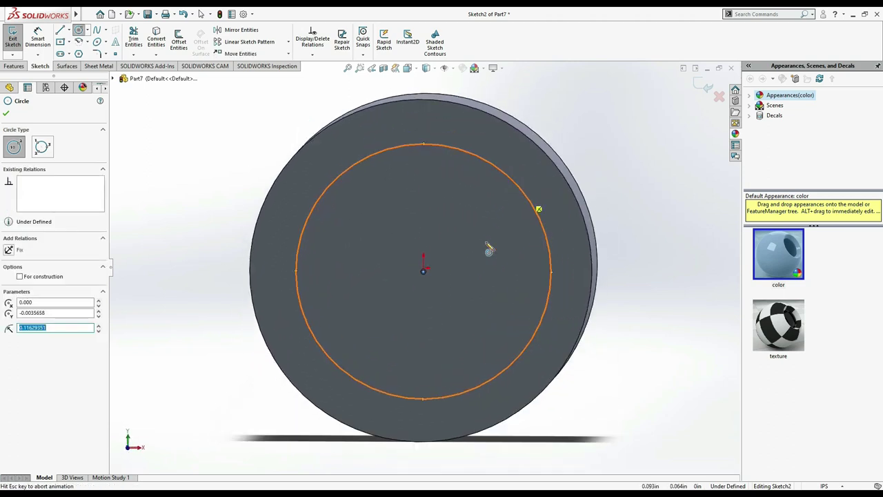
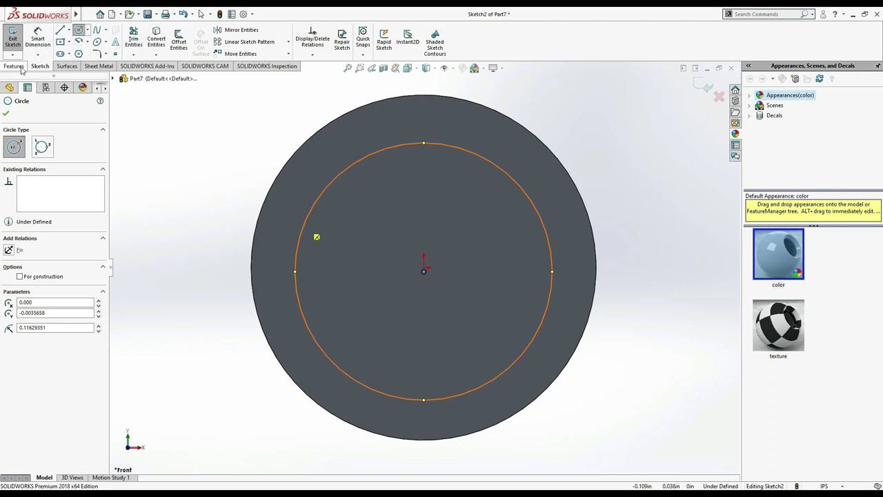
Dimension the small sketched circle to a 0.25 in diameter
{"action": "key", "text": "Escape"}
{"action": "left_click", "coordinate": [27, 42]}
{"action": "left_click", "coordinate": [323, 190]}
{"action": "left_click", "coordinate": [405, 226]}
{"action": "type", "text": "0.25"}
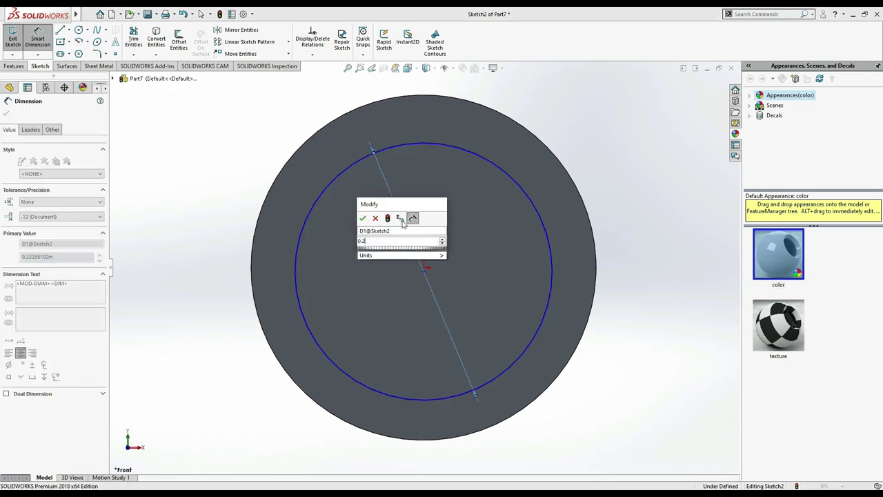
{"action": "key", "text": "Return"}
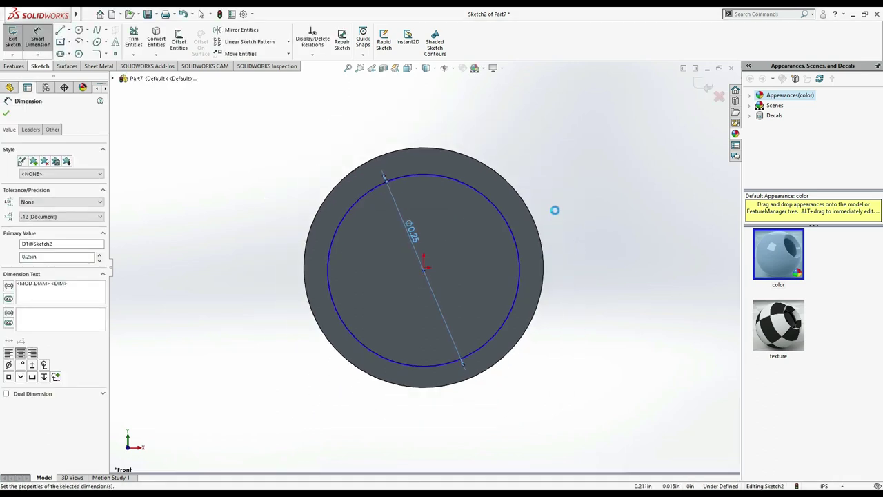
Extrude the circle 0.75 in with a Mid Plane end condition into a shaft
{"action": "left_click", "coordinate": [14, 65]}
{"action": "left_click", "coordinate": [16, 38]}
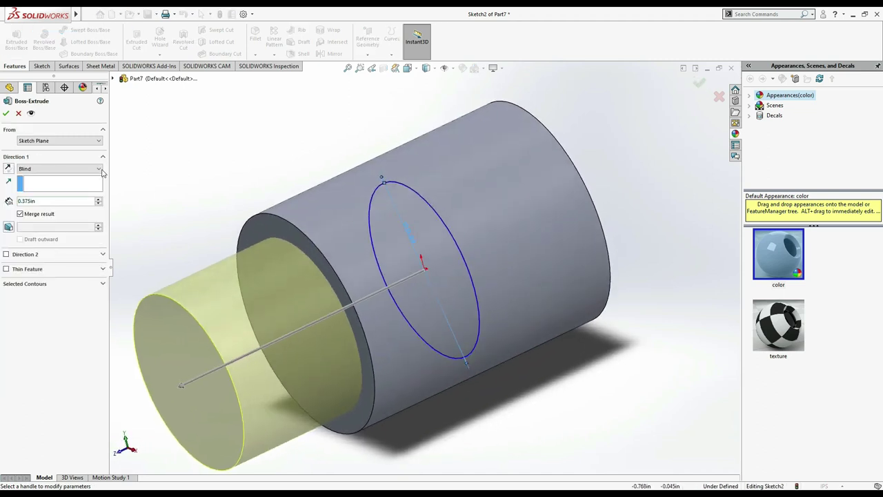
{"action": "left_click", "coordinate": [42, 200]}
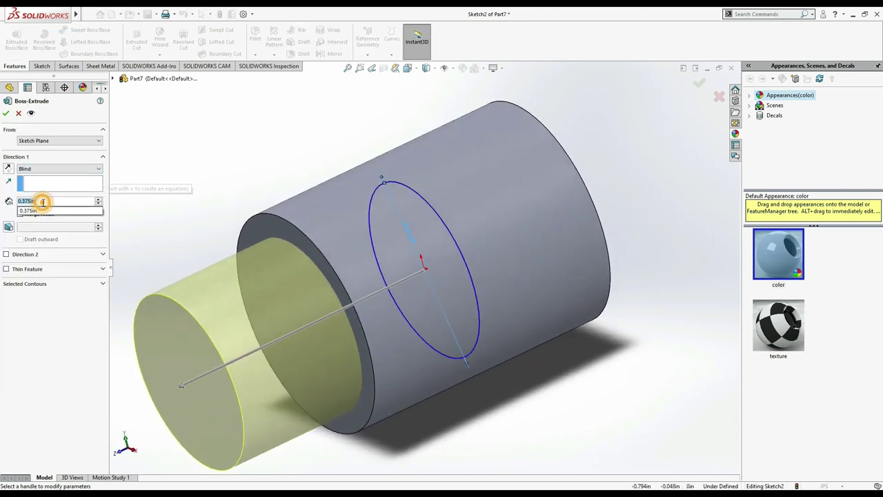
{"action": "type", "text": "0.75"}
{"action": "key", "text": "Return"}
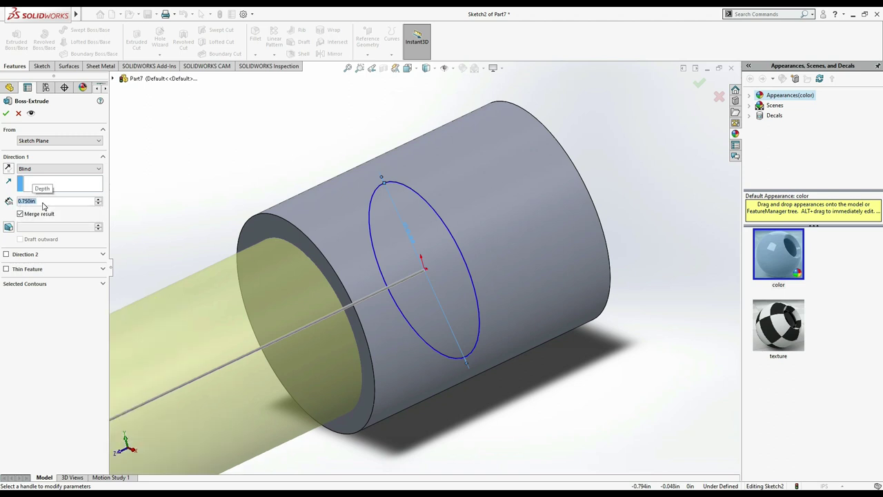
{"action": "left_click", "coordinate": [64, 168]}
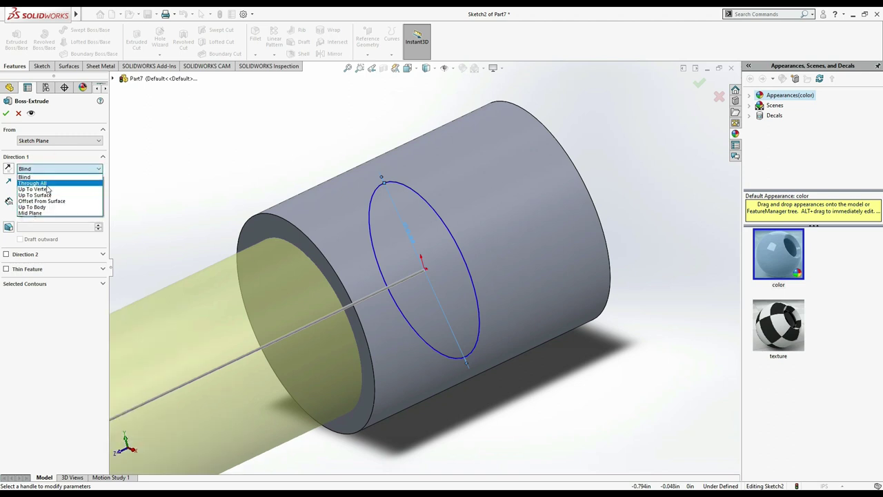
{"action": "left_click", "coordinate": [42, 216]}
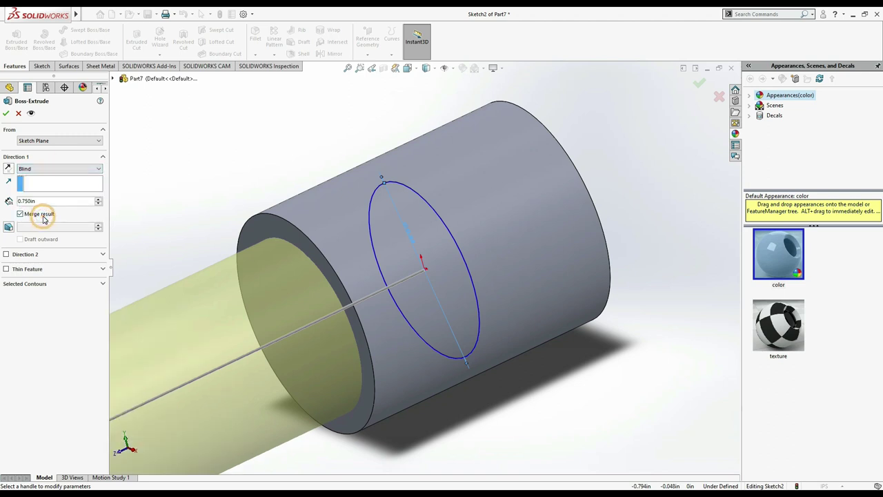
{"action": "left_click", "coordinate": [70, 175]}
{"action": "left_click", "coordinate": [61, 210]}
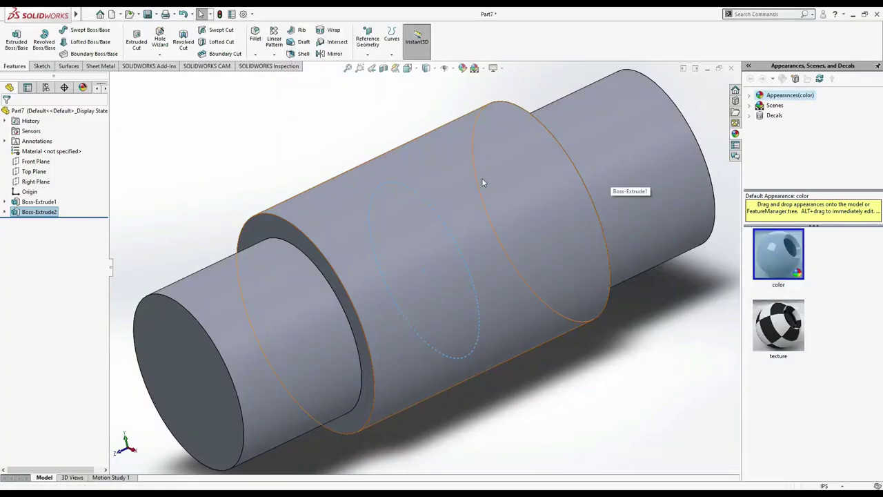
Give the whole part a light pink appearance
{"action": "key", "text": "z"}
{"action": "key", "text": "z"}
{"action": "left_click", "coordinate": [460, 70]}
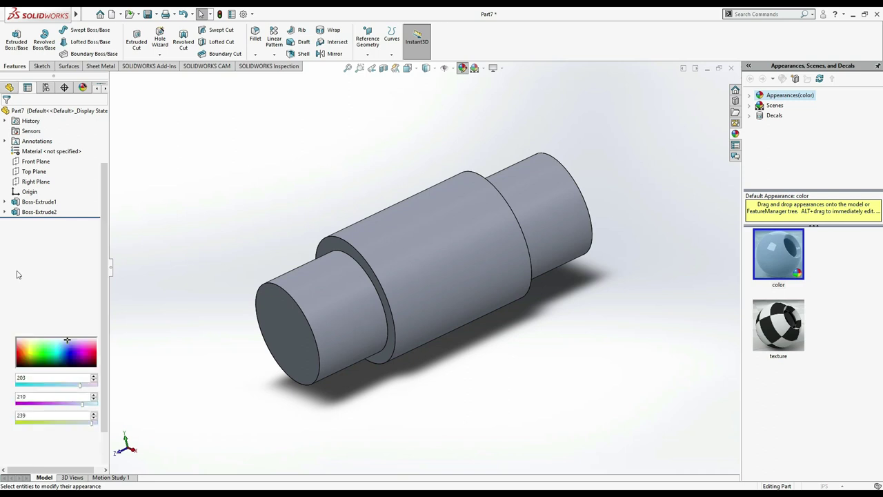
{"action": "left_click", "coordinate": [56, 341]}
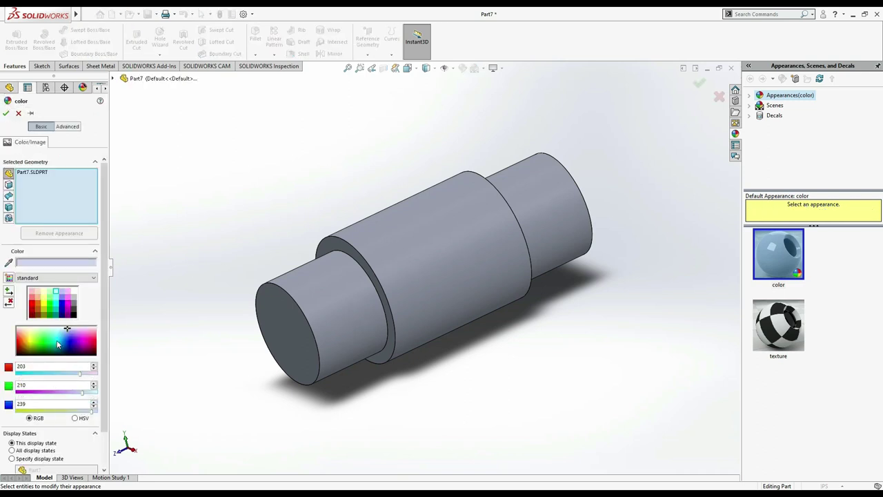
{"action": "left_click", "coordinate": [93, 338]}
{"action": "left_click", "coordinate": [96, 334]}
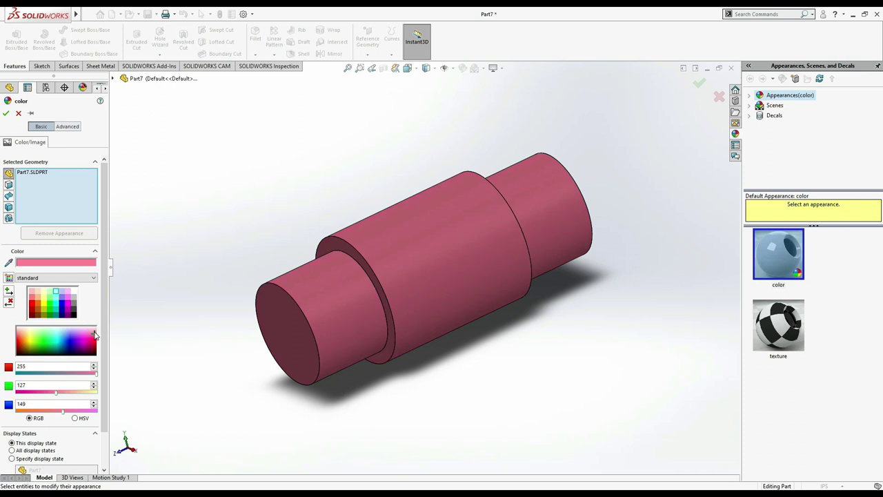
{"action": "left_click", "coordinate": [7, 113]}
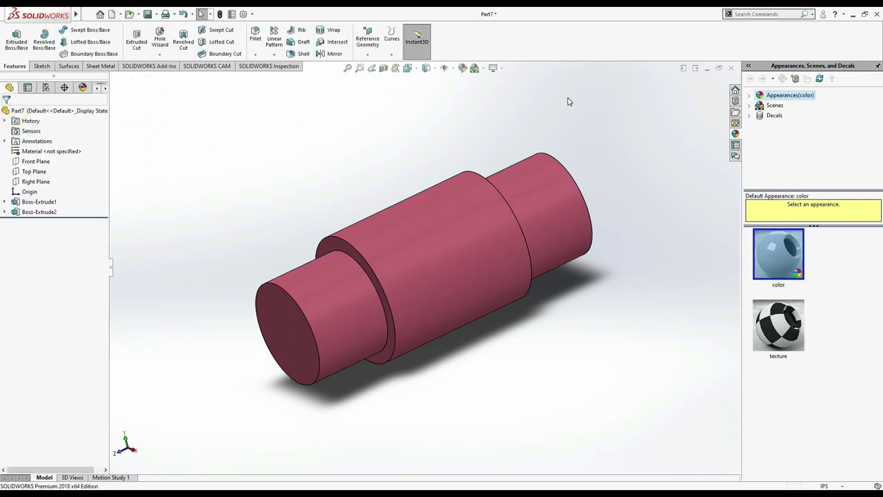
Close the part and save it as 'pon' in the assembly drawing folder
{"action": "left_click", "coordinate": [733, 71]}
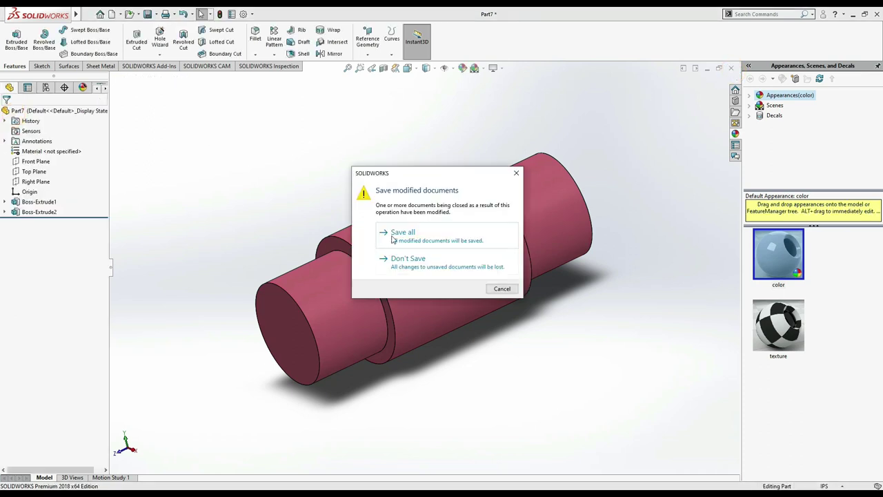
{"action": "left_click", "coordinate": [393, 238]}
{"action": "type", "text": "p"}
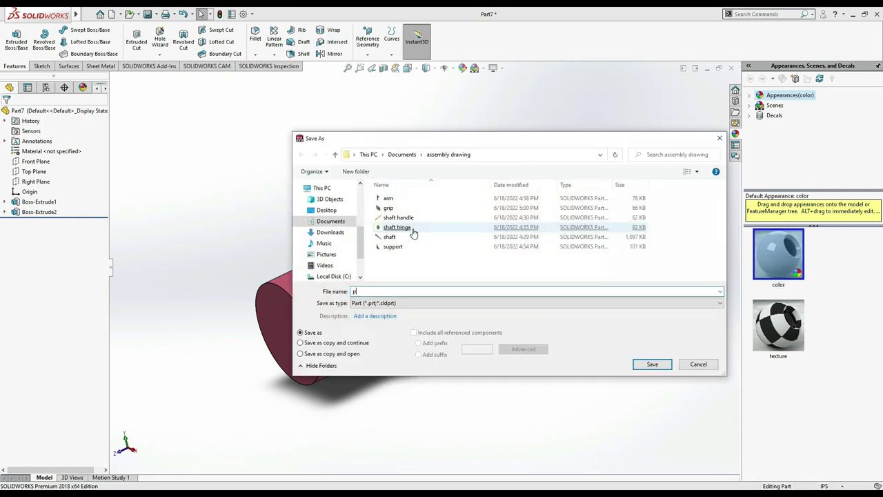
{"action": "type", "text": "on a"}
{"action": "key", "text": "Return"}
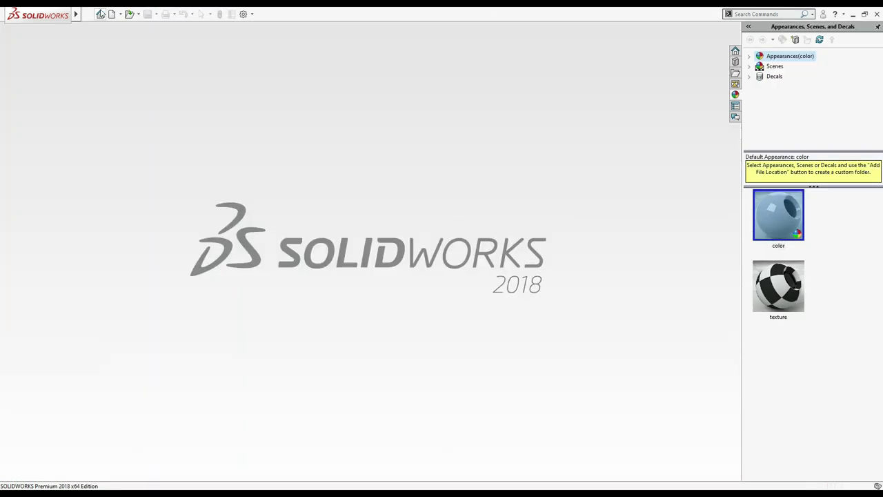
Create a new part in IPS inch units and start a sketch on the Front Plane
{"action": "left_click", "coordinate": [111, 14]}
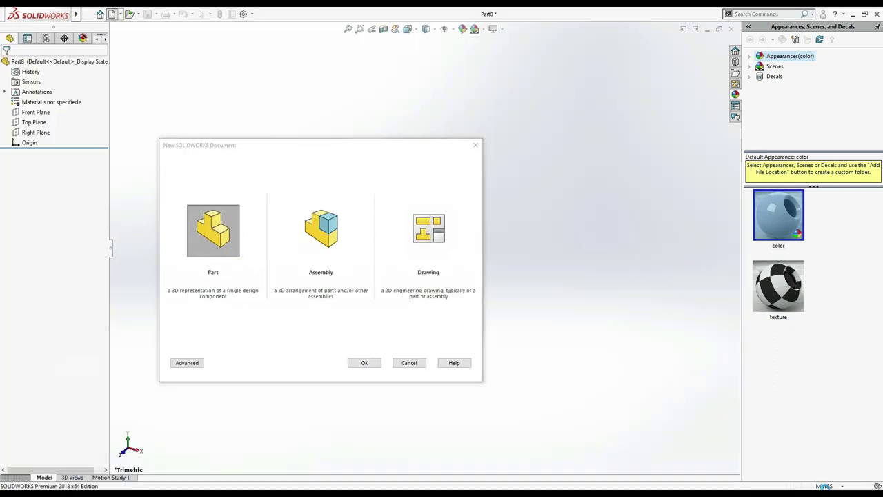
{"action": "left_click", "coordinate": [824, 485]}
{"action": "left_click", "coordinate": [813, 461]}
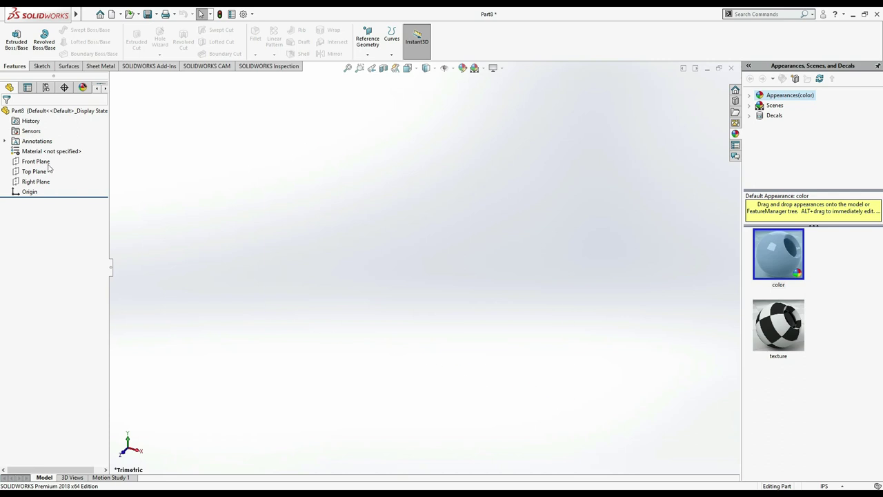
{"action": "left_click", "coordinate": [49, 161]}
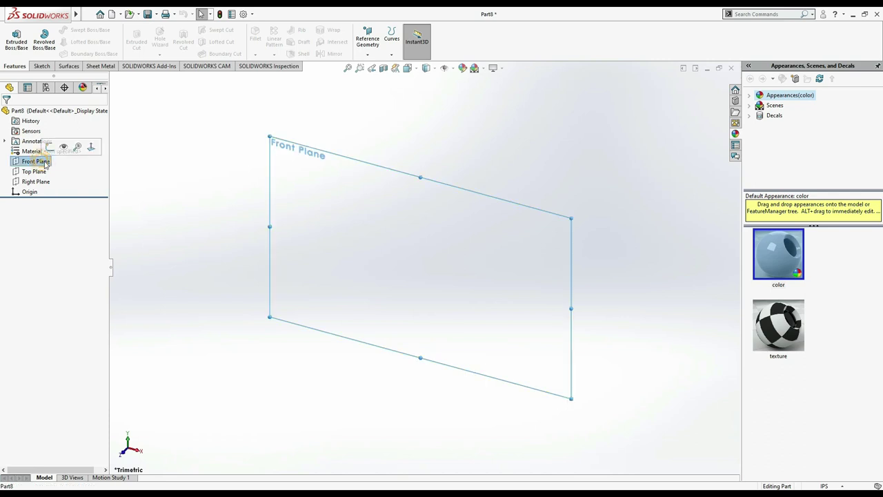
{"action": "left_click", "coordinate": [61, 147]}
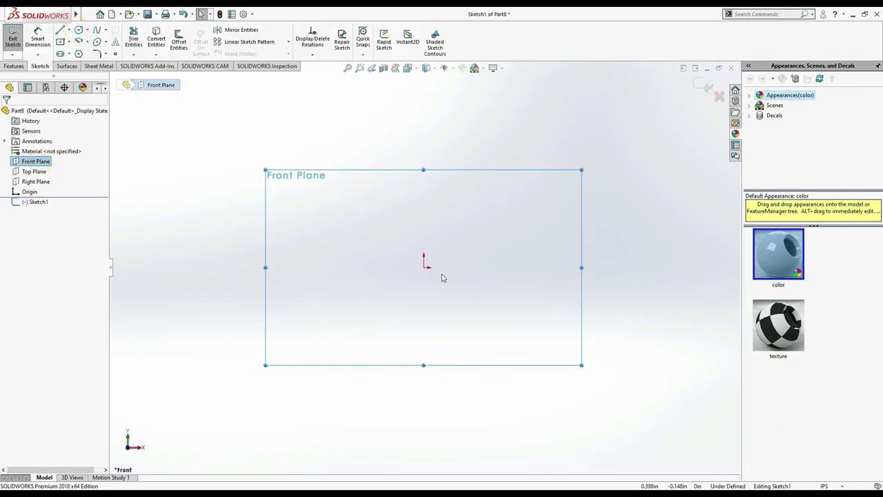
Sketch a circle centred on the origin and dimension it to 0.312 in diameter
{"action": "left_click", "coordinate": [80, 31]}
{"action": "left_click", "coordinate": [424, 266]}
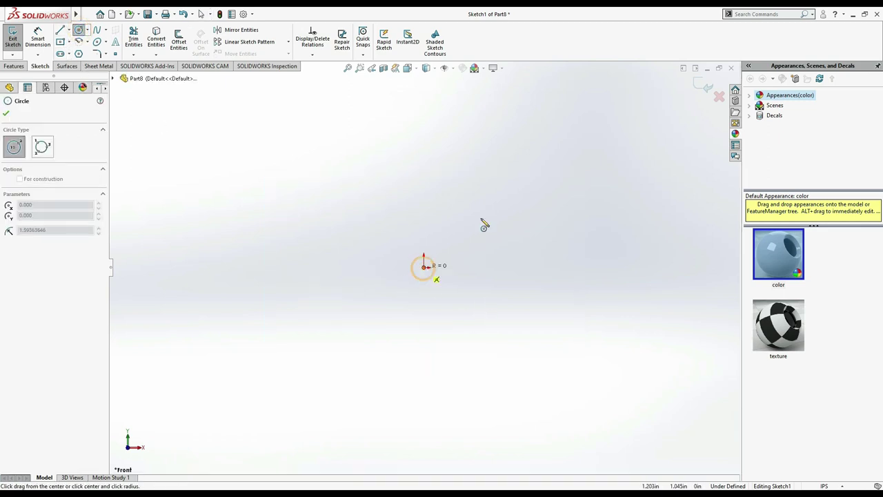
{"action": "left_click", "coordinate": [485, 225]}
{"action": "left_click", "coordinate": [37, 38]}
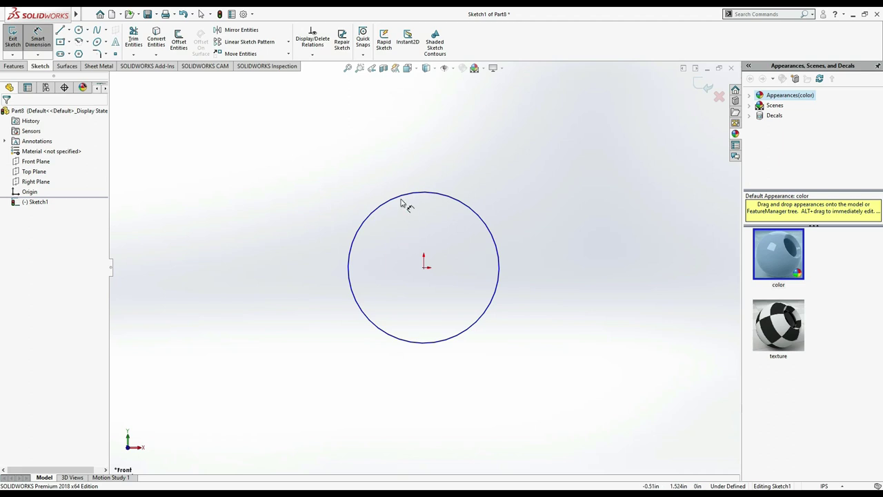
{"action": "left_click", "coordinate": [401, 201]}
{"action": "left_click", "coordinate": [405, 218]}
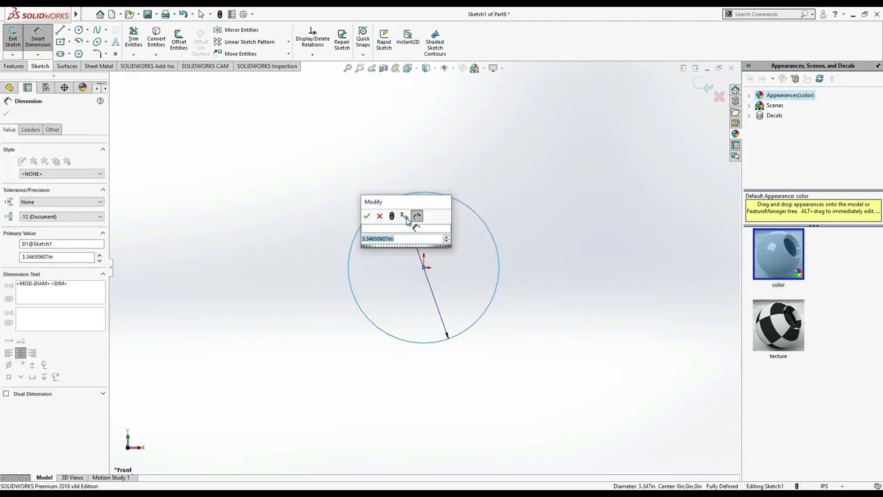
{"action": "type", "text": "0.312"}
{"action": "key", "text": "Return"}
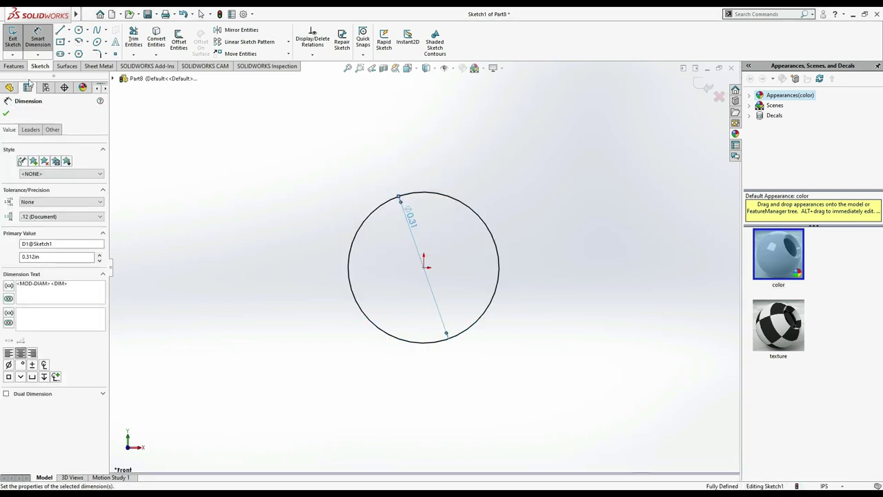
Extrude the circle 0.75 in mid-plane into a cylinder
{"action": "left_click", "coordinate": [13, 65]}
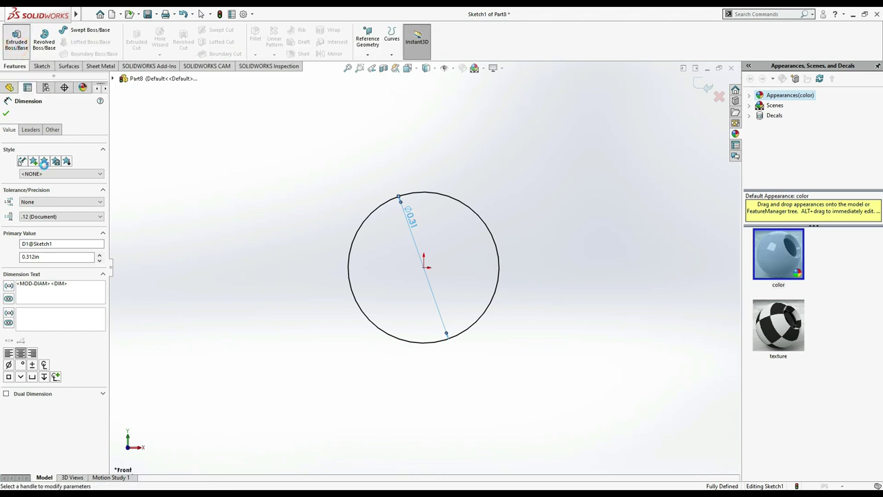
{"action": "left_click", "coordinate": [59, 168]}
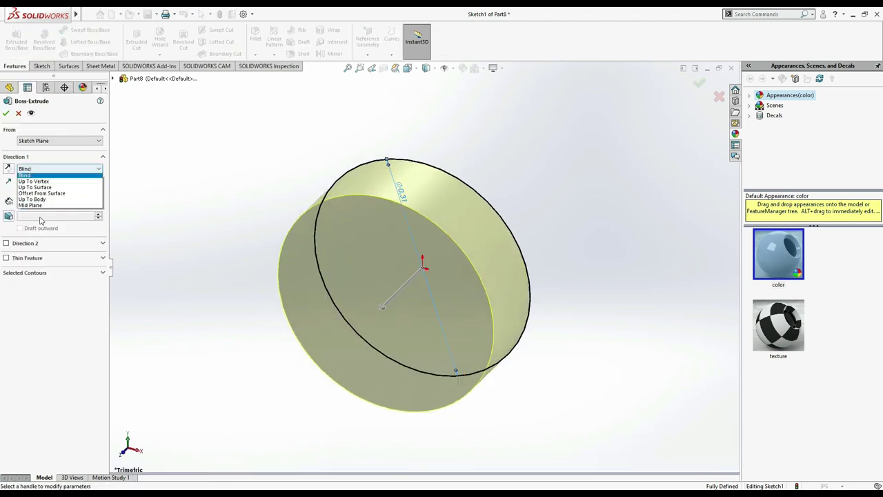
{"action": "left_click", "coordinate": [35, 205]}
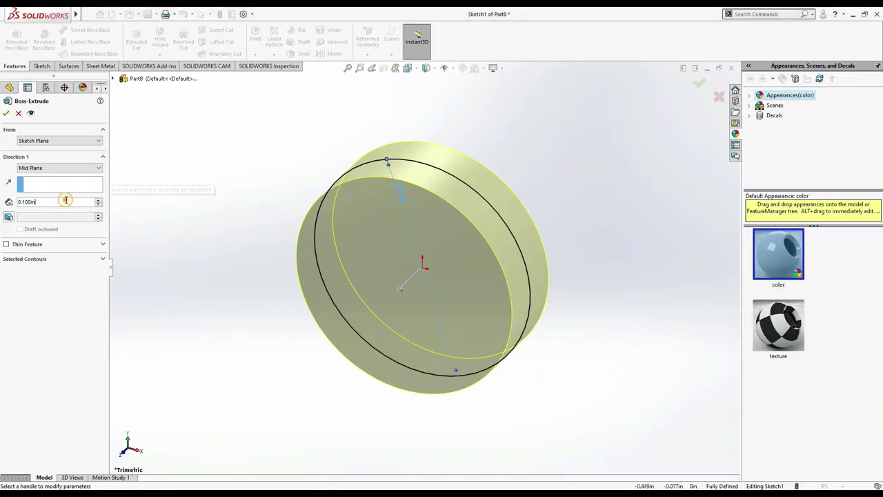
{"action": "type", "text": ".75"}
{"action": "key", "text": "Return"}
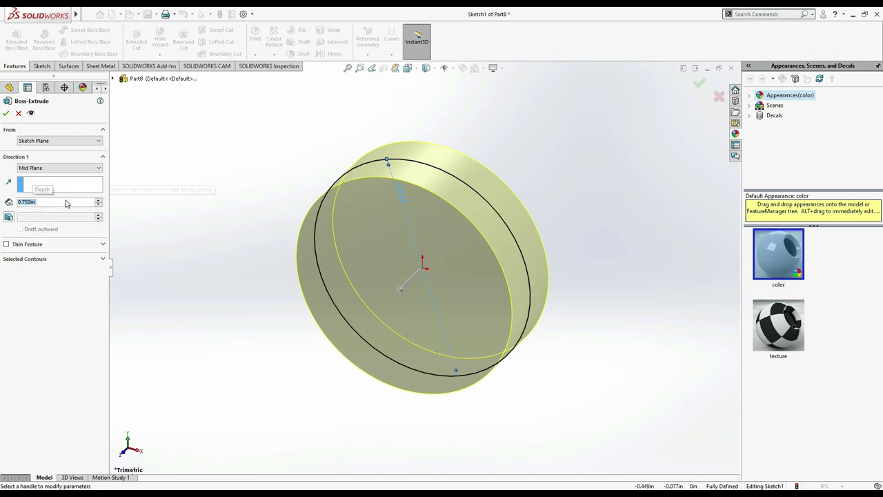
{"action": "left_click", "coordinate": [6, 114]}
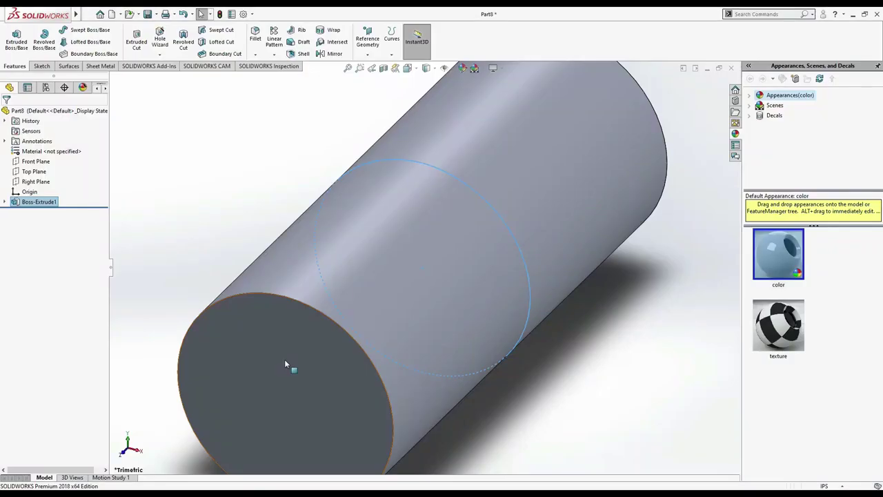
{"action": "left_click", "coordinate": [35, 161]}
Sketch a circle at the origin on the Front Plane, dimensioned to 0.25 in diameter
{"action": "left_click", "coordinate": [46, 147]}
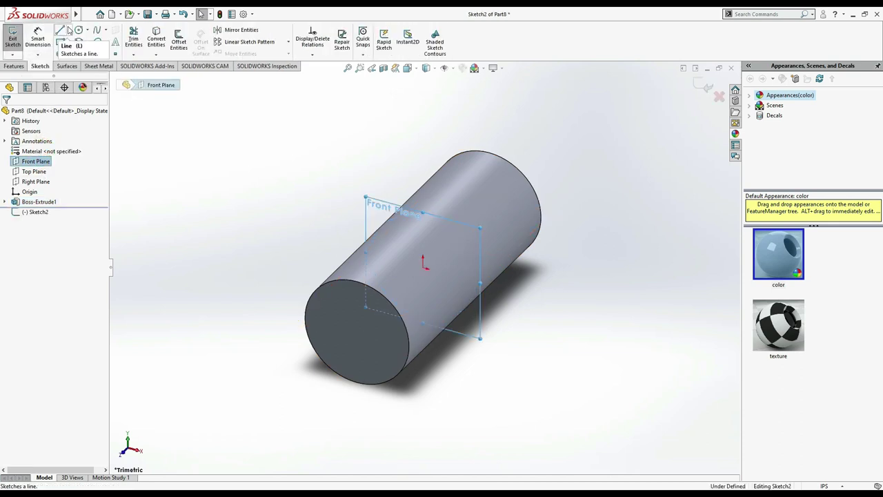
{"action": "left_click", "coordinate": [422, 269]}
{"action": "left_click", "coordinate": [453, 274]}
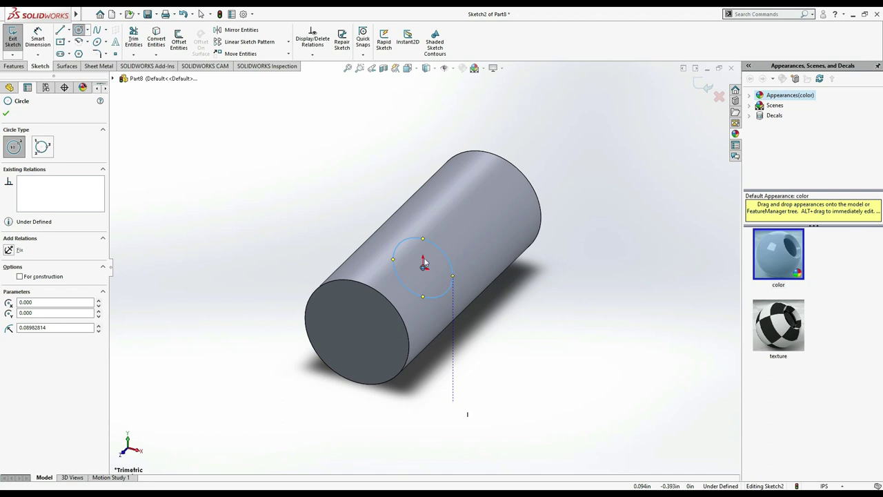
{"action": "left_click", "coordinate": [42, 37]}
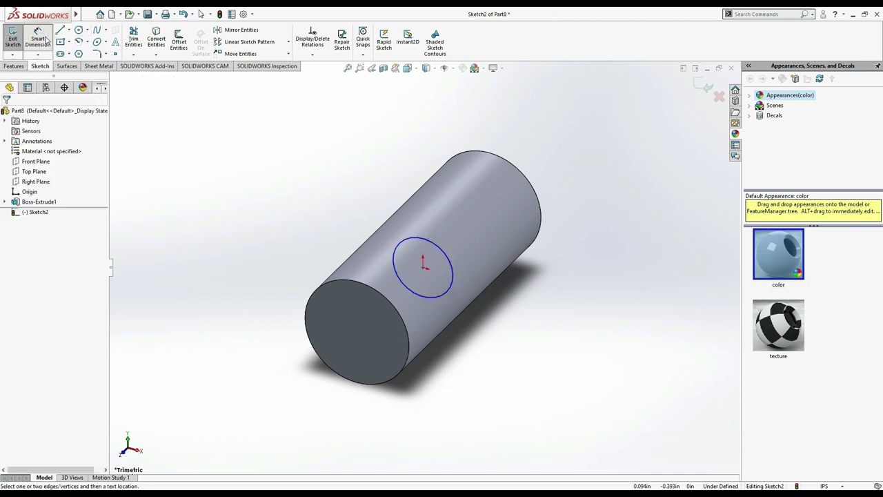
{"action": "left_click", "coordinate": [453, 284]}
{"action": "left_click", "coordinate": [533, 306]}
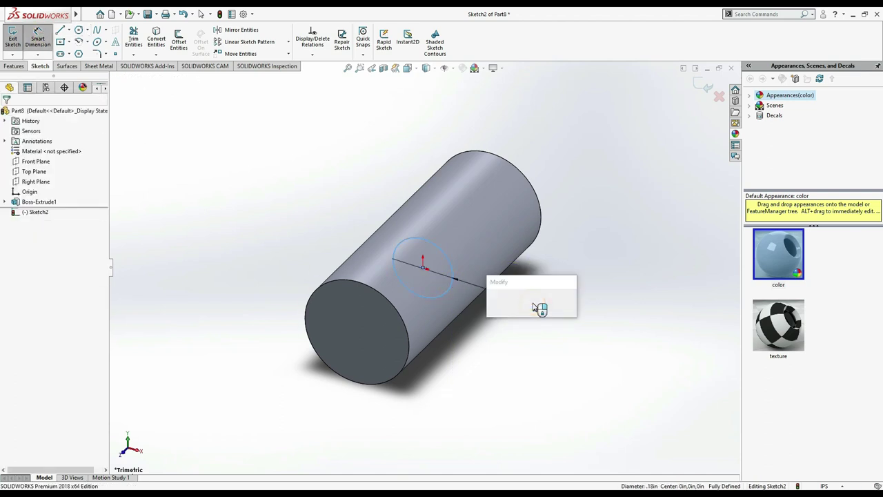
{"action": "type", "text": "0.25"}
{"action": "key", "text": "Return"}
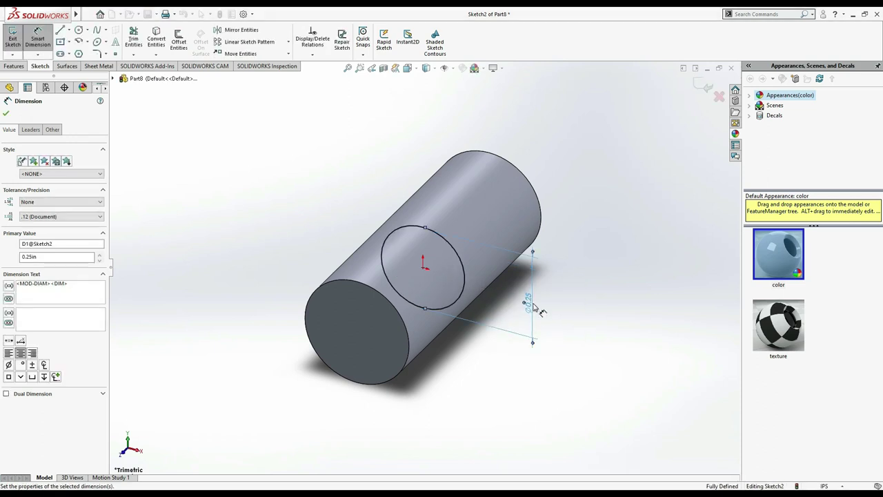
{"action": "left_click", "coordinate": [5, 113]}
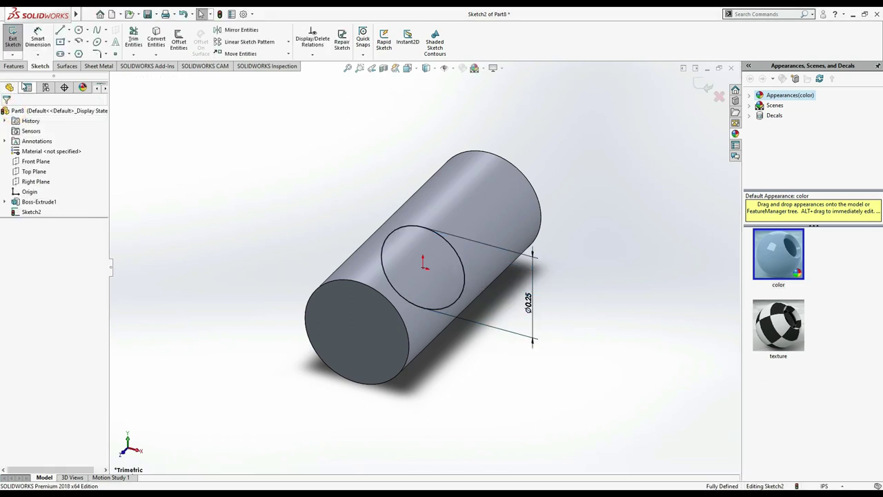
Extrude the 0.25 in circle 1.125 in with a Mid Plane end condition
{"action": "left_click", "coordinate": [21, 67]}
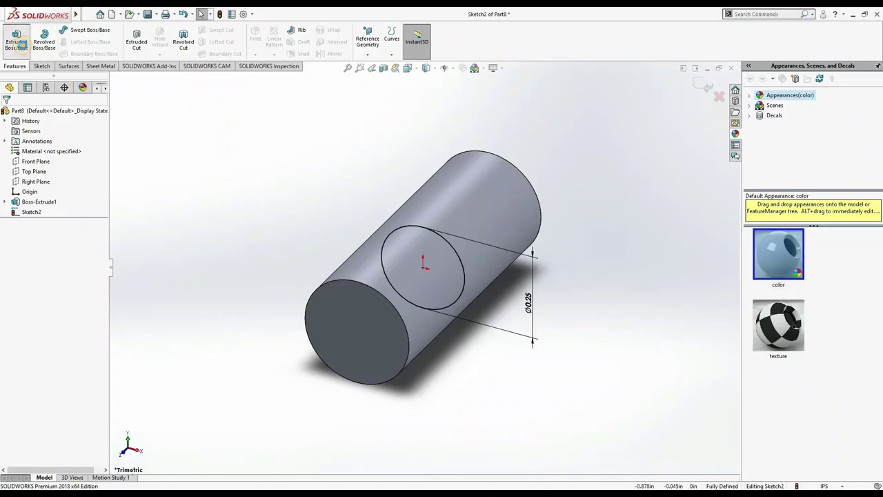
{"action": "left_click", "coordinate": [15, 40]}
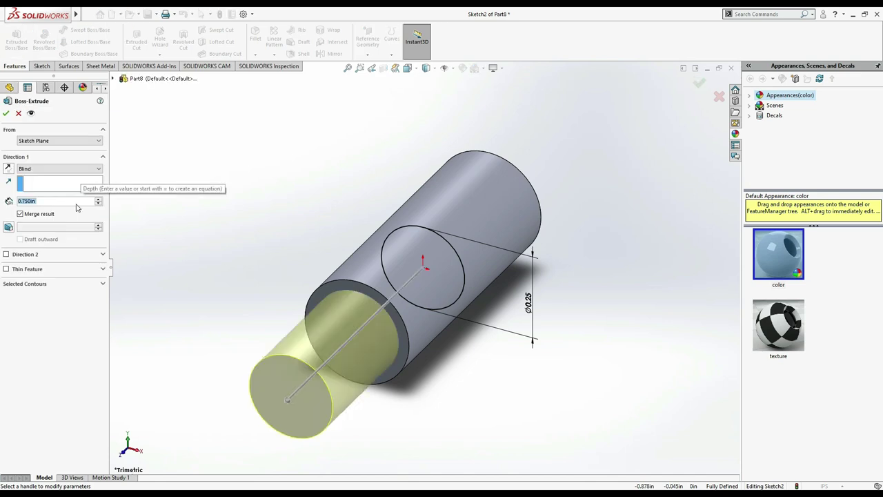
{"action": "type", "text": "1.125"}
{"action": "key", "text": "Return"}
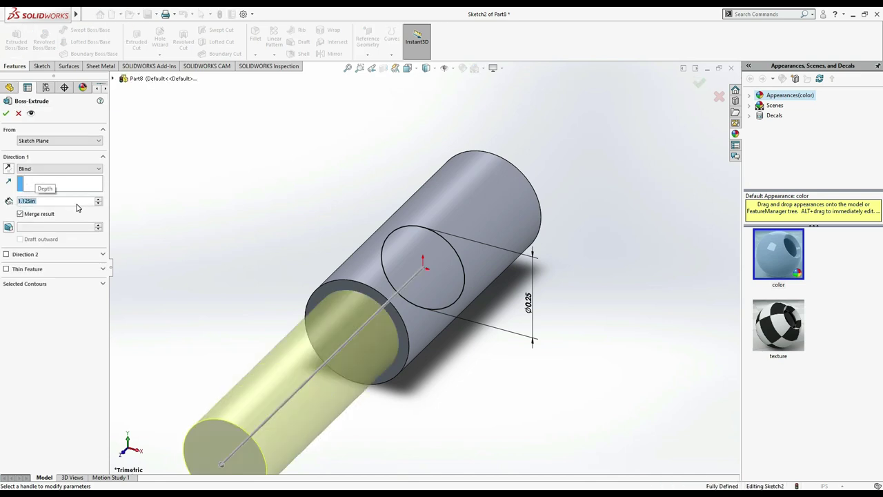
{"action": "left_click", "coordinate": [80, 169]}
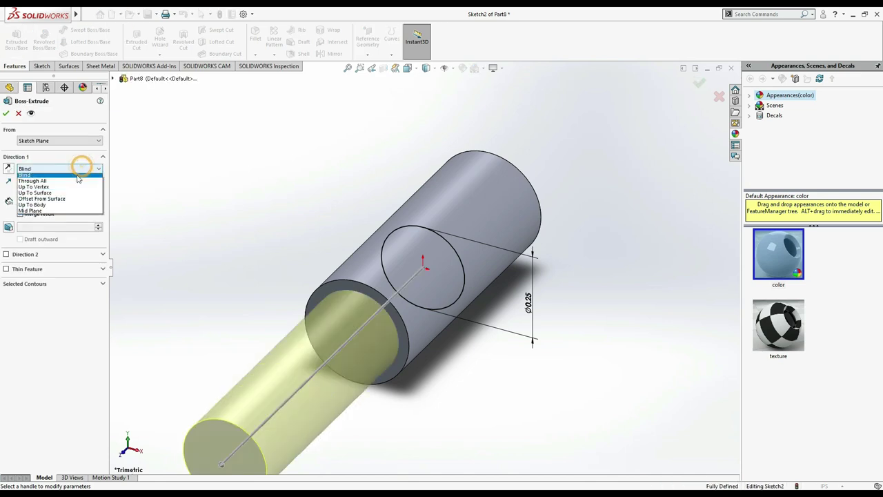
{"action": "left_click", "coordinate": [60, 211]}
{"action": "left_click", "coordinate": [7, 113]}
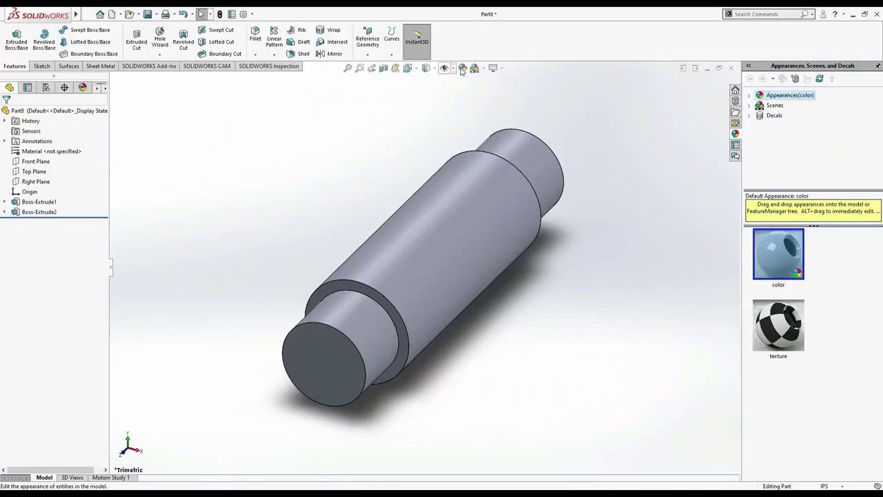
Set the pin's appearance colour to orange
{"action": "left_click", "coordinate": [462, 69]}
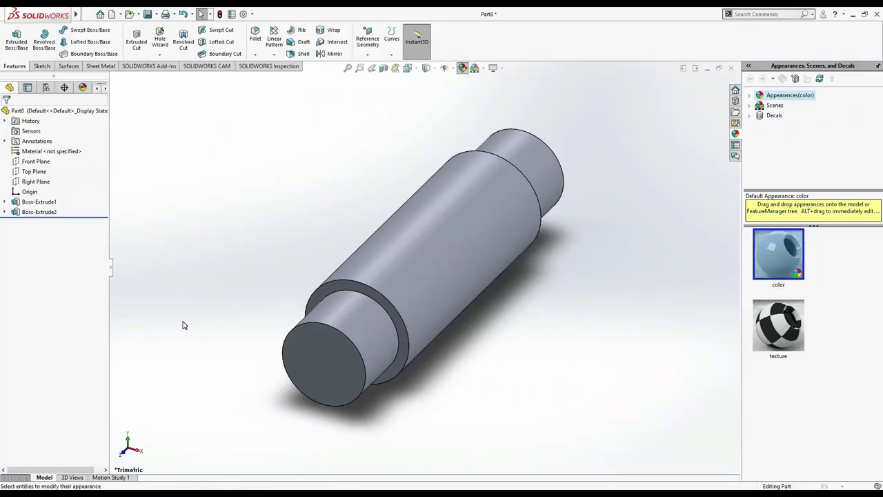
{"action": "left_click", "coordinate": [80, 347]}
{"action": "left_click", "coordinate": [86, 339]}
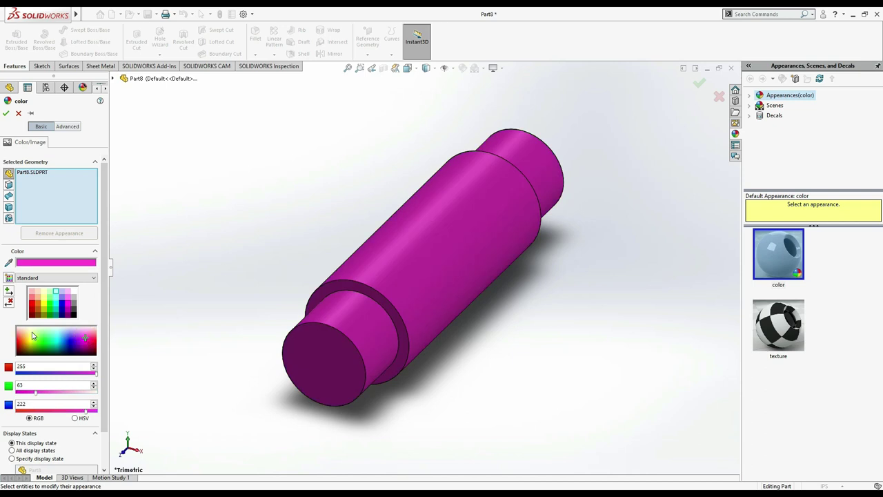
{"action": "left_click", "coordinate": [32, 338]}
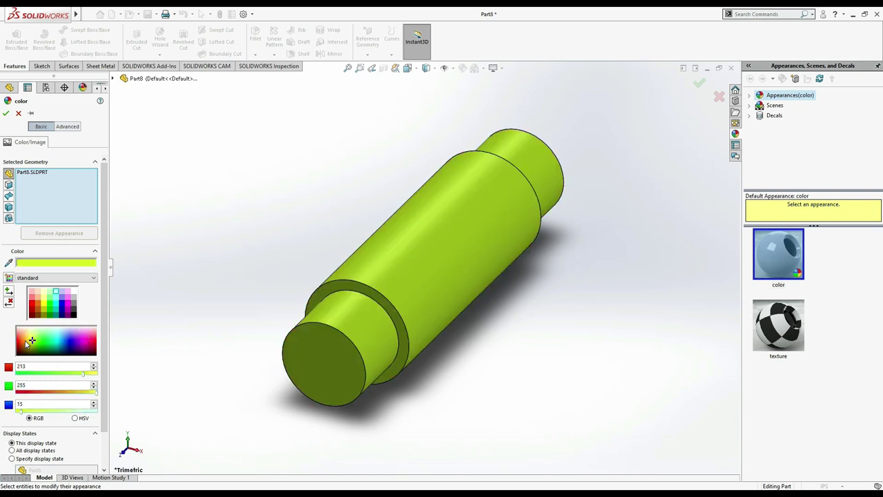
{"action": "left_click", "coordinate": [22, 339]}
{"action": "left_click", "coordinate": [6, 111]}
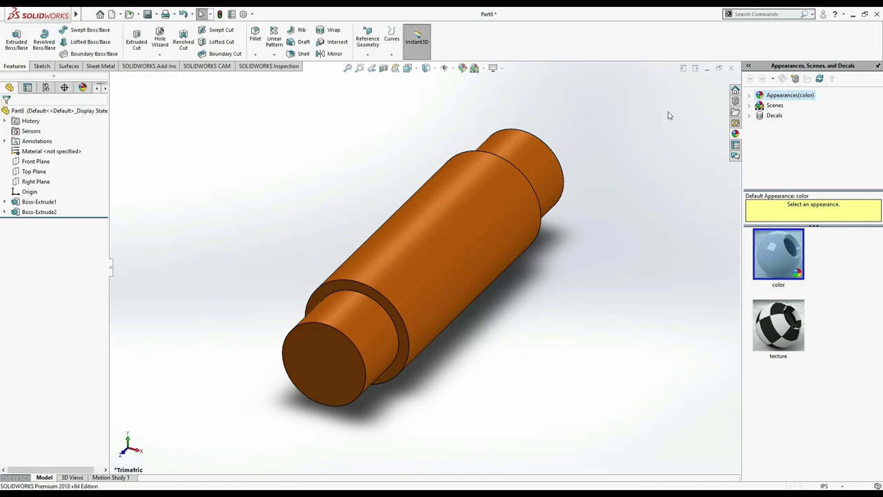
Close the pin, save it as 'pi' in the assembly drawing folder, and start a new part
{"action": "left_click", "coordinate": [732, 68]}
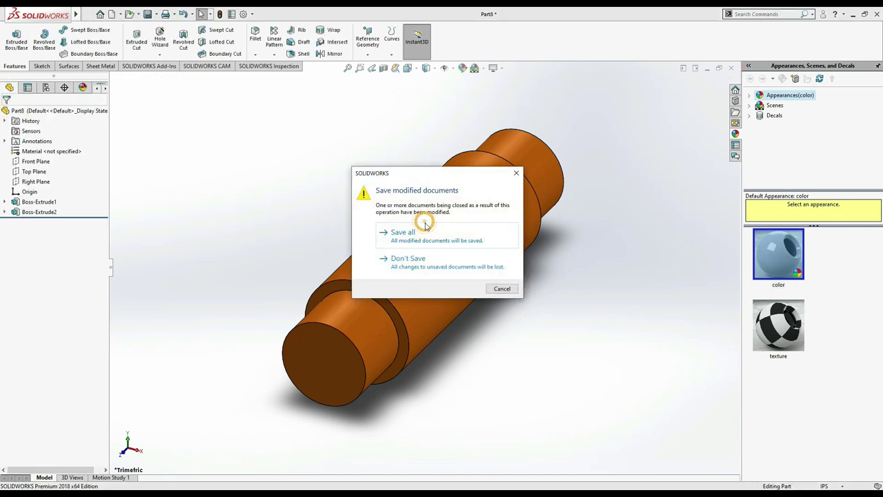
{"action": "left_click", "coordinate": [418, 241]}
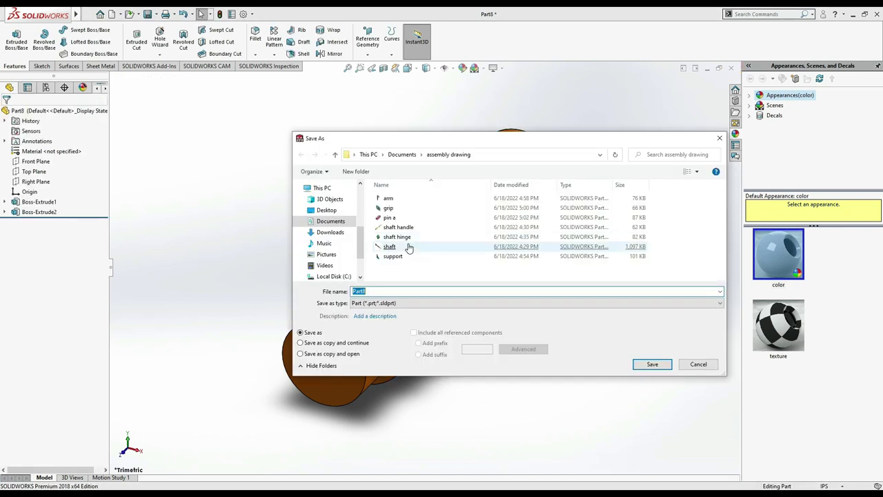
{"action": "type", "text": "pin"}
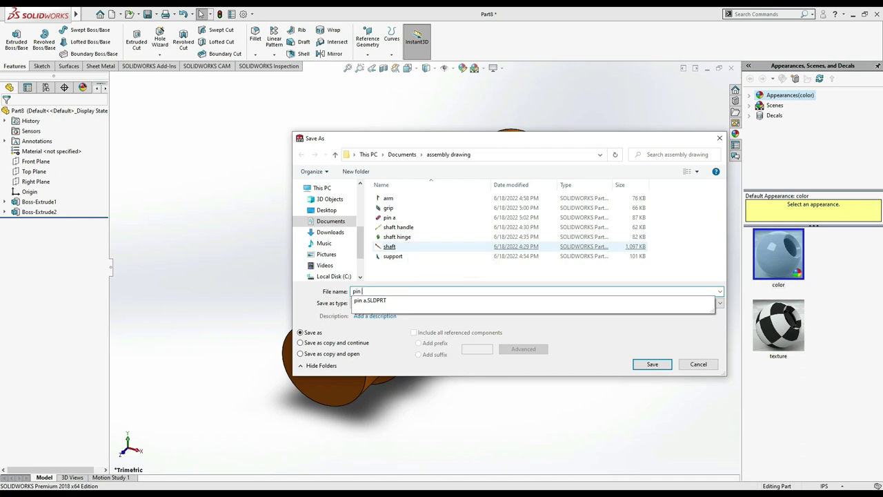
{"action": "key", "text": "Return"}
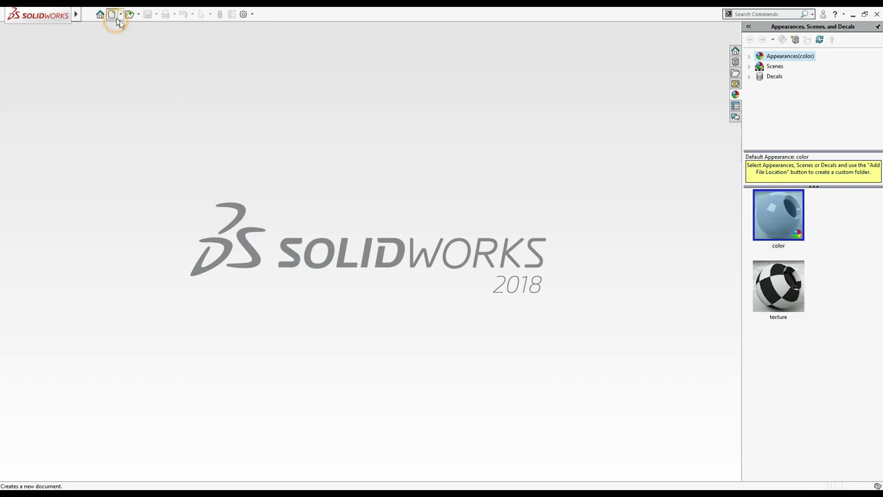
{"action": "left_click", "coordinate": [116, 18]}
{"action": "double_click", "coordinate": [225, 250]}
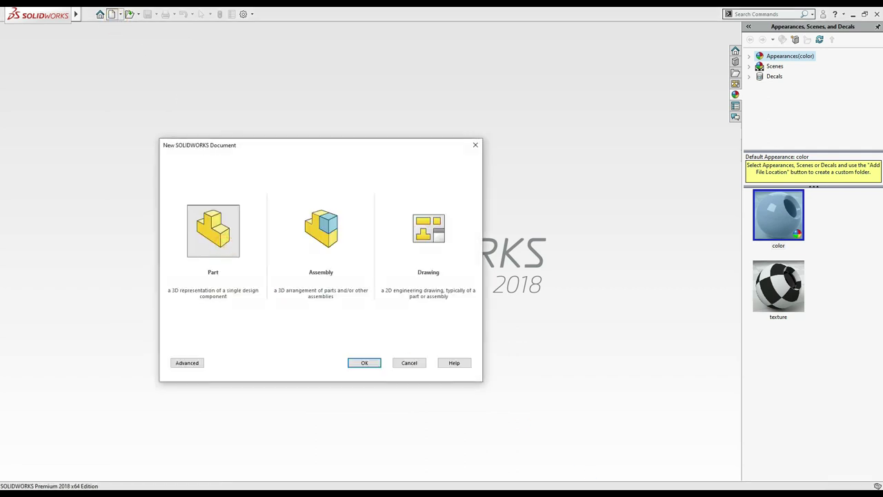
Switch the new part to IPS inch units and start a sketch on the Front Plane
{"action": "left_click", "coordinate": [828, 486]}
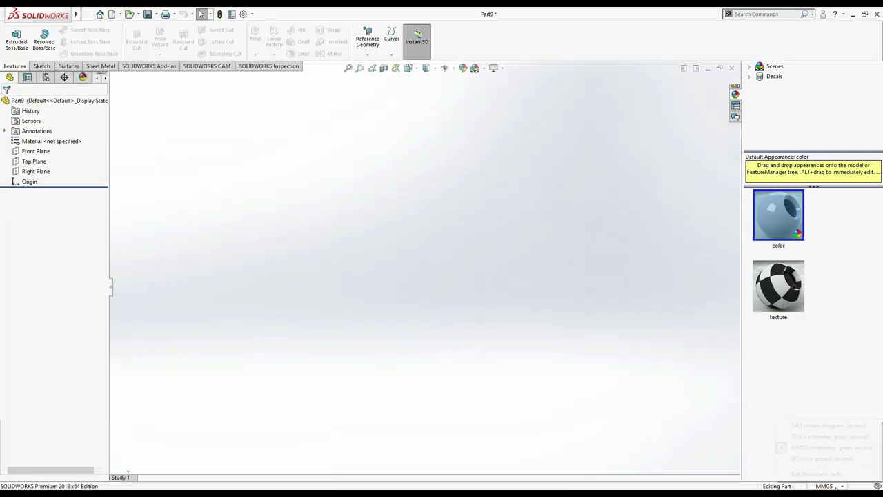
{"action": "left_click", "coordinate": [807, 458]}
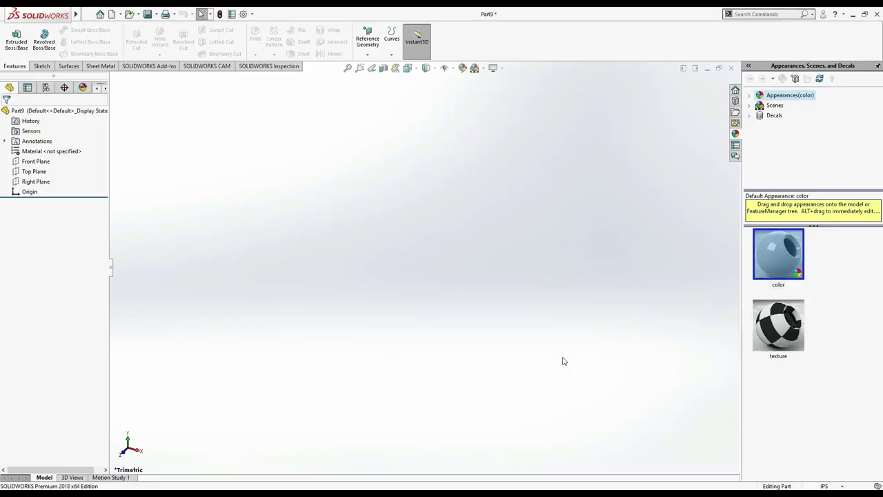
{"action": "left_click", "coordinate": [35, 160]}
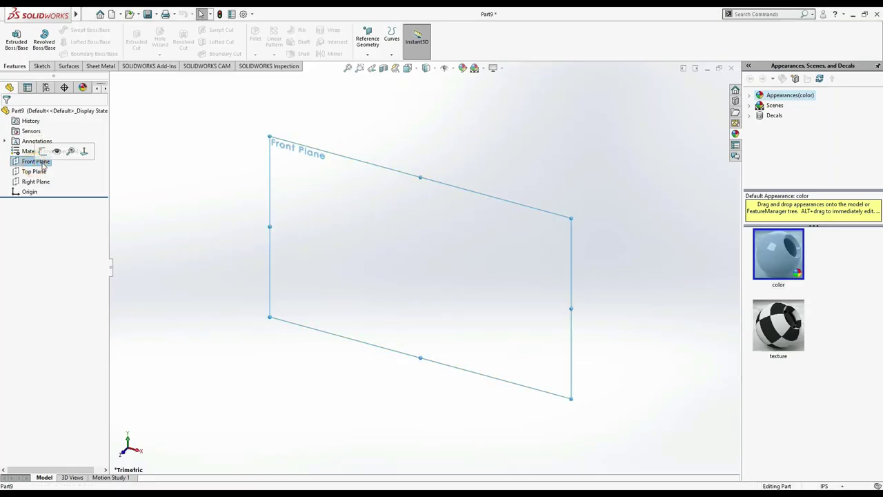
{"action": "left_click", "coordinate": [46, 150]}
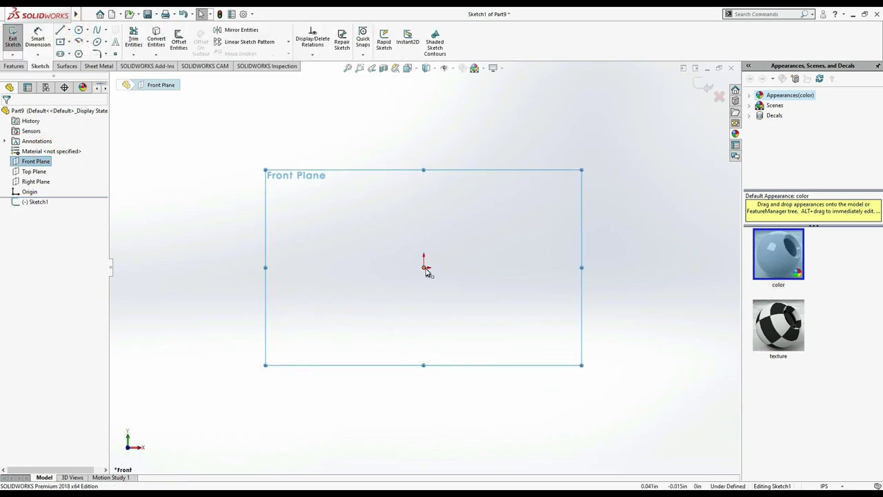
Sketch a circle centred on the origin and dimension it to 0.312 in diameter
{"action": "left_click", "coordinate": [78, 30]}
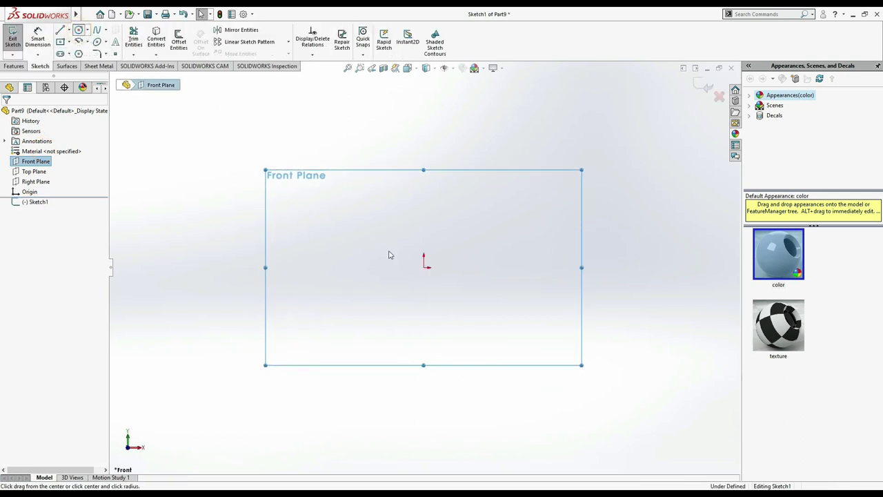
{"action": "left_click", "coordinate": [423, 268]}
{"action": "left_click", "coordinate": [438, 236]}
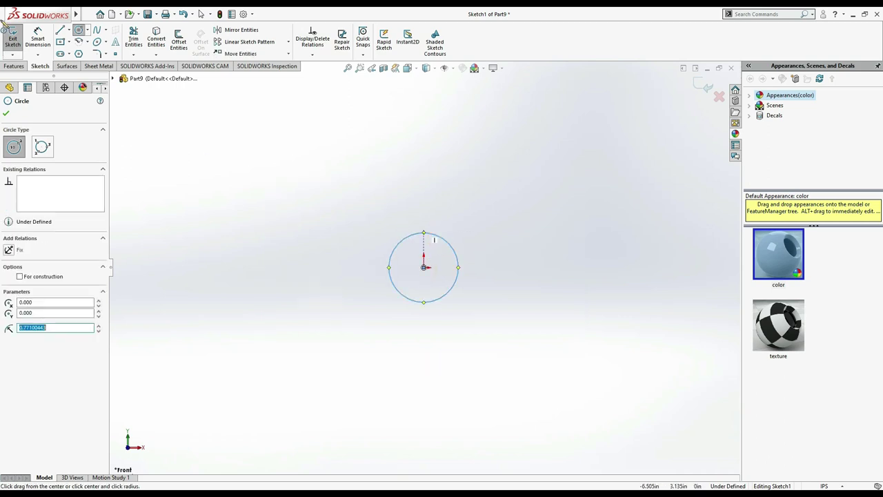
{"action": "left_click", "coordinate": [36, 42]}
{"action": "left_click", "coordinate": [398, 243]}
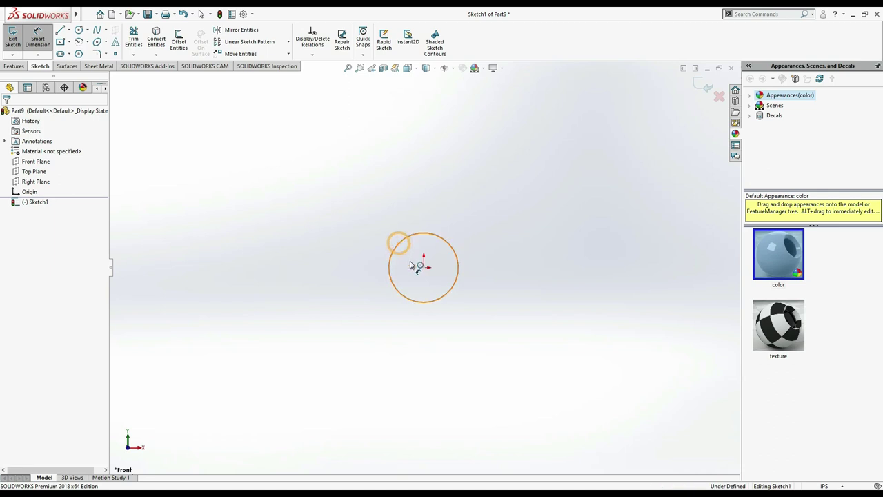
{"action": "left_click", "coordinate": [414, 265]}
{"action": "type", "text": "0.312"}
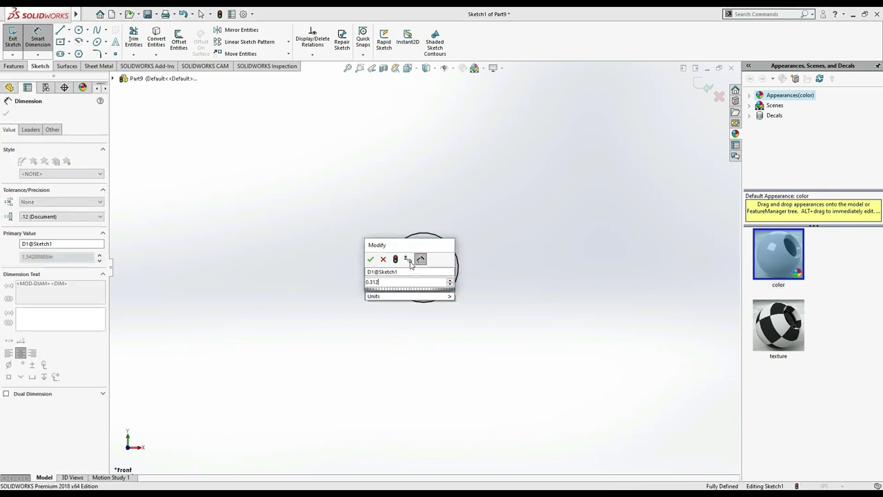
{"action": "key", "text": "Return"}
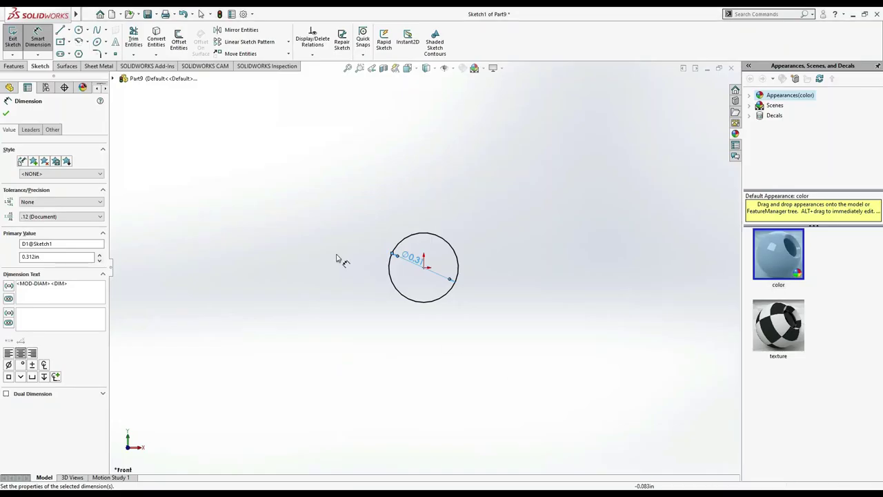
Extrude the circle 0.375 in mid-plane into a cylinder
{"action": "left_click", "coordinate": [12, 66]}
{"action": "left_click", "coordinate": [16, 38]}
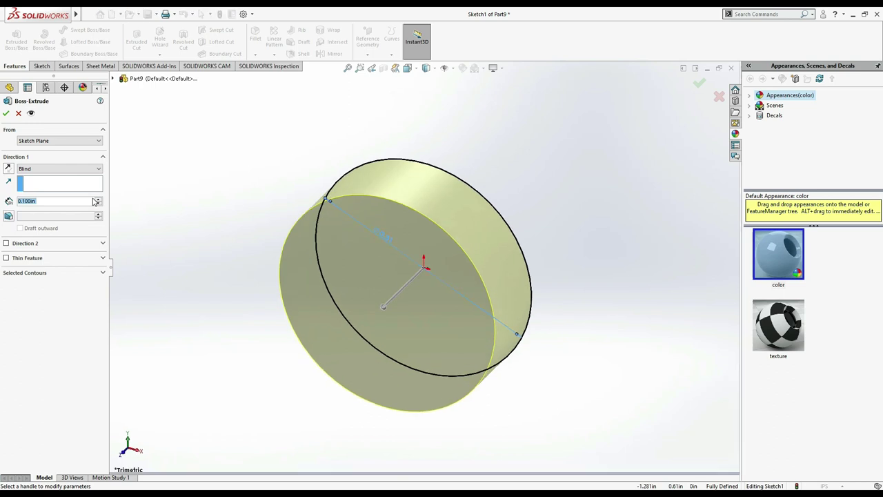
{"action": "type", "text": "0.375"}
{"action": "key", "text": "Return"}
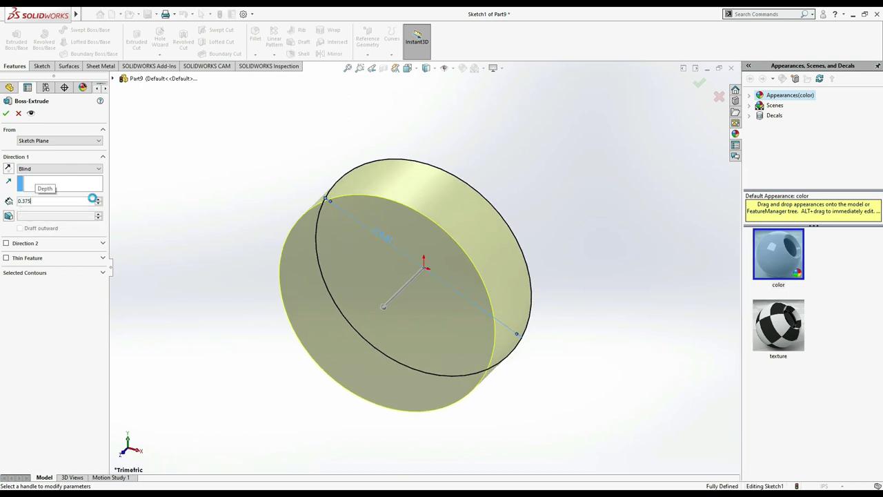
{"action": "left_click", "coordinate": [99, 169]}
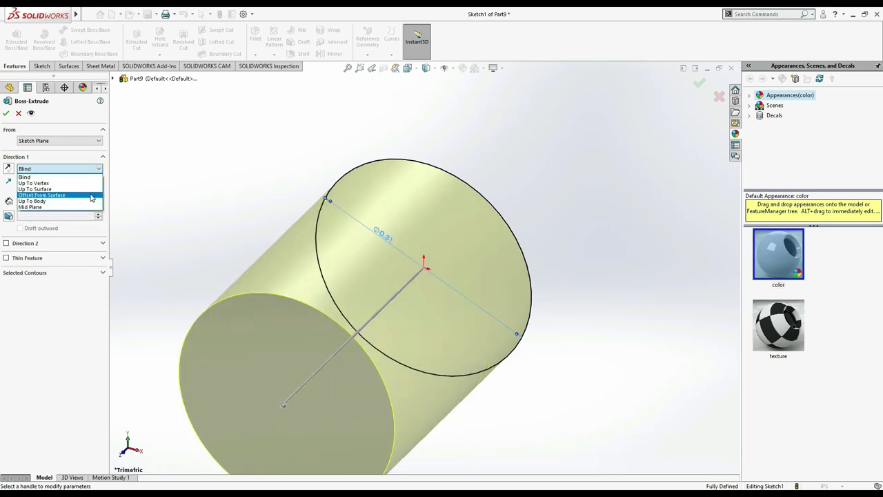
{"action": "left_click", "coordinate": [80, 207]}
{"action": "left_click", "coordinate": [6, 114]}
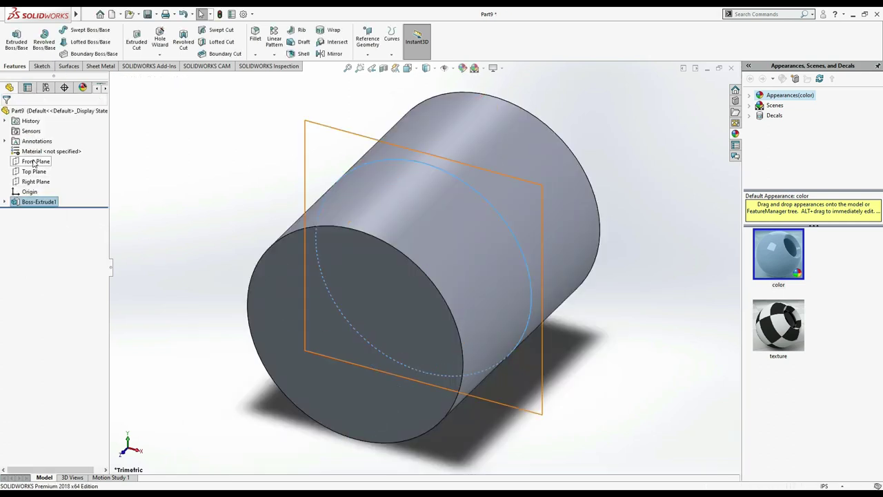
{"action": "left_click", "coordinate": [34, 163]}
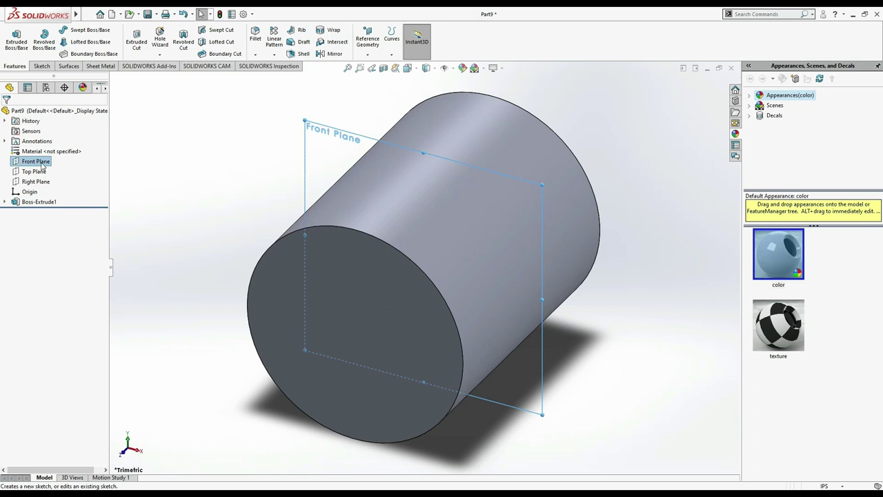
Sketch a circle at the origin on the Front Plane and dimension it to 0.25 in diameter
{"action": "left_click", "coordinate": [43, 151]}
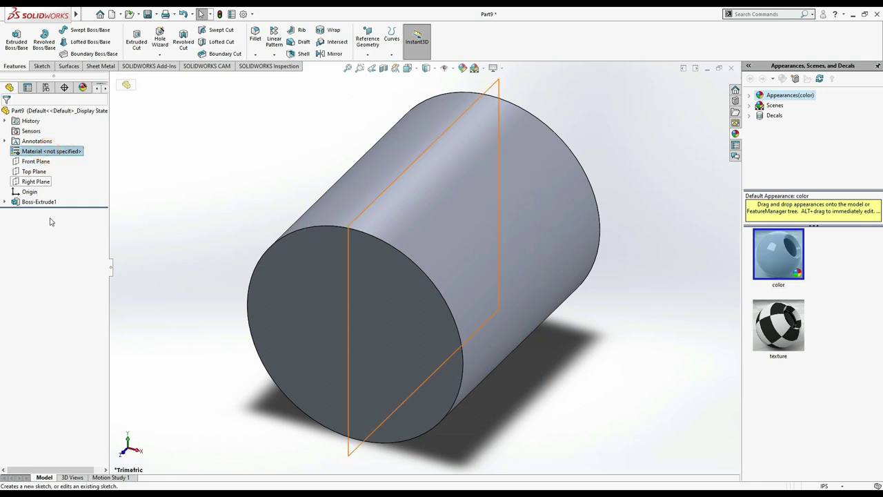
{"action": "left_click", "coordinate": [34, 161]}
{"action": "left_click", "coordinate": [68, 147]}
{"action": "left_click", "coordinate": [60, 30]}
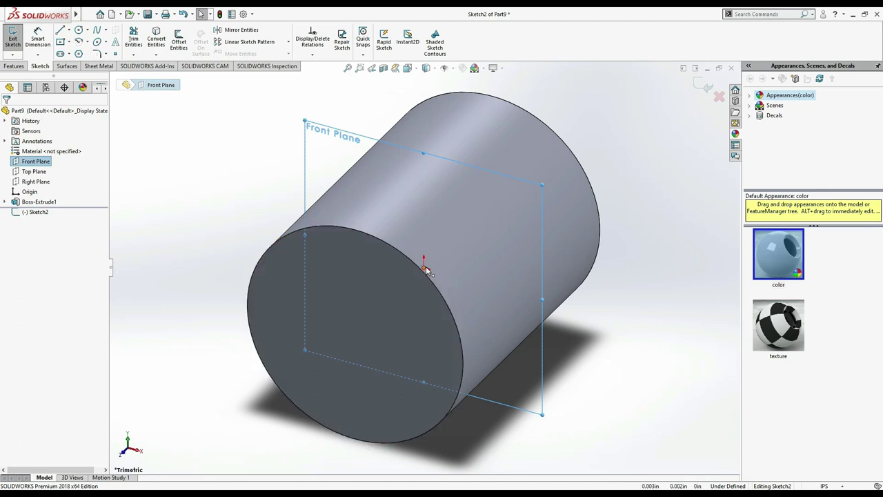
{"action": "left_click", "coordinate": [457, 255]}
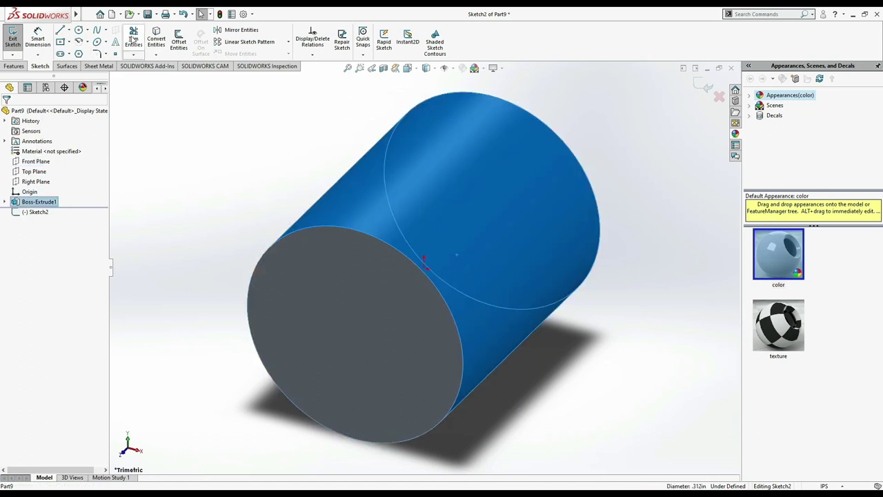
{"action": "left_click", "coordinate": [79, 30]}
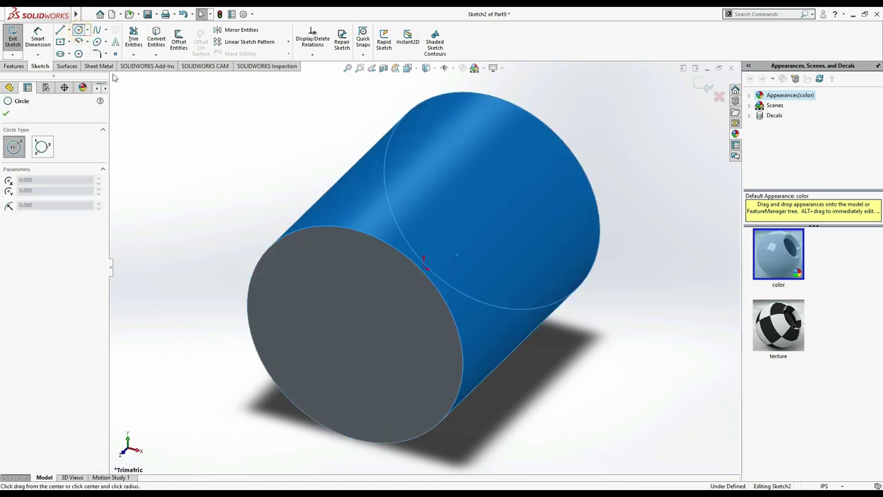
{"action": "left_click", "coordinate": [423, 267]}
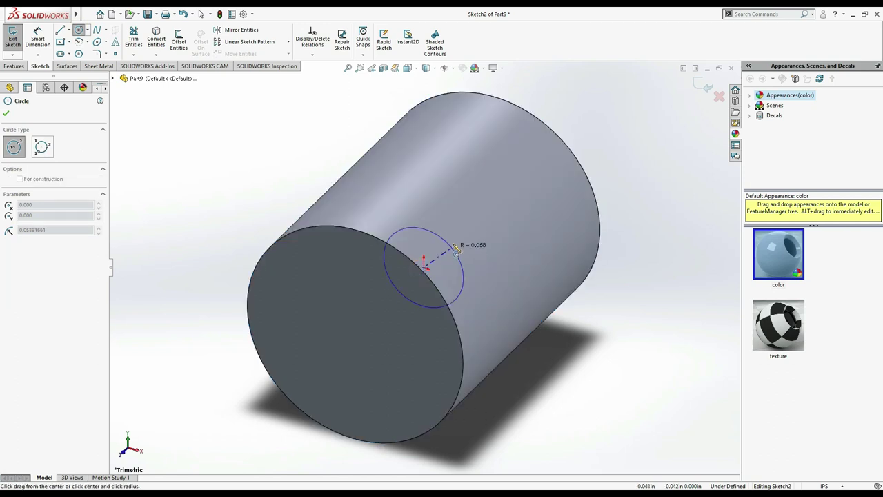
{"action": "left_click", "coordinate": [456, 251]}
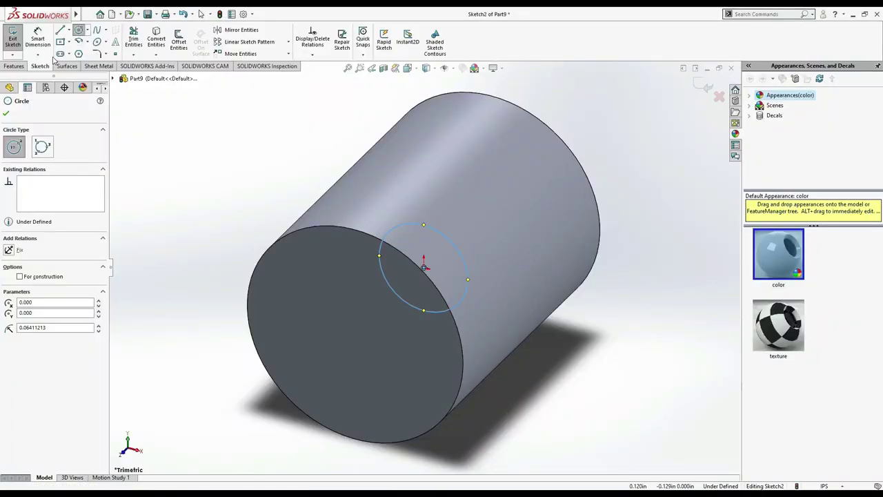
{"action": "left_click", "coordinate": [38, 35]}
{"action": "left_click", "coordinate": [471, 290]}
{"action": "left_click", "coordinate": [612, 353]}
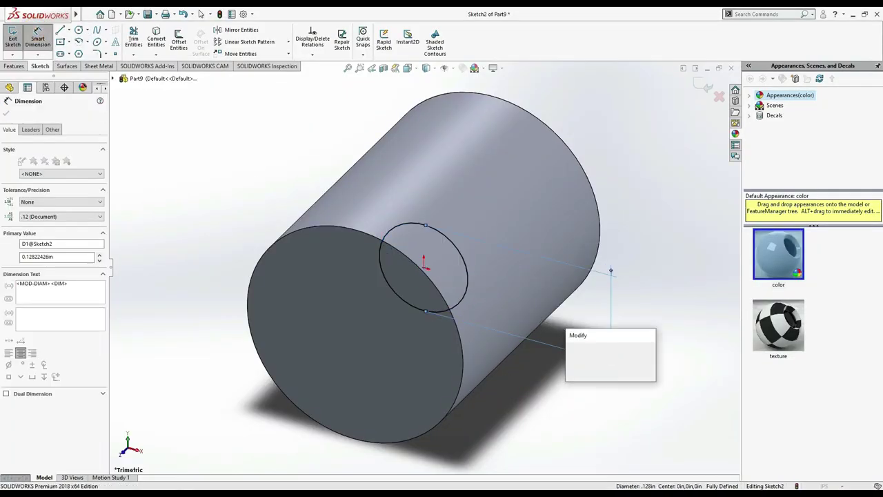
{"action": "type", "text": "0.25"}
{"action": "key", "text": "Return"}
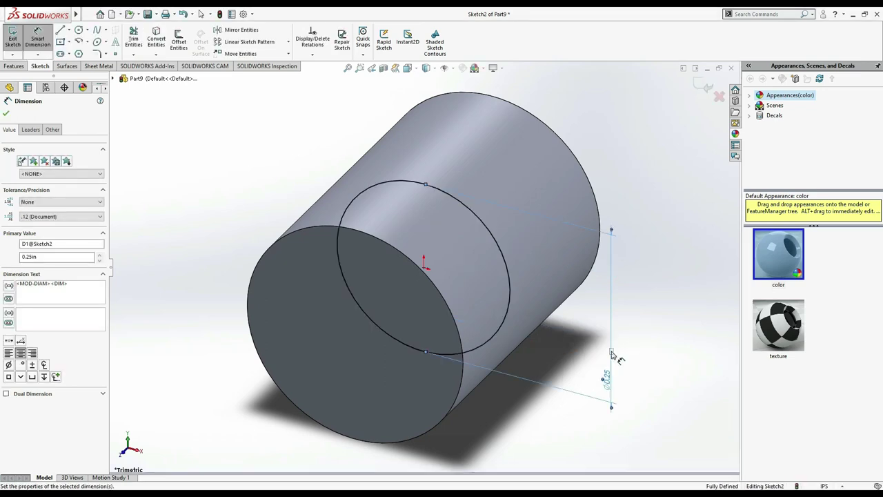
Extrude the 0.25 in circle 1.125 in mid-plane through the cylinder
{"action": "key", "text": "alt+Tab"}
{"action": "key", "text": "alt+Tab"}
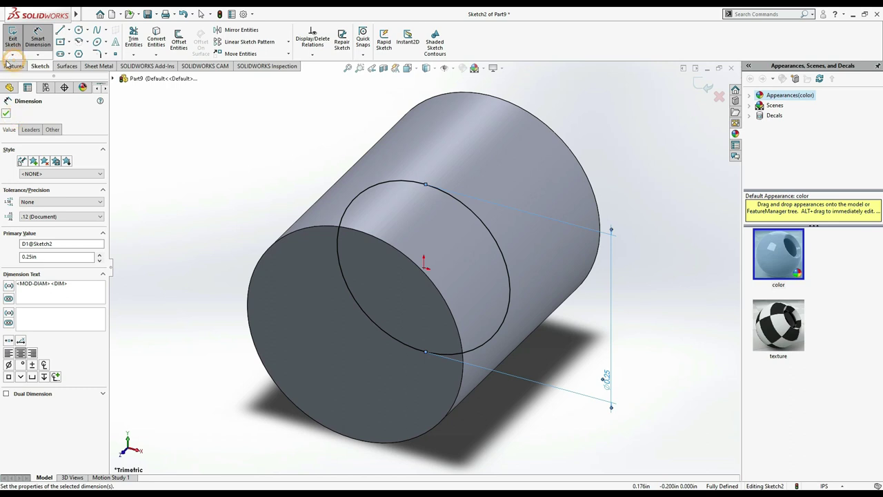
{"action": "left_click", "coordinate": [10, 67]}
{"action": "left_click", "coordinate": [16, 40]}
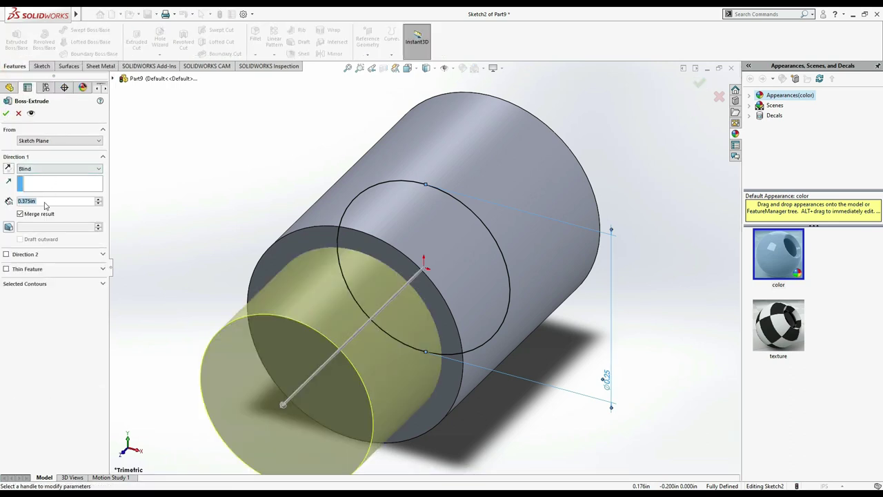
{"action": "type", "text": "1.125"}
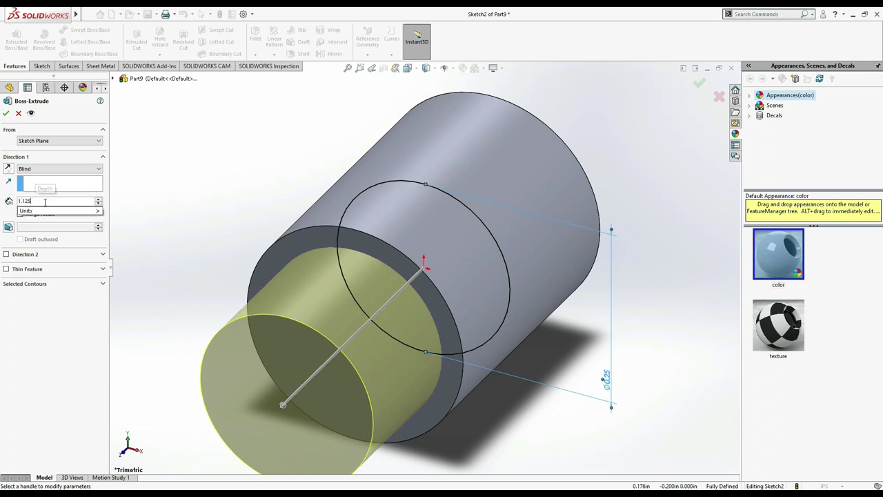
{"action": "key", "text": "Return"}
{"action": "left_click", "coordinate": [78, 168]}
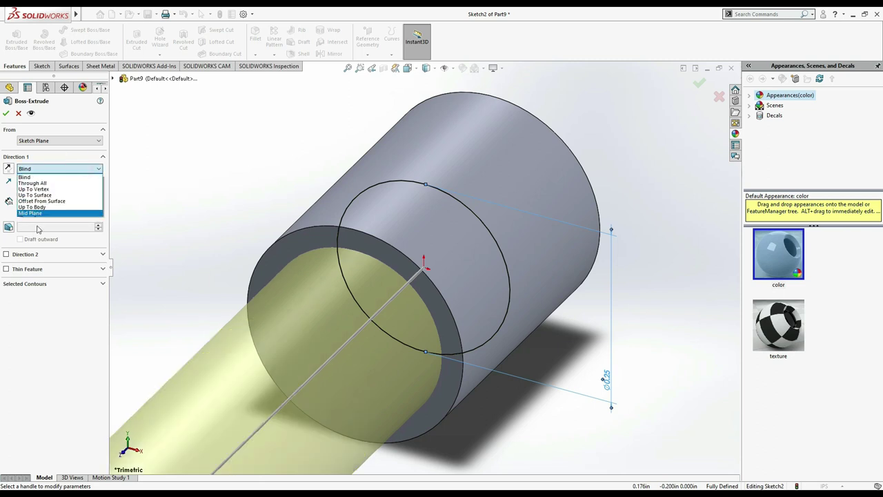
{"action": "left_click", "coordinate": [30, 212]}
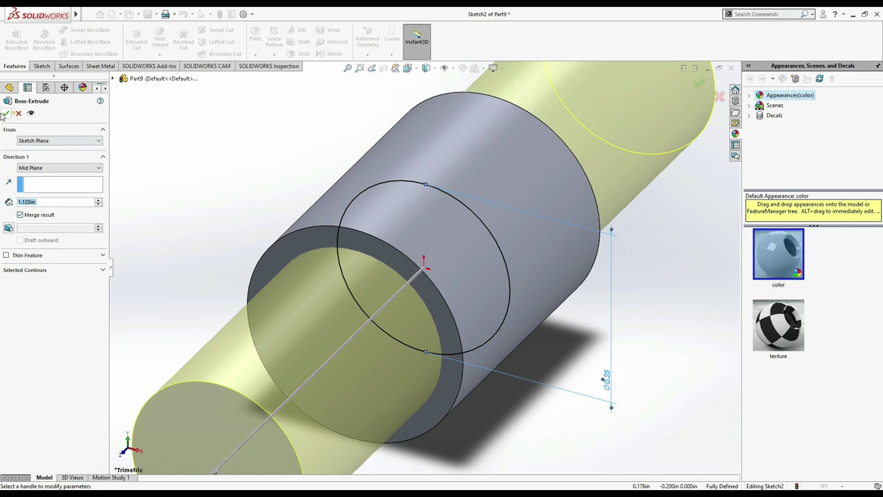
{"action": "left_click", "coordinate": [3, 114]}
{"action": "key", "text": "f"}
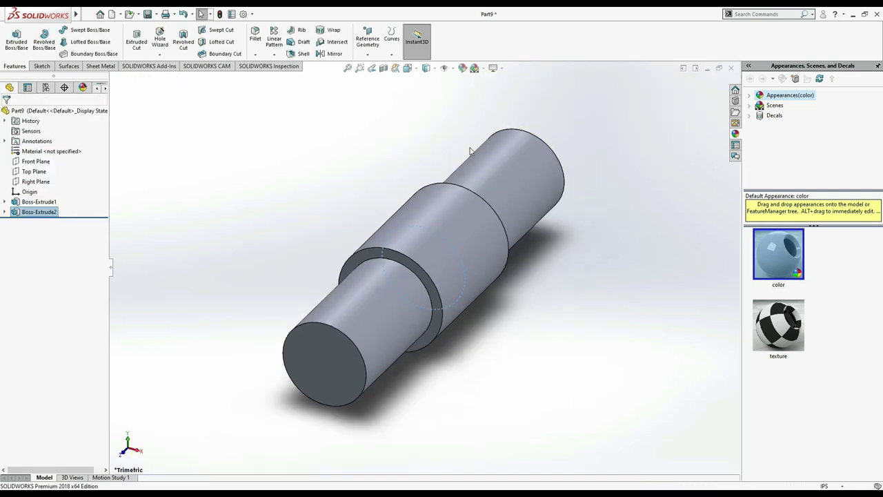
Give the whole part a cyan appearance
{"action": "left_click", "coordinate": [463, 67]}
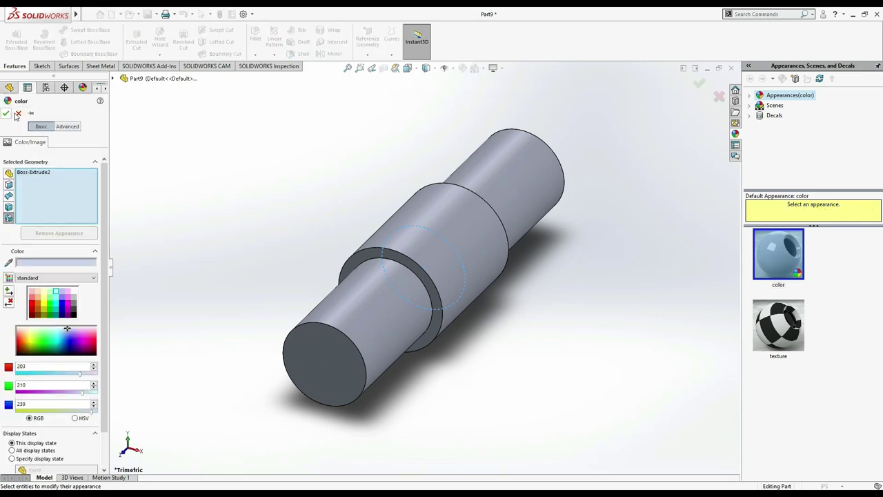
{"action": "left_click", "coordinate": [17, 114]}
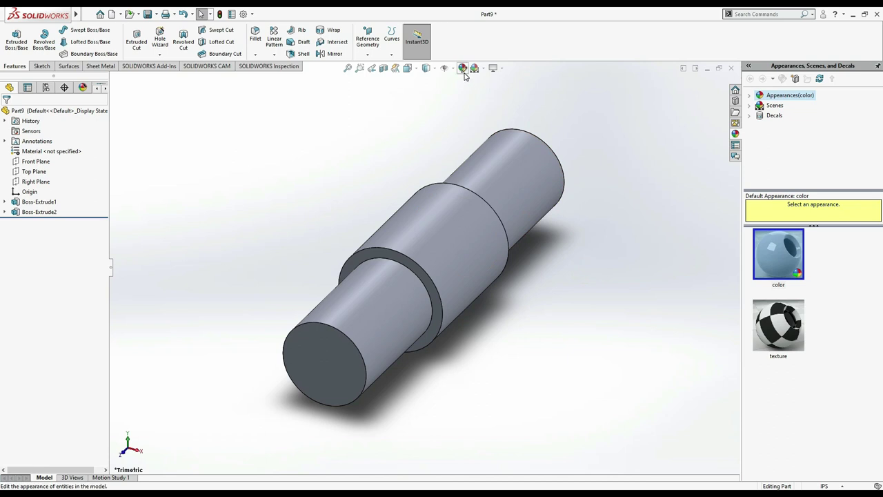
{"action": "left_click", "coordinate": [464, 71]}
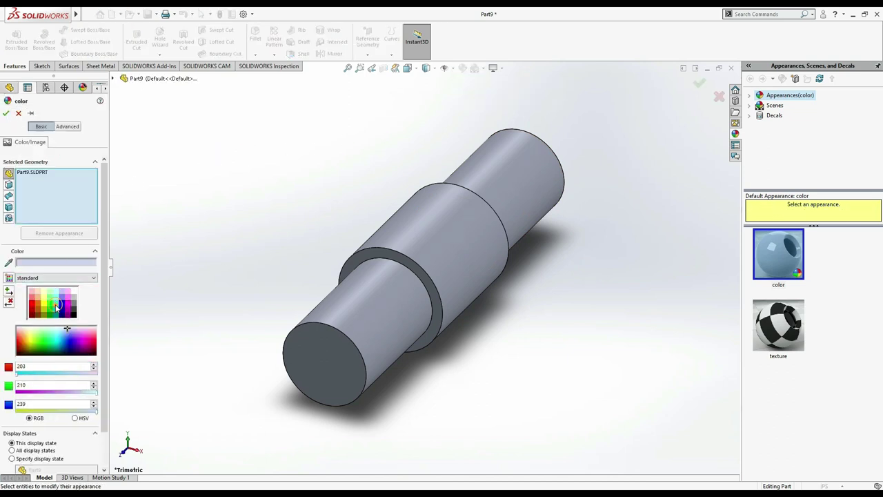
{"action": "left_click", "coordinate": [57, 307]}
{"action": "left_click", "coordinate": [7, 114]}
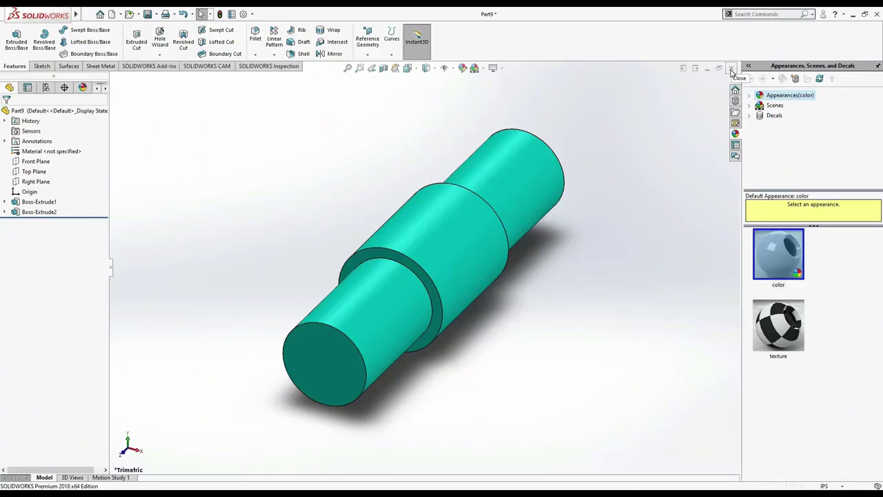
Close the part and save it as 'pin c' in the assembly drawing folder
{"action": "left_click", "coordinate": [730, 68]}
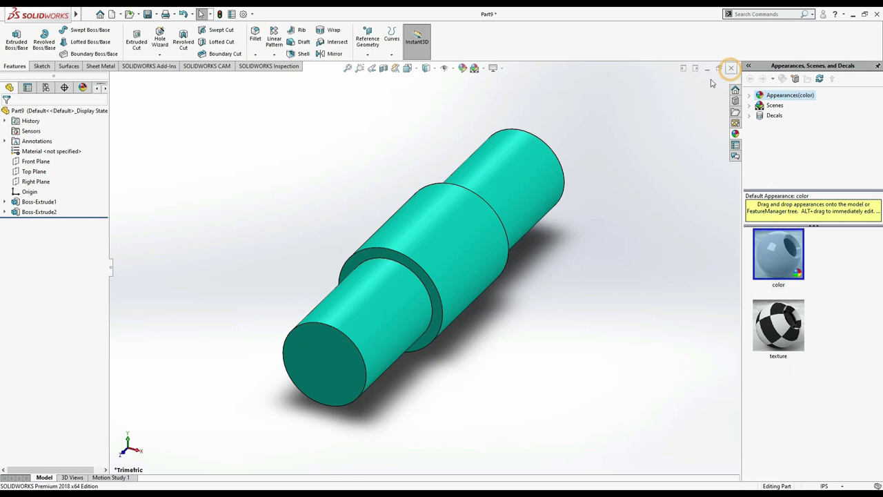
{"action": "left_click", "coordinate": [419, 239]}
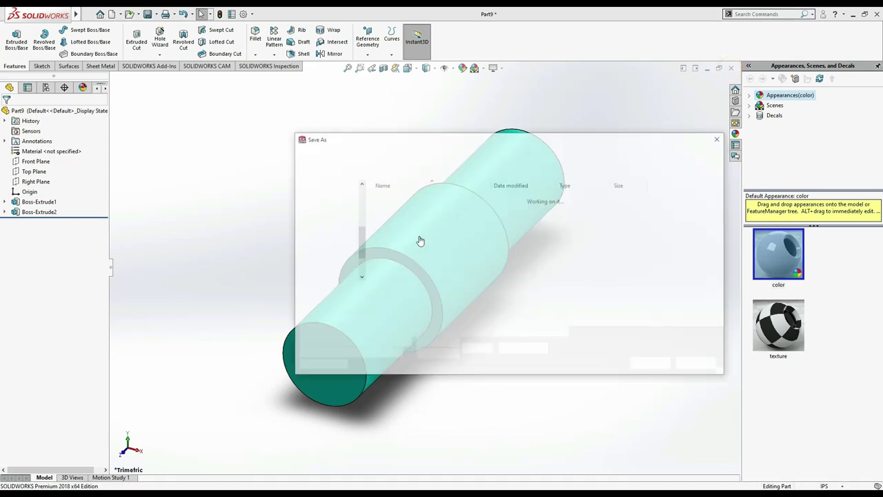
{"action": "type", "text": "p"}
{"action": "type", "text": "in c"}
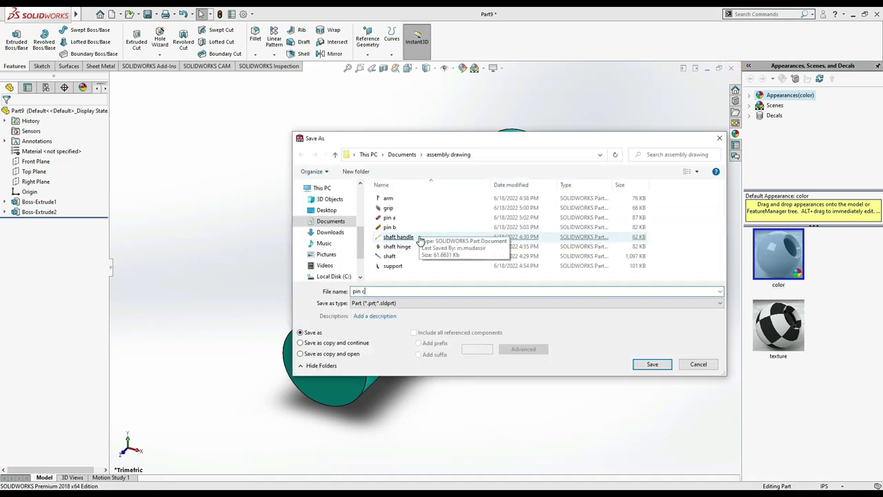
{"action": "key", "text": "Return"}
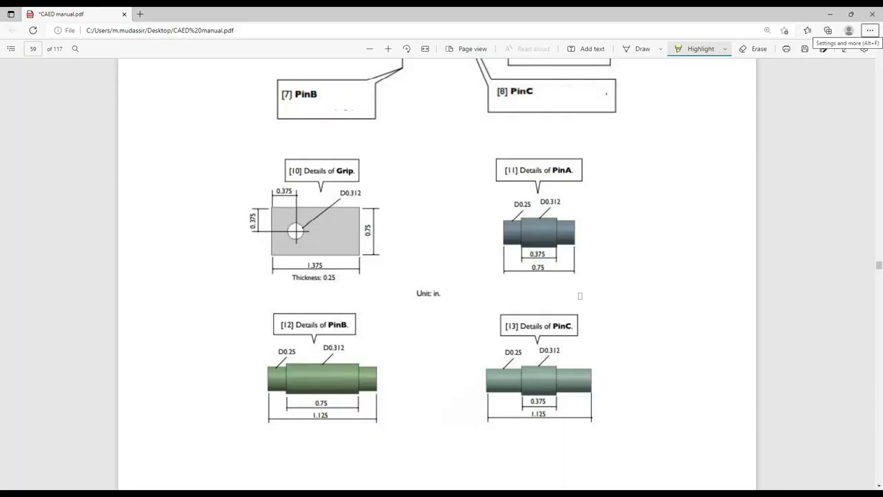
Scroll the CAED manual PDF past the PinB and PinC details to the page 60 HingeB figures
{"action": "scroll", "coordinate": [611, 272], "scroll_direction": "down", "scroll_amount": 3}
{"action": "scroll", "coordinate": [613, 271], "scroll_direction": "down", "scroll_amount": 2}
{"action": "scroll", "coordinate": [611, 272], "scroll_direction": "down", "scroll_amount": 4}
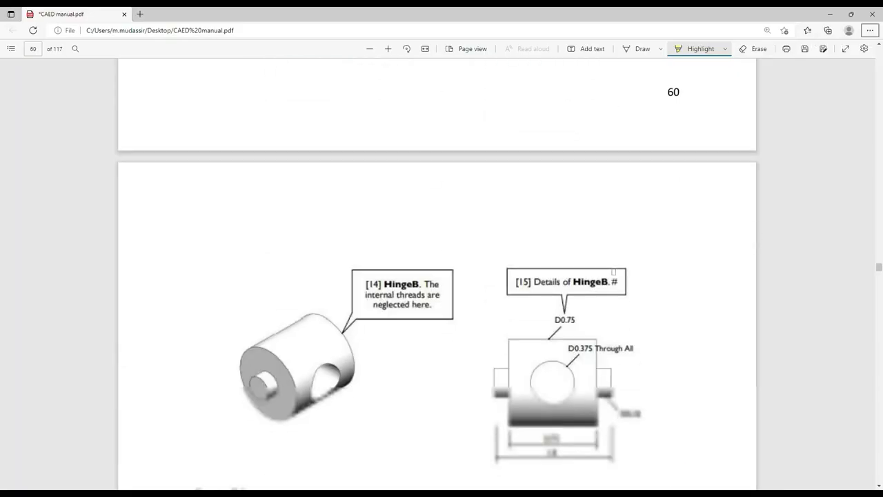
{"action": "scroll", "coordinate": [475, 224], "scroll_direction": "down", "scroll_amount": 3}
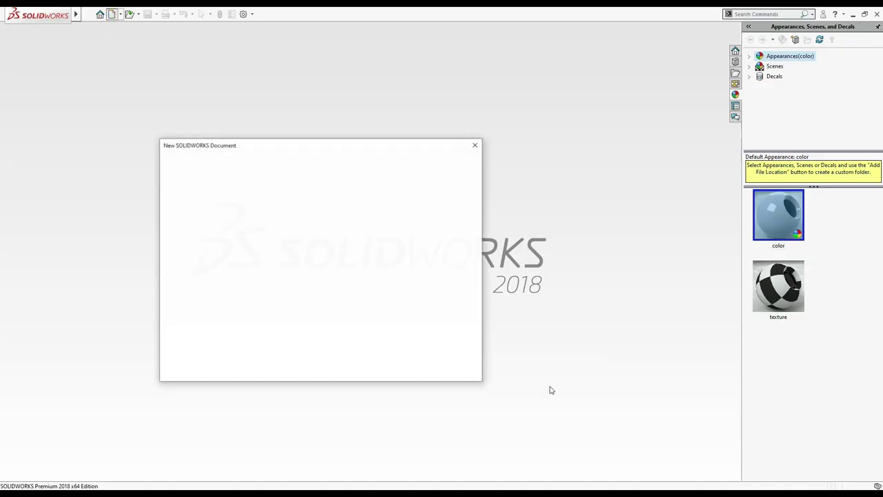
Create a new part in IPS units and start a sketch on the Front Plane
{"action": "left_click", "coordinate": [225, 234]}
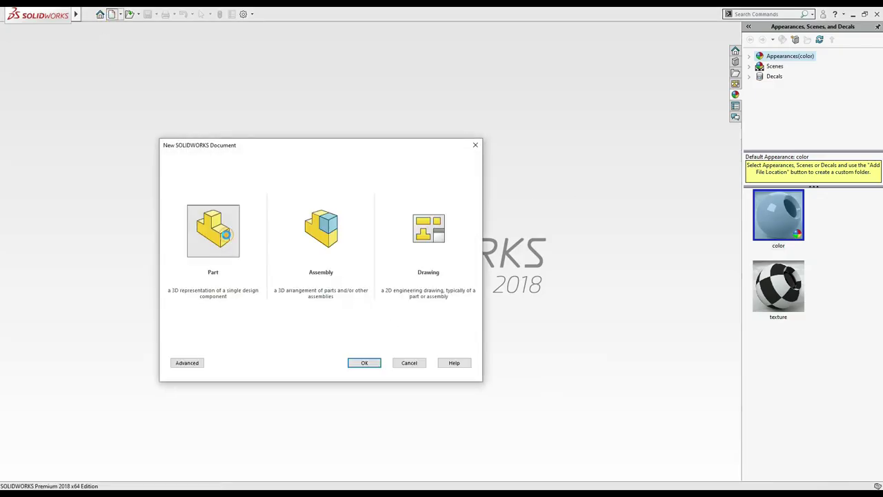
{"action": "left_click", "coordinate": [814, 482]}
{"action": "left_click", "coordinate": [804, 457]}
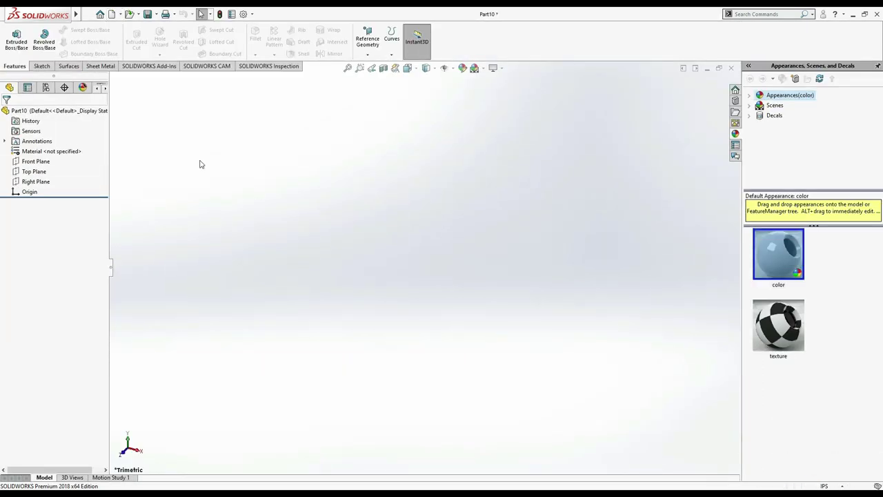
{"action": "left_click", "coordinate": [42, 161]}
{"action": "left_click", "coordinate": [82, 144]}
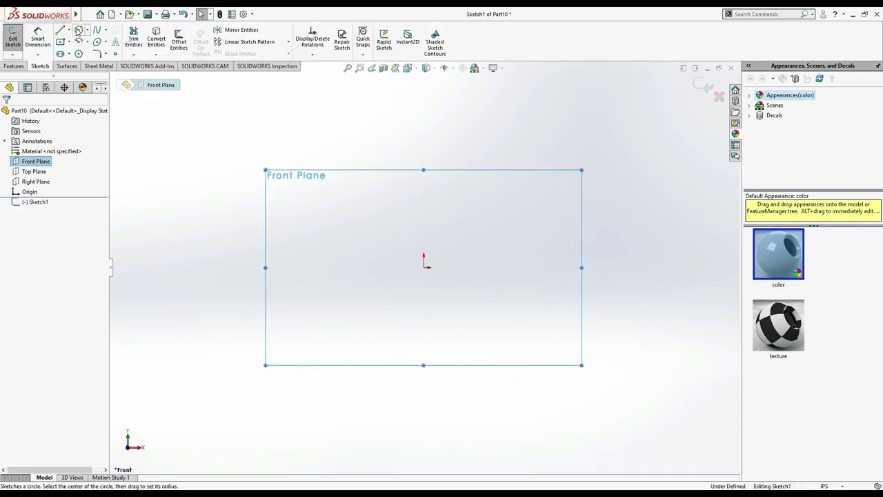
Draw a circle centred on the origin and dimension its diameter to 0.75 in
{"action": "left_click", "coordinate": [78, 29]}
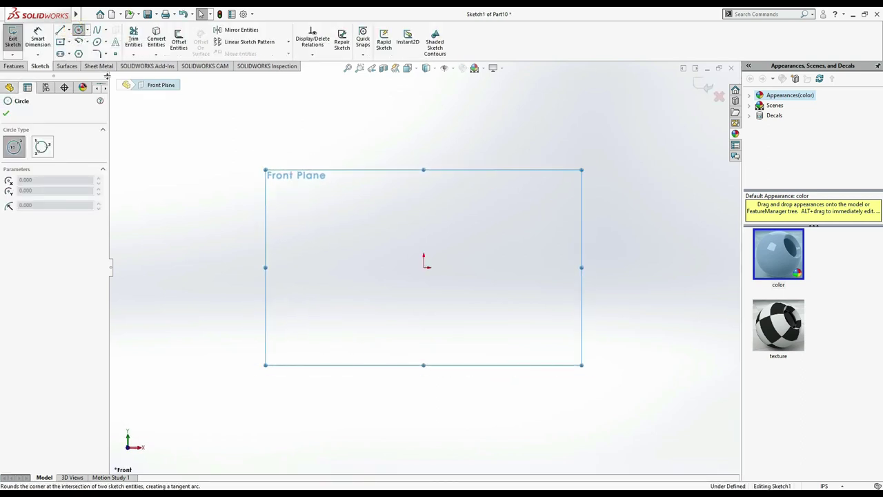
{"action": "left_click", "coordinate": [424, 267]}
{"action": "left_click", "coordinate": [459, 301]}
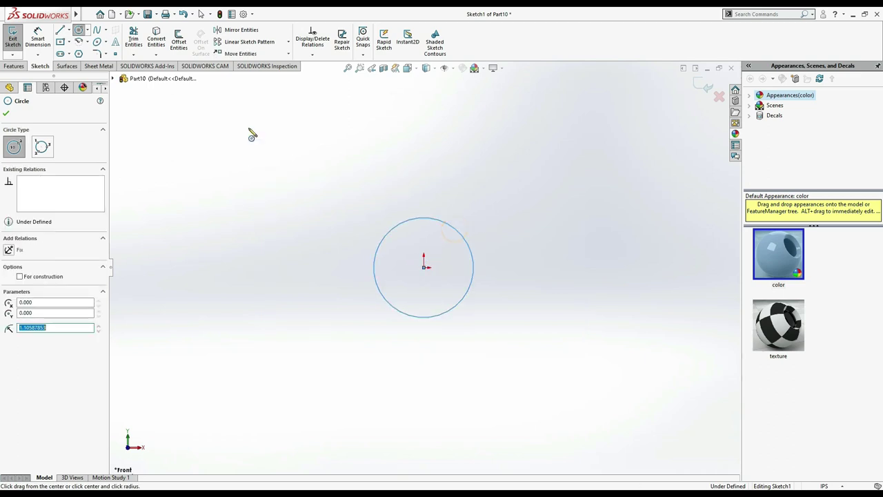
{"action": "left_click", "coordinate": [38, 38]}
{"action": "left_click", "coordinate": [386, 238]}
{"action": "left_click", "coordinate": [423, 259]}
{"action": "type", "text": ".75"}
{"action": "key", "text": "Return"}
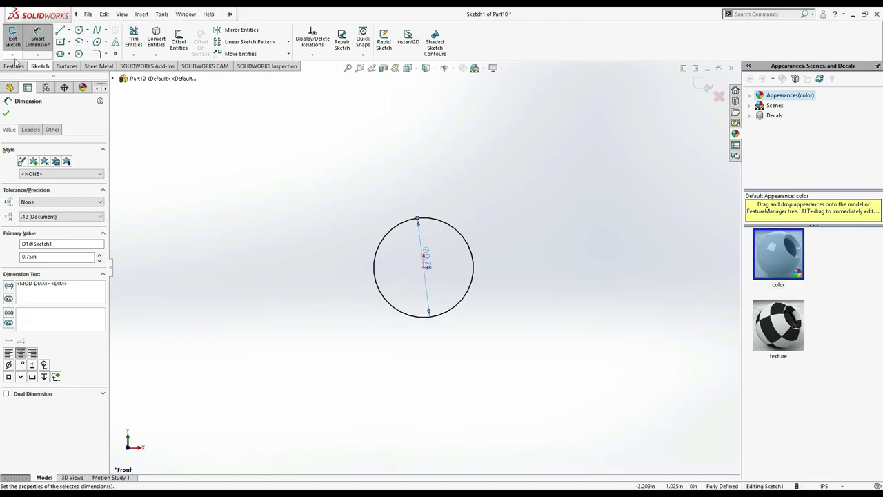
{"action": "left_click", "coordinate": [15, 63]}
{"action": "left_click", "coordinate": [15, 43]}
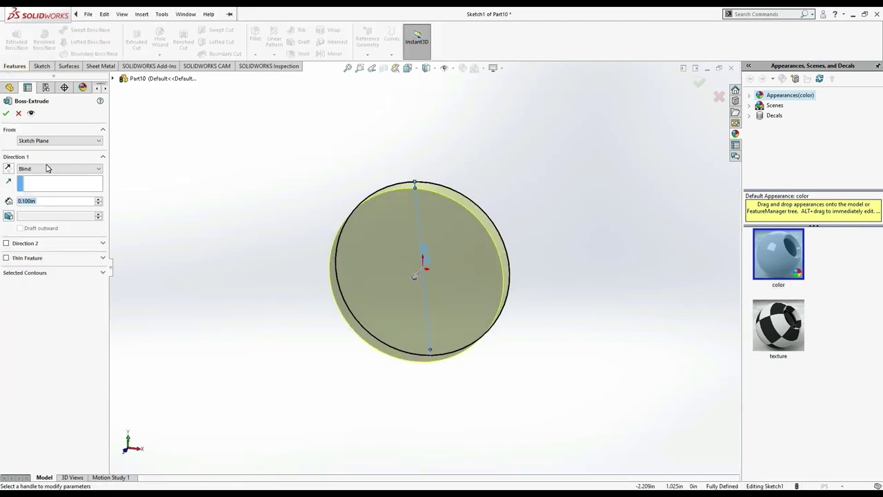
Extrude the 0.75 in circle 0.75 in with a Mid Plane end condition into a cylinder
{"action": "type", "text": "0.7"}
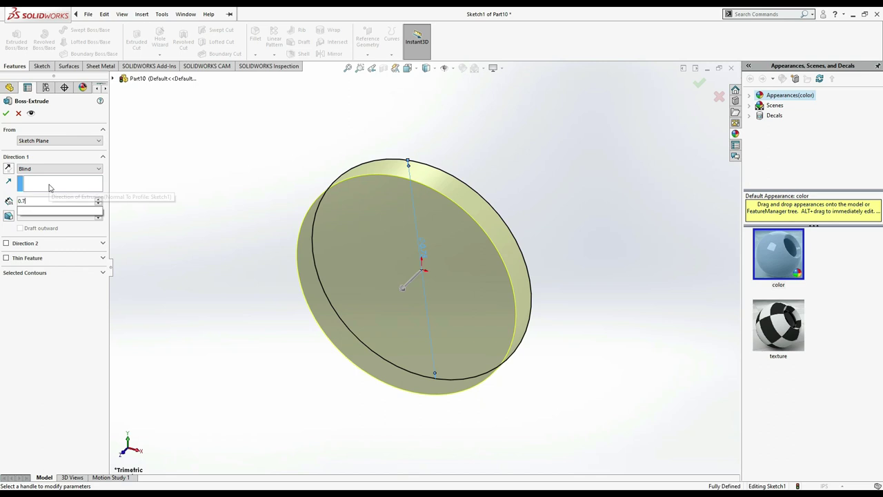
{"action": "type", "text": "5"}
{"action": "key", "text": "Return"}
{"action": "left_click", "coordinate": [55, 169]}
{"action": "left_click", "coordinate": [40, 218]}
{"action": "left_click", "coordinate": [8, 113]}
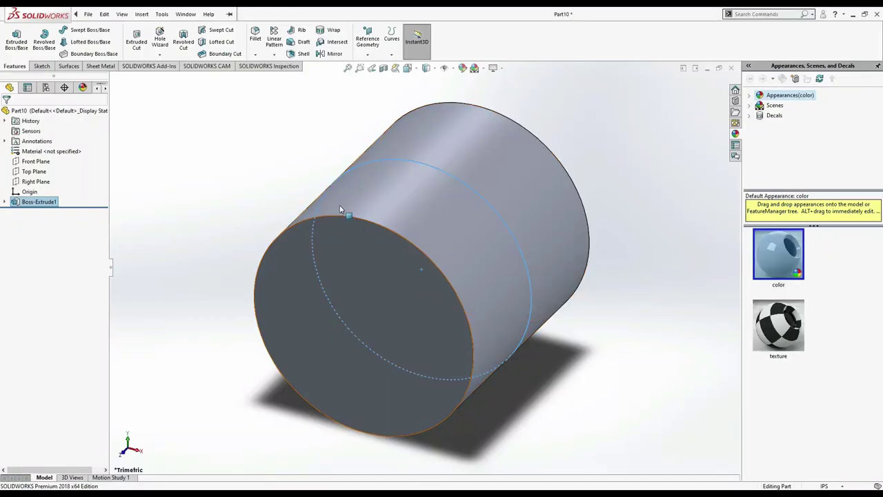
{"action": "left_click", "coordinate": [46, 163]}
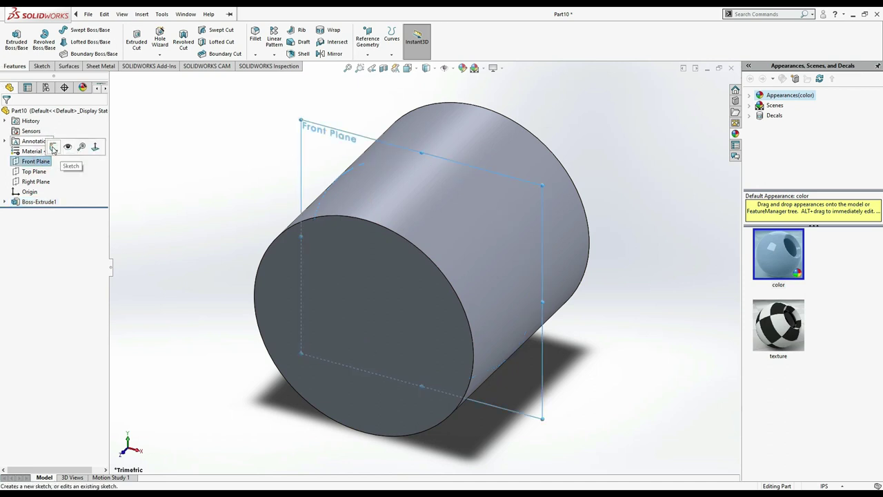
Sketch a circle at the origin on the Front Plane and dimension it to 0.25 in diameter
{"action": "left_click", "coordinate": [51, 145]}
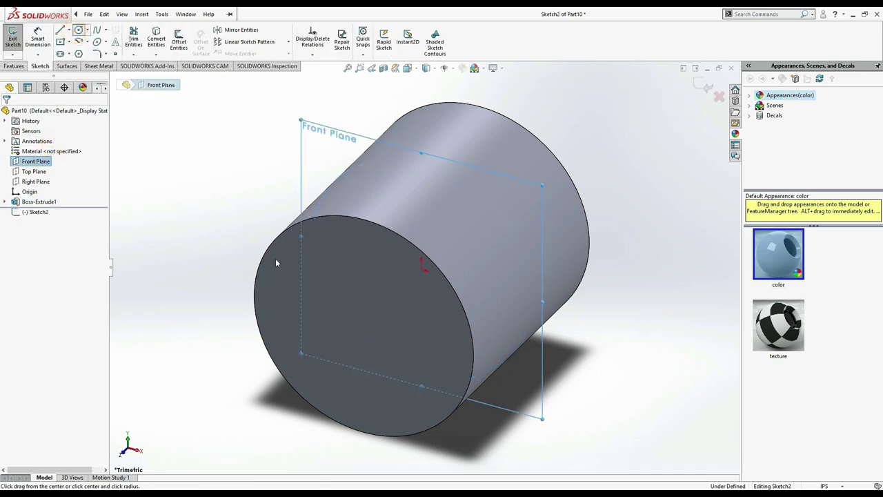
{"action": "left_click", "coordinate": [79, 30]}
{"action": "left_click", "coordinate": [420, 269]}
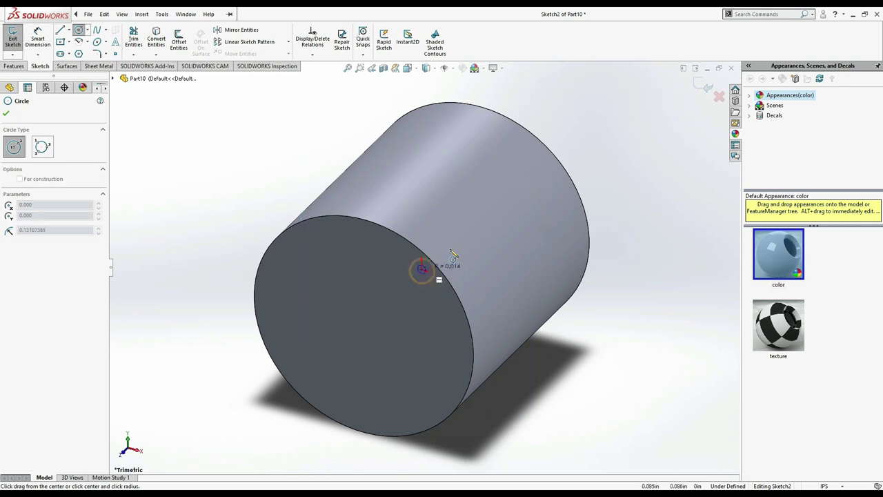
{"action": "left_click", "coordinate": [452, 295]}
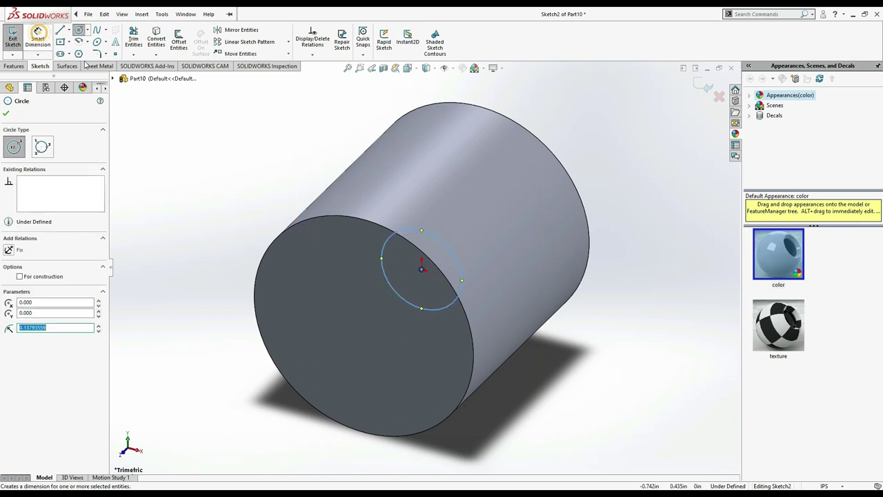
{"action": "key", "text": "Escape"}
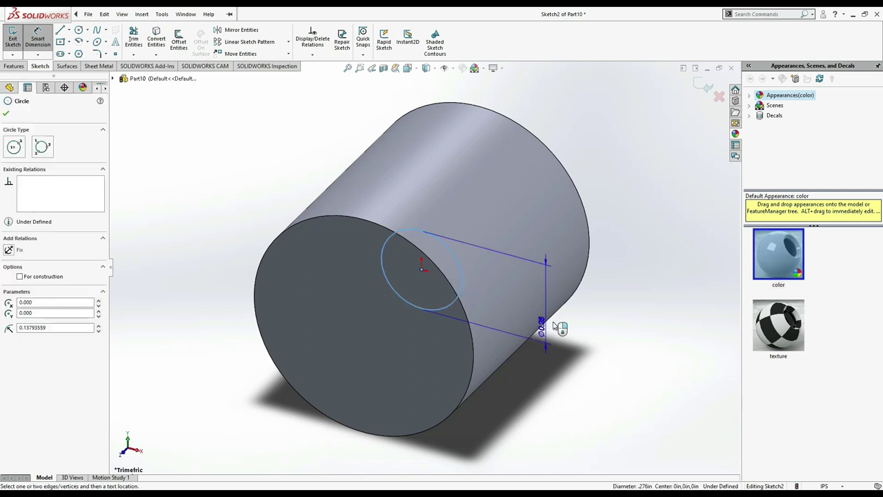
{"action": "left_click", "coordinate": [545, 319]}
{"action": "type", "text": "0.2"}
{"action": "key", "text": "Return"}
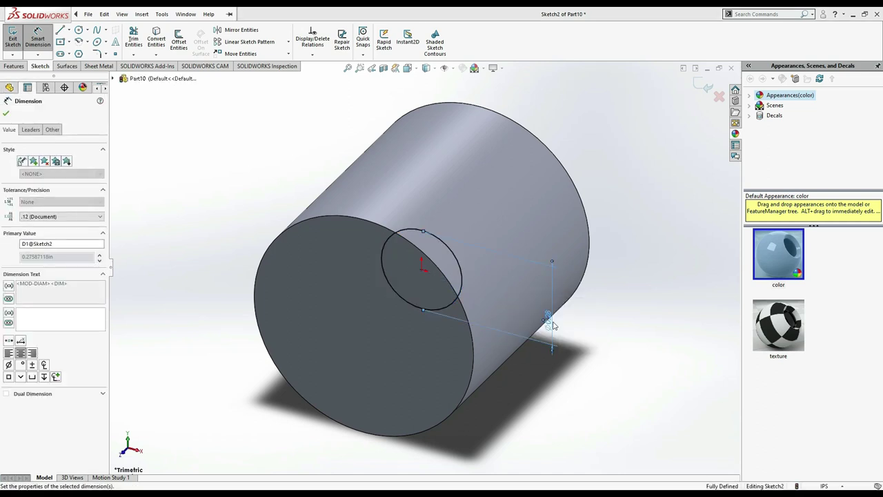
{"action": "key", "text": "alt+Tab"}
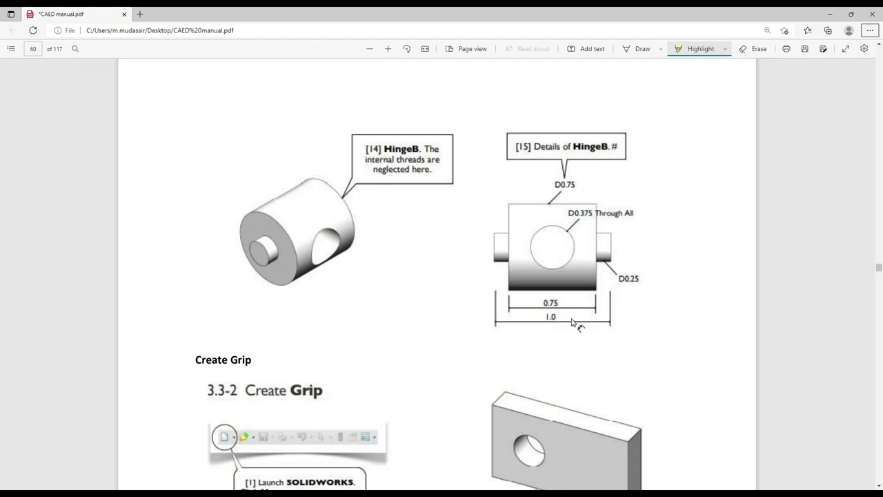
{"action": "key", "text": "alt+Tab"}
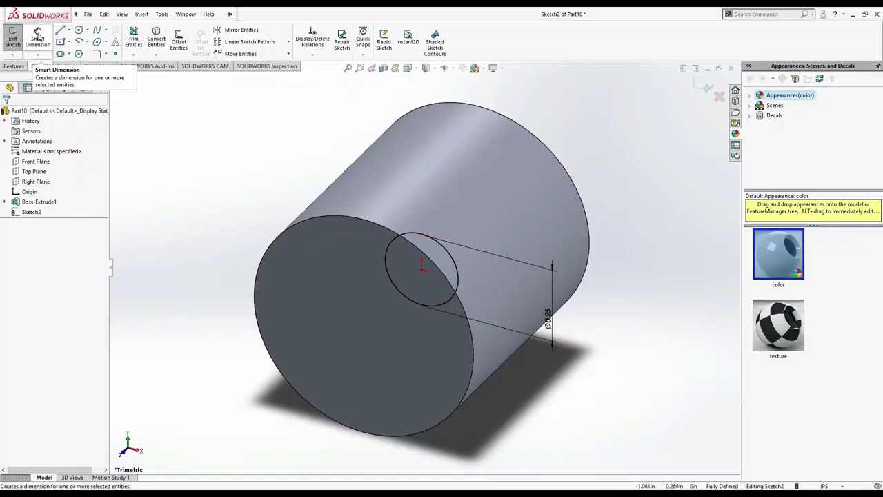
{"action": "left_click", "coordinate": [14, 66]}
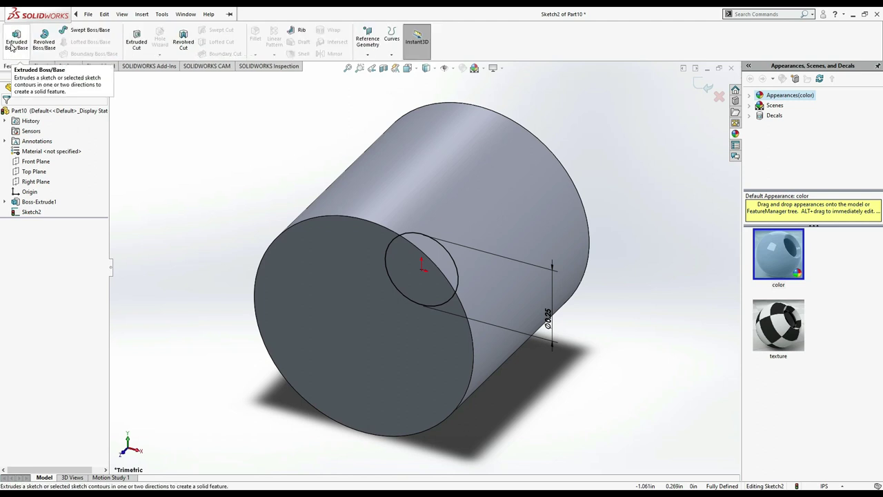
Extrude the 0.25 in circle 1 in Mid Plane into a pin through the cylinder
{"action": "left_click", "coordinate": [14, 42]}
{"action": "type", "text": "1"}
{"action": "key", "text": "Return"}
{"action": "left_click", "coordinate": [29, 170]}
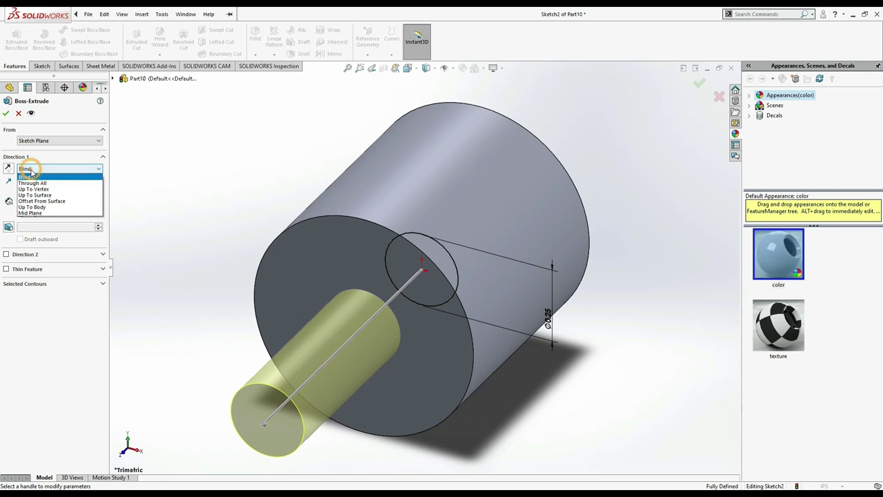
{"action": "left_click", "coordinate": [39, 208]}
{"action": "left_click", "coordinate": [59, 169]}
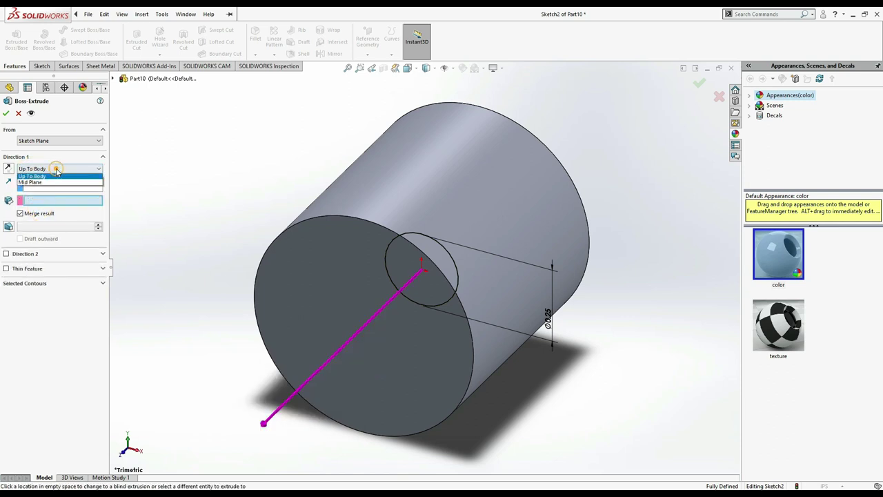
{"action": "left_click", "coordinate": [40, 213]}
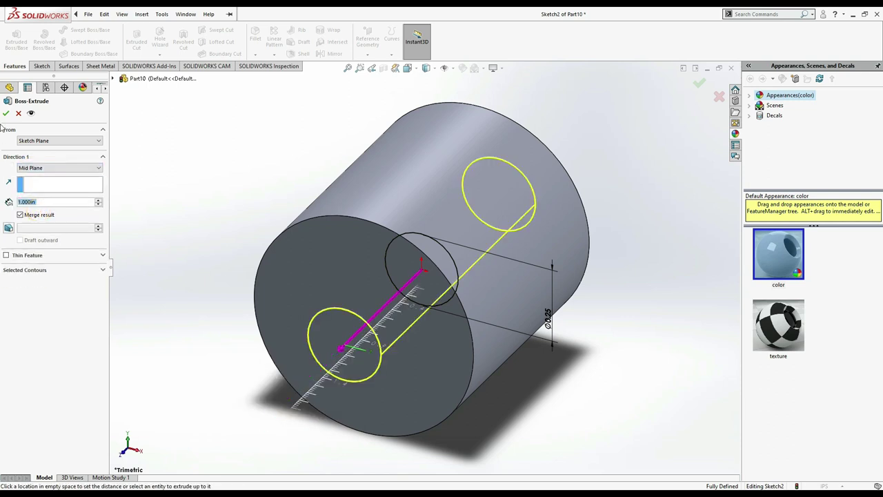
{"action": "left_click", "coordinate": [47, 202]}
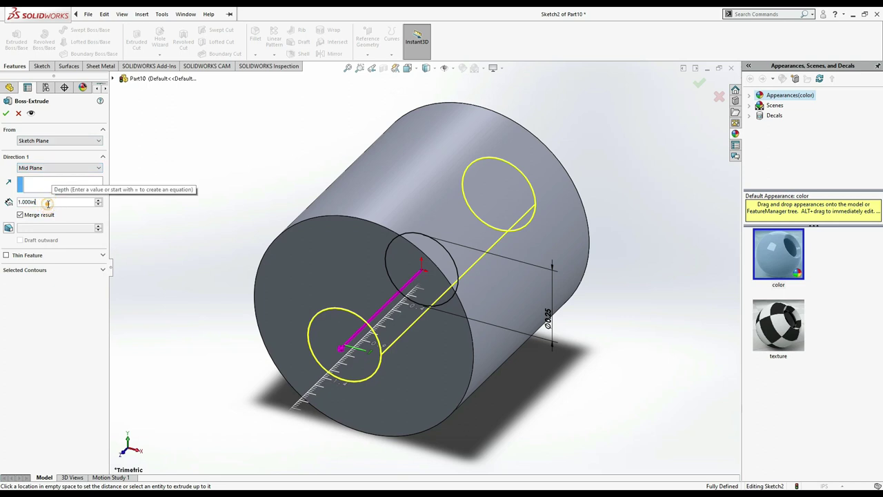
{"action": "double_click", "coordinate": [48, 202]}
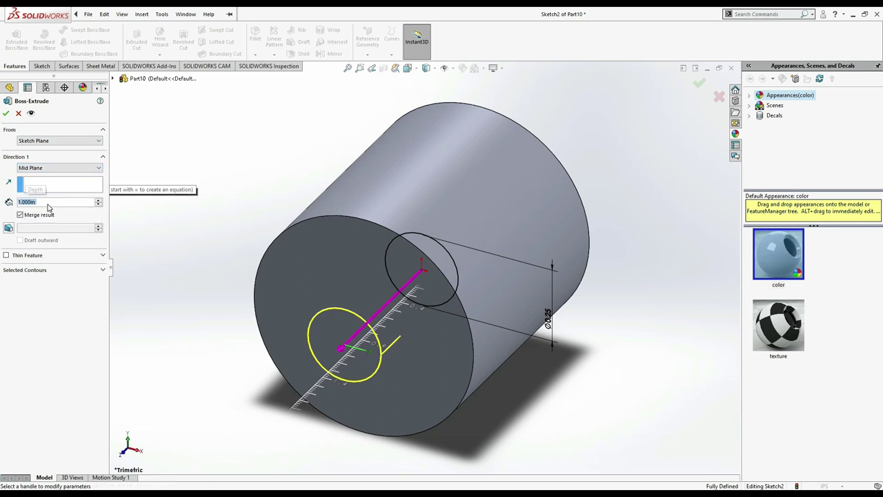
{"action": "left_click", "coordinate": [5, 112]}
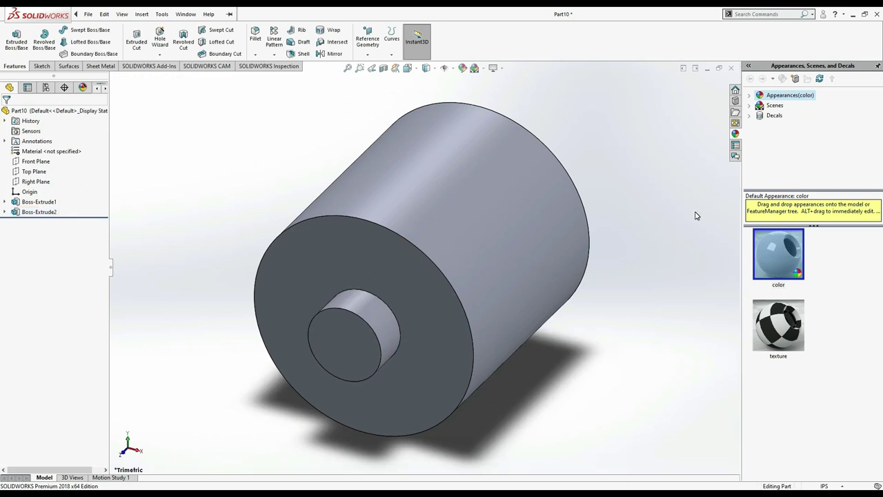
{"action": "middle_click_drag", "start_coordinate": [695, 216], "coordinate": [666, 203]}
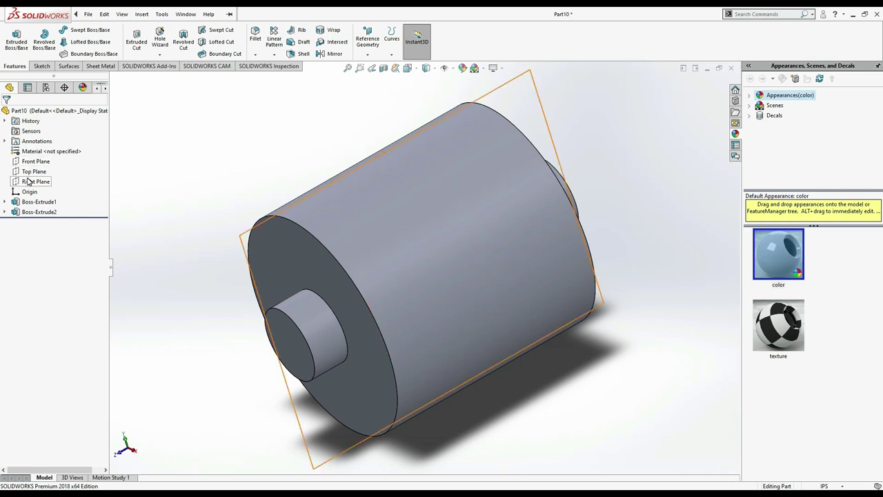
Start a sketch on the Right Plane and view it normal to the screen
{"action": "left_click", "coordinate": [27, 181]}
{"action": "left_click", "coordinate": [33, 164]}
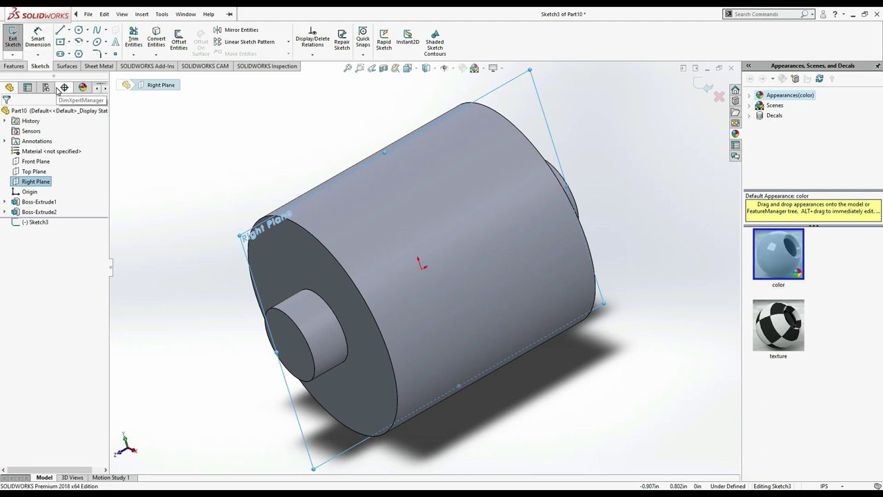
{"action": "key", "text": "ctrl+8"}
{"action": "left_click", "coordinate": [88, 13]}
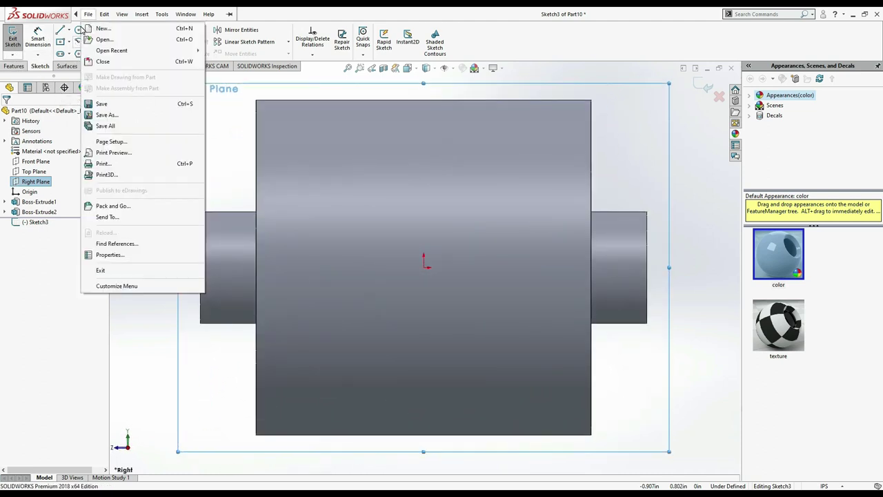
{"action": "left_click", "coordinate": [79, 30]}
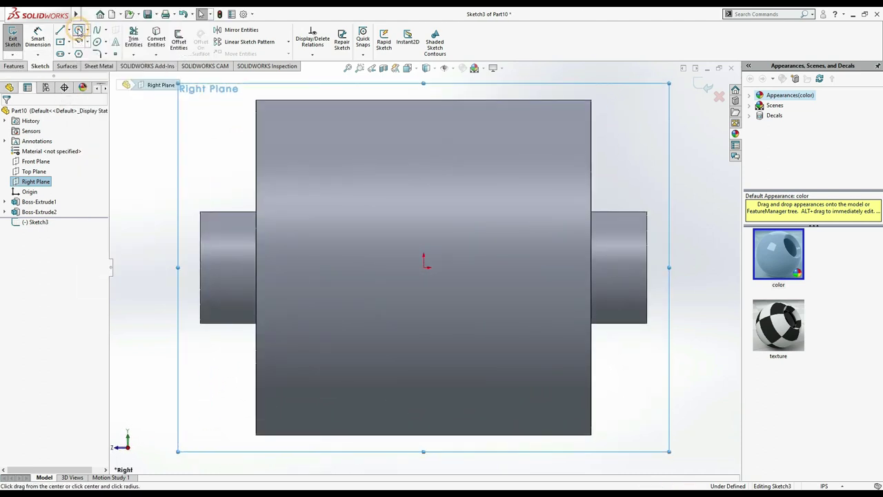
Draw a circle at the origin and dimension its diameter to 0.375 in
{"action": "left_click", "coordinate": [426, 268]}
{"action": "left_click", "coordinate": [474, 196]}
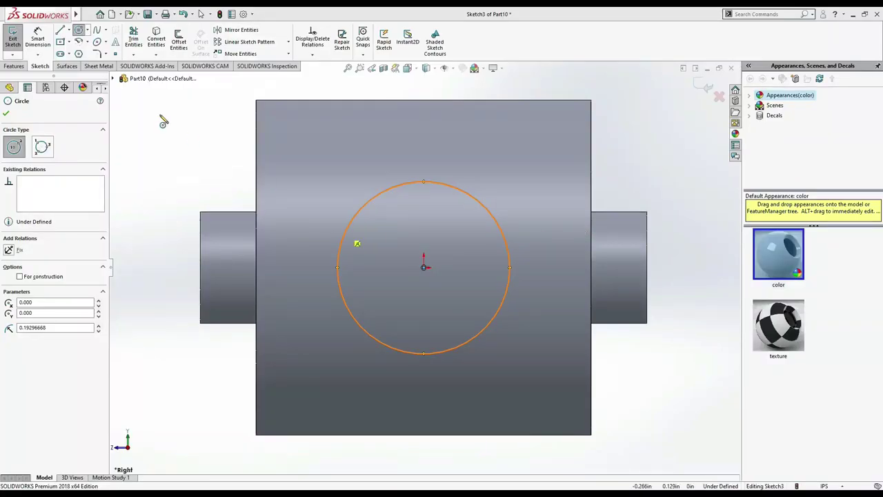
{"action": "left_click", "coordinate": [43, 43]}
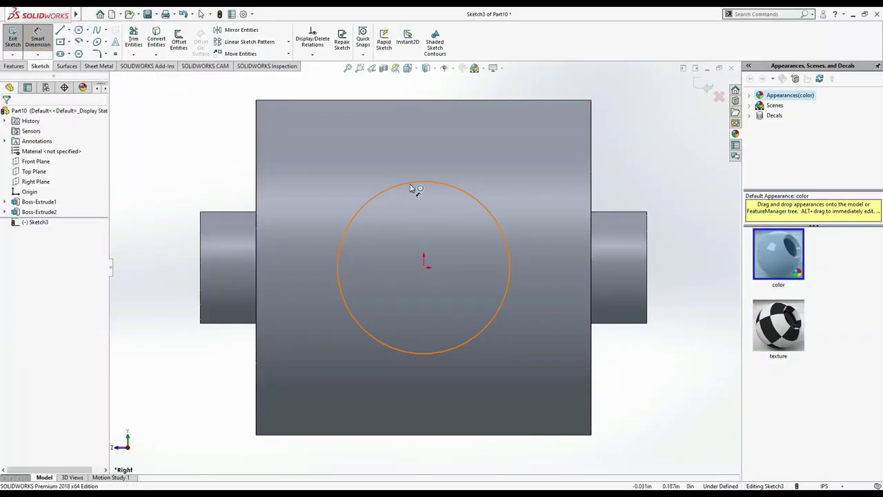
{"action": "left_click", "coordinate": [411, 211]}
{"action": "left_click", "coordinate": [411, 211]}
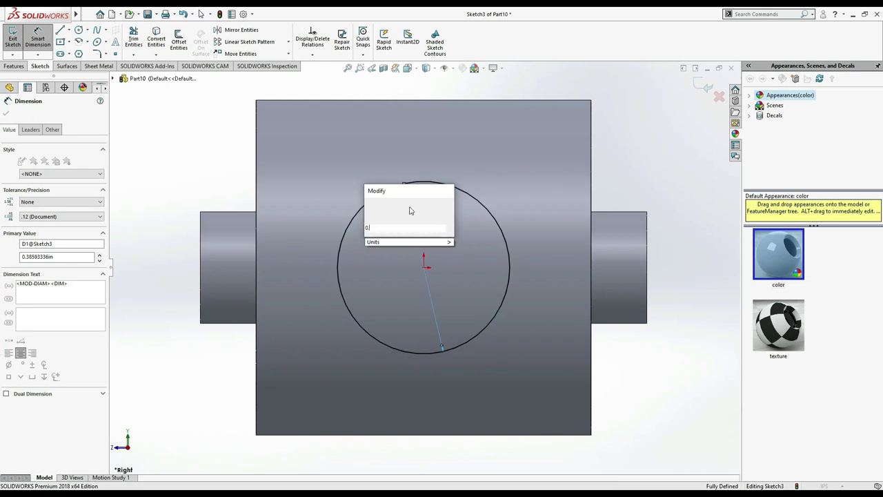
{"action": "type", "text": "0.375"}
{"action": "key", "text": "Return"}
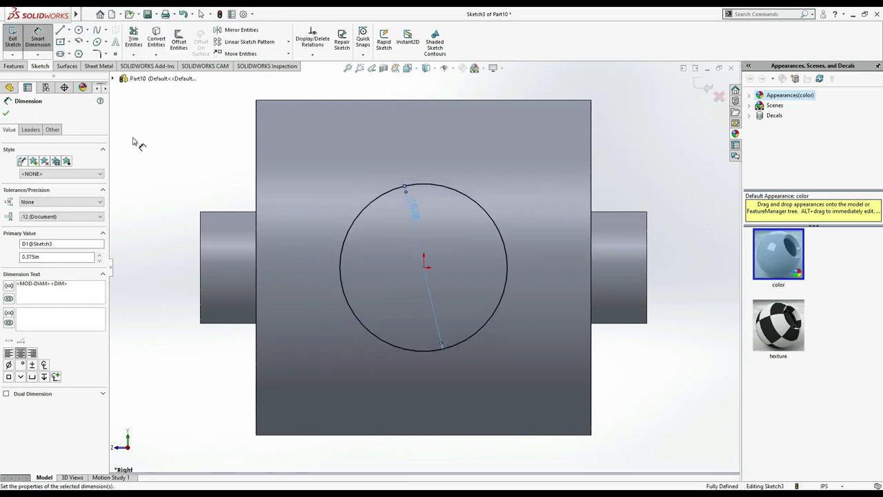
{"action": "key", "text": "z"}
{"action": "left_click", "coordinate": [7, 114]}
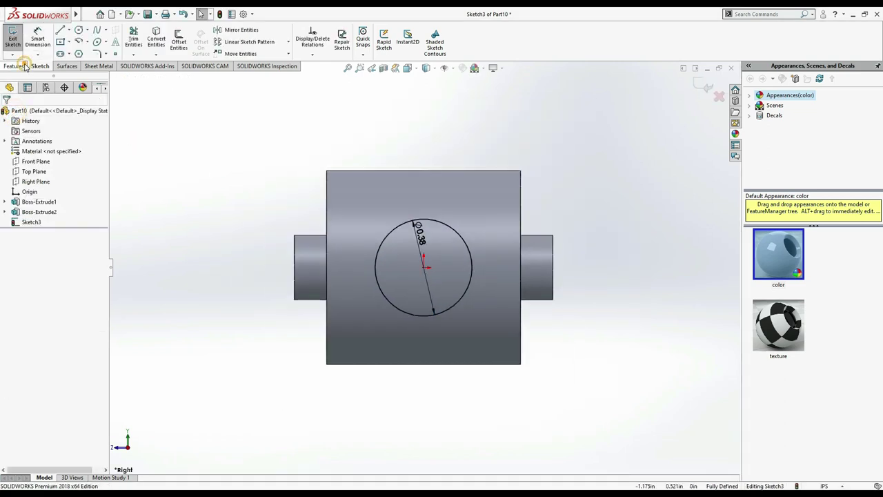
{"action": "left_click", "coordinate": [14, 65]}
Cut the 0.375 in circle as a hole Through All - Both directions
{"action": "left_click", "coordinate": [136, 38]}
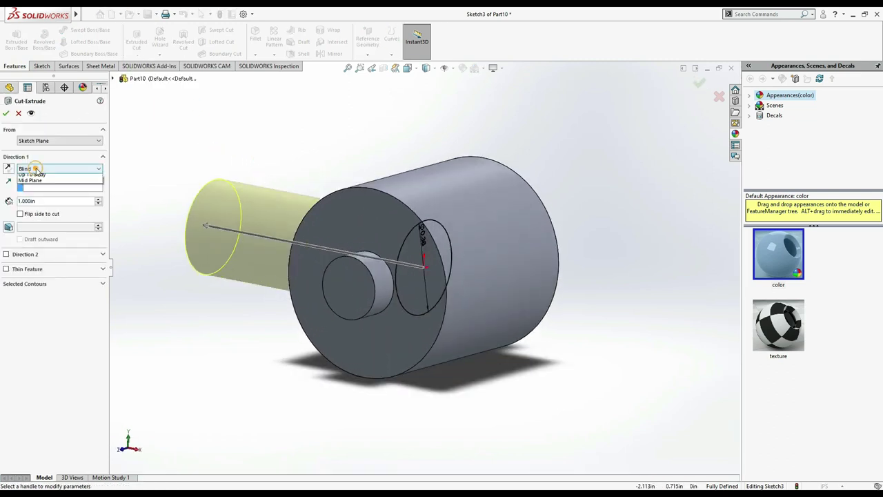
{"action": "left_click", "coordinate": [41, 169]}
{"action": "left_click", "coordinate": [45, 189]}
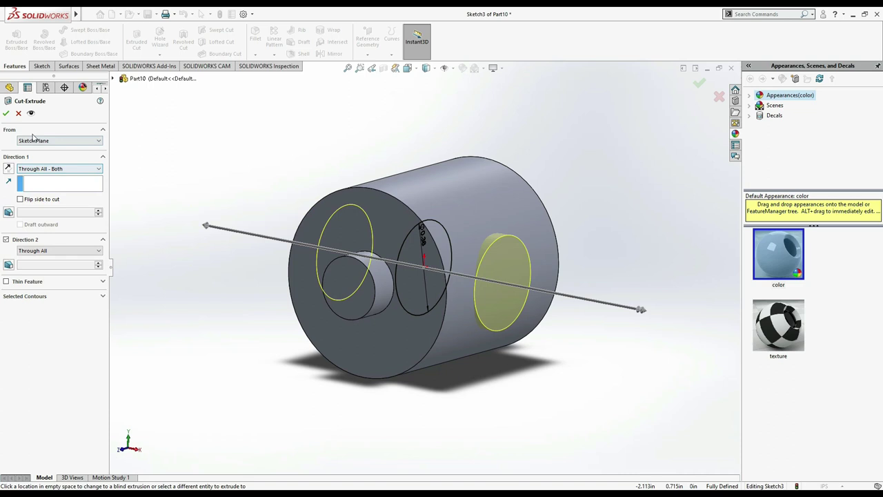
{"action": "left_click", "coordinate": [6, 113]}
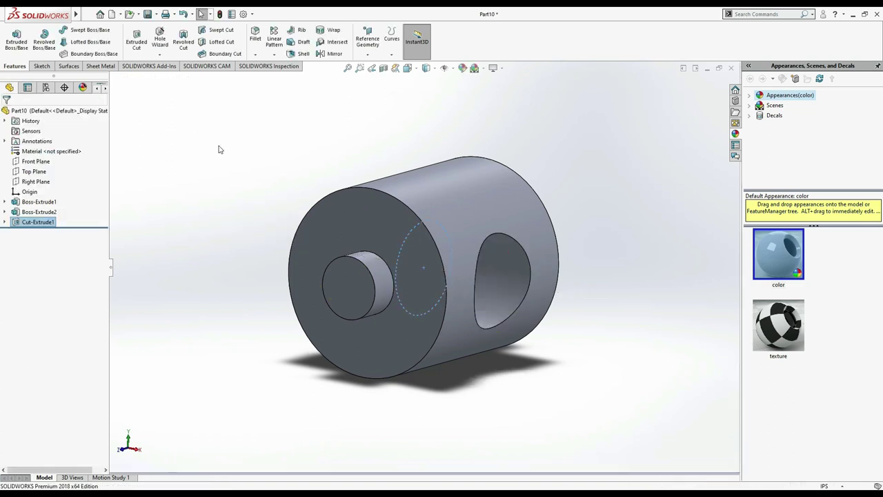
Colour the whole part olive yellow
{"action": "left_click", "coordinate": [463, 68]}
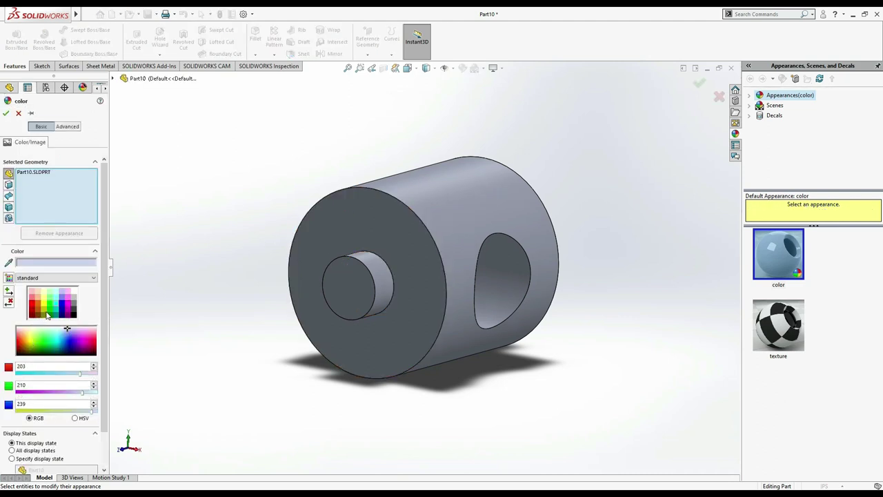
{"action": "left_click", "coordinate": [46, 312]}
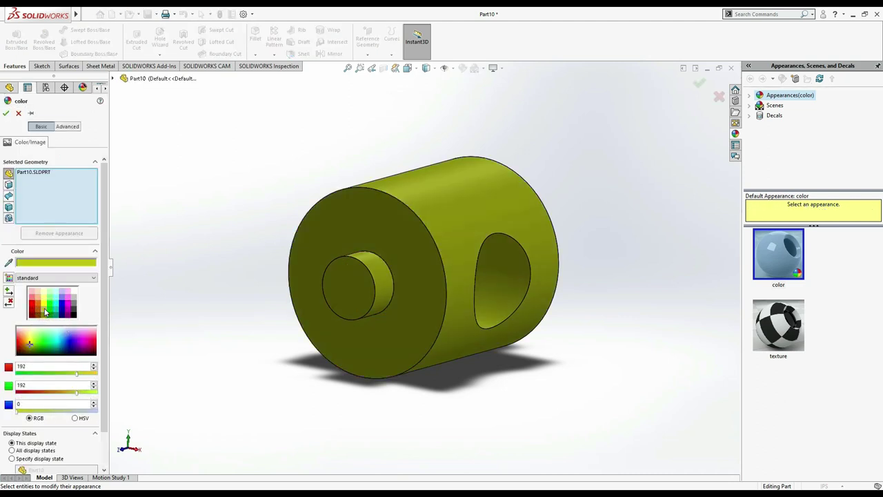
{"action": "left_click", "coordinate": [7, 114]}
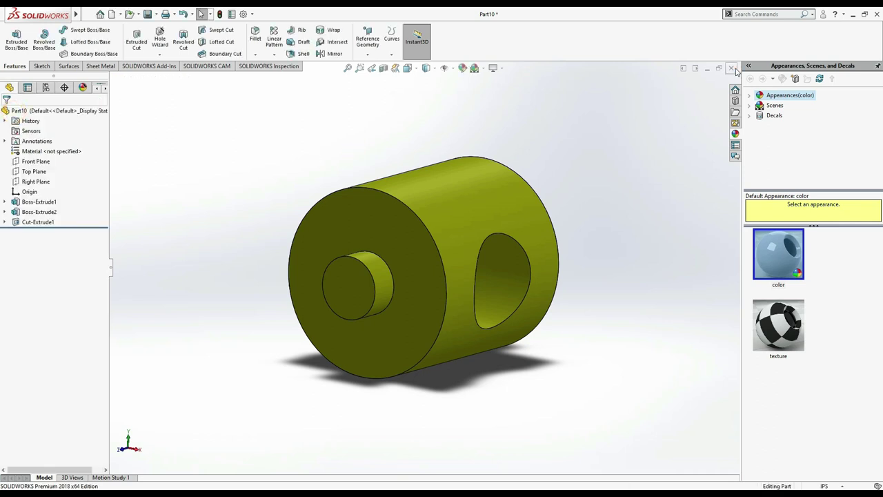
Close the part and save it as hinge b
{"action": "left_click", "coordinate": [736, 71]}
{"action": "left_click", "coordinate": [410, 235]}
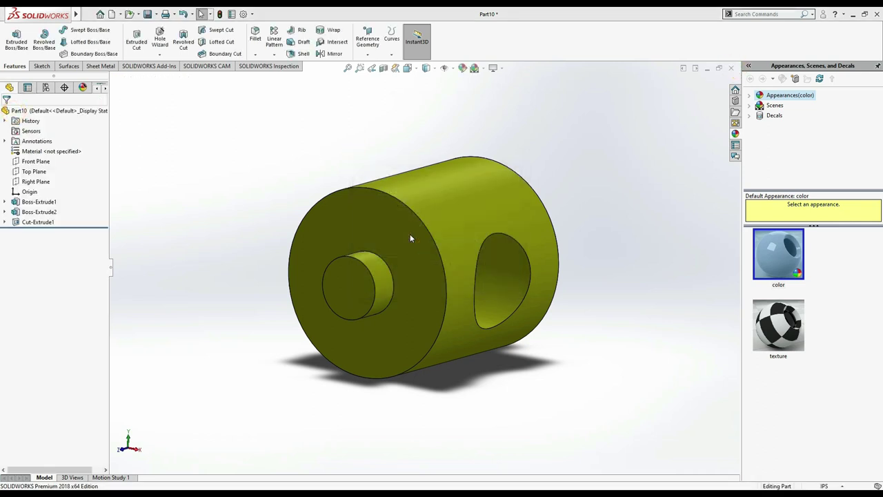
{"action": "type", "text": "hinge b"}
{"action": "key", "text": "Return"}
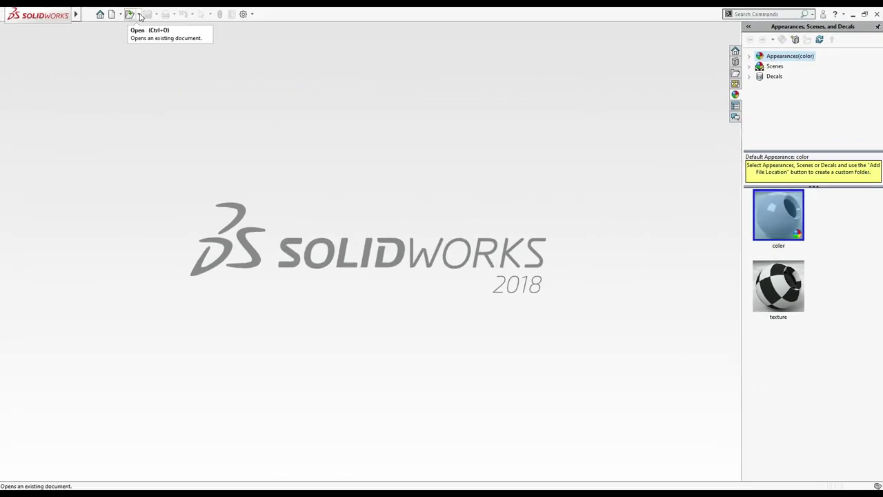
Create a new assembly and turn on display of origins
{"action": "left_click", "coordinate": [111, 14]}
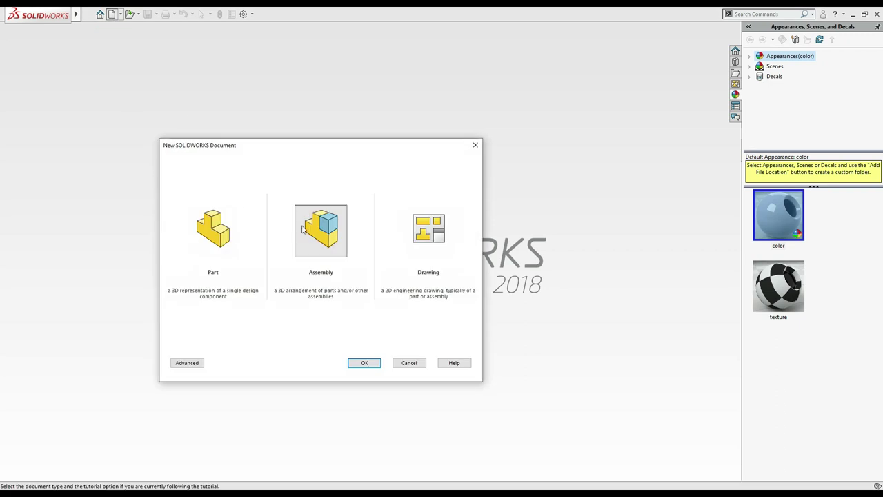
{"action": "double_click", "coordinate": [310, 226]}
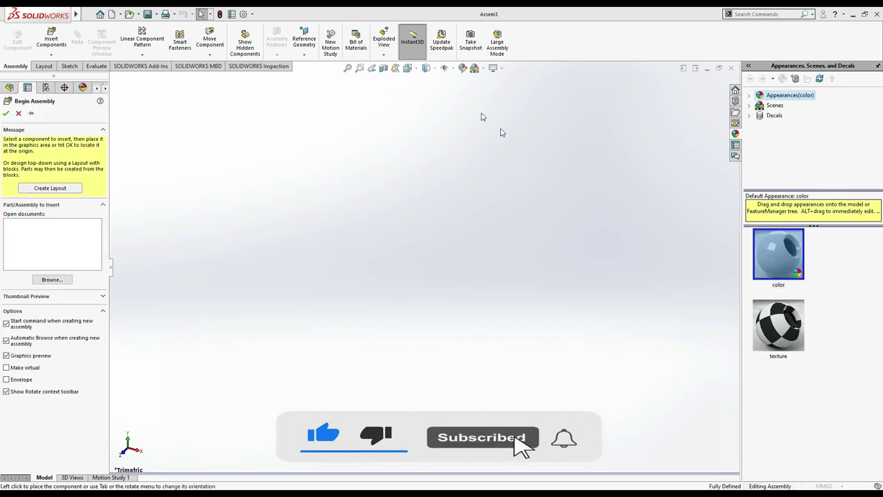
{"action": "left_click", "coordinate": [698, 376]}
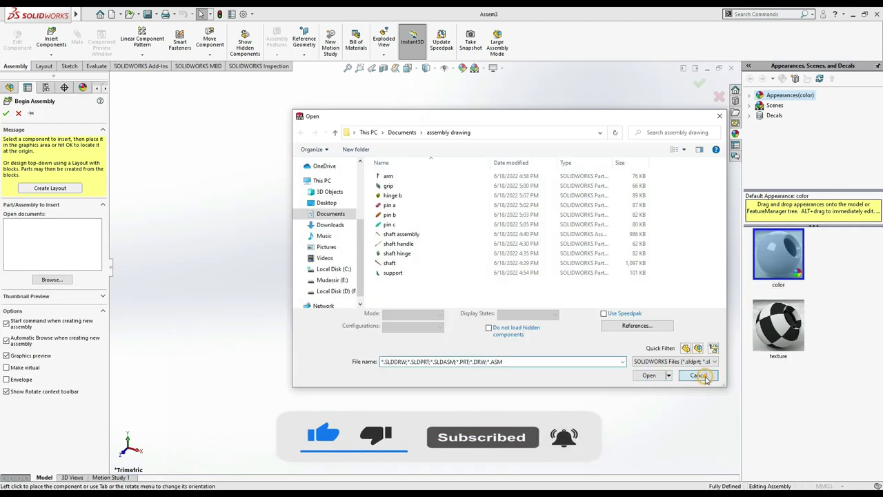
{"action": "left_click", "coordinate": [451, 68]}
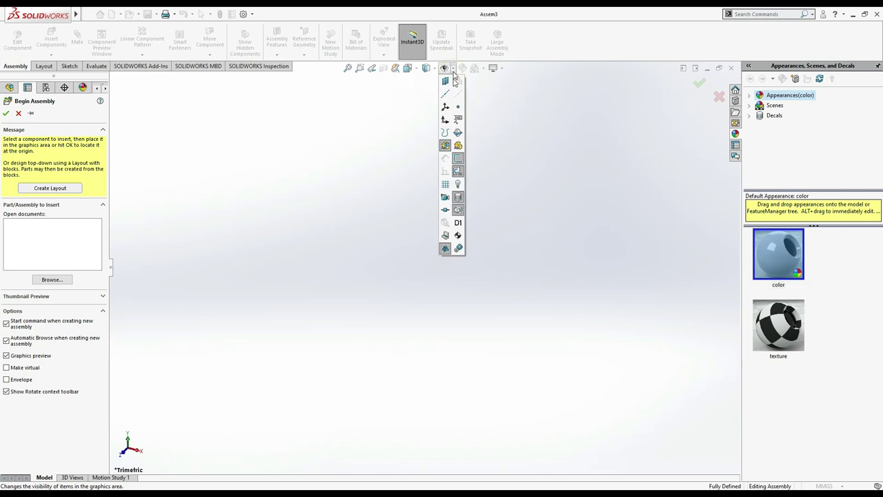
{"action": "left_click", "coordinate": [445, 121]}
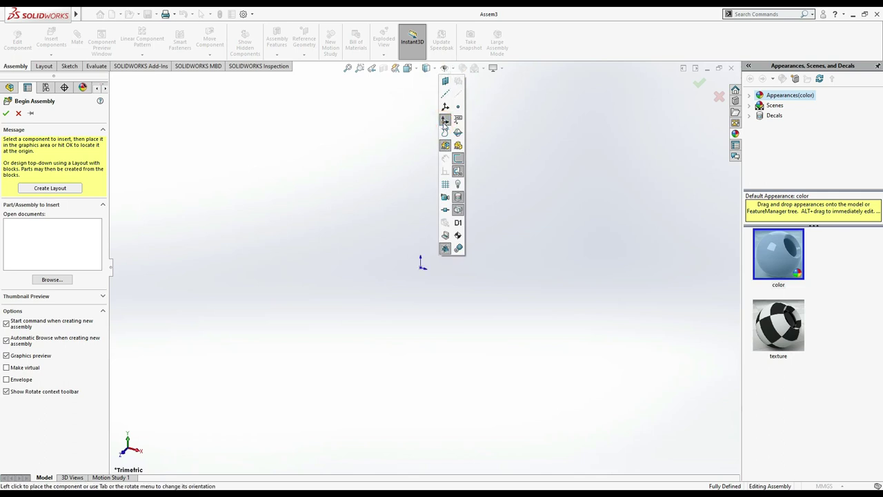
Insert the support part at the assembly origin
{"action": "left_click", "coordinate": [59, 282]}
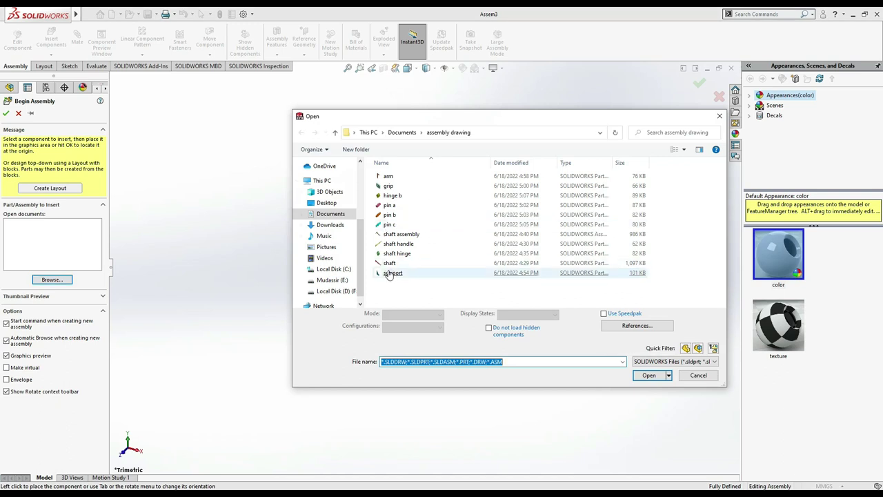
{"action": "double_click", "coordinate": [388, 272]}
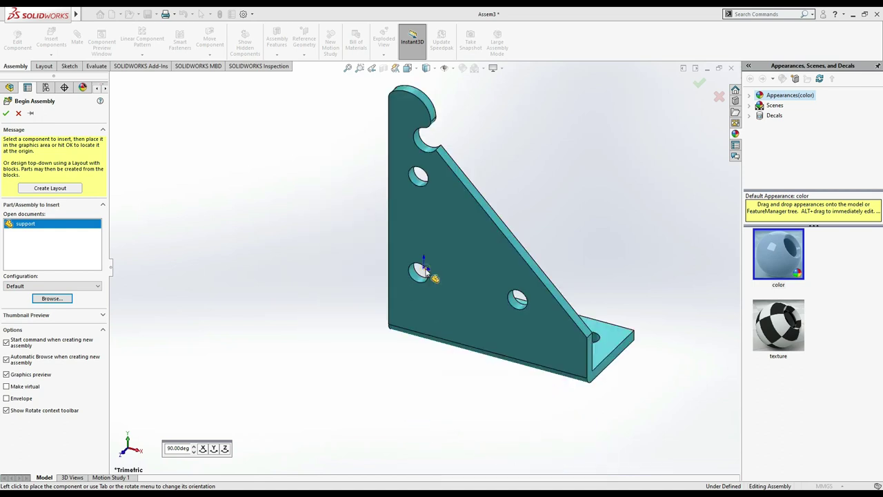
{"action": "left_click", "coordinate": [424, 269]}
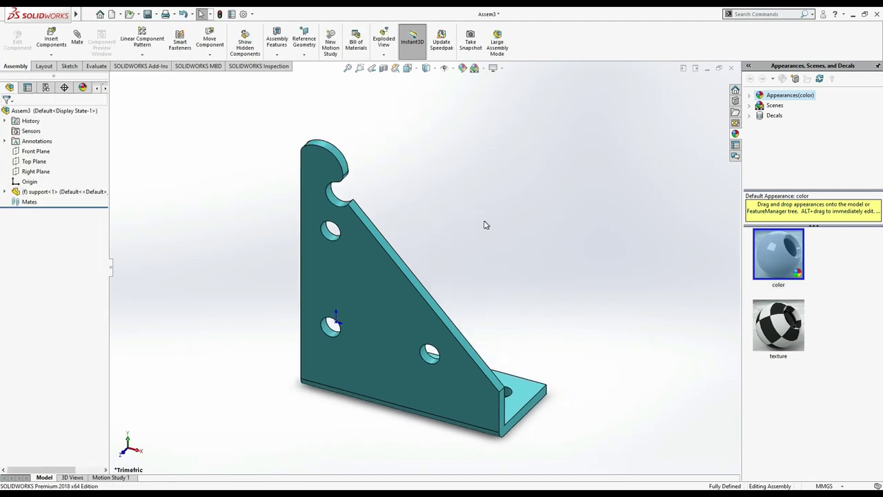
Set up Mirror Components with the Front Plane as mirror plane and support-1 selected
{"action": "left_click", "coordinate": [161, 59]}
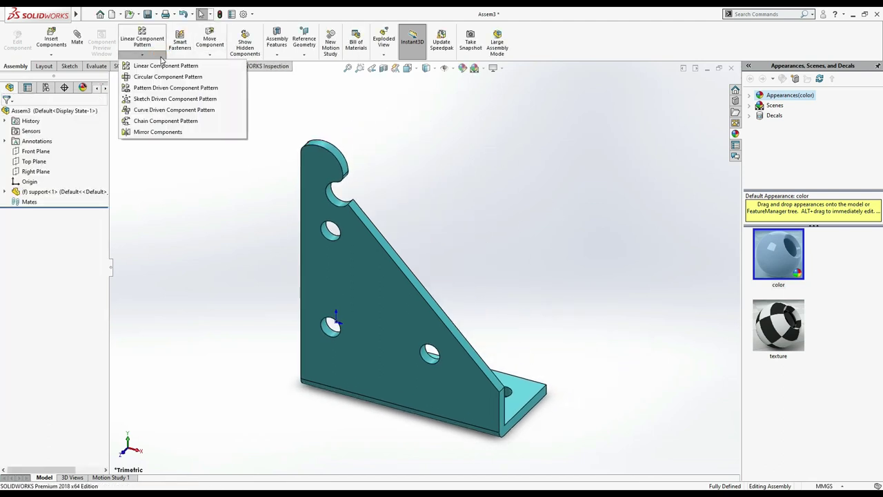
{"action": "left_click", "coordinate": [181, 132]}
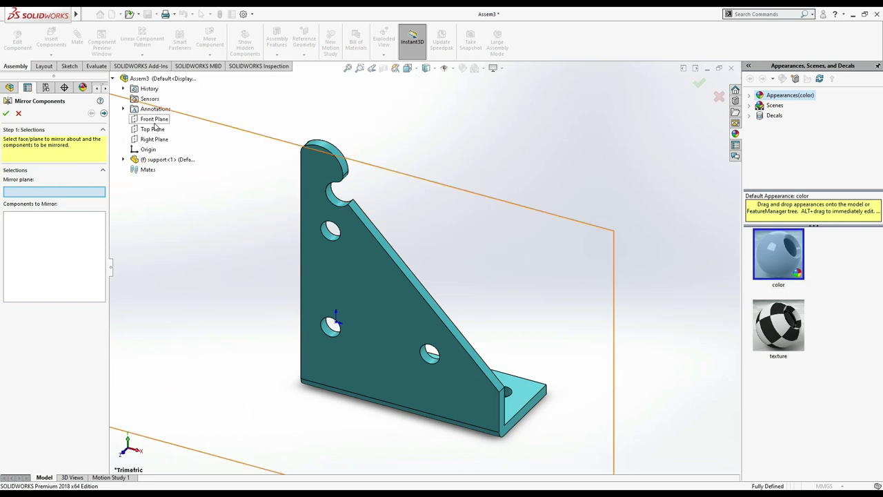
{"action": "left_click", "coordinate": [154, 122]}
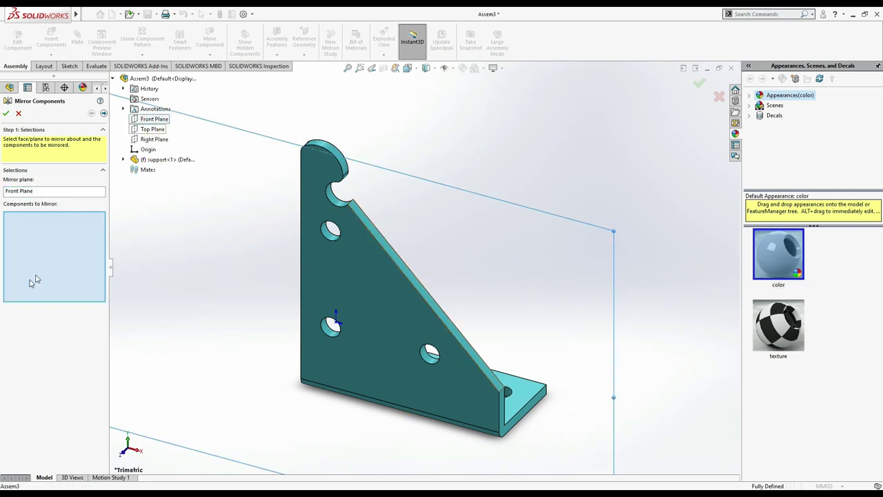
{"action": "left_click", "coordinate": [148, 160]}
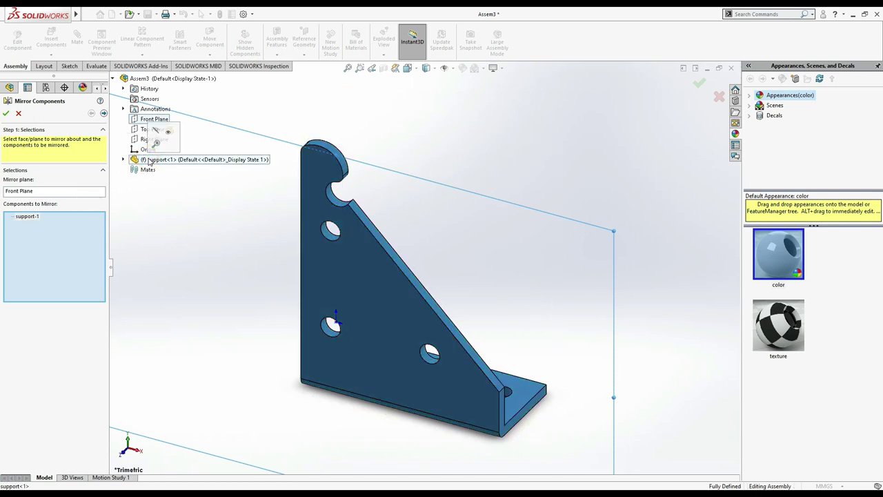
{"action": "left_click", "coordinate": [148, 161]}
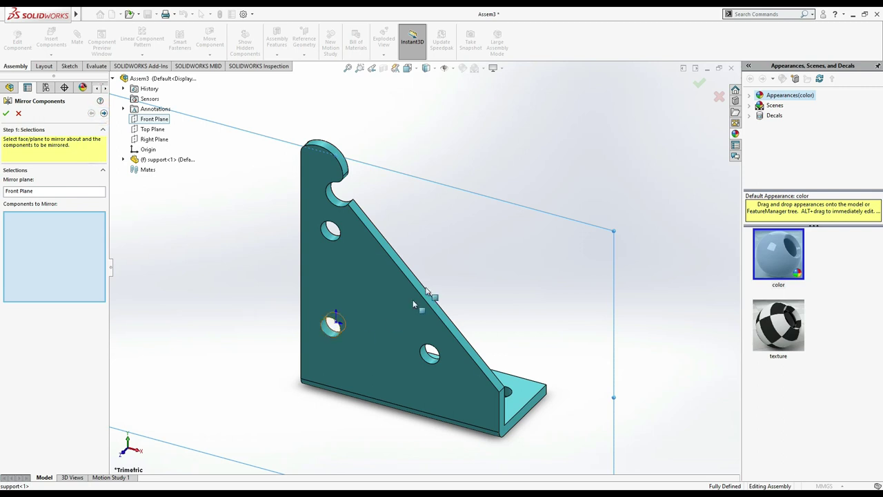
{"action": "scroll", "coordinate": [413, 301], "scroll_direction": "up", "scroll_amount": 3}
{"action": "middle_click_drag", "start_coordinate": [614, 320], "coordinate": [558, 321]}
{"action": "left_click", "coordinate": [158, 160]}
{"action": "left_click", "coordinate": [161, 161]}
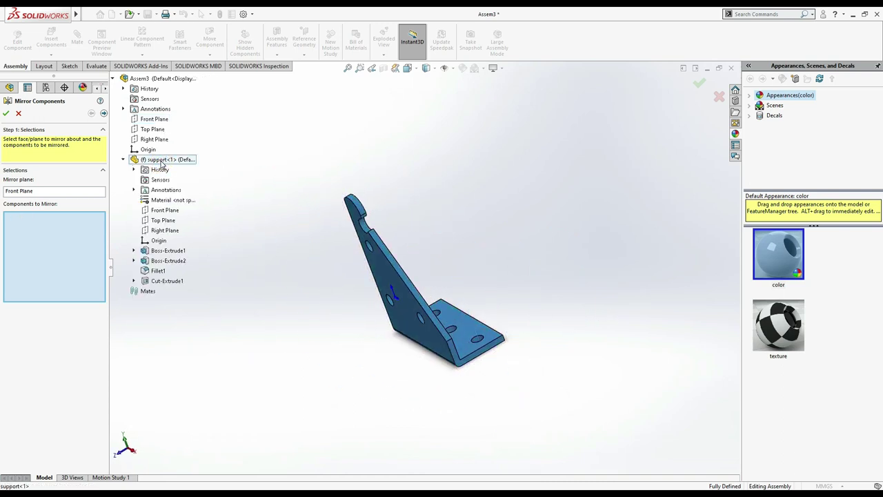
{"action": "left_click", "coordinate": [56, 191]}
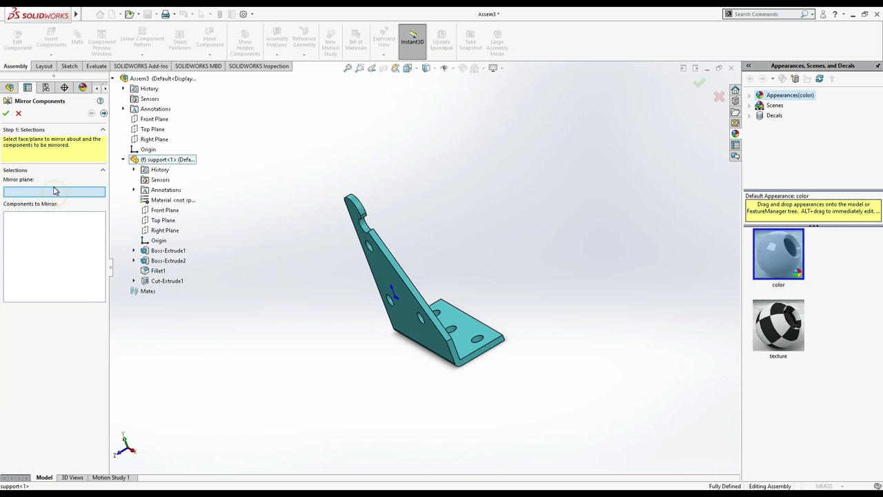
{"action": "left_click", "coordinate": [153, 118]}
{"action": "left_click", "coordinate": [163, 160]}
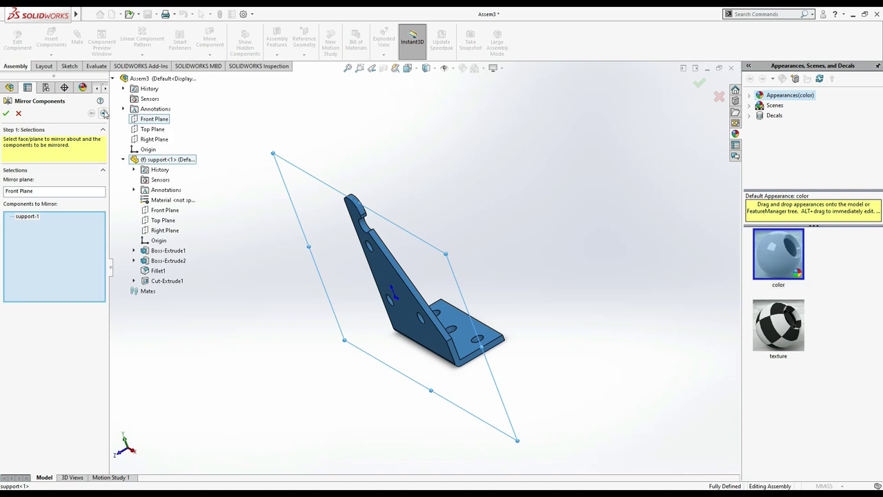
Make the mirrored copy an opposite-hand version and keep the original part's units
{"action": "left_click", "coordinate": [104, 114]}
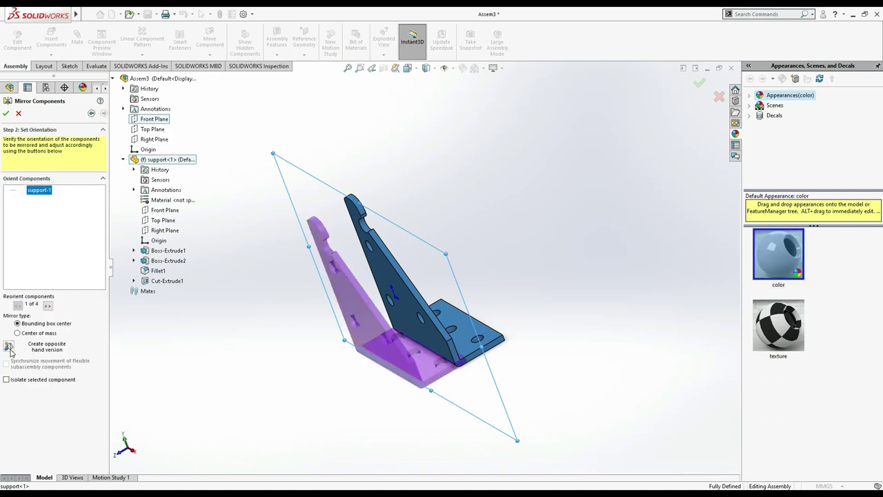
{"action": "left_click", "coordinate": [9, 347]}
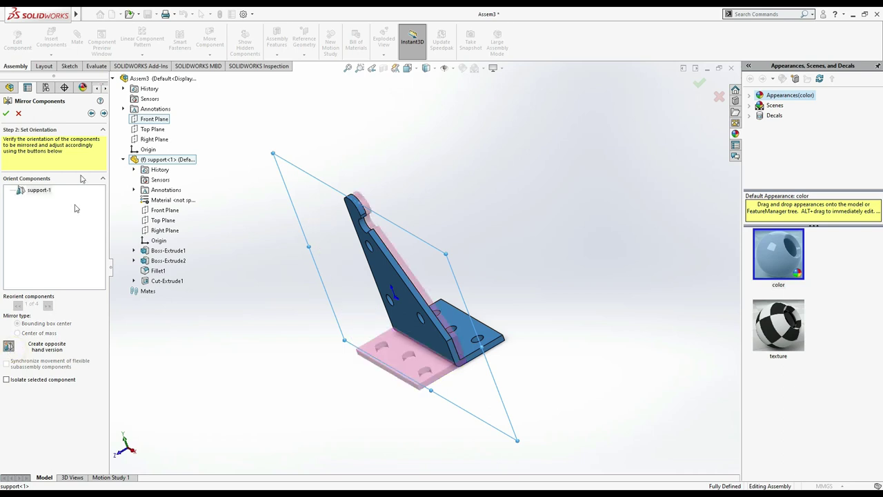
{"action": "left_click", "coordinate": [104, 113]}
{"action": "left_click", "coordinate": [104, 113]}
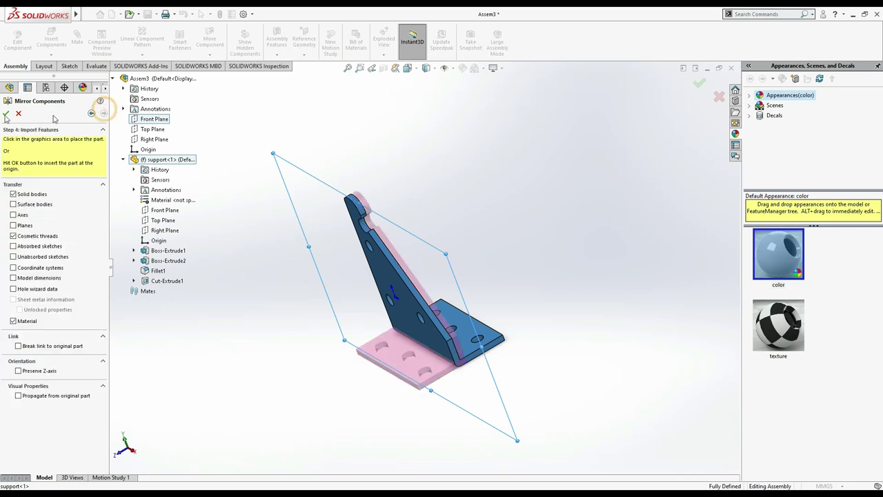
{"action": "left_click", "coordinate": [6, 114]}
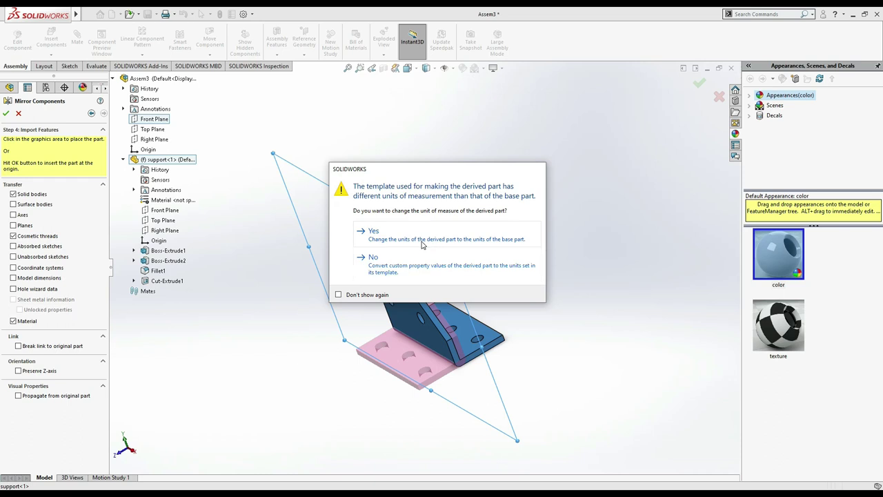
{"action": "left_click", "coordinate": [422, 238]}
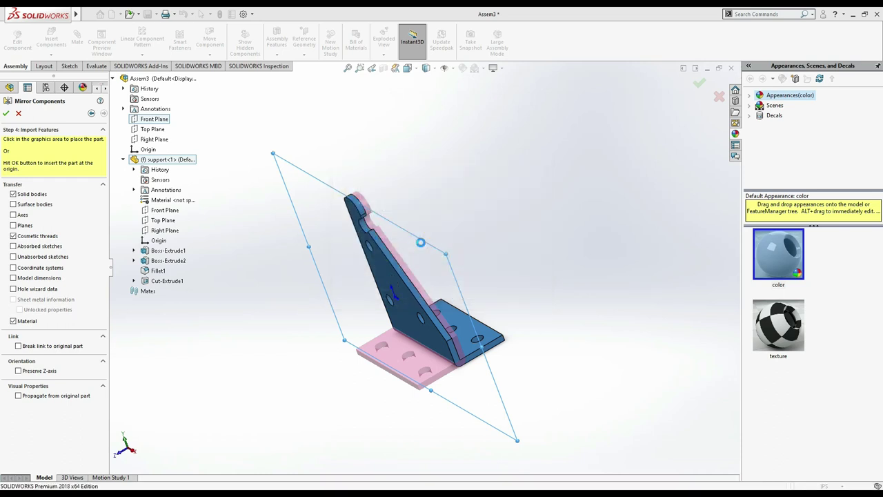
Set the units to IPS and expand the mirror feature to see its copied support
{"action": "left_click", "coordinate": [820, 485]}
{"action": "left_click", "coordinate": [813, 458]}
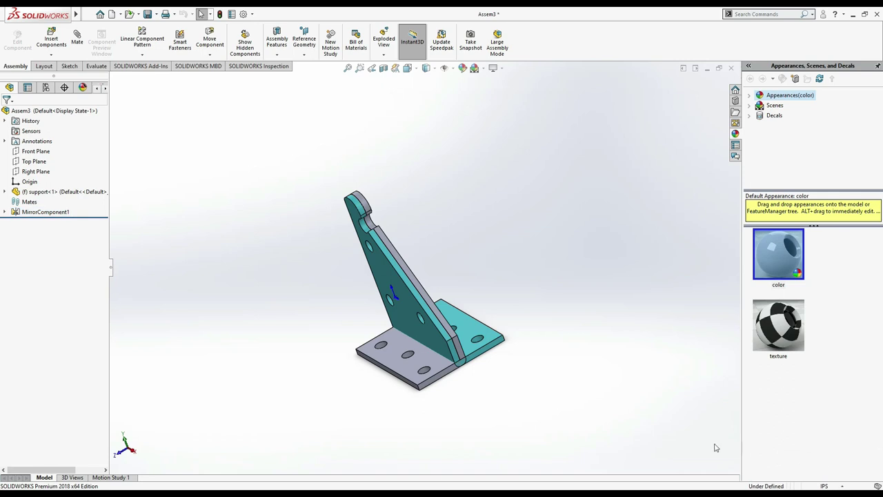
{"action": "left_click", "coordinate": [649, 387]}
{"action": "left_click", "coordinate": [454, 373]}
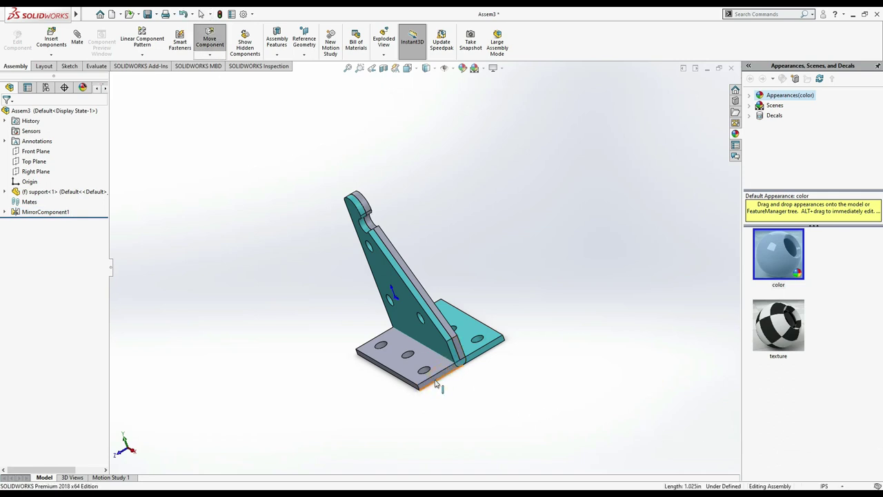
{"action": "left_click", "coordinate": [175, 299]}
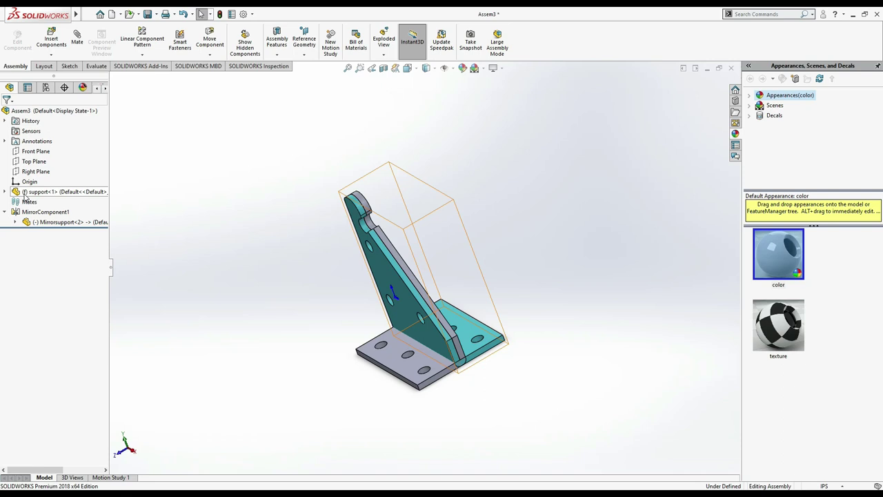
Float support<1> and drag the bracket away from its mirrored copy
{"action": "right_click", "coordinate": [25, 194]}
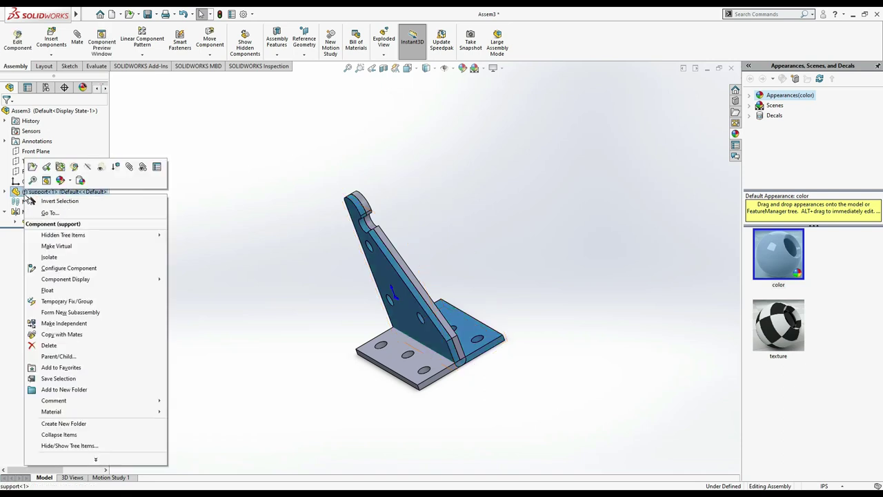
{"action": "left_click", "coordinate": [46, 290]}
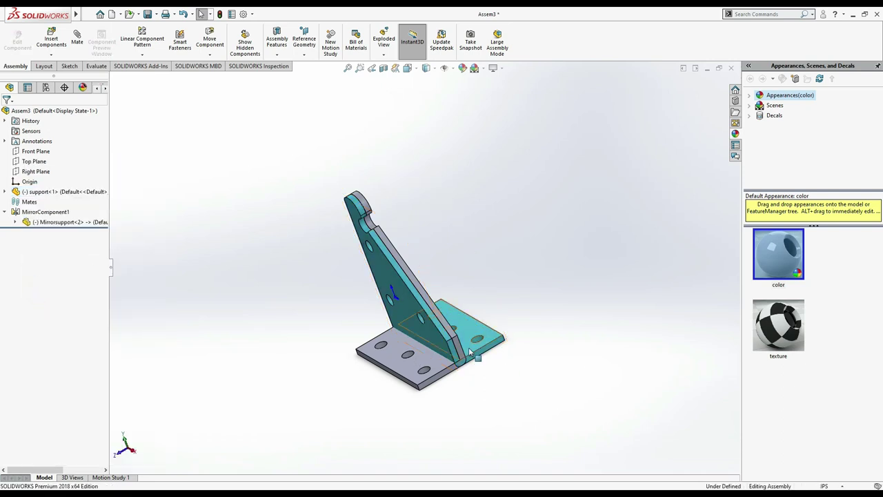
{"action": "mouse_move", "coordinate": [483, 357]}
{"action": "left_mouse_down"}
{"action": "mouse_move", "coordinate": [562, 315]}
{"action": "mouse_move", "coordinate": [548, 323]}
{"action": "left_mouse_up"}
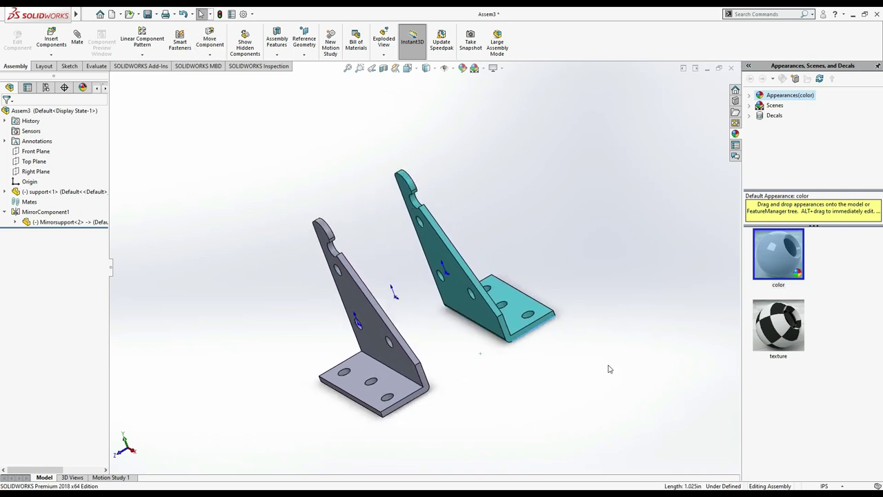
Hide the coordinate triads on both brackets
{"action": "left_click", "coordinate": [628, 357]}
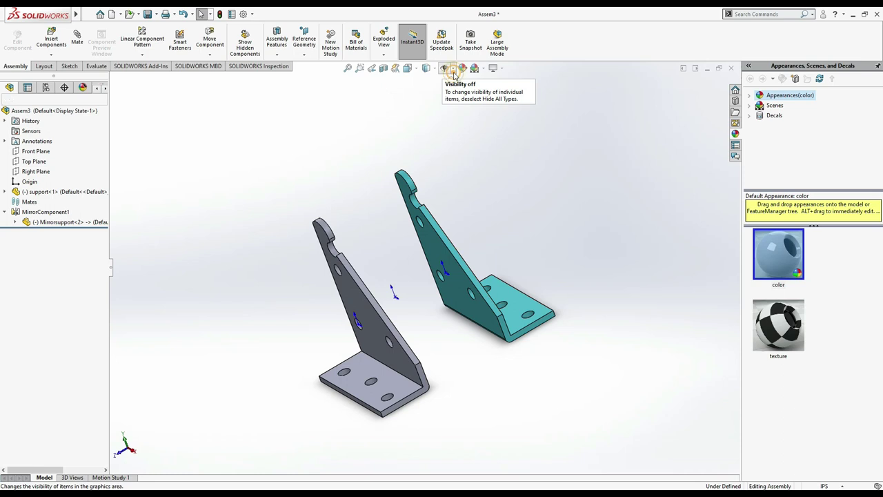
{"action": "left_click", "coordinate": [447, 68]}
{"action": "left_click", "coordinate": [445, 121]}
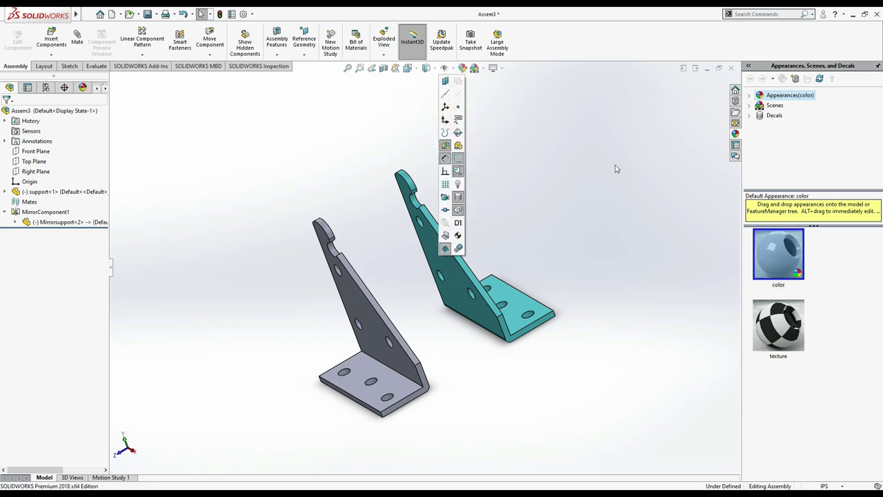
{"action": "left_click", "coordinate": [615, 166]}
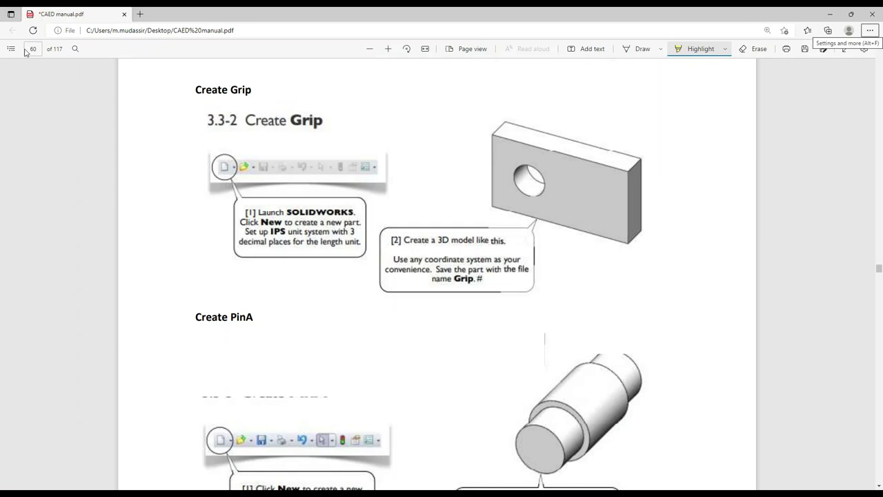
{"action": "scroll", "coordinate": [514, 306], "scroll_direction": "up", "scroll_amount": 3}
{"action": "scroll", "coordinate": [516, 306], "scroll_direction": "up", "scroll_amount": 5}
{"action": "scroll", "coordinate": [516, 307], "scroll_direction": "up", "scroll_amount": 3}
{"action": "scroll", "coordinate": [516, 306], "scroll_direction": "up", "scroll_amount": 2}
{"action": "scroll", "coordinate": [500, 311], "scroll_direction": "down", "scroll_amount": 1}
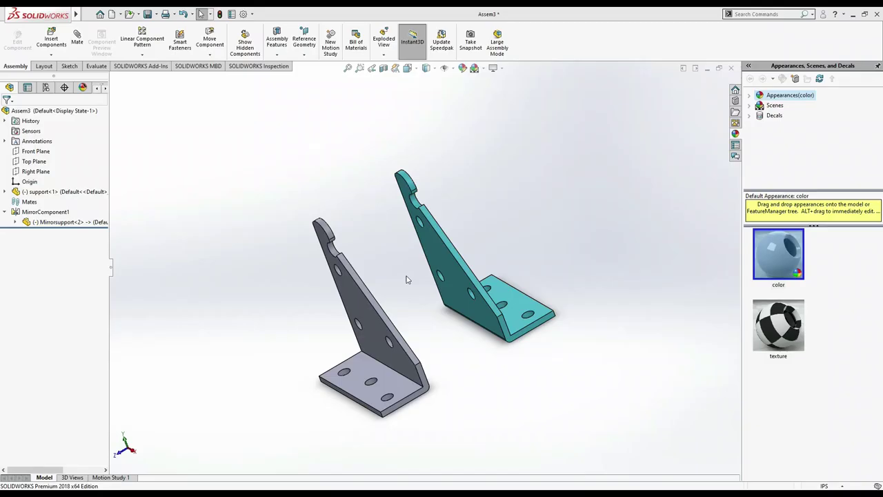
Insert pin b above the brackets and place a second copy below it
{"action": "left_click", "coordinate": [61, 36]}
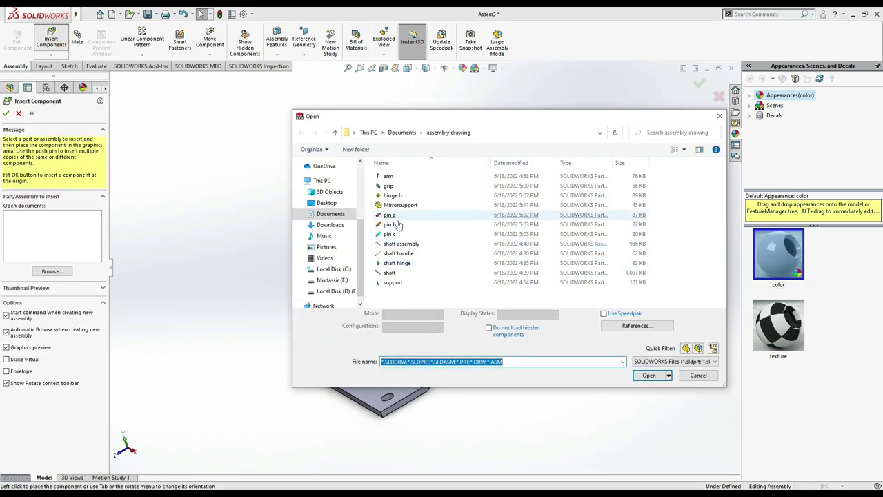
{"action": "left_click", "coordinate": [395, 225]}
{"action": "double_click", "coordinate": [395, 226]}
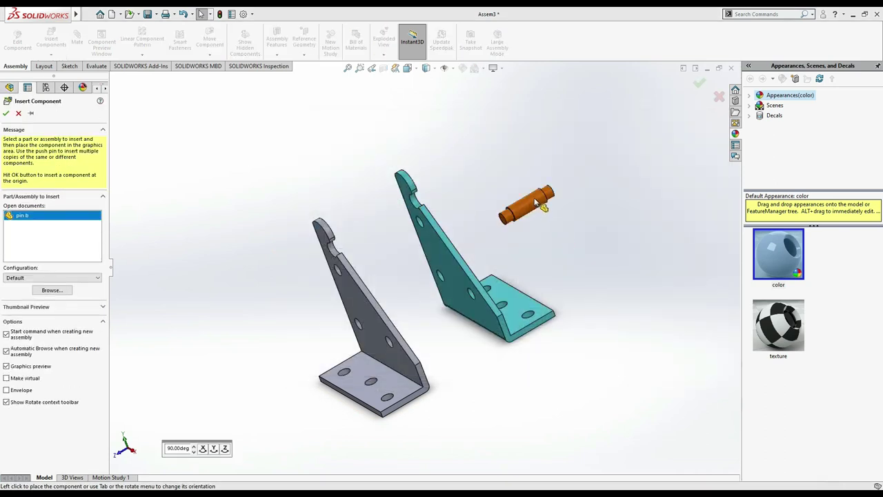
{"action": "left_click", "coordinate": [490, 190]}
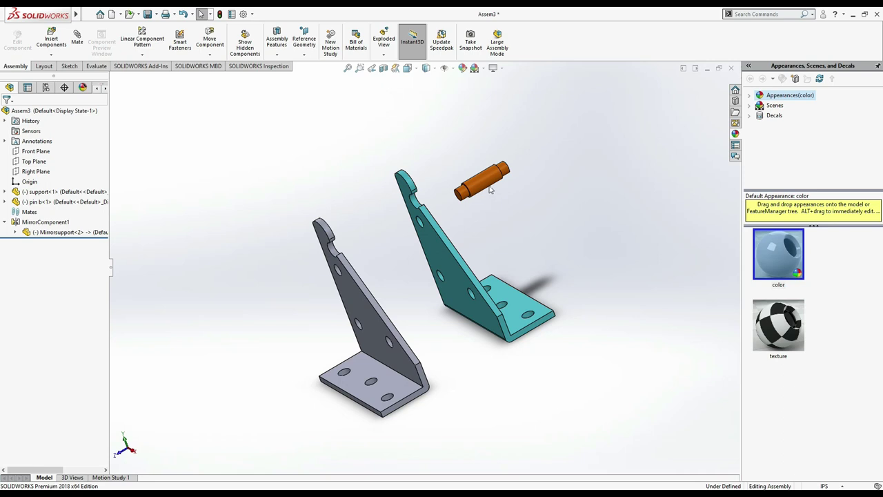
{"action": "left_click_drag", "start_coordinate": [487, 185], "coordinate": [492, 216], "text": "ctrl"}
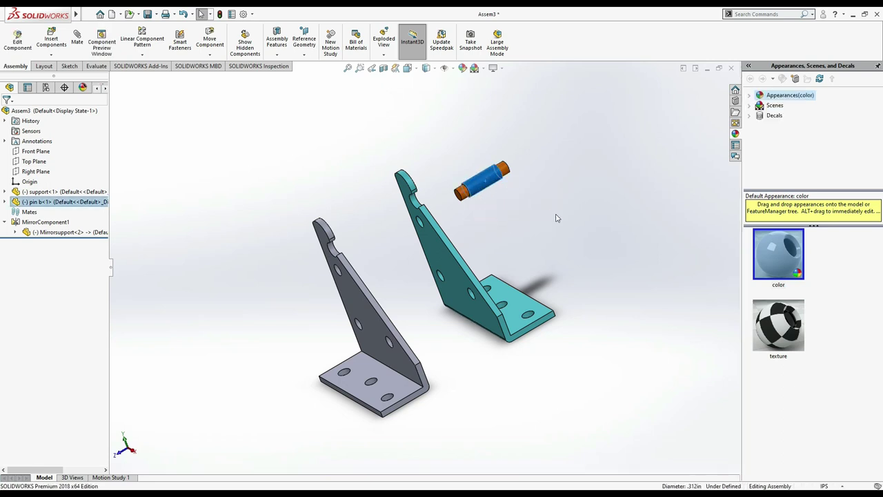
{"action": "left_click_drag", "start_coordinate": [485, 184], "coordinate": [499, 234], "text": "ctrl"}
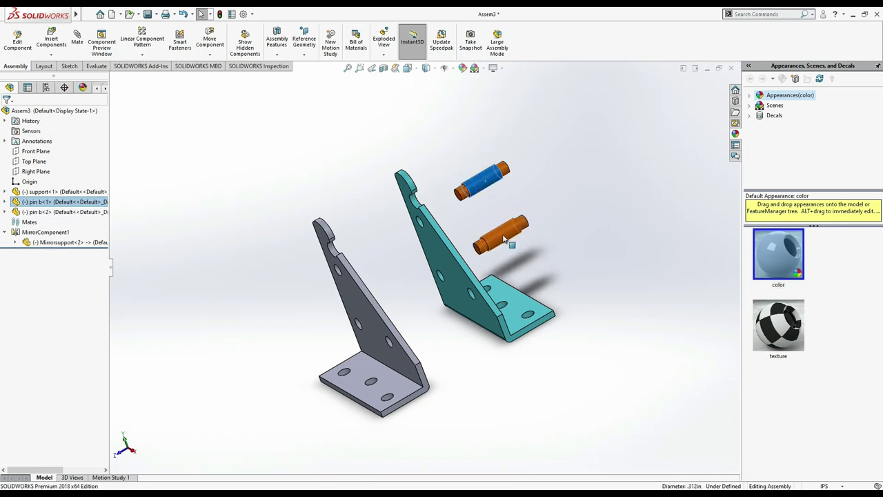
Move the lower pin below the teal bracket and select the upper pin's end face for mating
{"action": "middle_click_drag", "start_coordinate": [591, 254], "coordinate": [619, 225]}
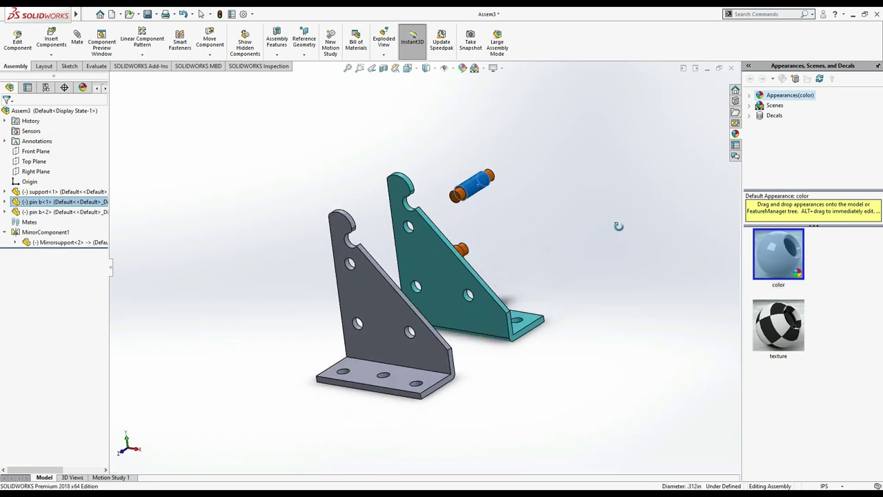
{"action": "left_click", "coordinate": [572, 237]}
{"action": "left_click_drag", "start_coordinate": [461, 250], "coordinate": [559, 399]}
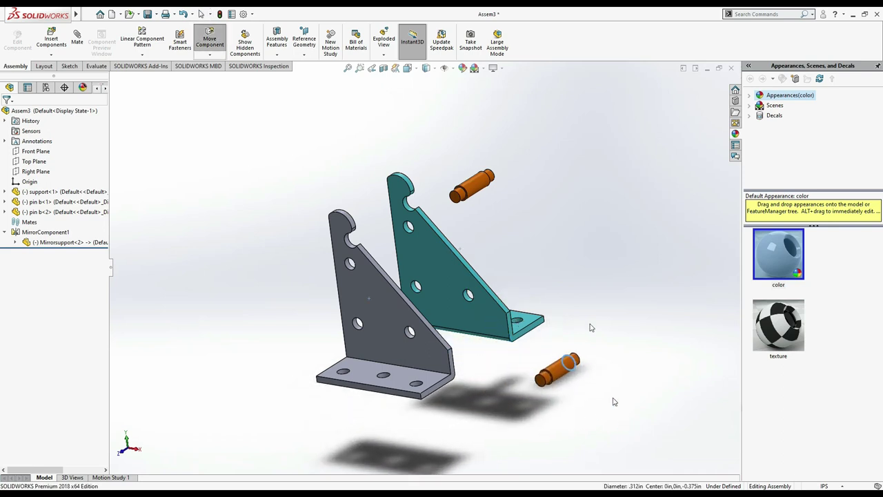
{"action": "left_click", "coordinate": [571, 268]}
{"action": "scroll", "coordinate": [493, 192], "scroll_direction": "down", "scroll_amount": 2}
{"action": "scroll", "coordinate": [493, 193], "scroll_direction": "down", "scroll_amount": 2}
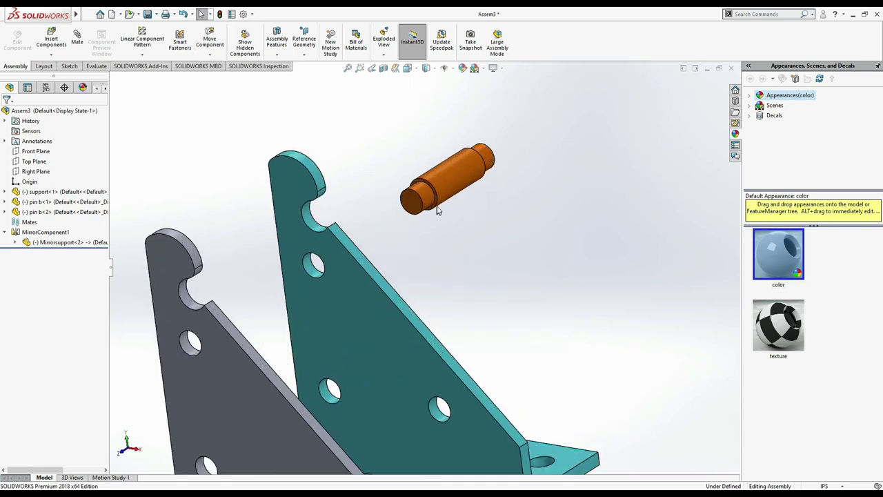
{"action": "left_click", "coordinate": [426, 200]}
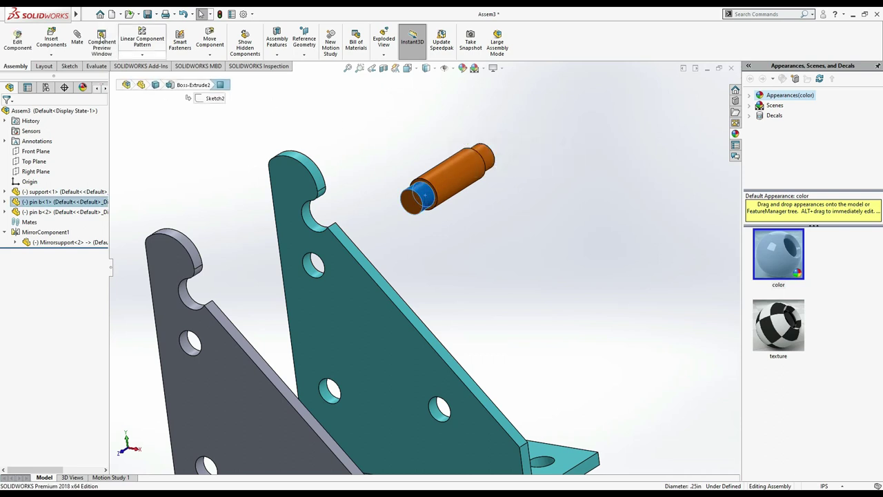
{"action": "left_click", "coordinate": [80, 37]}
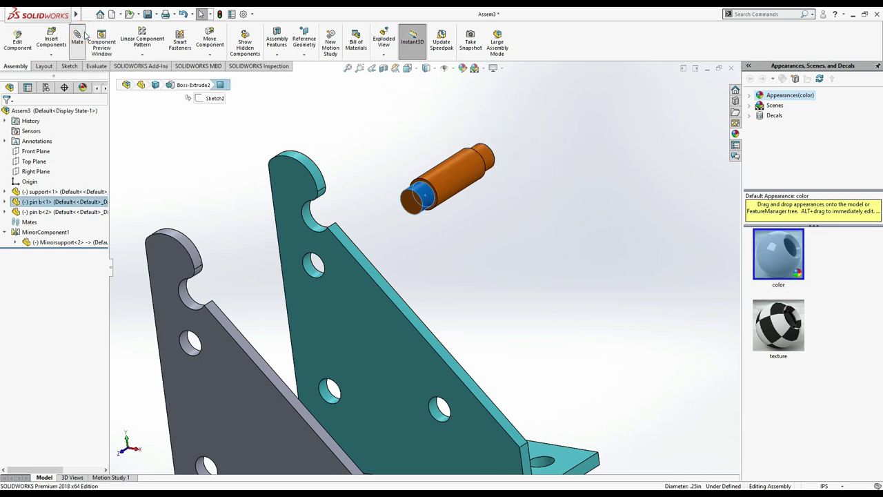
Make both pin b copies concentric with the grey bracket's holes
{"action": "left_click", "coordinate": [189, 345]}
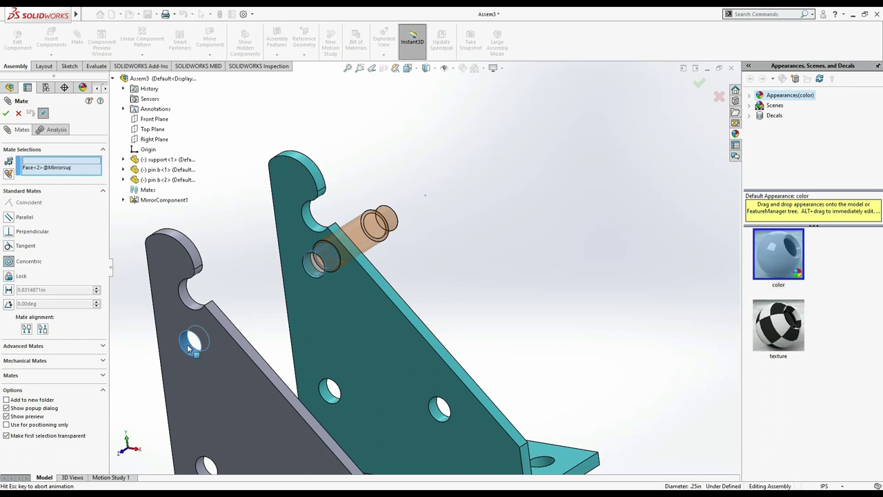
{"action": "left_click", "coordinate": [176, 359]}
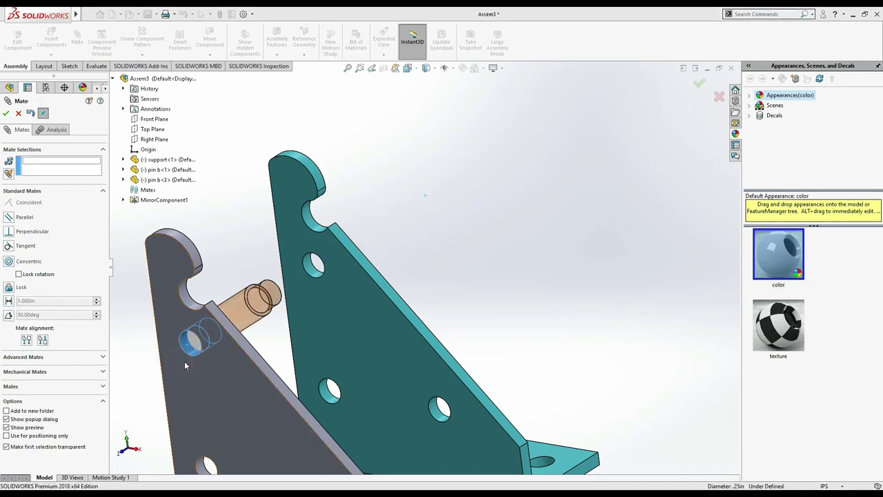
{"action": "scroll", "coordinate": [494, 292], "scroll_direction": "down", "scroll_amount": 2}
{"action": "scroll", "coordinate": [493, 292], "scroll_direction": "up", "scroll_amount": 3}
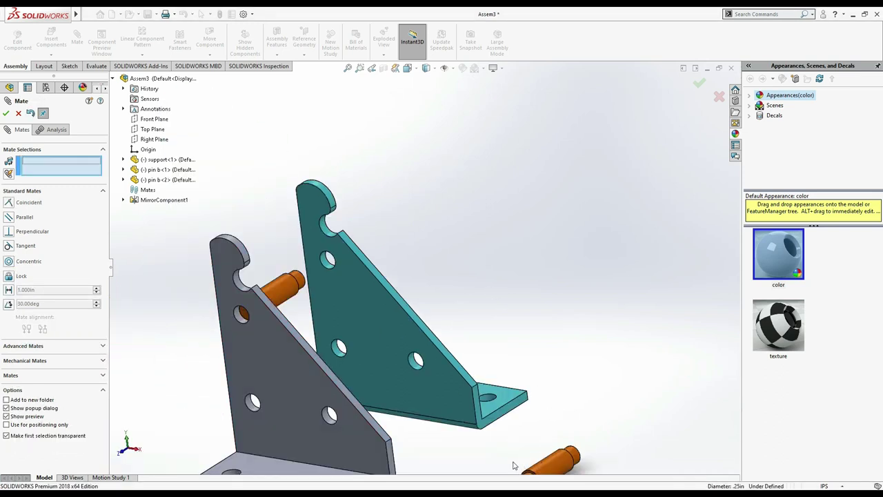
{"action": "scroll", "coordinate": [513, 465], "scroll_direction": "up", "scroll_amount": 2}
{"action": "scroll", "coordinate": [498, 426], "scroll_direction": "down", "scroll_amount": 3}
{"action": "left_click", "coordinate": [482, 381]}
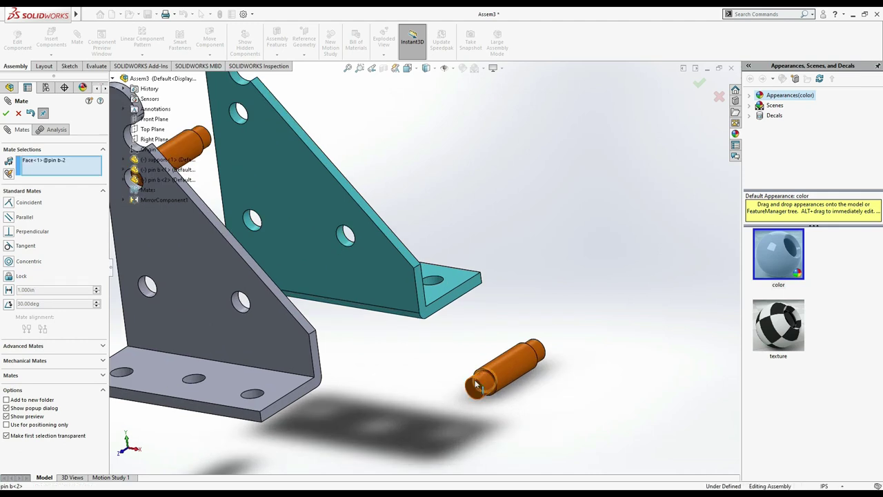
{"action": "left_click", "coordinate": [143, 291]}
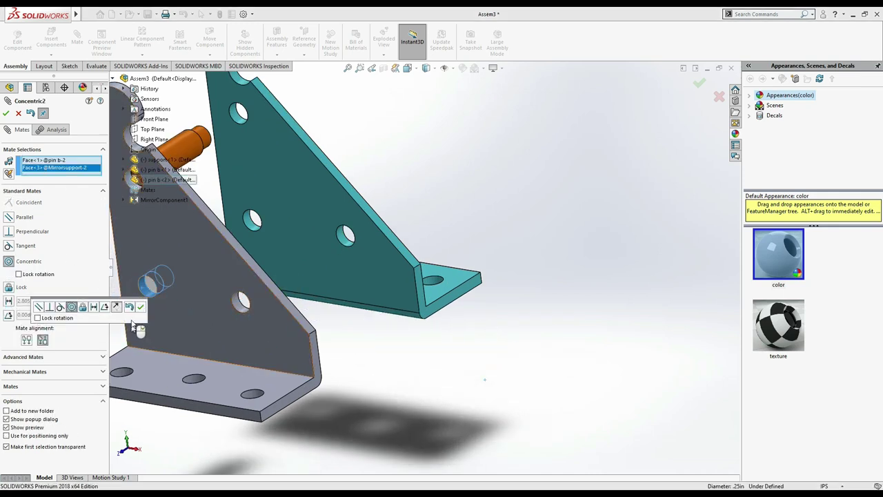
{"action": "left_click", "coordinate": [141, 307]}
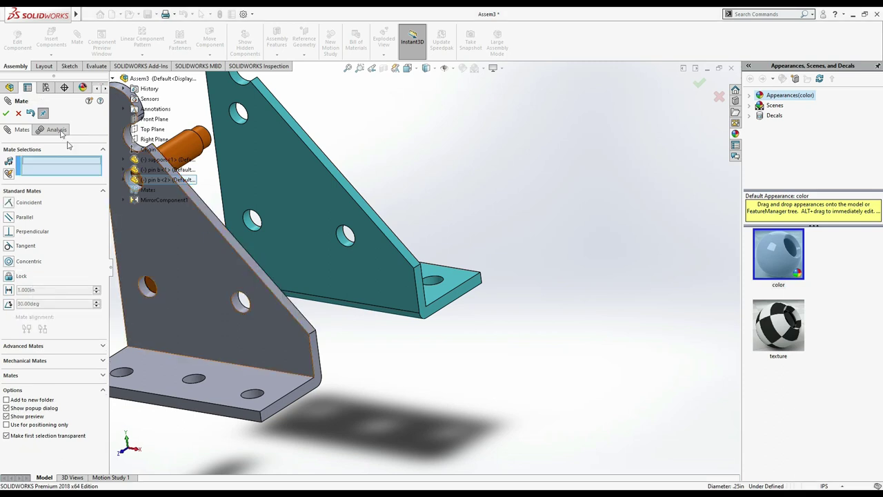
{"action": "left_click", "coordinate": [7, 115]}
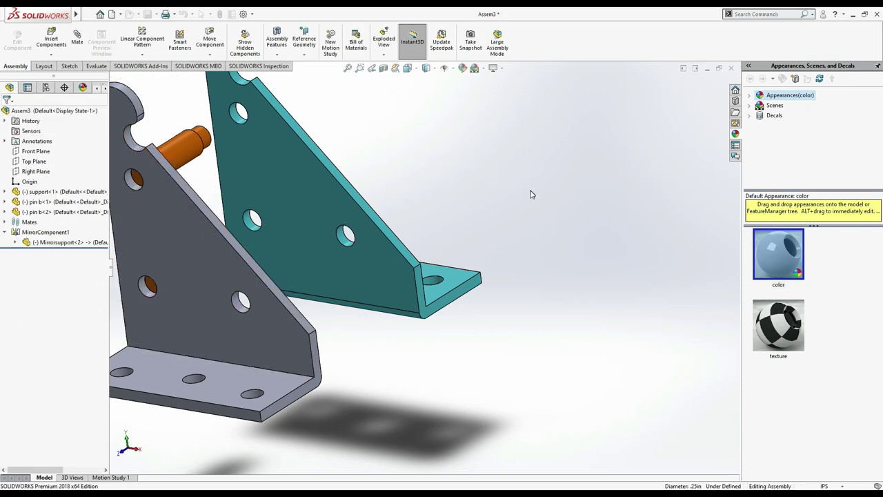
Move the teal support closer to the grey one and slide the upper pin toward it
{"action": "mouse_move", "coordinate": [497, 207]}
{"action": "middle_mouse_down"}
{"action": "mouse_move", "coordinate": [451, 201]}
{"action": "mouse_move", "coordinate": [513, 217]}
{"action": "mouse_move", "coordinate": [398, 115]}
{"action": "middle_mouse_up"}
{"action": "scroll", "coordinate": [396, 196], "scroll_direction": "up", "scroll_amount": 2}
{"action": "scroll", "coordinate": [463, 191], "scroll_direction": "up", "scroll_amount": 1}
{"action": "scroll", "coordinate": [413, 263], "scroll_direction": "down", "scroll_amount": 2}
{"action": "scroll", "coordinate": [403, 273], "scroll_direction": "down", "scroll_amount": 1}
{"action": "left_click", "coordinate": [369, 292]}
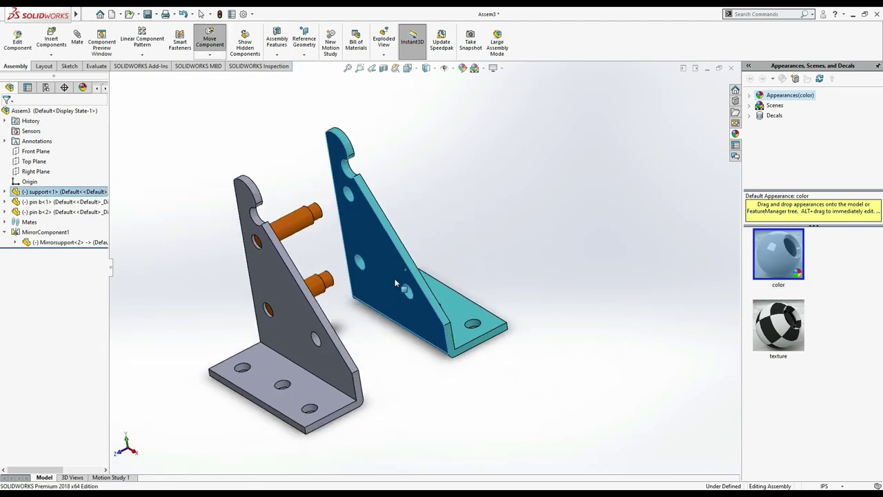
{"action": "middle_click_drag", "start_coordinate": [351, 302], "coordinate": [301, 219]}
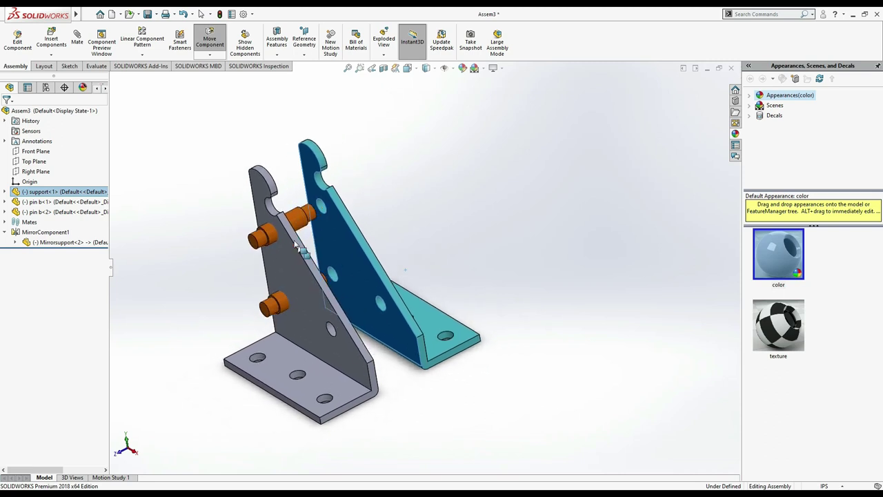
{"action": "left_click_drag", "start_coordinate": [302, 219], "coordinate": [327, 211]}
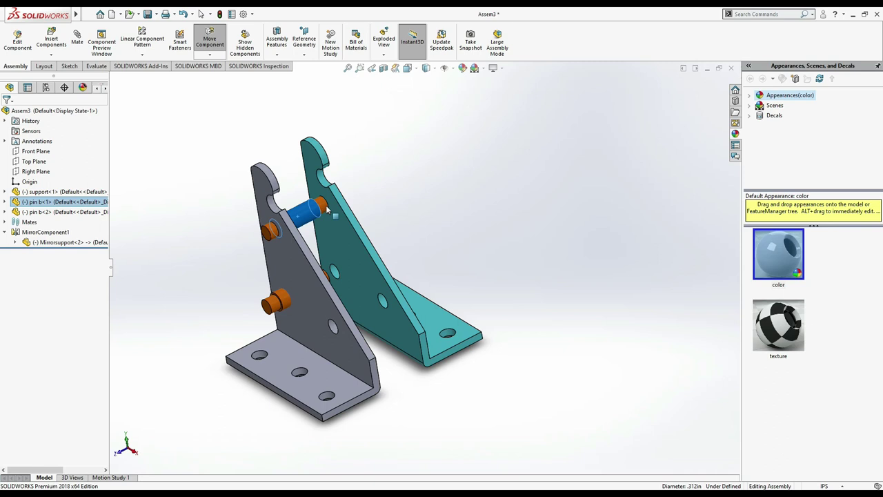
{"action": "key", "text": "Escape"}
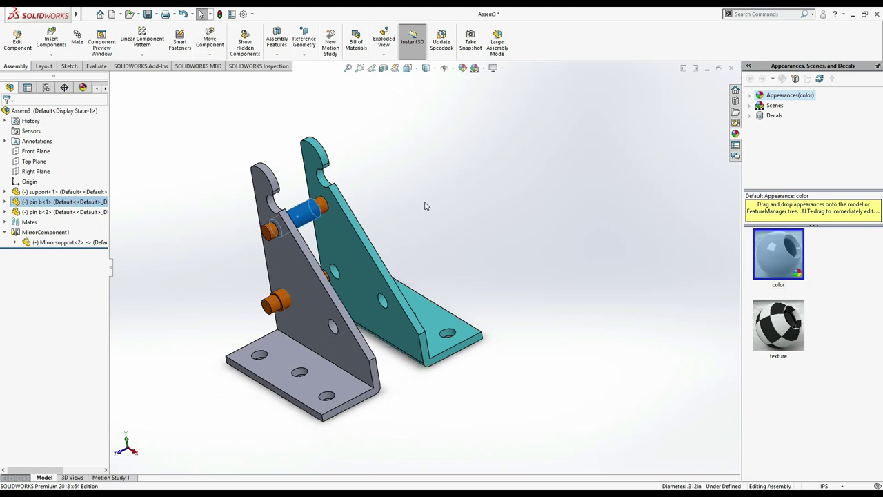
Begin a Width mate under Advanced Mates, then close the Mate PropertyManager without adding it
{"action": "left_click", "coordinate": [160, 88]}
{"action": "left_click", "coordinate": [78, 38]}
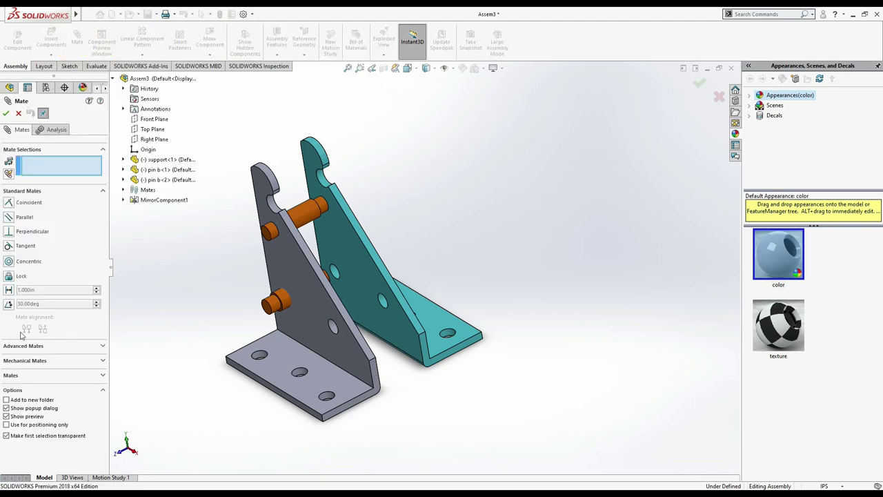
{"action": "left_click", "coordinate": [25, 347]}
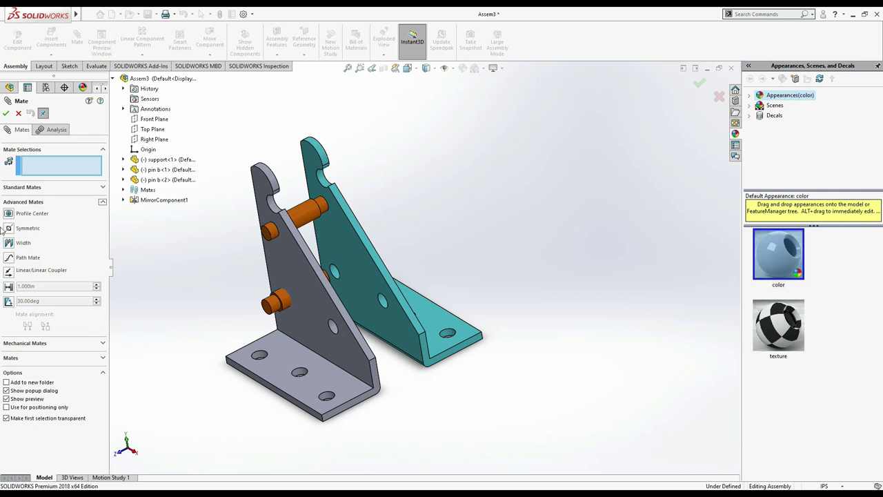
{"action": "left_click", "coordinate": [11, 243]}
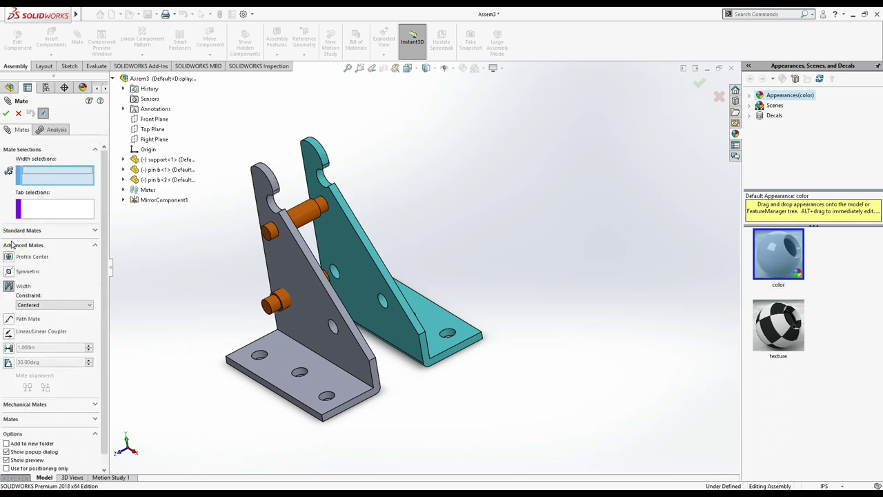
{"action": "left_click", "coordinate": [18, 114]}
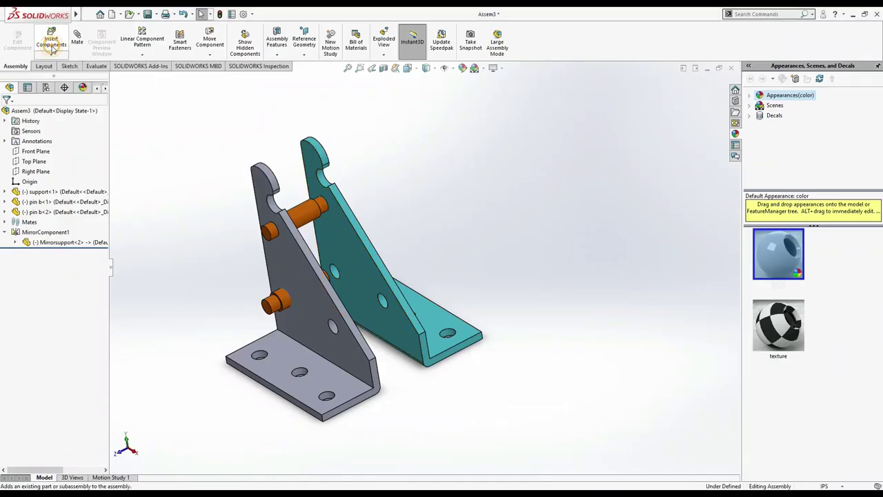
Insert the pin c part and place it beside the supports
{"action": "left_click", "coordinate": [52, 43]}
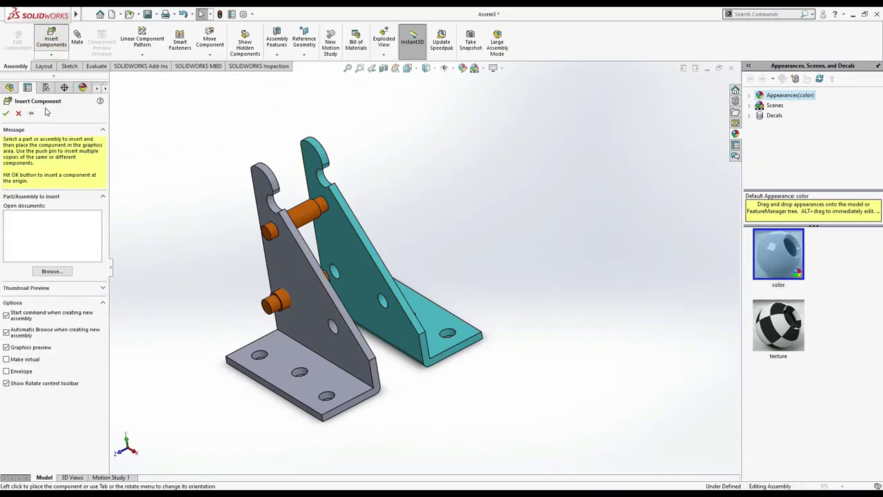
{"action": "left_click", "coordinate": [51, 270]}
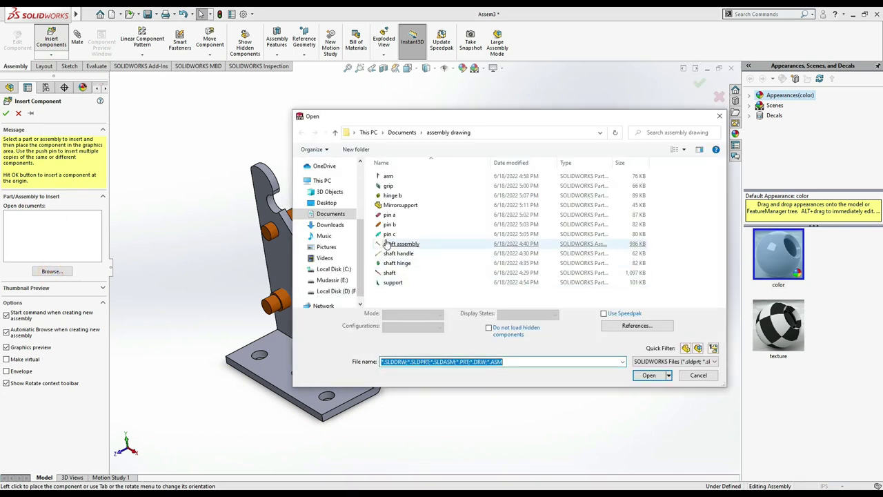
{"action": "left_click", "coordinate": [388, 234]}
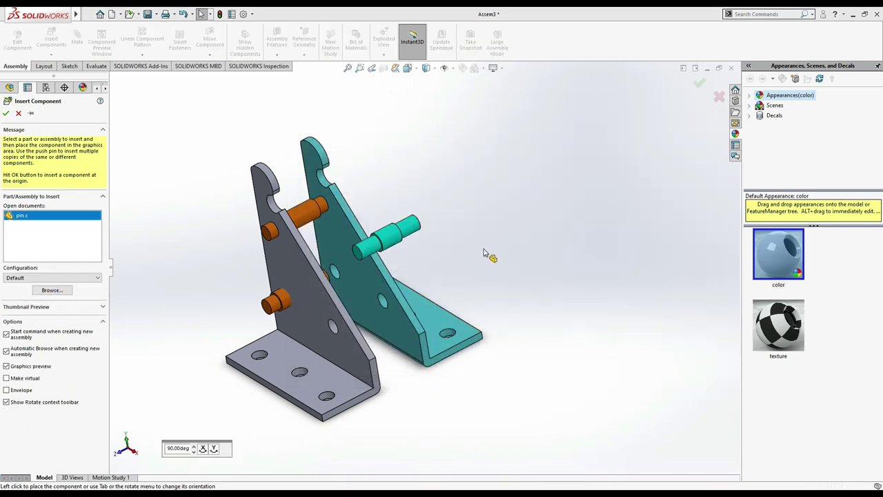
{"action": "left_click", "coordinate": [488, 246]}
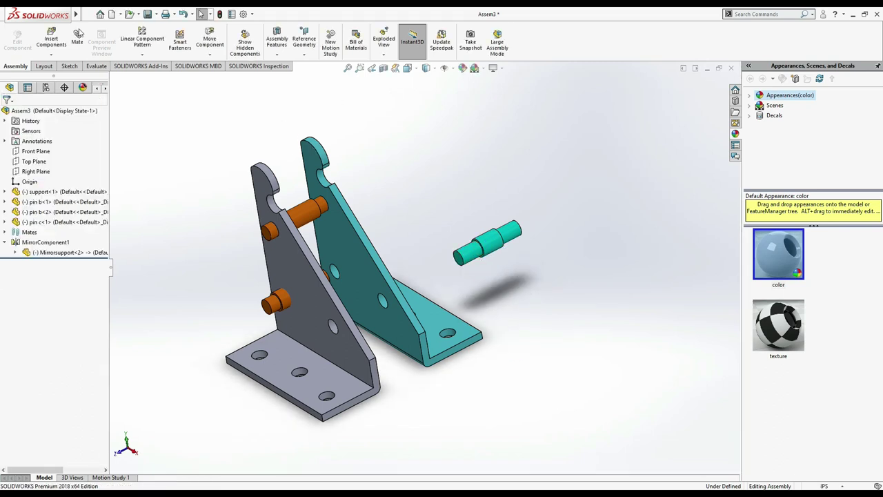
Add a Concentric mate between pin c and the support hole
{"action": "left_click", "coordinate": [77, 33]}
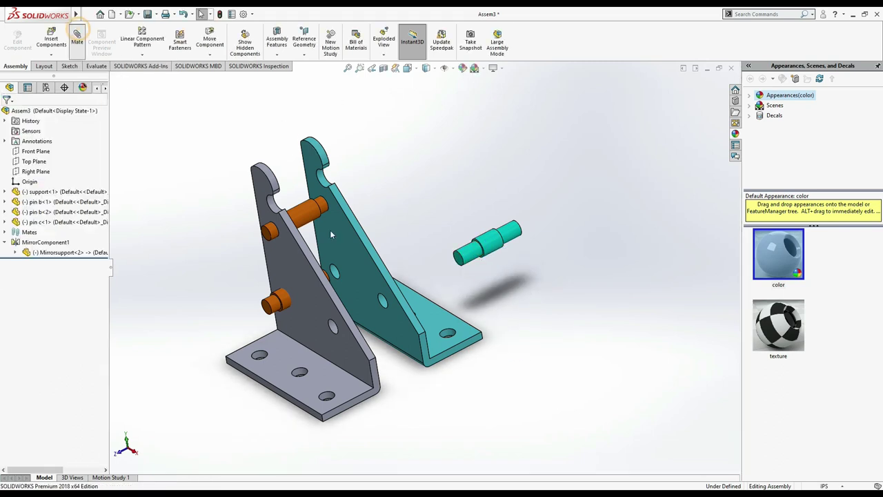
{"action": "left_click", "coordinate": [465, 255]}
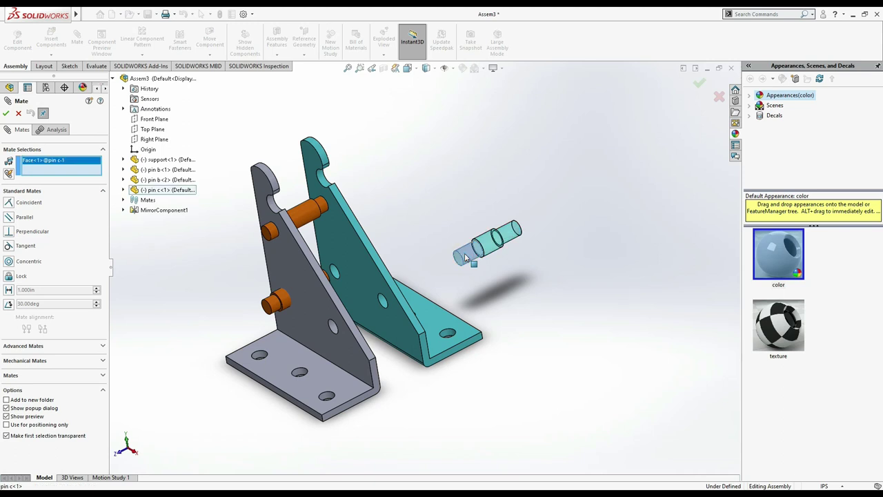
{"action": "left_click", "coordinate": [332, 324]}
{"action": "left_click", "coordinate": [319, 340]}
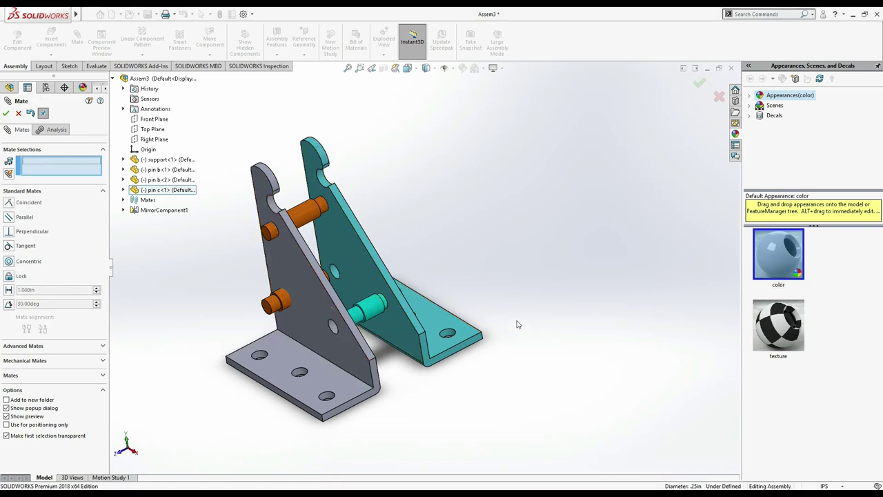
{"action": "scroll", "coordinate": [356, 311], "scroll_direction": "down", "scroll_amount": 2}
{"action": "scroll", "coordinate": [352, 309], "scroll_direction": "down", "scroll_amount": 3}
{"action": "scroll", "coordinate": [348, 305], "scroll_direction": "down", "scroll_amount": 3}
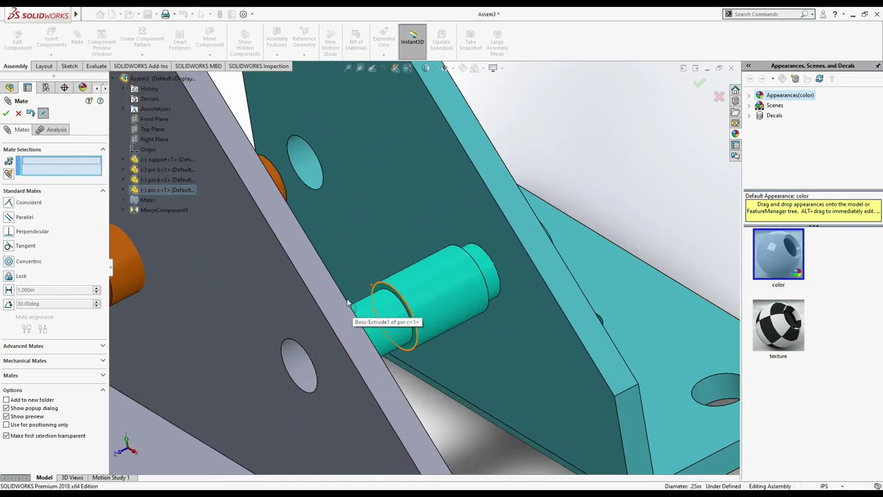
Start a Width mate and select both end faces of pin c
{"action": "left_click", "coordinate": [75, 346]}
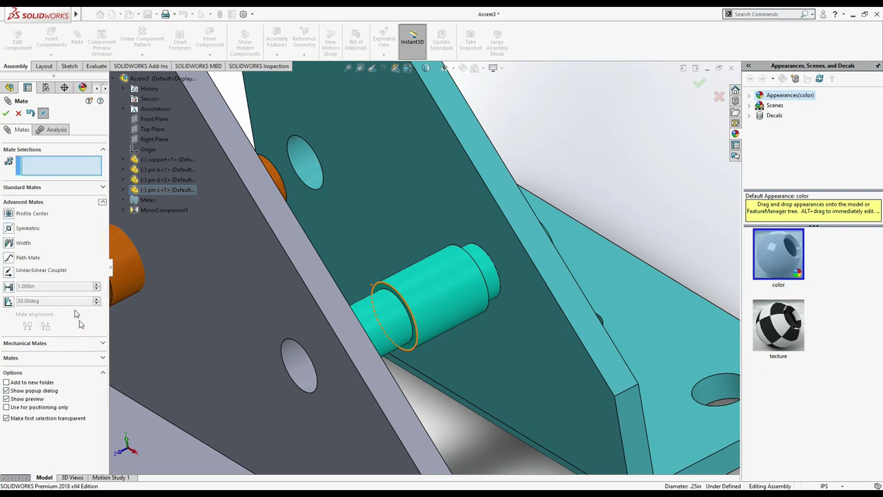
{"action": "left_click", "coordinate": [9, 243]}
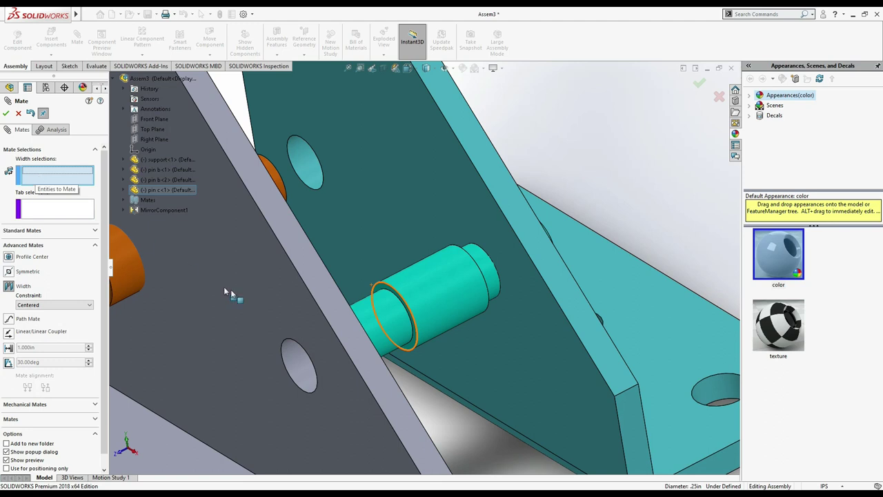
{"action": "left_click", "coordinate": [382, 289]}
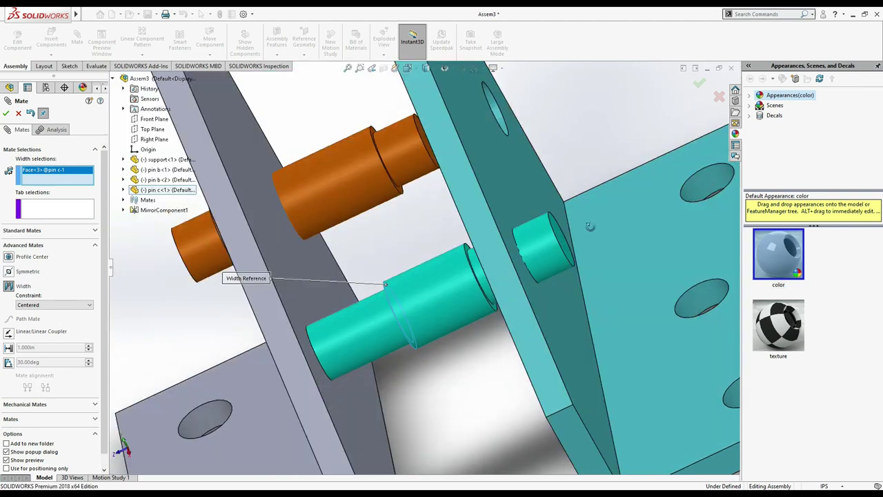
{"action": "mouse_move", "coordinate": [650, 204]}
{"action": "middle_mouse_down"}
{"action": "mouse_move", "coordinate": [610, 257]}
{"action": "mouse_move", "coordinate": [616, 251]}
{"action": "middle_mouse_up"}
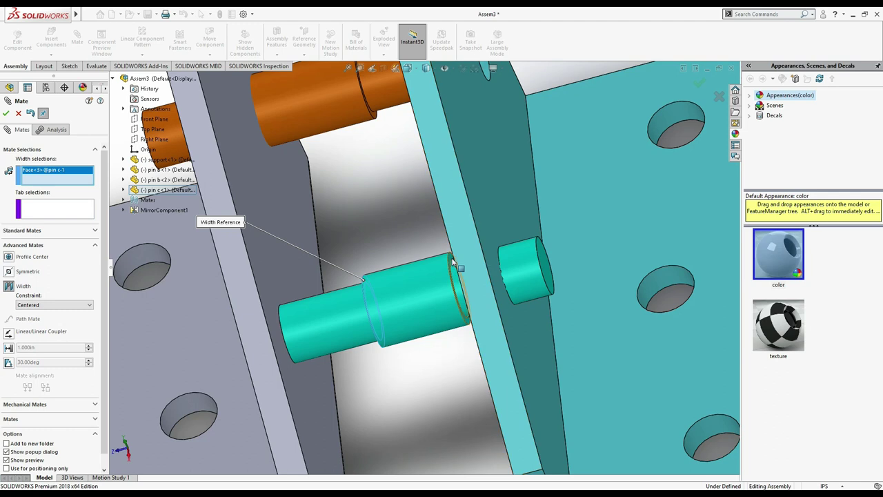
{"action": "middle_click_drag", "start_coordinate": [631, 266], "coordinate": [609, 269]}
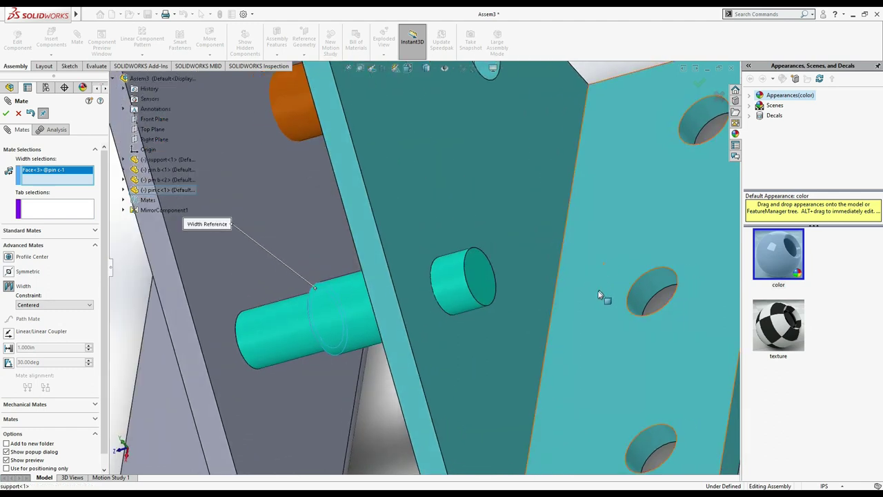
{"action": "key", "text": "alt"}
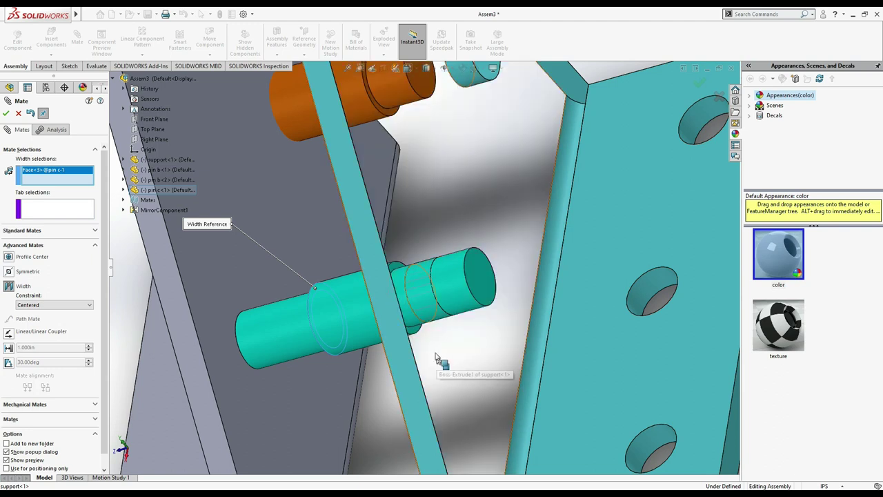
{"action": "left_click", "coordinate": [400, 267]}
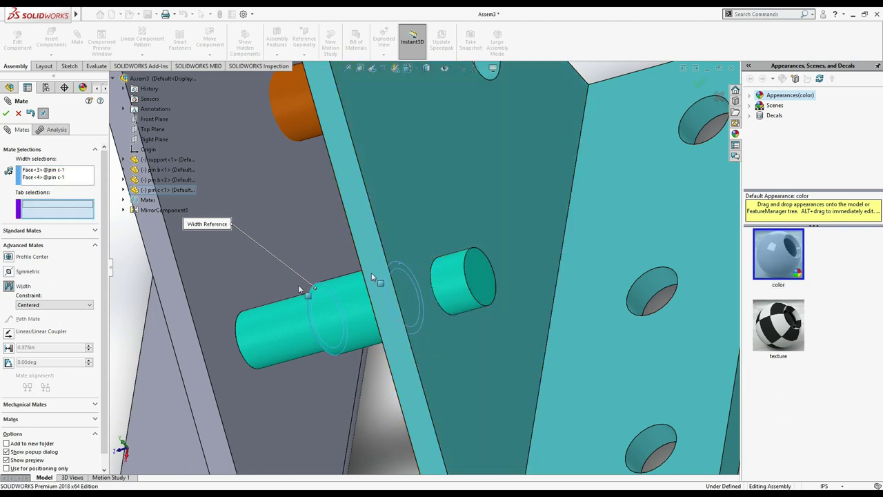
Add both supports' inner faces as references and accept the width mate centring pin c
{"action": "left_click", "coordinate": [213, 288]}
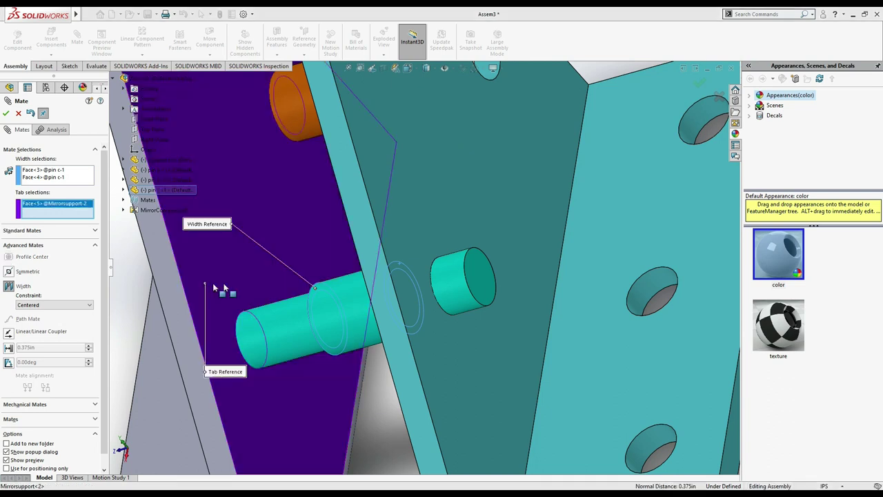
{"action": "scroll", "coordinate": [605, 260], "scroll_direction": "up", "scroll_amount": 3}
{"action": "scroll", "coordinate": [636, 321], "scroll_direction": "up", "scroll_amount": 3}
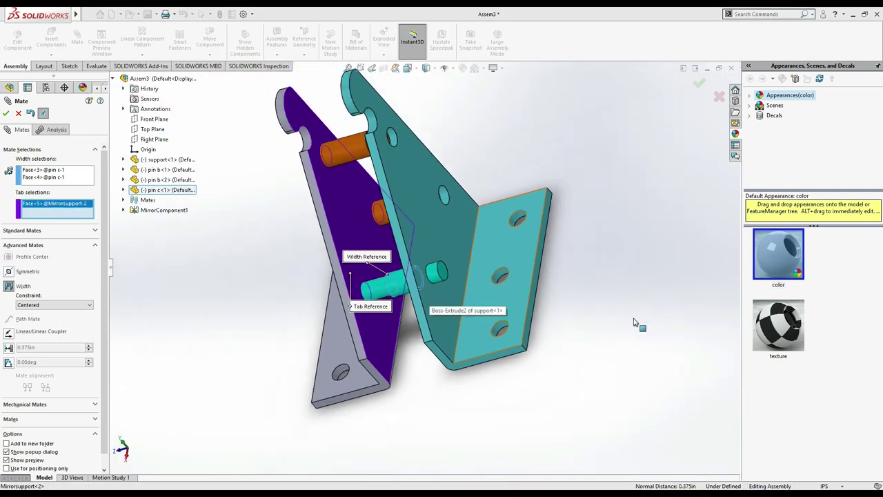
{"action": "middle_click_drag", "start_coordinate": [661, 303], "coordinate": [490, 243]}
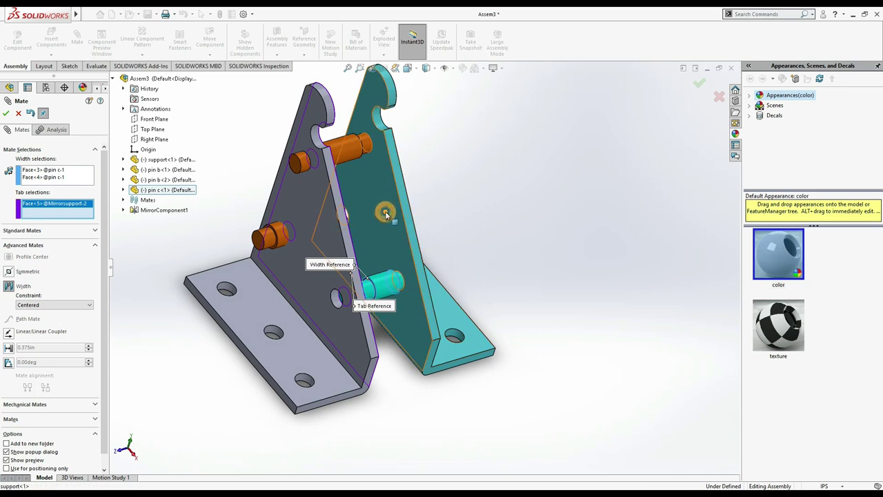
{"action": "left_click", "coordinate": [336, 296]}
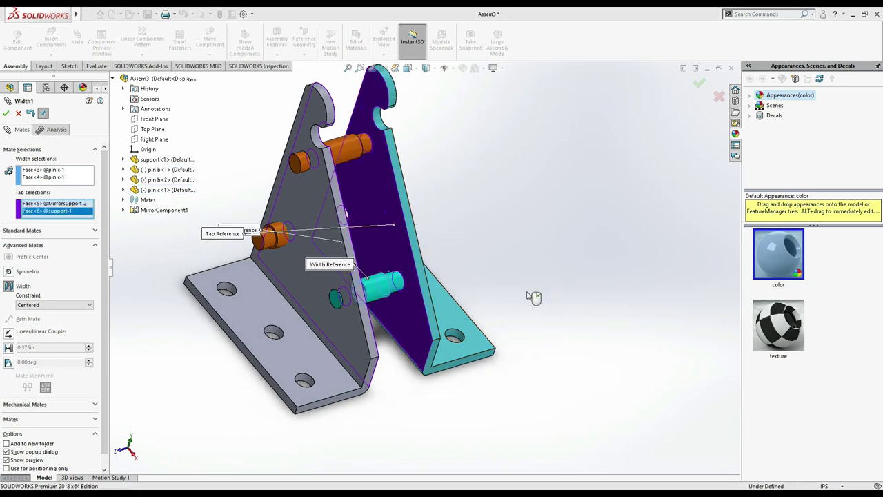
{"action": "middle_click_drag", "start_coordinate": [481, 304], "coordinate": [44, 177]}
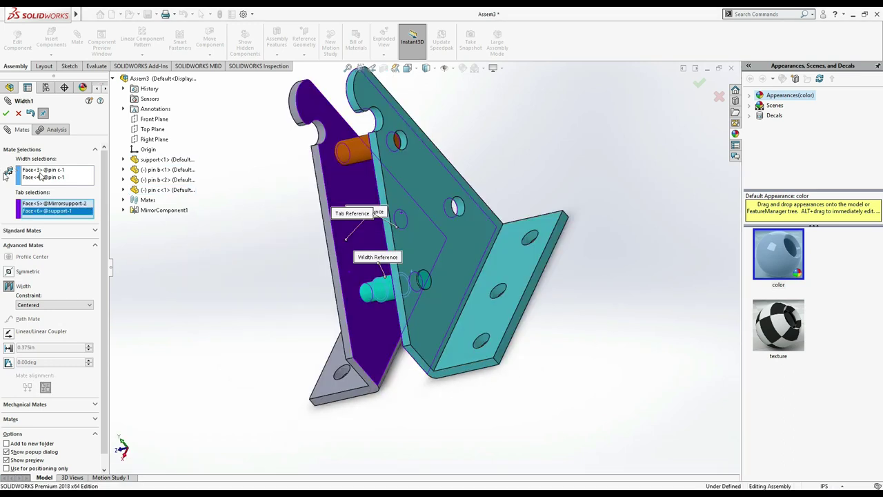
{"action": "left_click", "coordinate": [6, 113]}
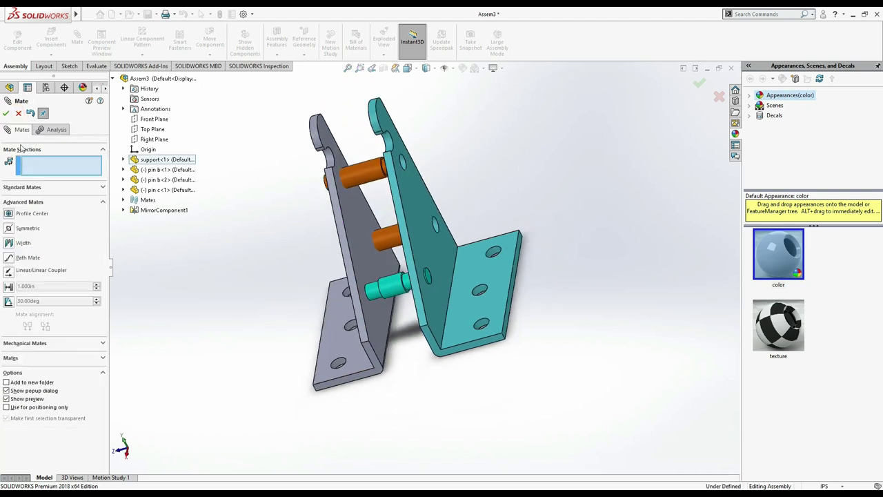
Close mate setup and fix support<1> in place
{"action": "left_click", "coordinate": [18, 113]}
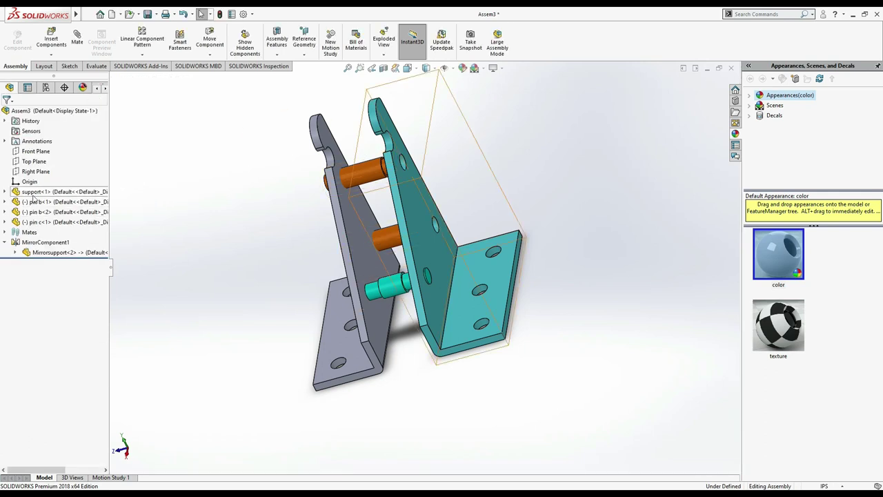
{"action": "right_click", "coordinate": [32, 194]}
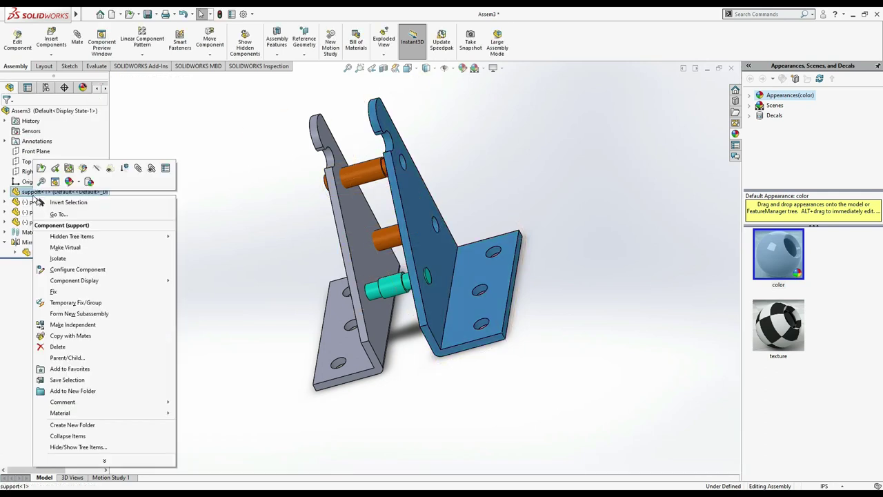
{"action": "left_click", "coordinate": [53, 290]}
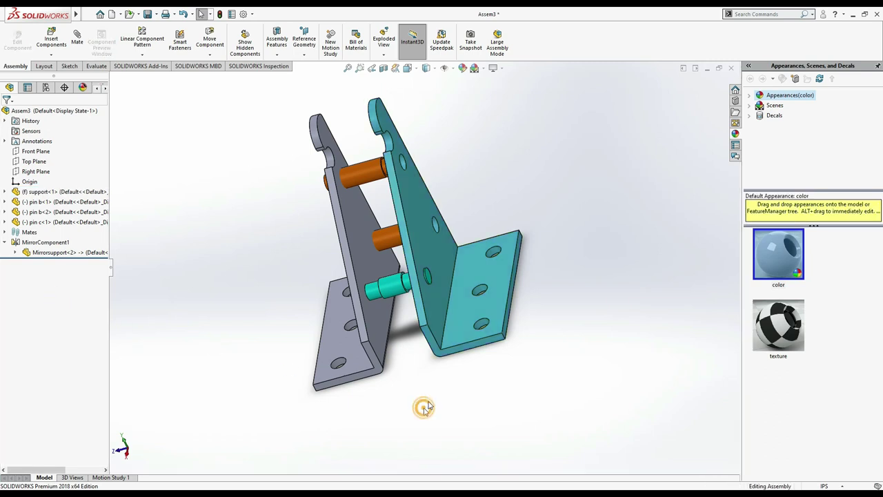
Drag the middle pin b out past the teal bracket and reorient the view
{"action": "left_click", "coordinate": [359, 177]}
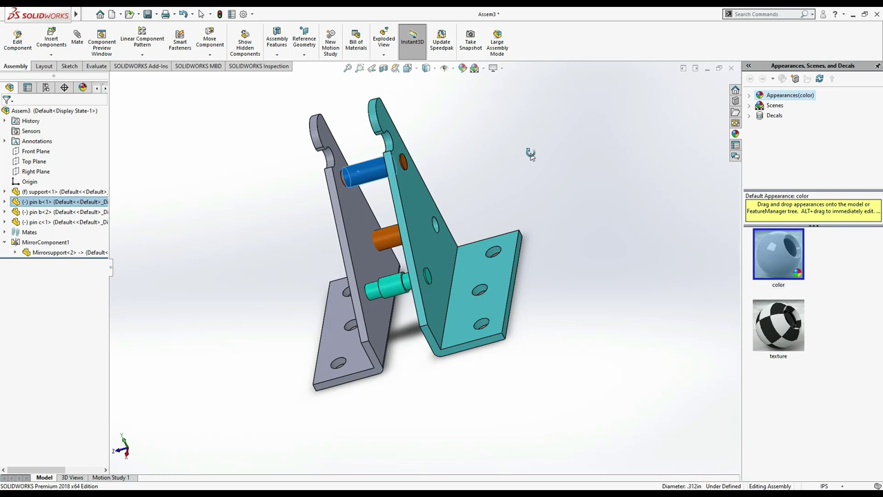
{"action": "middle_click_drag", "start_coordinate": [530, 153], "coordinate": [546, 148]}
{"action": "left_click", "coordinate": [384, 236]}
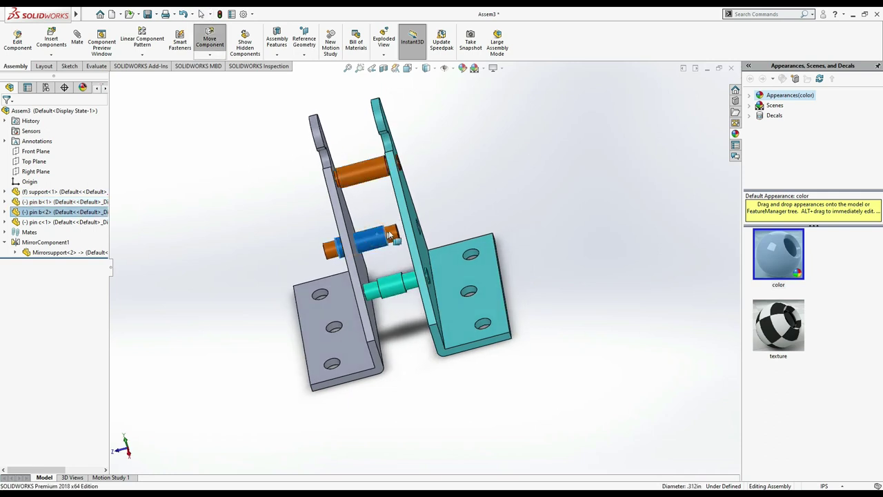
{"action": "left_click", "coordinate": [495, 153]}
{"action": "left_click_drag", "start_coordinate": [385, 244], "coordinate": [516, 216]}
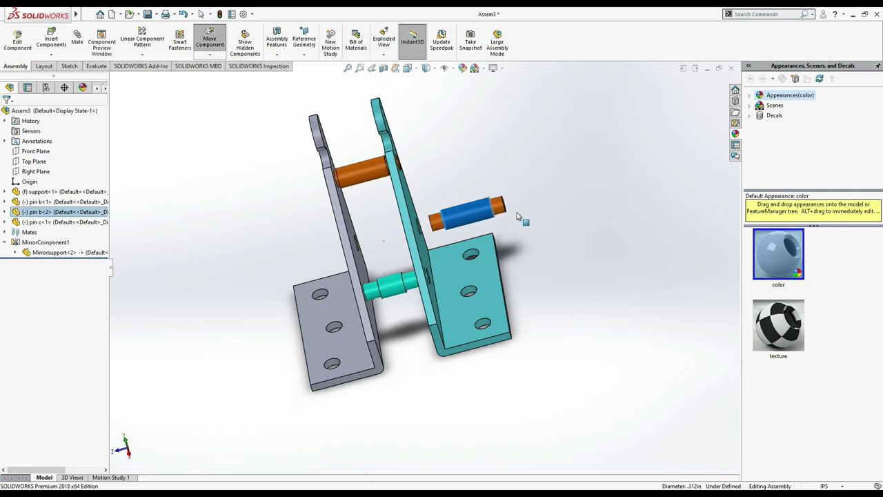
{"action": "scroll", "coordinate": [375, 262], "scroll_direction": "up", "scroll_amount": 2}
{"action": "left_click", "coordinate": [274, 230]}
{"action": "mouse_move", "coordinate": [274, 231]}
{"action": "middle_mouse_down"}
{"action": "mouse_move", "coordinate": [314, 220]}
{"action": "mouse_move", "coordinate": [412, 269]}
{"action": "middle_mouse_up"}
{"action": "scroll", "coordinate": [451, 242], "scroll_direction": "down", "scroll_amount": 3}
{"action": "scroll", "coordinate": [452, 242], "scroll_direction": "down", "scroll_amount": 3}
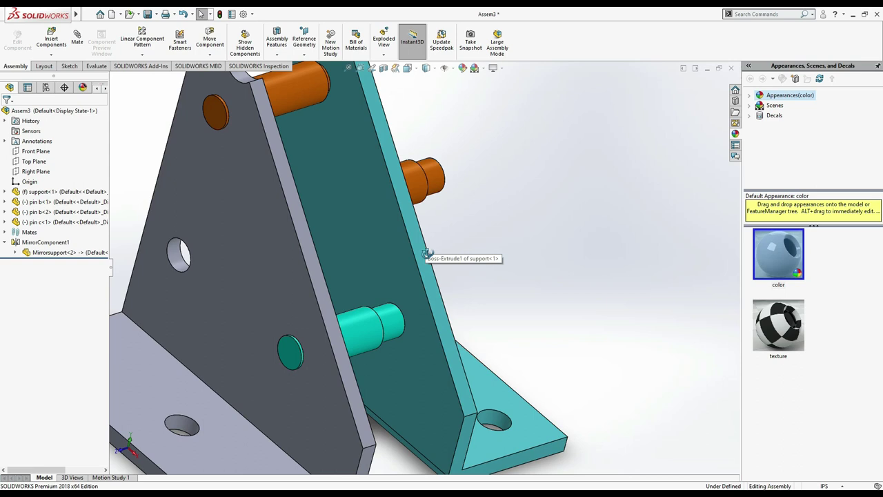
{"action": "scroll", "coordinate": [426, 253], "scroll_direction": "up", "scroll_amount": 3}
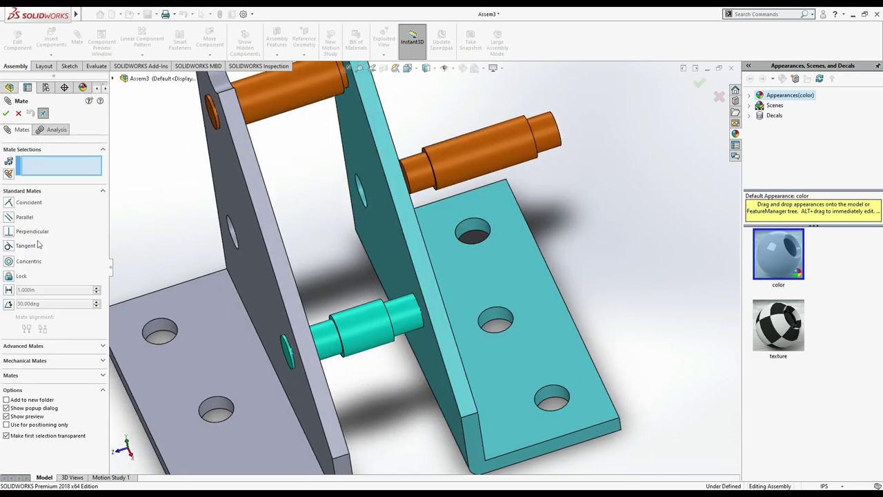
Add a Width mate using both end faces of pin b<2> and the support inner faces
{"action": "left_click", "coordinate": [41, 347]}
{"action": "left_click", "coordinate": [9, 242]}
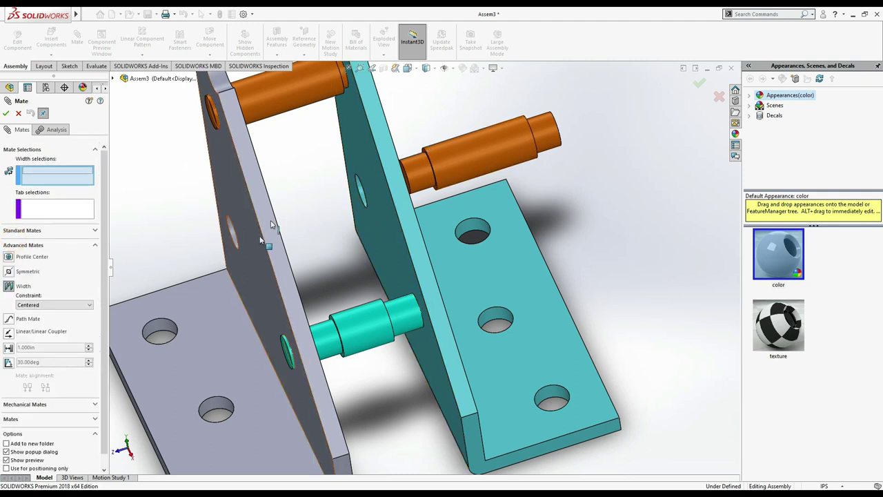
{"action": "scroll", "coordinate": [406, 159], "scroll_direction": "down", "scroll_amount": 3}
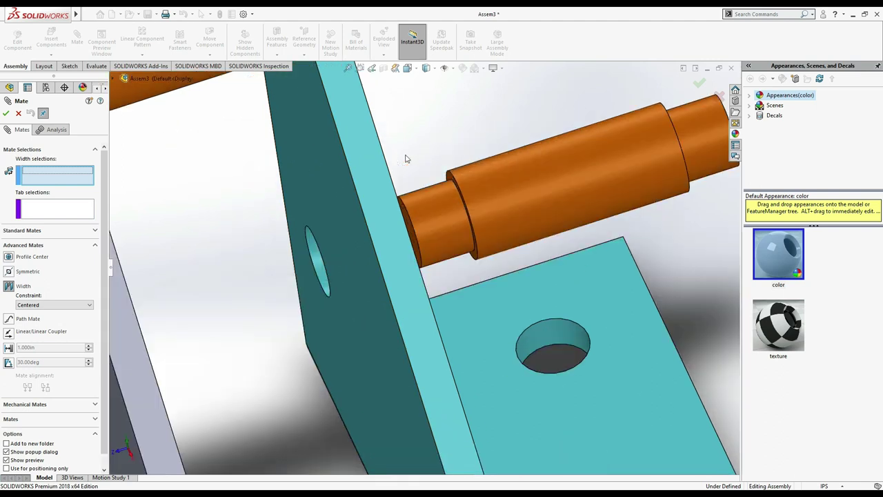
{"action": "left_click", "coordinate": [449, 175]}
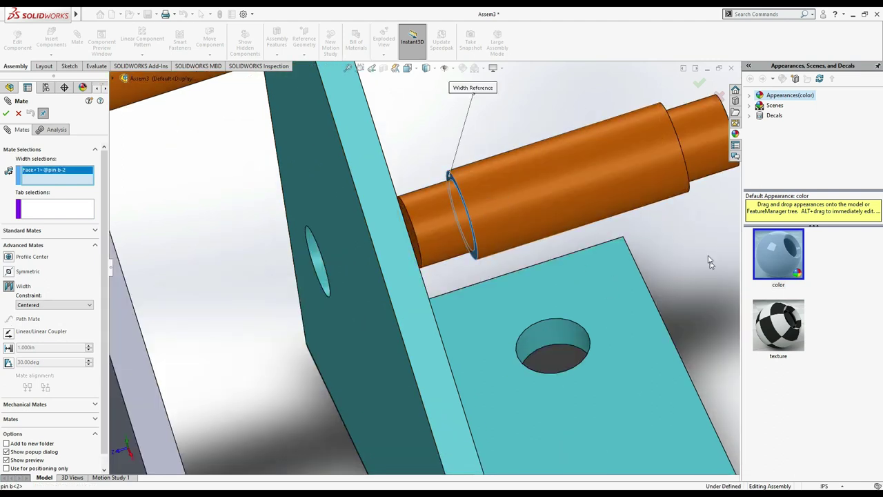
{"action": "scroll", "coordinate": [661, 229], "scroll_direction": "up", "scroll_amount": 3}
{"action": "middle_click_drag", "start_coordinate": [627, 227], "coordinate": [587, 249]}
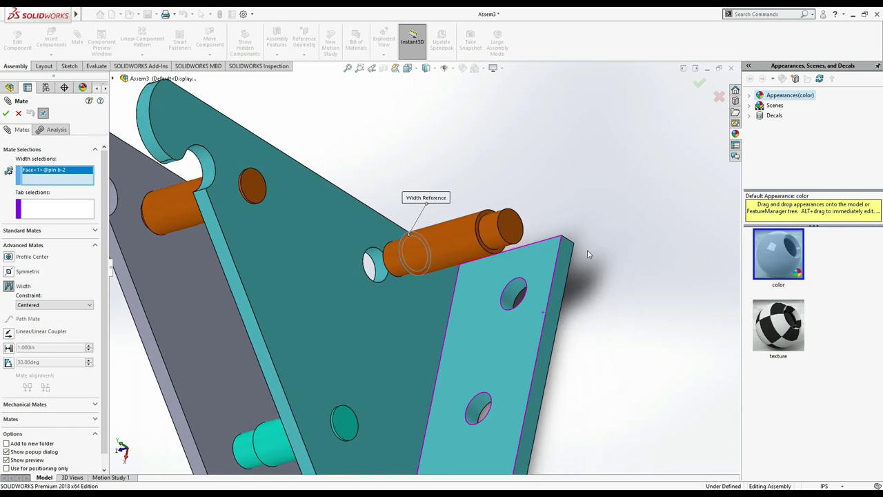
{"action": "left_click", "coordinate": [487, 216]}
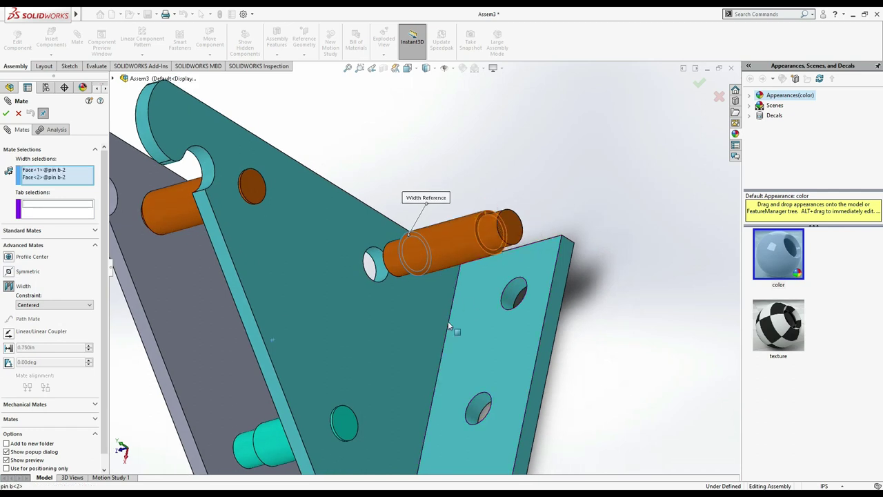
{"action": "middle_click_drag", "start_coordinate": [623, 187], "coordinate": [453, 222]}
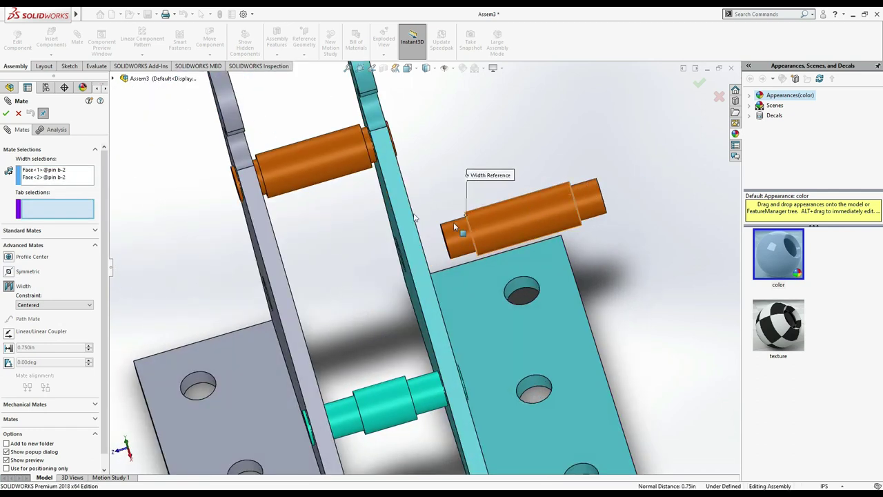
{"action": "middle_click_drag", "start_coordinate": [324, 230], "coordinate": [152, 264]}
{"action": "left_click", "coordinate": [274, 246]}
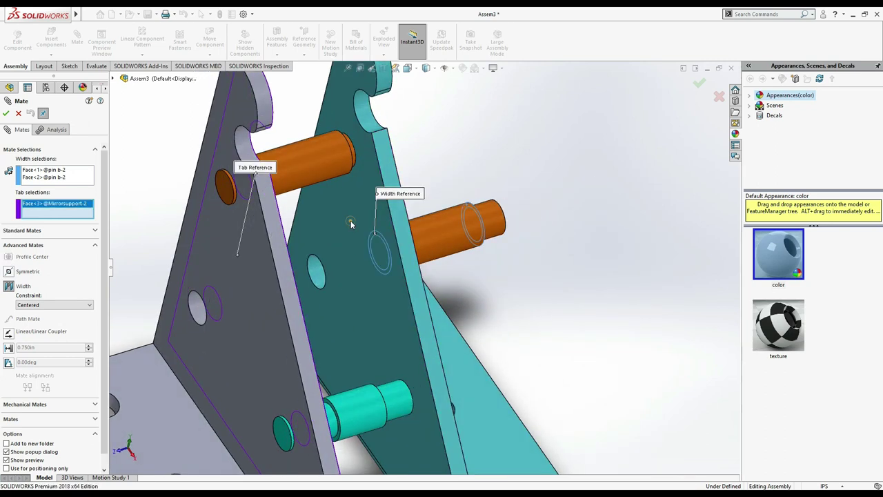
{"action": "left_click", "coordinate": [5, 113]}
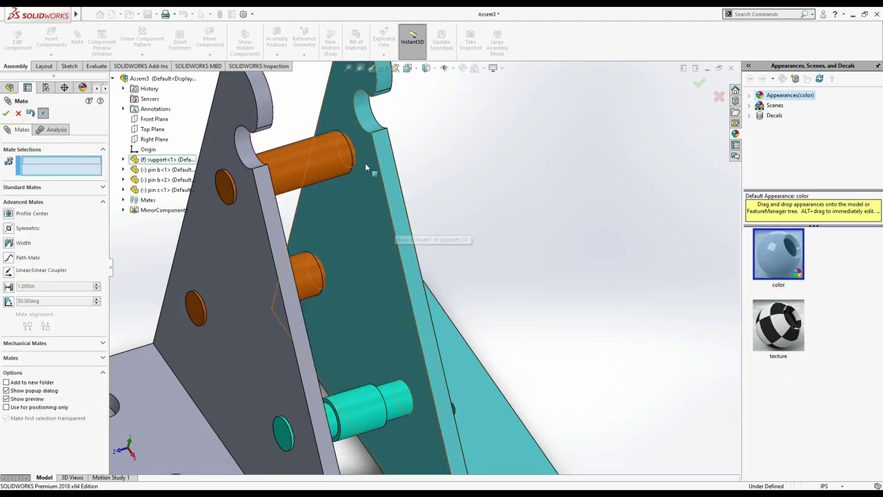
Choose the Width mate and select both end faces of pin b<1>
{"action": "left_click", "coordinate": [7, 242]}
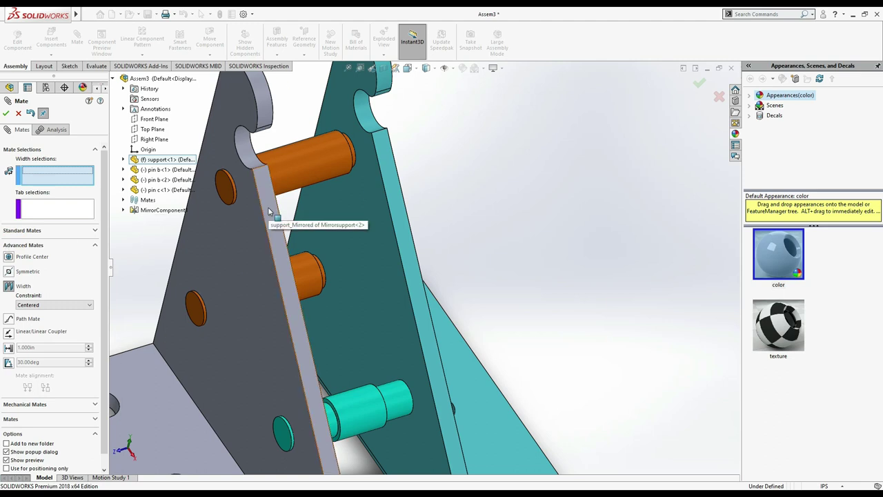
{"action": "key", "text": "alt"}
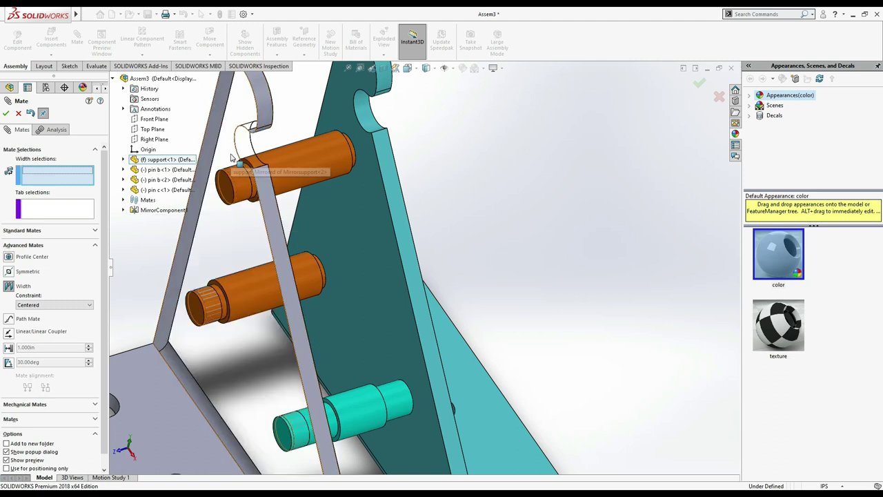
{"action": "scroll", "coordinate": [261, 189], "scroll_direction": "down", "scroll_amount": 3}
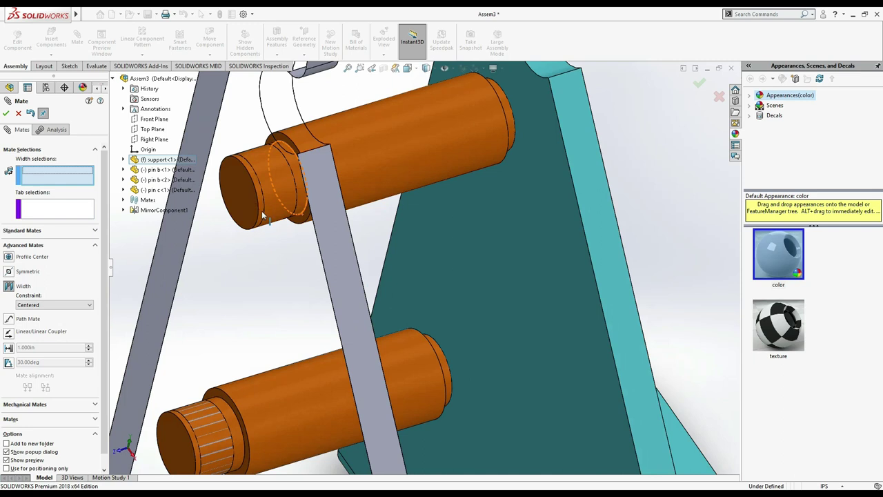
{"action": "scroll", "coordinate": [263, 211], "scroll_direction": "down", "scroll_amount": 2}
{"action": "left_click", "coordinate": [365, 245]}
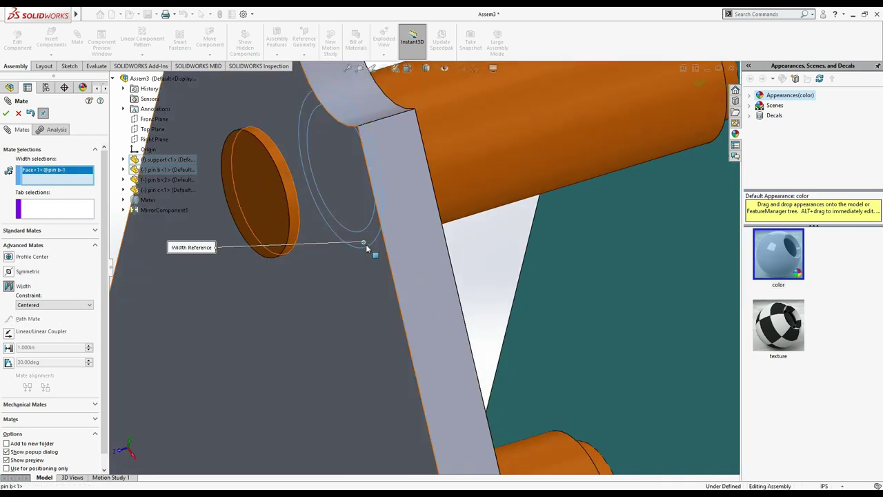
{"action": "scroll", "coordinate": [386, 243], "scroll_direction": "up", "scroll_amount": 3}
{"action": "scroll", "coordinate": [508, 240], "scroll_direction": "up", "scroll_amount": 2}
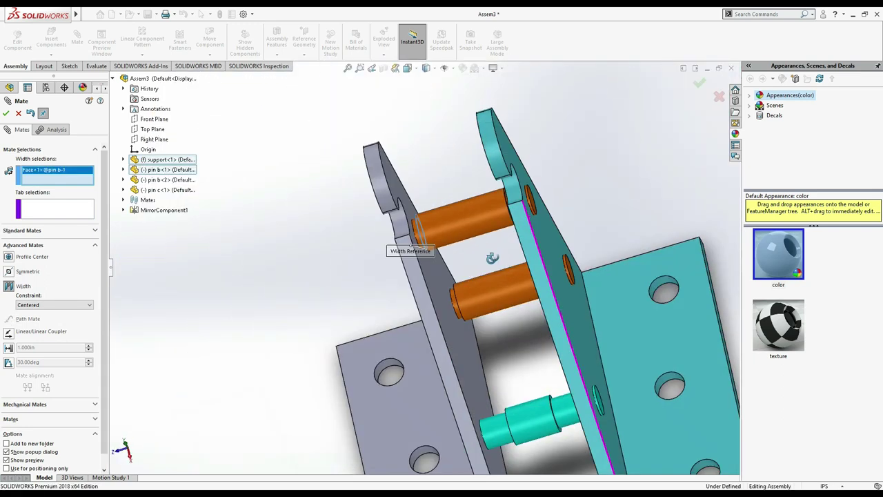
{"action": "middle_click_drag", "start_coordinate": [542, 218], "coordinate": [544, 205]}
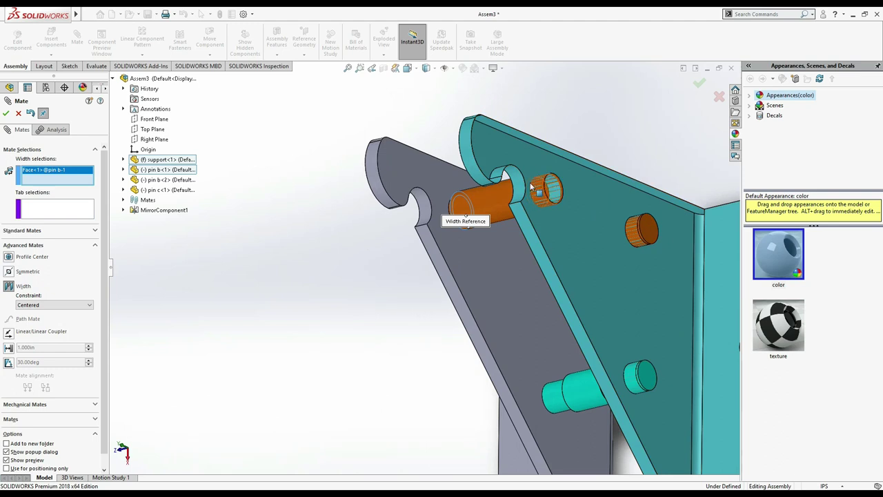
{"action": "scroll", "coordinate": [545, 193], "scroll_direction": "down", "scroll_amount": 2}
{"action": "scroll", "coordinate": [525, 197], "scroll_direction": "down", "scroll_amount": 3}
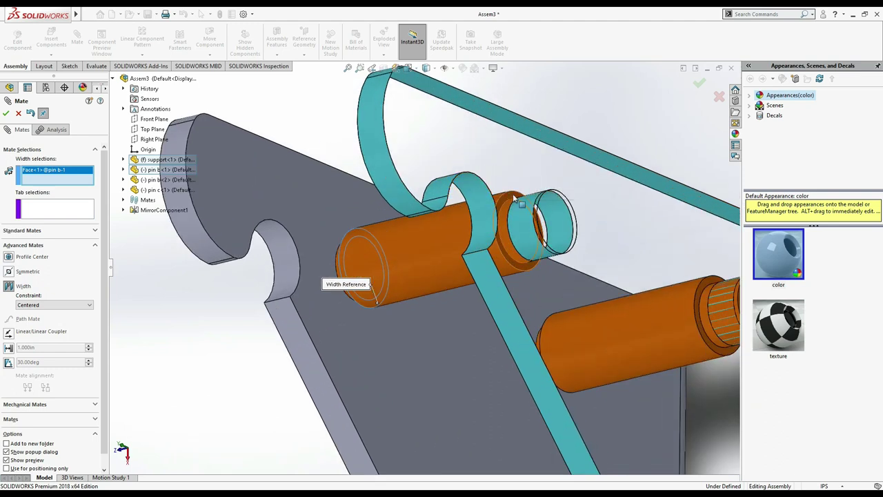
{"action": "left_click", "coordinate": [514, 200]}
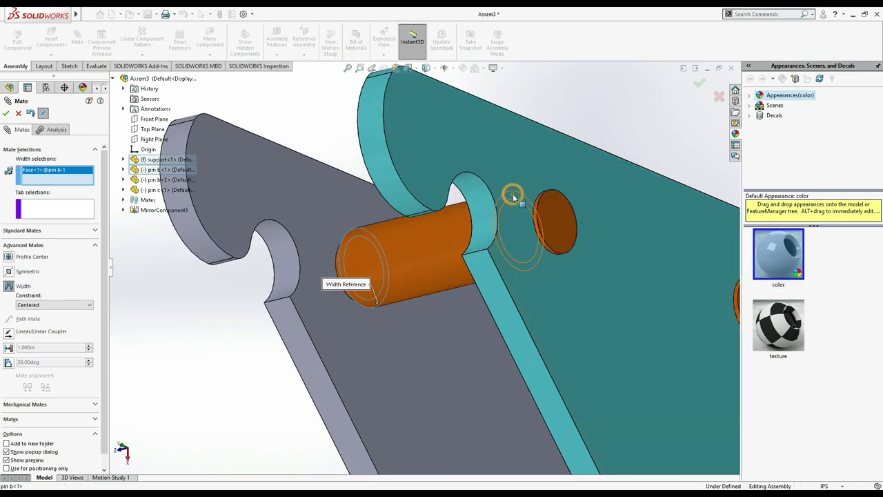
Set both support faces as tabs, apply the Width3 mate, then check placement and finish
{"action": "left_click", "coordinate": [368, 349]}
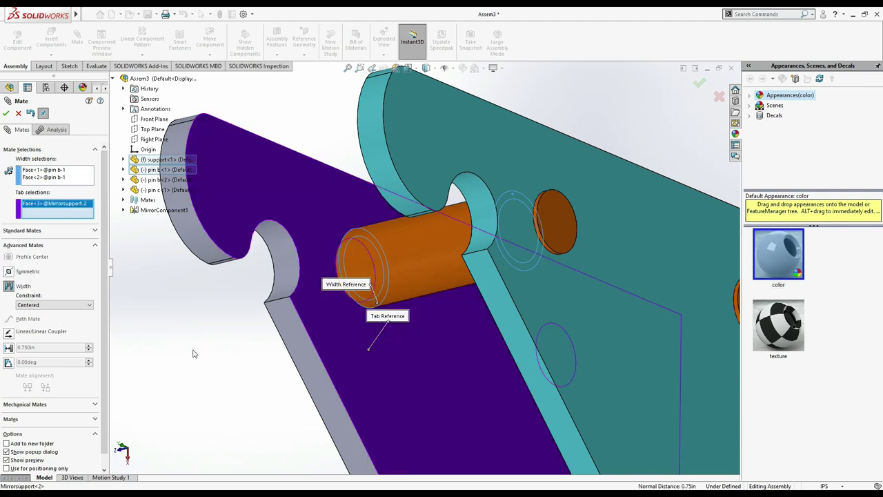
{"action": "middle_click_drag", "start_coordinate": [239, 343], "coordinate": [532, 318]}
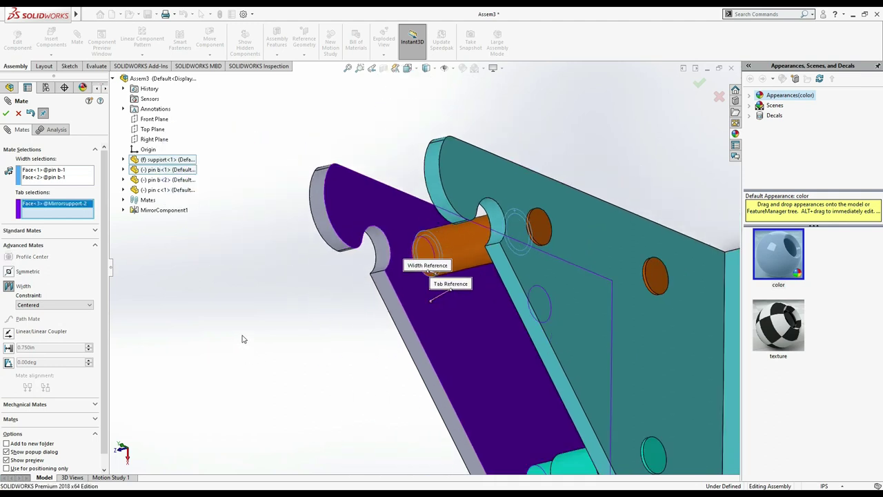
{"action": "left_click", "coordinate": [539, 307]}
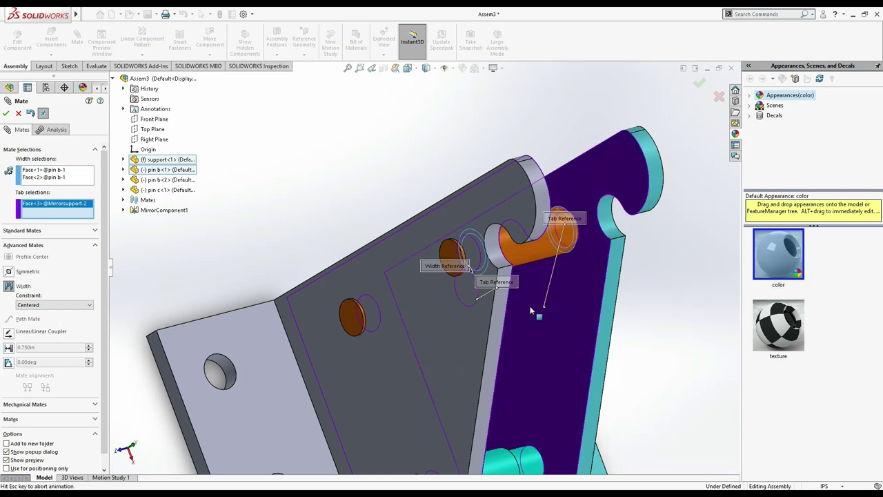
{"action": "left_click", "coordinate": [5, 113]}
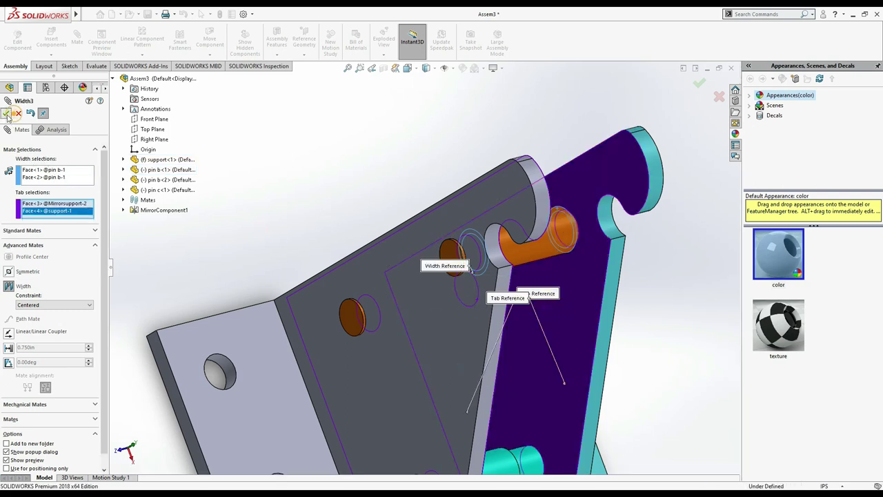
{"action": "key", "text": "z"}
{"action": "key", "text": "z"}
{"action": "key", "text": "z"}
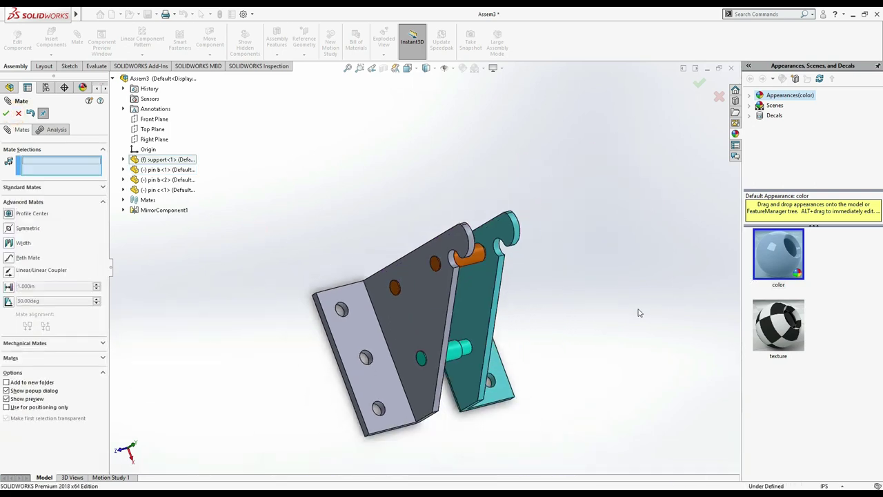
{"action": "middle_click_drag", "start_coordinate": [623, 304], "coordinate": [564, 232]}
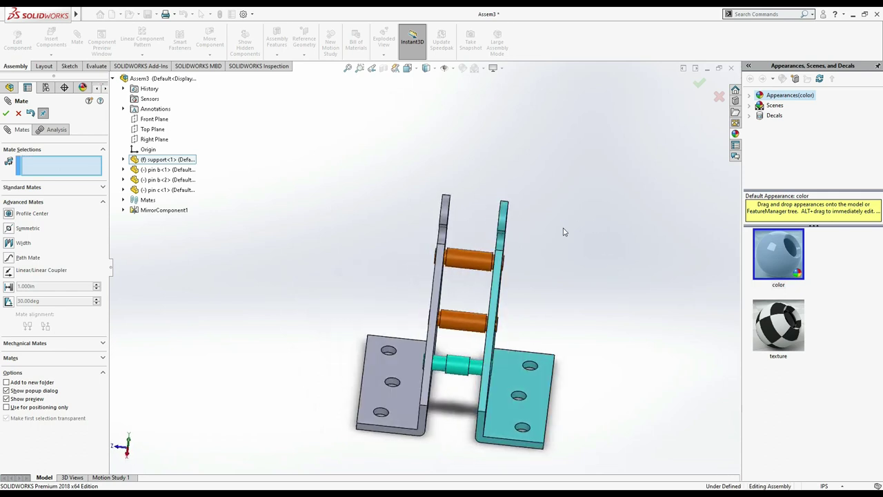
{"action": "left_click", "coordinate": [460, 330]}
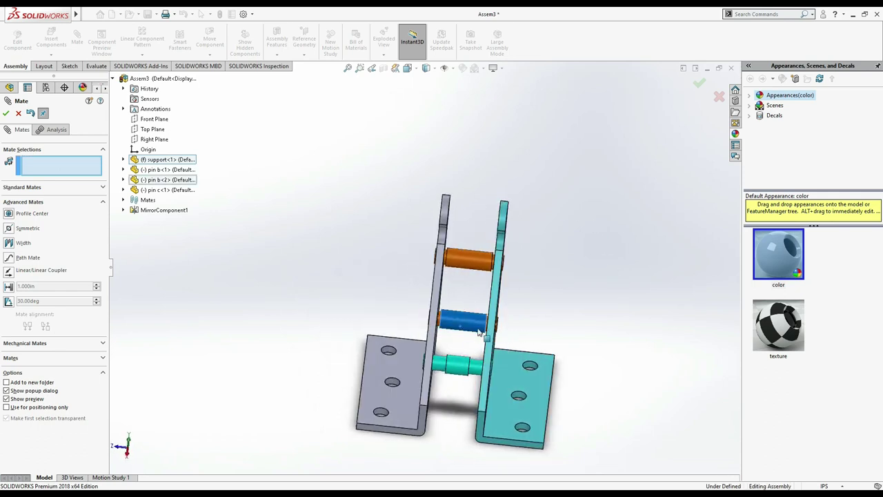
{"action": "left_click", "coordinate": [6, 113]}
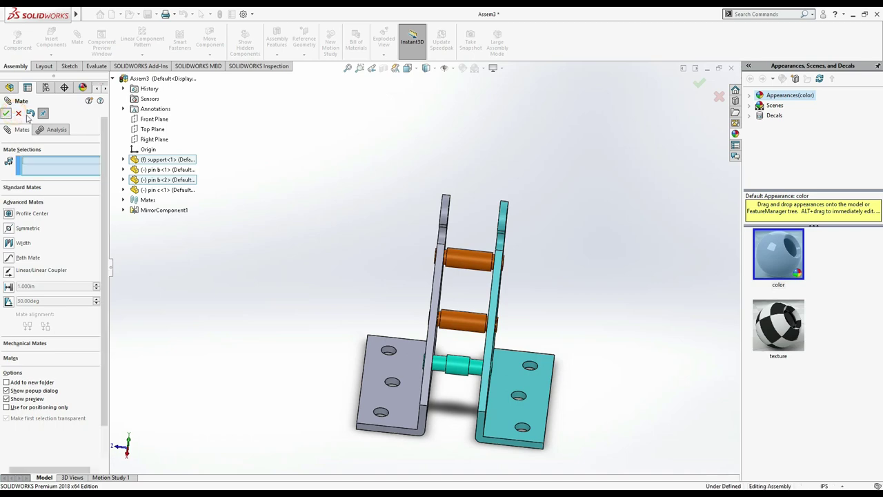
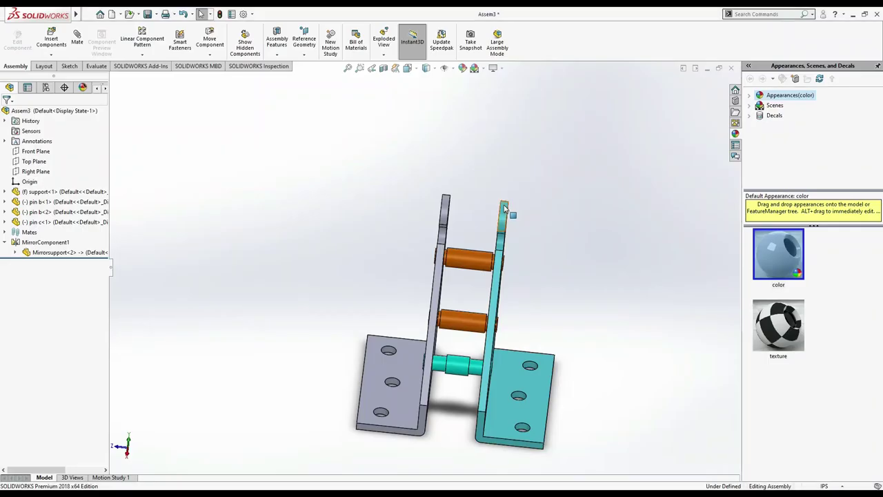
Insert the arm part and place it beside the support bracket
{"action": "middle_click_drag", "start_coordinate": [672, 260], "coordinate": [645, 294]}
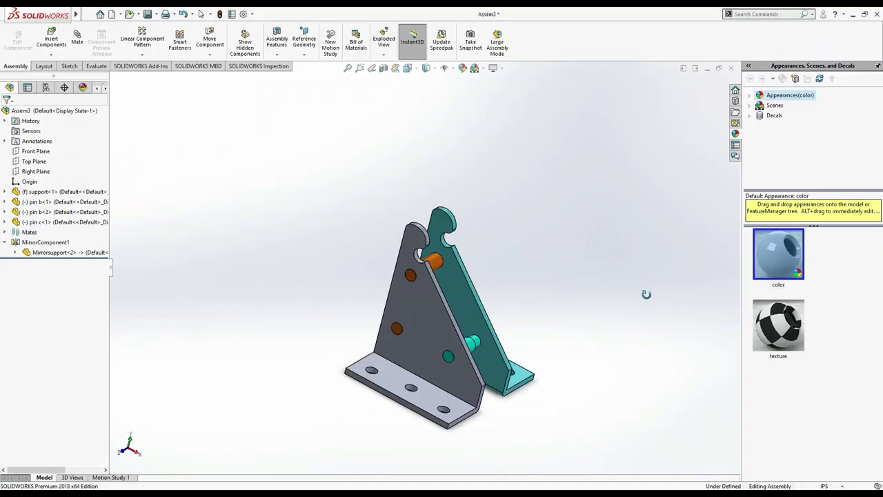
{"action": "left_click", "coordinate": [54, 39]}
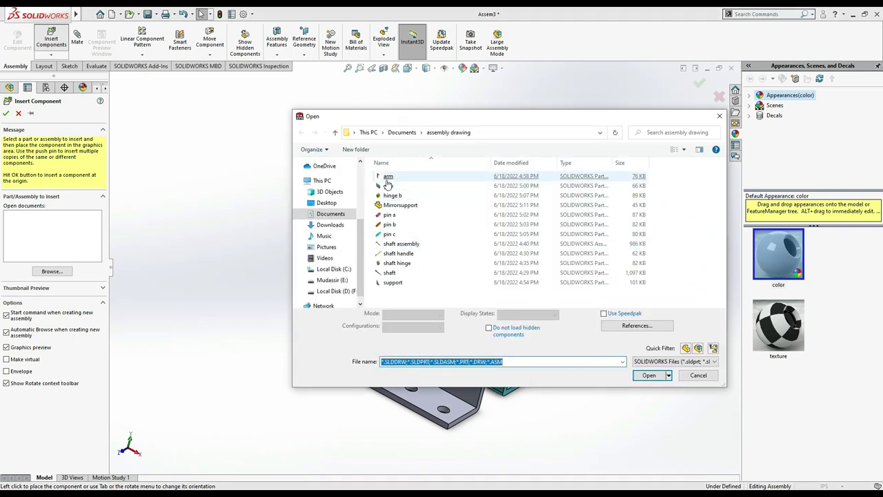
{"action": "double_click", "coordinate": [388, 178]}
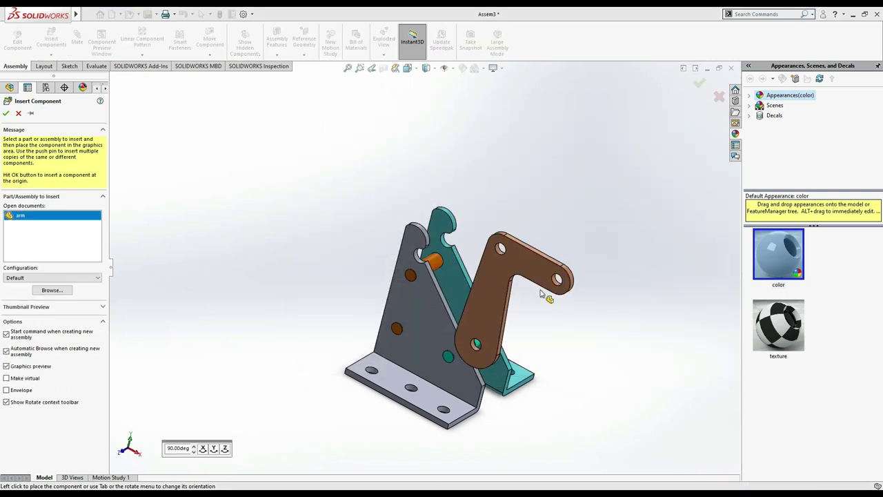
{"action": "left_click", "coordinate": [560, 295]}
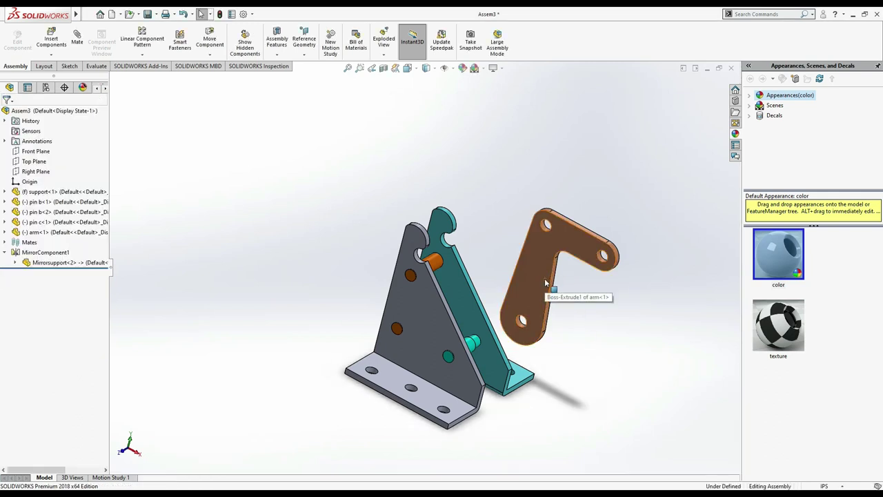
Ctrl-drag a second copy, arm<2>, to the bracket's lower left
{"action": "left_click_drag", "start_coordinate": [544, 279], "coordinate": [355, 384], "text": "ctrl"}
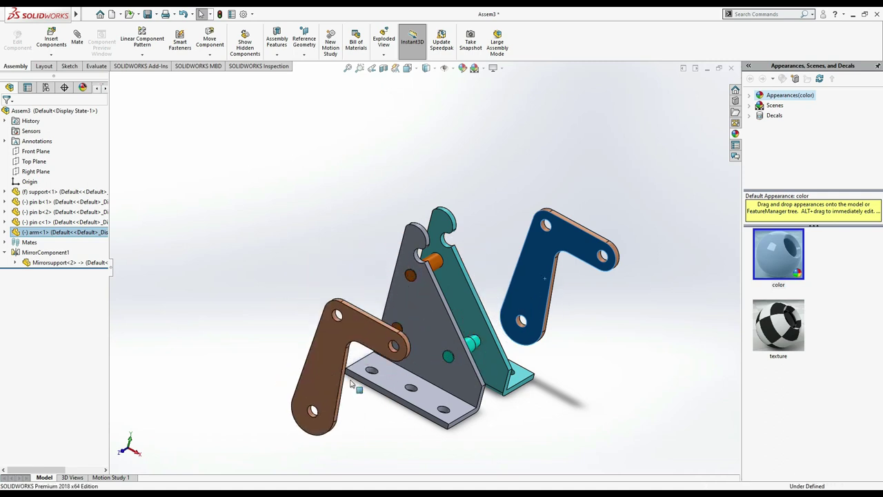
{"action": "key", "text": "Escape"}
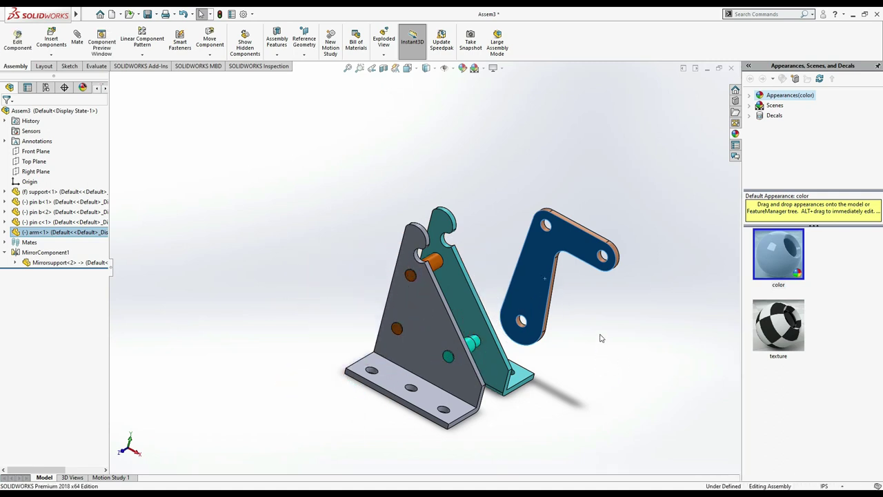
{"action": "key", "text": "z"}
{"action": "left_click_drag", "start_coordinate": [498, 287], "coordinate": [414, 345], "text": "ctrl"}
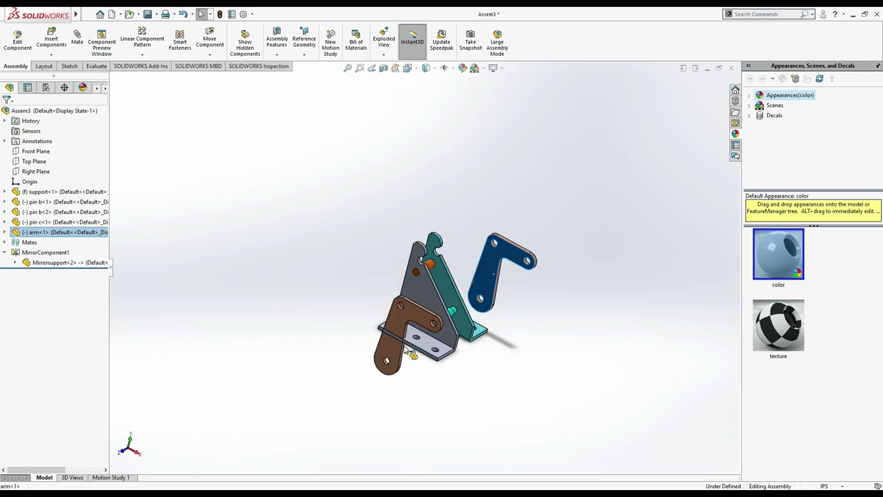
{"action": "scroll", "coordinate": [428, 276], "scroll_direction": "up", "scroll_amount": 3}
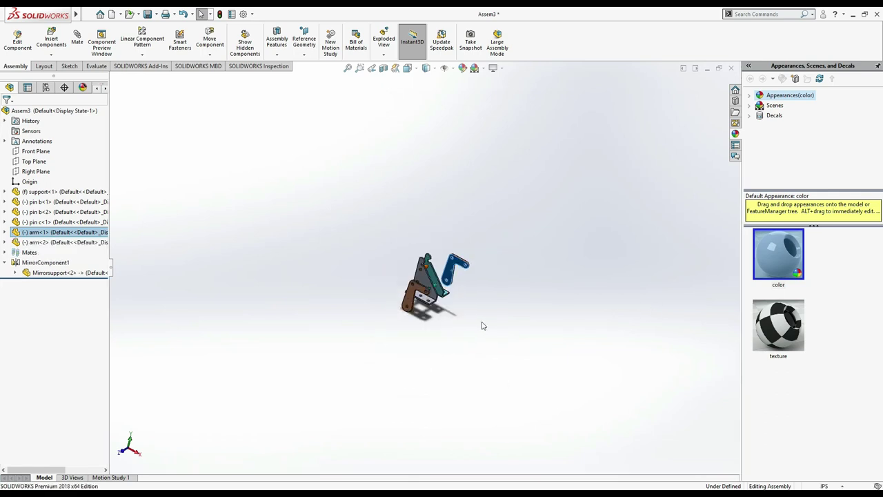
{"action": "scroll", "coordinate": [412, 220], "scroll_direction": "down", "scroll_amount": 6}
{"action": "left_click", "coordinate": [596, 324]}
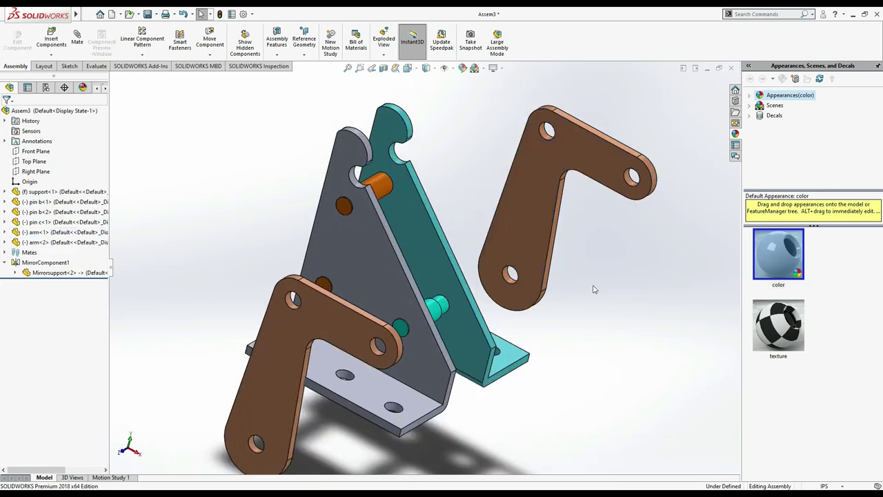
Add concentric mates between each arm's hole and pin c
{"action": "left_click", "coordinate": [92, 42]}
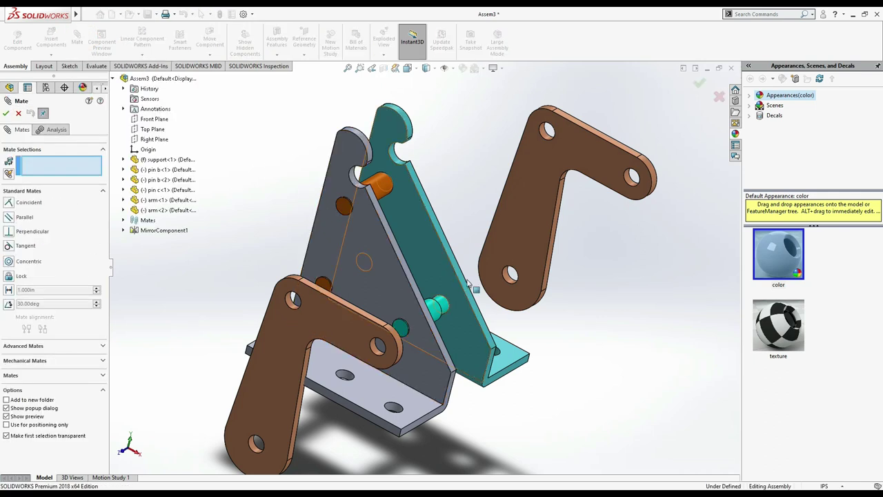
{"action": "left_click", "coordinate": [506, 278]}
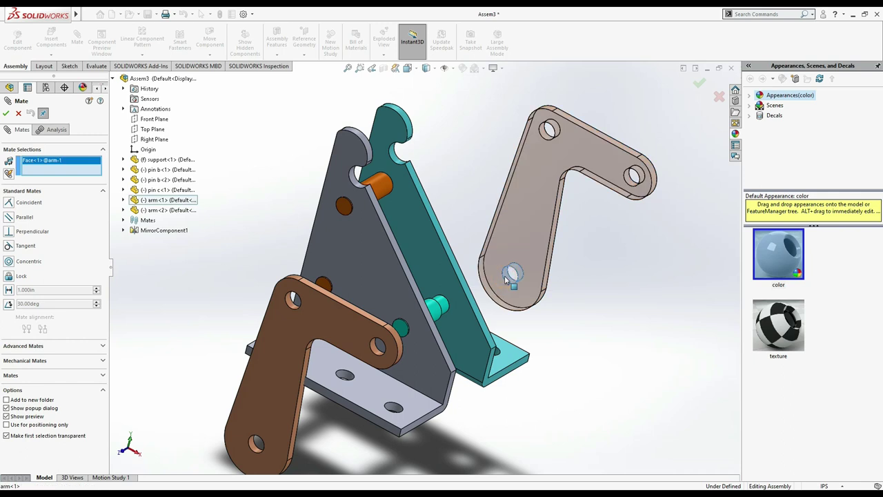
{"action": "left_click", "coordinate": [442, 303]}
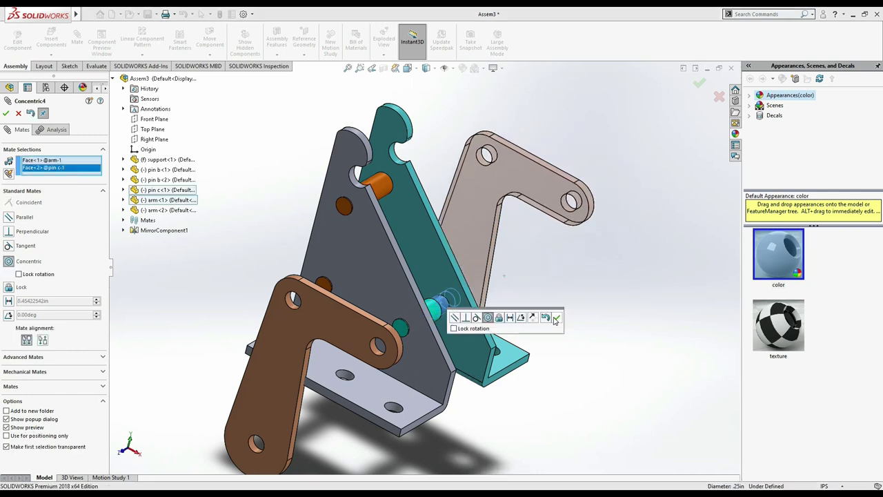
{"action": "left_click", "coordinate": [557, 318]}
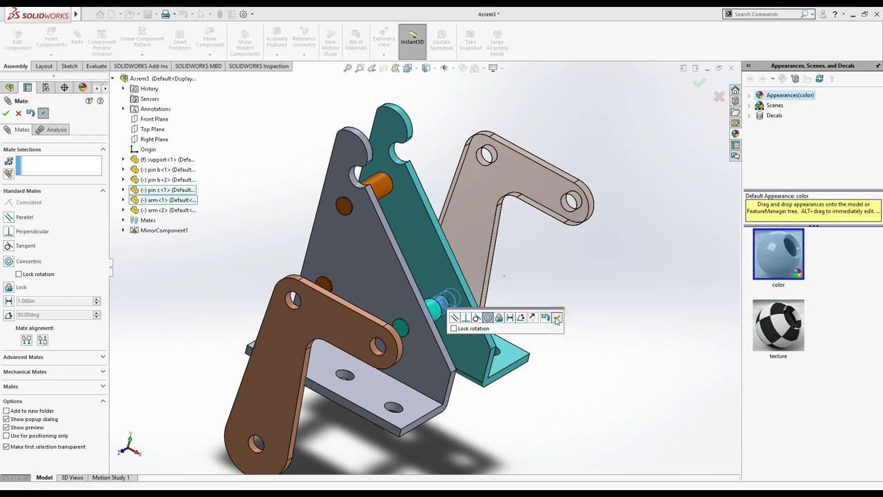
{"action": "left_click", "coordinate": [255, 447]}
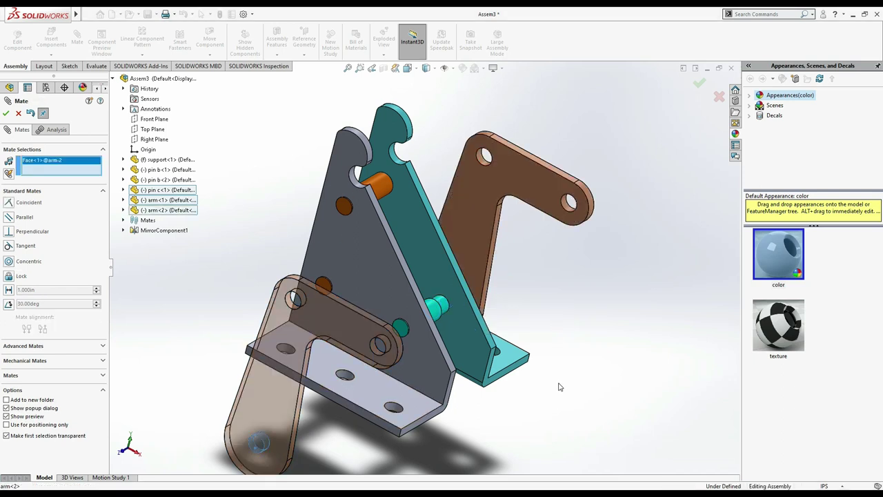
{"action": "scroll", "coordinate": [538, 383], "scroll_direction": "down", "scroll_amount": 3}
{"action": "middle_click_drag", "start_coordinate": [542, 361], "coordinate": [458, 382]}
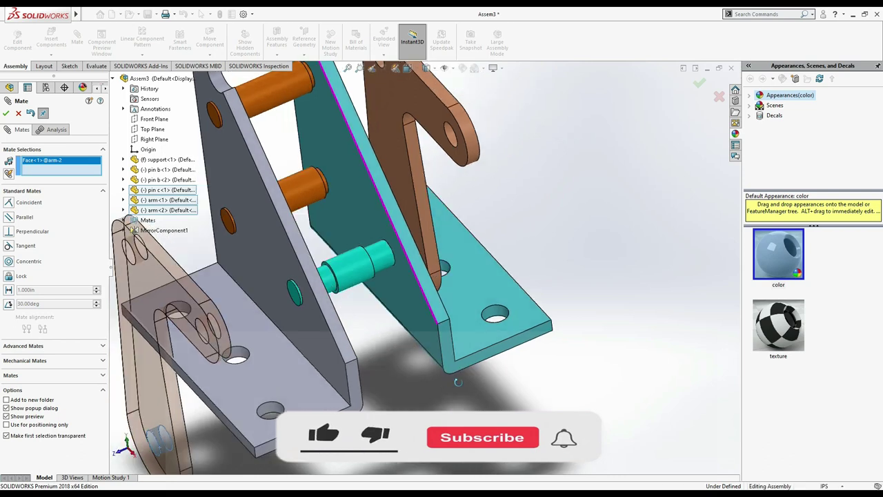
{"action": "left_click", "coordinate": [336, 280]}
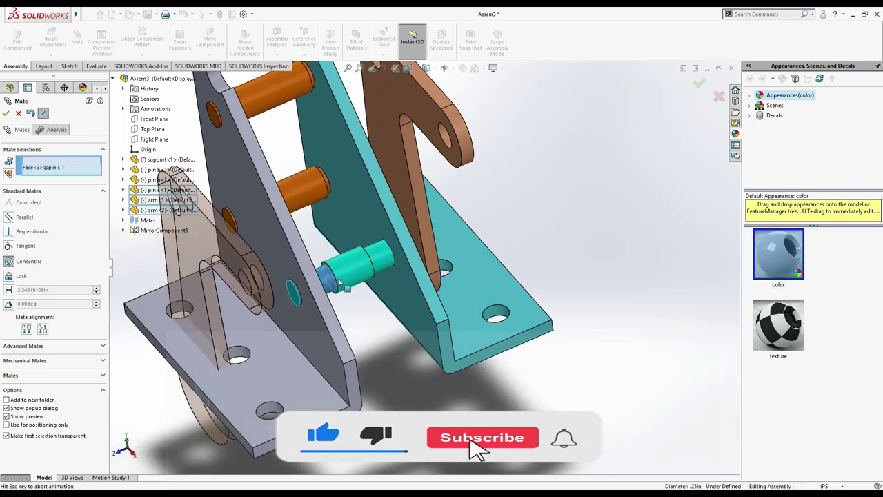
{"action": "left_click", "coordinate": [339, 304]}
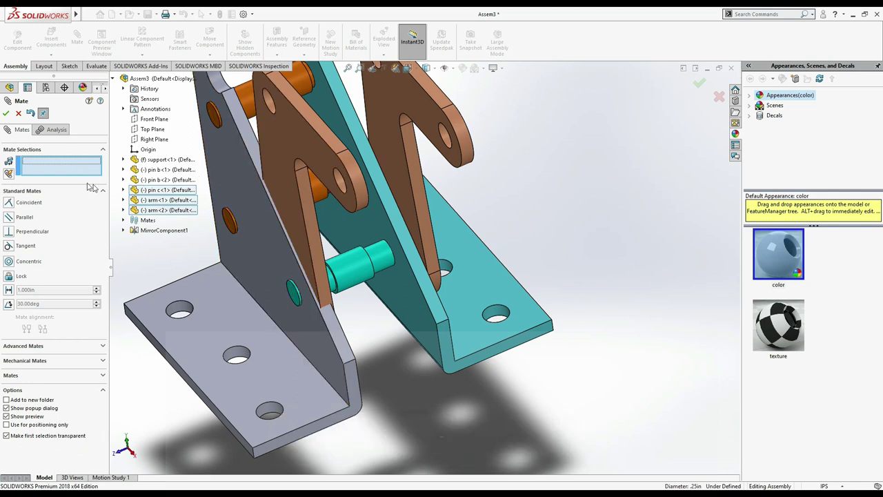
Make each arm's flat side face coincident with its support bracket's inner face
{"action": "left_click", "coordinate": [302, 147]}
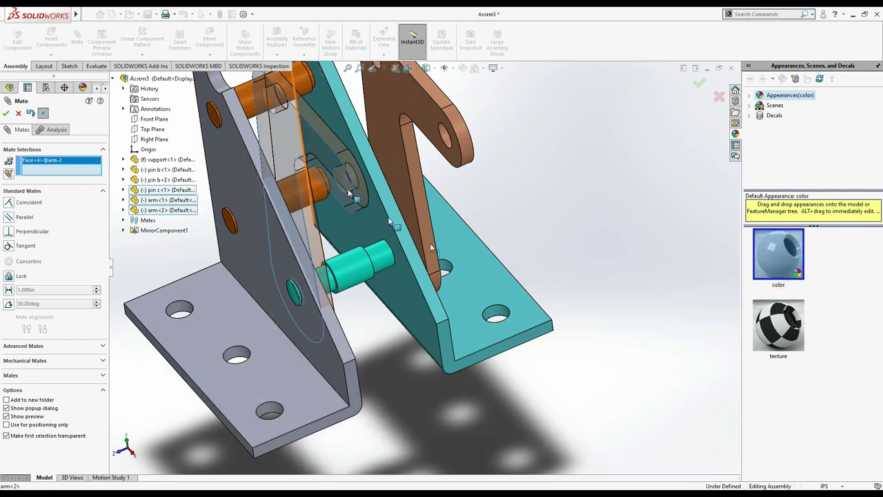
{"action": "middle_click_drag", "start_coordinate": [527, 276], "coordinate": [516, 282]}
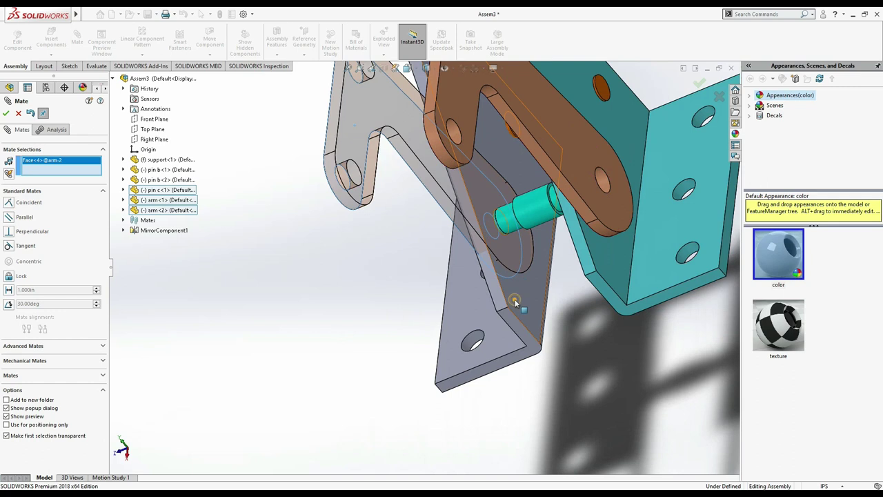
{"action": "left_click", "coordinate": [514, 302]}
{"action": "left_click", "coordinate": [619, 316]}
{"action": "left_click", "coordinate": [590, 359]}
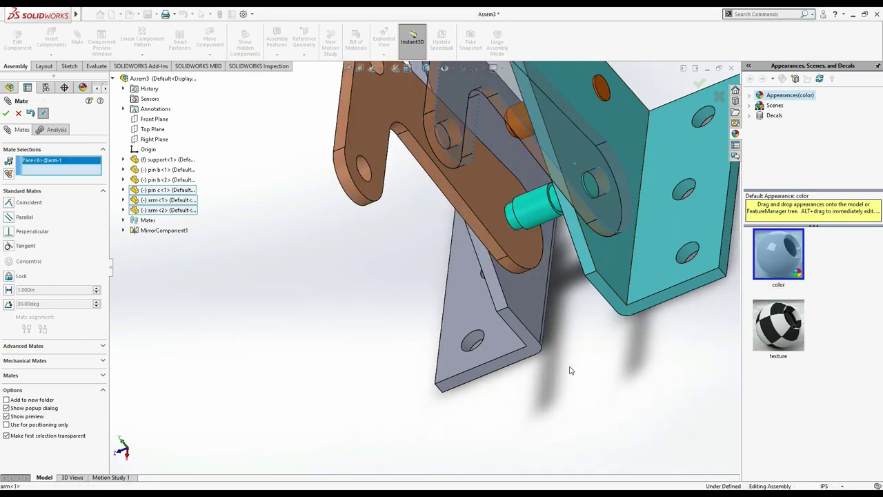
{"action": "middle_click_drag", "start_coordinate": [571, 371], "coordinate": [622, 357]}
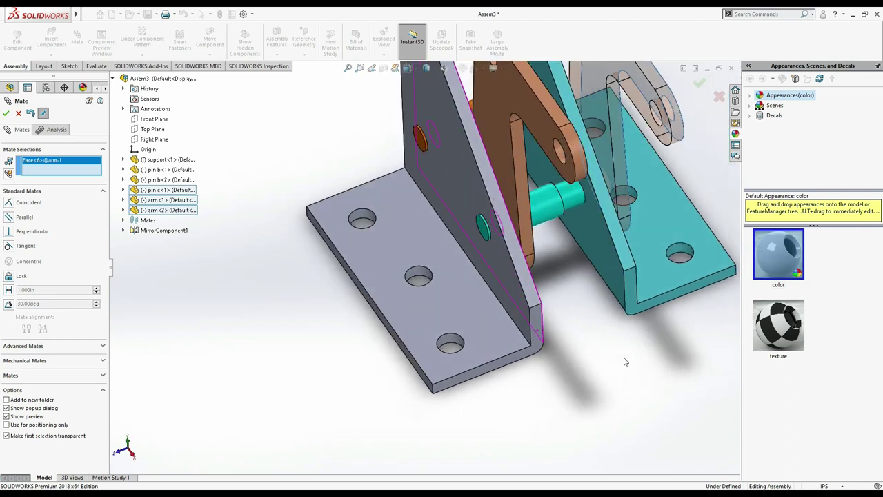
{"action": "left_click", "coordinate": [609, 253]}
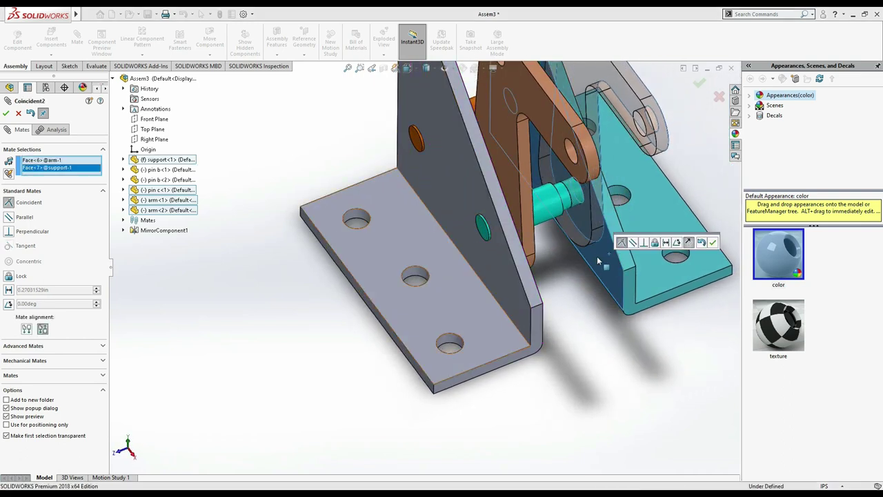
{"action": "left_click", "coordinate": [714, 243]}
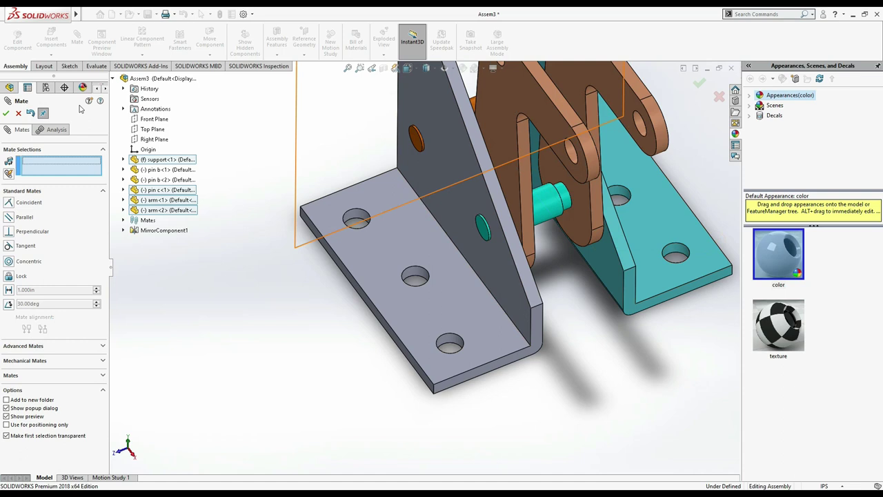
{"action": "left_click", "coordinate": [7, 113]}
{"action": "scroll", "coordinate": [361, 288], "scroll_direction": "up", "scroll_amount": 3}
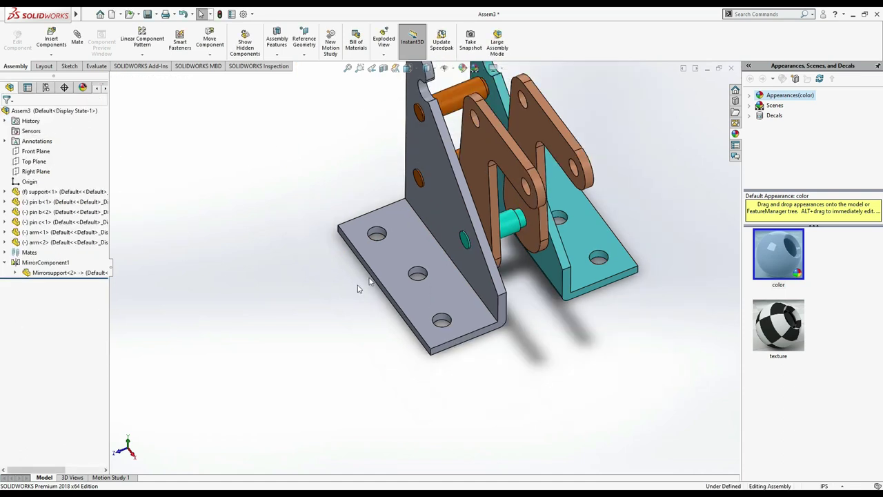
{"action": "scroll", "coordinate": [428, 276], "scroll_direction": "up", "scroll_amount": 2}
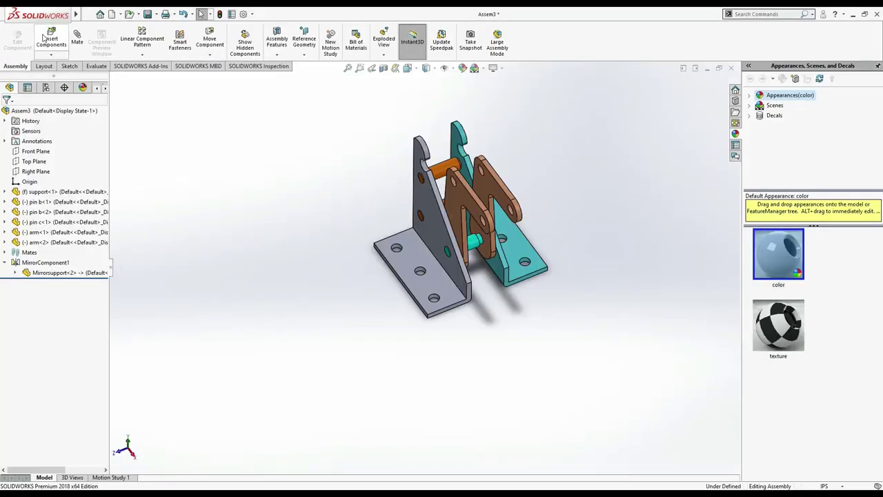
{"action": "left_click", "coordinate": [47, 38]}
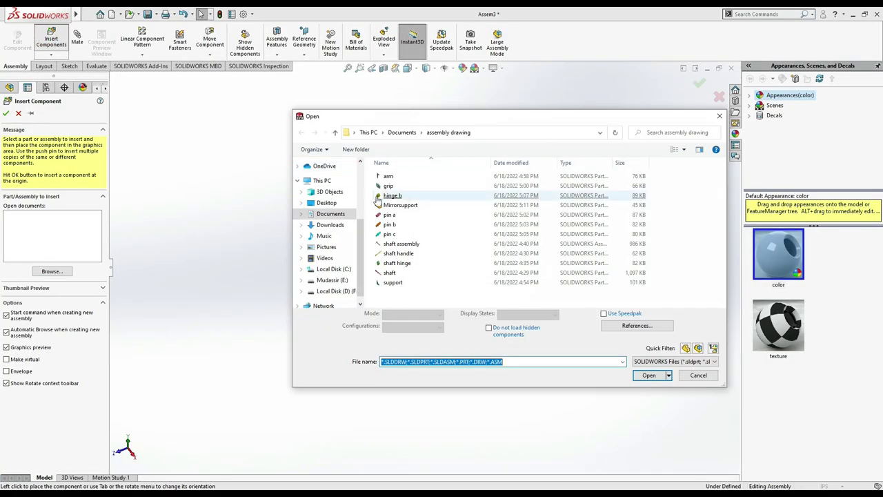
Insert pin a and place it in the assembly
{"action": "double_click", "coordinate": [389, 216]}
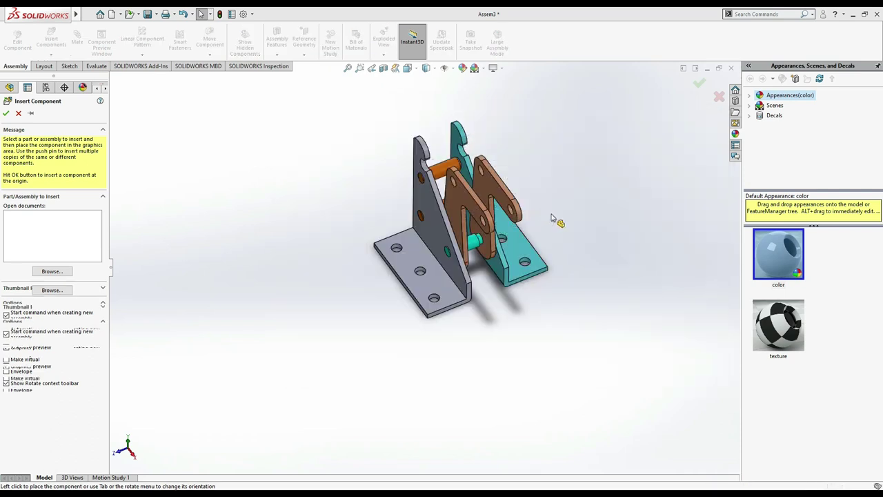
{"action": "left_click", "coordinate": [545, 209]}
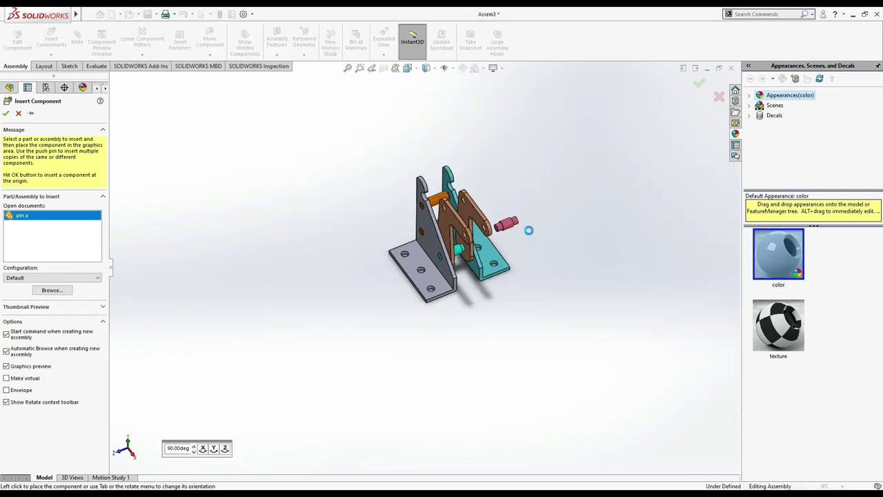
{"action": "scroll", "coordinate": [492, 227], "scroll_direction": "down", "scroll_amount": 2}
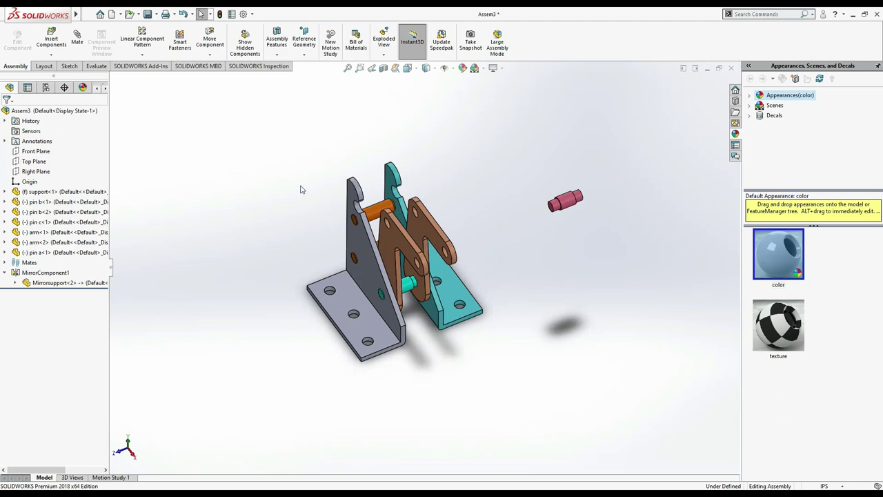
{"action": "scroll", "coordinate": [300, 189], "scroll_direction": "down", "scroll_amount": 3}
{"action": "scroll", "coordinate": [611, 282], "scroll_direction": "up", "scroll_amount": 3}
{"action": "scroll", "coordinate": [505, 221], "scroll_direction": "up", "scroll_amount": 2}
{"action": "scroll", "coordinate": [677, 248], "scroll_direction": "down", "scroll_amount": 2}
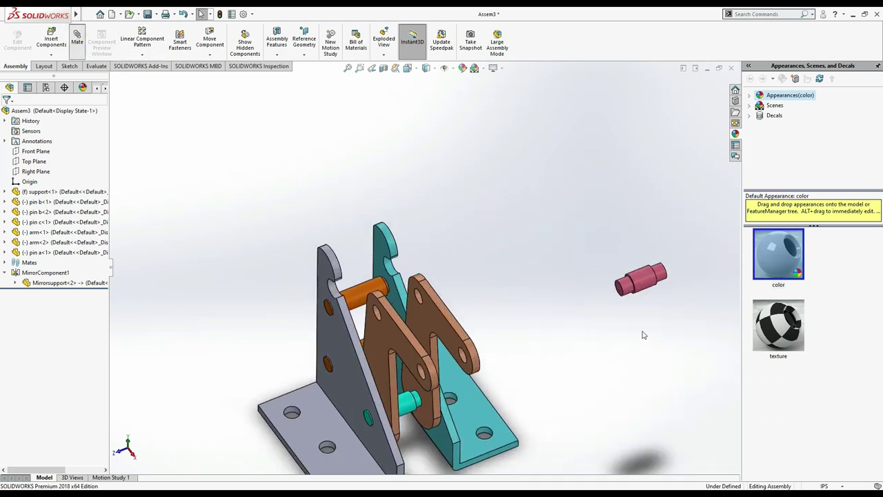
Mate pin a concentric with the holes of arm-2 and arm-1
{"action": "left_click", "coordinate": [623, 289]}
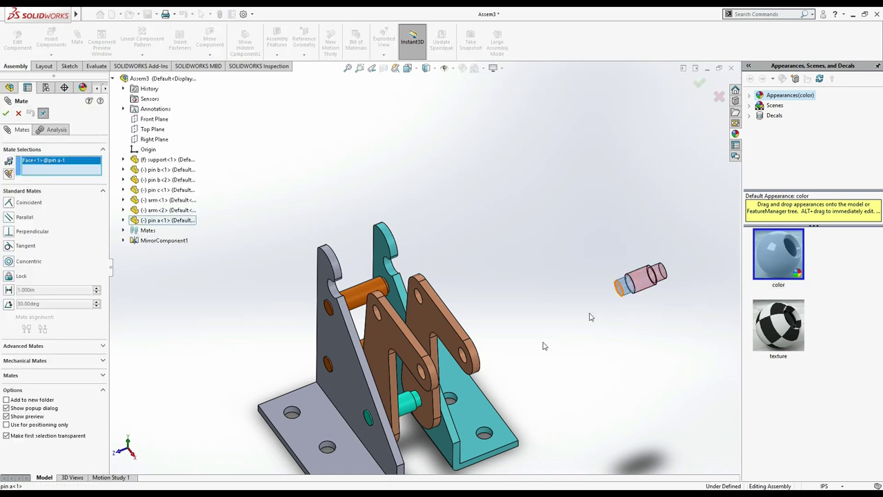
{"action": "left_click", "coordinate": [420, 371]}
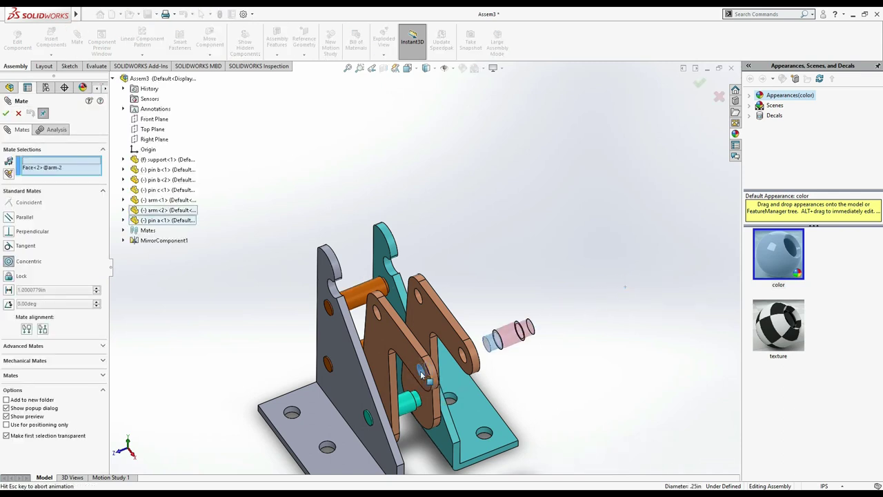
{"action": "left_click", "coordinate": [538, 387]}
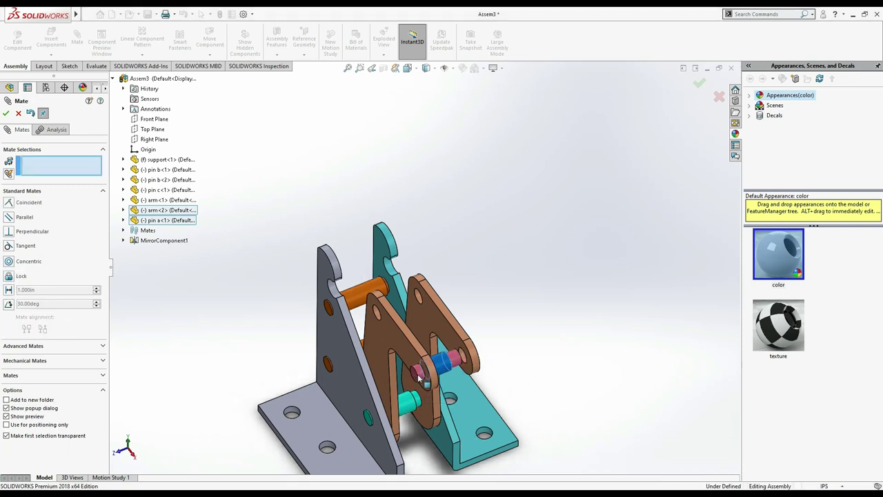
{"action": "scroll", "coordinate": [424, 345], "scroll_direction": "down", "scroll_amount": 3}
{"action": "scroll", "coordinate": [429, 333], "scroll_direction": "down", "scroll_amount": 3}
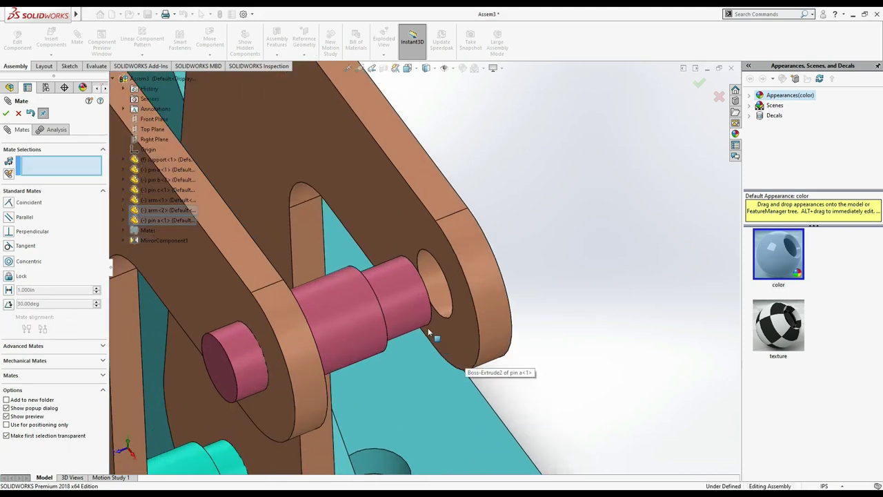
{"action": "left_click", "coordinate": [407, 309]}
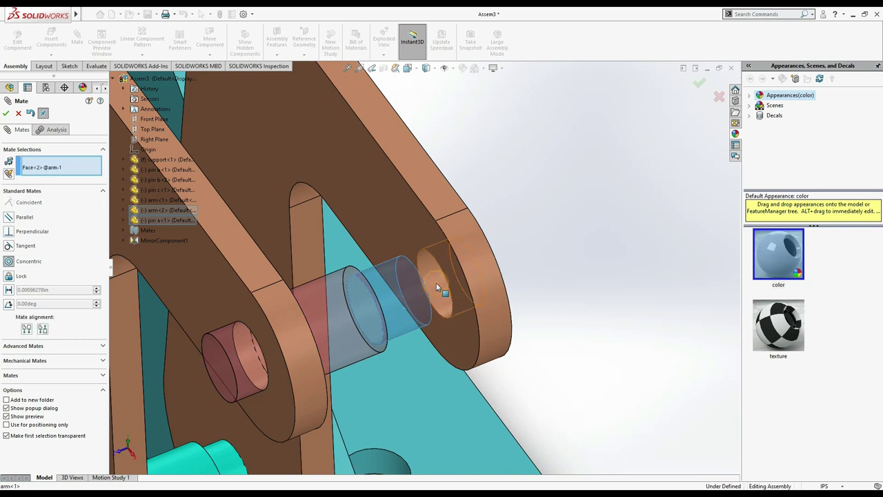
{"action": "left_click", "coordinate": [436, 287]}
{"action": "left_click", "coordinate": [596, 293]}
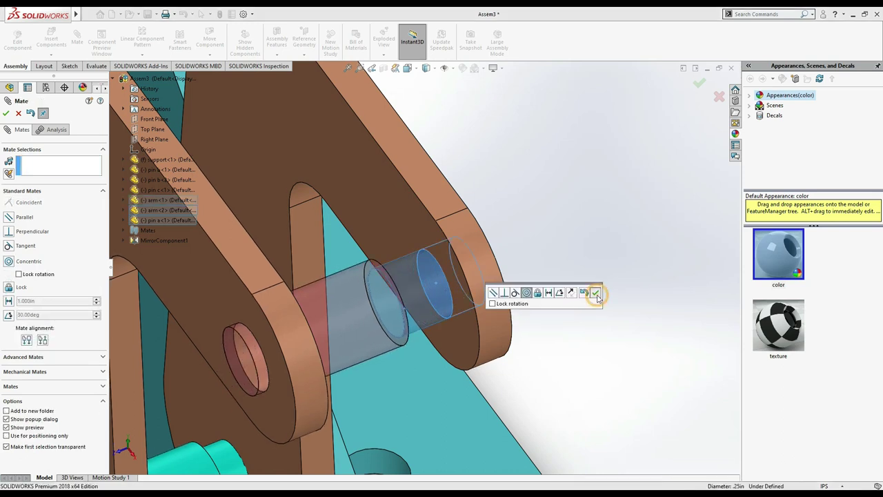
Start a width mate using the inner faces of both arms as references
{"action": "left_click", "coordinate": [62, 346]}
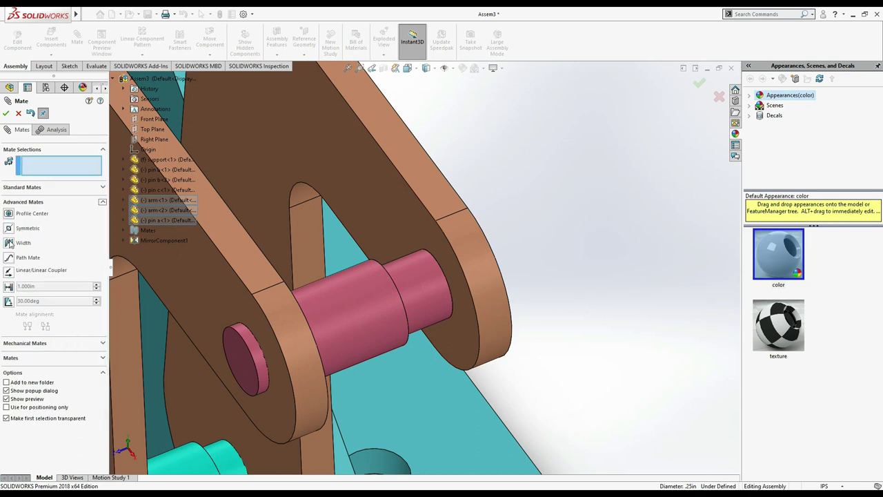
{"action": "left_click", "coordinate": [9, 242]}
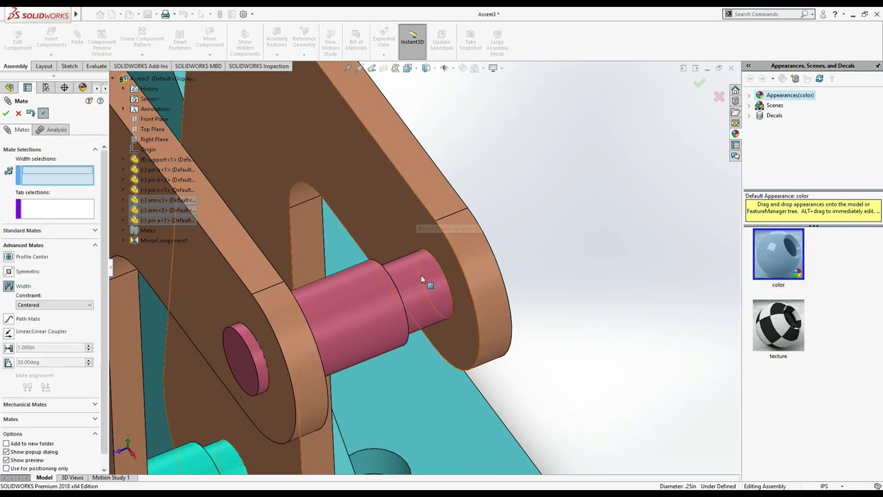
{"action": "left_click", "coordinate": [400, 212]}
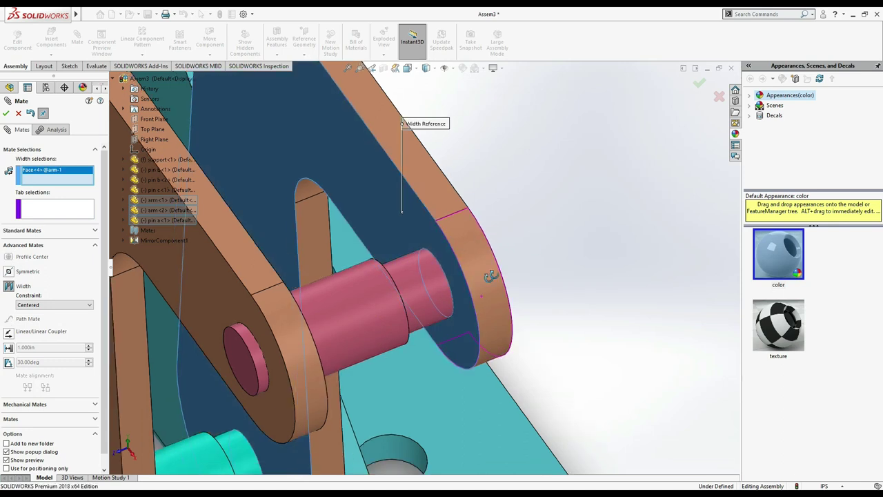
{"action": "middle_click_drag", "start_coordinate": [491, 276], "coordinate": [434, 262]}
{"action": "left_click", "coordinate": [494, 278]}
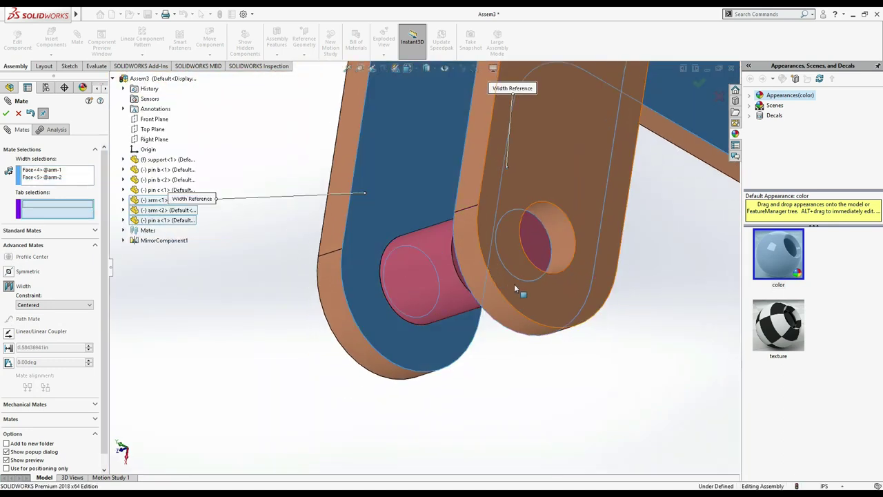
{"action": "key", "text": "alt"}
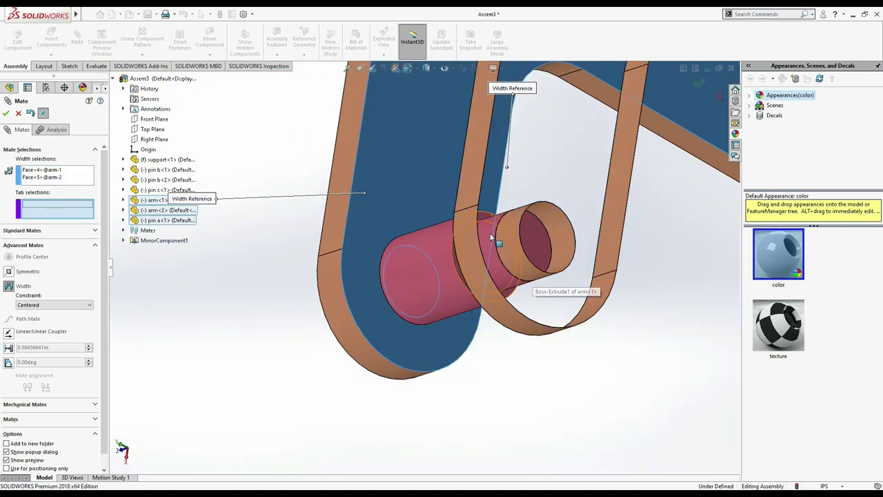
Select pin a's two shoulder faces and apply the width mate centring the pin
{"action": "scroll", "coordinate": [483, 228], "scroll_direction": "down", "scroll_amount": 3}
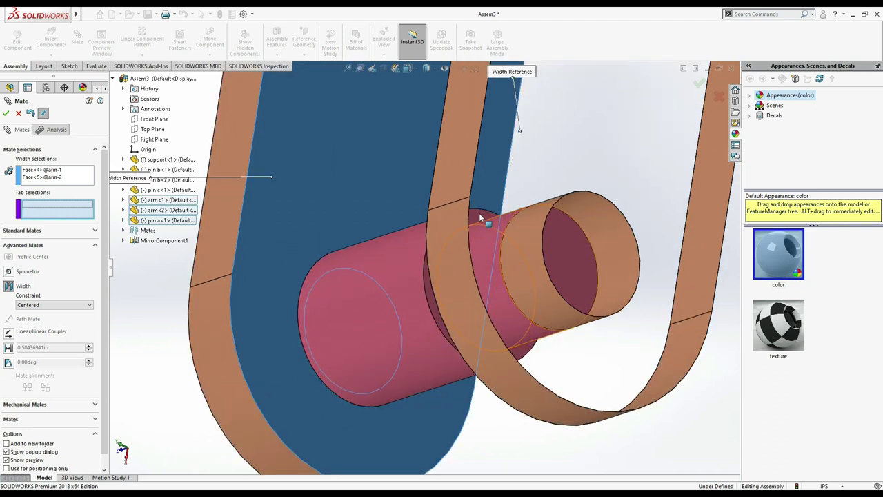
{"action": "scroll", "coordinate": [478, 216], "scroll_direction": "up", "scroll_amount": 2}
{"action": "left_click", "coordinate": [422, 362]}
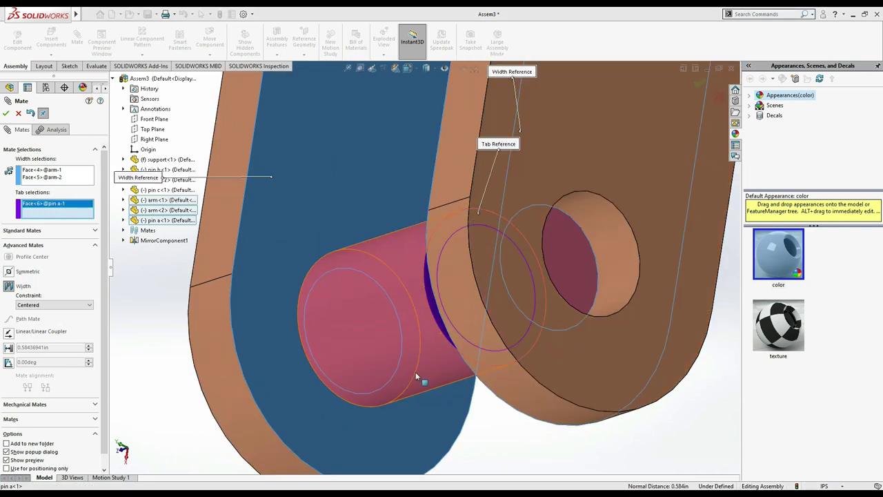
{"action": "scroll", "coordinate": [400, 407], "scroll_direction": "up", "scroll_amount": 2}
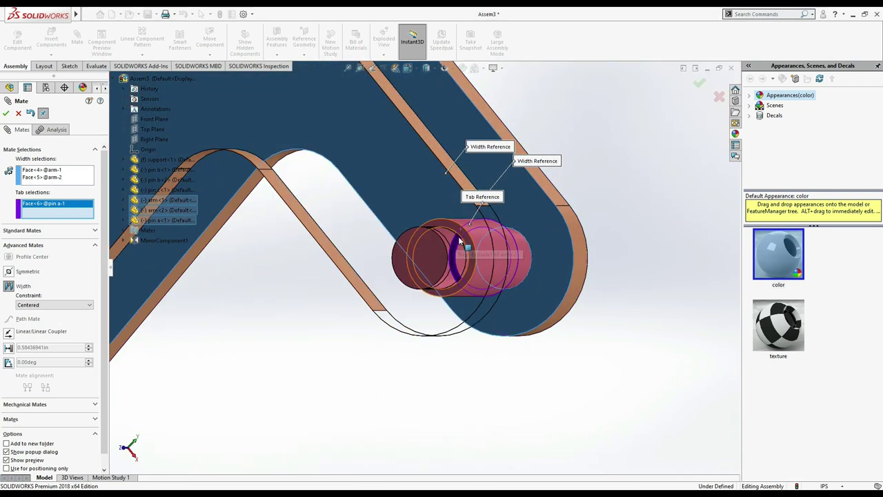
{"action": "left_click", "coordinate": [440, 225]}
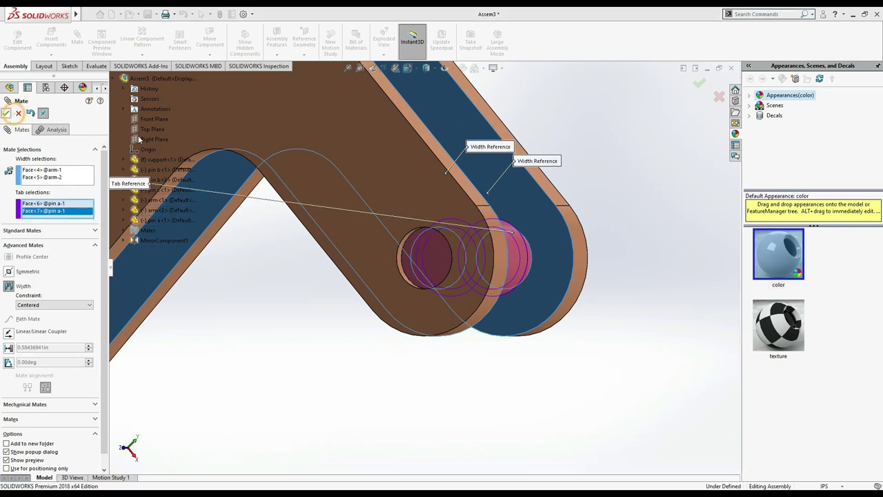
{"action": "left_click", "coordinate": [6, 113]}
{"action": "scroll", "coordinate": [591, 256], "scroll_direction": "up", "scroll_amount": 3}
{"action": "middle_click_drag", "start_coordinate": [603, 258], "coordinate": [532, 267]}
{"action": "key", "text": "f"}
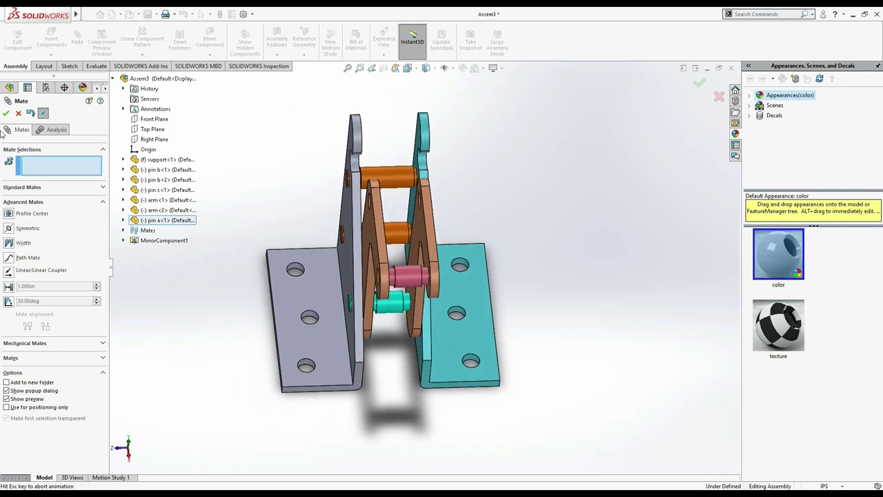
{"action": "left_click", "coordinate": [6, 114]}
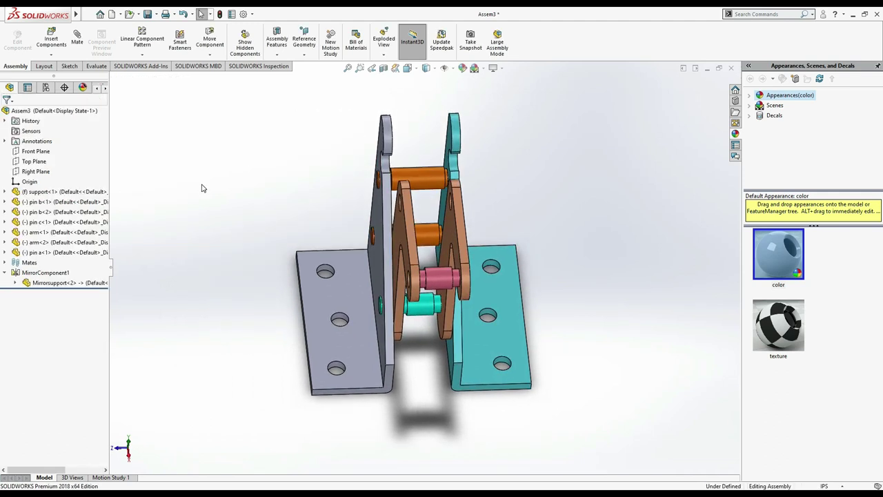
Insert the grip part beside the assembly
{"action": "left_click", "coordinate": [65, 39]}
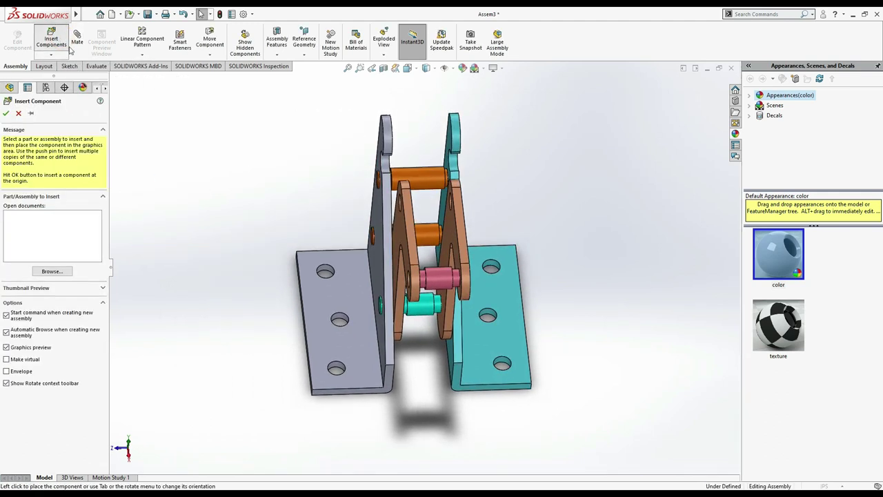
{"action": "double_click", "coordinate": [387, 186]}
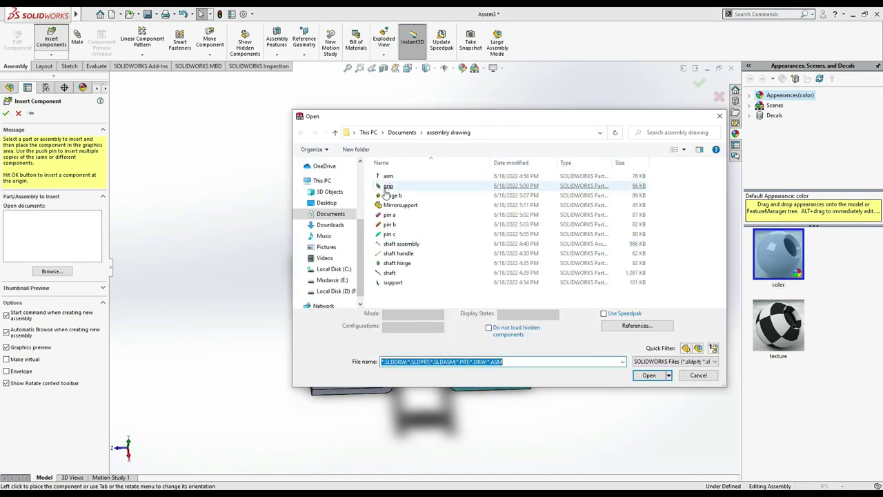
{"action": "left_click", "coordinate": [559, 305]}
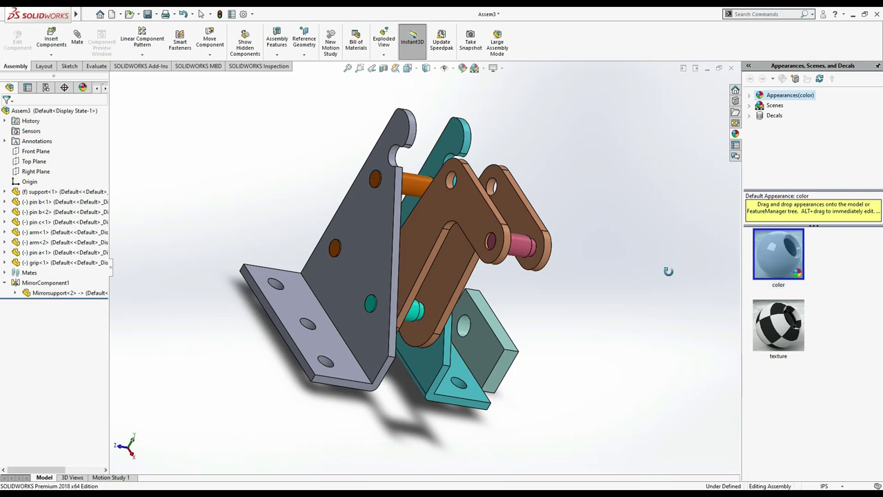
Mate the grip's hole concentric with pin a
{"action": "left_click", "coordinate": [461, 328]}
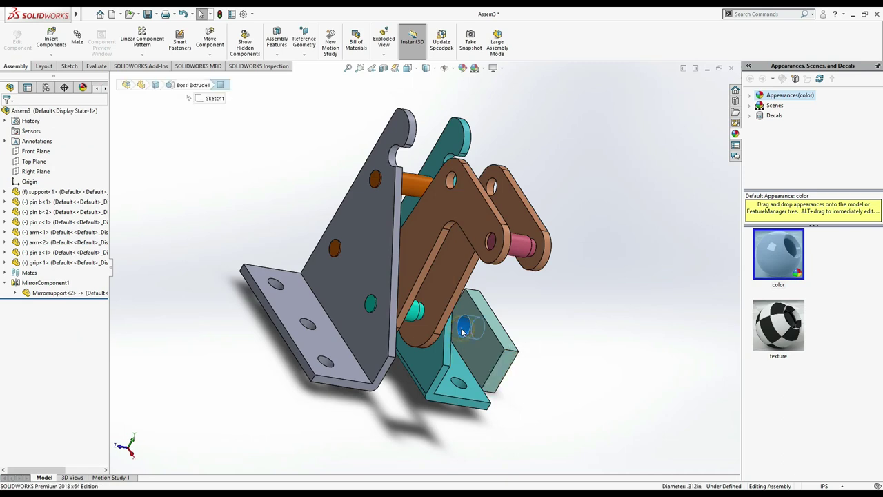
{"action": "left_click", "coordinate": [76, 38]}
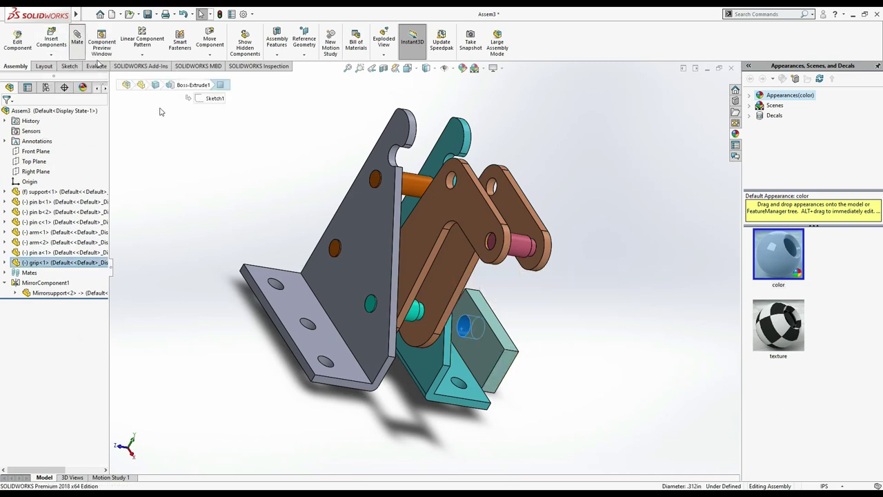
{"action": "left_click", "coordinate": [519, 253]}
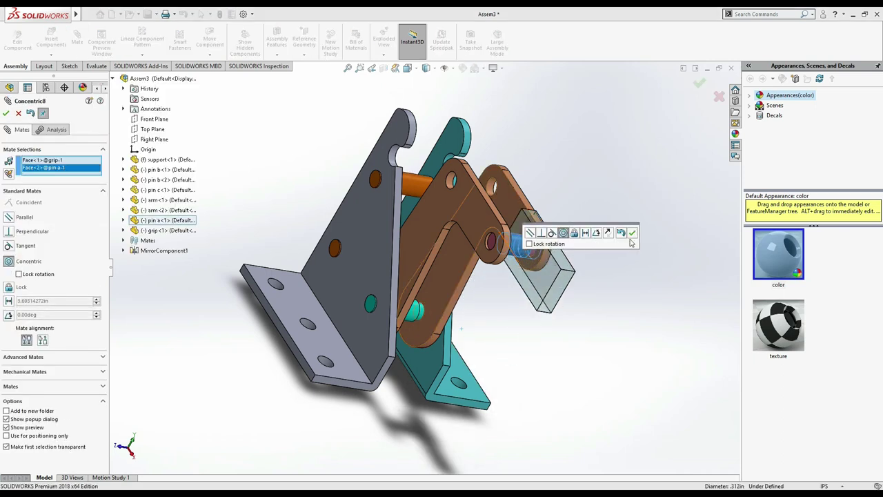
{"action": "left_click", "coordinate": [632, 233]}
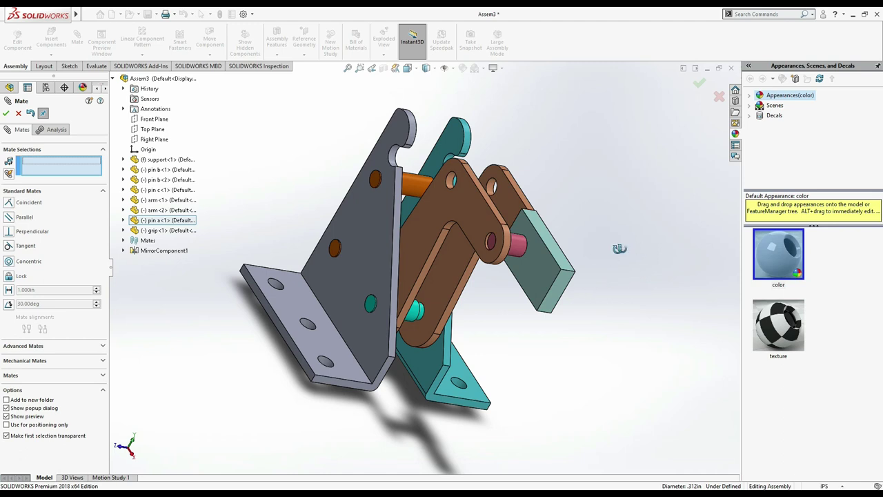
{"action": "middle_click_drag", "start_coordinate": [620, 248], "coordinate": [604, 252]}
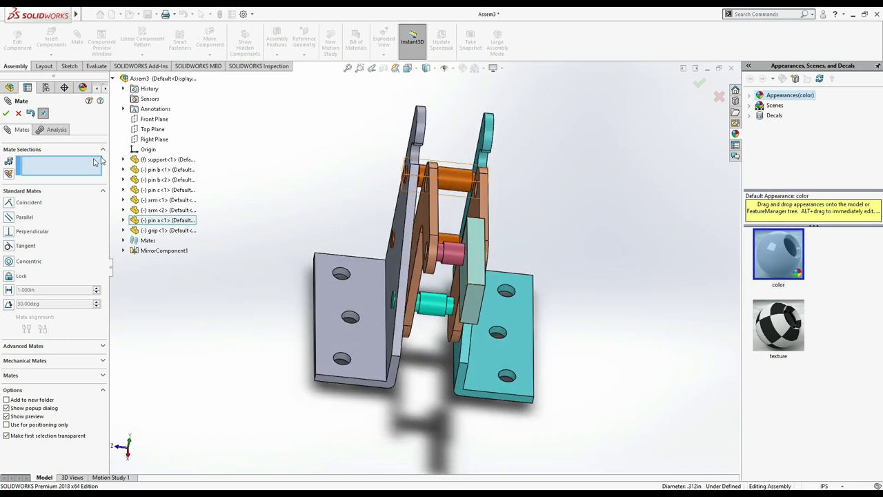
Add a width mate centring the grip's side faces between the inner faces of both arms
{"action": "left_click", "coordinate": [43, 347]}
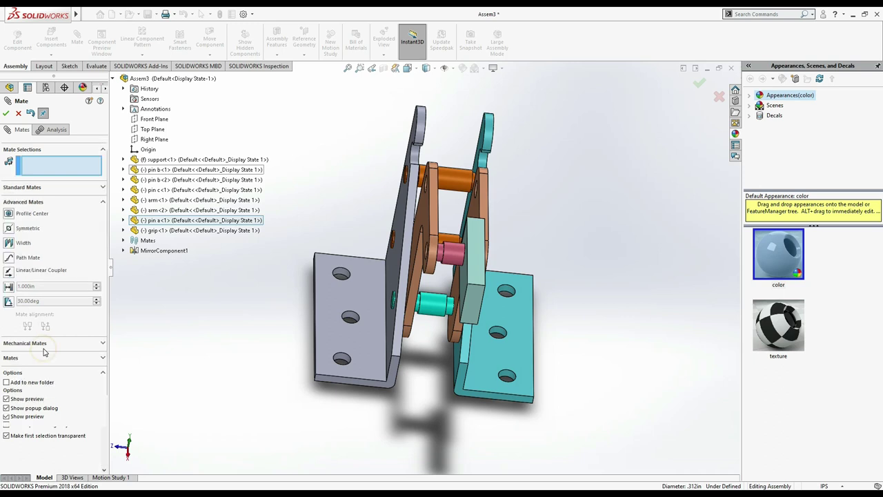
{"action": "left_click", "coordinate": [25, 241]}
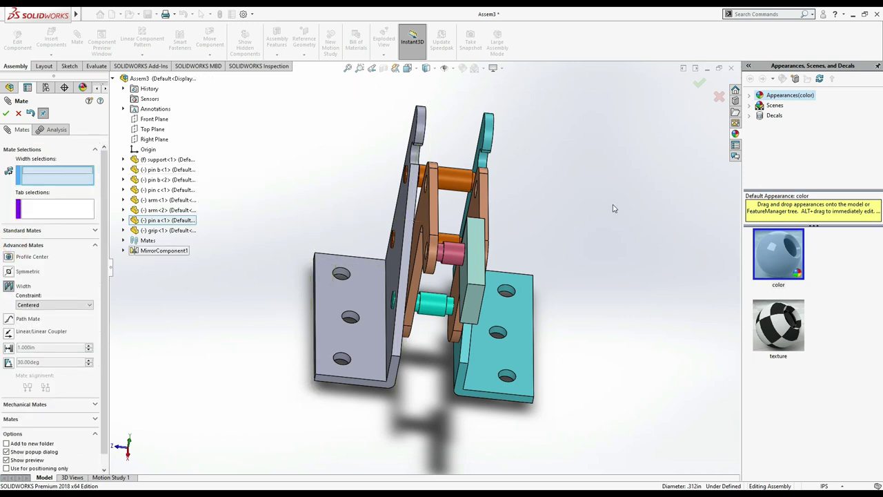
{"action": "left_click", "coordinate": [474, 213]}
{"action": "middle_click_drag", "start_coordinate": [558, 213], "coordinate": [476, 269]}
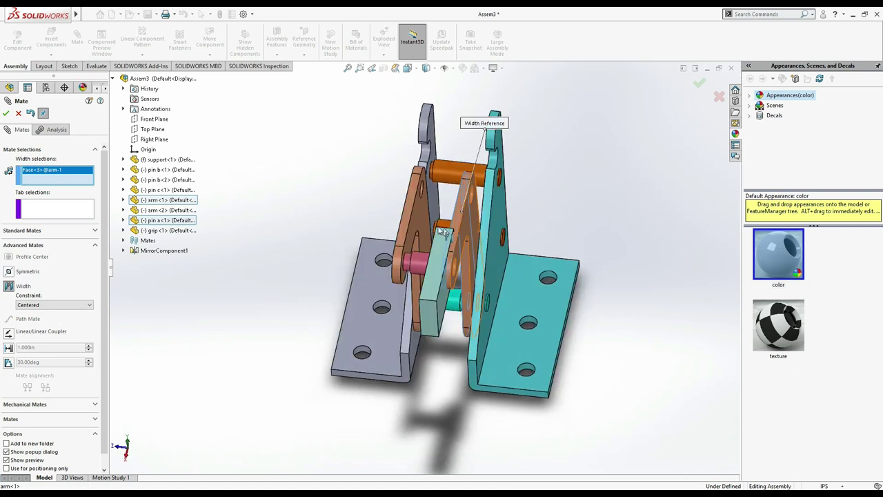
{"action": "left_click", "coordinate": [462, 272]}
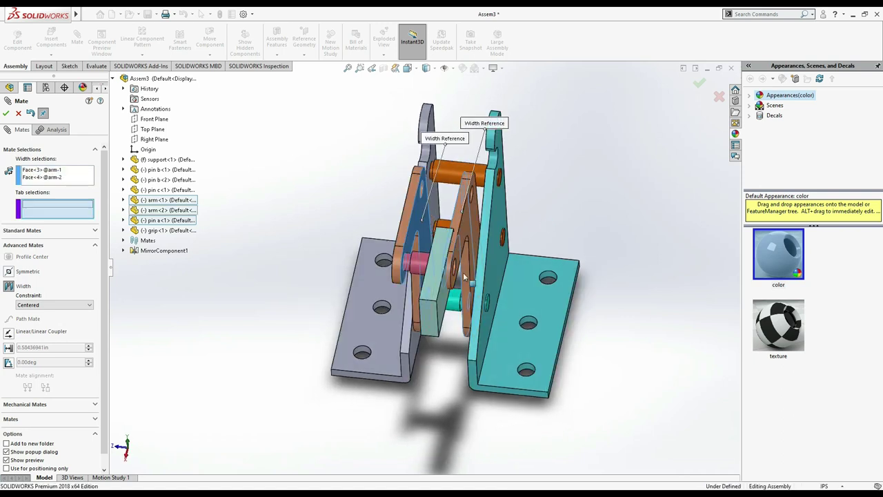
{"action": "left_click", "coordinate": [442, 316]}
{"action": "middle_click_drag", "start_coordinate": [617, 247], "coordinate": [635, 246]}
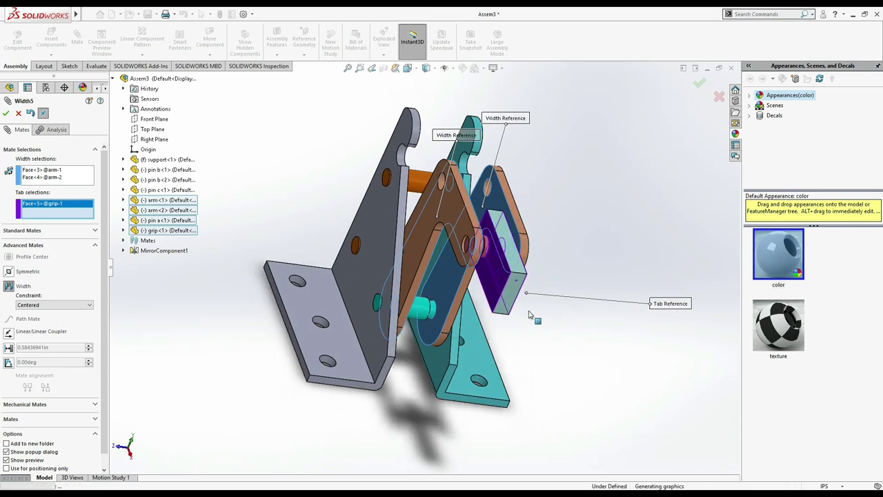
{"action": "left_click", "coordinate": [487, 285]}
{"action": "left_click", "coordinate": [576, 298]}
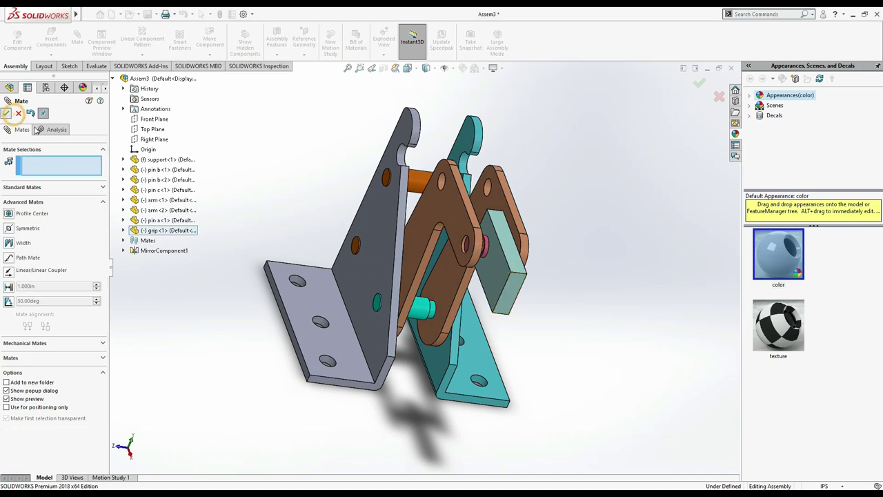
Swing the grip down and back up to test the linkage
{"action": "left_click", "coordinate": [6, 113]}
{"action": "mouse_move", "coordinate": [511, 302]}
{"action": "left_mouse_down"}
{"action": "mouse_move", "coordinate": [517, 295]}
{"action": "mouse_move", "coordinate": [520, 358]}
{"action": "left_mouse_up"}
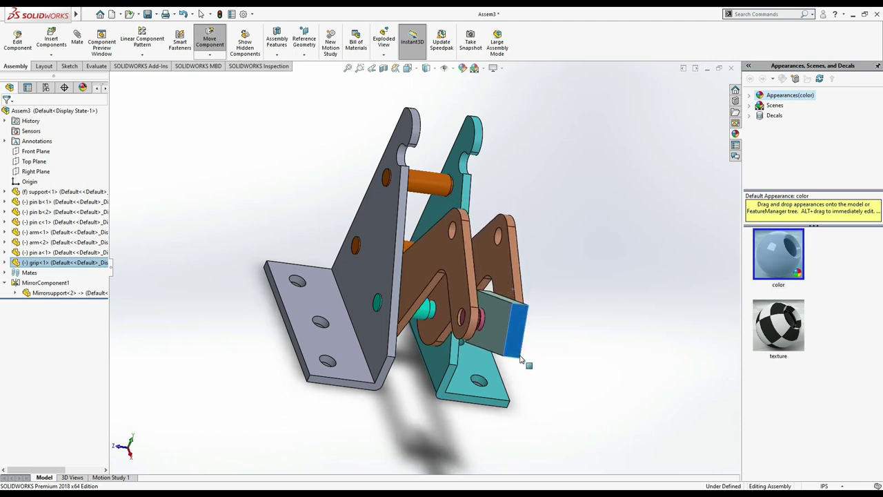
{"action": "left_click_drag", "start_coordinate": [521, 358], "coordinate": [542, 302]}
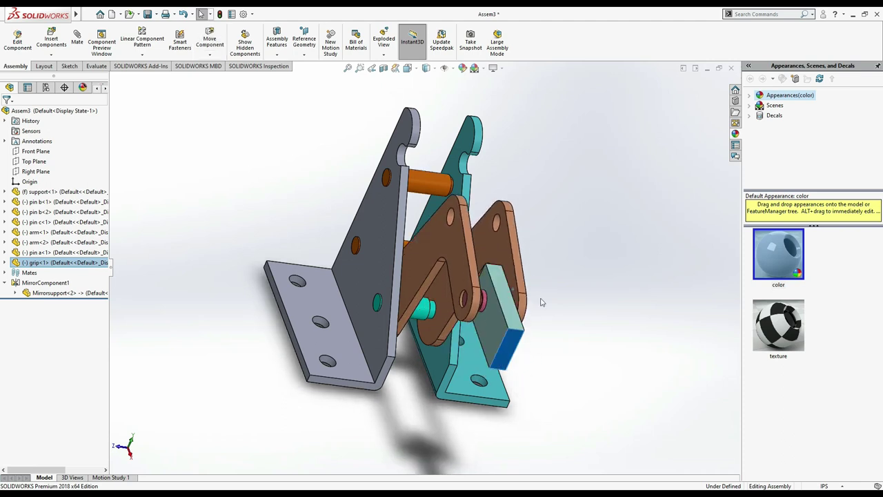
In isometric view, mate the grip face parallel to the Top Plane
{"action": "left_click", "coordinate": [509, 138]}
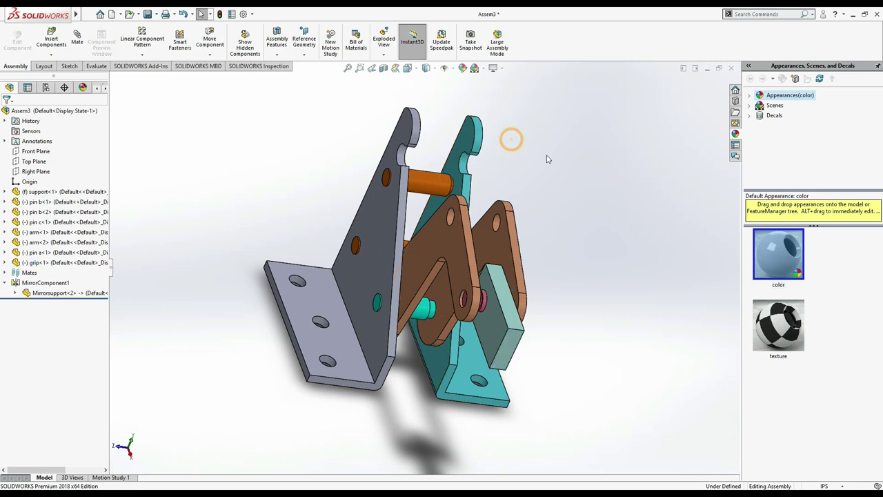
{"action": "key", "text": "space"}
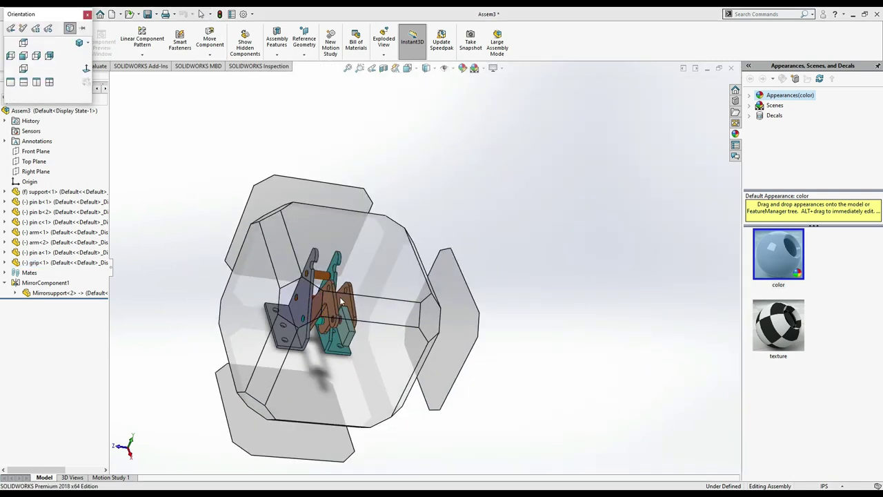
{"action": "left_click", "coordinate": [317, 309]}
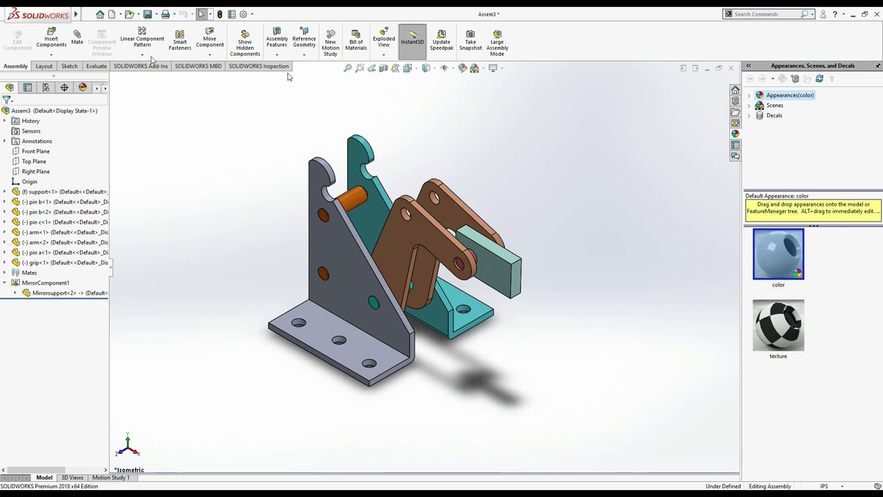
{"action": "left_click", "coordinate": [78, 34]}
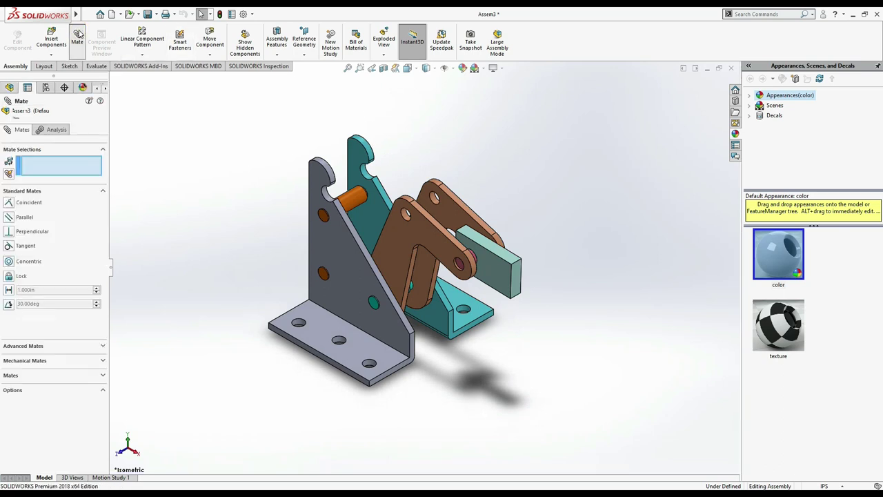
{"action": "left_click", "coordinate": [508, 258]}
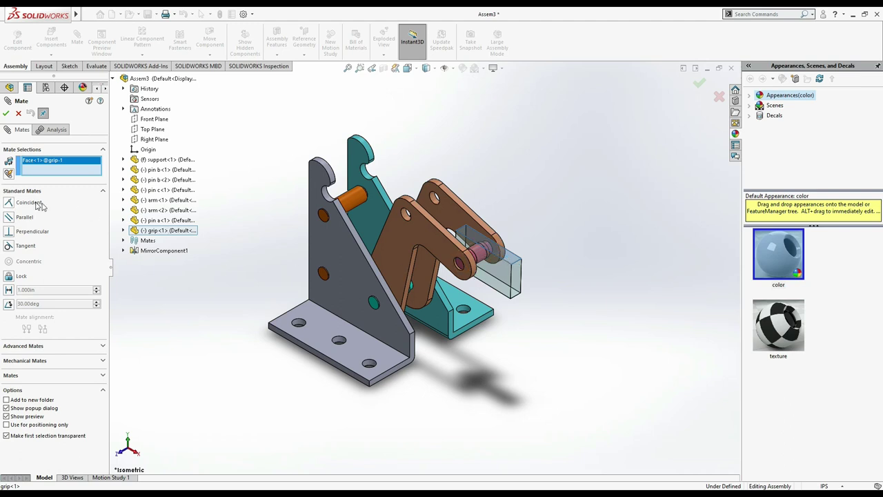
{"action": "left_click", "coordinate": [150, 130]}
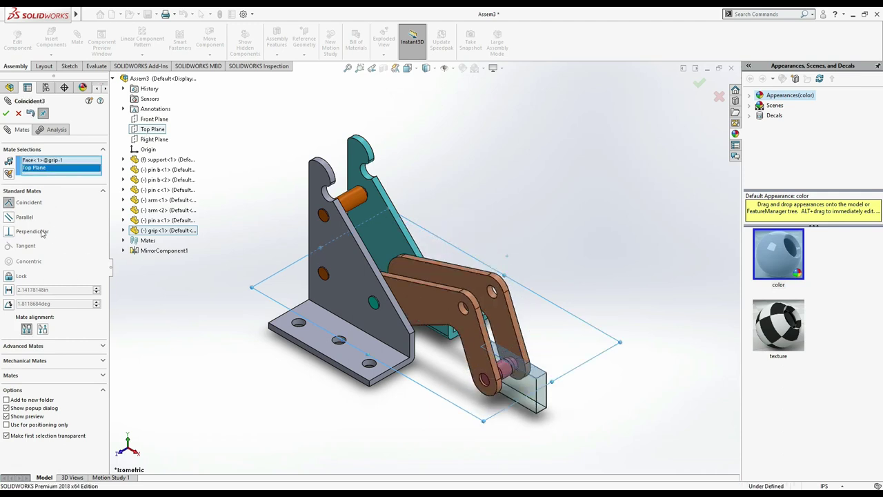
{"action": "left_click", "coordinate": [8, 218]}
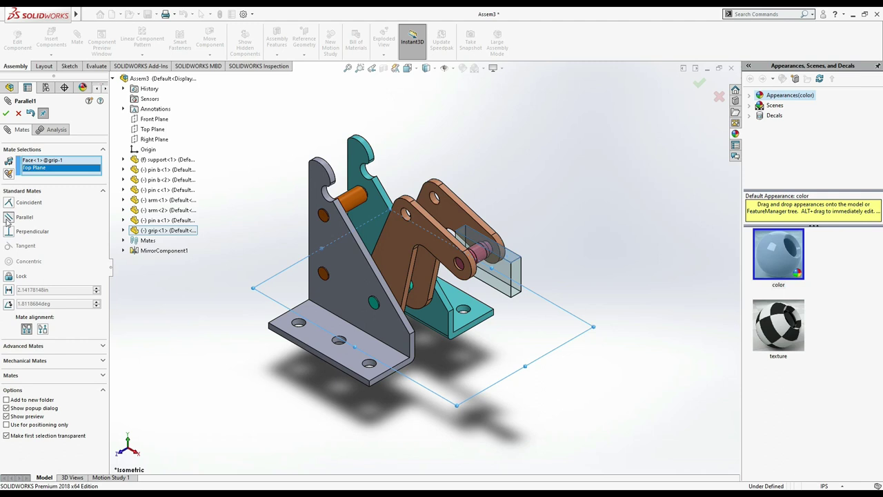
{"action": "left_click", "coordinate": [6, 113]}
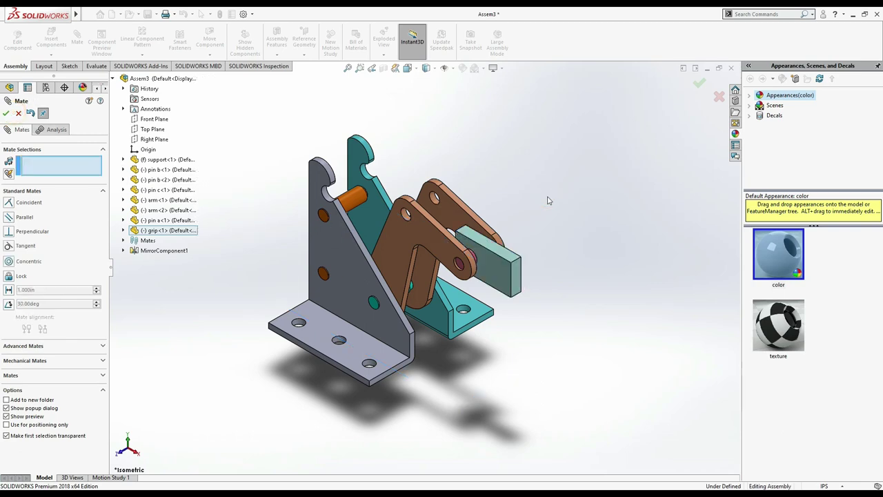
{"action": "key", "text": "alt+Tab"}
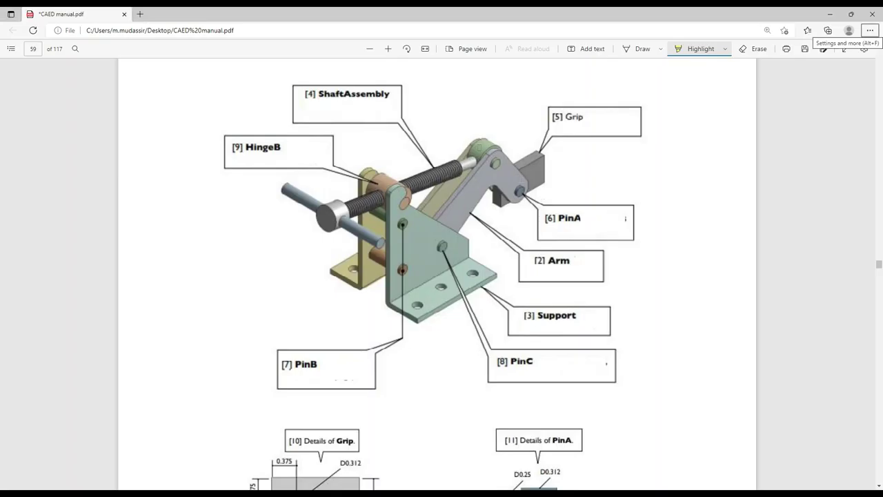
{"action": "key", "text": "alt+Tab"}
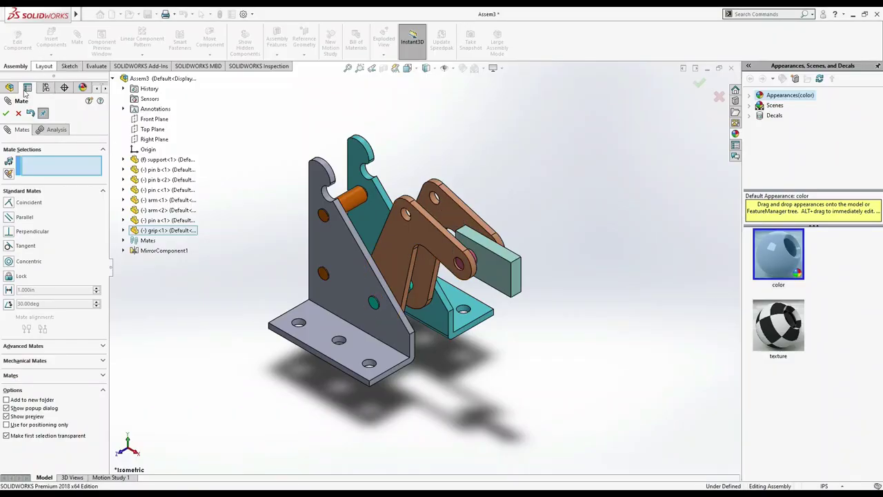
Insert hinge b into the assembly
{"action": "left_click", "coordinate": [19, 113]}
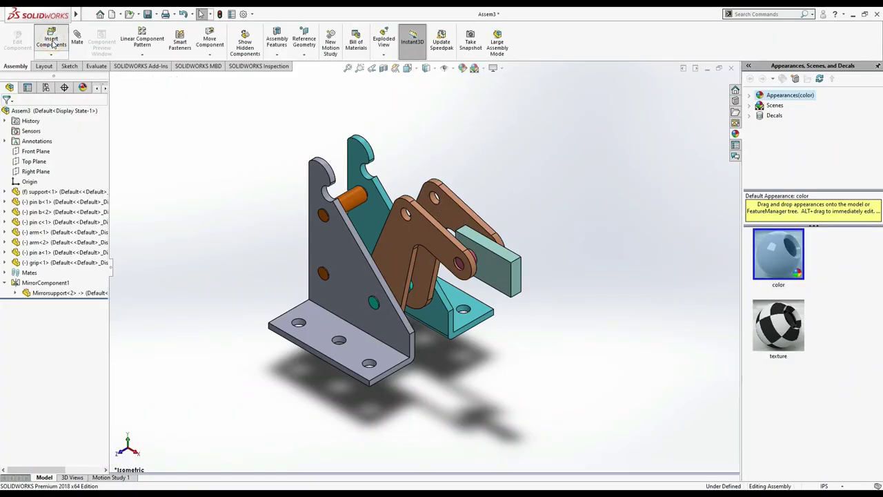
{"action": "left_click", "coordinate": [52, 40]}
{"action": "double_click", "coordinate": [391, 196]}
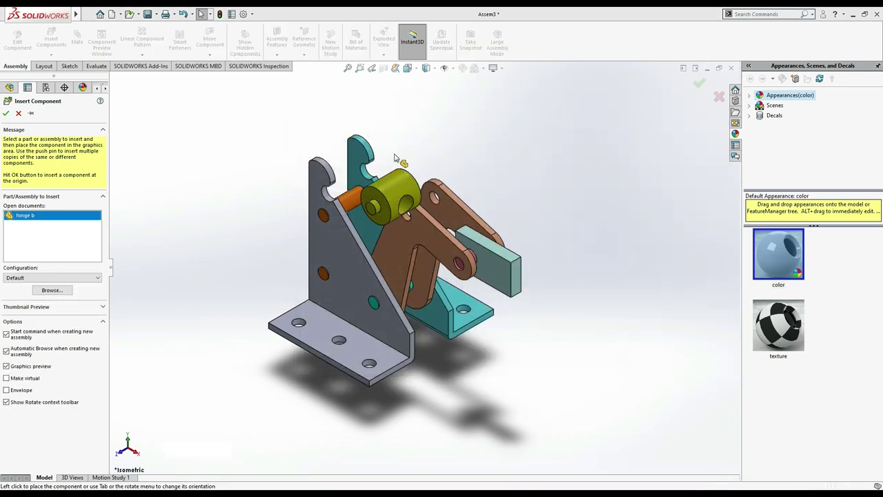
{"action": "left_click", "coordinate": [394, 153]}
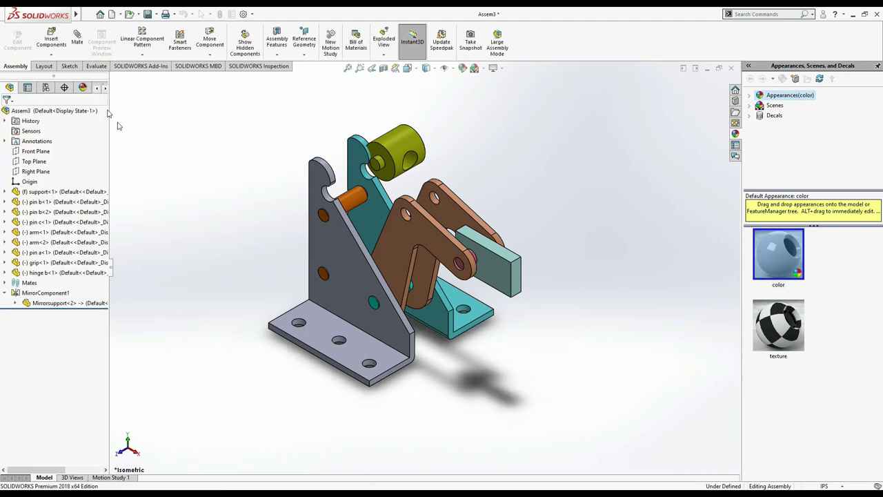
Mate hinge b's round face concentric with the support slot
{"action": "left_click", "coordinate": [77, 38]}
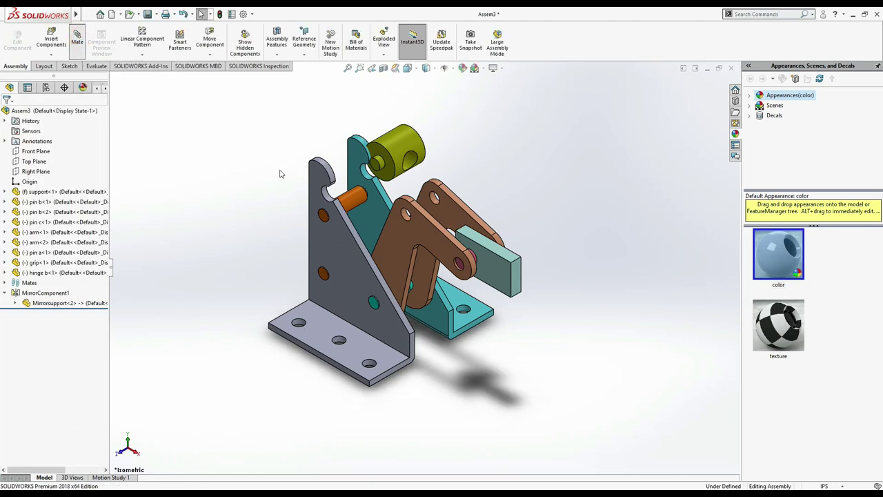
{"action": "scroll", "coordinate": [384, 186], "scroll_direction": "down", "scroll_amount": 3}
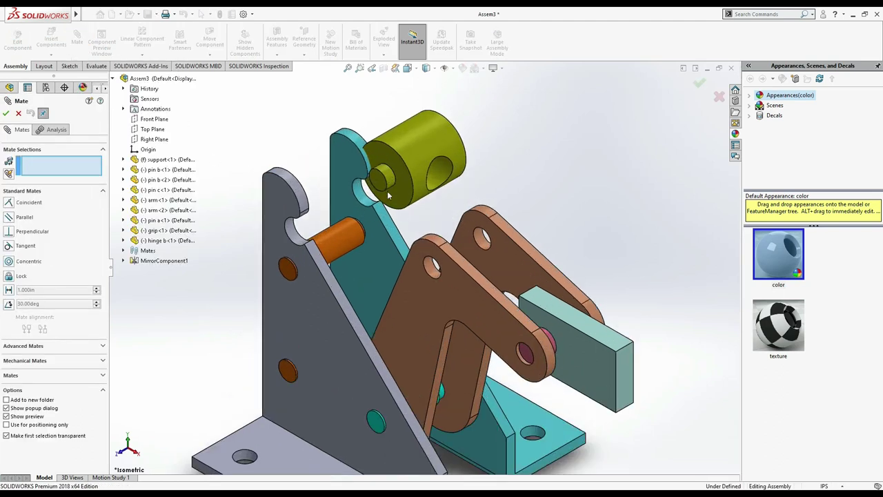
{"action": "left_click", "coordinate": [389, 181]}
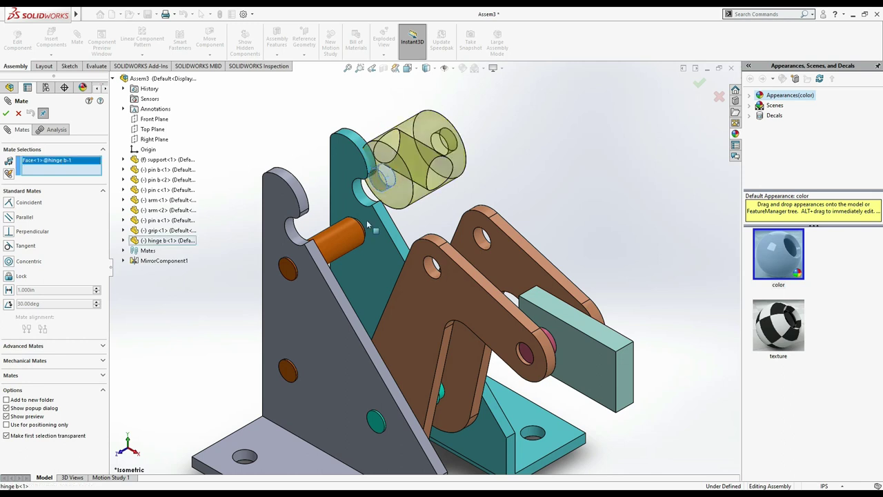
{"action": "left_click", "coordinate": [292, 235]}
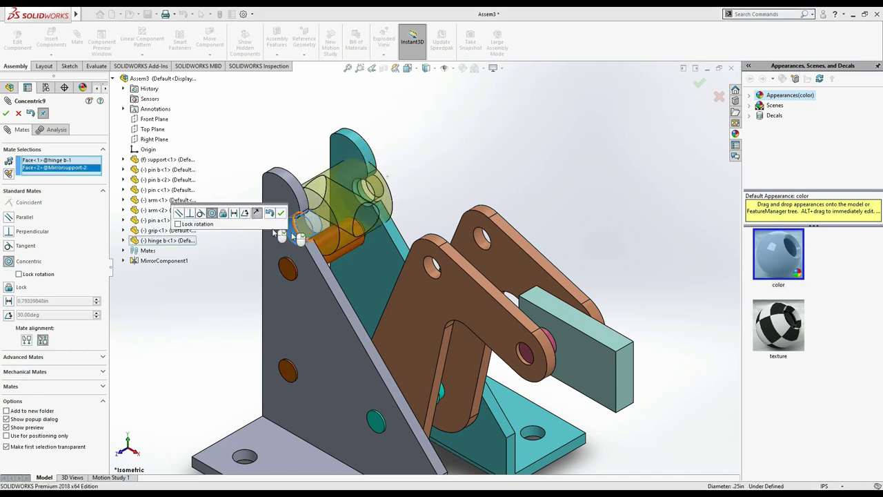
{"action": "left_click", "coordinate": [281, 214]}
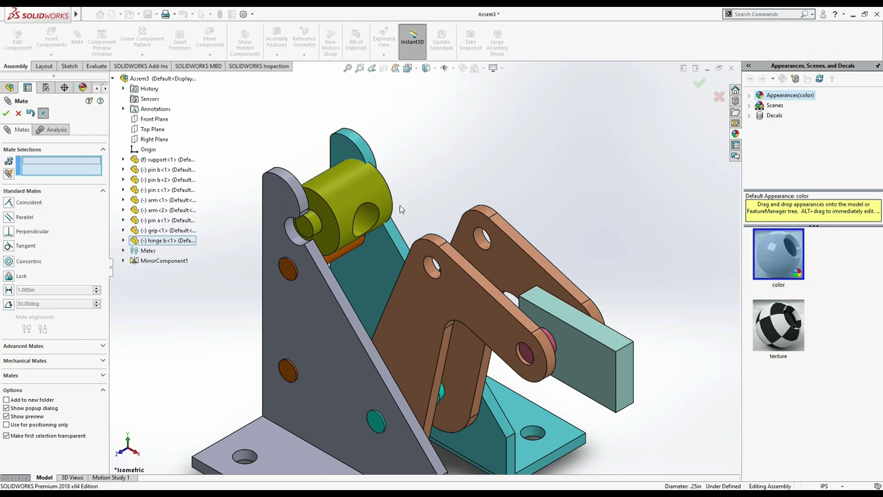
Add a width mate centring hinge b's end faces between the two supports
{"action": "left_click", "coordinate": [51, 346]}
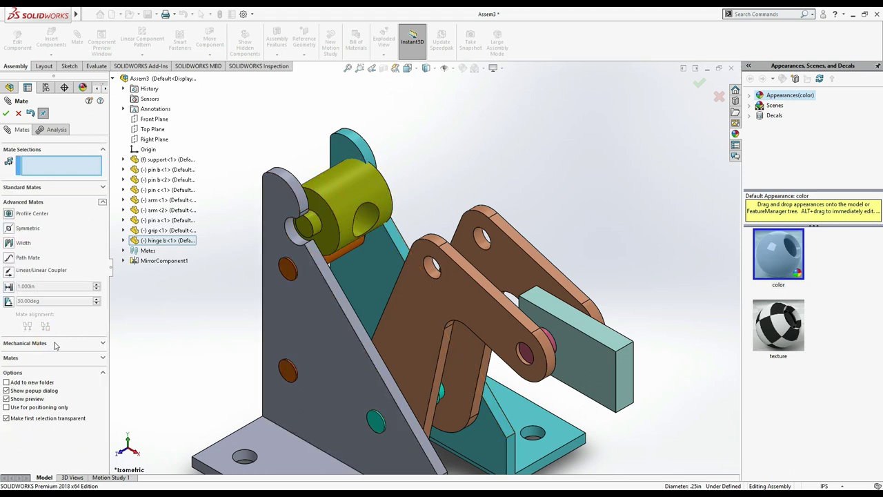
{"action": "left_click", "coordinate": [10, 244]}
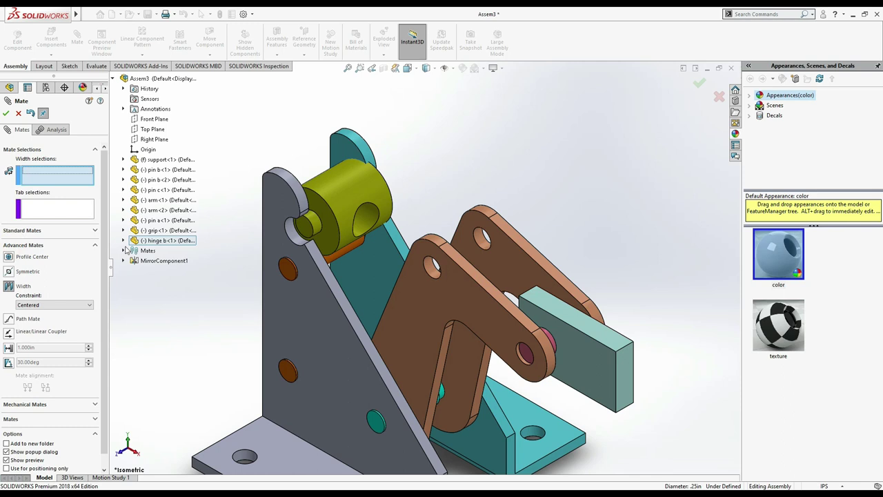
{"action": "left_click", "coordinate": [326, 205]}
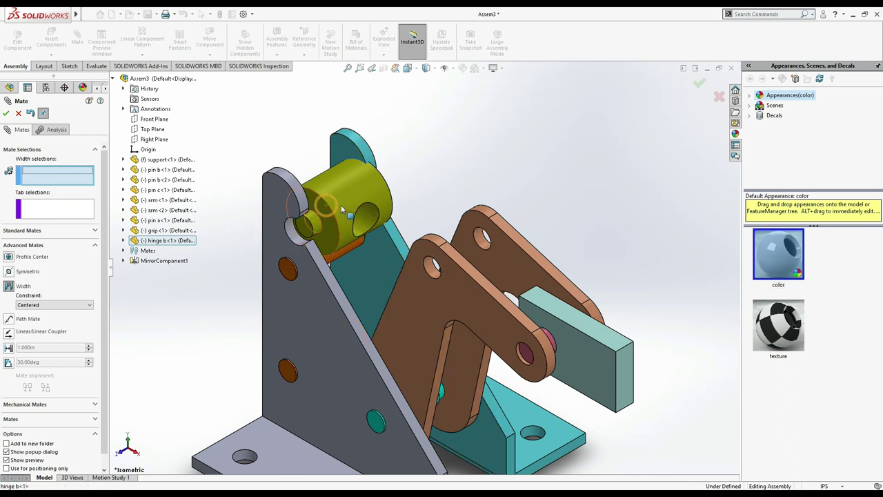
{"action": "mouse_move", "coordinate": [443, 207]}
{"action": "middle_mouse_down"}
{"action": "mouse_move", "coordinate": [422, 226]}
{"action": "mouse_move", "coordinate": [335, 198]}
{"action": "middle_mouse_up"}
{"action": "left_click", "coordinate": [335, 197]}
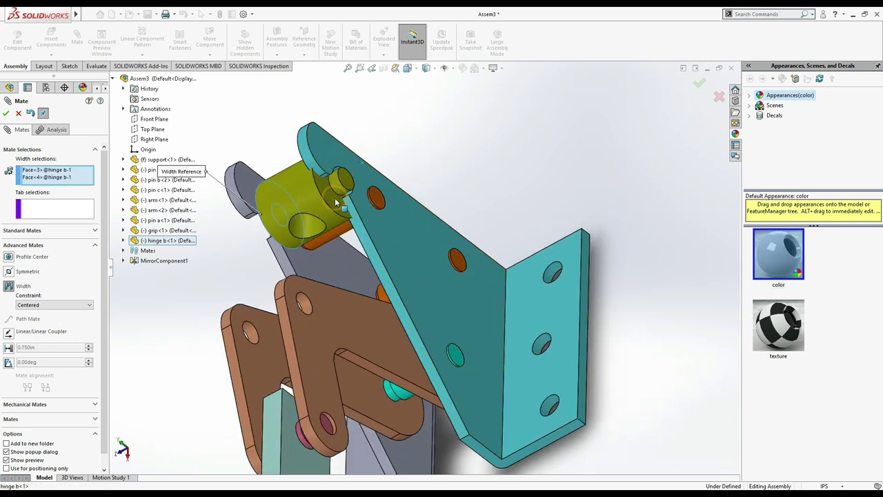
{"action": "left_click", "coordinate": [325, 275]}
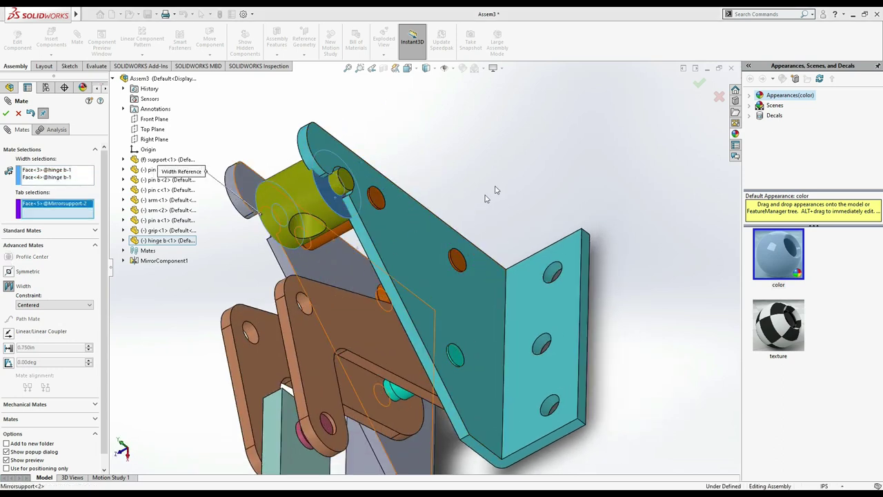
{"action": "middle_click_drag", "start_coordinate": [325, 274], "coordinate": [382, 249]}
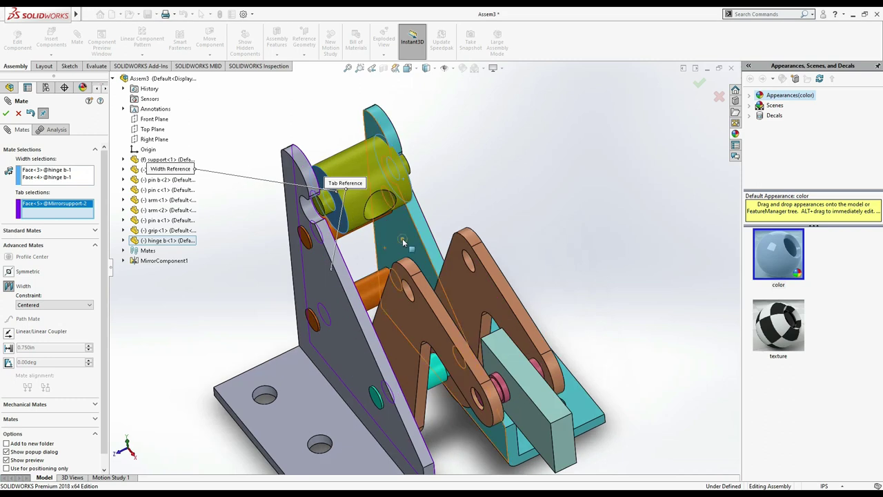
{"action": "left_click", "coordinate": [7, 113]}
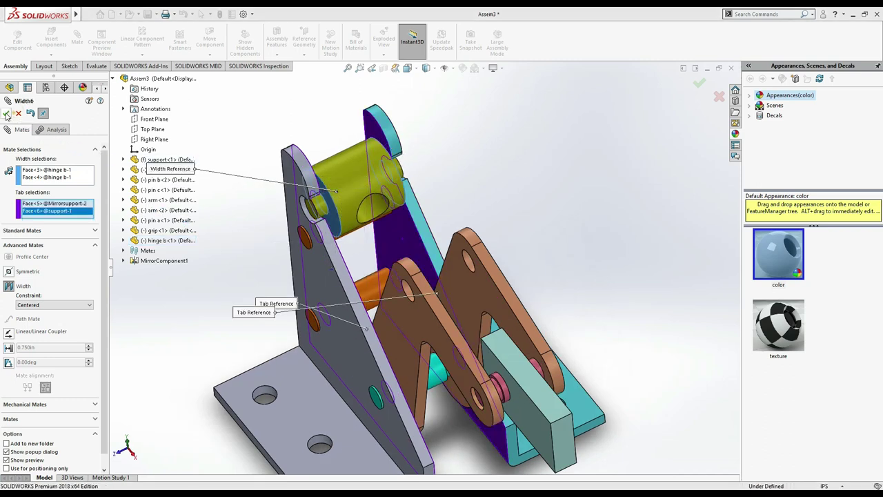
{"action": "mouse_move", "coordinate": [562, 241]}
{"action": "middle_mouse_down"}
{"action": "mouse_move", "coordinate": [561, 207]}
{"action": "mouse_move", "coordinate": [576, 178]}
{"action": "middle_mouse_up"}
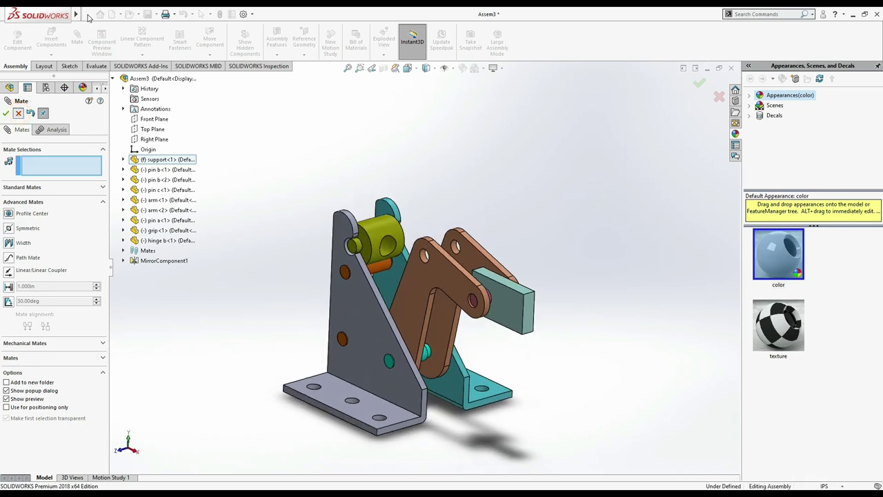
{"action": "key", "text": "Escape"}
Browse to the threaded shaft assembly file and place it above the arms
{"action": "left_click", "coordinate": [52, 38]}
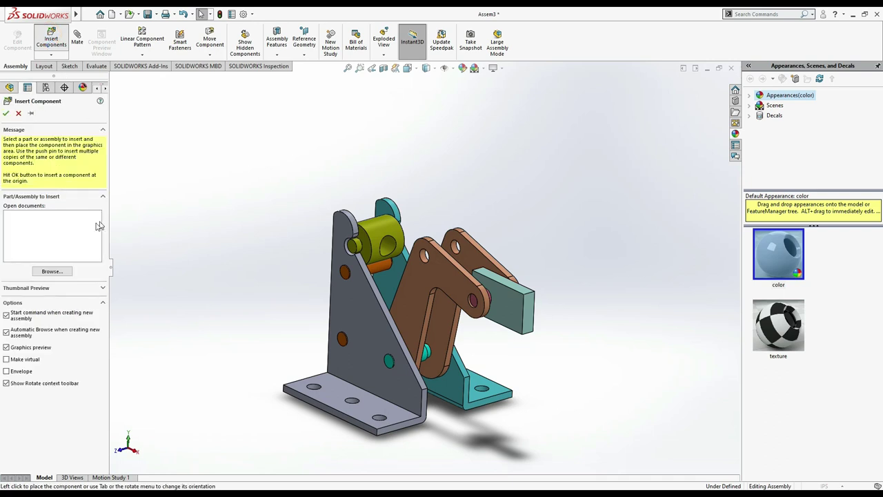
{"action": "left_click", "coordinate": [72, 272]}
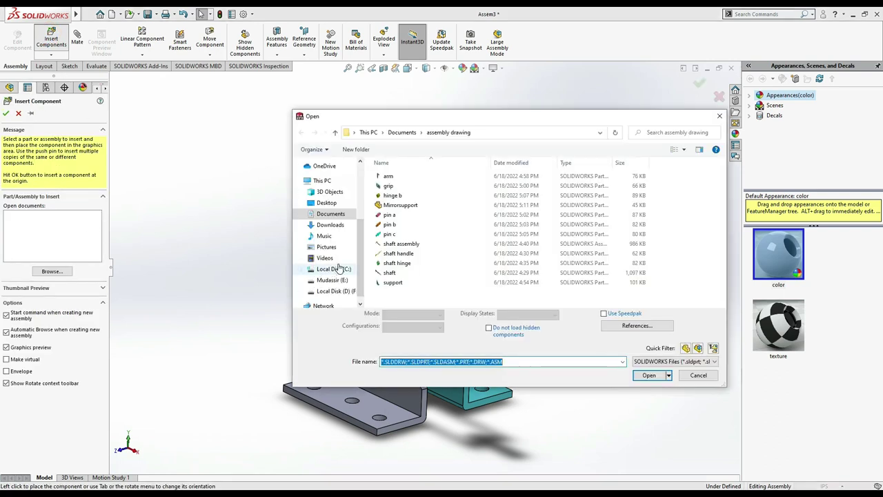
{"action": "double_click", "coordinate": [404, 253]}
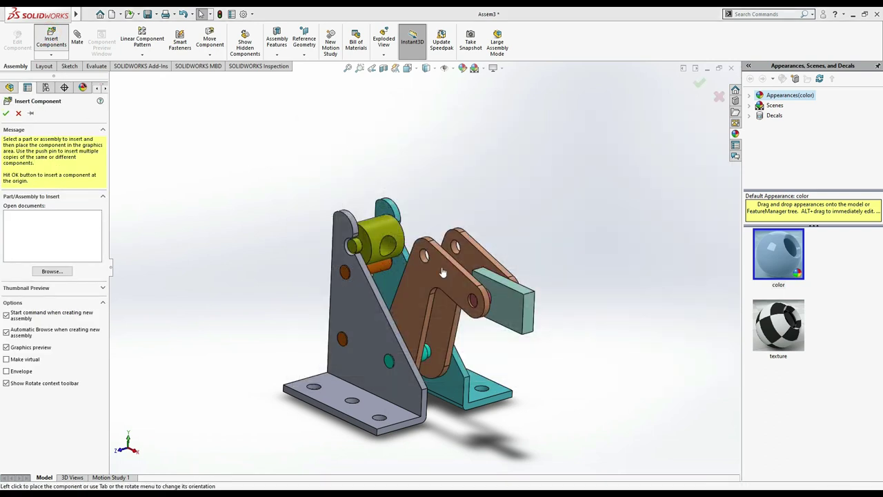
{"action": "left_click", "coordinate": [514, 242]}
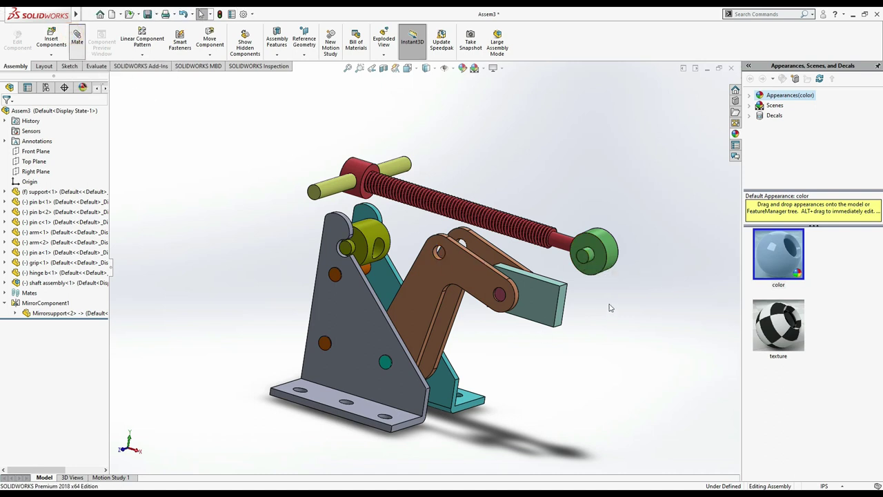
{"action": "scroll", "coordinate": [575, 286], "scroll_direction": "down", "scroll_amount": 3}
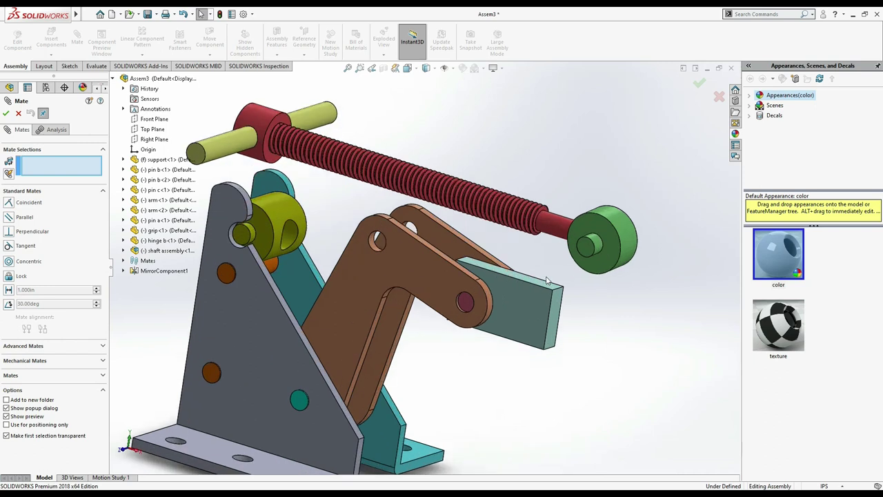
Mate the shaft hinge bore concentric with the second arm's hole
{"action": "left_click", "coordinate": [598, 247]}
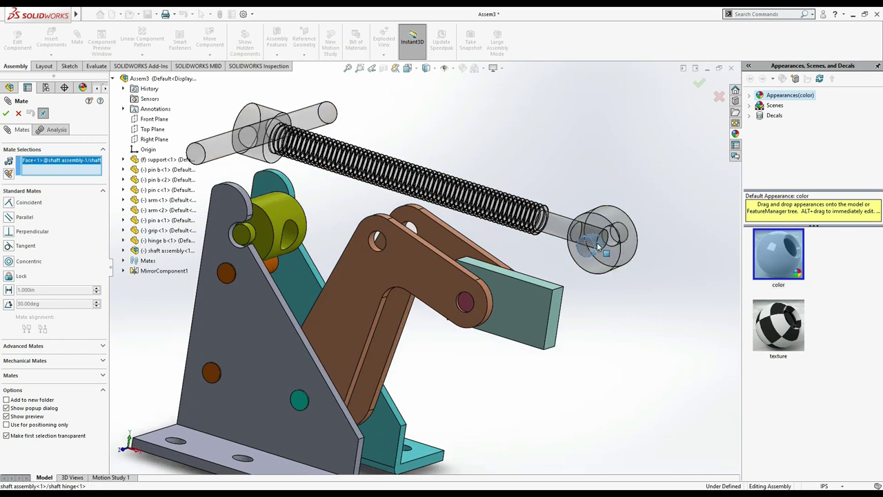
{"action": "left_click", "coordinate": [375, 242]}
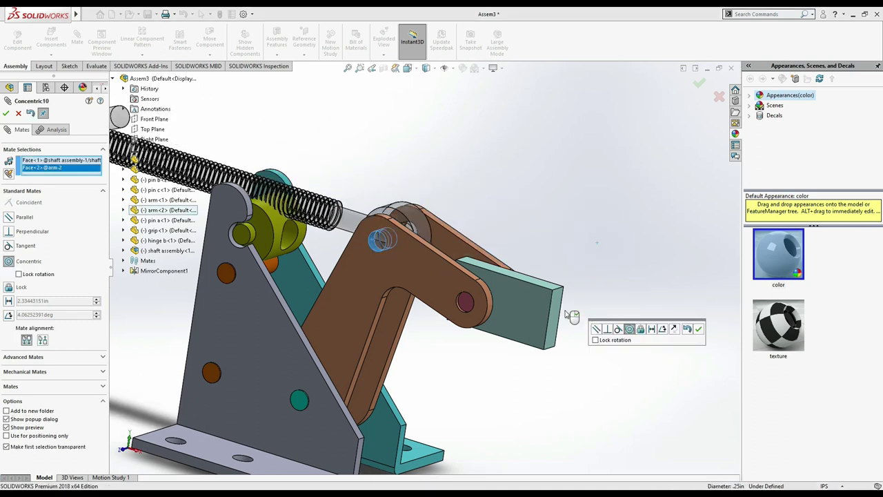
{"action": "left_click", "coordinate": [699, 329]}
{"action": "mouse_move", "coordinate": [623, 203]}
{"action": "middle_mouse_down"}
{"action": "mouse_move", "coordinate": [578, 263]}
{"action": "mouse_move", "coordinate": [605, 260]}
{"action": "middle_mouse_up"}
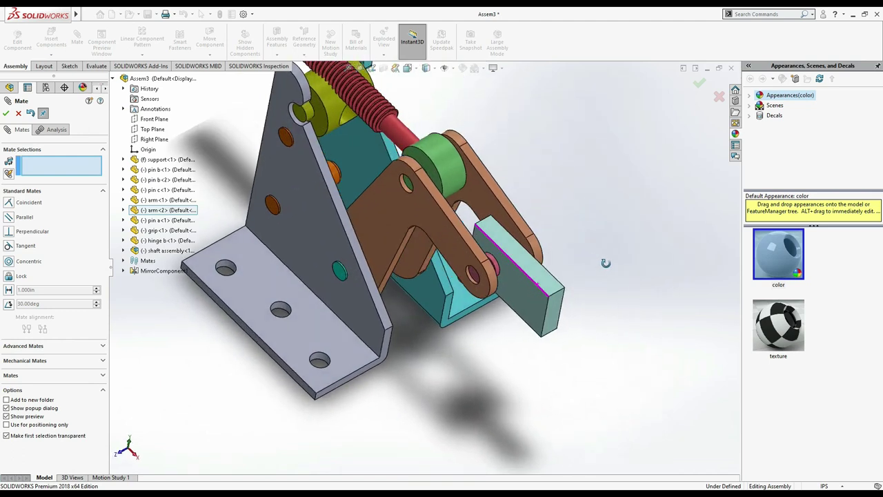
Add a width mate with arm-1 and arm-2 inner faces as references and the shaft hinge face as tab
{"action": "left_click", "coordinate": [79, 348]}
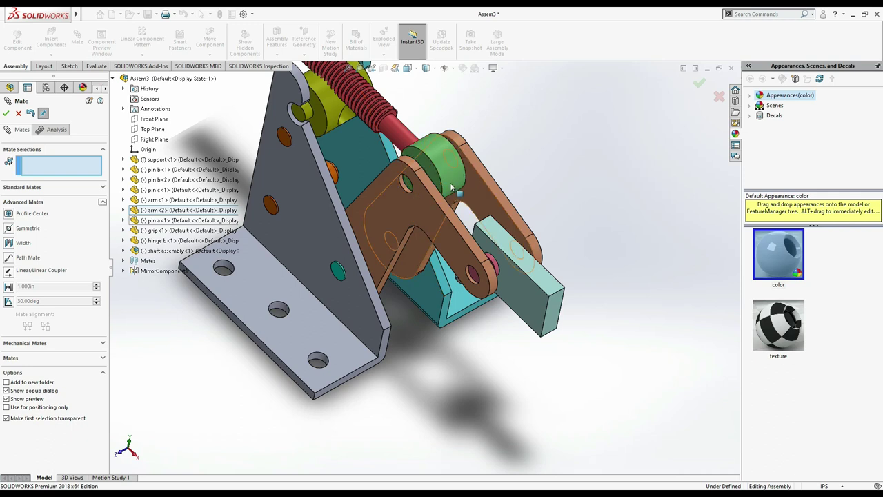
{"action": "key", "text": "z"}
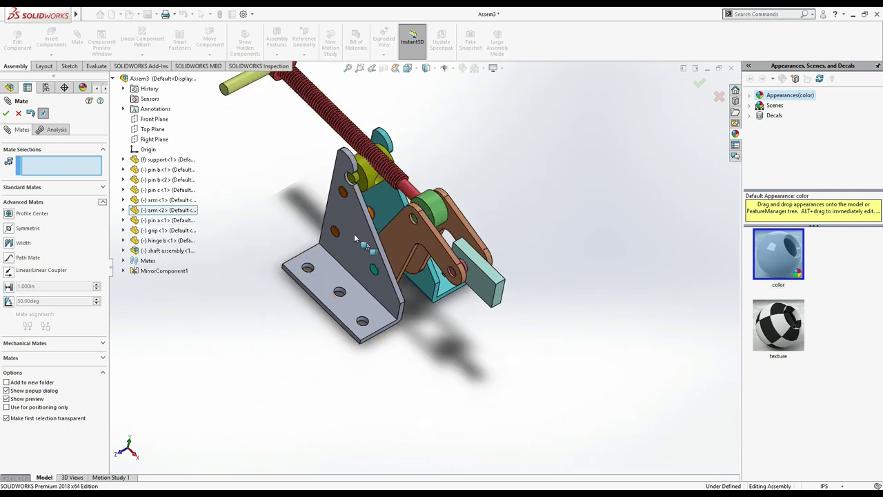
{"action": "scroll", "coordinate": [432, 172], "scroll_direction": "down", "scroll_amount": 5}
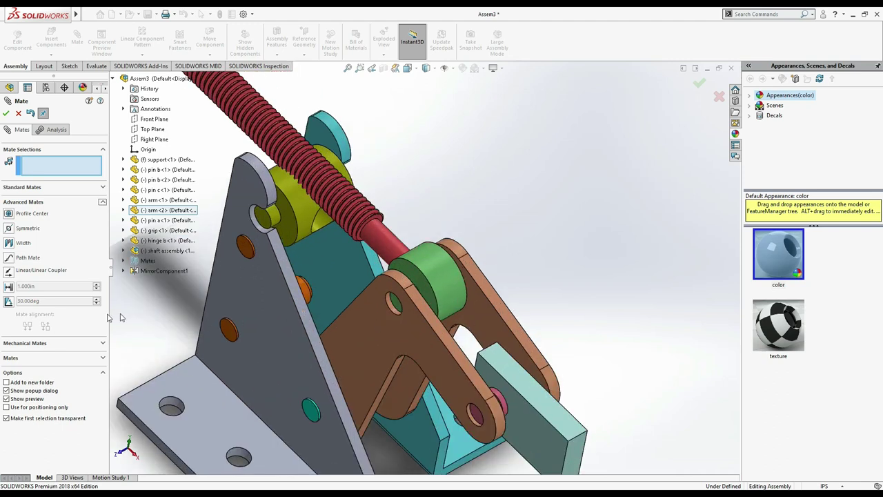
{"action": "left_click", "coordinate": [10, 243]}
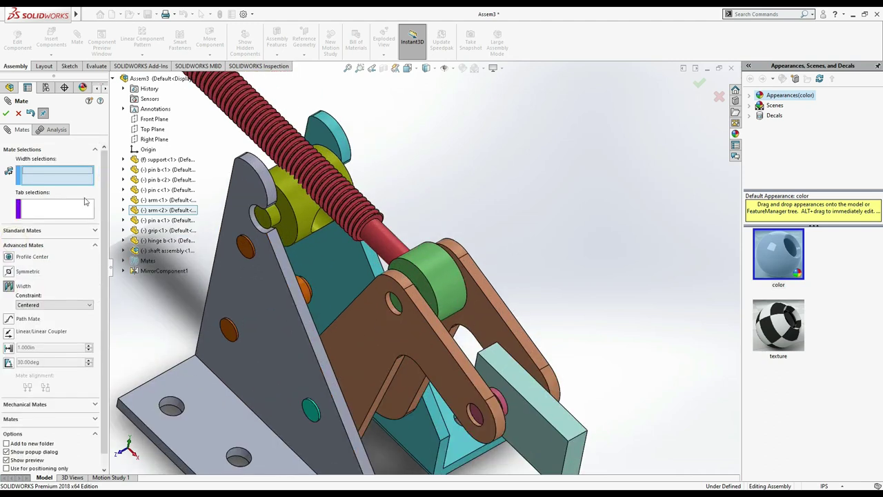
{"action": "left_click", "coordinate": [473, 311]}
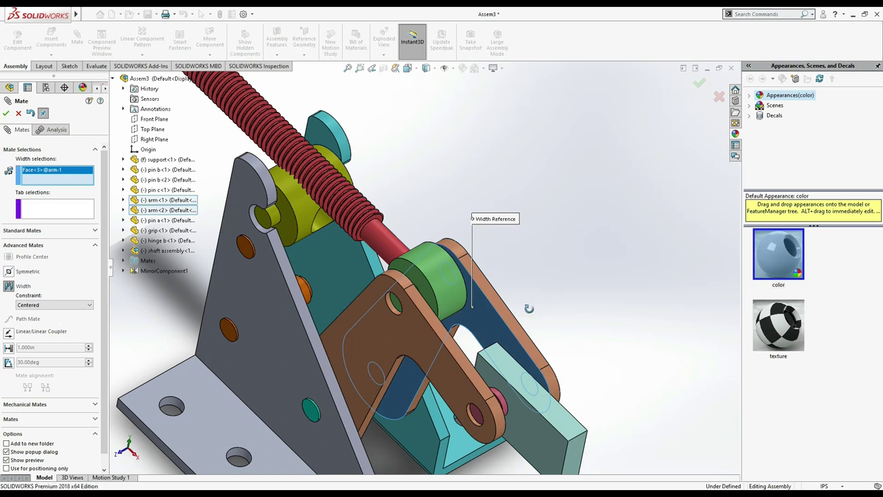
{"action": "middle_click_drag", "start_coordinate": [528, 308], "coordinate": [507, 318]}
{"action": "left_click", "coordinate": [331, 374]}
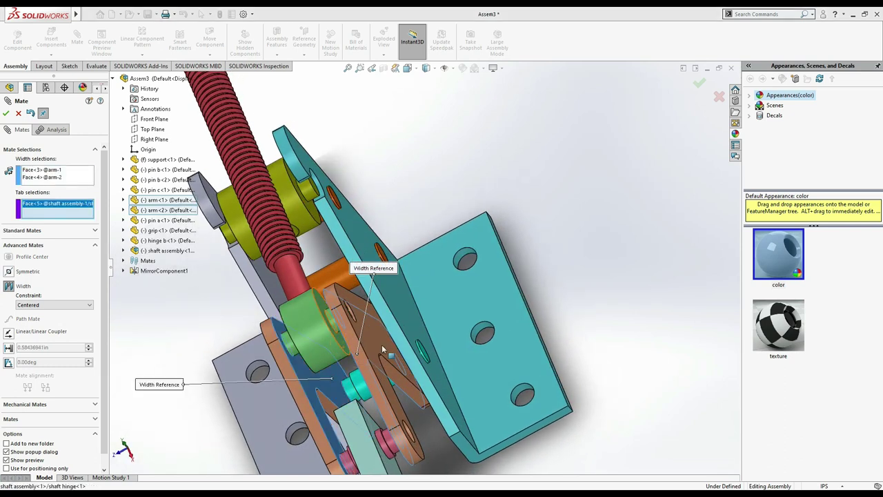
{"action": "left_click", "coordinate": [343, 348]}
{"action": "middle_click_drag", "start_coordinate": [507, 291], "coordinate": [540, 249]}
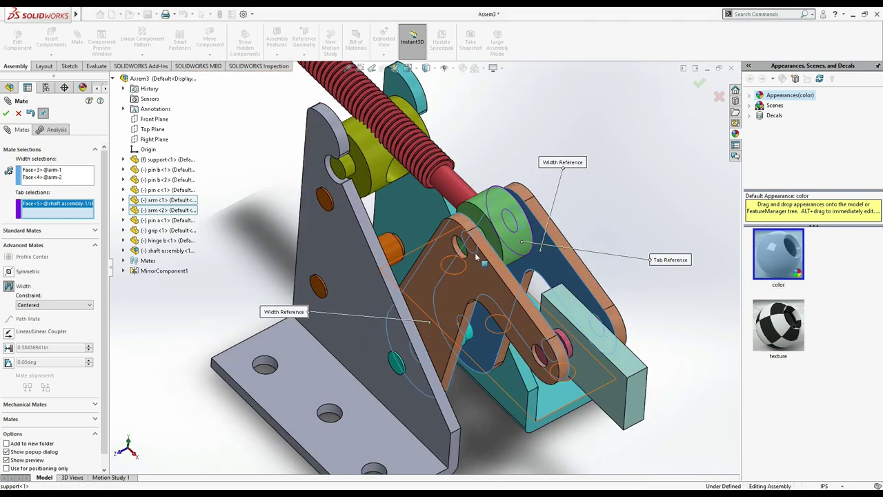
{"action": "key", "text": "Left"}
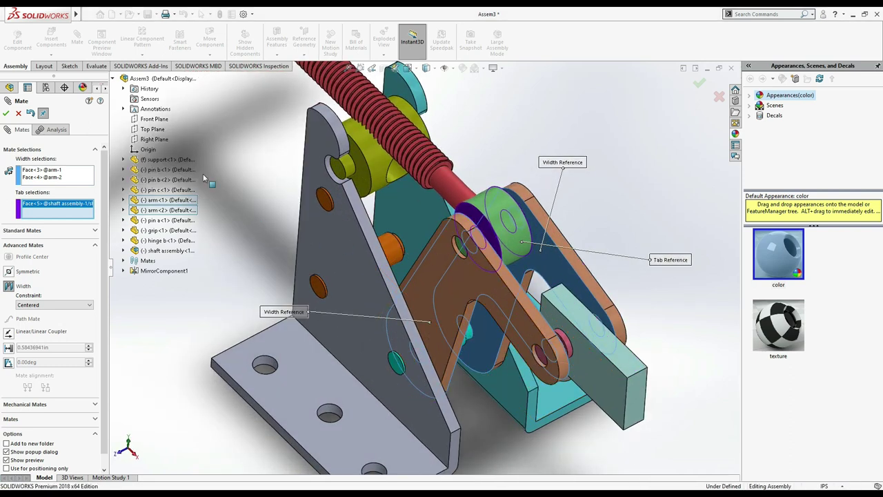
{"action": "key", "text": "Return"}
{"action": "key", "text": "f"}
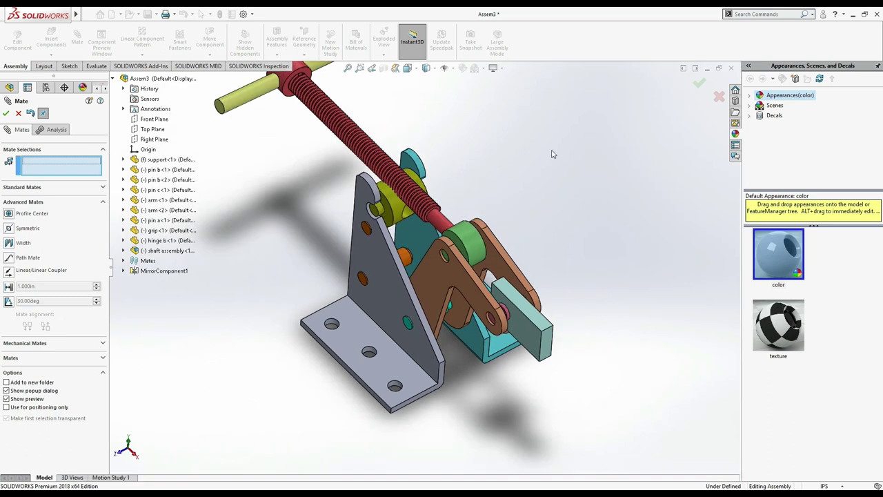
{"action": "key", "text": "z"}
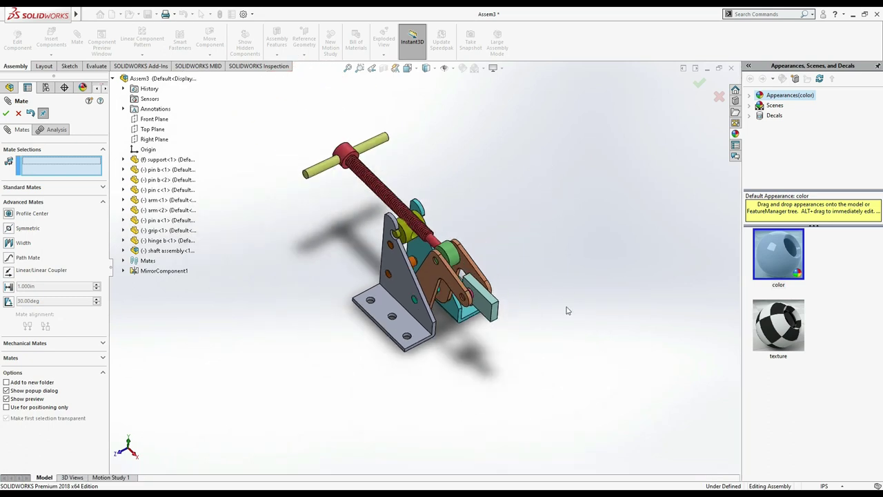
Zoom out, start picking a face on hinge B, then cancel that unfinished mate
{"action": "key", "text": "z"}
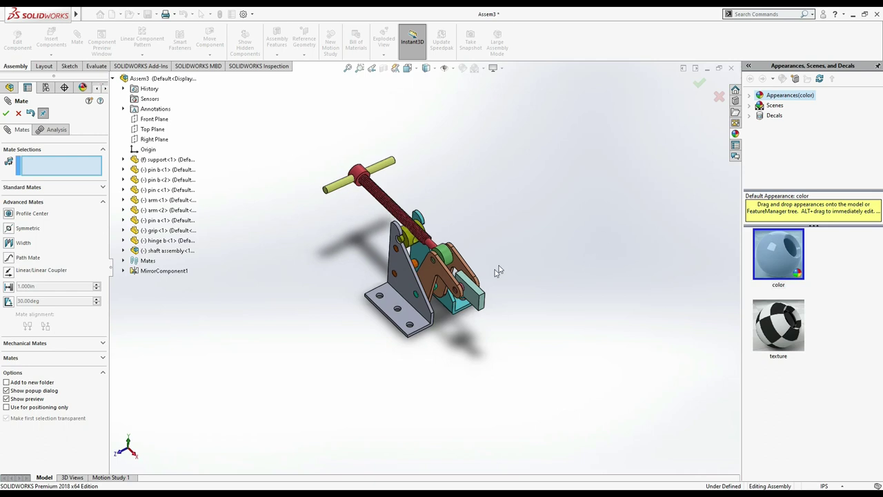
{"action": "scroll", "coordinate": [519, 250], "scroll_direction": "down", "scroll_amount": 3}
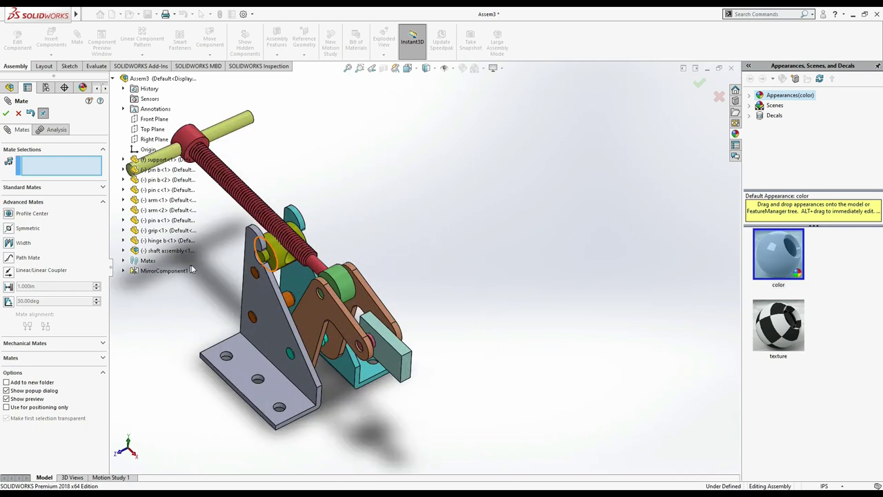
{"action": "scroll", "coordinate": [193, 269], "scroll_direction": "down", "scroll_amount": 2}
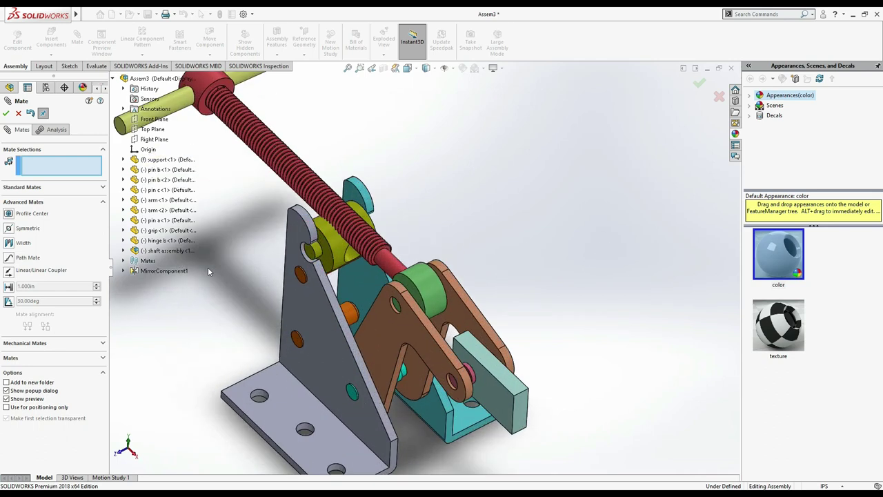
{"action": "left_click", "coordinate": [352, 257]}
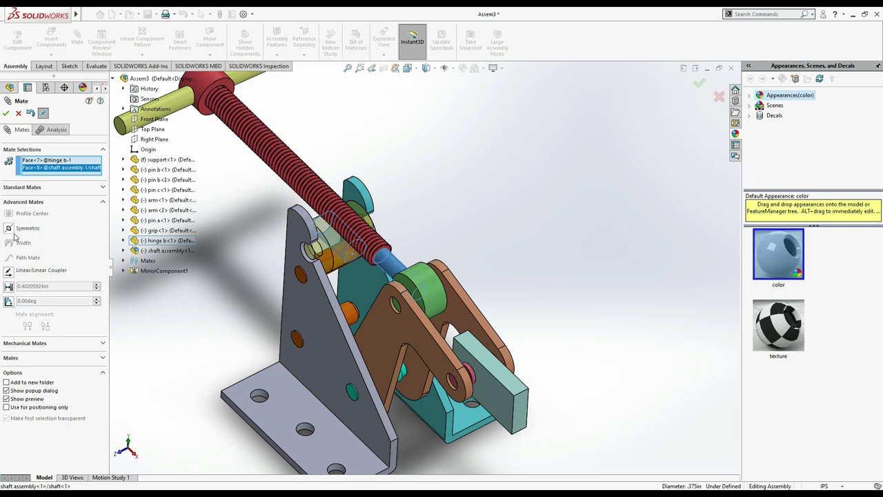
{"action": "left_click", "coordinate": [18, 114]}
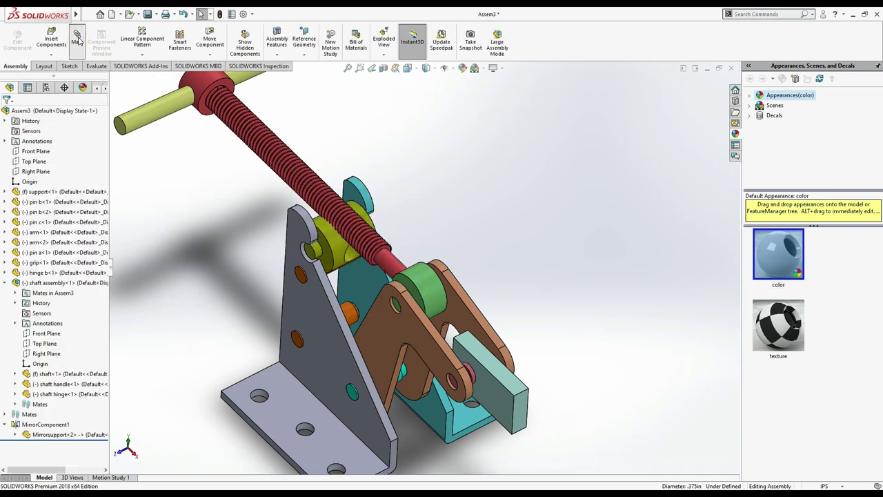
Mate the threaded shaft's cylindrical face concentric with hinge B's hole and close Mate
{"action": "left_click", "coordinate": [77, 40]}
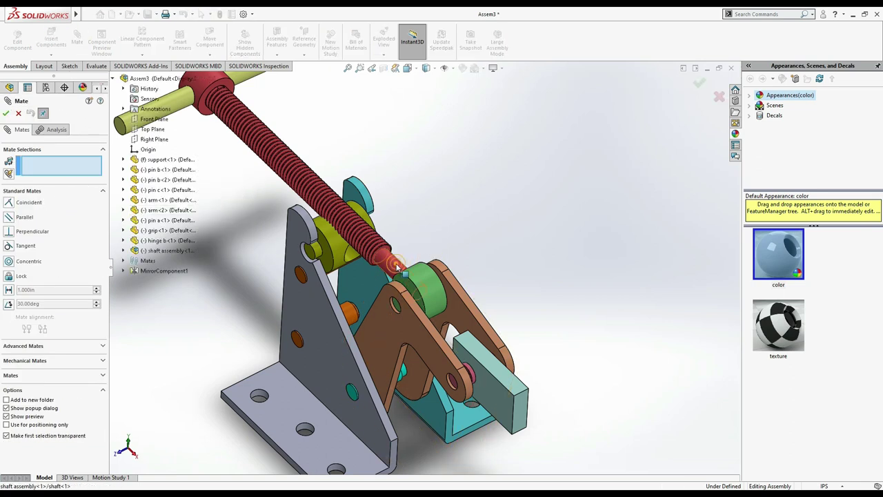
{"action": "left_click", "coordinate": [397, 267]}
{"action": "left_click", "coordinate": [351, 258]}
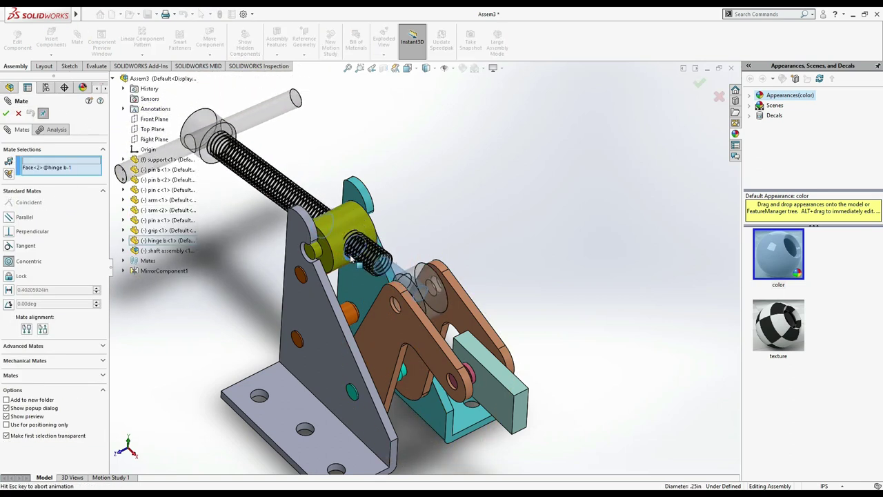
{"action": "left_click", "coordinate": [5, 113]}
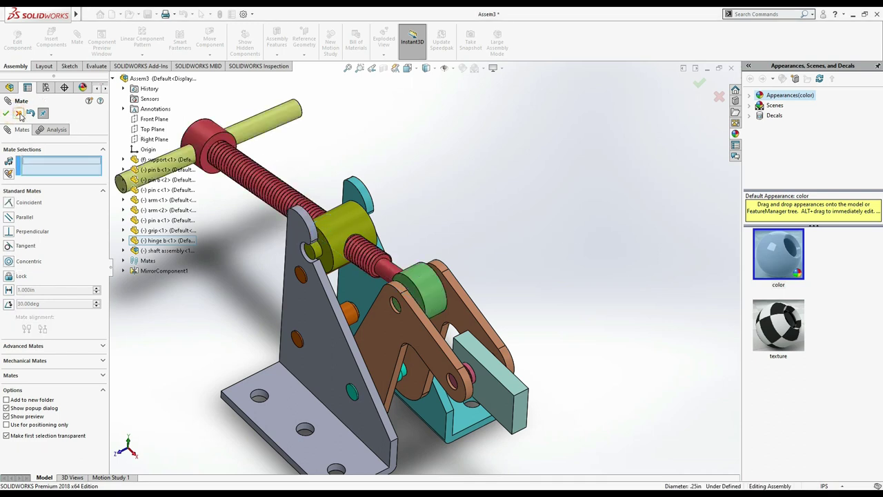
{"action": "key", "text": "Escape"}
{"action": "key", "text": "space"}
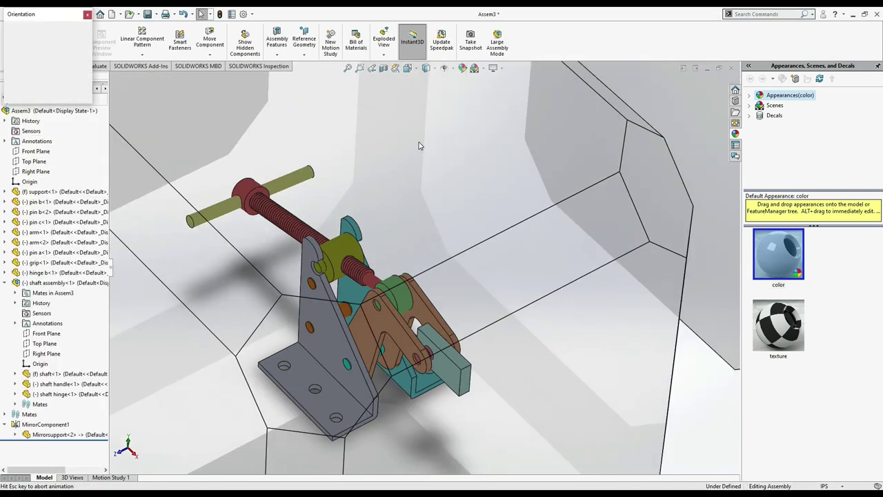
In the isometric view, drag the shaft handle to test the clamp linkage
{"action": "left_click", "coordinate": [319, 341]}
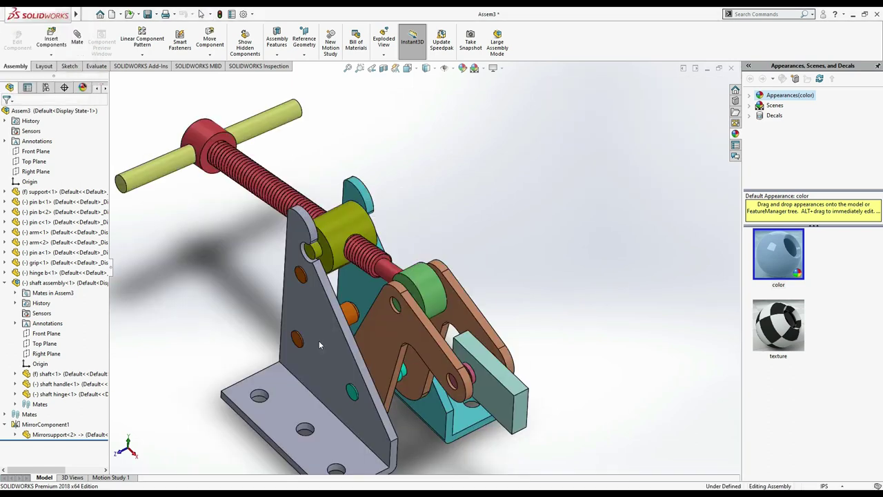
{"action": "mouse_move", "coordinate": [293, 202]}
{"action": "left_mouse_down"}
{"action": "mouse_move", "coordinate": [228, 256]}
{"action": "mouse_move", "coordinate": [325, 222]}
{"action": "mouse_move", "coordinate": [360, 223]}
{"action": "mouse_move", "coordinate": [285, 229]}
{"action": "mouse_move", "coordinate": [258, 221]}
{"action": "mouse_move", "coordinate": [246, 251]}
{"action": "mouse_move", "coordinate": [252, 233]}
{"action": "mouse_move", "coordinate": [325, 223]}
{"action": "mouse_move", "coordinate": [262, 248]}
{"action": "mouse_move", "coordinate": [256, 234]}
{"action": "left_mouse_up"}
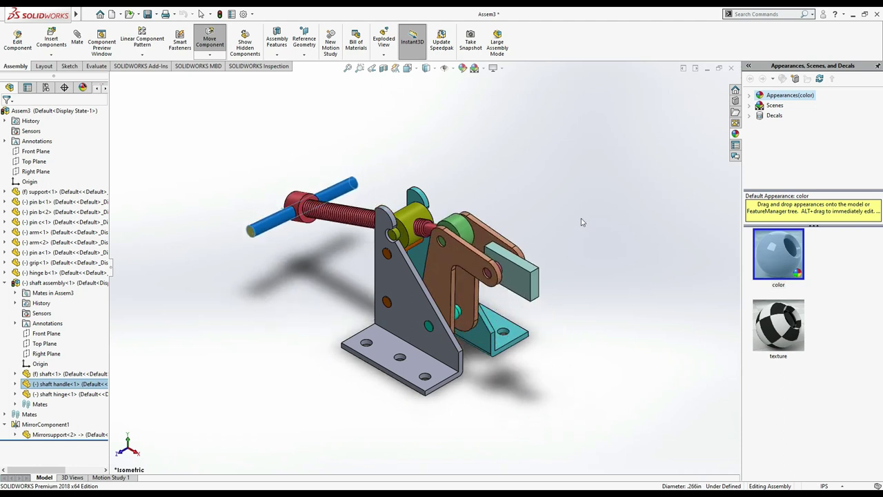
{"action": "left_click", "coordinate": [612, 225]}
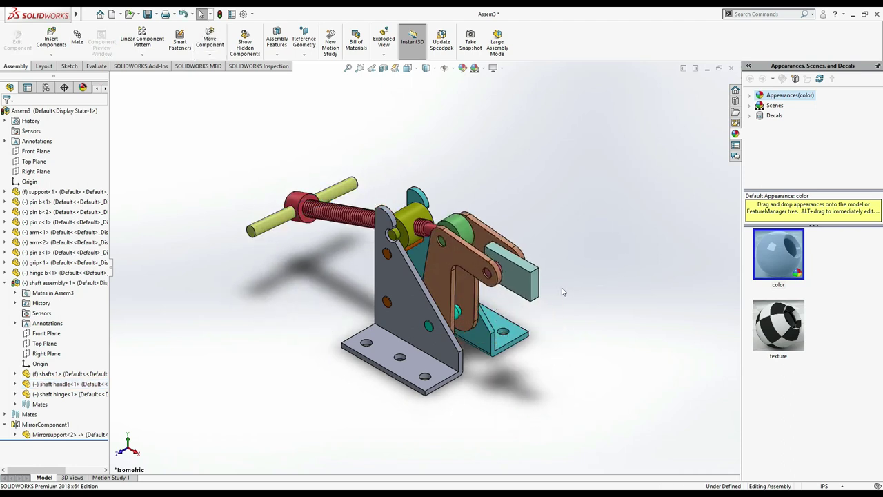
Orbit to inspect the back, return to isometric, and drag the handle to swing the arms down
{"action": "mouse_move", "coordinate": [583, 351]}
{"action": "middle_mouse_down"}
{"action": "mouse_move", "coordinate": [536, 363]}
{"action": "mouse_move", "coordinate": [465, 331]}
{"action": "mouse_move", "coordinate": [478, 438]}
{"action": "mouse_move", "coordinate": [594, 167]}
{"action": "middle_mouse_up"}
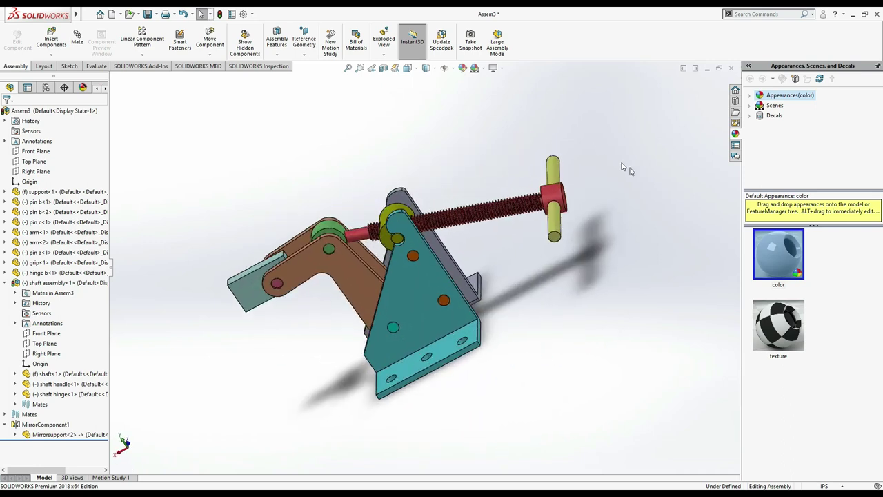
{"action": "mouse_move", "coordinate": [567, 321]}
{"action": "middle_mouse_down"}
{"action": "mouse_move", "coordinate": [623, 254]}
{"action": "mouse_move", "coordinate": [676, 236]}
{"action": "mouse_move", "coordinate": [632, 358]}
{"action": "mouse_move", "coordinate": [471, 375]}
{"action": "mouse_move", "coordinate": [389, 408]}
{"action": "mouse_move", "coordinate": [306, 365]}
{"action": "mouse_move", "coordinate": [305, 274]}
{"action": "mouse_move", "coordinate": [330, 343]}
{"action": "middle_mouse_up"}
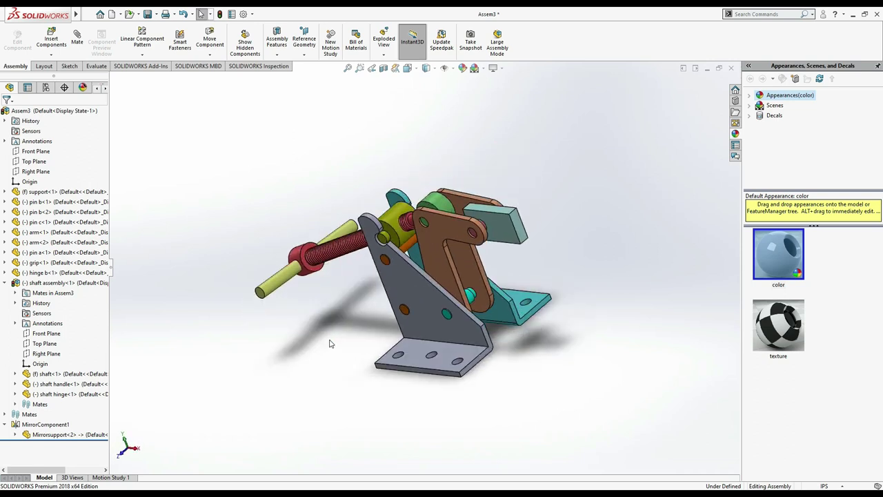
{"action": "key", "text": "space"}
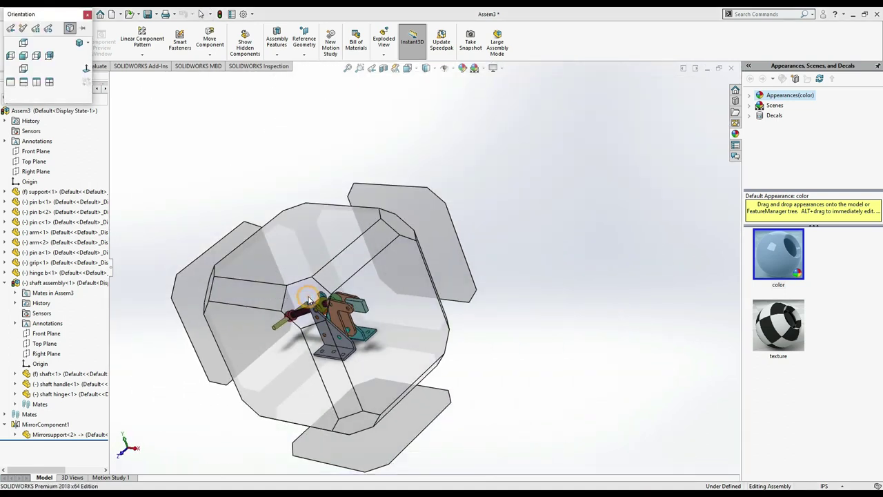
{"action": "left_click", "coordinate": [309, 299]}
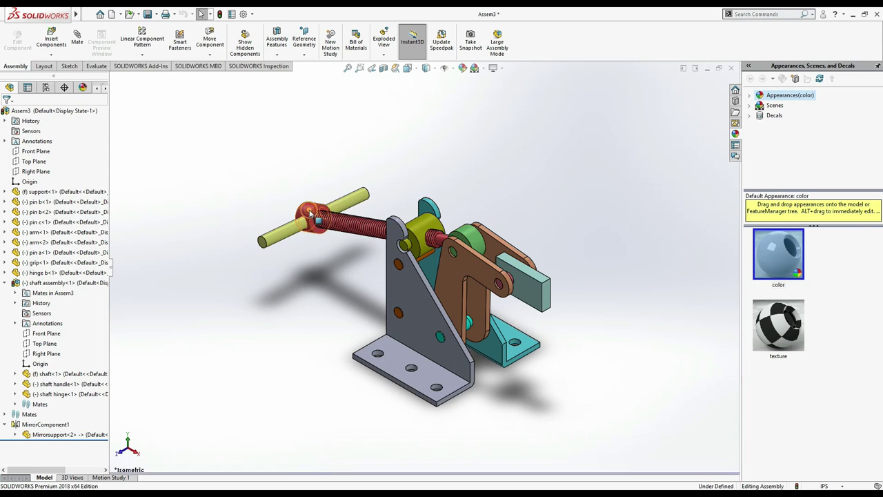
{"action": "mouse_move", "coordinate": [311, 215]}
{"action": "left_mouse_down"}
{"action": "mouse_move", "coordinate": [371, 285]}
{"action": "mouse_move", "coordinate": [368, 203]}
{"action": "mouse_move", "coordinate": [413, 209]}
{"action": "mouse_move", "coordinate": [345, 192]}
{"action": "mouse_move", "coordinate": [178, 197]}
{"action": "mouse_move", "coordinate": [351, 213]}
{"action": "left_mouse_up"}
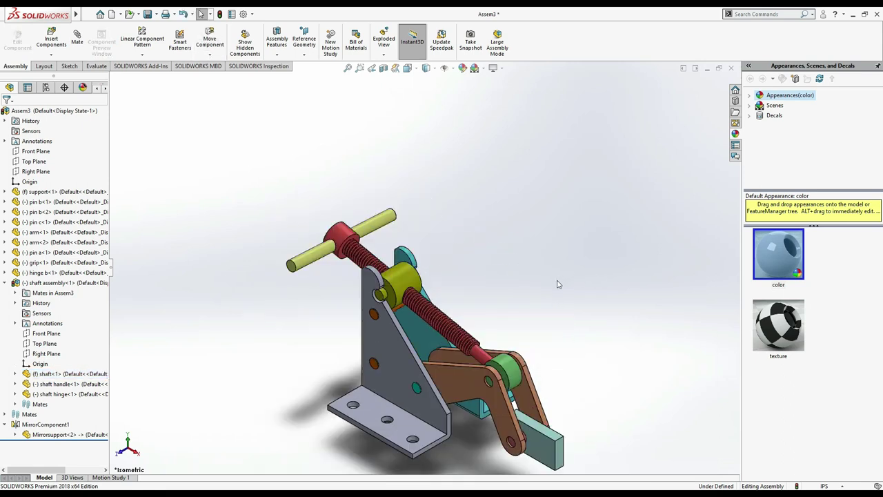